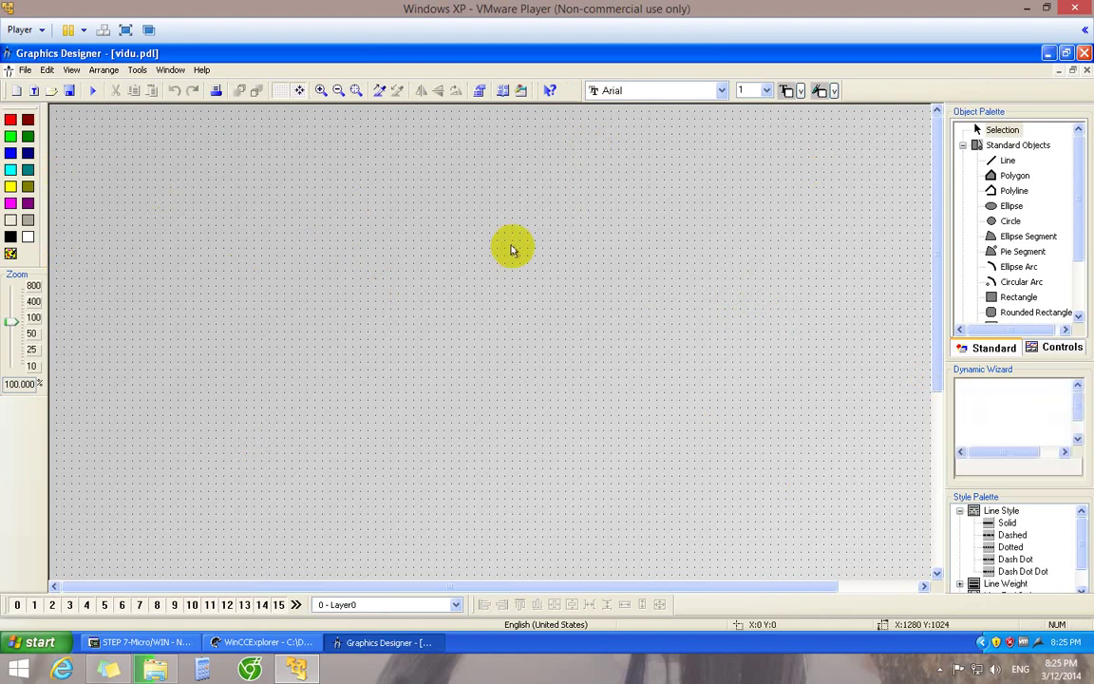
pyautogui.rightClick(512, 248)
pyautogui.click(560, 394)
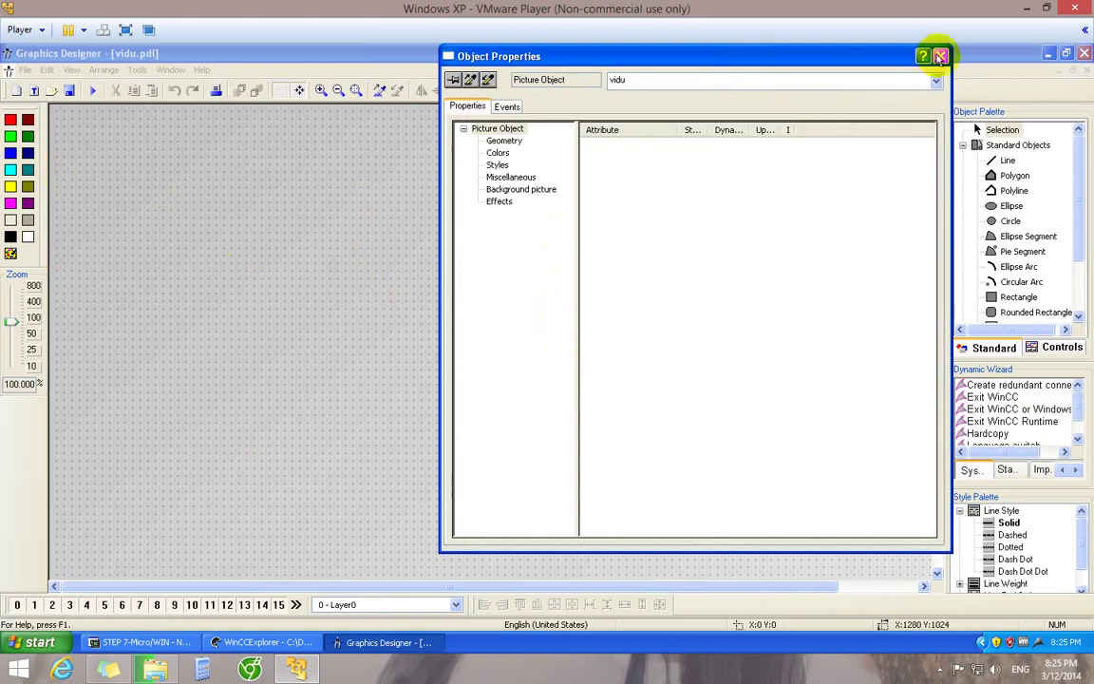
pyautogui.click(940, 56)
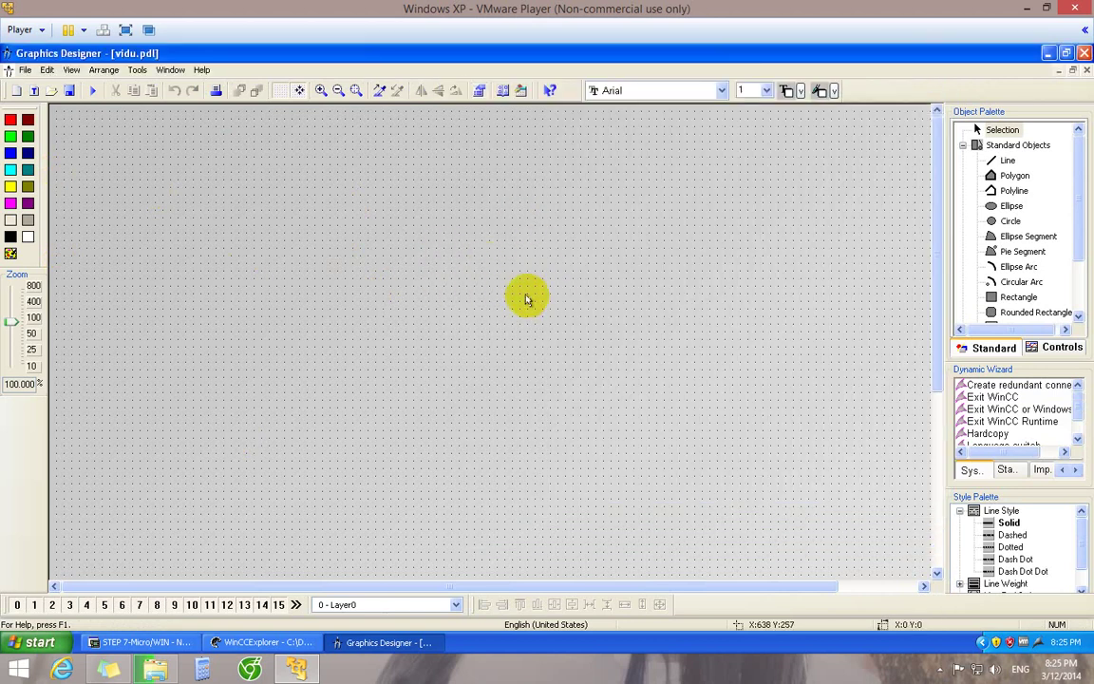
pyautogui.click(511, 290)
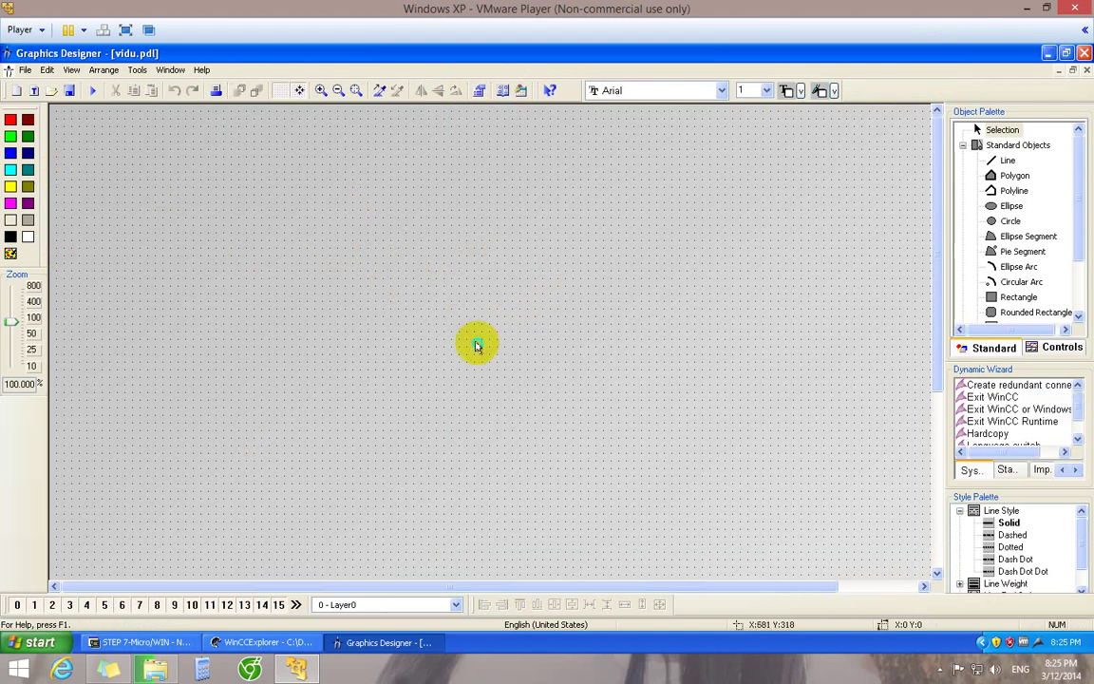
# - Set the picture's width to 100 and its height to 700 in its geometry properties
pyautogui.rightClick(307, 211)
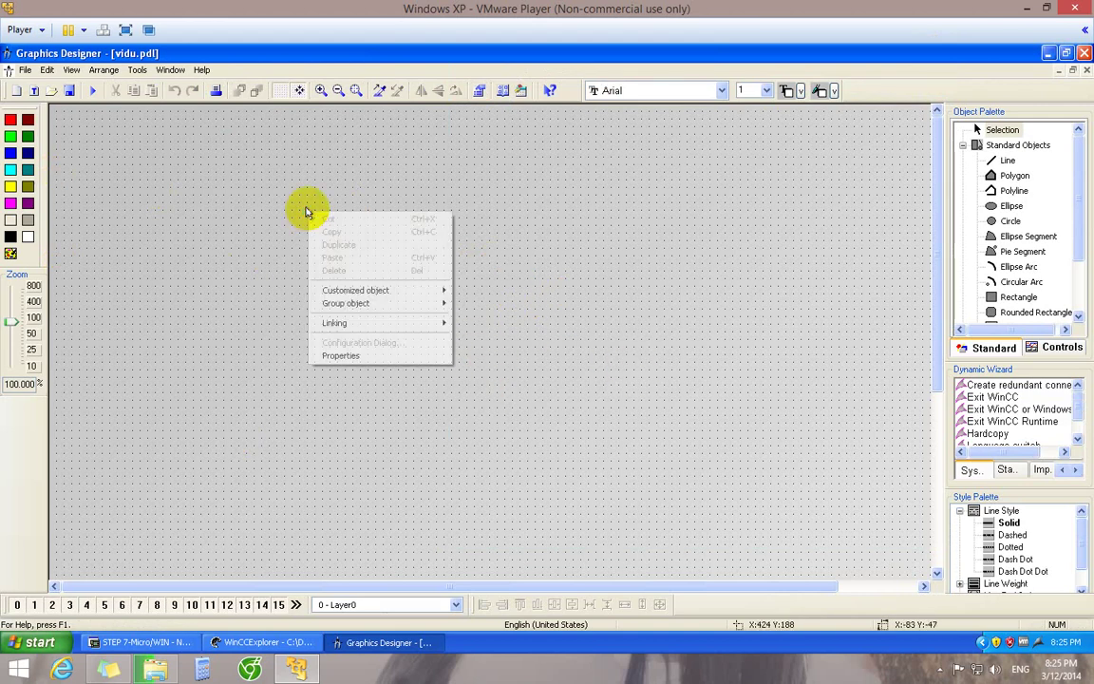
pyautogui.click(351, 355)
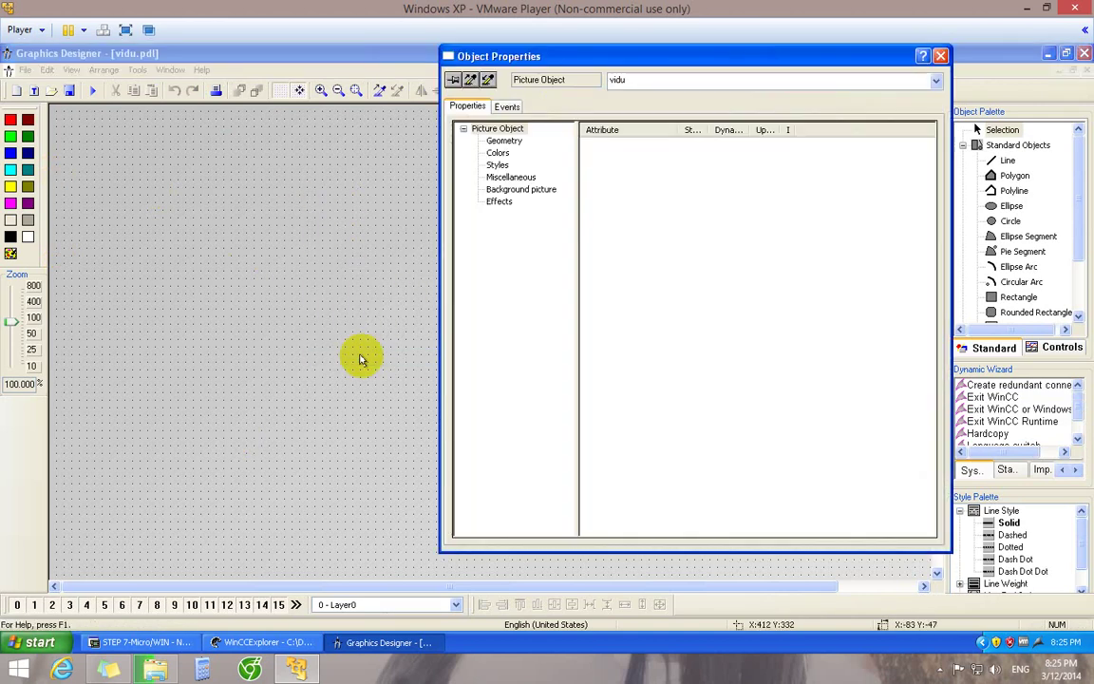
pyautogui.click(505, 141)
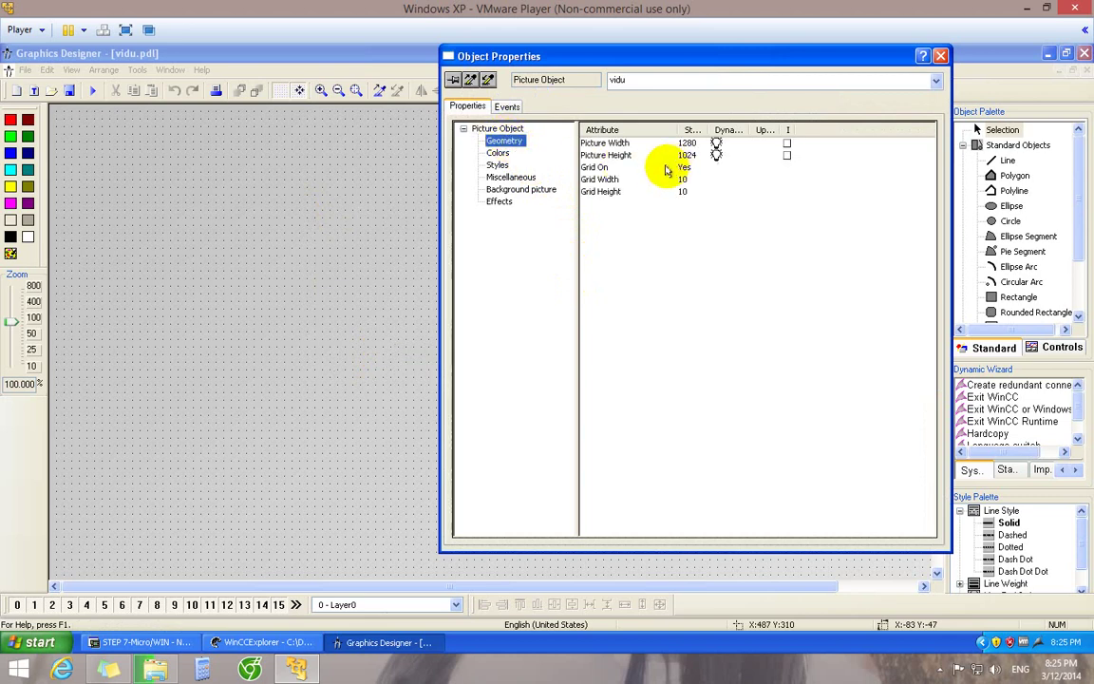
pyautogui.doubleClick(689, 143)
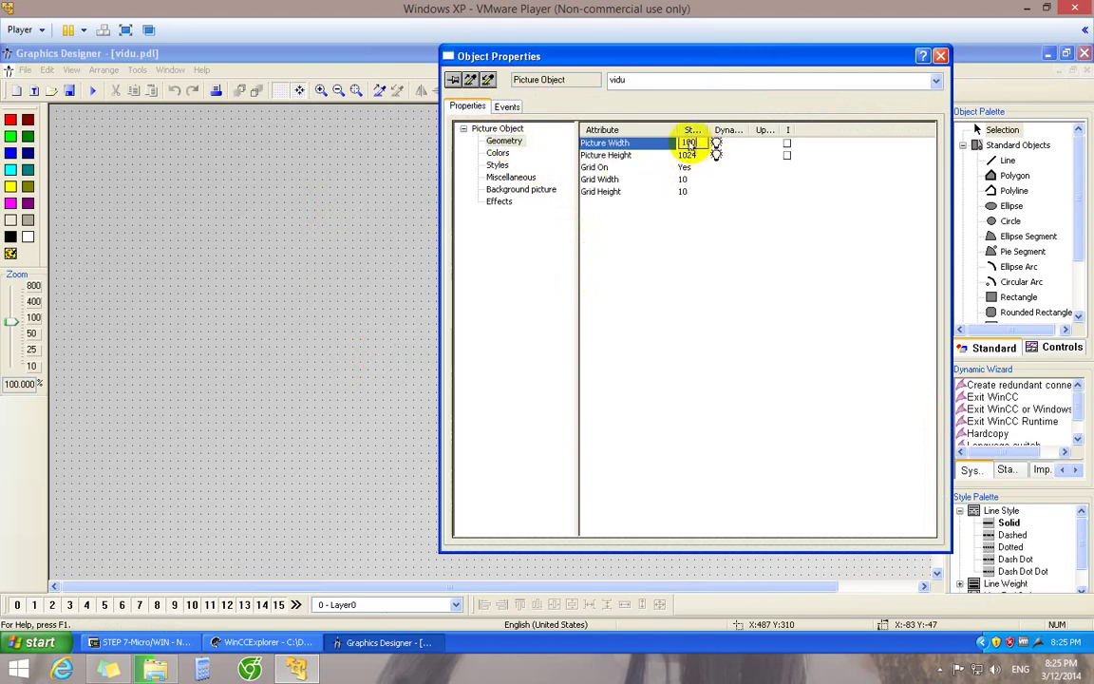
pyautogui.write('100')
pyautogui.press('Return')
pyautogui.doubleClick(688, 155)
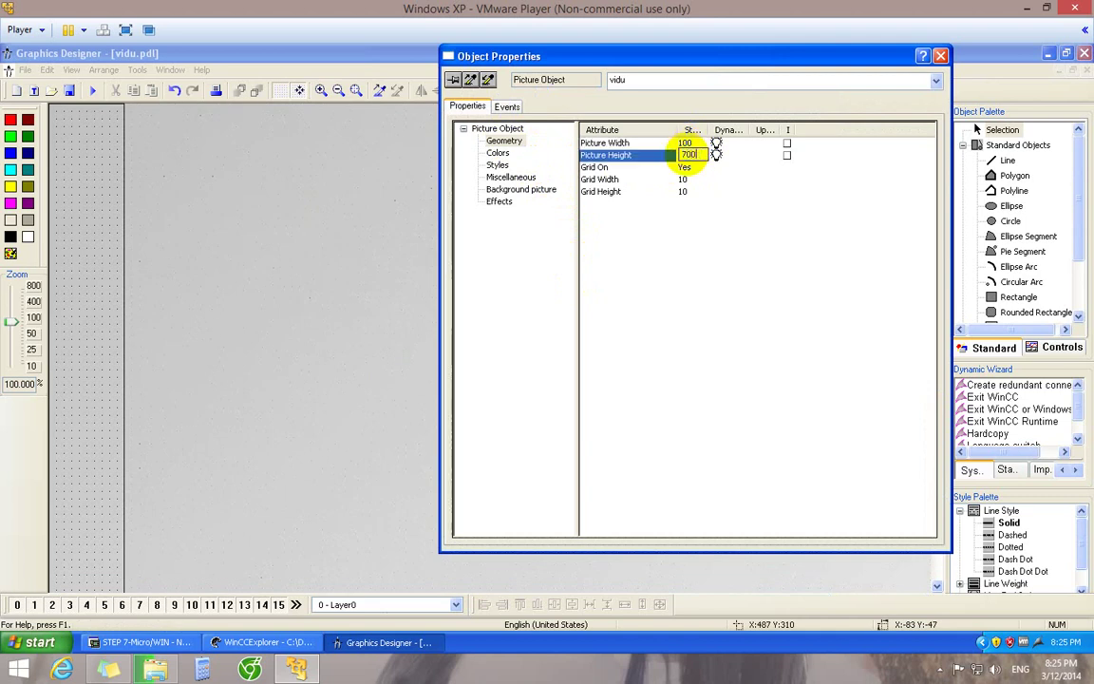
pyautogui.write('700')
pyautogui.press('Return')
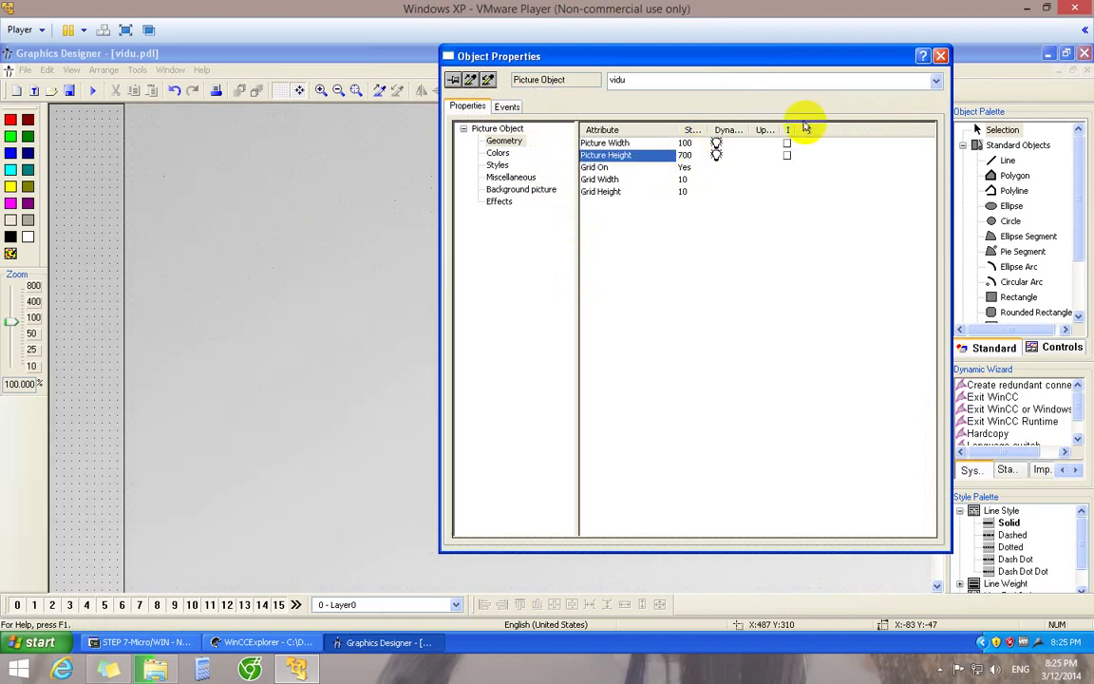
pyautogui.click(941, 56)
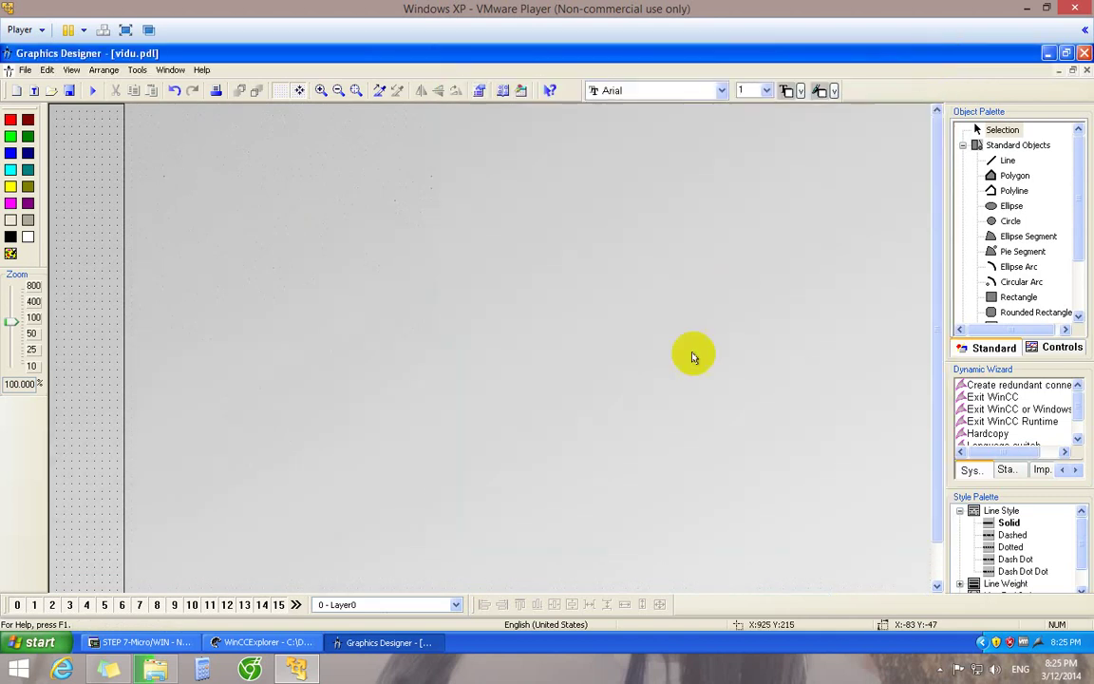
# - Set the picture's width to 1000 in its geometry properties and close the properties
pyautogui.rightClick(90, 149)
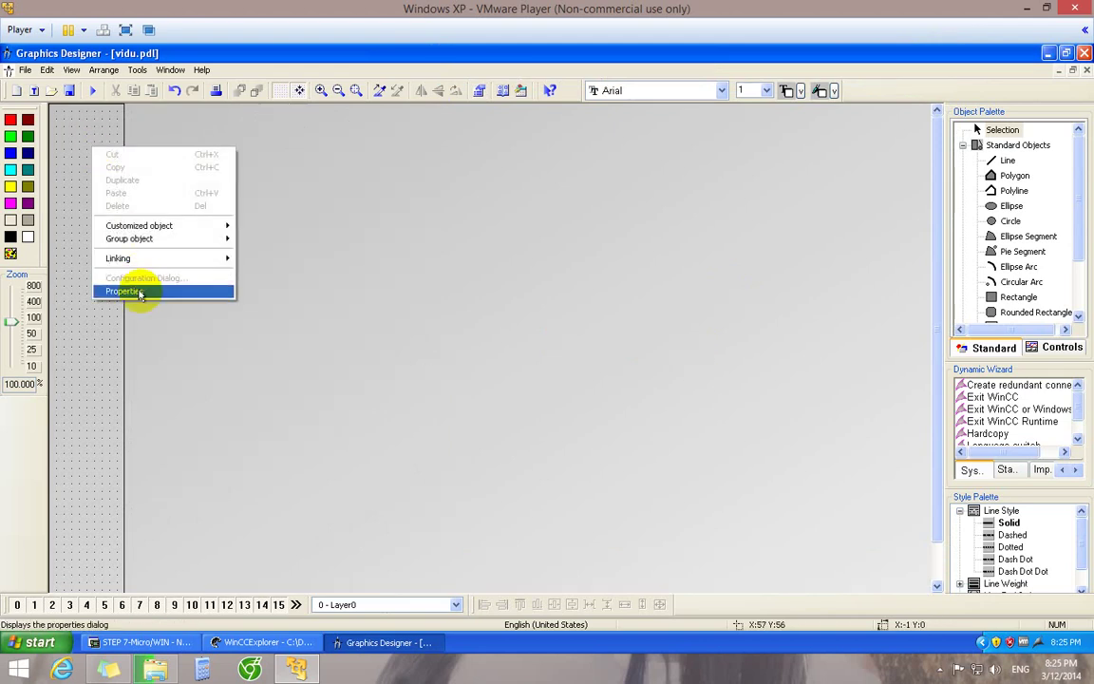
pyautogui.click(142, 288)
pyautogui.doubleClick(686, 142)
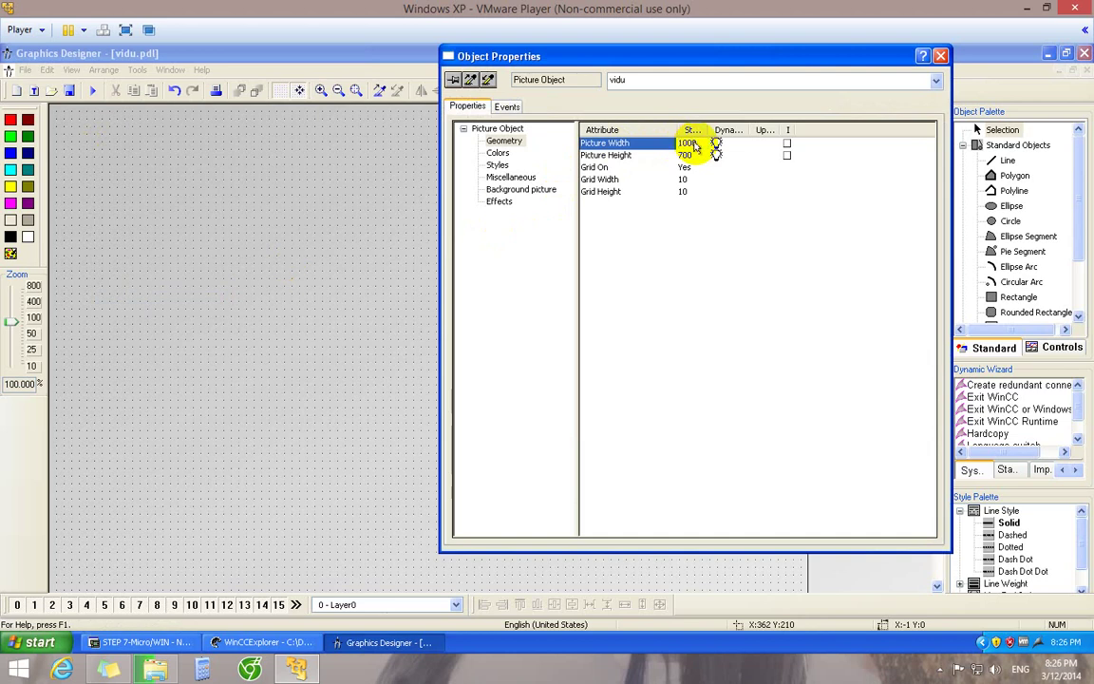
pyautogui.click(940, 56)
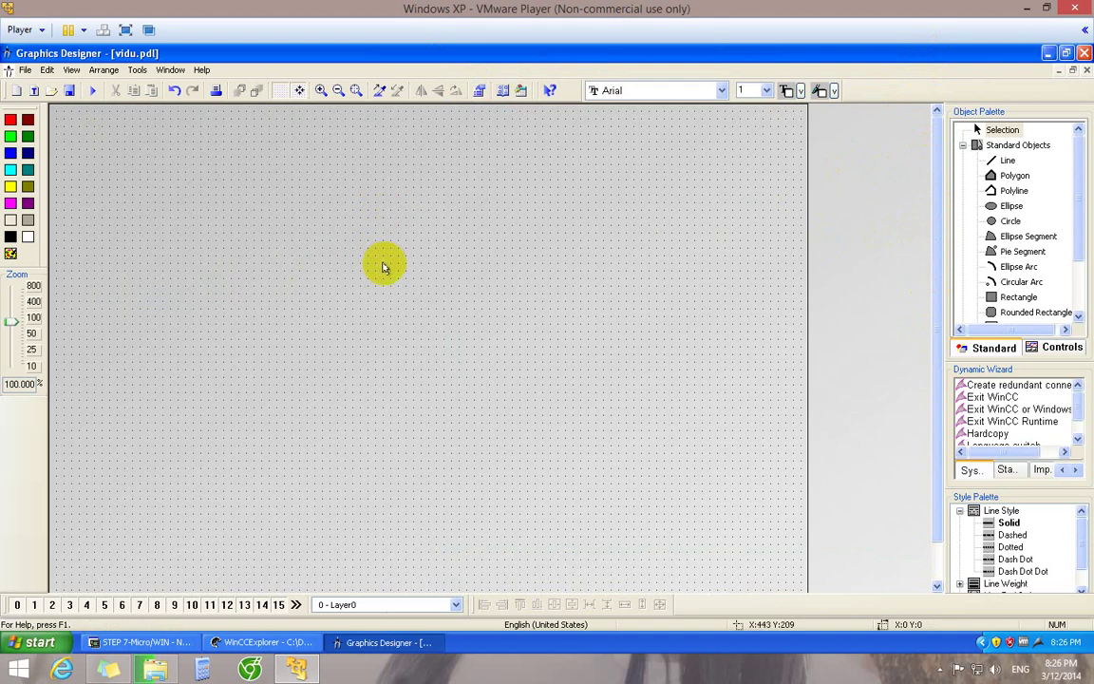
pyautogui.moveTo(1083, 171); pyautogui.dragTo(1081, 225)
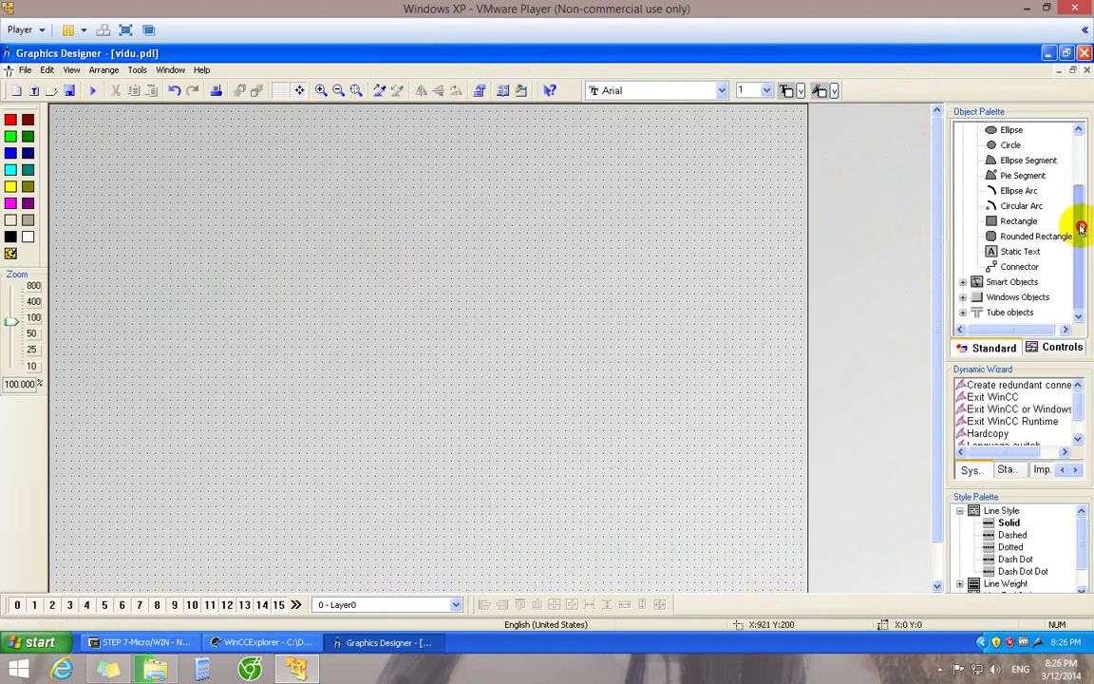
pyautogui.click(963, 297)
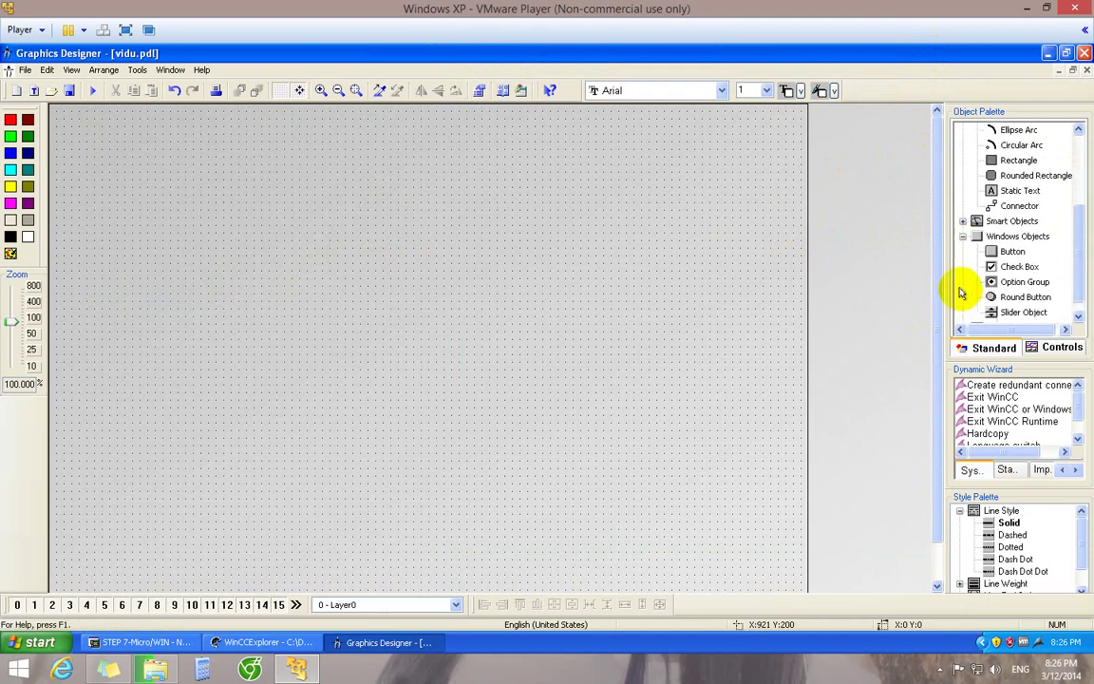
pyautogui.click(1009, 252)
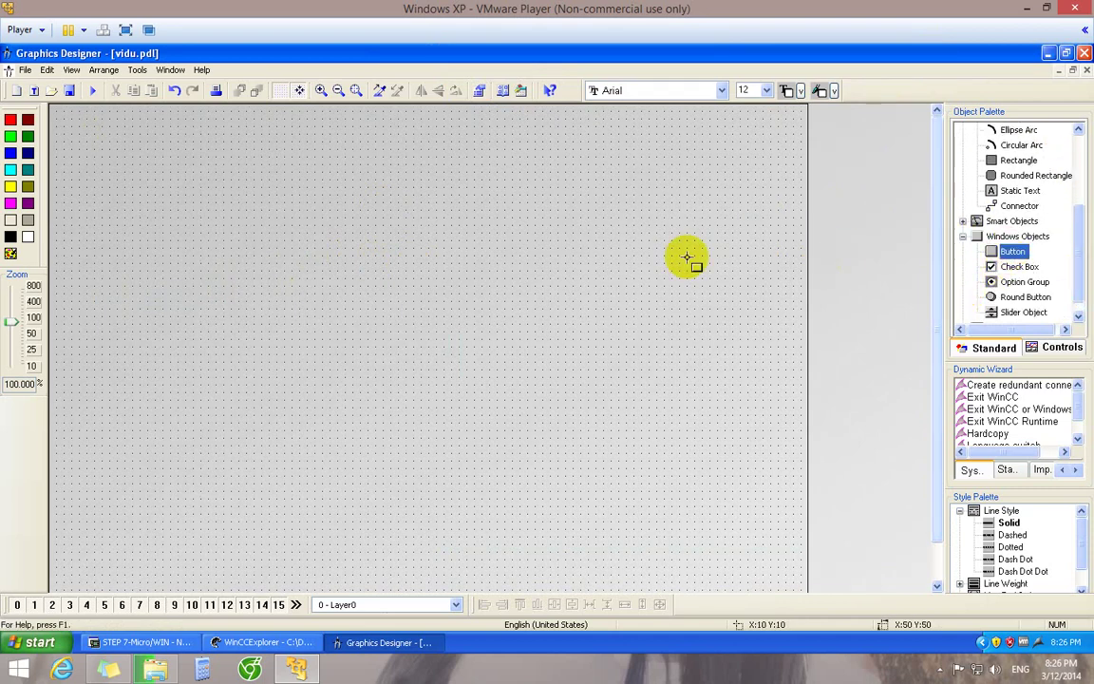
pyautogui.click(551, 272)
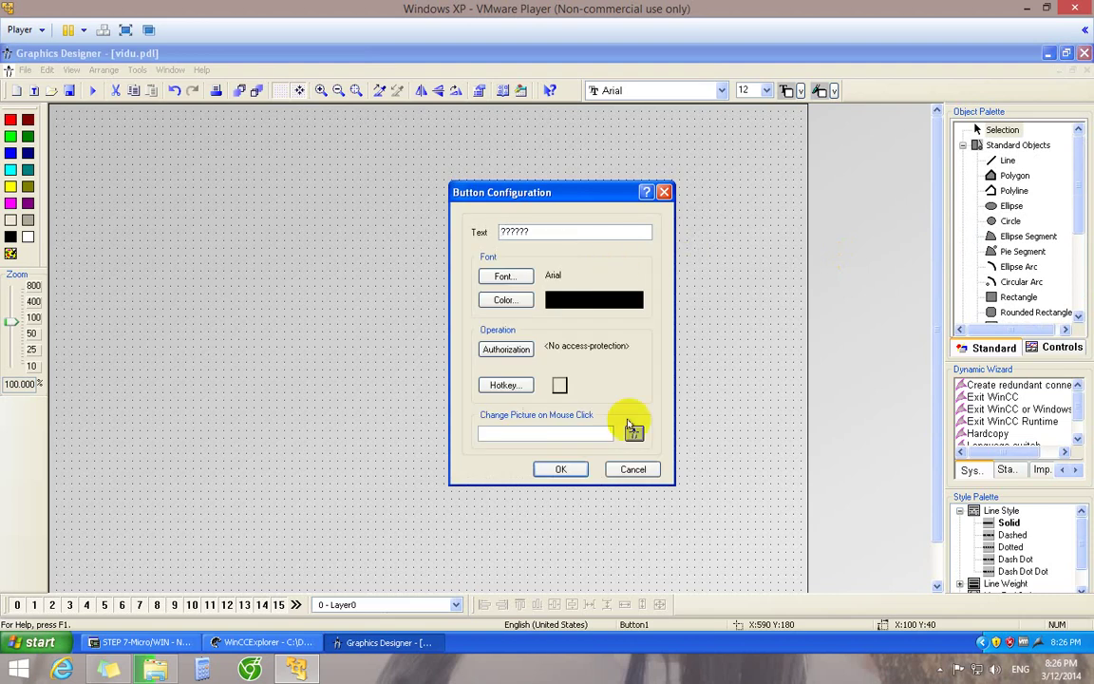
pyautogui.click(631, 468)
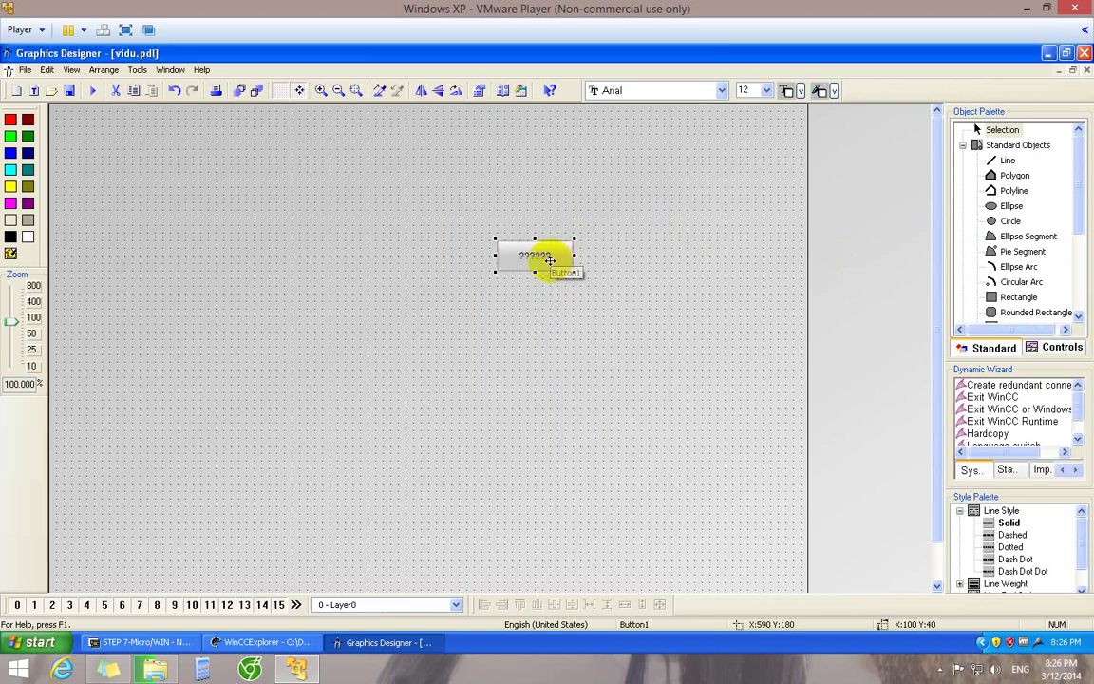
pyautogui.press('Delete')
# - Draw a round button about 60 by 60 near X 620, Y 220 and place a copy just to its right
pyautogui.moveTo(1083, 218); pyautogui.dragTo(1082, 288)
pyautogui.click(1018, 282)
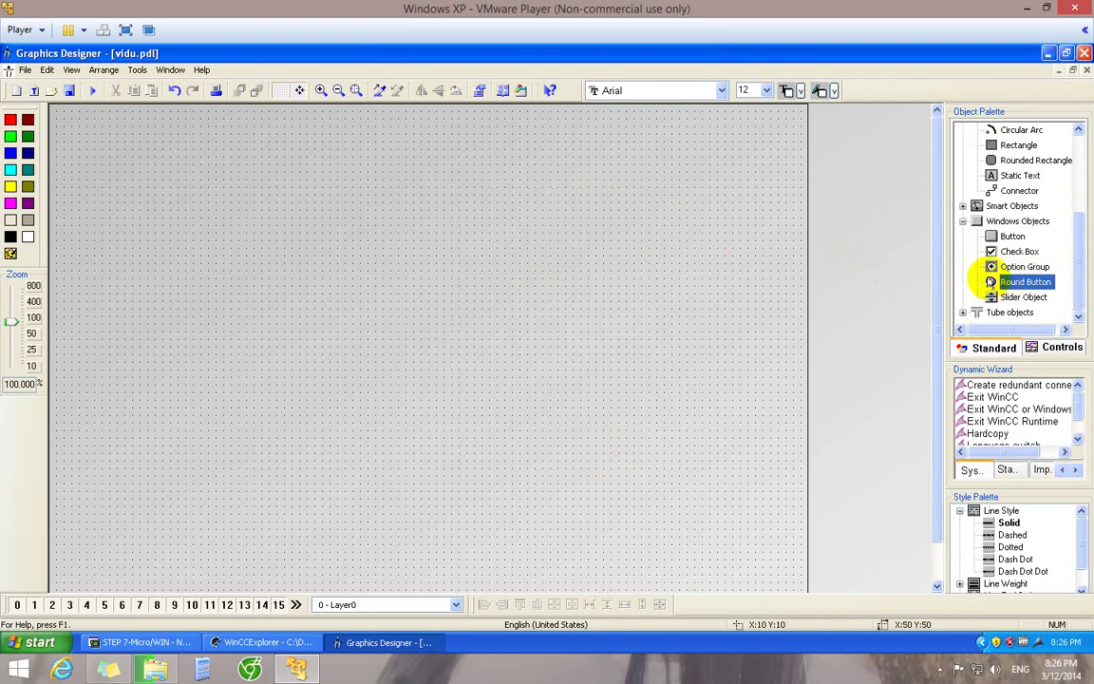
pyautogui.moveTo(518, 269); pyautogui.dragTo(563, 295)
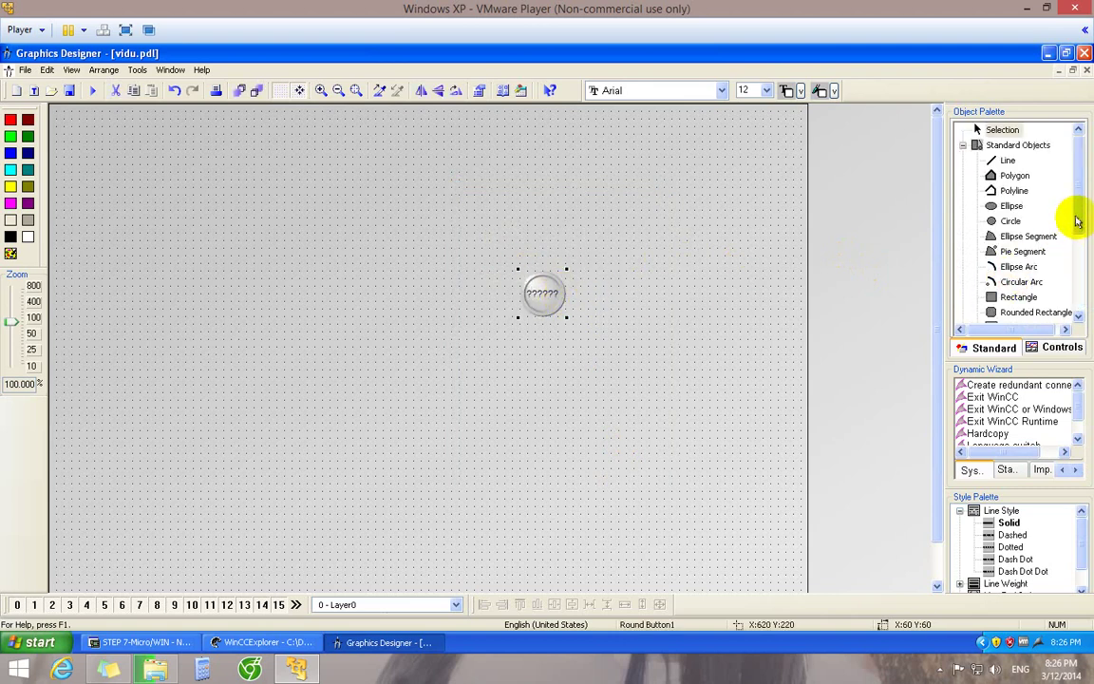
pyautogui.moveTo(1075, 225); pyautogui.dragTo(1077, 264)
pyautogui.click(541, 295)
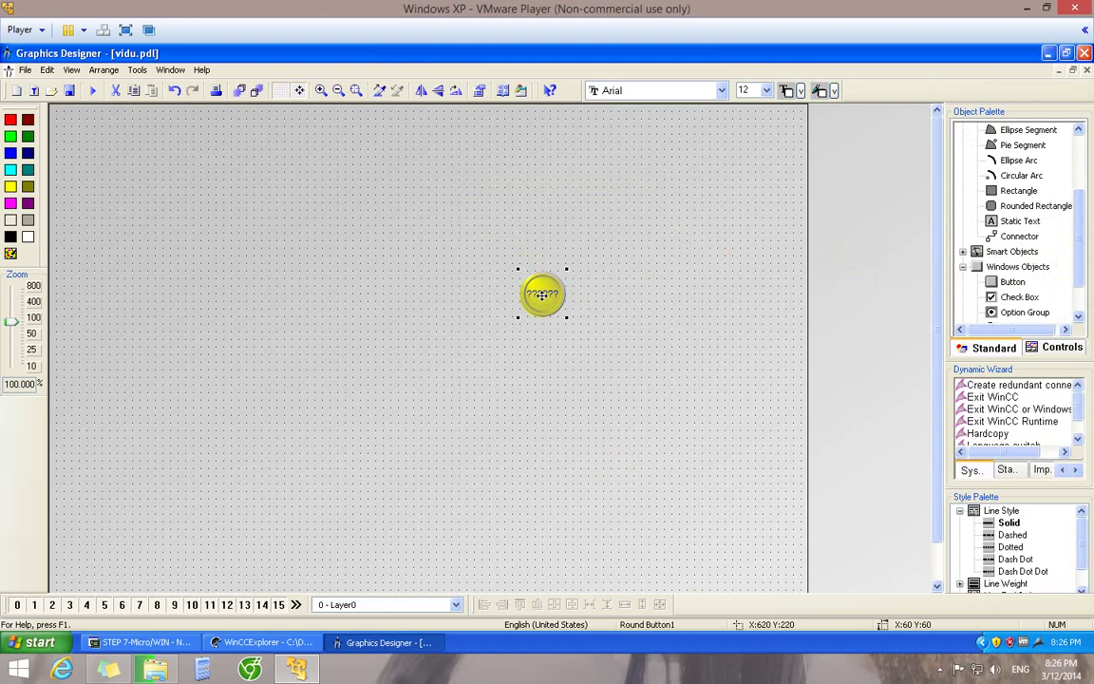
pyautogui.moveTo(541, 293); pyautogui.dragTo(604, 297)
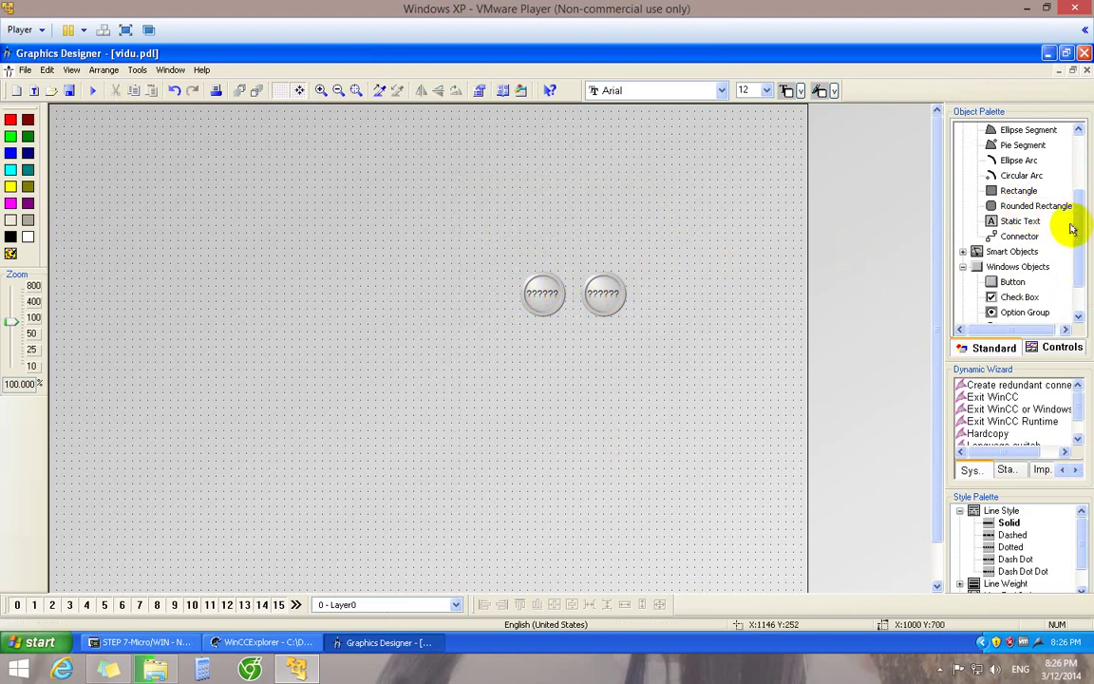
# - Draw a circle about 60 by 60 near X 790, Y 220, to the right of the two round buttons
pyautogui.moveTo(1080, 228); pyautogui.dragTo(1082, 177)
pyautogui.click(1009, 220)
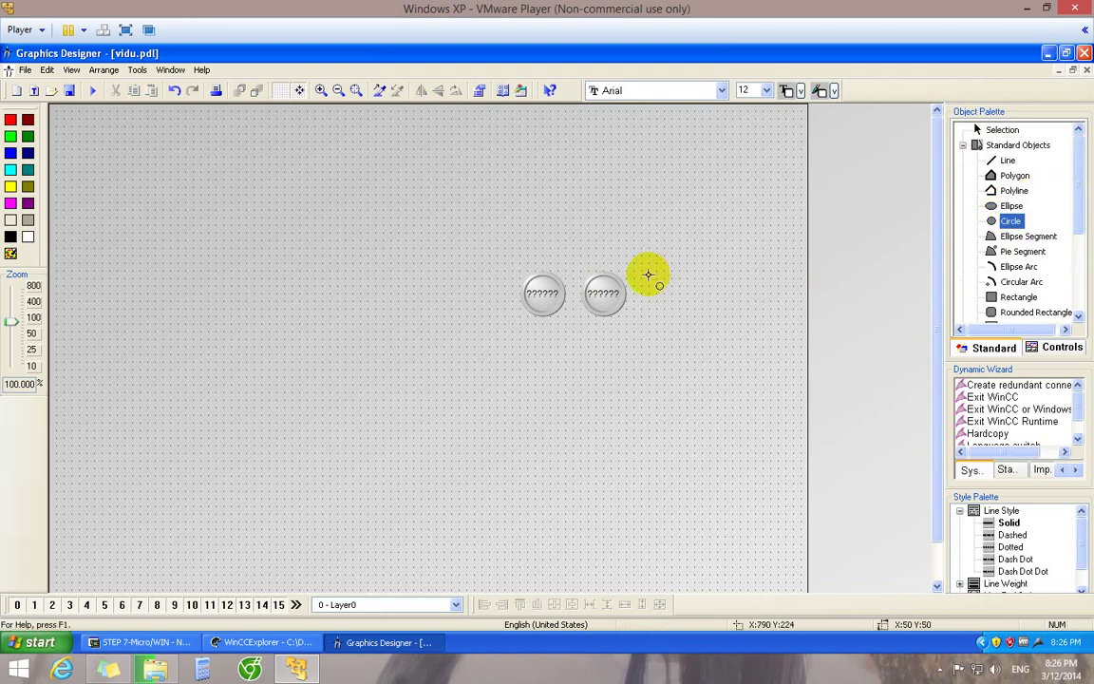
pyautogui.moveTo(646, 274); pyautogui.dragTo(691, 305)
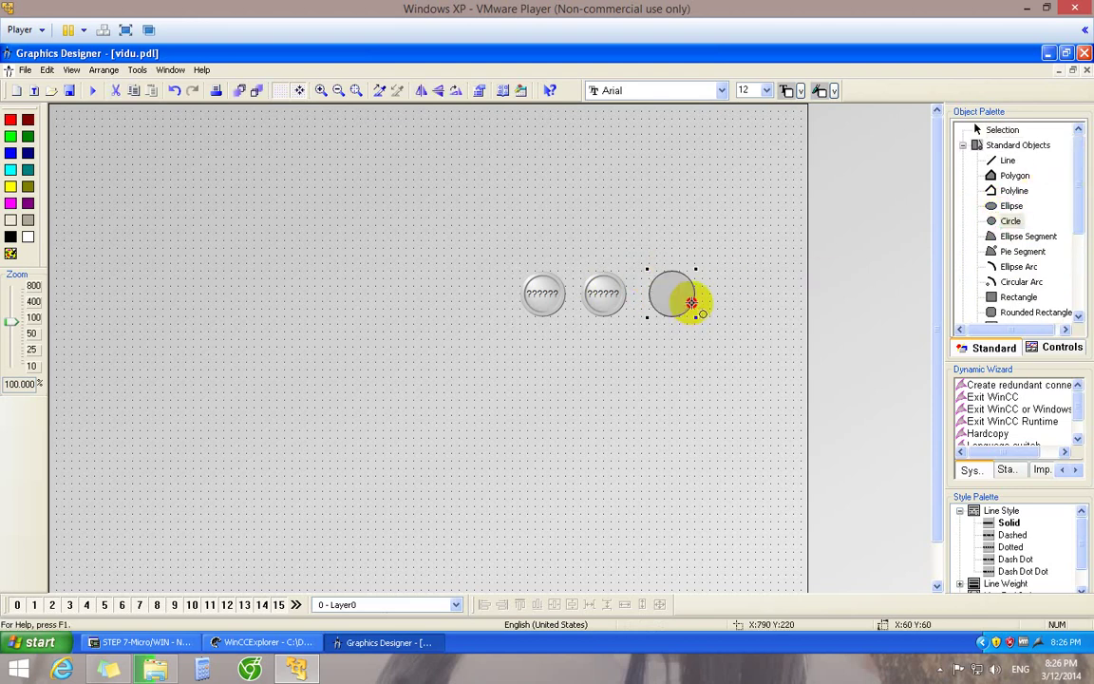
pyautogui.click(720, 344)
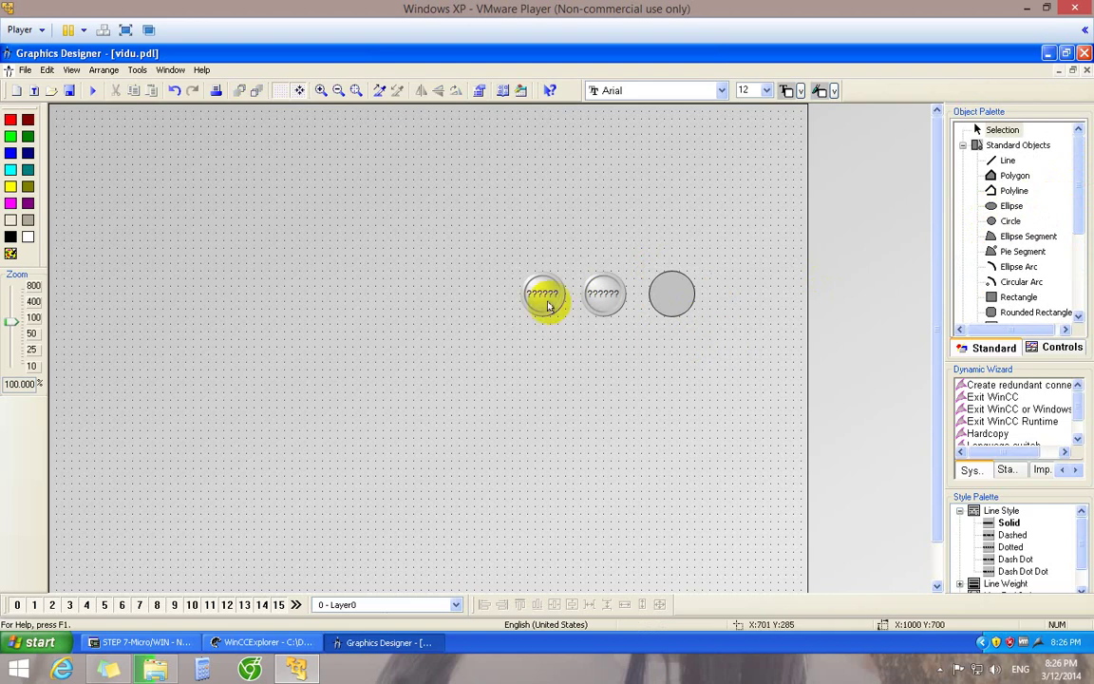
# - Widen the spacing in the row by moving the first round button left to X 600 and the circle slightly right
pyautogui.moveTo(542, 291); pyautogui.dragTo(526, 291)
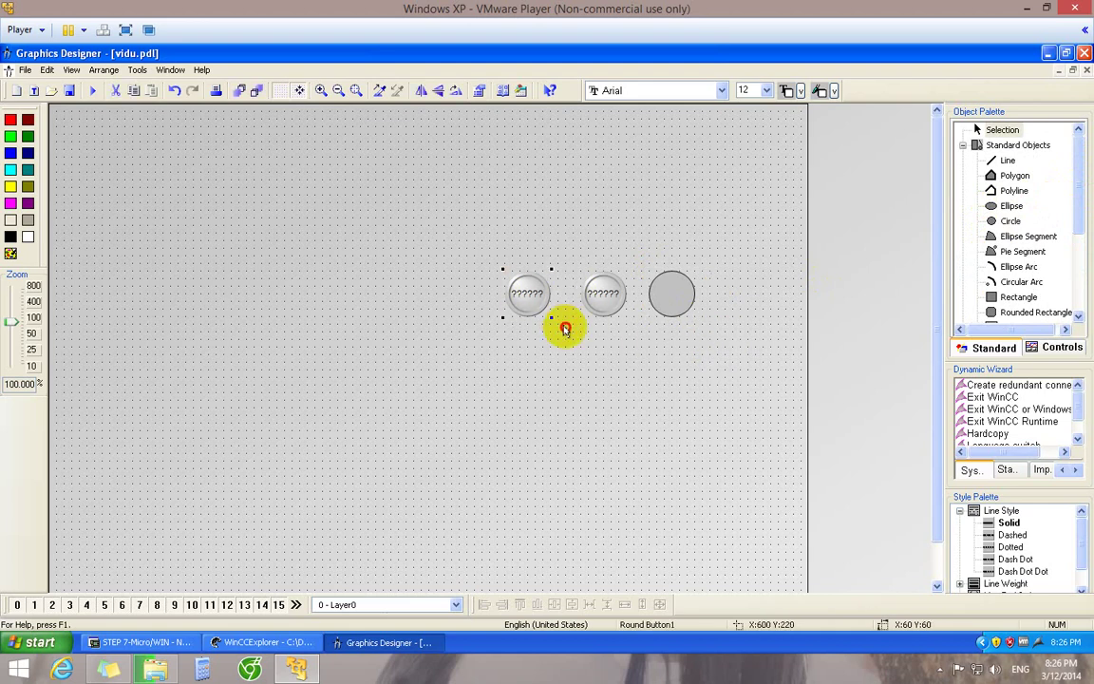
pyautogui.click(684, 300)
pyautogui.moveTo(683, 297); pyautogui.dragTo(691, 296)
pyautogui.click(679, 337)
# - Pin the leftmost round button's object properties open and set the button's font text to ON
pyautogui.rightClick(529, 295)
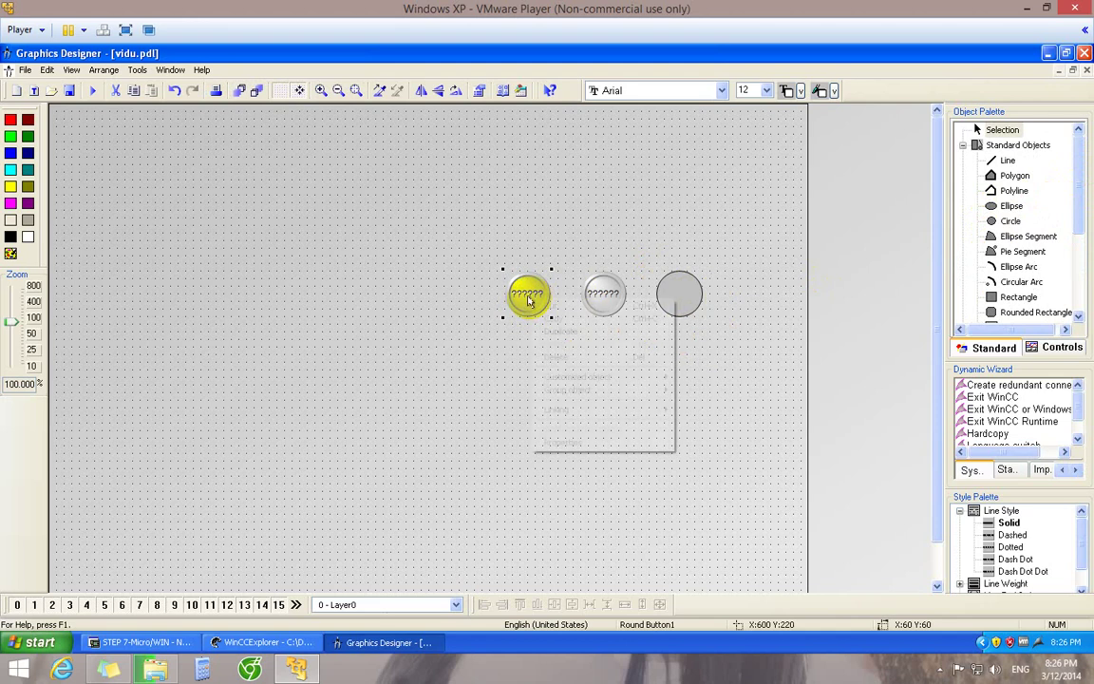
pyautogui.click(555, 441)
pyautogui.moveTo(613, 52); pyautogui.dragTo(696, 78)
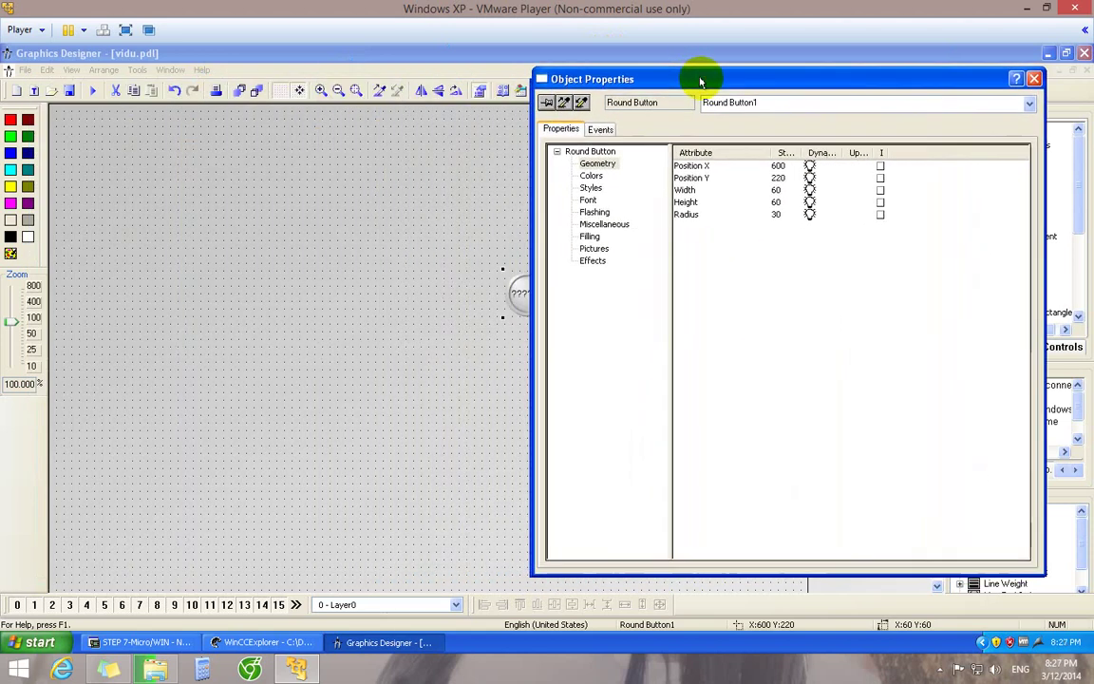
pyautogui.click(548, 102)
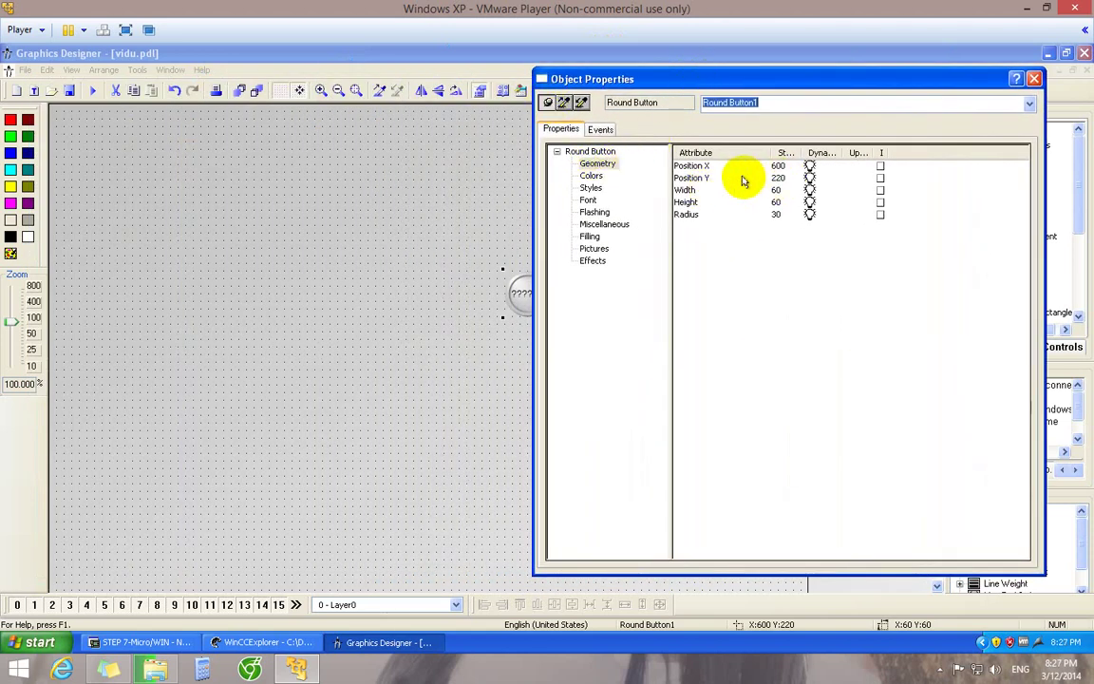
pyautogui.click(591, 175)
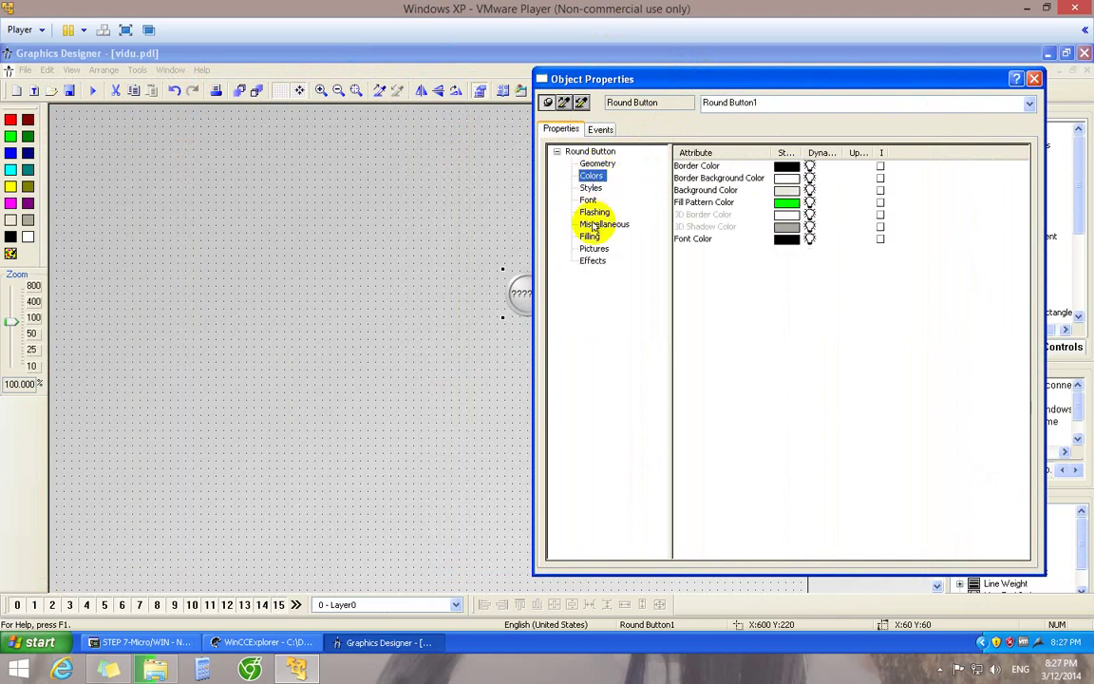
pyautogui.click(592, 261)
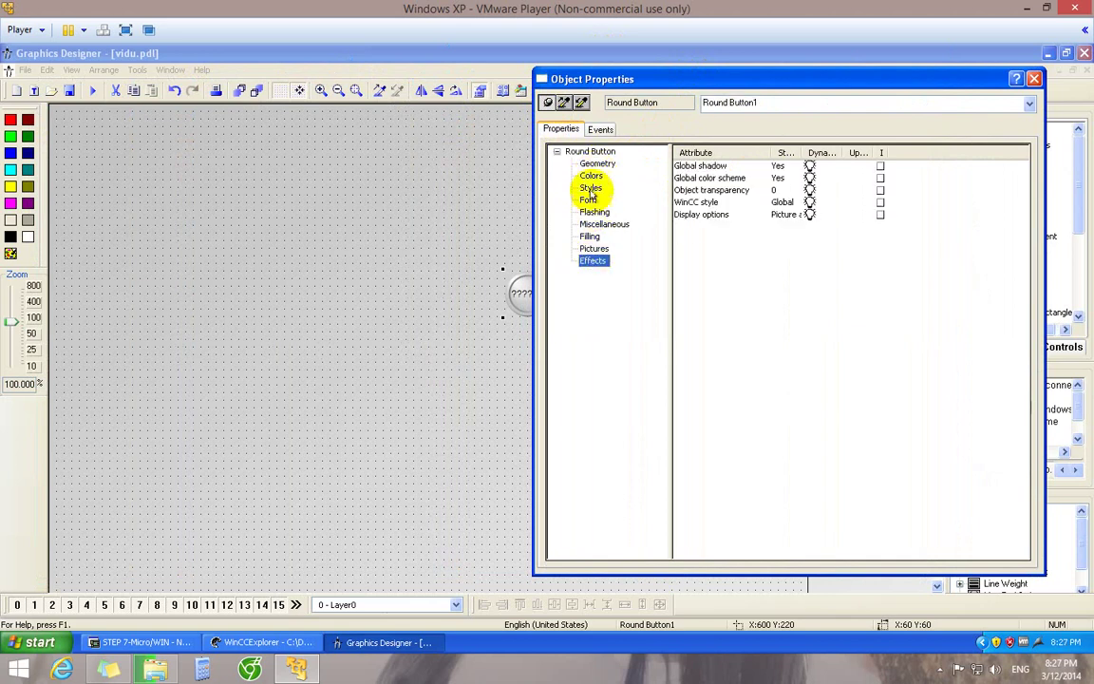
pyautogui.click(591, 177)
pyautogui.click(590, 188)
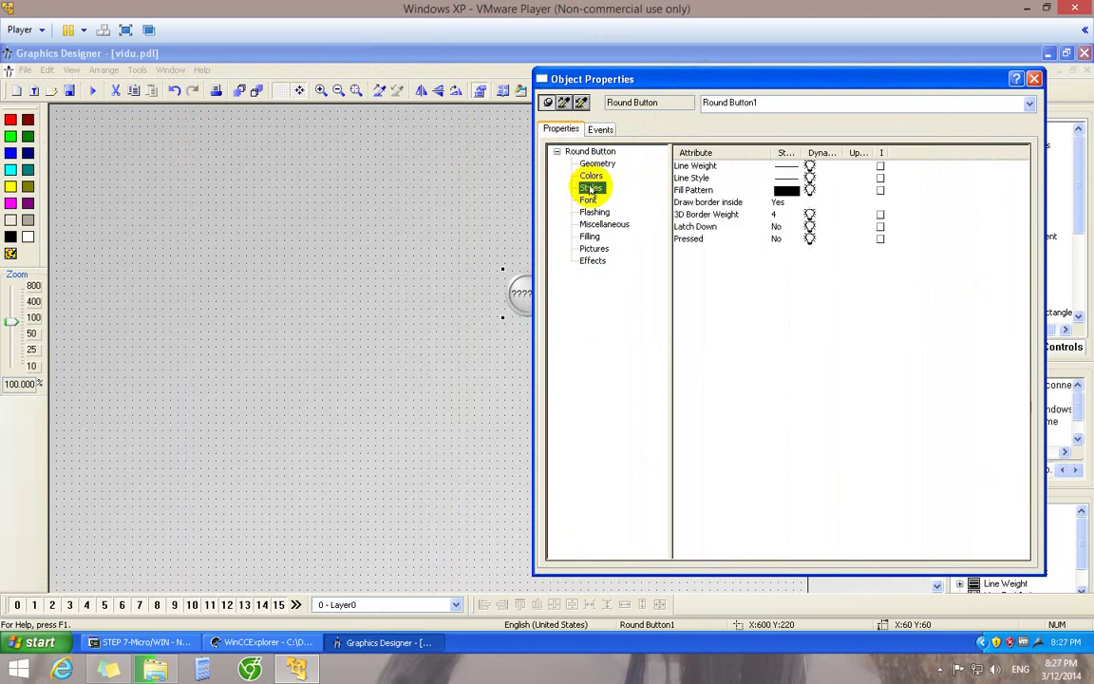
pyautogui.click(589, 201)
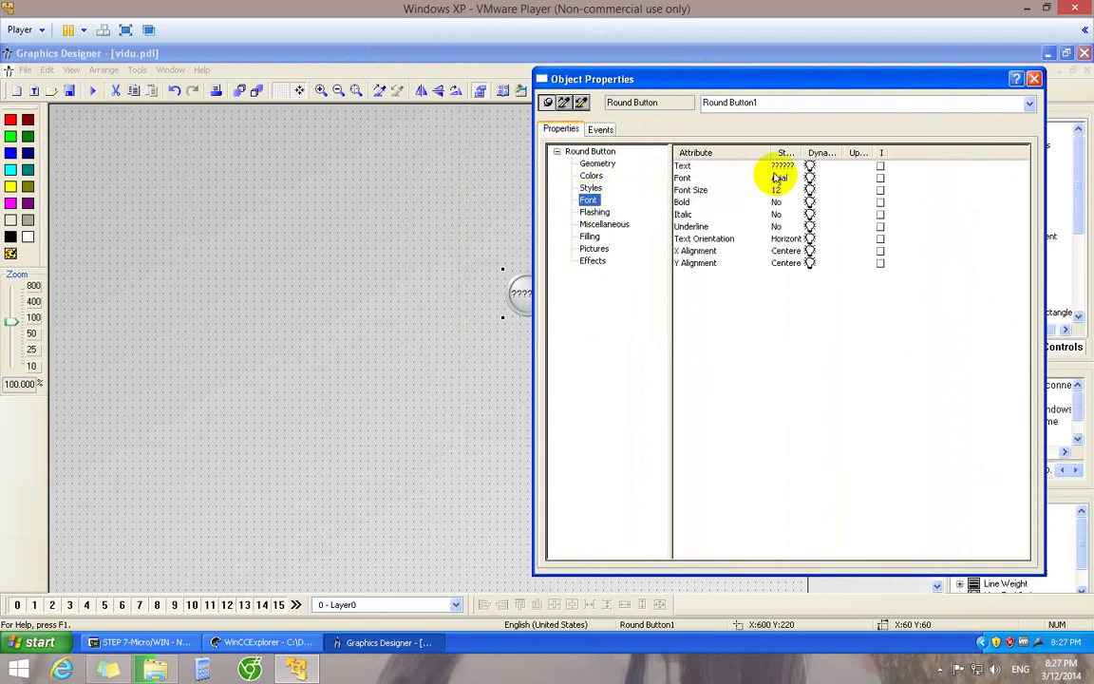
pyautogui.click(782, 165)
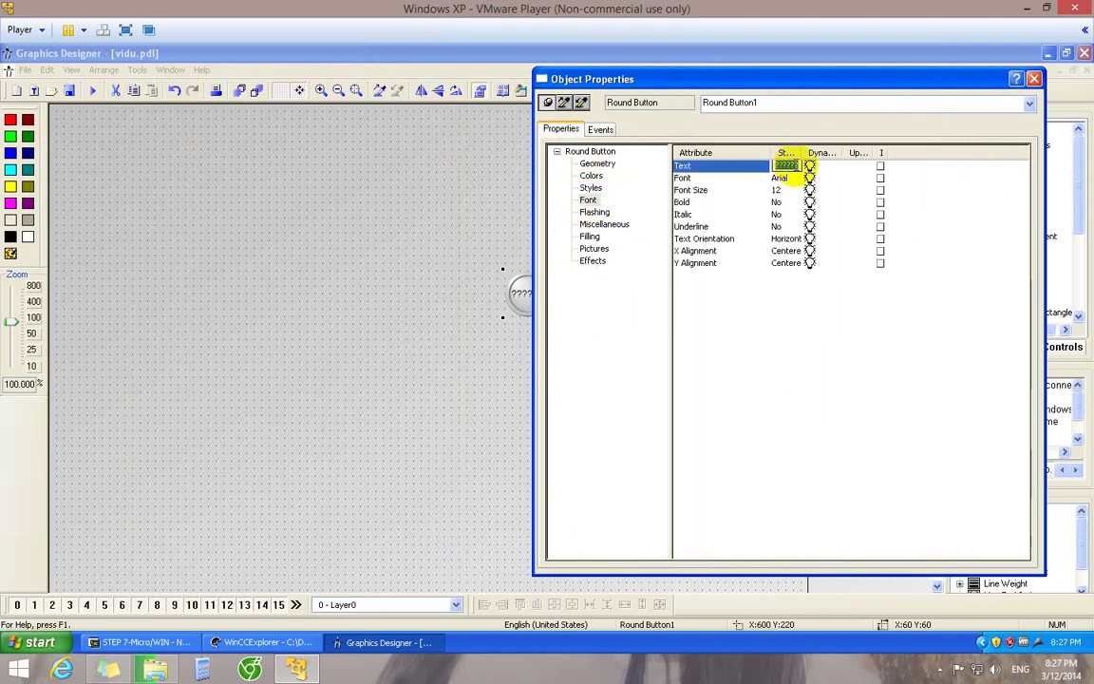
pyautogui.press('Return')
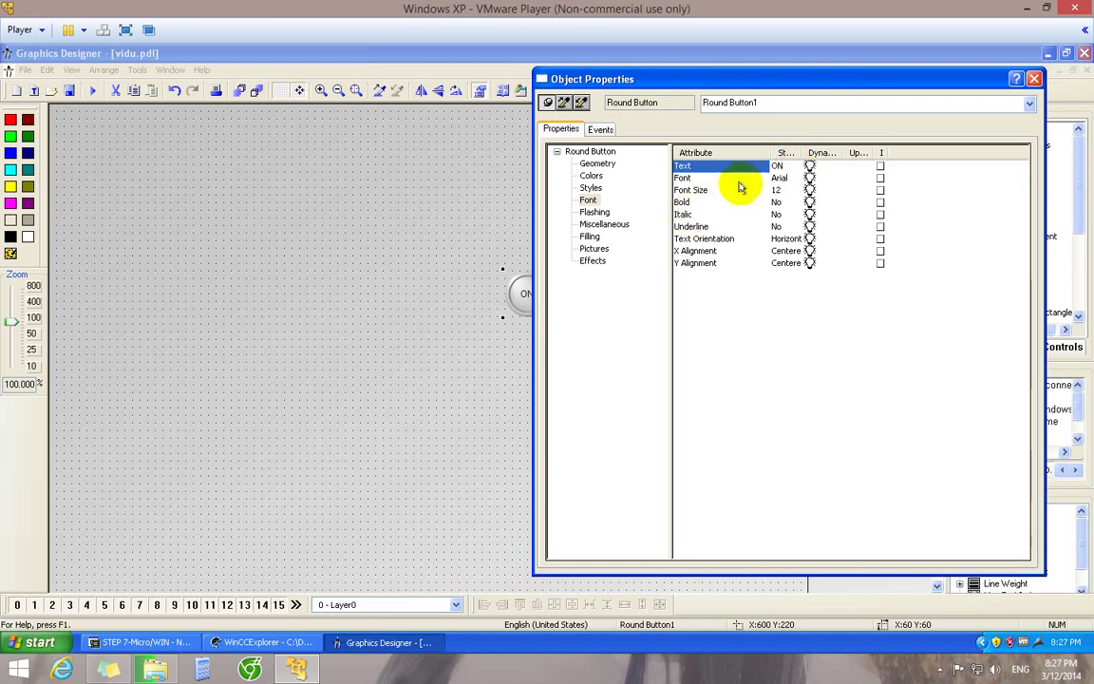
# - Set the ON button's font size to 20 and move the properties window clear of the second round button
pyautogui.click(779, 190)
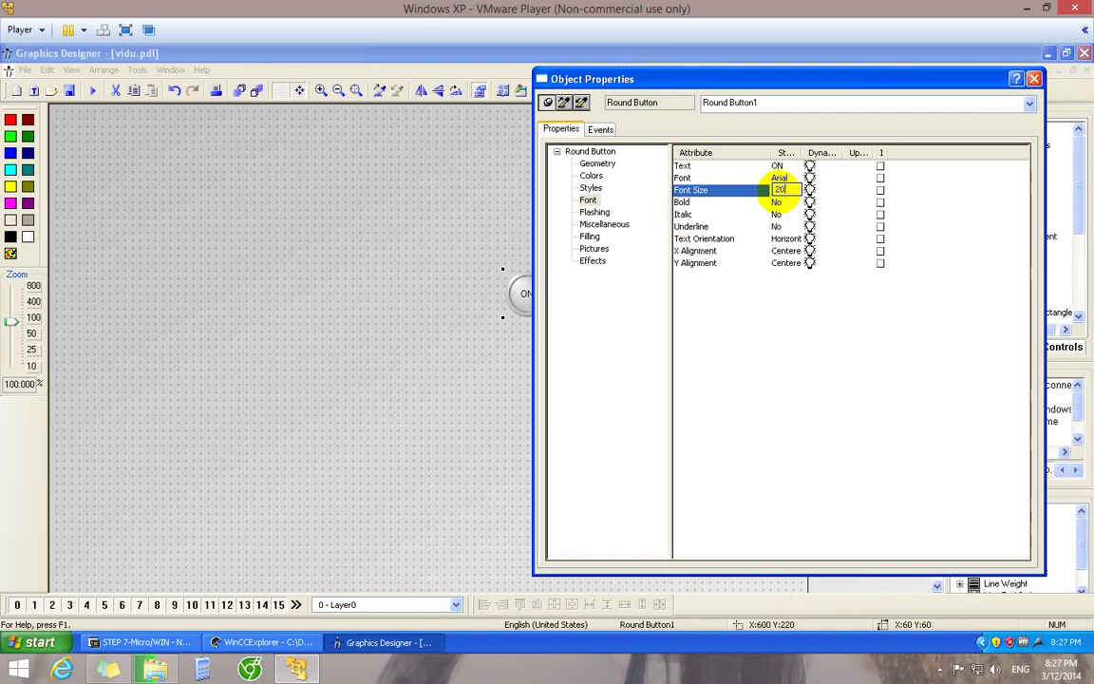
pyautogui.write('20')
pyautogui.moveTo(757, 76); pyautogui.dragTo(892, 66)
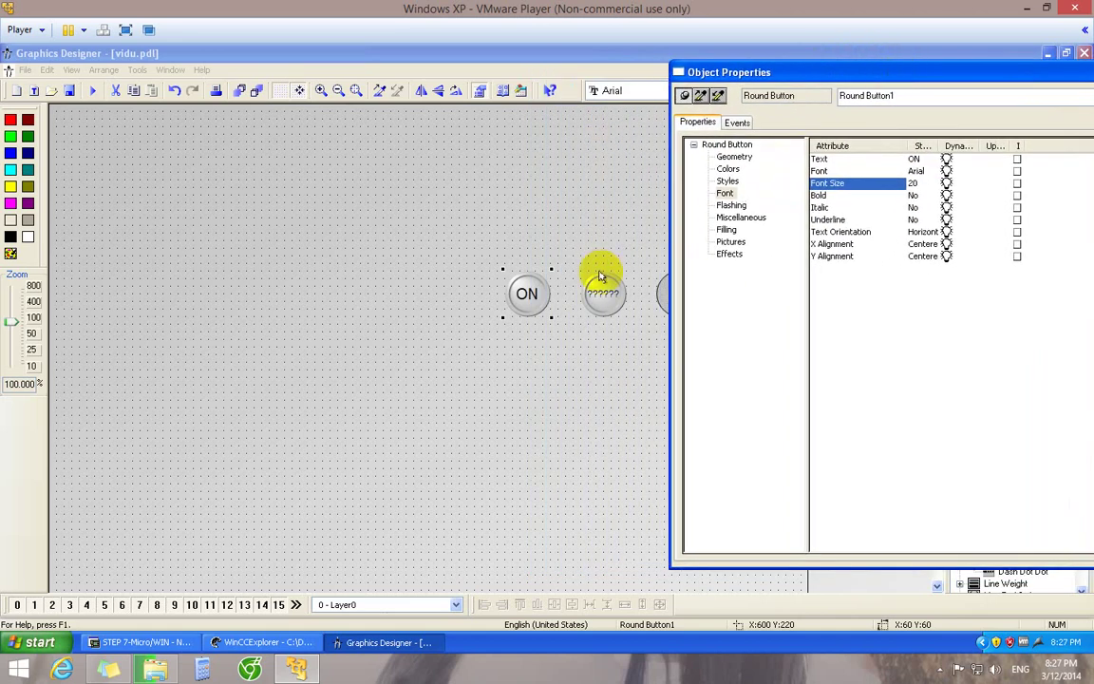
# - Label the second round button OFF and set its font size to 20
pyautogui.click(608, 292)
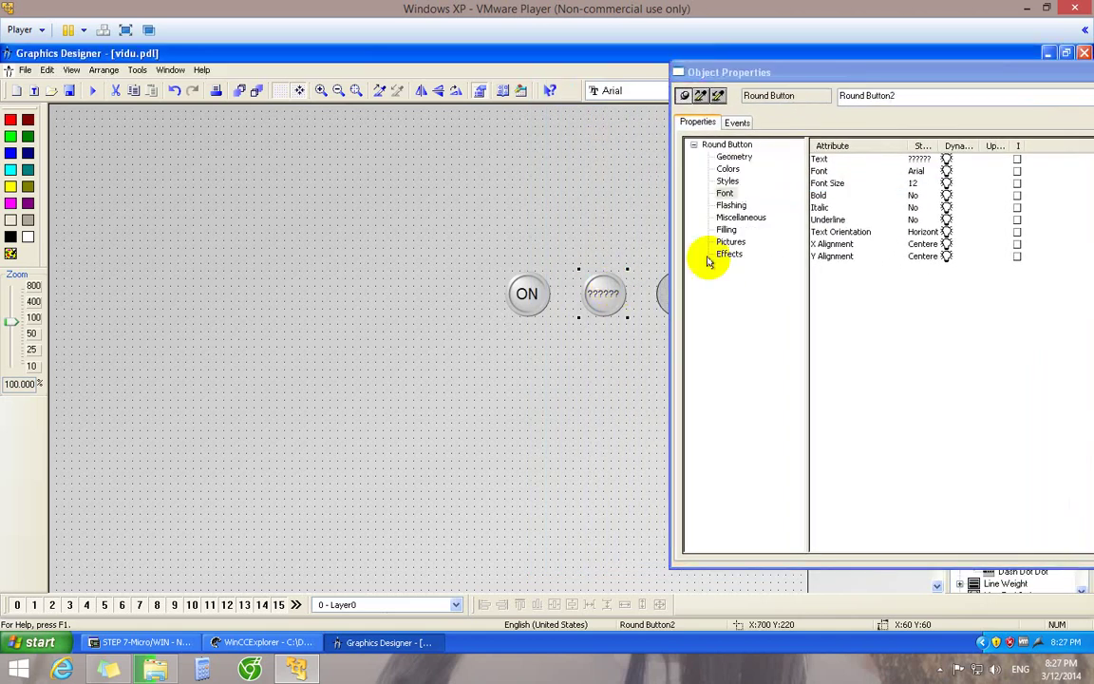
pyautogui.doubleClick(921, 158)
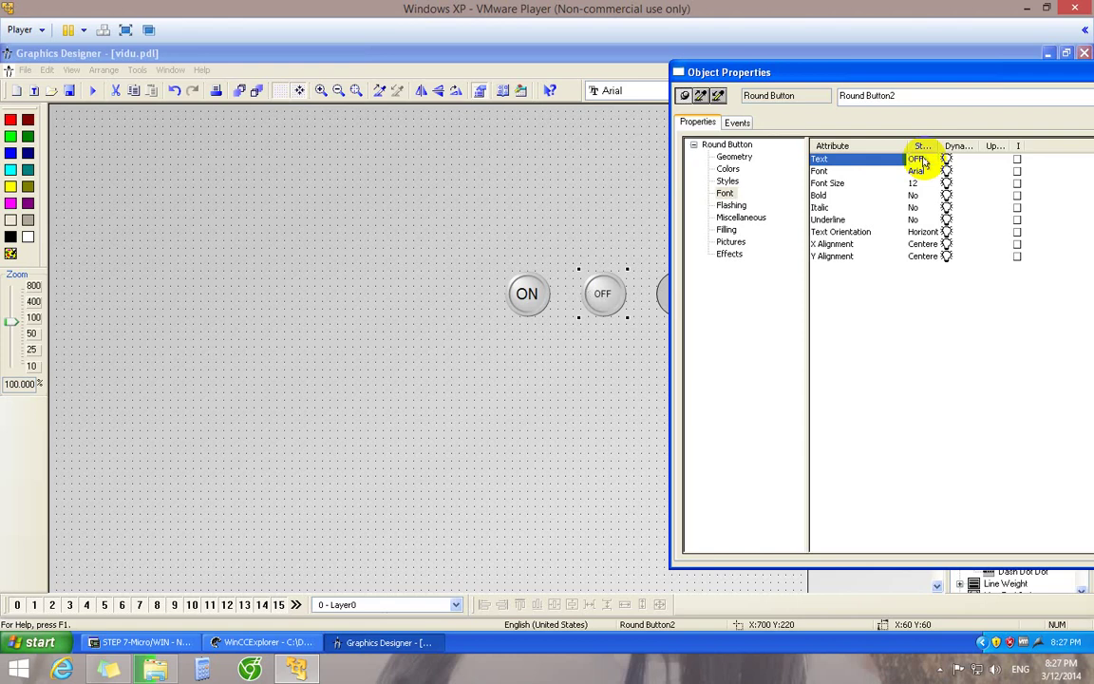
pyautogui.doubleClick(916, 184)
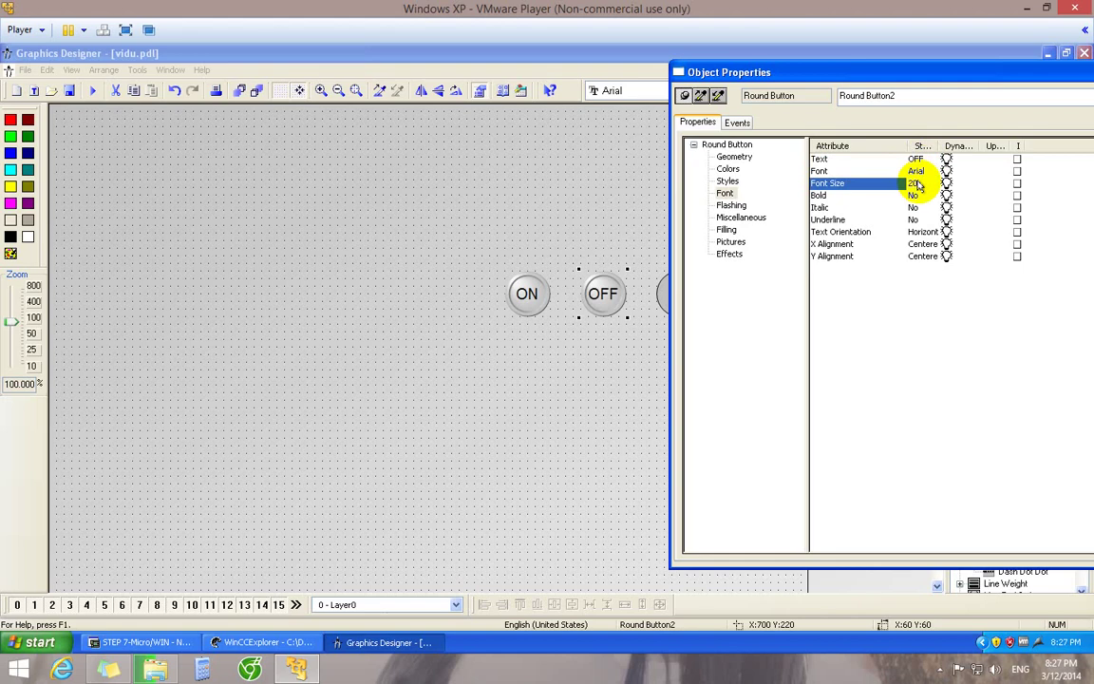
pyautogui.click(526, 292)
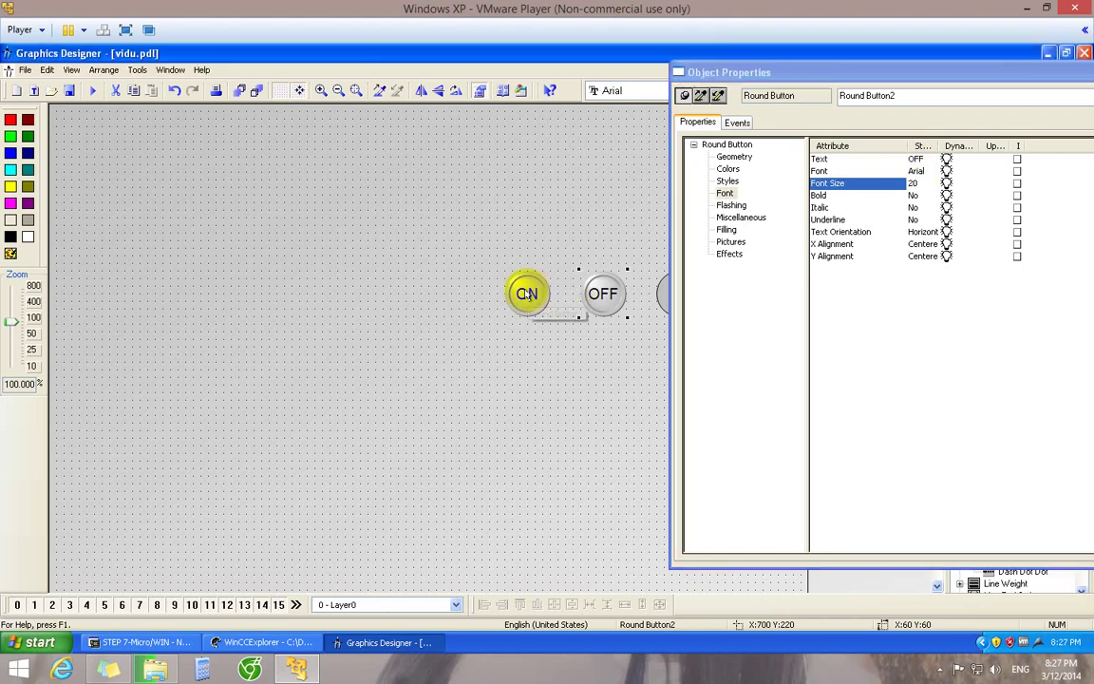
# - Set the circle's Global color scheme effect to No
pyautogui.click(657, 290)
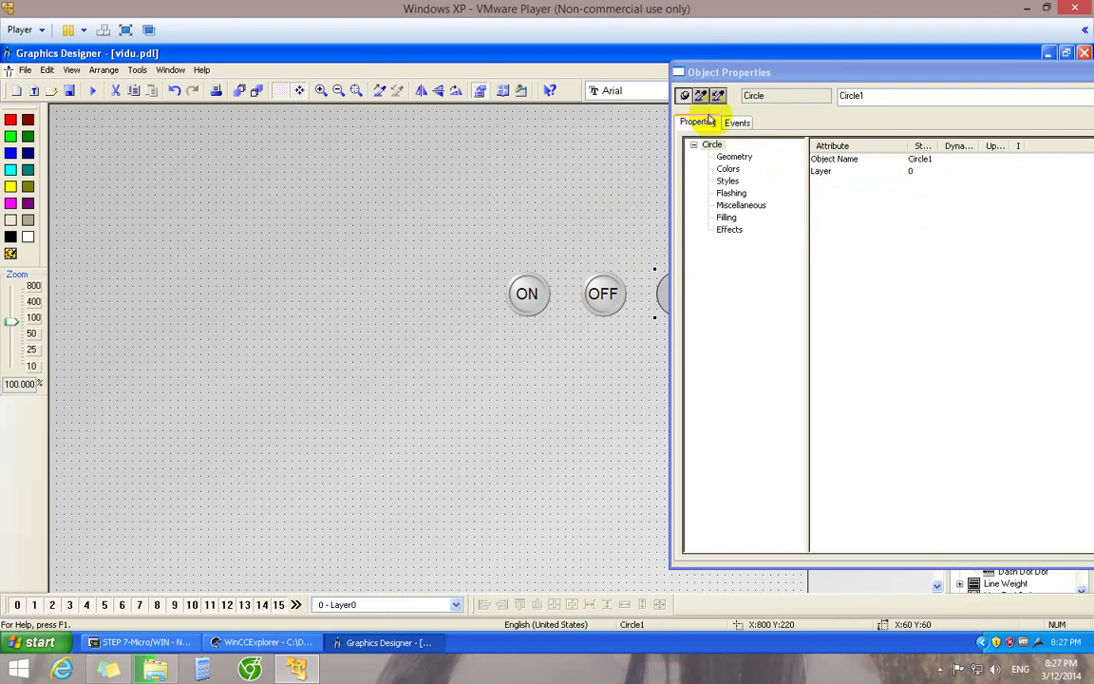
pyautogui.click(733, 73)
pyautogui.moveTo(733, 73); pyautogui.dragTo(765, 70)
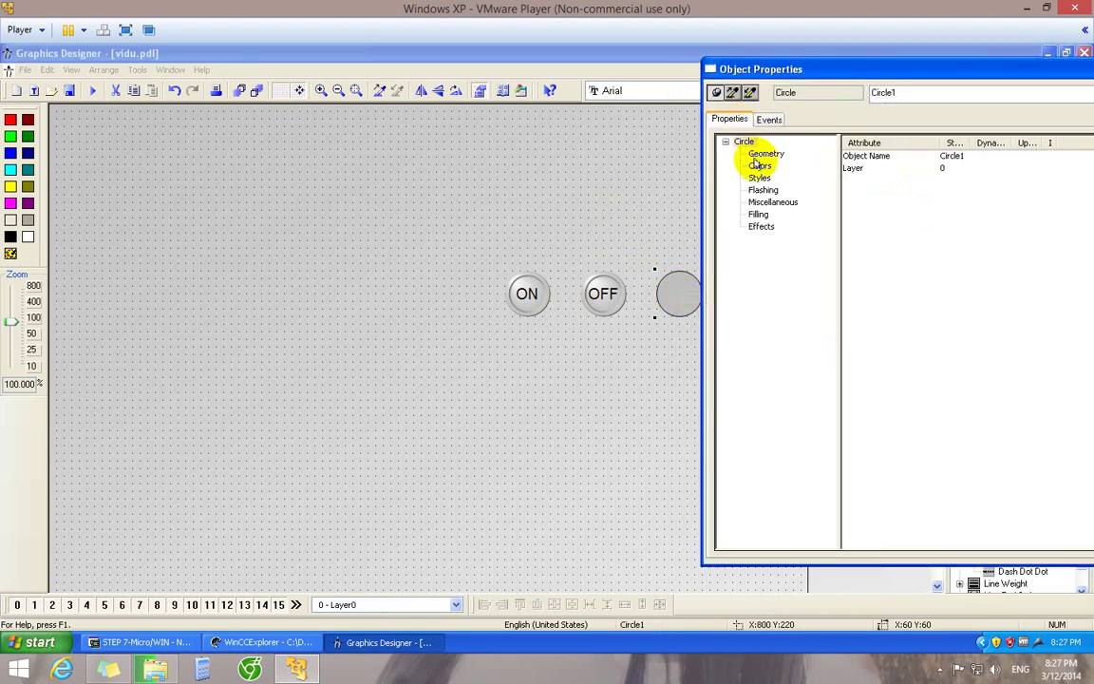
pyautogui.click(760, 228)
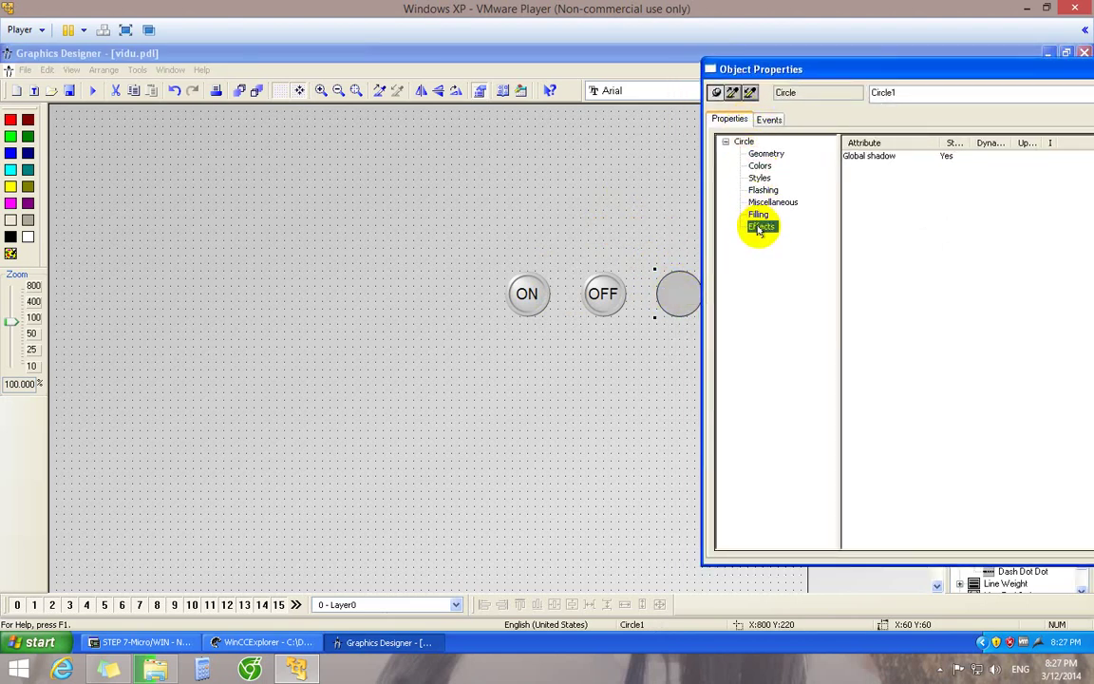
pyautogui.doubleClick(948, 168)
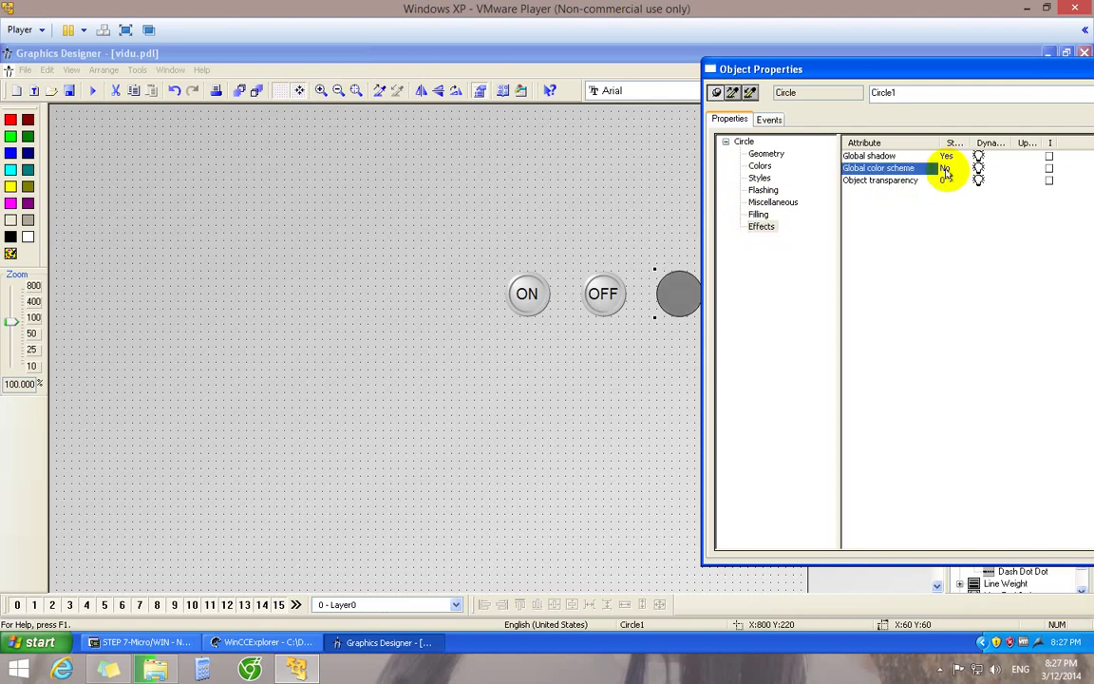
pyautogui.click(758, 167)
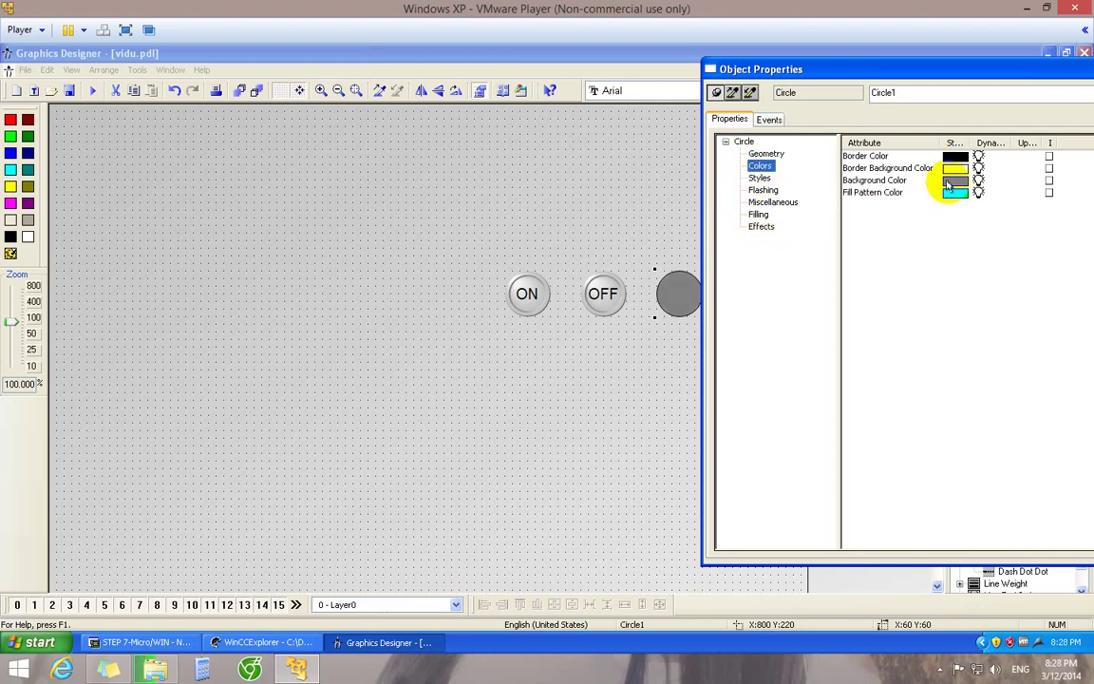
# - Activate the circle's flashing background and set its first flashing background color to yellow (FFFA00)
pyautogui.click(762, 191)
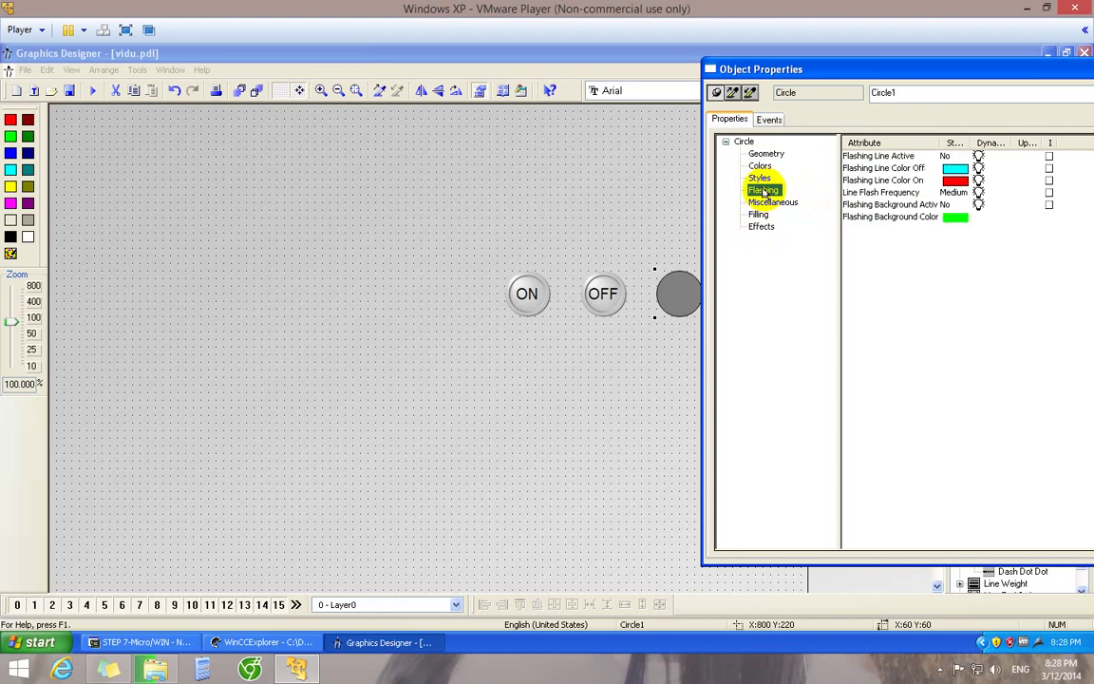
pyautogui.click(947, 207)
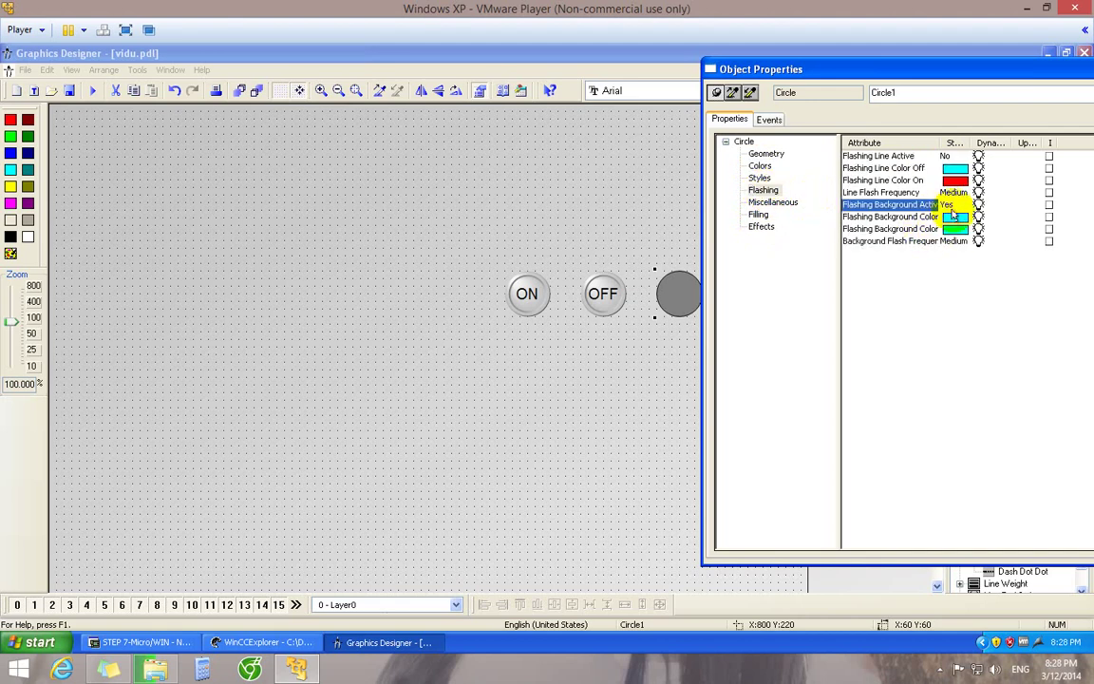
pyautogui.click(953, 217)
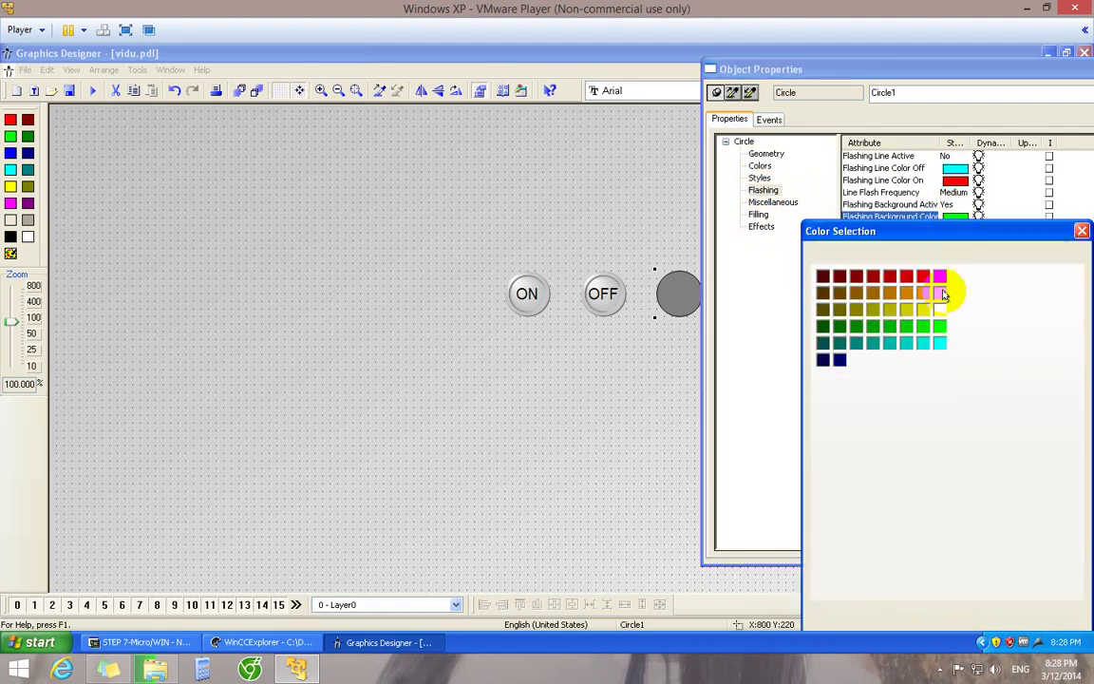
pyautogui.click(941, 391)
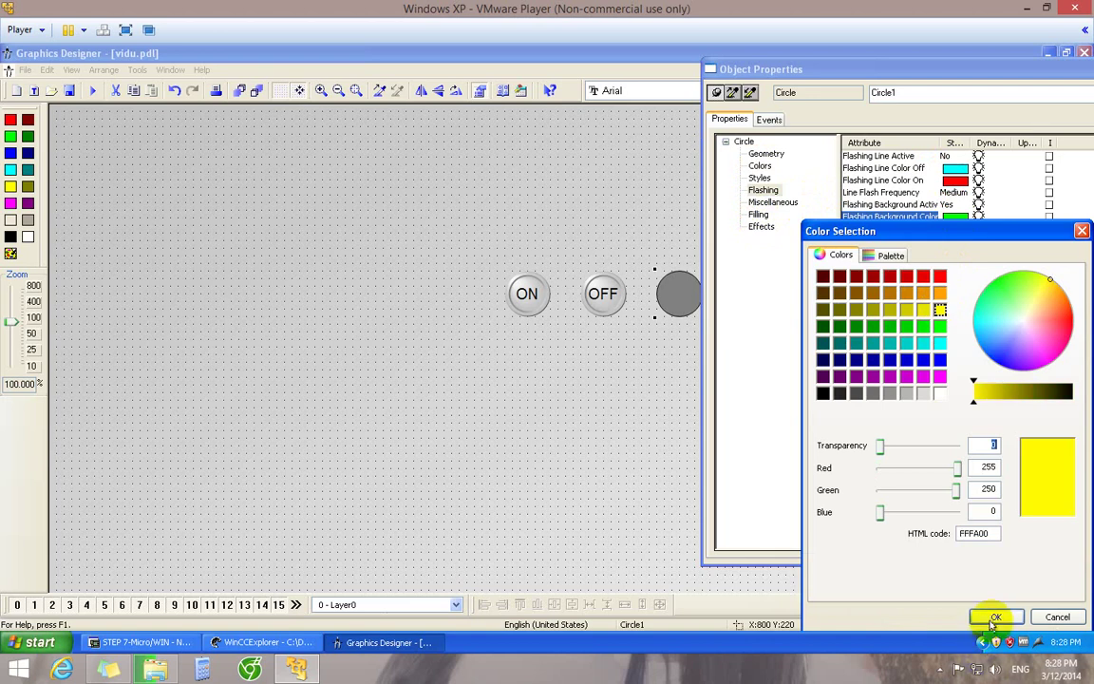
pyautogui.click(993, 618)
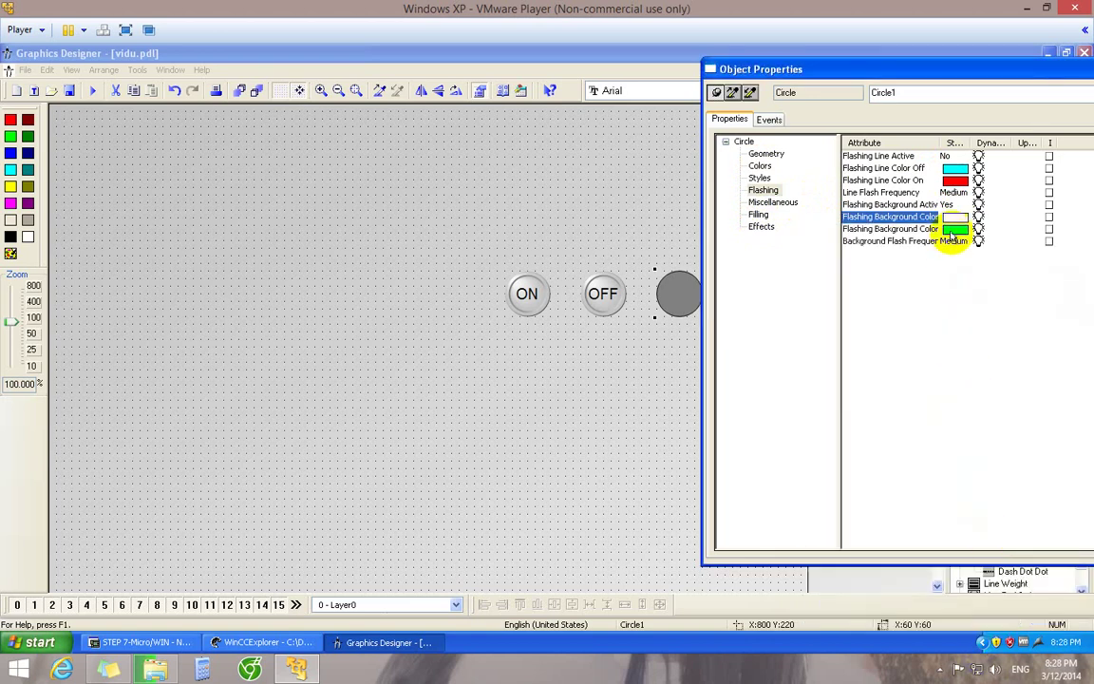
# - Set the circle's second flashing background color to yellow (FFFA00) as well
pyautogui.click(952, 230)
pyautogui.click(953, 230)
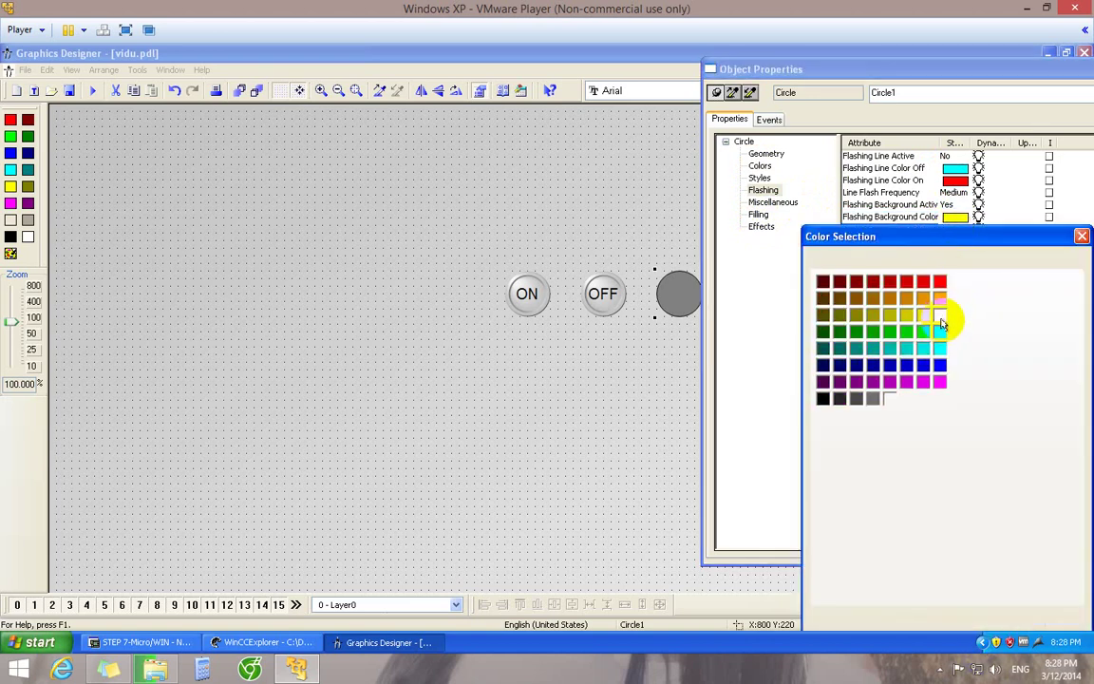
pyautogui.click(941, 315)
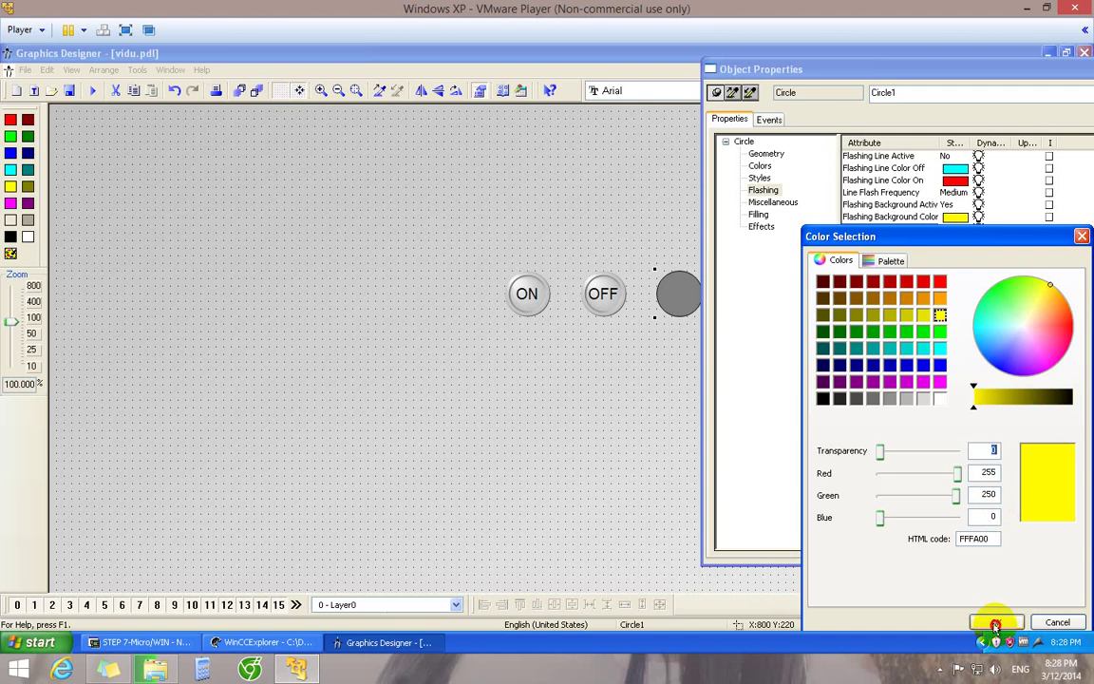
pyautogui.click(995, 622)
pyautogui.click(947, 205)
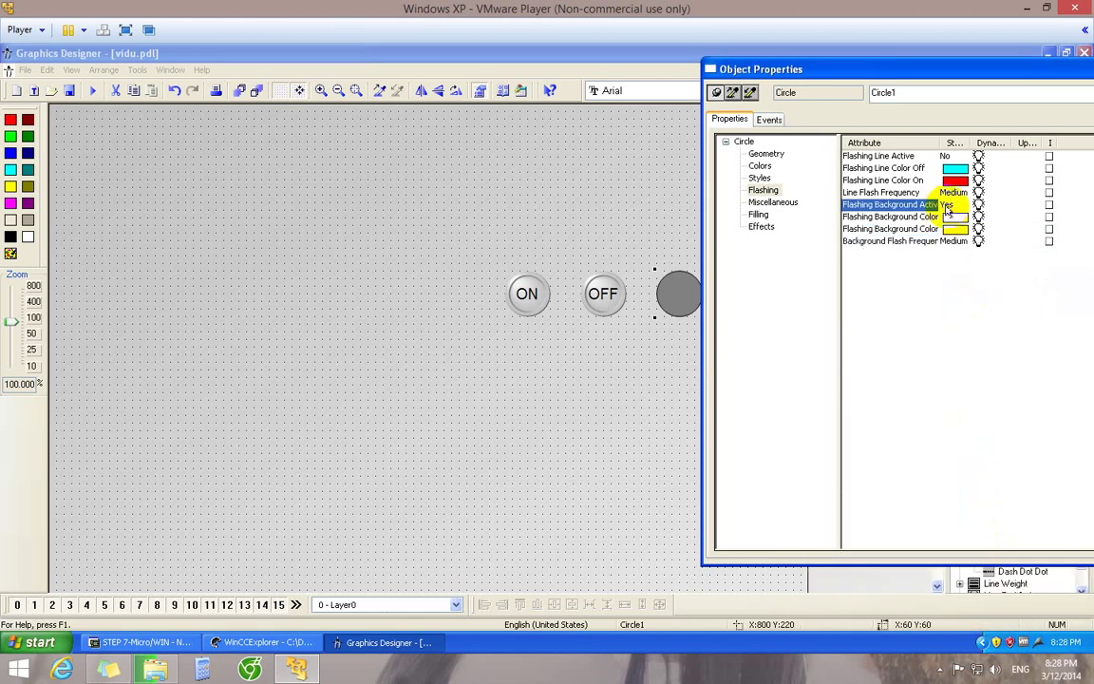
pyautogui.click(760, 165)
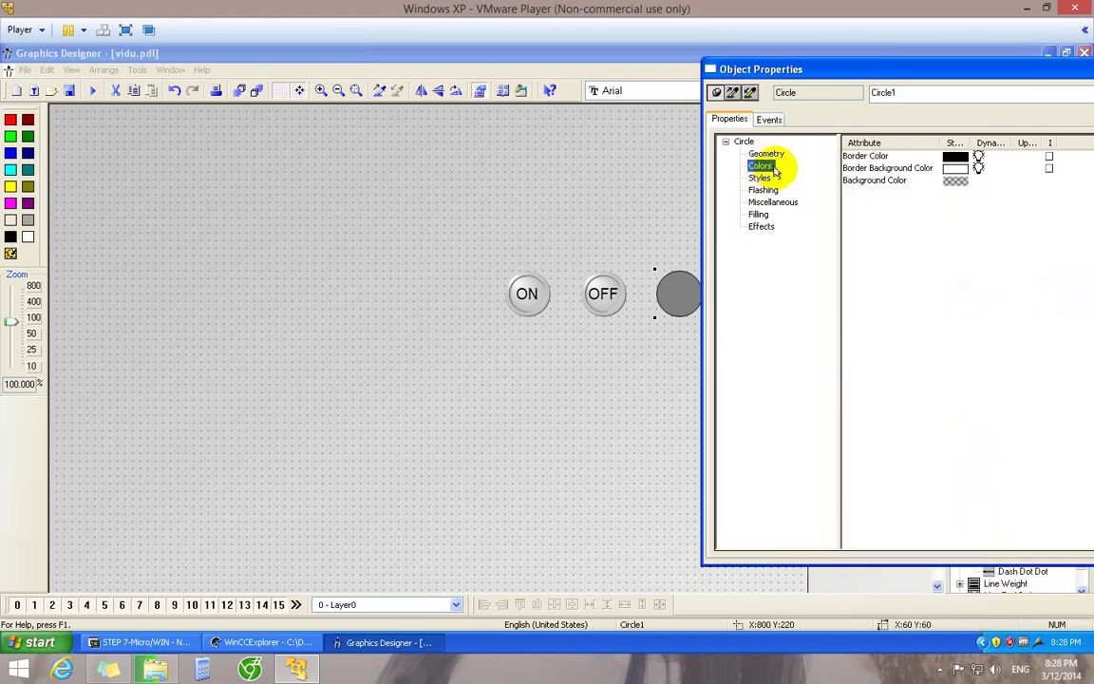
pyautogui.click(918, 183)
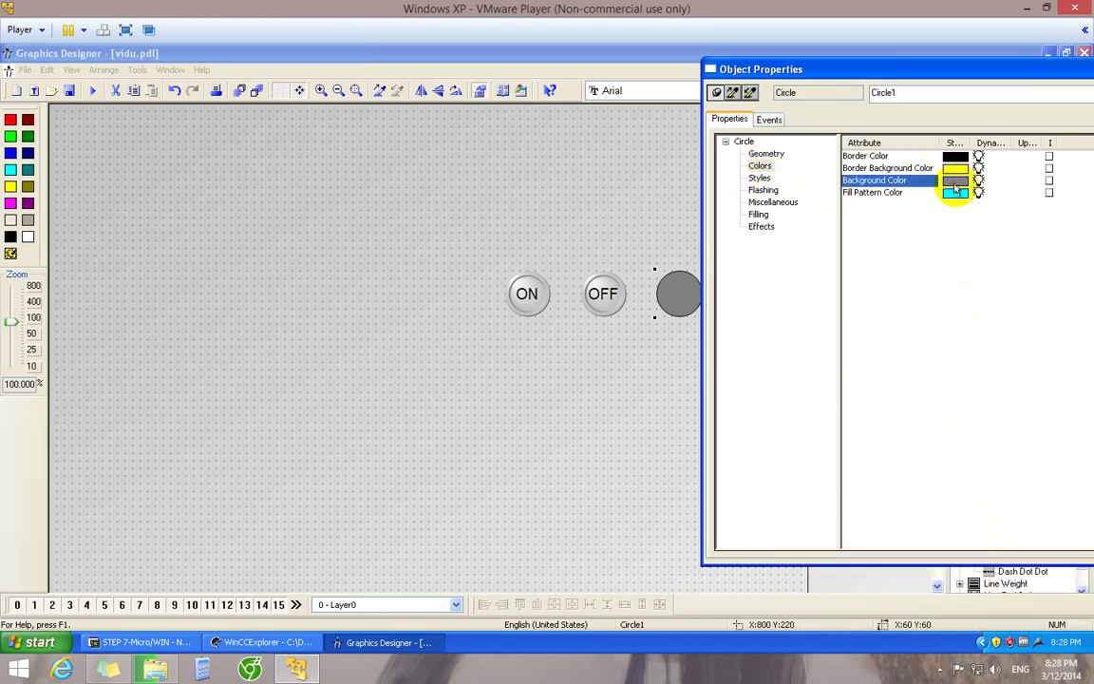
# - Link the circle's Flashing Background Active attribute to the DEN_1 tag from S7200_OPCServer
pyautogui.click(761, 191)
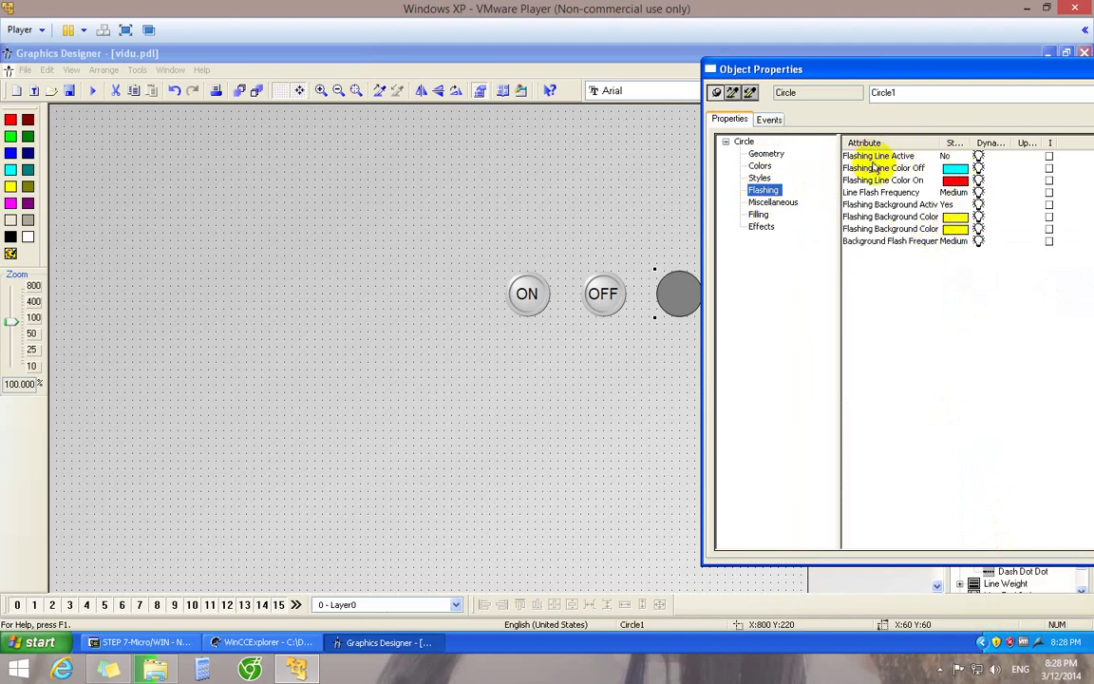
pyautogui.rightClick(978, 204)
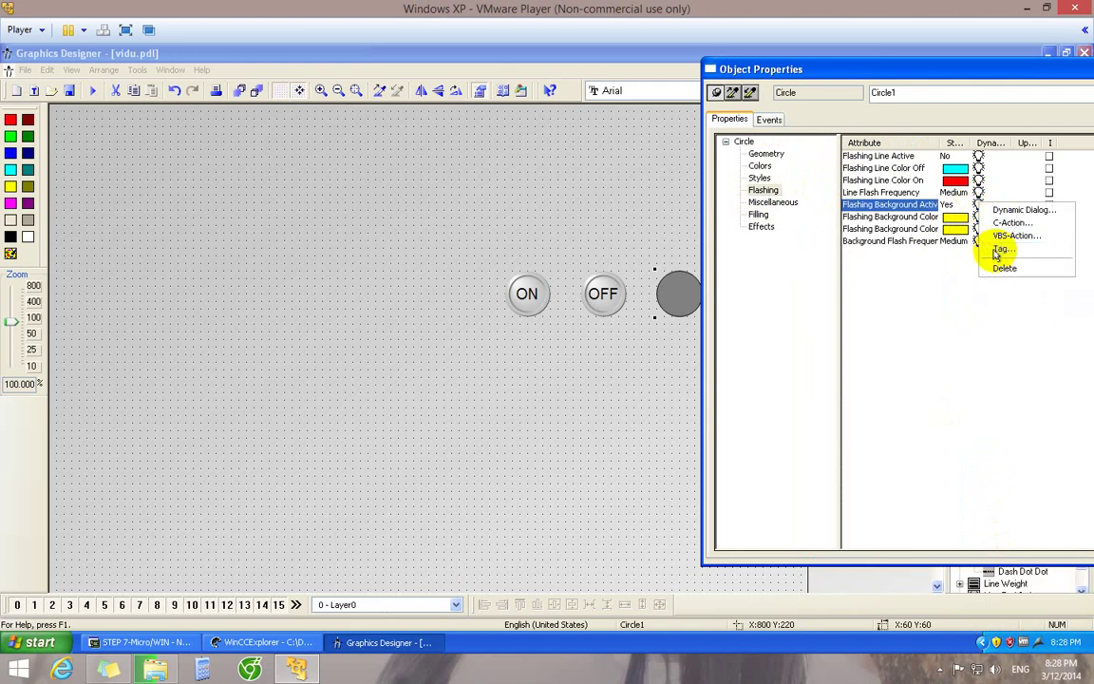
pyautogui.click(1001, 249)
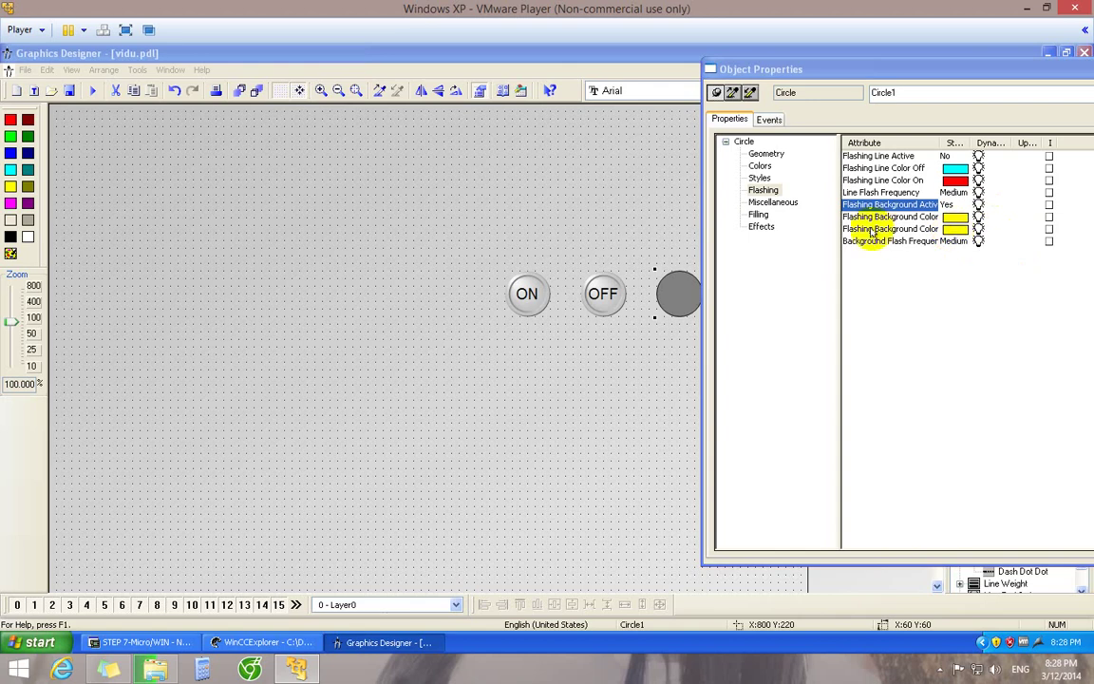
pyautogui.moveTo(582, 151); pyautogui.dragTo(412, 112)
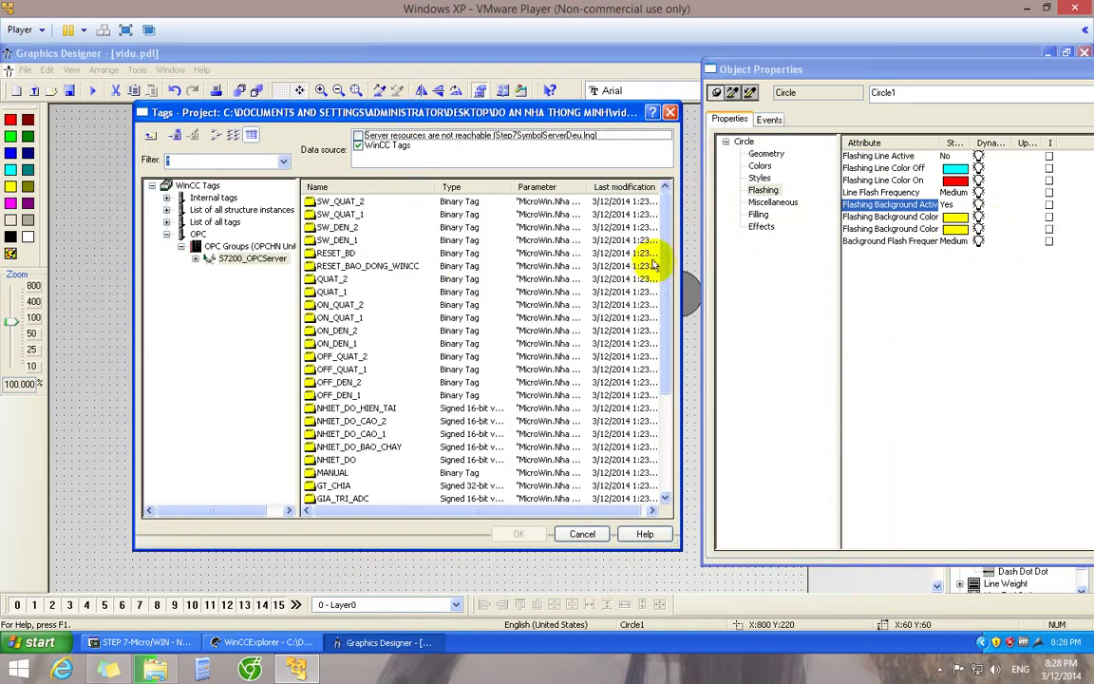
pyautogui.moveTo(668, 273); pyautogui.dragTo(669, 390)
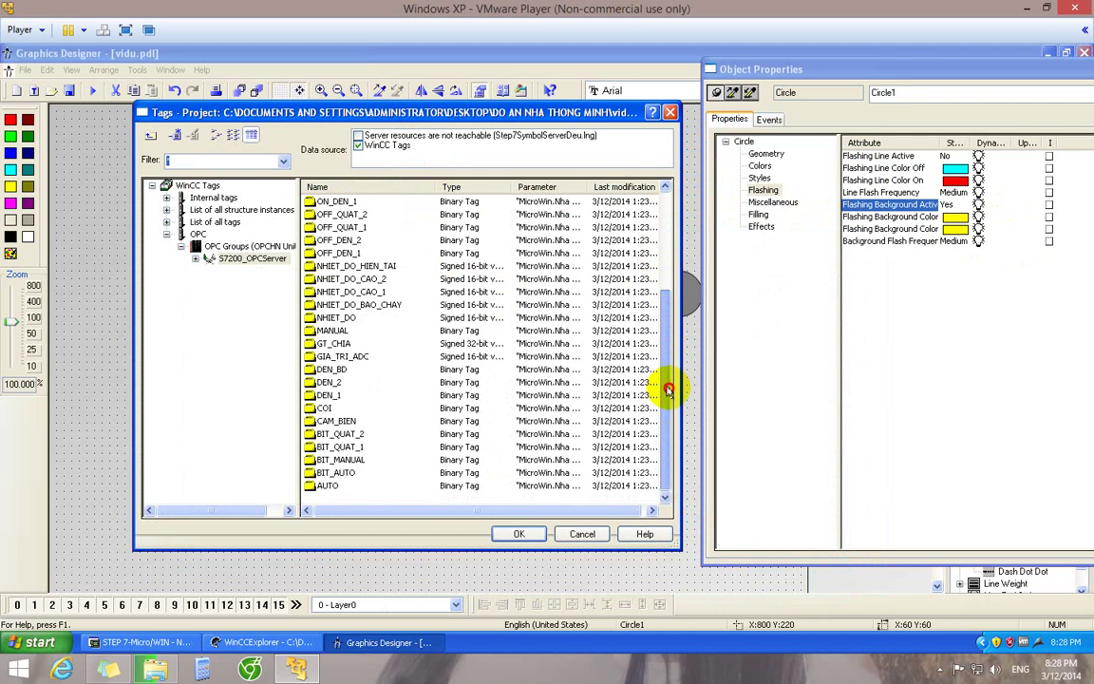
pyautogui.click(325, 395)
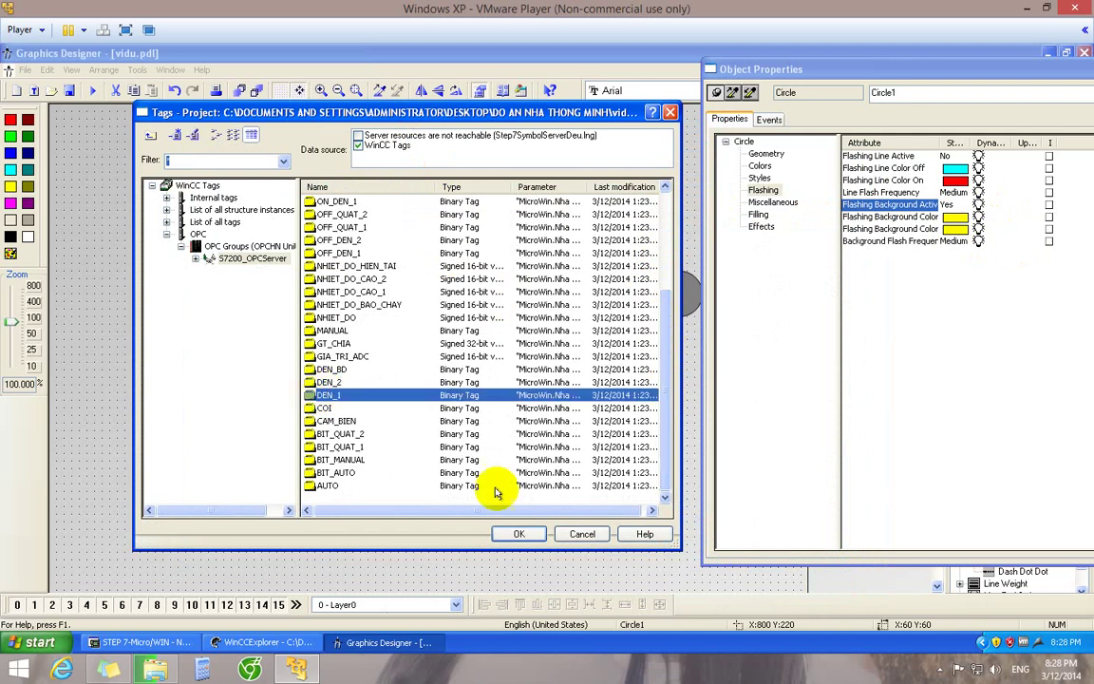
pyautogui.click(521, 533)
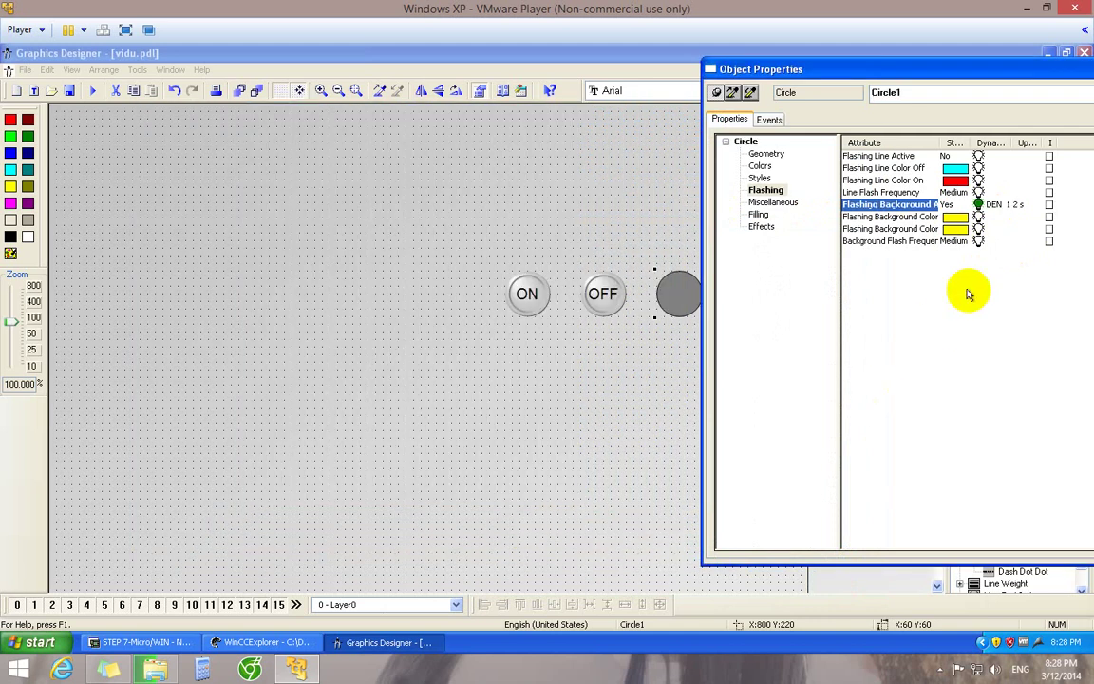
# - Set the update cycle of the circle's DEN_1 tag link to Upon change
pyautogui.moveTo(1015, 143); pyautogui.dragTo(1027, 143)
pyautogui.doubleClick(1030, 205)
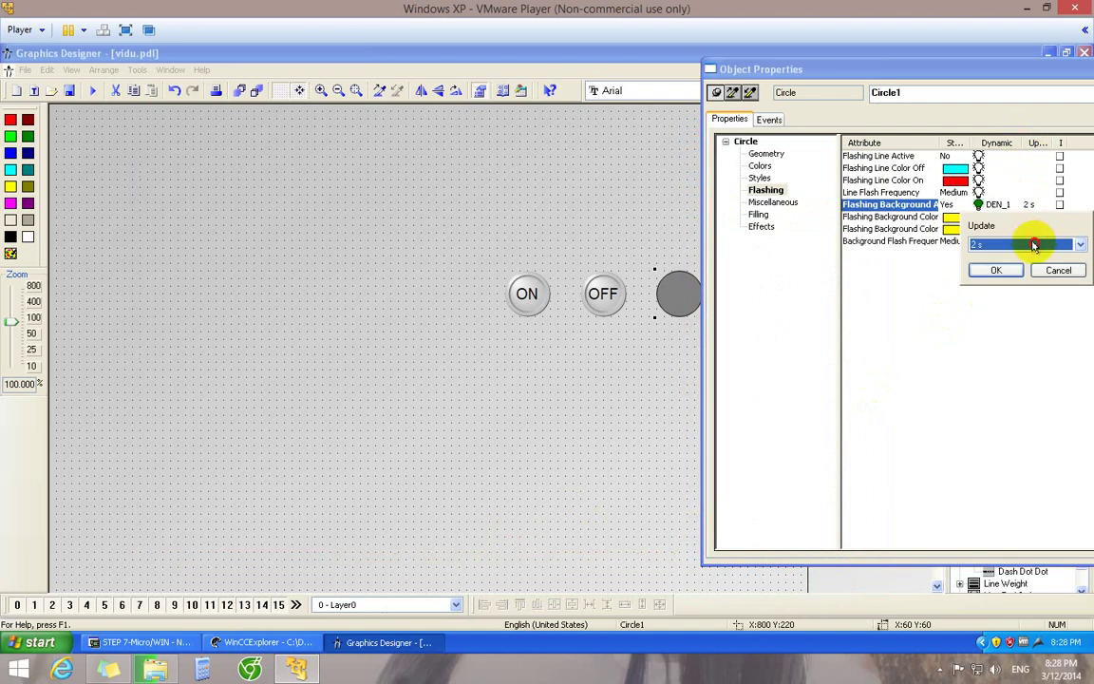
pyautogui.click(1034, 244)
pyautogui.click(1014, 278)
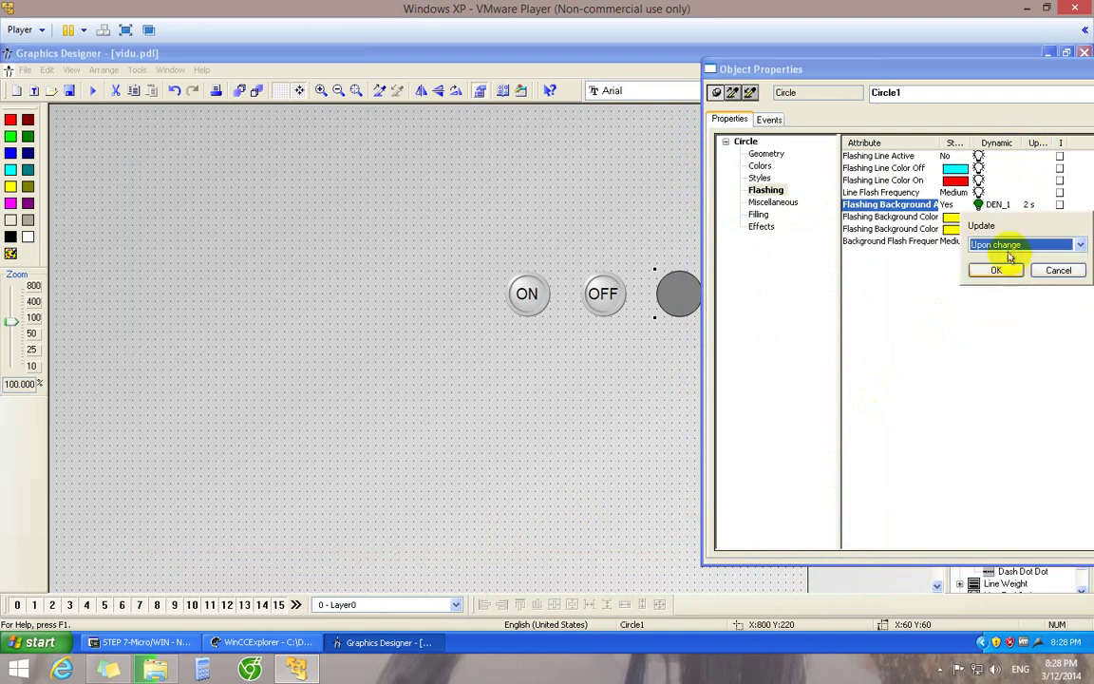
pyautogui.click(996, 271)
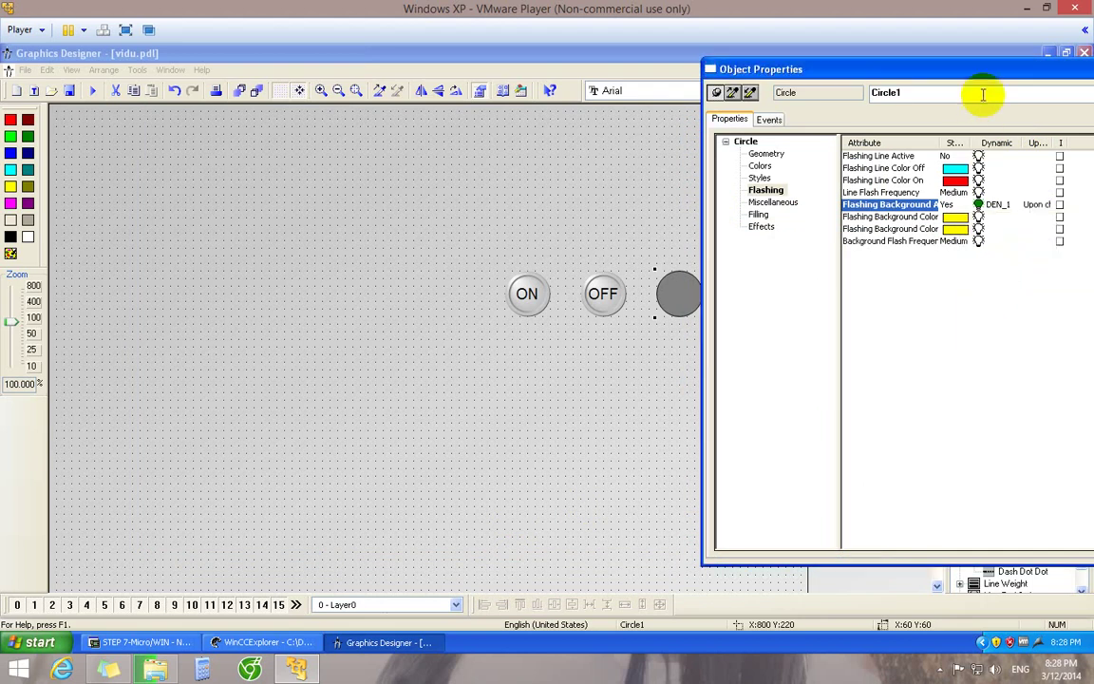
# - Open a new C-Action for the Press left mouse event of the ON round button
pyautogui.moveTo(972, 66); pyautogui.dragTo(260, 90)
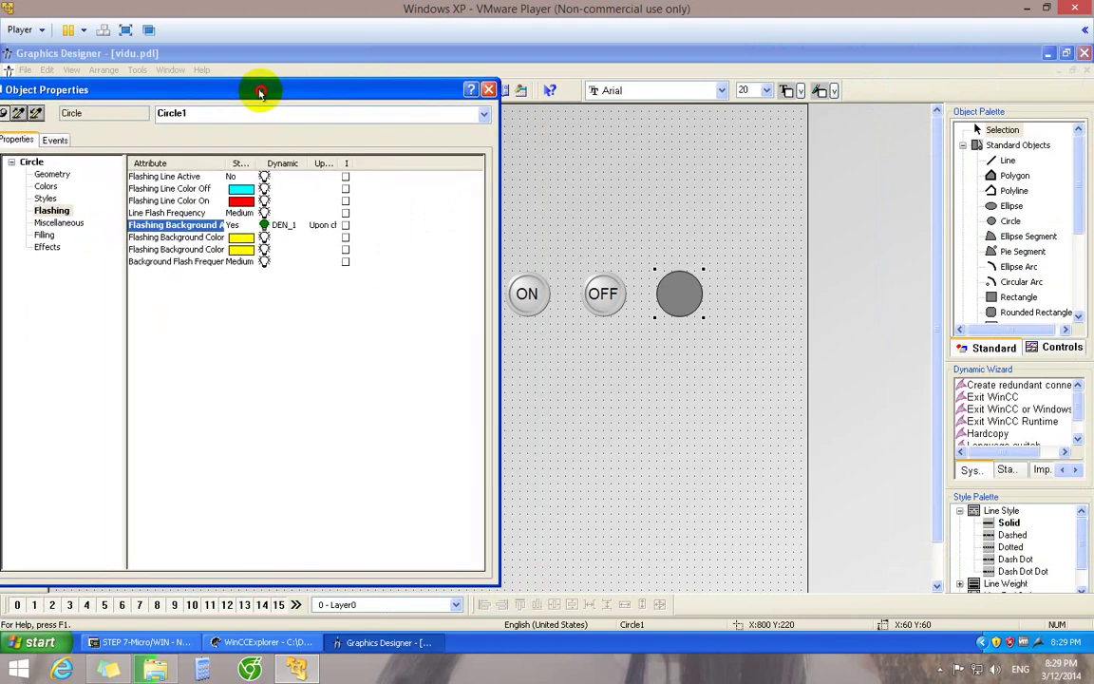
pyautogui.click(527, 293)
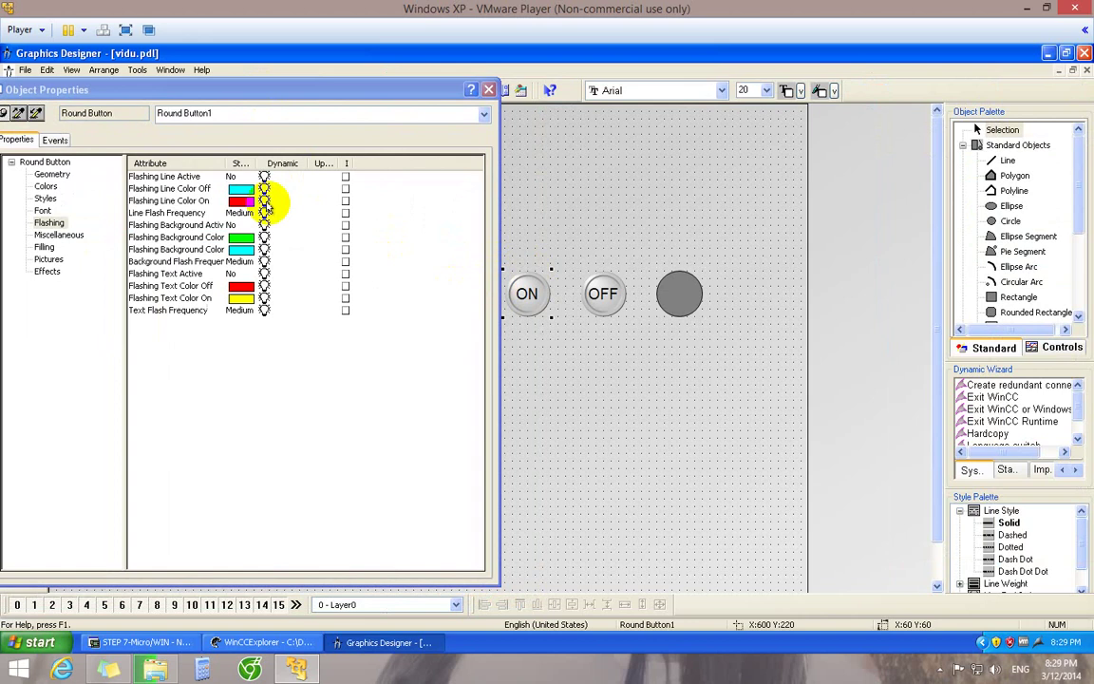
pyautogui.click(54, 140)
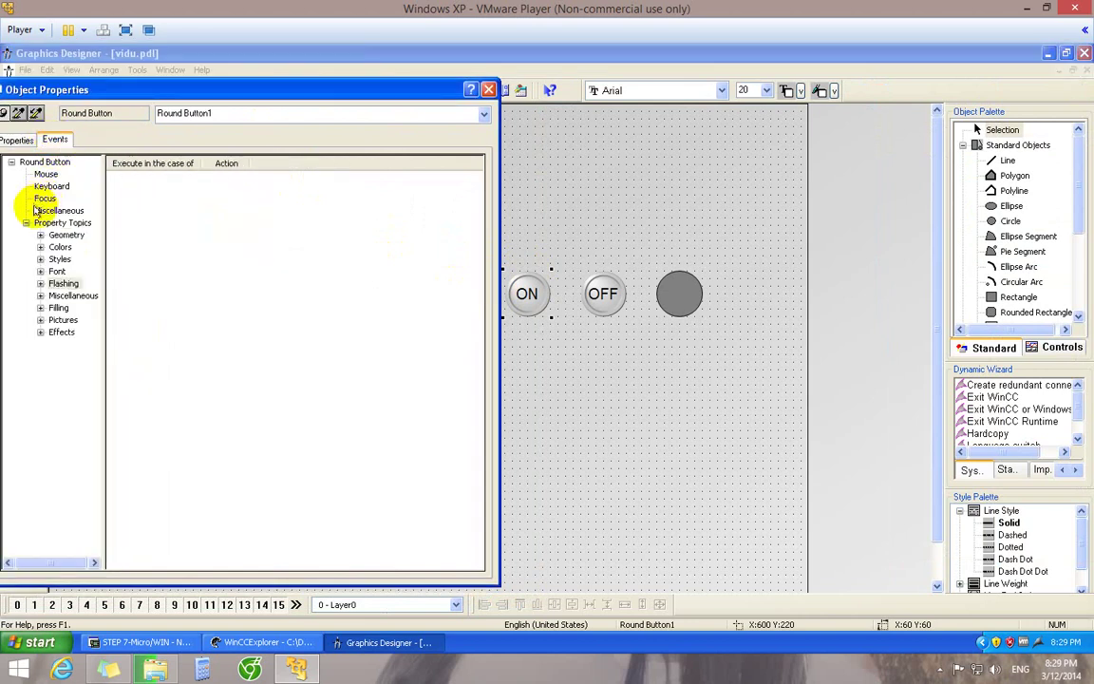
pyautogui.click(45, 175)
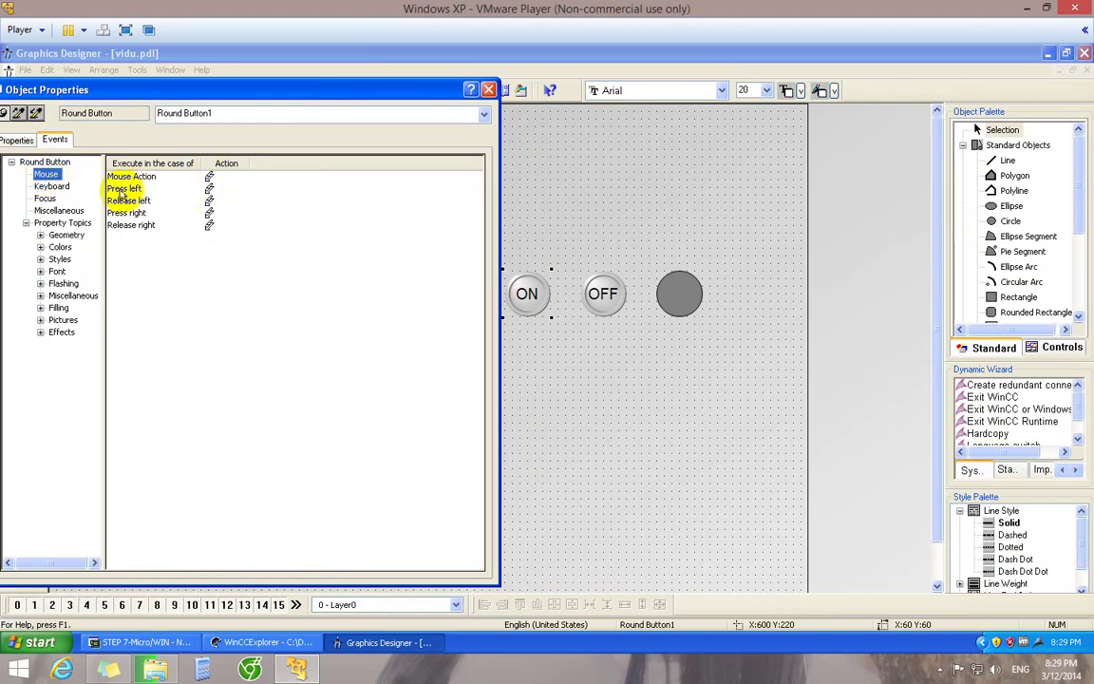
pyautogui.rightClick(209, 189)
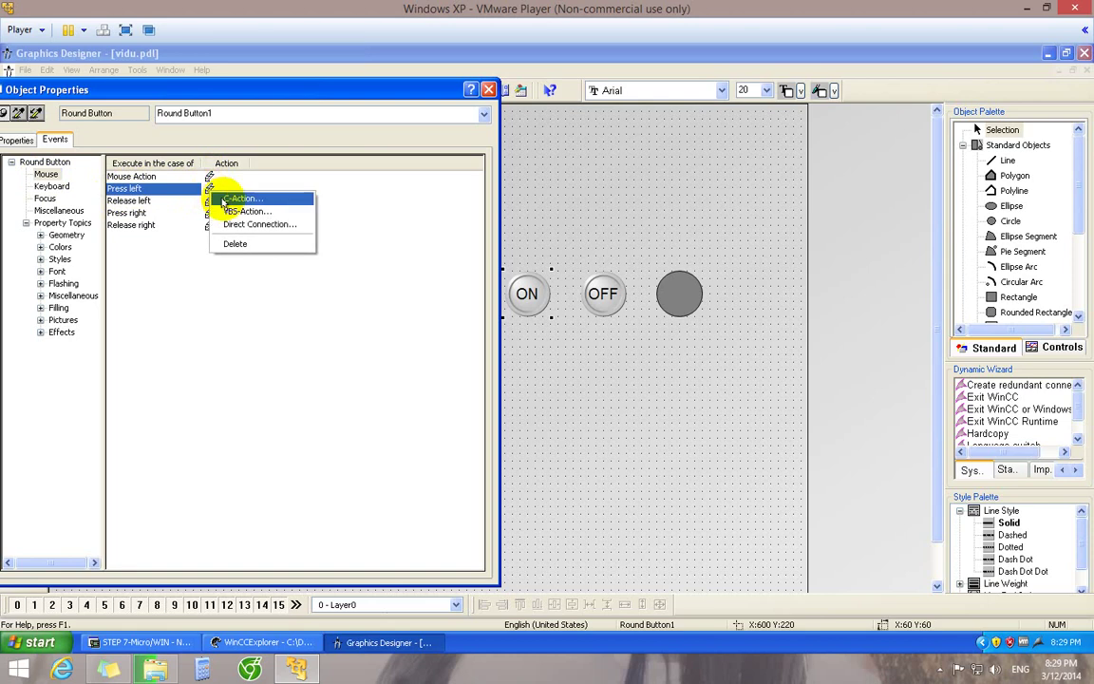
pyautogui.click(228, 200)
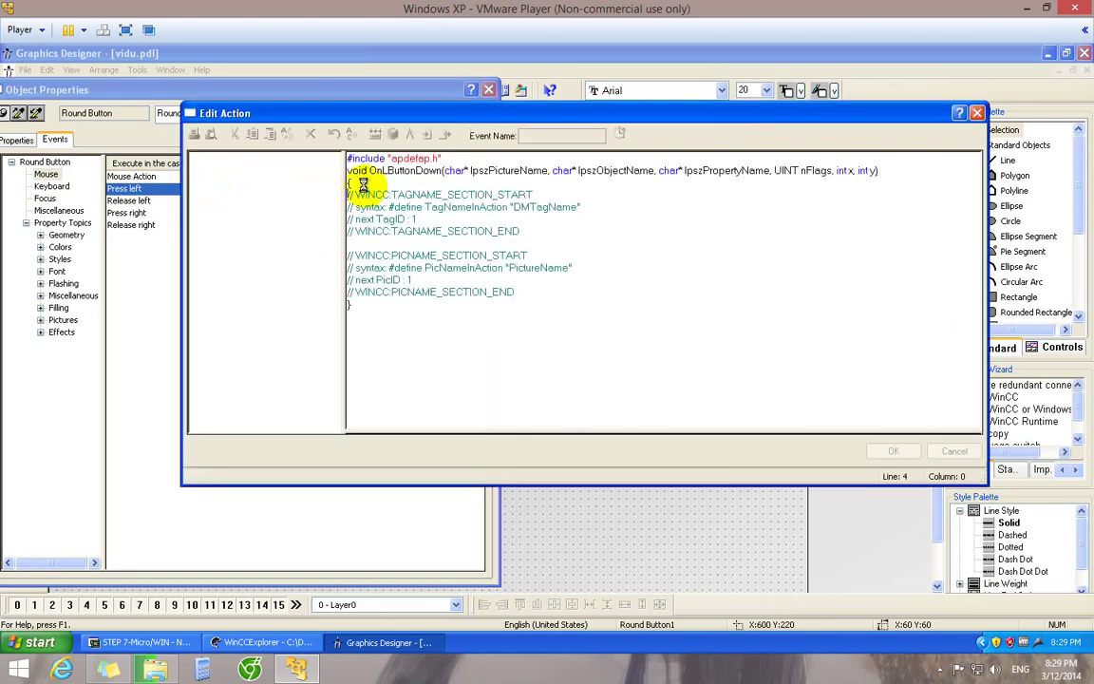
pyautogui.moveTo(417, 115); pyautogui.dragTo(485, 220)
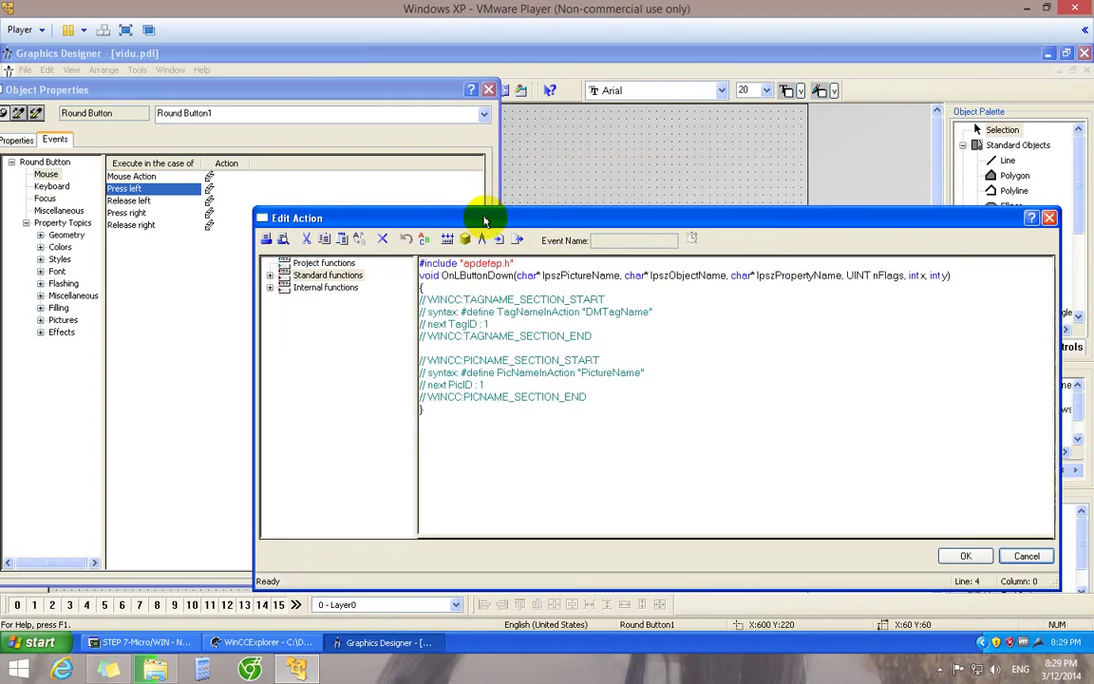
# - Start a call to the internal tag-set function SetTagBit on a new line after the action's opening brace
pyautogui.click(270, 288)
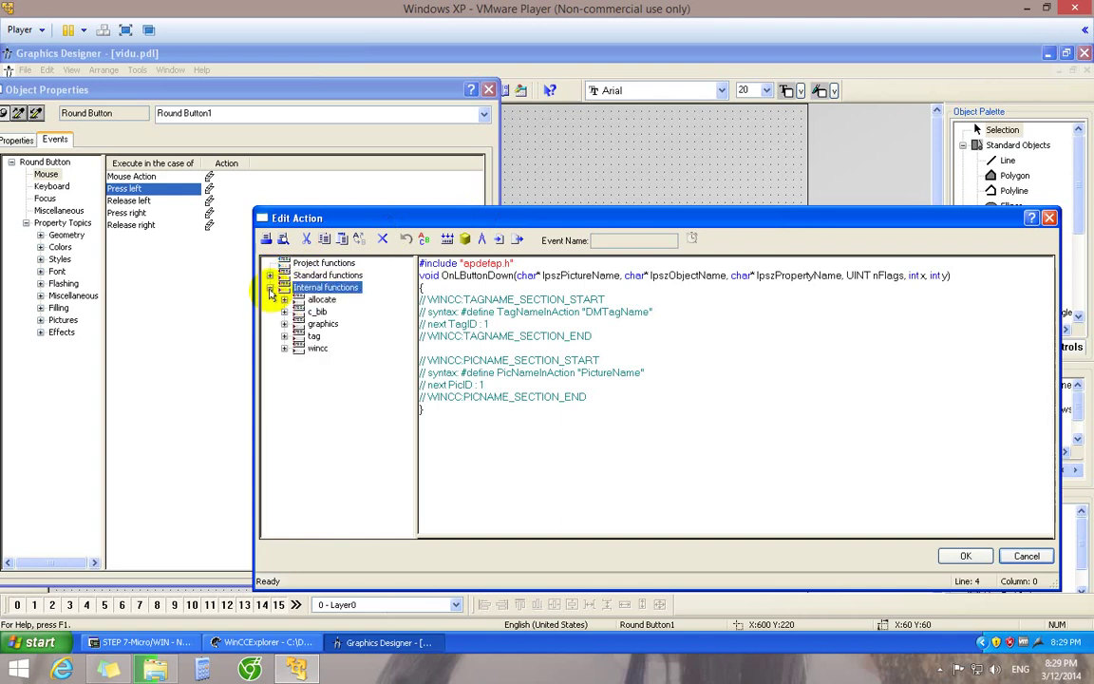
pyautogui.click(285, 336)
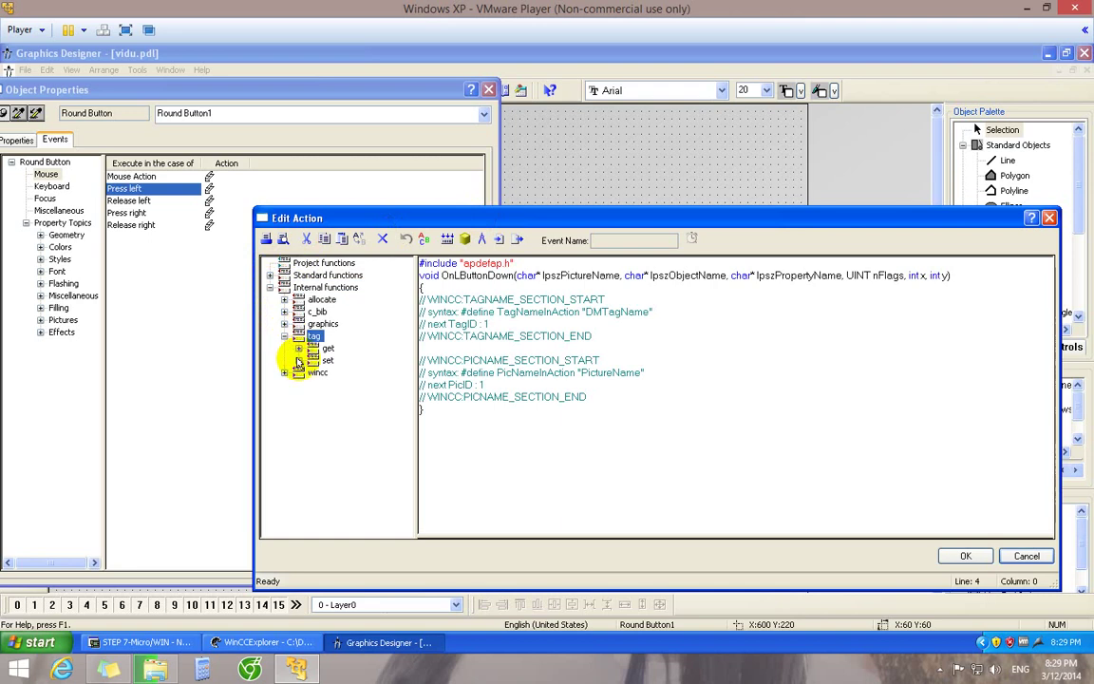
pyautogui.click(300, 362)
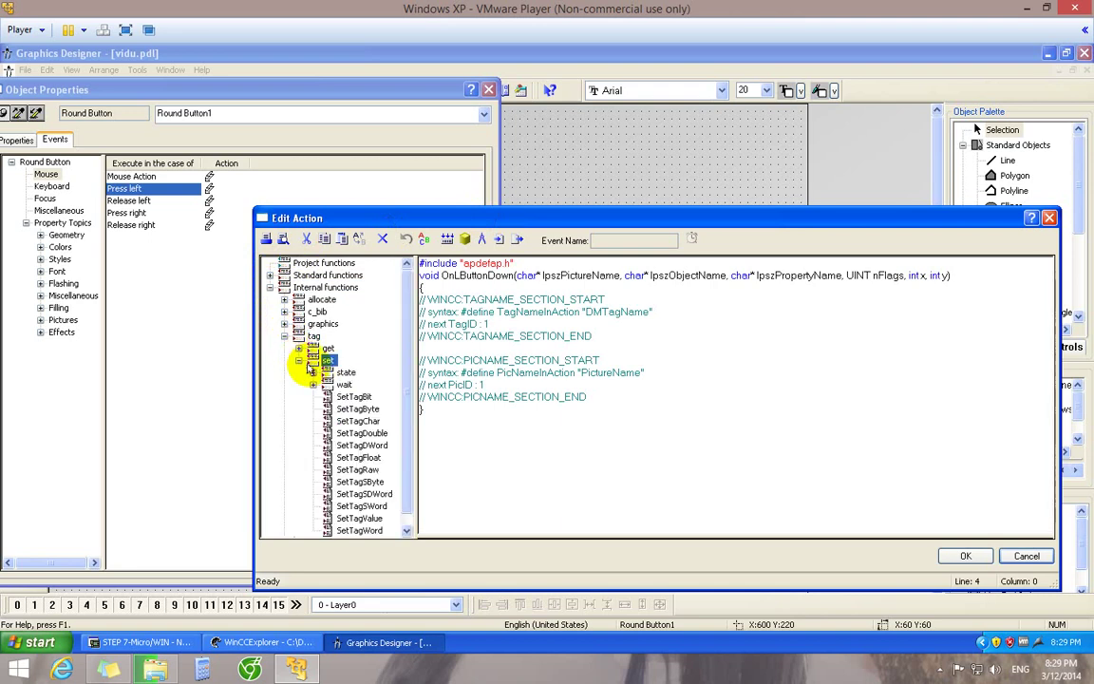
pyautogui.click(354, 397)
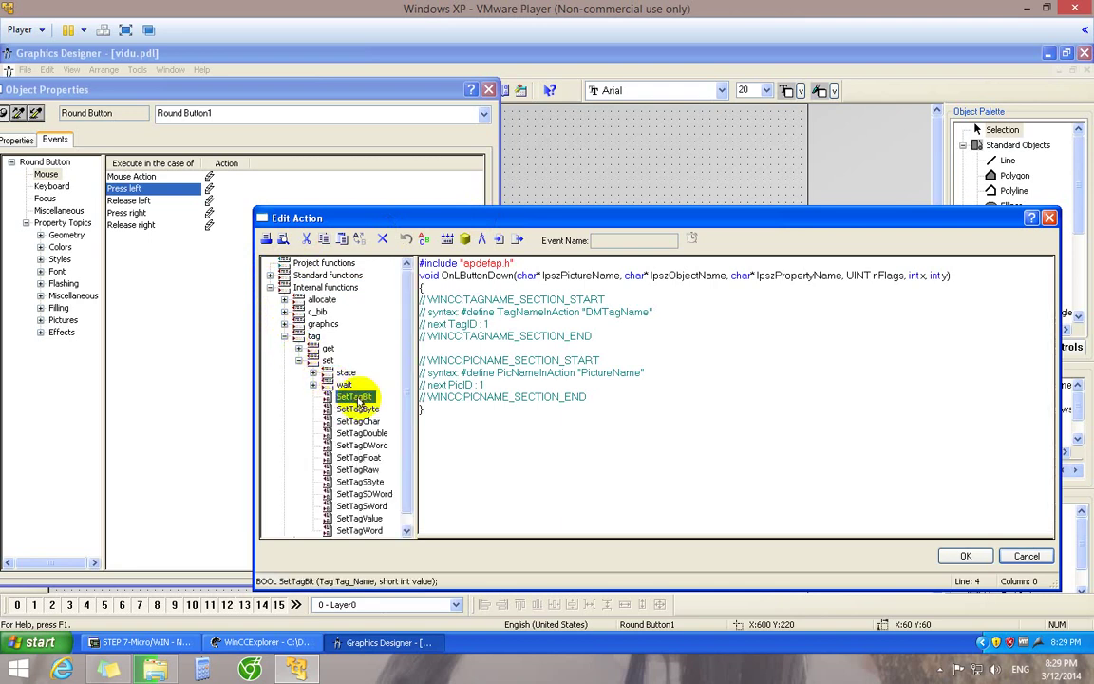
pyautogui.click(423, 288)
pyautogui.press('Return')
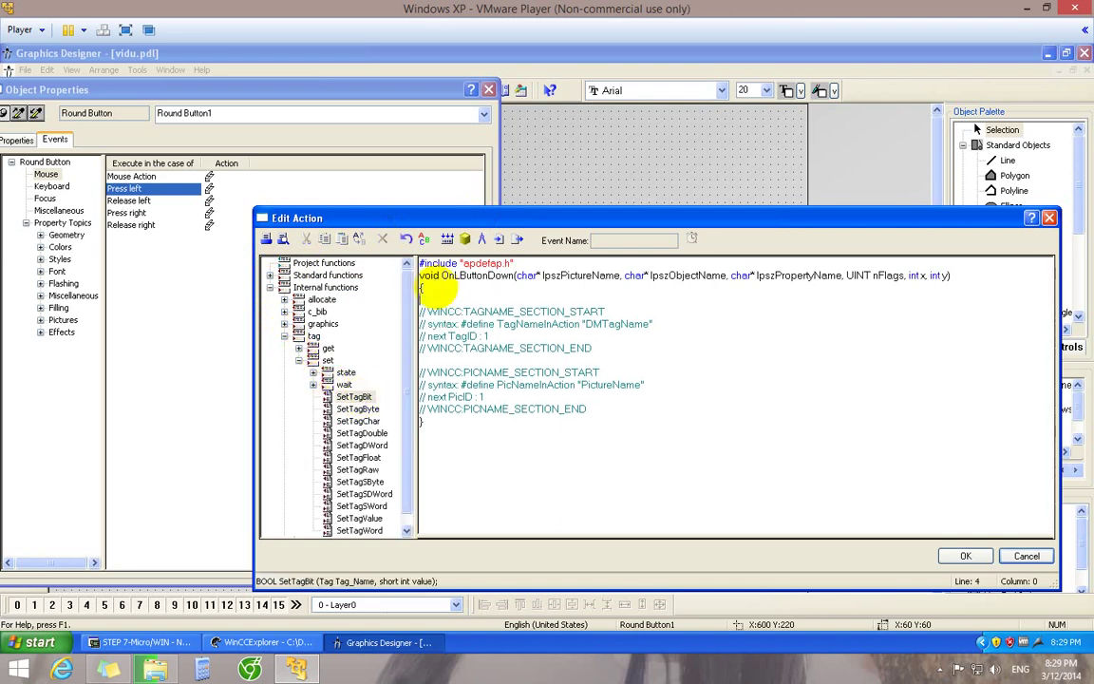
pyautogui.doubleClick(350, 398)
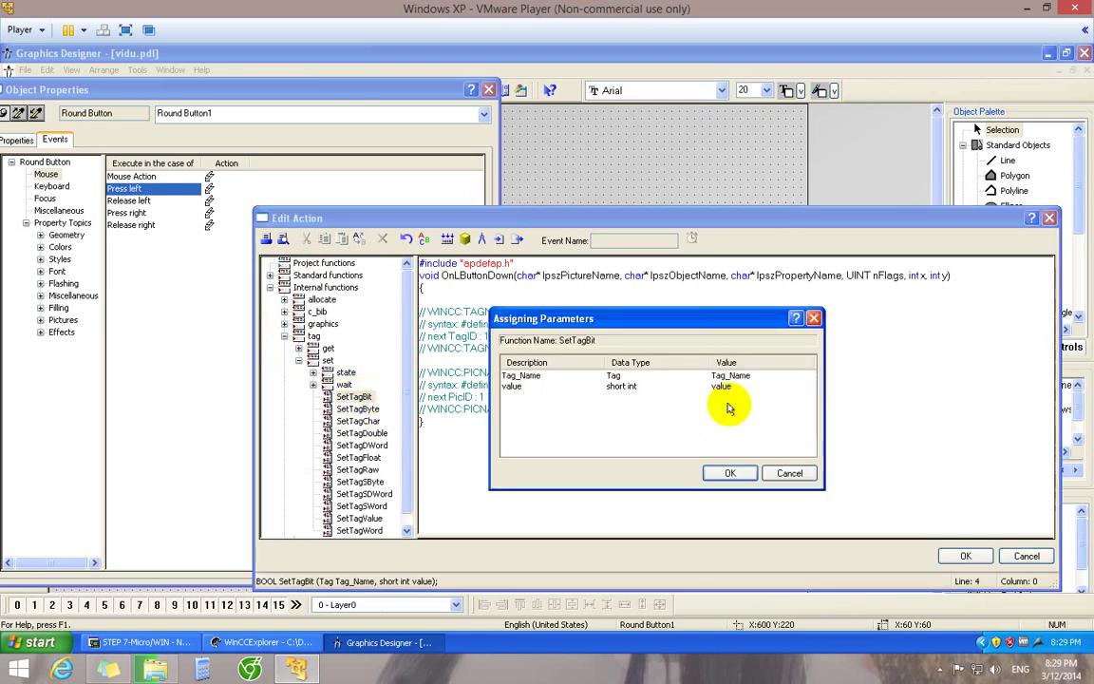
# - Assign the ON_DEN_1 tag from S7200_OPCServer to the SetTagBit function's Tag_Name parameter
pyautogui.click(745, 376)
pyautogui.click(808, 377)
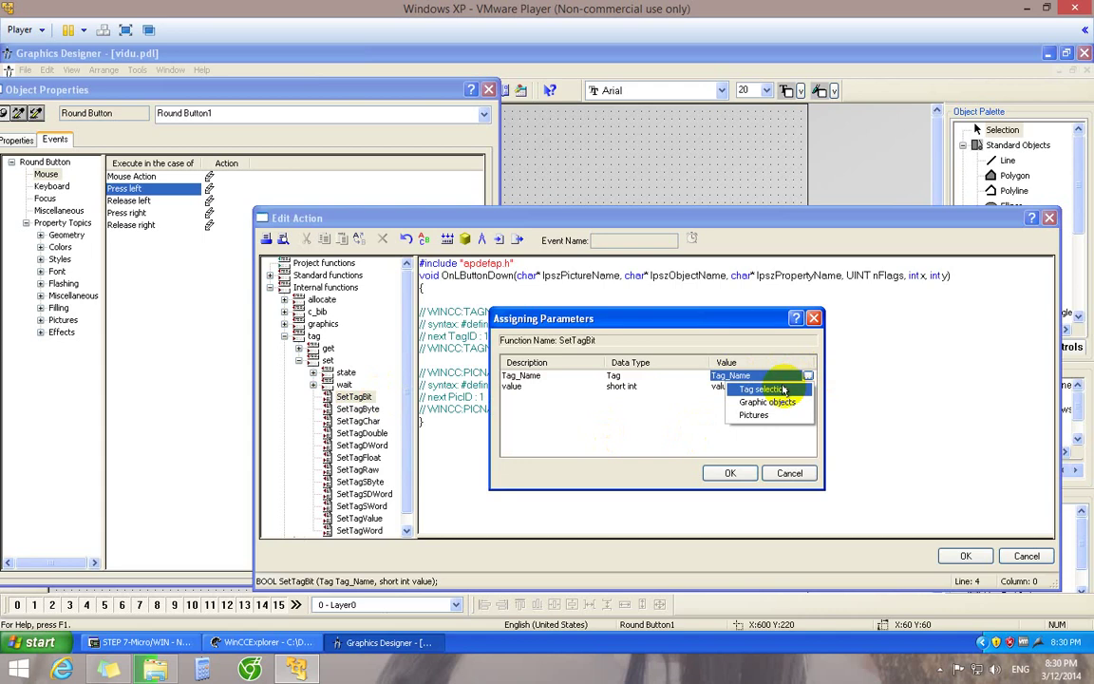
pyautogui.click(784, 390)
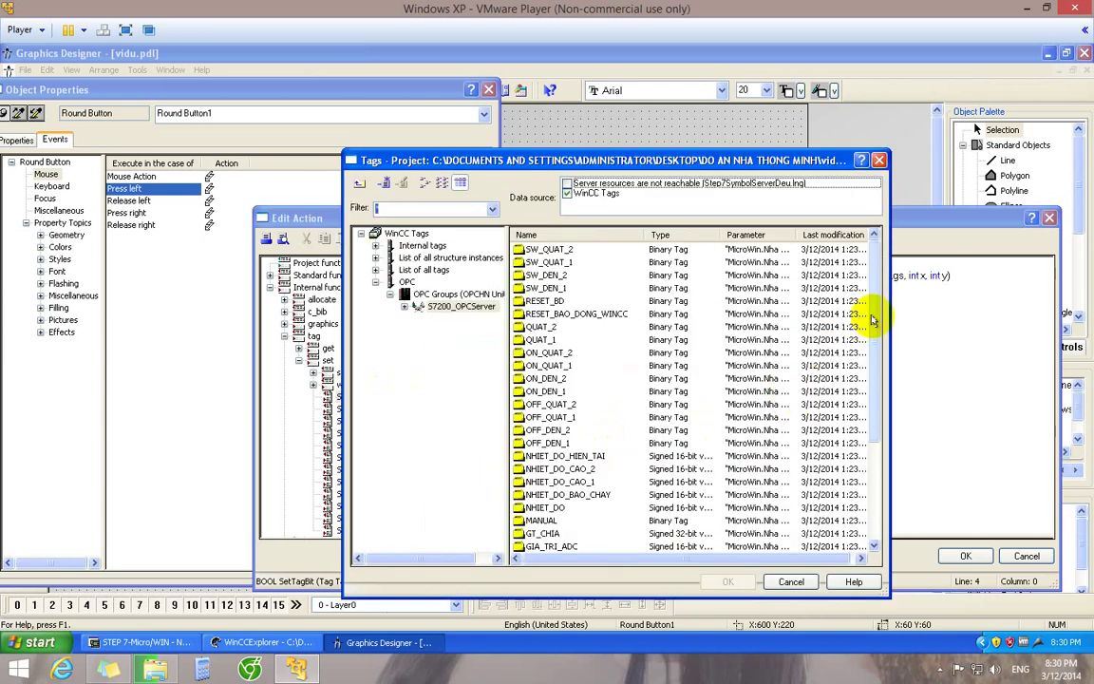
pyautogui.moveTo(873, 321); pyautogui.dragTo(875, 355)
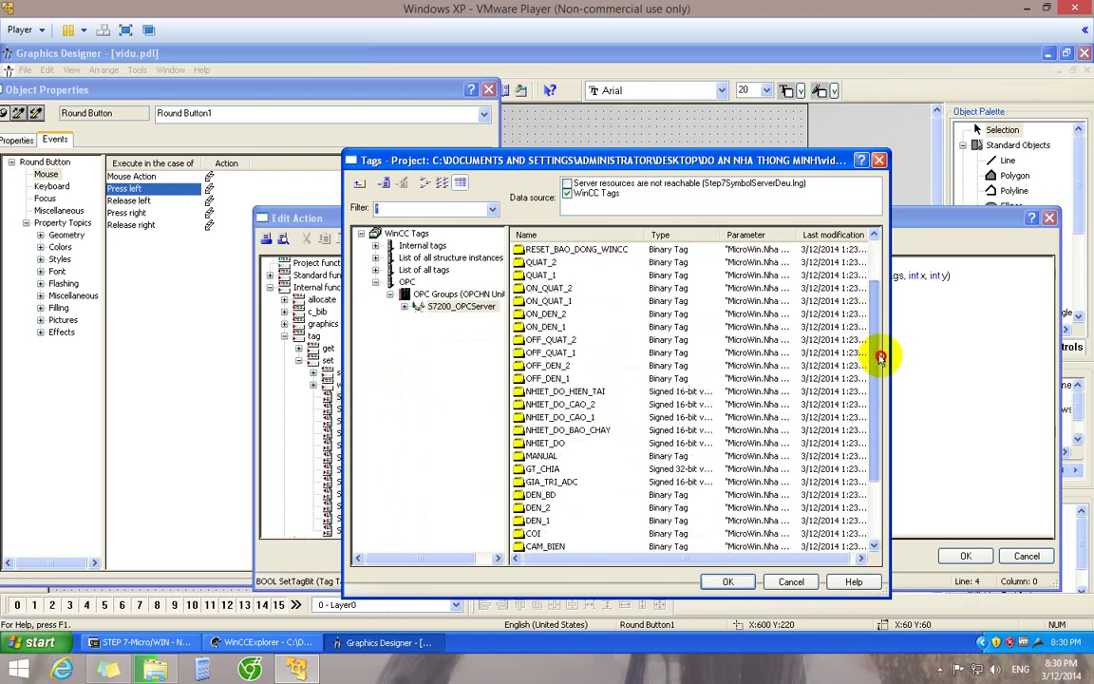
pyautogui.click(545, 327)
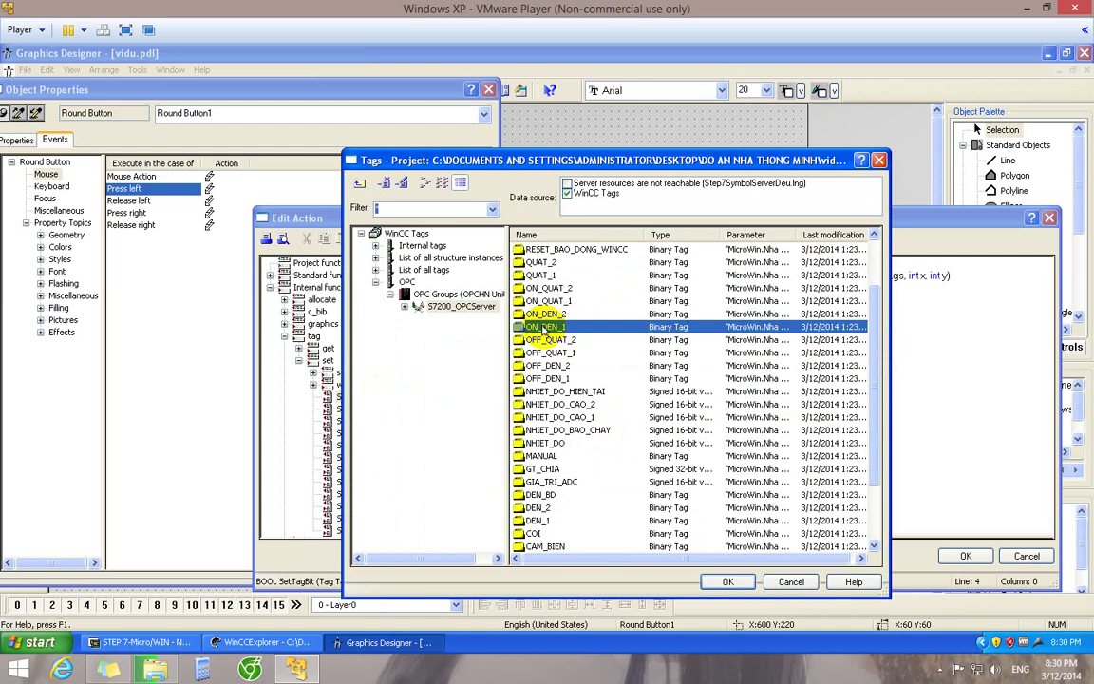
pyautogui.click(723, 582)
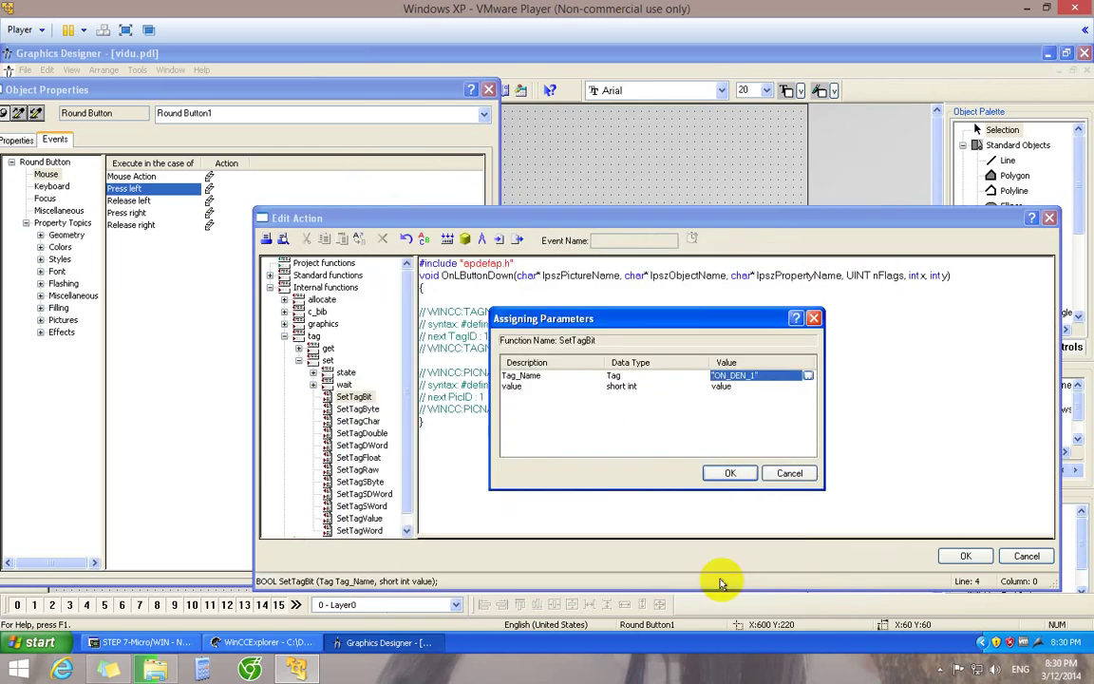
# - Set the SetTagBit value parameter to 1 and insert the function call into the action code
pyautogui.click(726, 387)
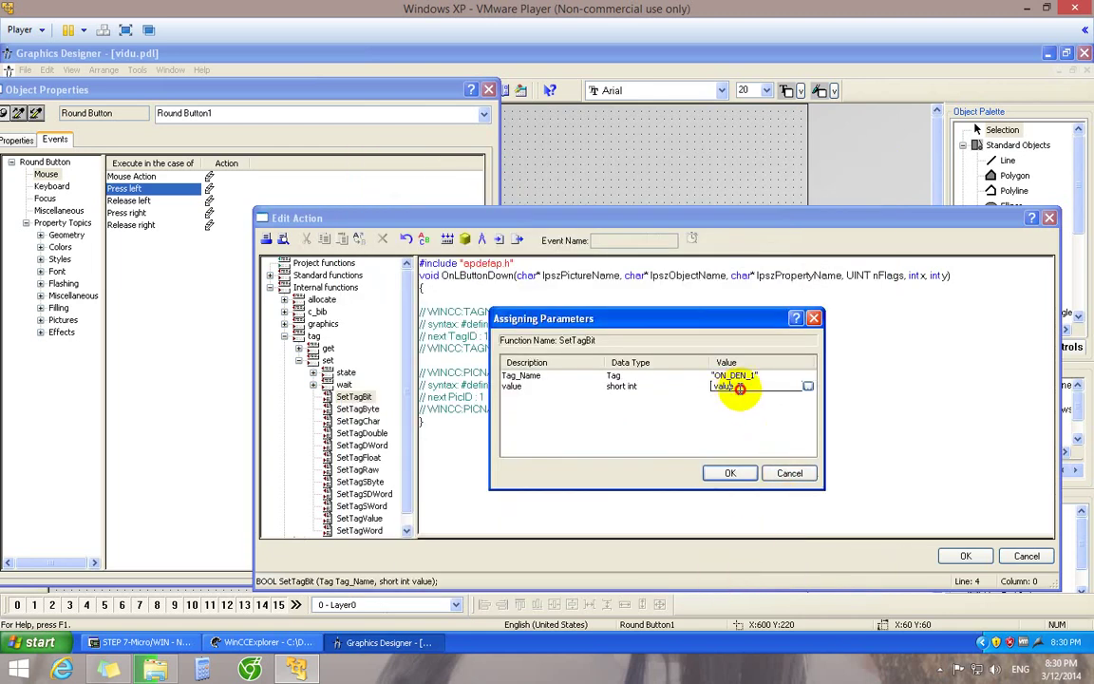
pyautogui.click(712, 388)
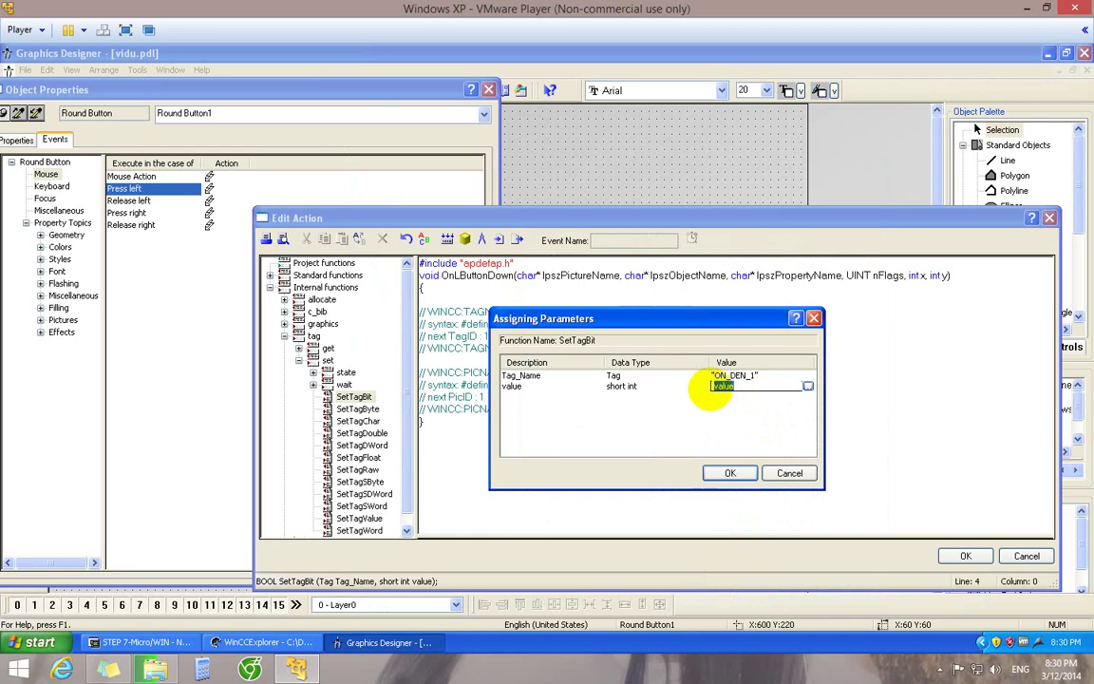
pyautogui.write('1')
pyautogui.click(729, 473)
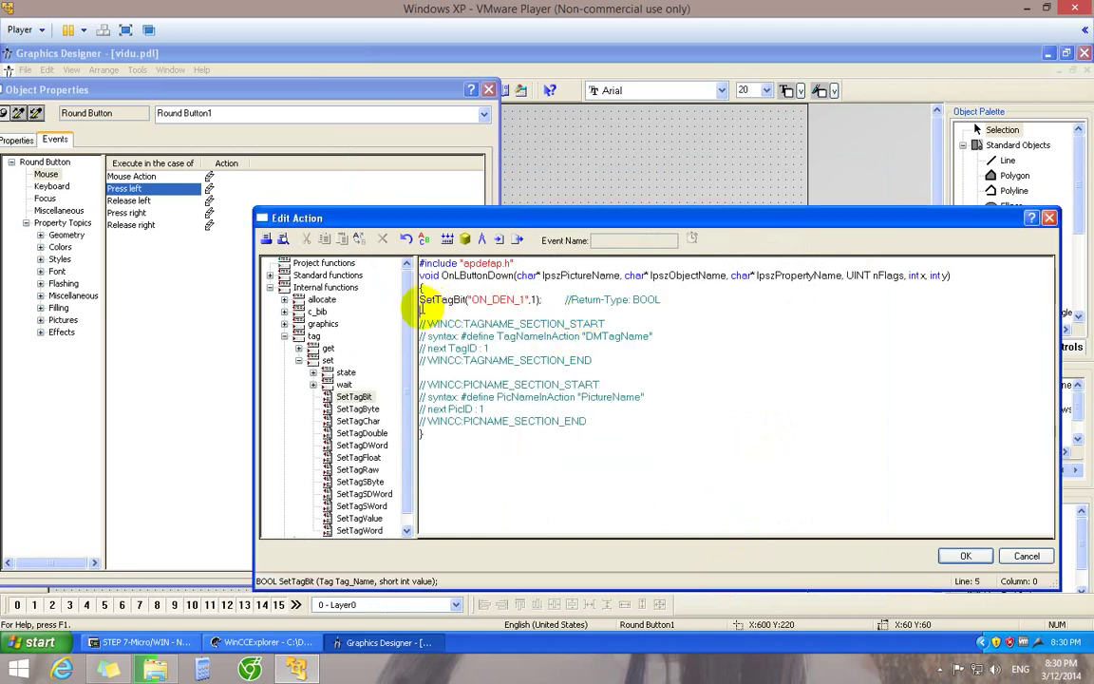
pyautogui.doubleClick(355, 397)
pyautogui.click(744, 372)
pyautogui.click(775, 375)
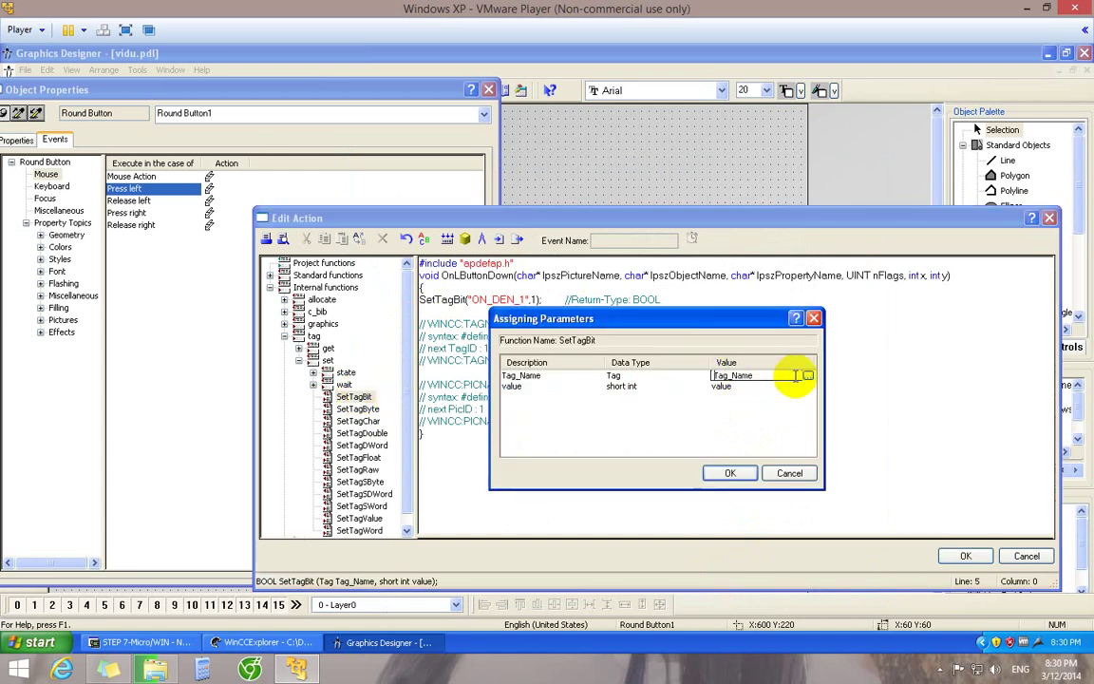
pyautogui.click(807, 376)
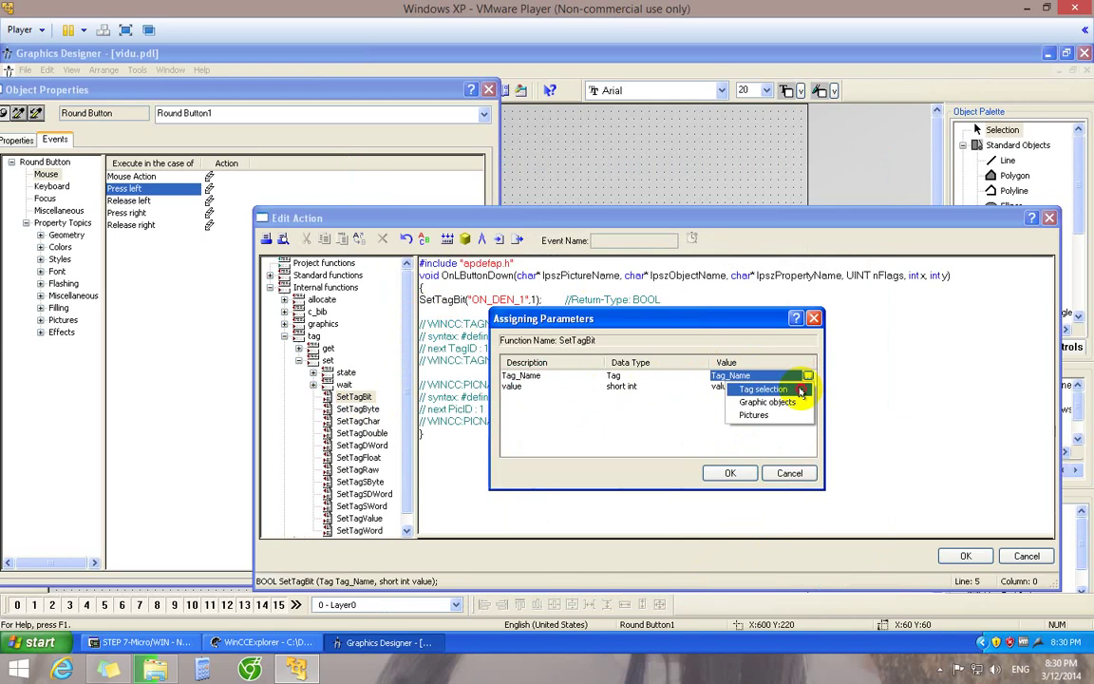
pyautogui.click(801, 391)
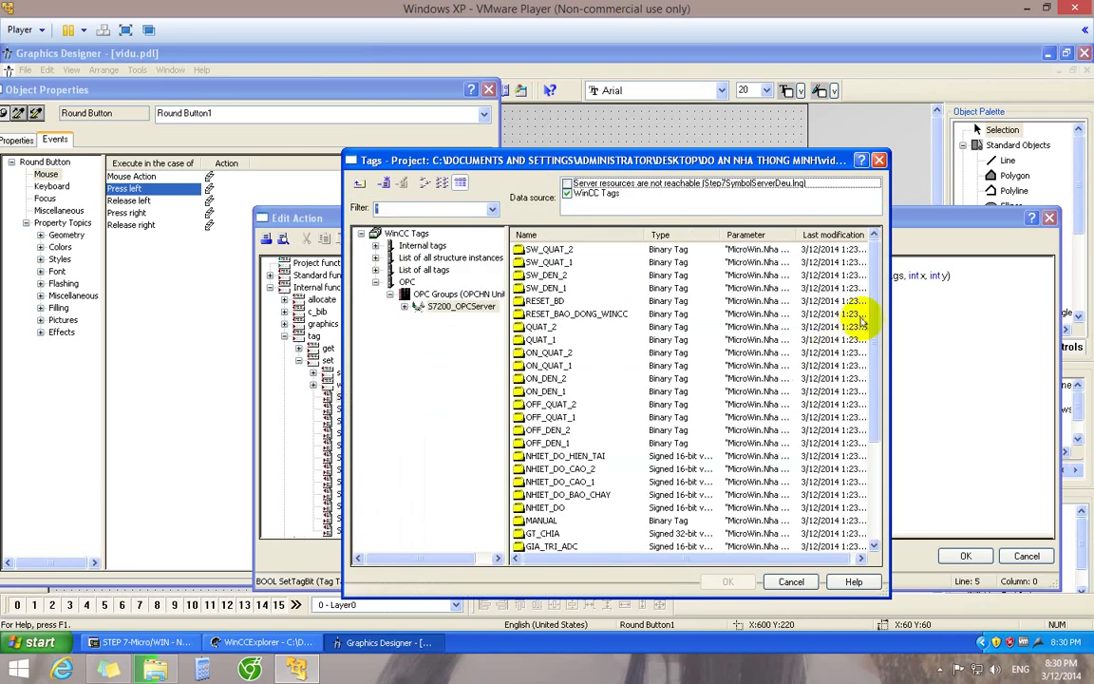
pyautogui.moveTo(872, 303)
pyautogui.mouseDown()
pyautogui.moveTo(873, 435)
pyautogui.moveTo(867, 285)
pyautogui.mouseUp()
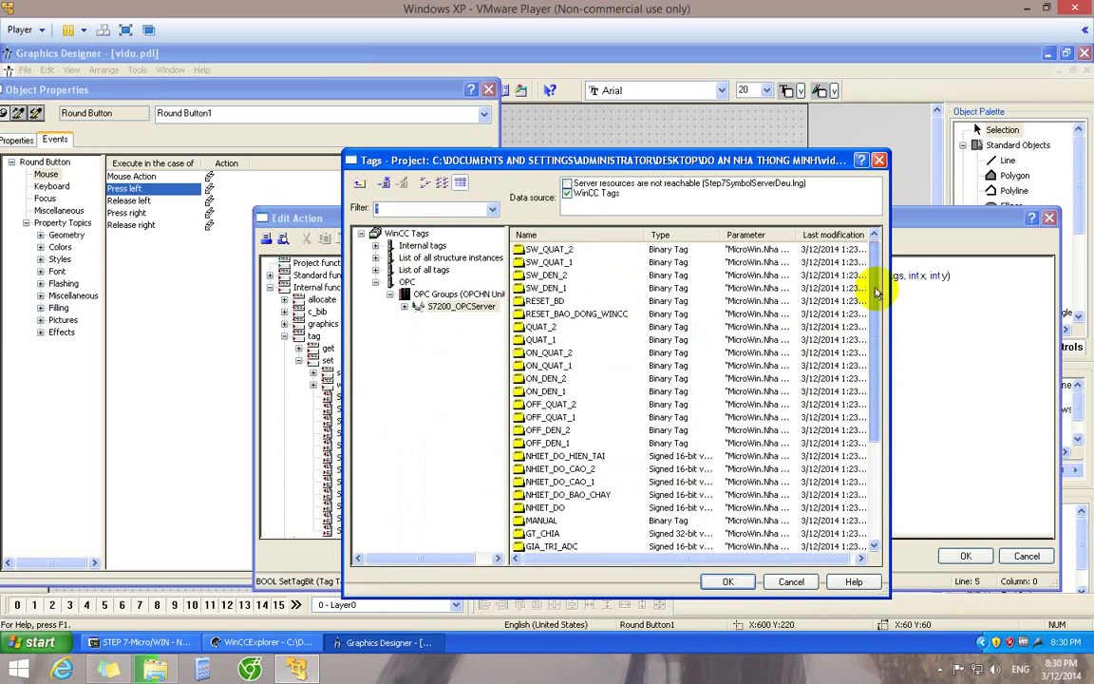
pyautogui.click(795, 582)
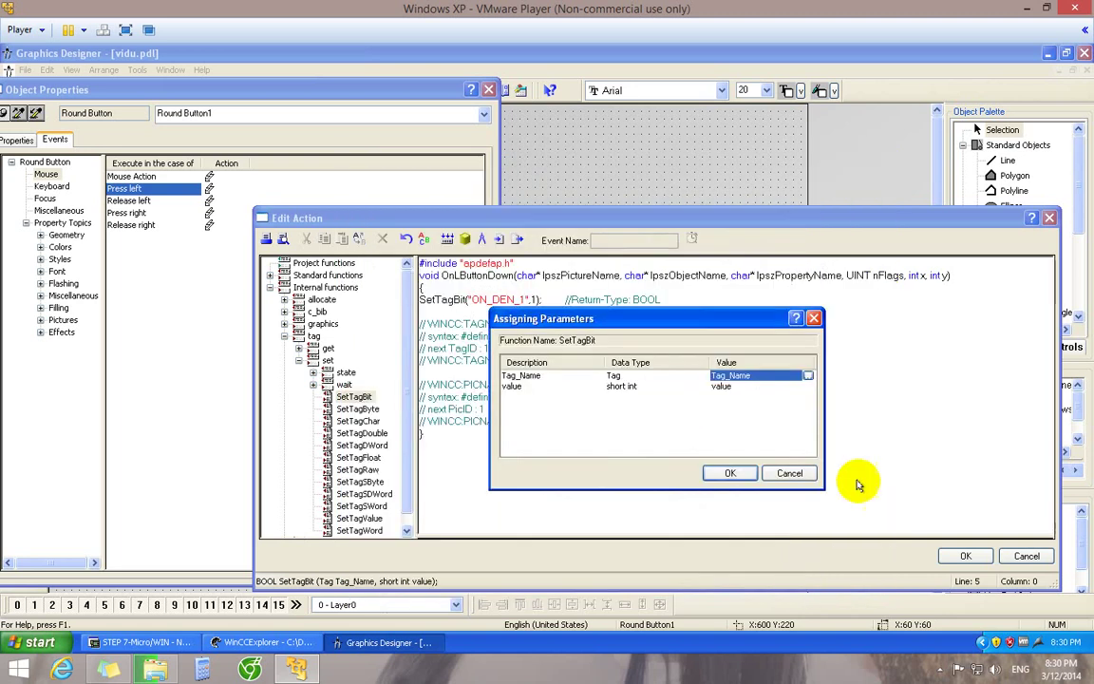
pyautogui.click(795, 473)
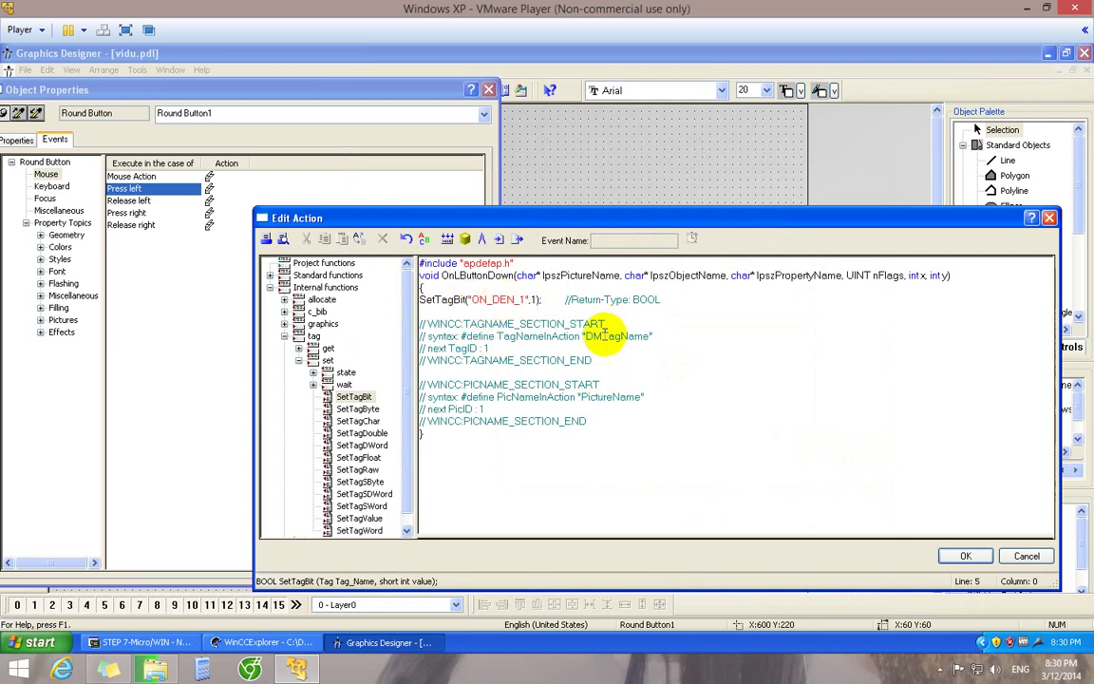
# - Accept the ON button's Press left C-Action and recompile its source code
pyautogui.click(962, 555)
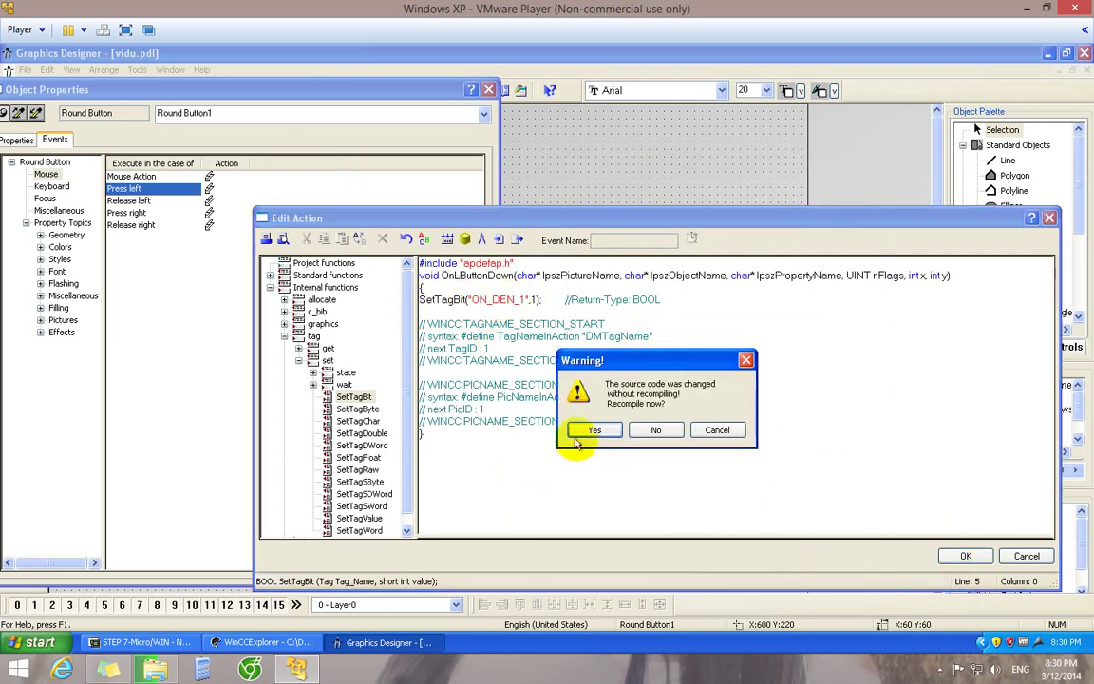
pyautogui.click(594, 430)
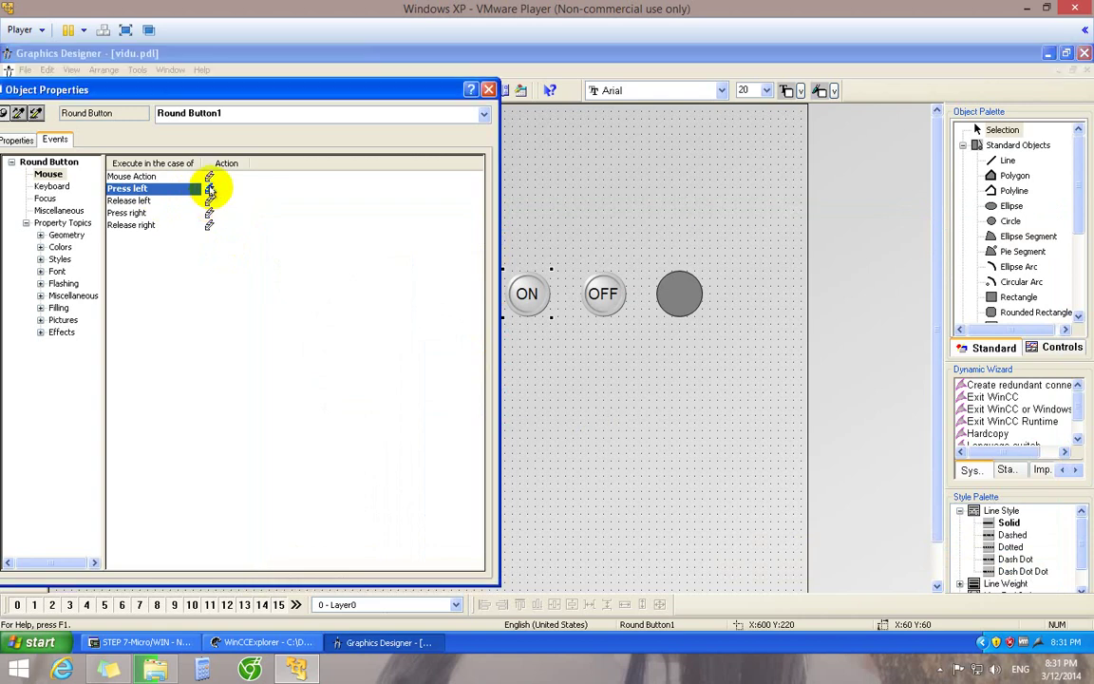
# - Reopen the ON button's Press left C-Action and start a second SetTagBit call below the ON_DEN_1 line
pyautogui.rightClick(210, 189)
pyautogui.click(233, 195)
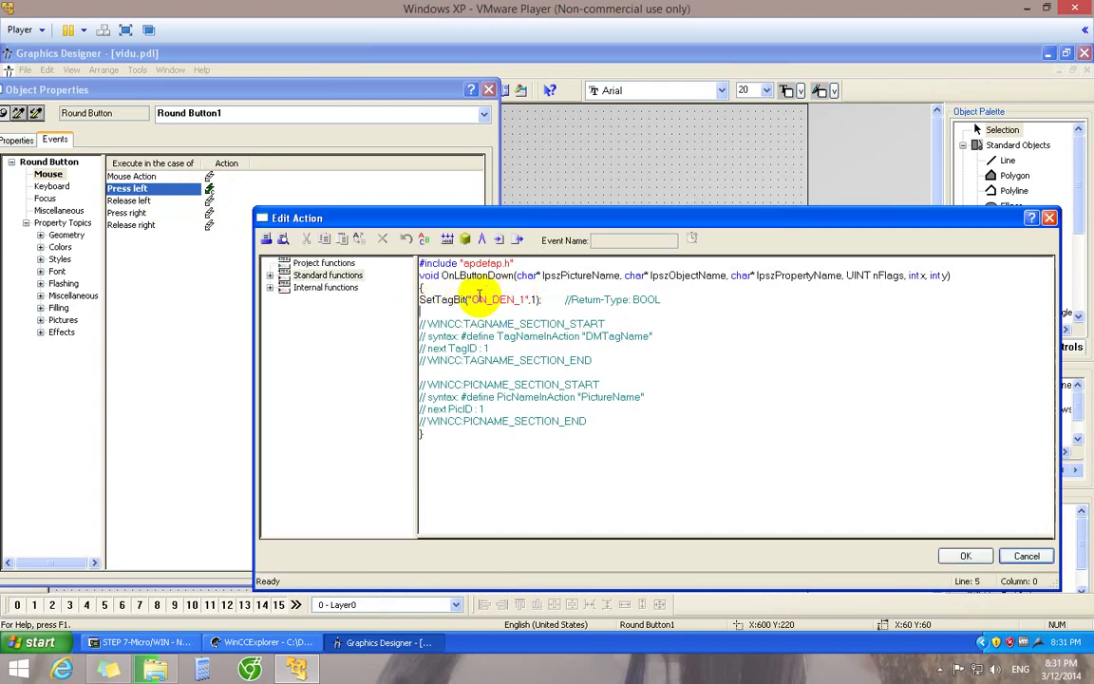
pyautogui.click(270, 287)
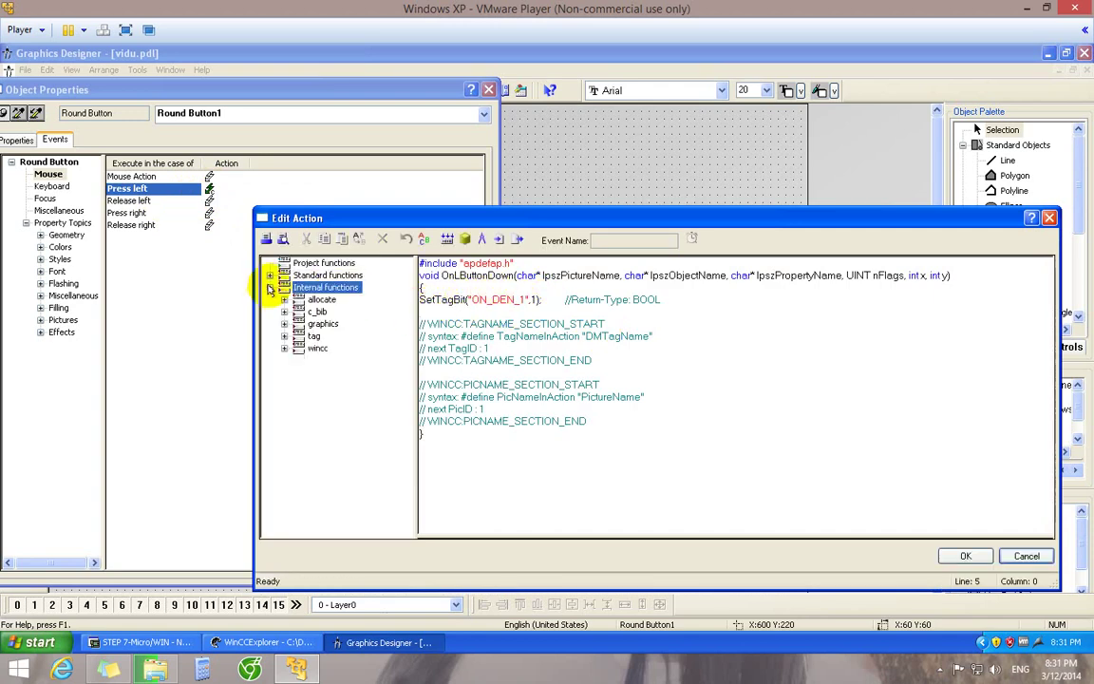
pyautogui.click(284, 337)
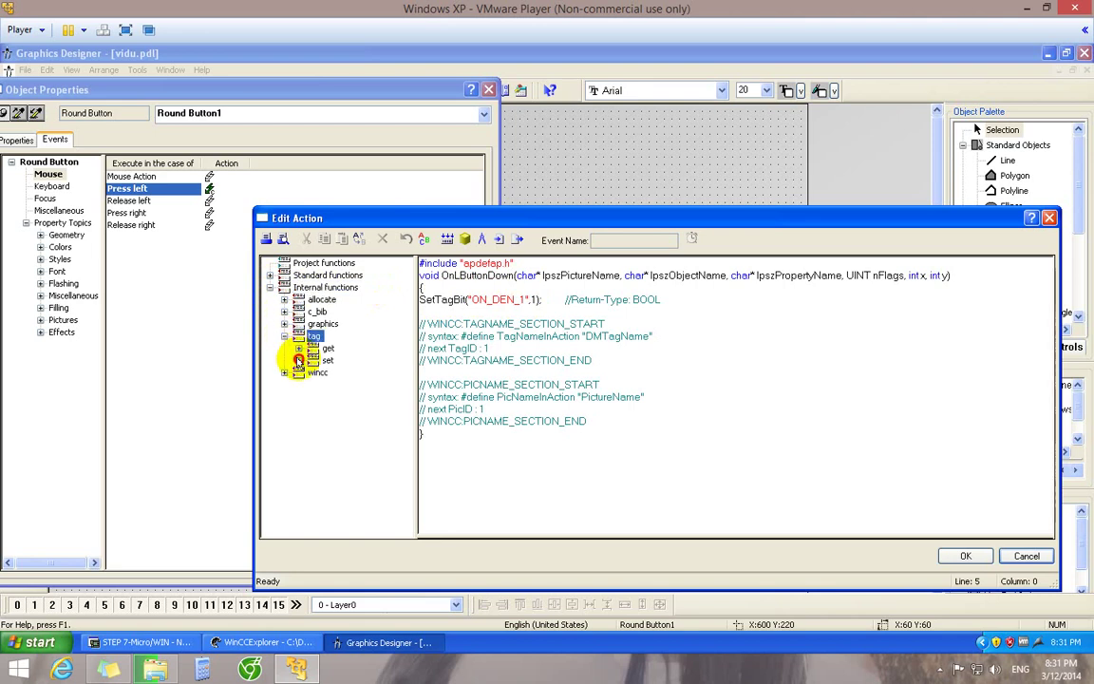
pyautogui.click(298, 361)
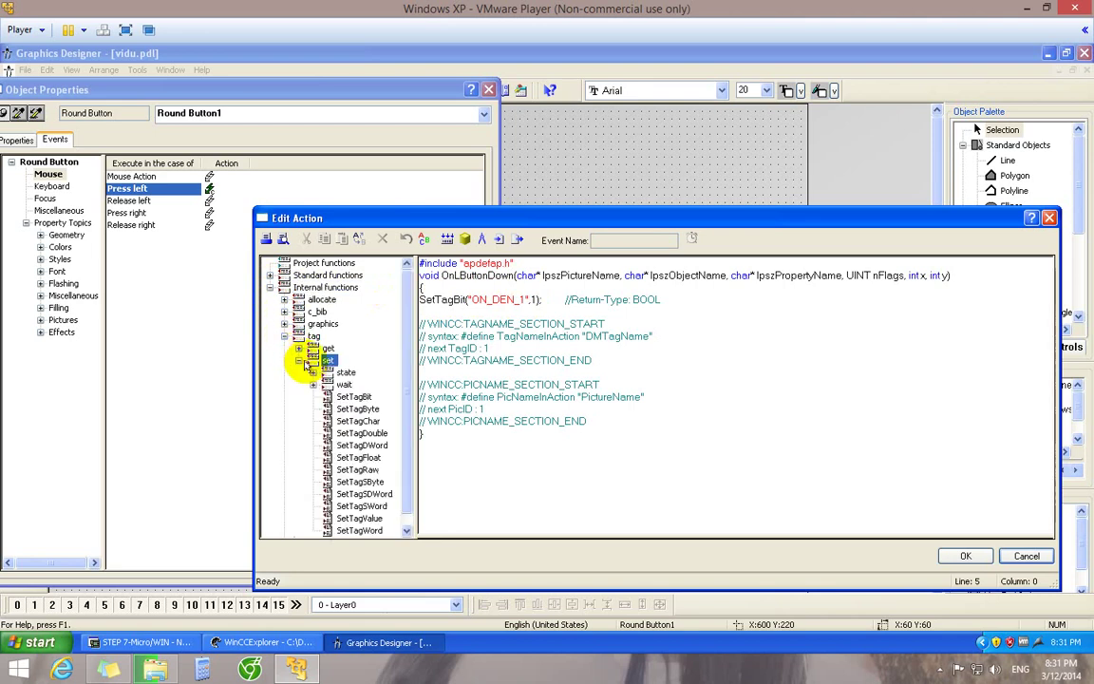
pyautogui.doubleClick(349, 396)
# - Assign the OFF_DEN_1 tag from S7200_OPCServer to the second SetTagBit call's Tag_Name parameter
pyautogui.click(764, 375)
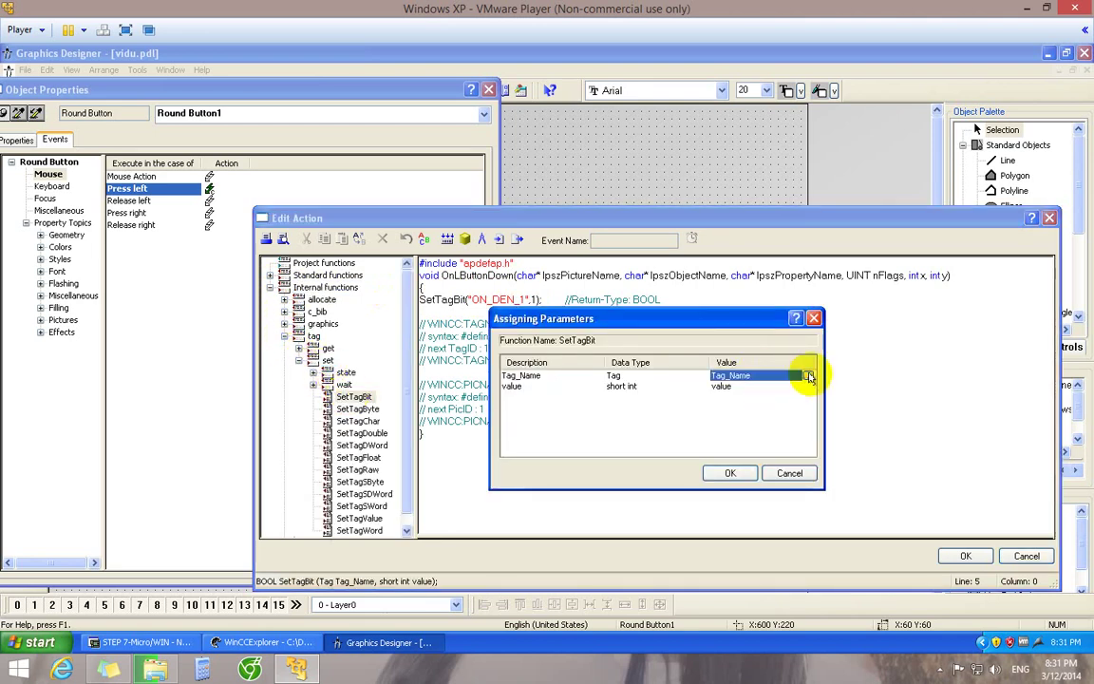
pyautogui.click(808, 375)
pyautogui.click(800, 390)
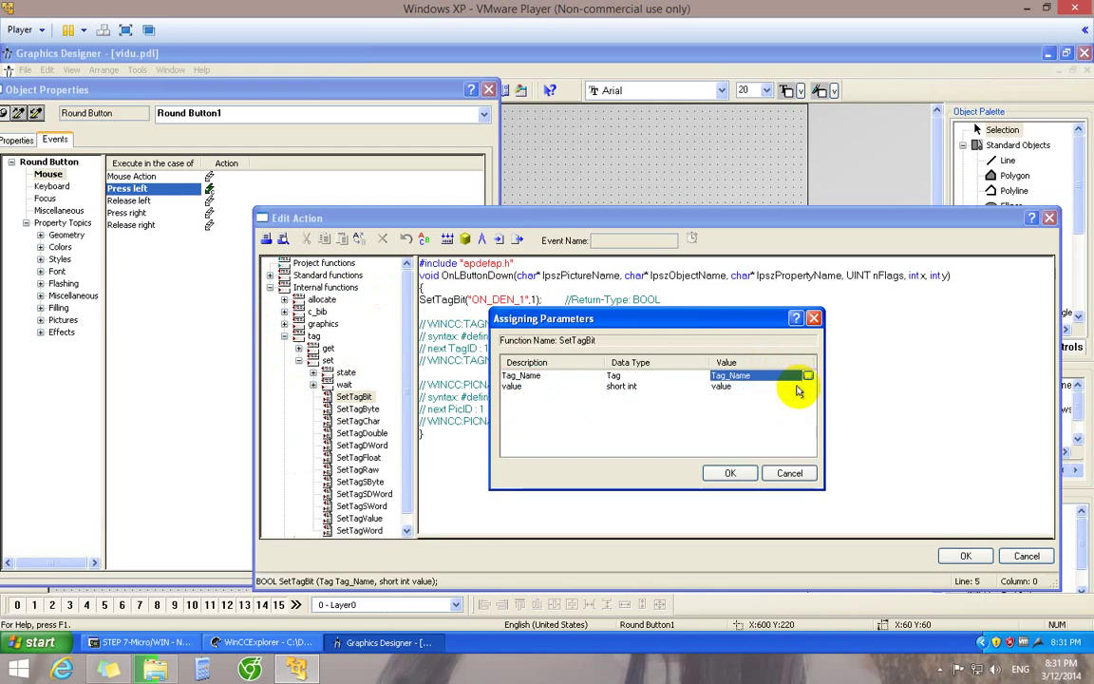
pyautogui.click(807, 376)
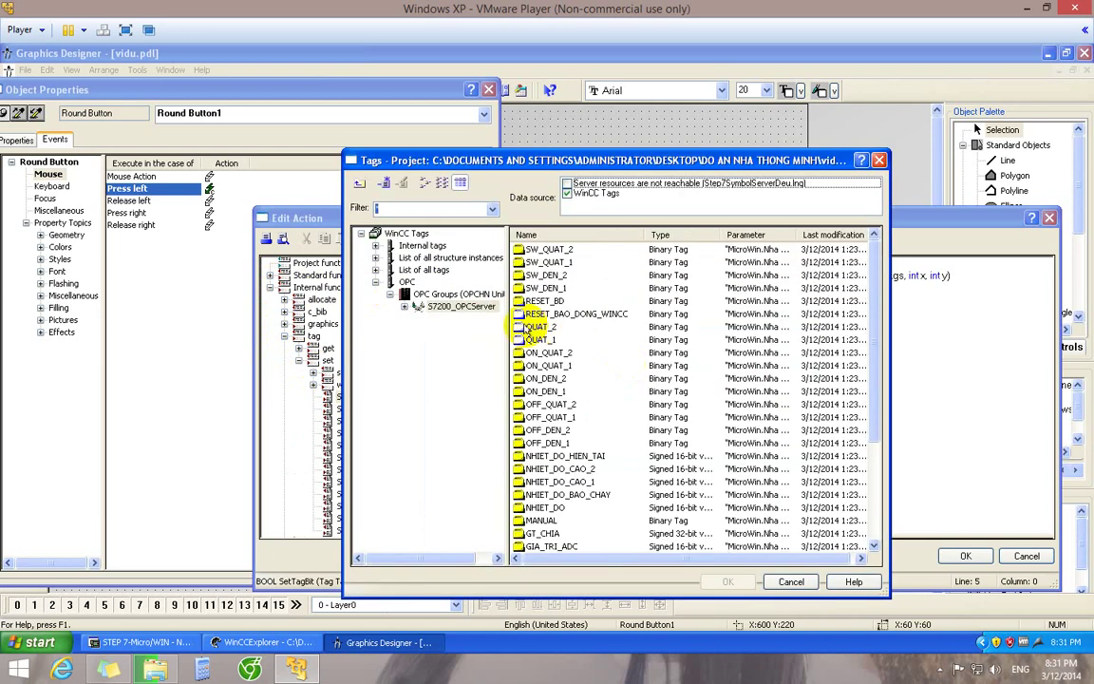
pyautogui.doubleClick(556, 443)
# - Set the second SetTagBit call's value parameter to 0 and insert it below the ON_DEN_1 line
pyautogui.click(734, 388)
pyautogui.click(725, 388)
pyautogui.doubleClick(720, 387)
pyautogui.write('0')
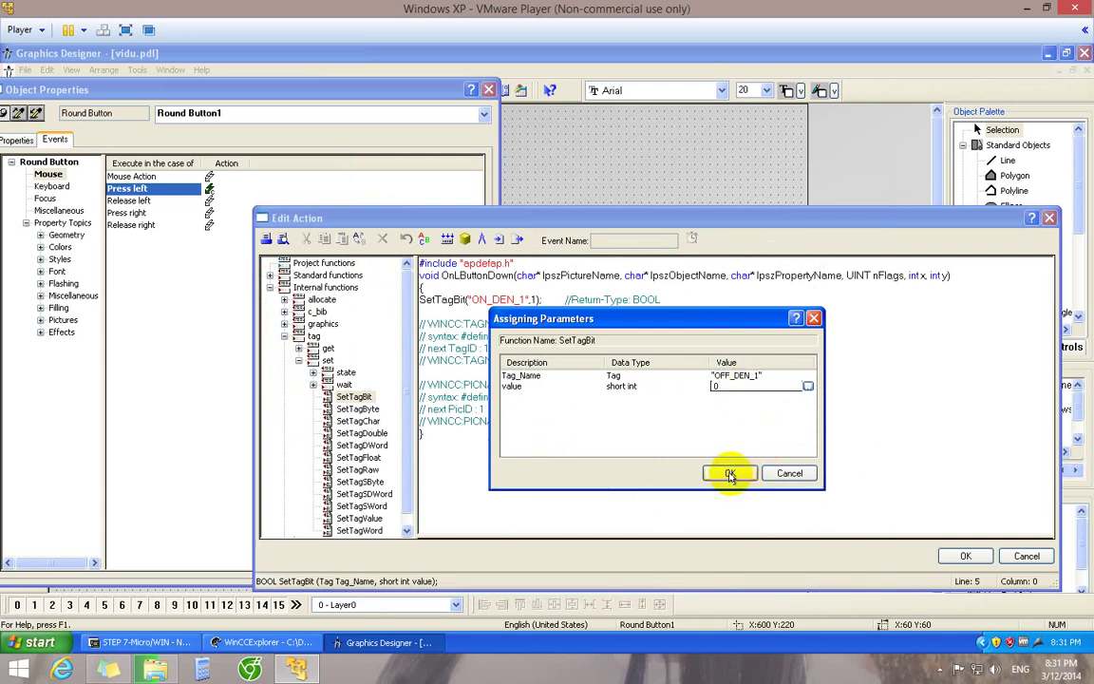
pyautogui.click(730, 474)
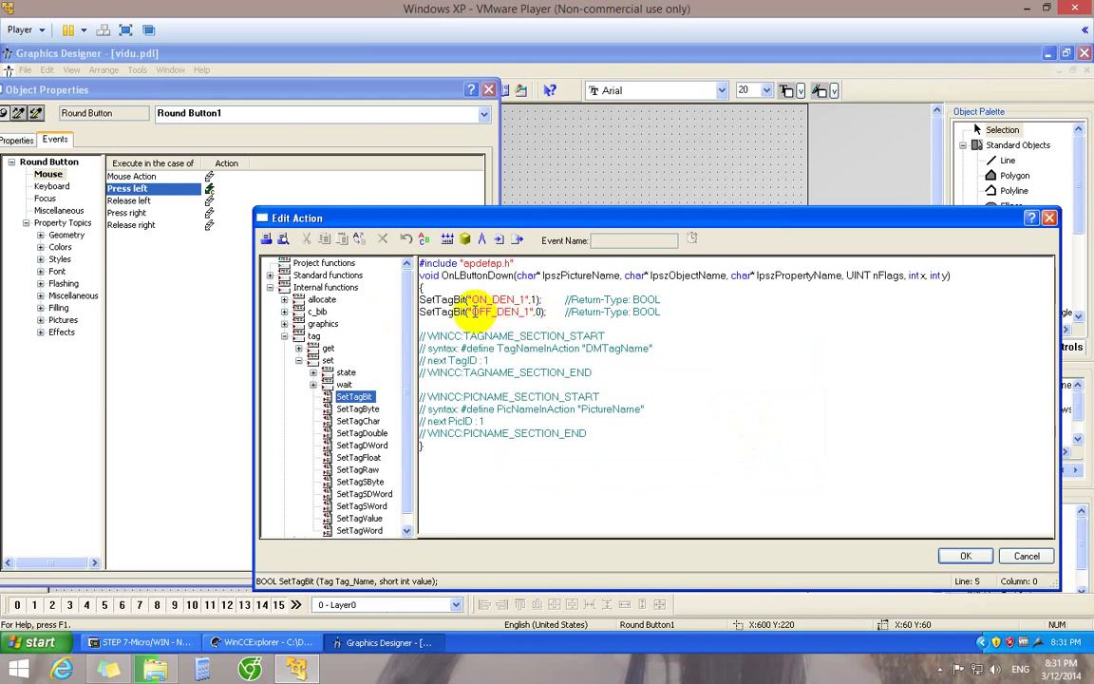
# - Accept and recompile the ON button's Press left C-Action, and select the OFF round button in the picture
pyautogui.click(964, 556)
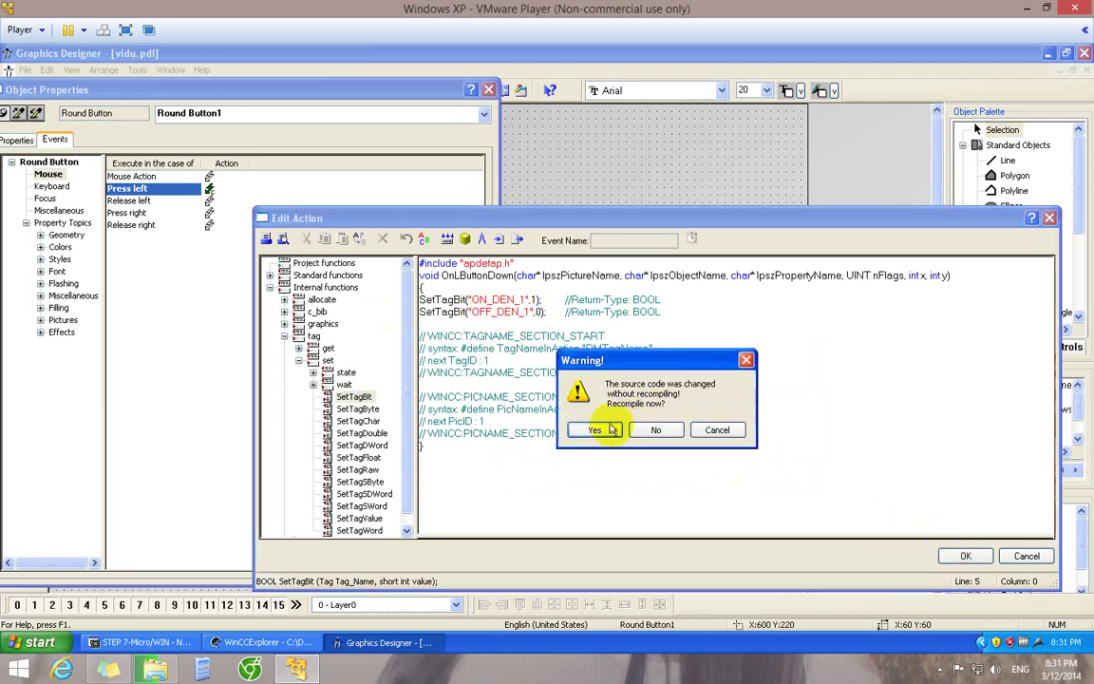
pyautogui.click(595, 430)
pyautogui.click(596, 300)
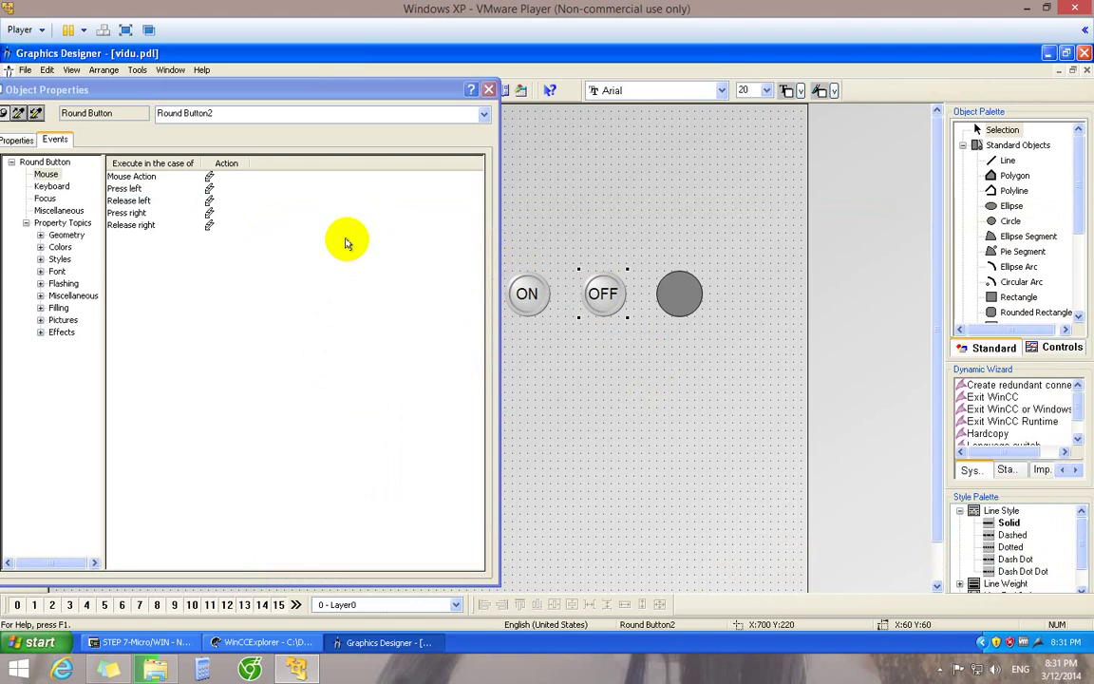
# - Switch to STEP 7-Micro/WIN and examine the Network 4 ladder rungs that set and reset DEN_1 from SW_DEN_1, ON_DEN_1 and OFF_DEN_1
pyautogui.click(141, 642)
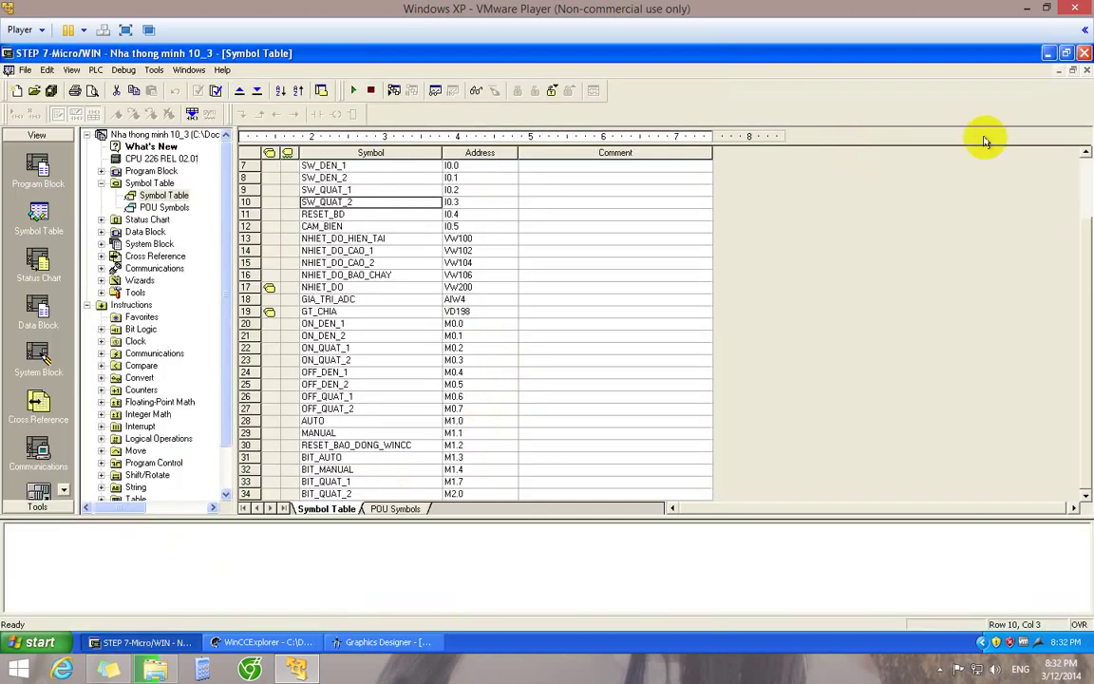
pyautogui.click(1057, 72)
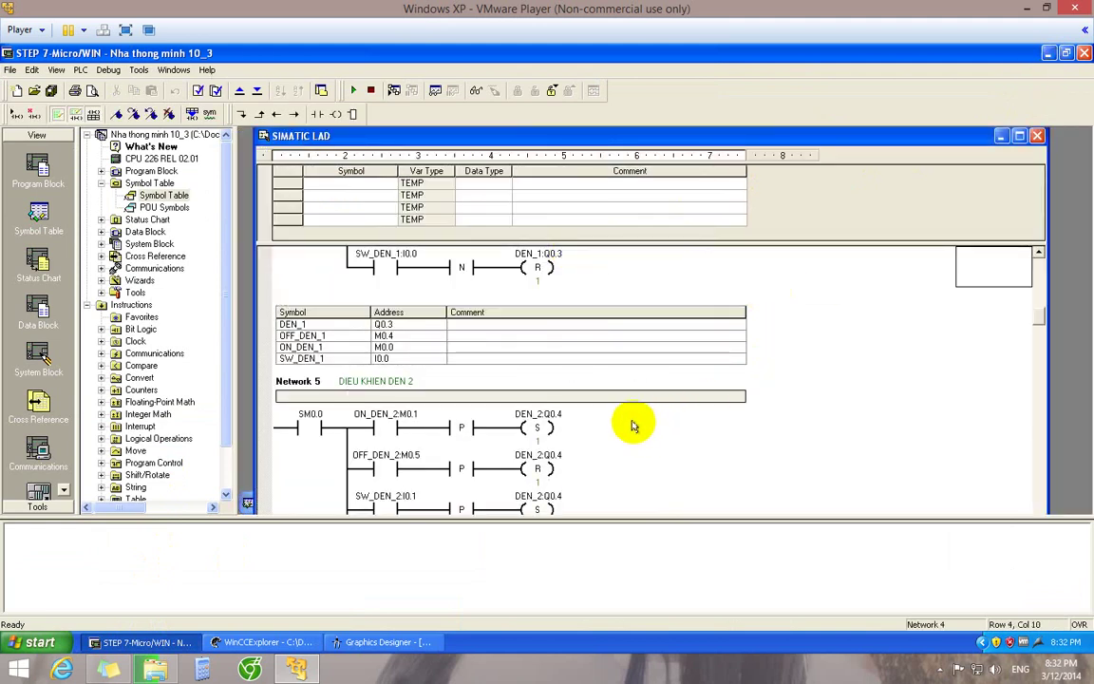
pyautogui.scroll(3, 590, 275)
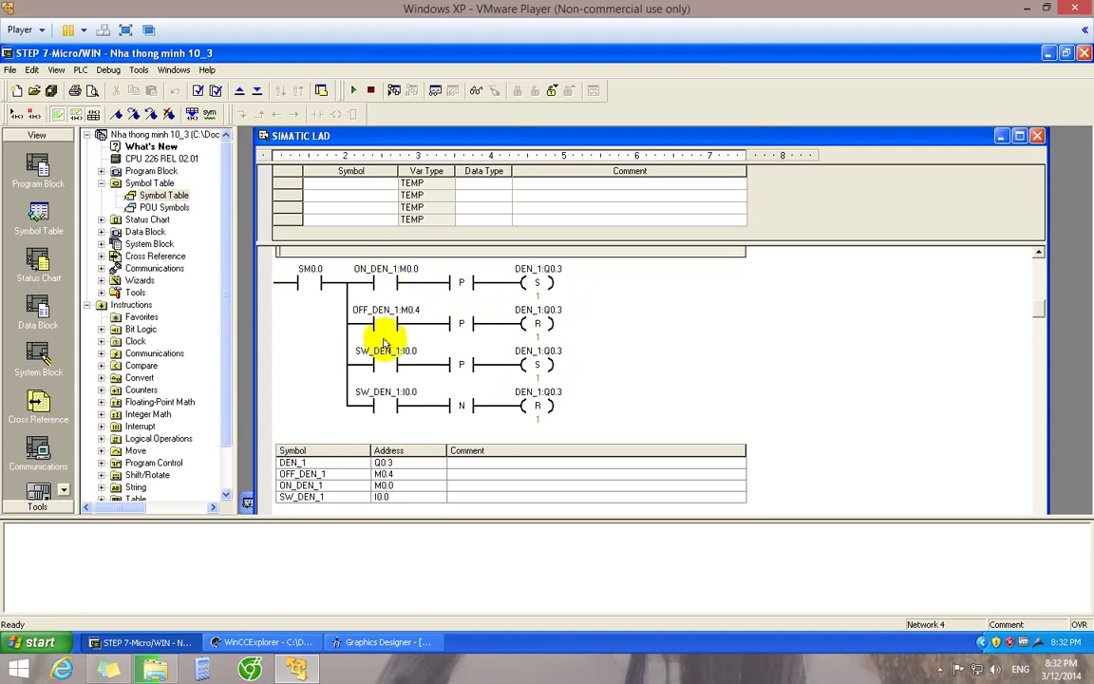
pyautogui.click(386, 368)
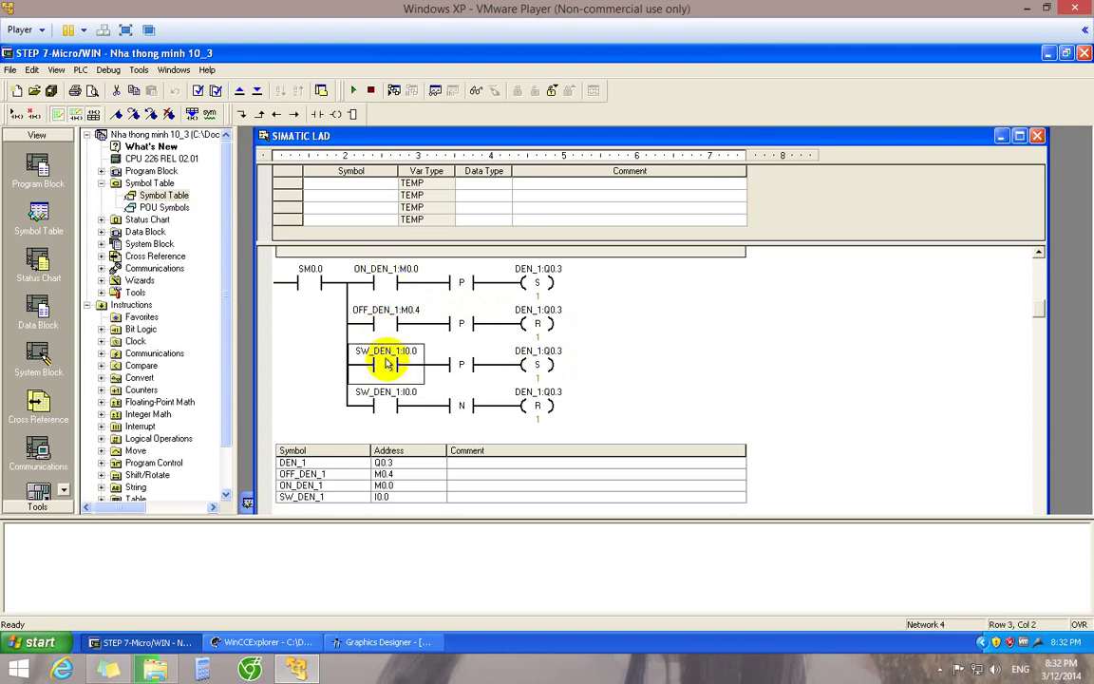
pyautogui.click(542, 362)
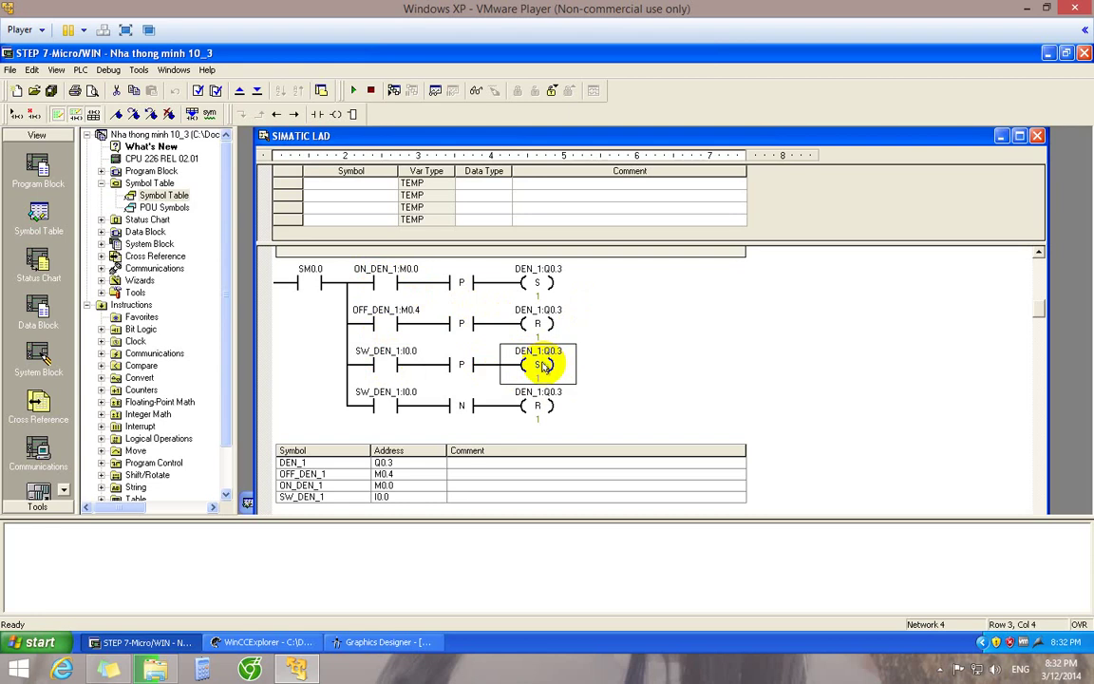
pyautogui.click(389, 408)
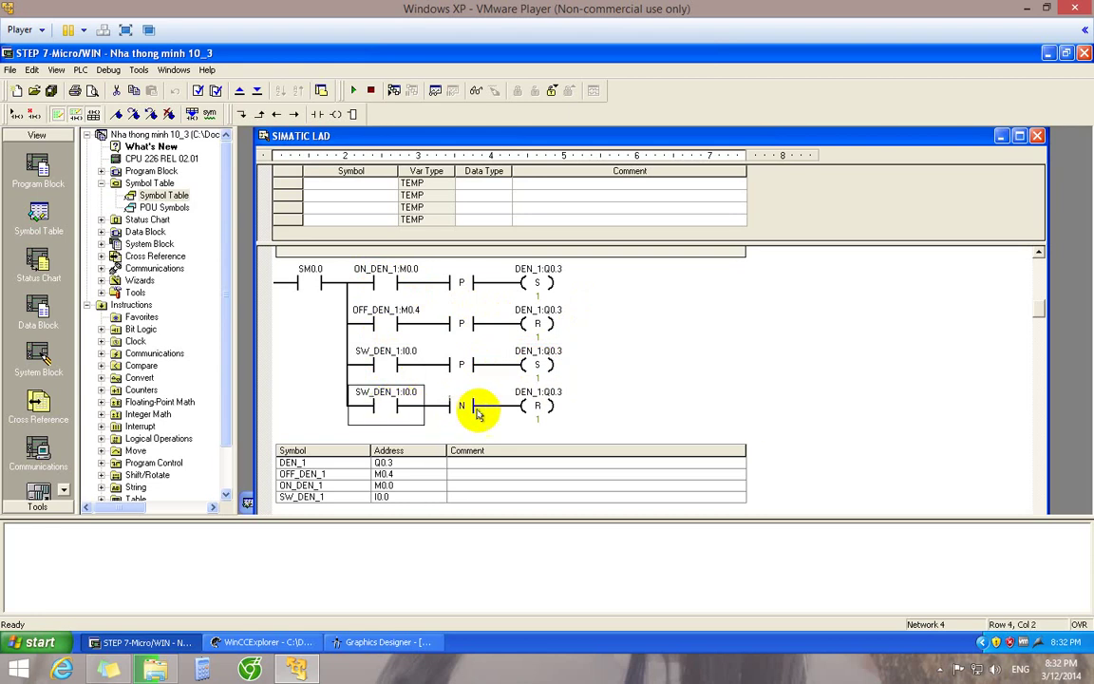
pyautogui.click(537, 408)
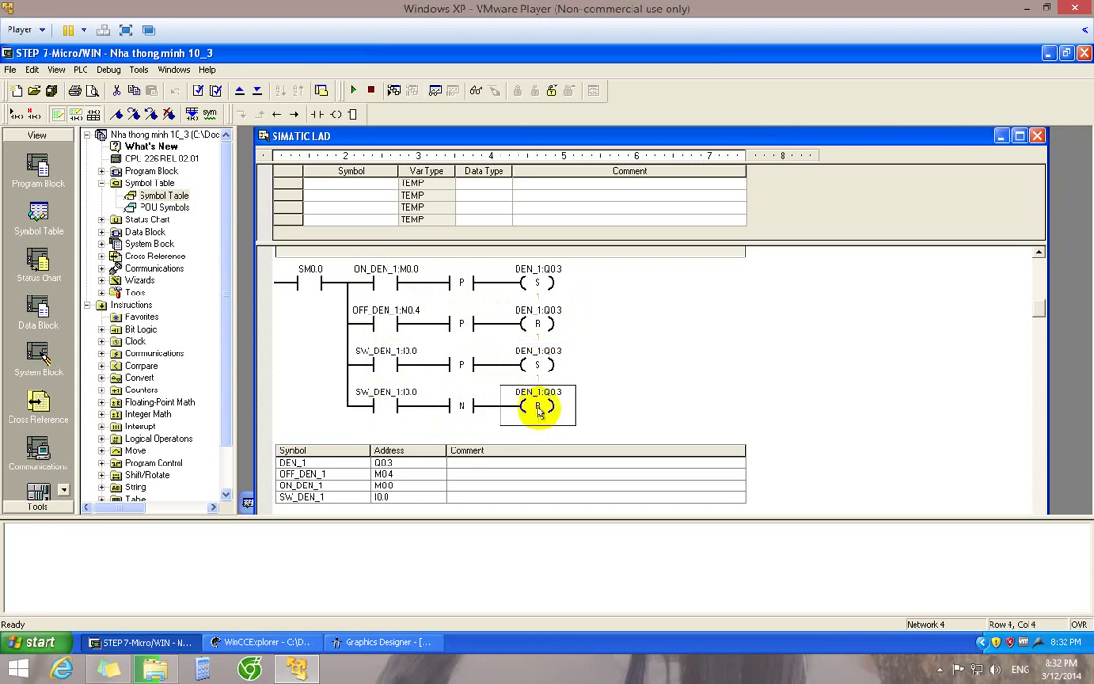
pyautogui.click(384, 285)
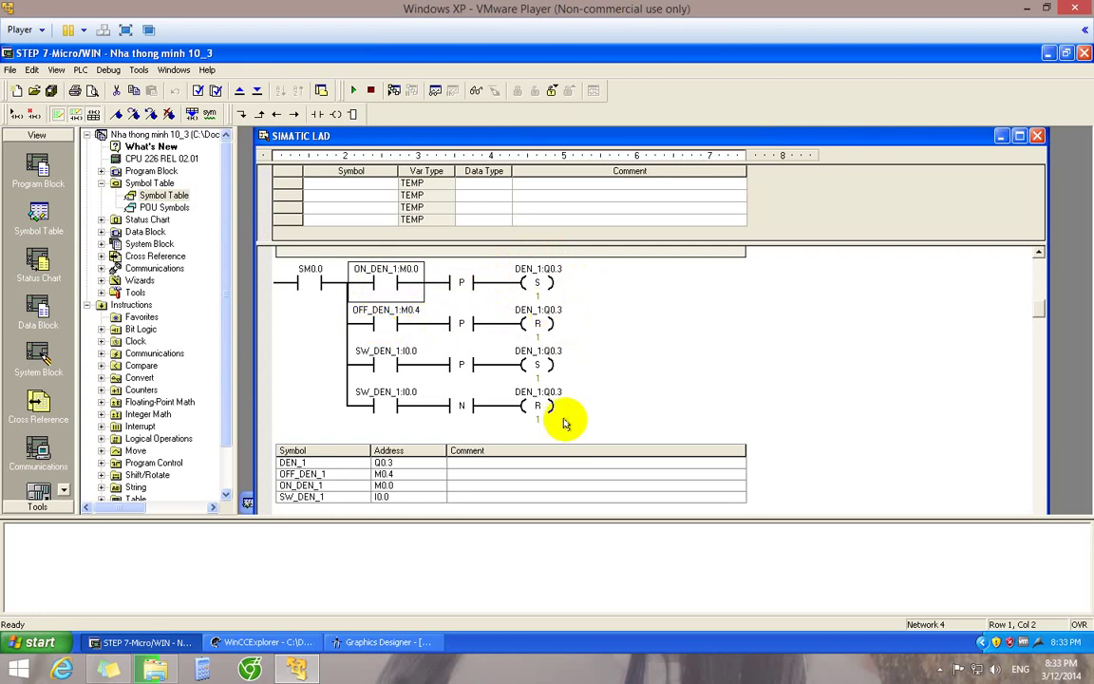
# - Switch back to Graphics Designer and open a C-Action for the OFF button's Press left event, adding an empty line after the opening brace
pyautogui.click(369, 643)
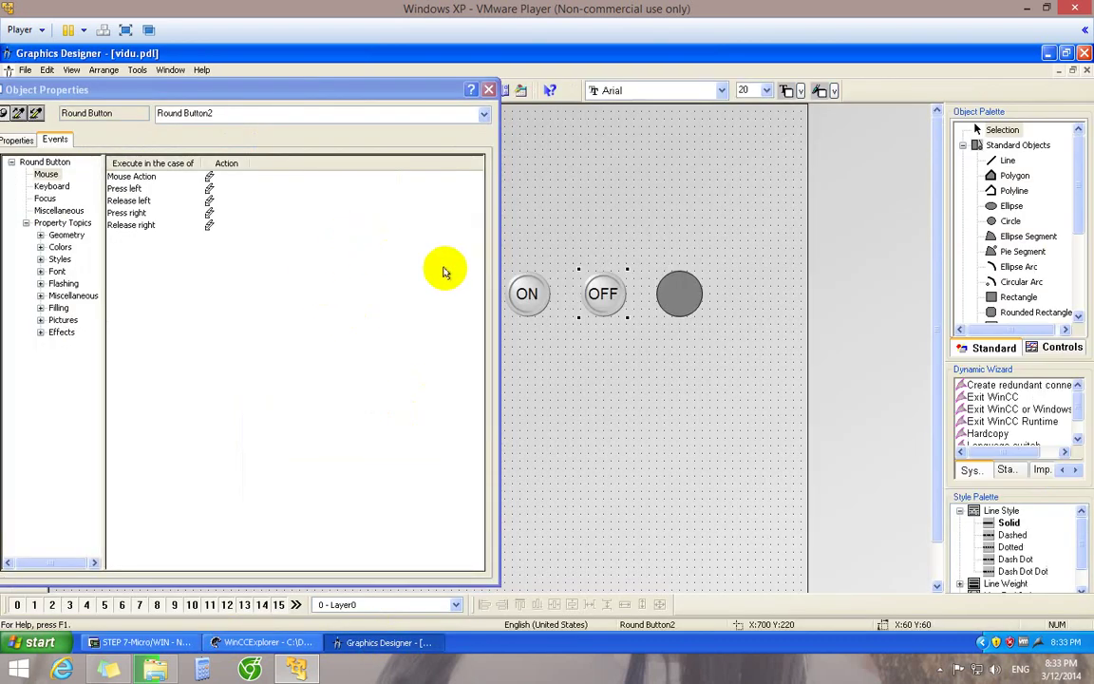
pyautogui.doubleClick(210, 190)
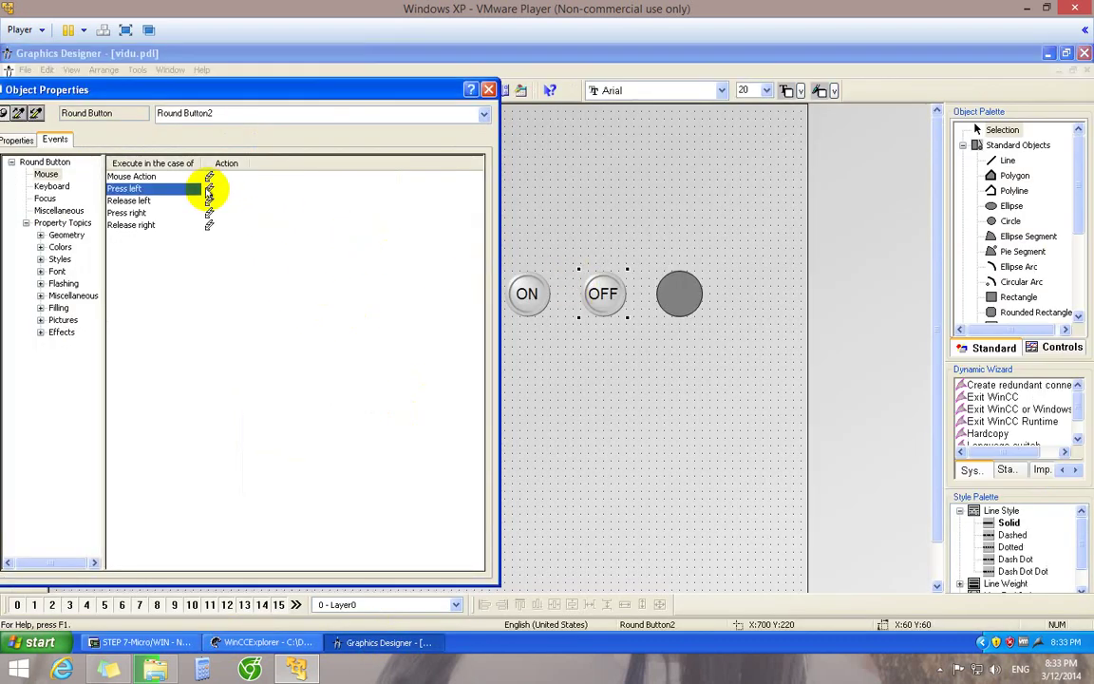
pyautogui.click(226, 197)
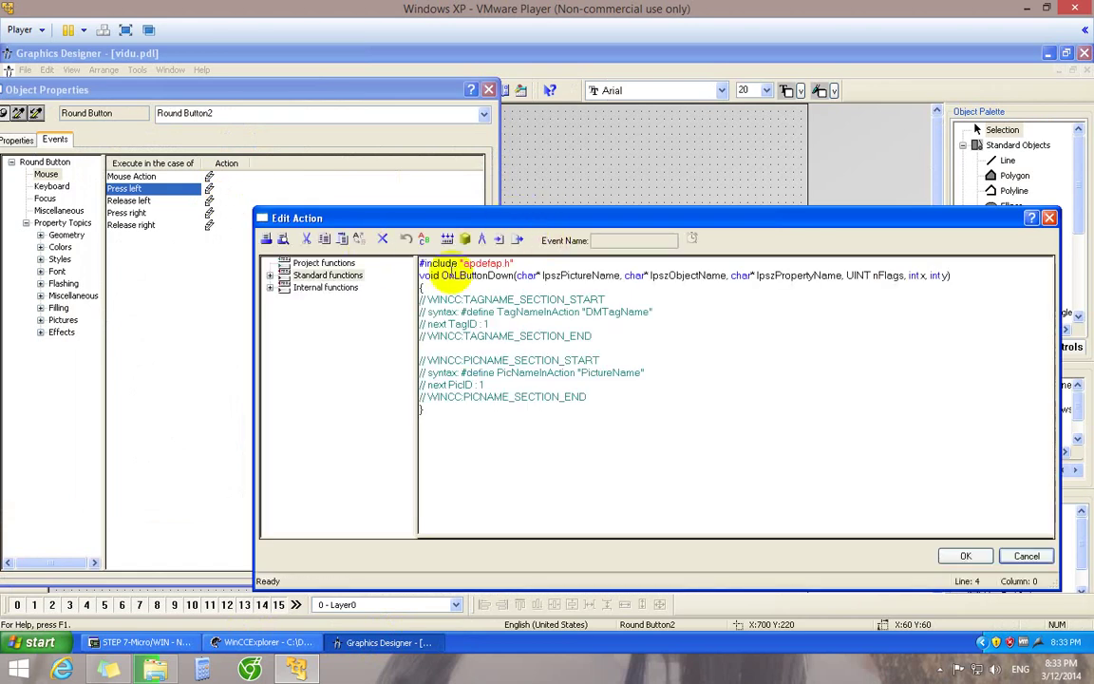
pyautogui.press('Return')
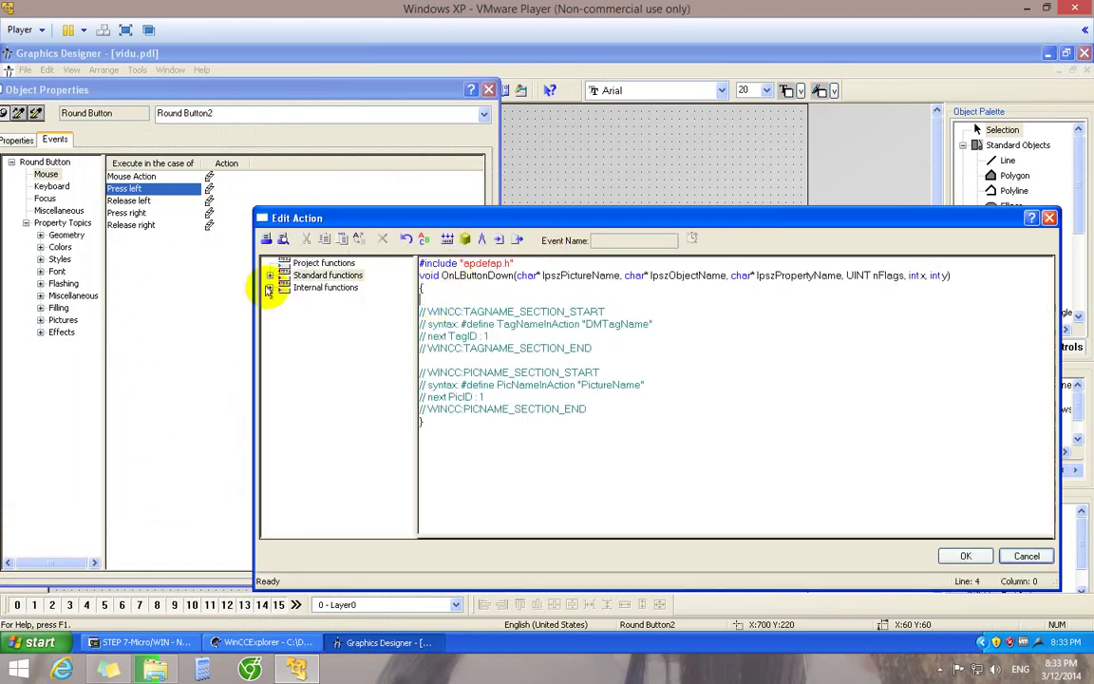
# - Start a SetTagBit call from the internal tag set functions and assign the OFF_DEN_1 tag to its Tag_Name parameter
pyautogui.click(277, 287)
pyautogui.click(270, 287)
pyautogui.click(284, 336)
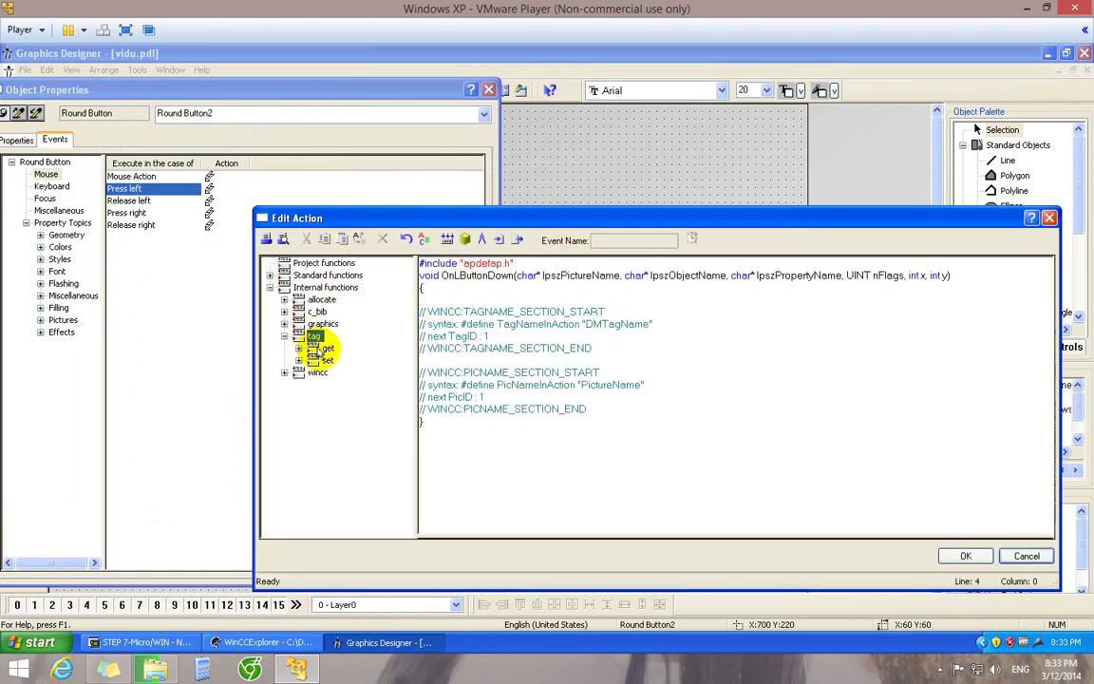
pyautogui.click(300, 362)
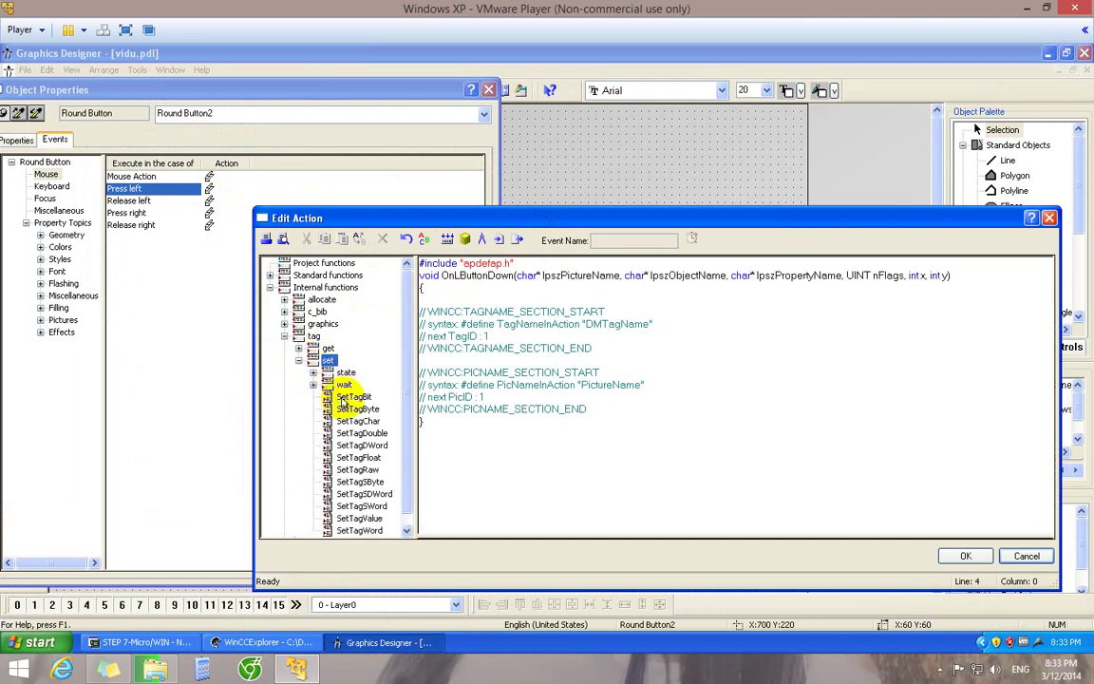
pyautogui.doubleClick(335, 396)
pyautogui.click(755, 376)
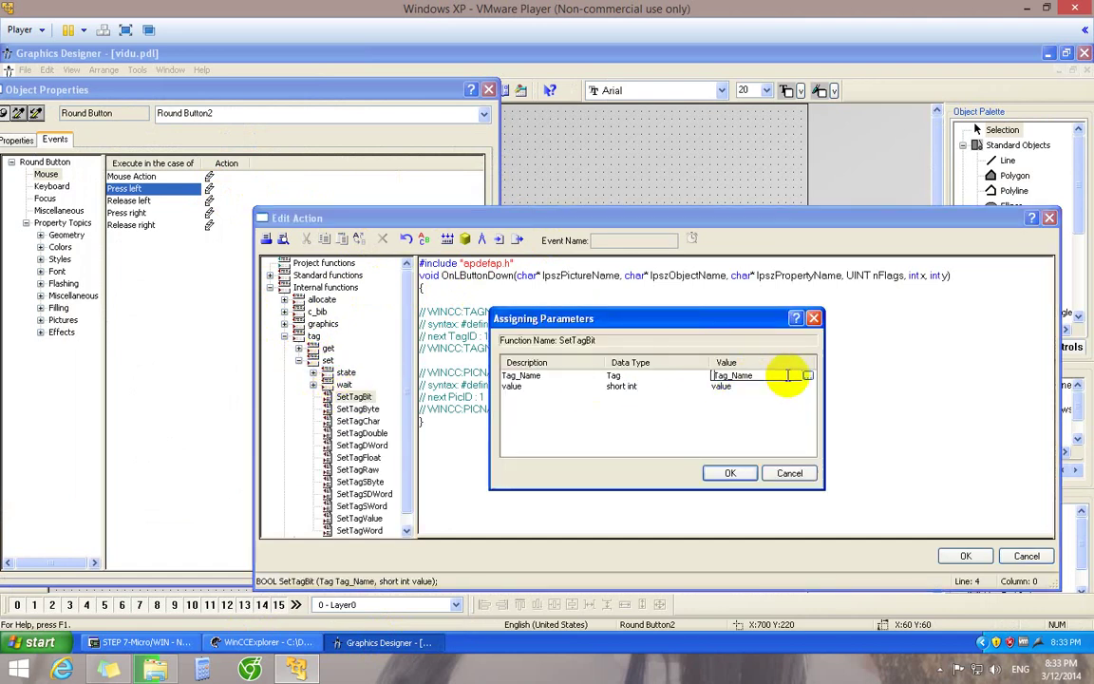
pyautogui.click(808, 377)
pyautogui.click(793, 391)
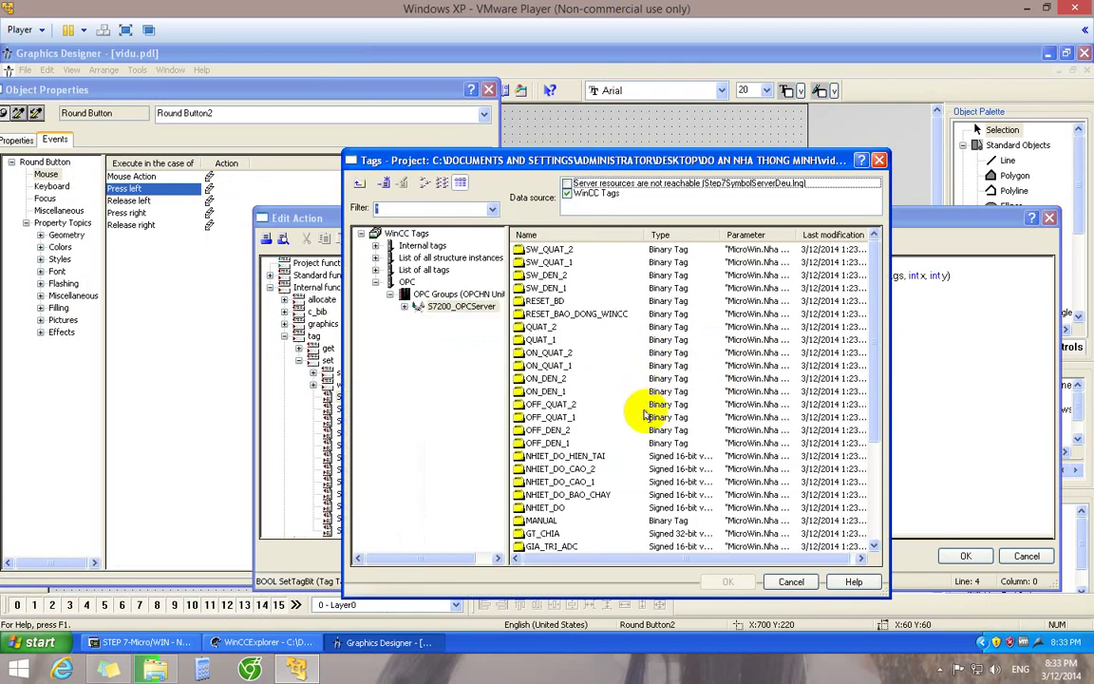
pyautogui.doubleClick(665, 443)
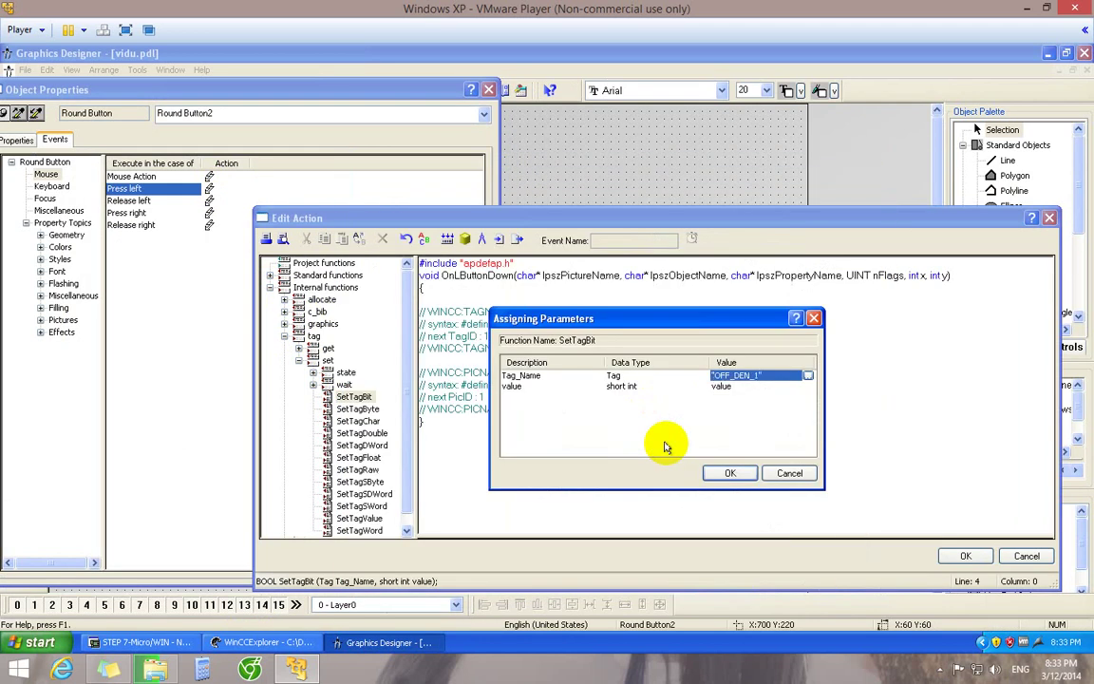
# - Set the OFF_DEN_1 call's value parameter to 1 and insert it into the OFF button's action code
pyautogui.click(737, 388)
pyautogui.click(735, 390)
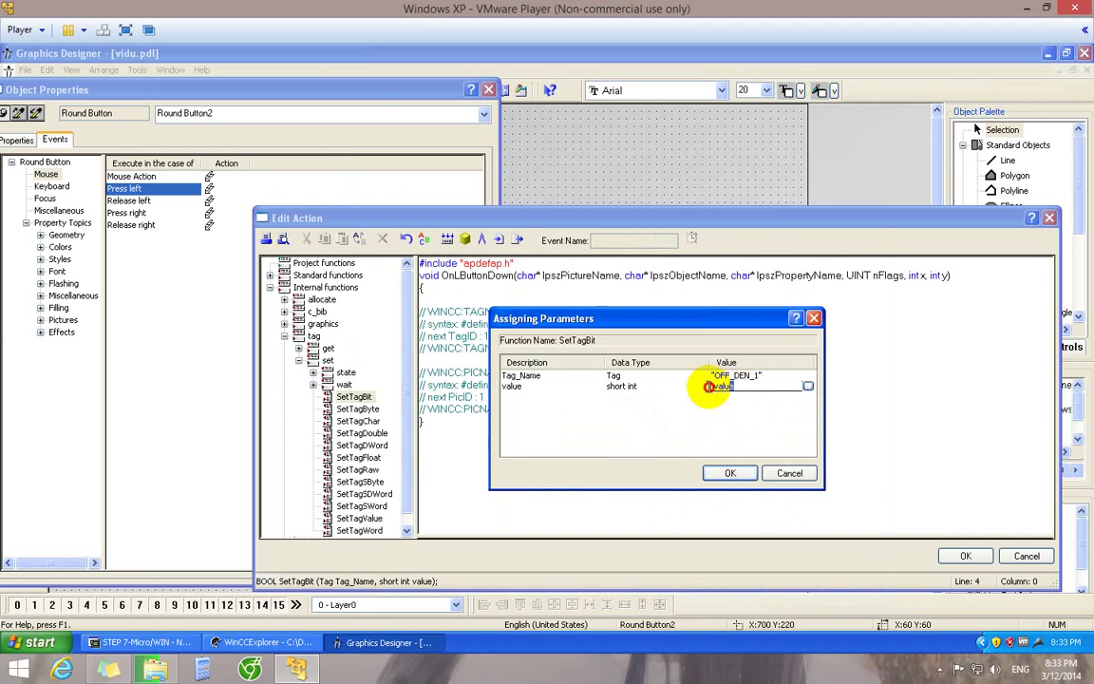
pyautogui.write('0')
pyautogui.doubleClick(716, 386)
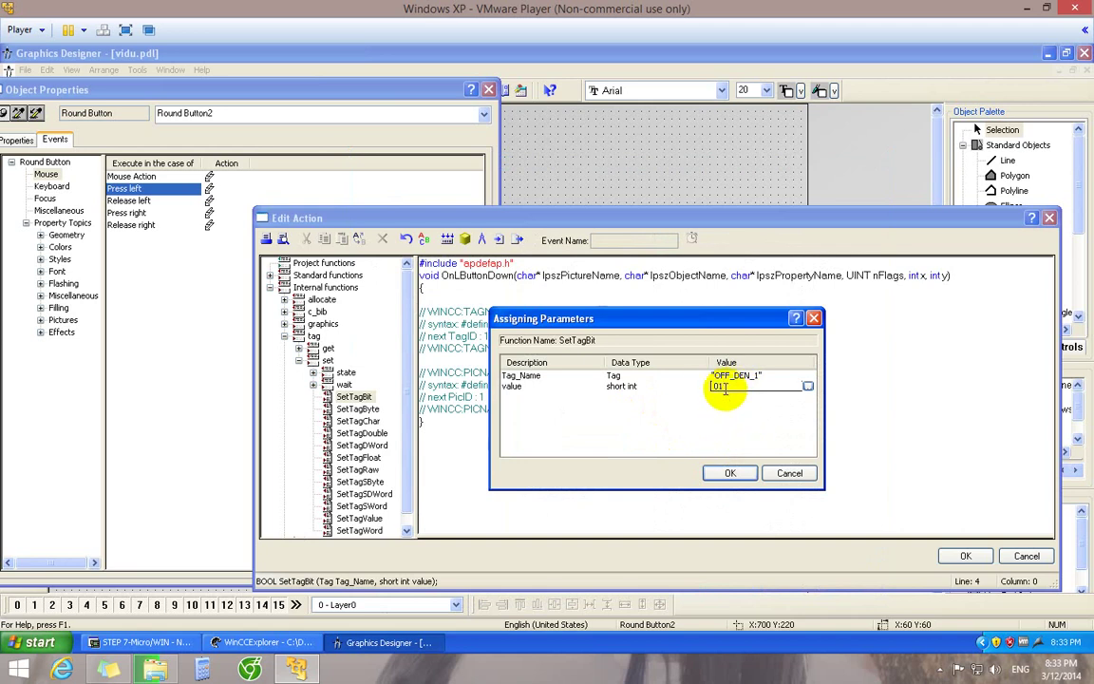
pyautogui.write('1')
pyautogui.click(731, 474)
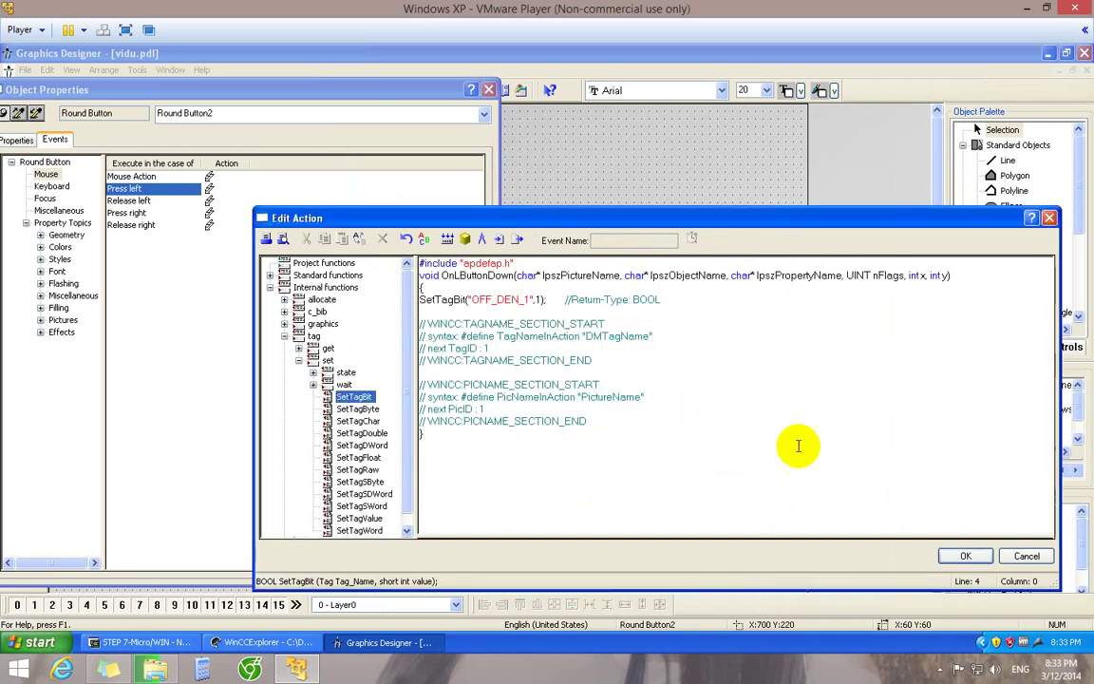
# - Start another SetTagBit call in the OFF button's action and assign the ON_DEN_1 tag to its Tag_Name parameter
pyautogui.doubleClick(359, 396)
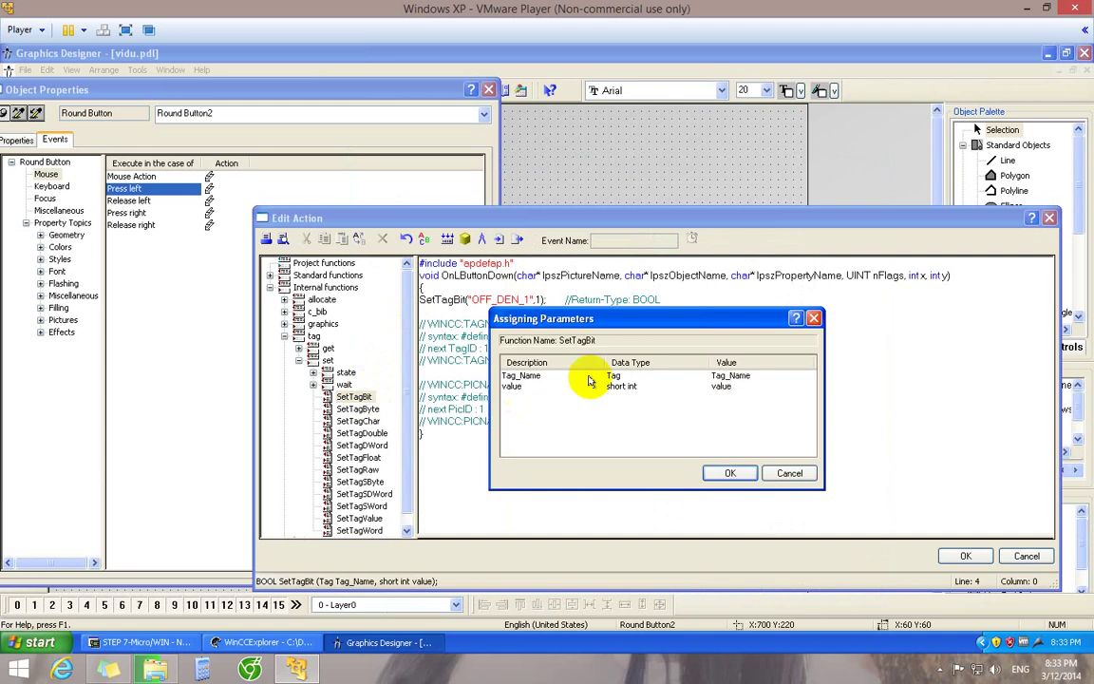
pyautogui.click(750, 376)
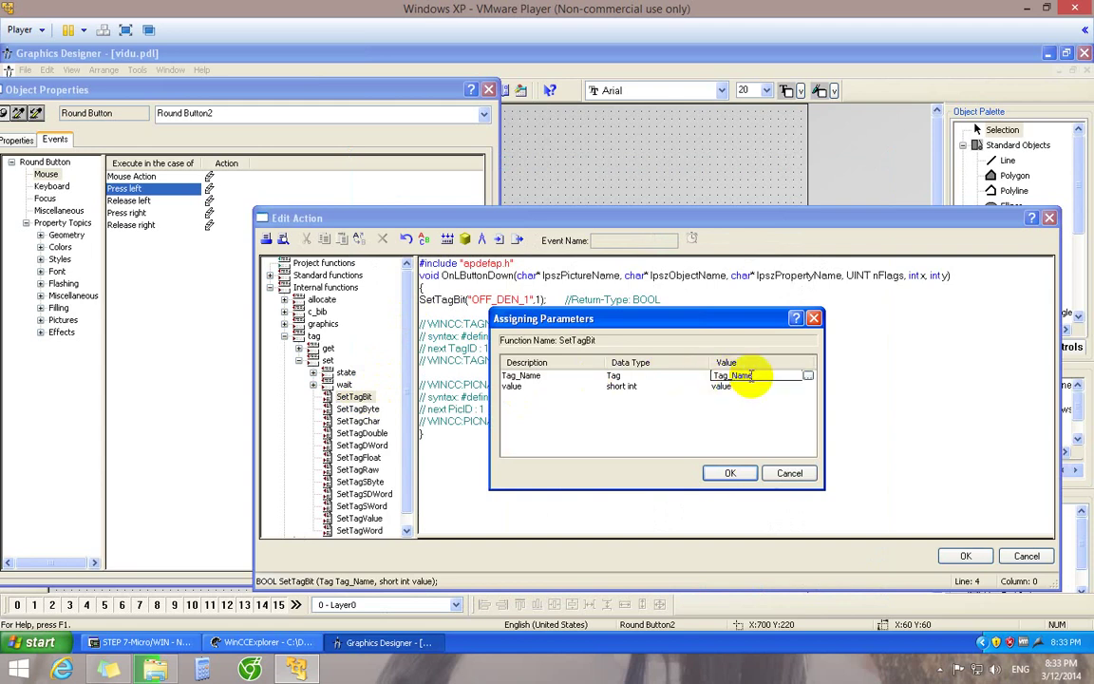
pyautogui.click(808, 376)
pyautogui.click(798, 392)
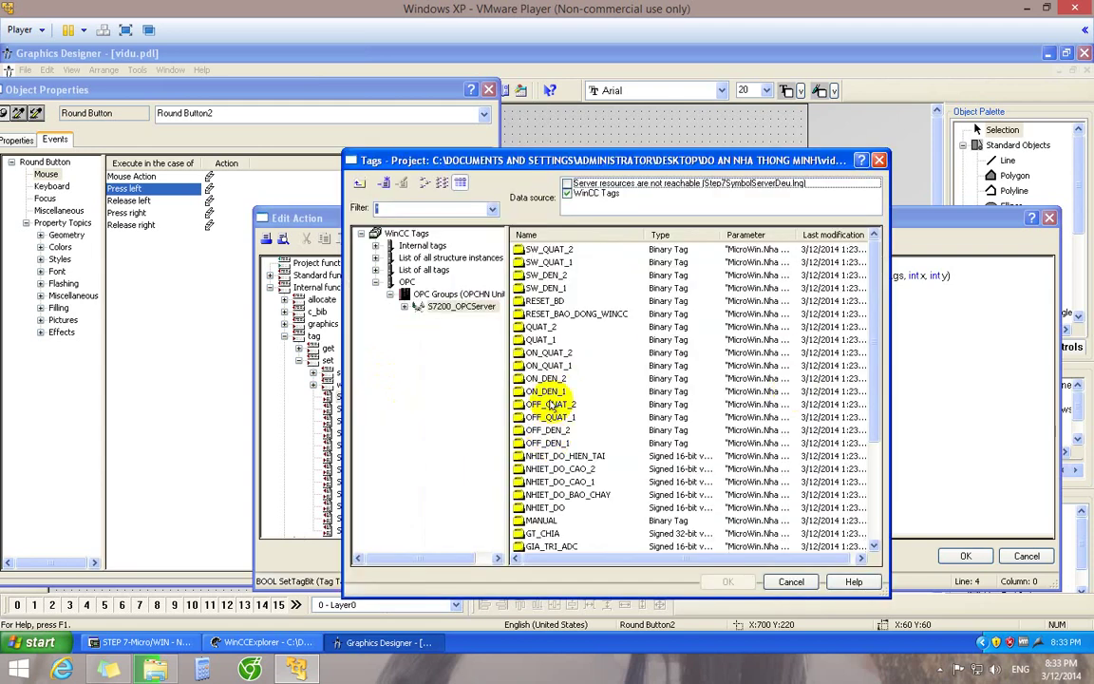
pyautogui.doubleClick(554, 391)
# - Set the ON_DEN_1 call's value parameter to 0 and insert it into the OFF button's action code
pyautogui.click(725, 387)
pyautogui.write('0')
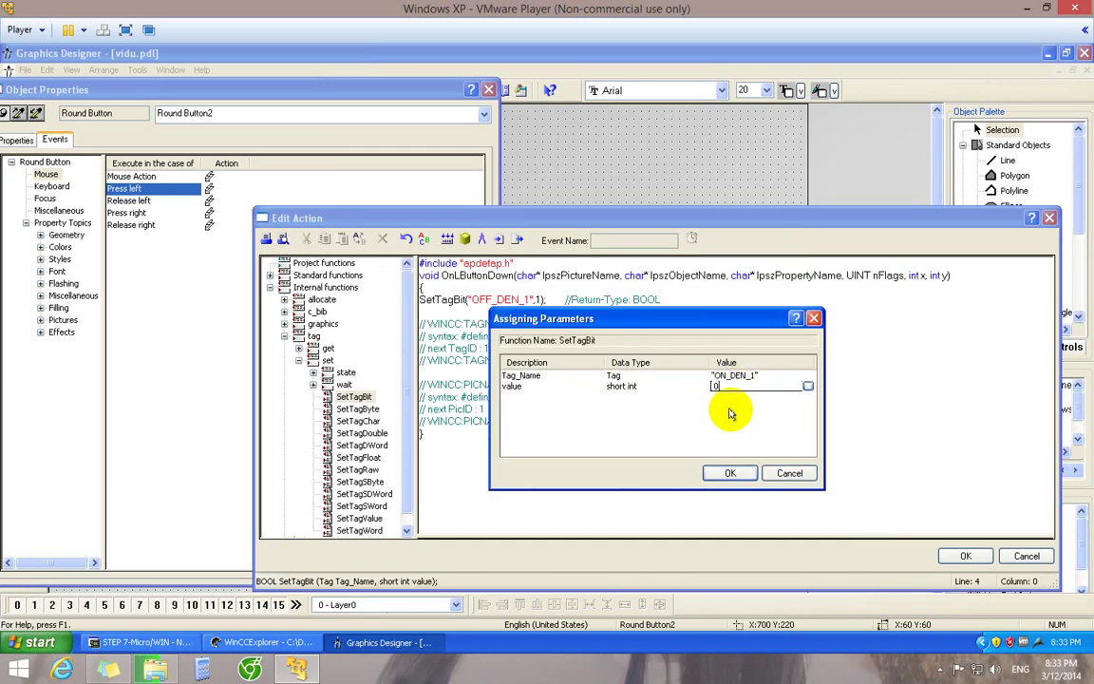
pyautogui.click(730, 473)
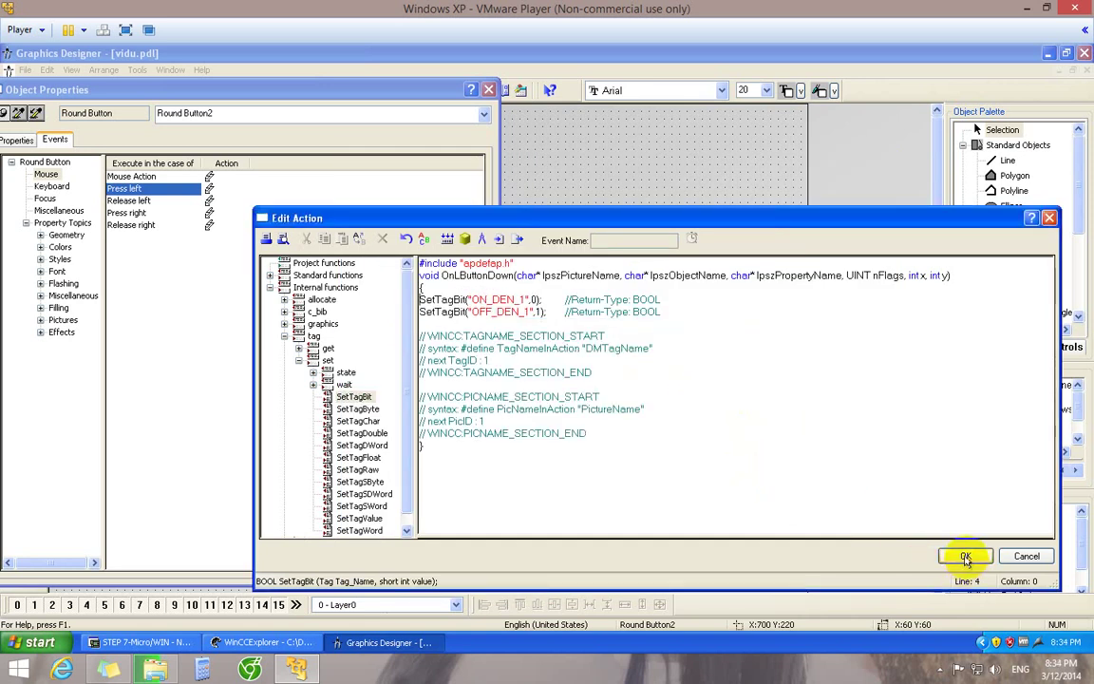
# - Accept and recompile the OFF button's Press left C-Action, and start the vidu.pdl picture in runtime
pyautogui.click(596, 431)
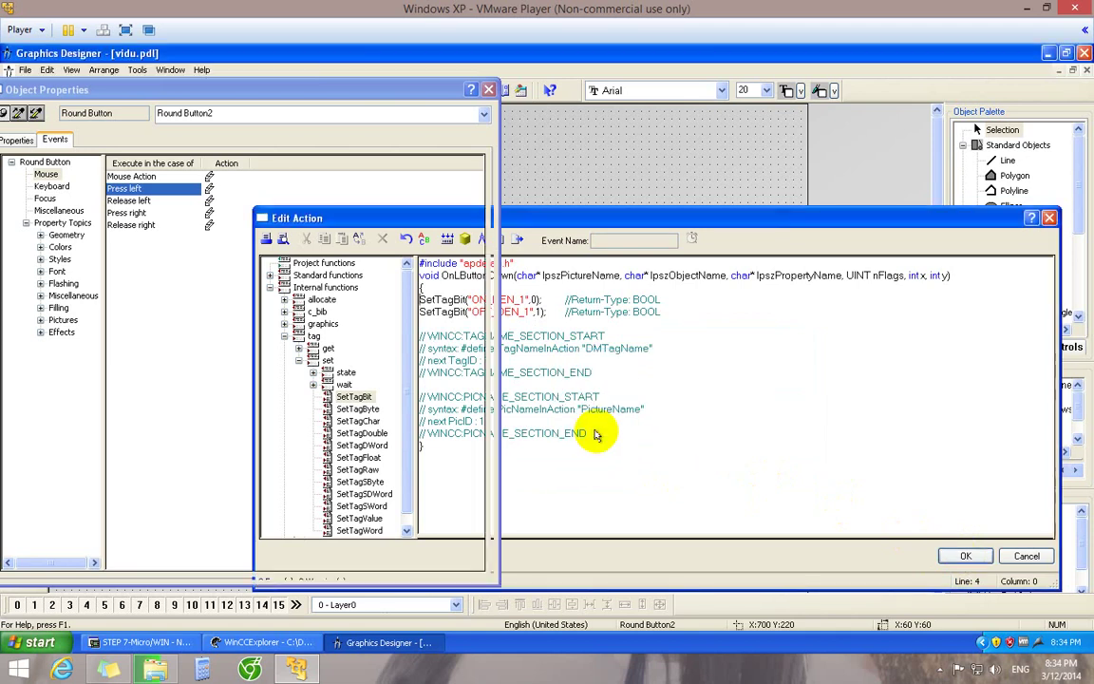
pyautogui.click(486, 89)
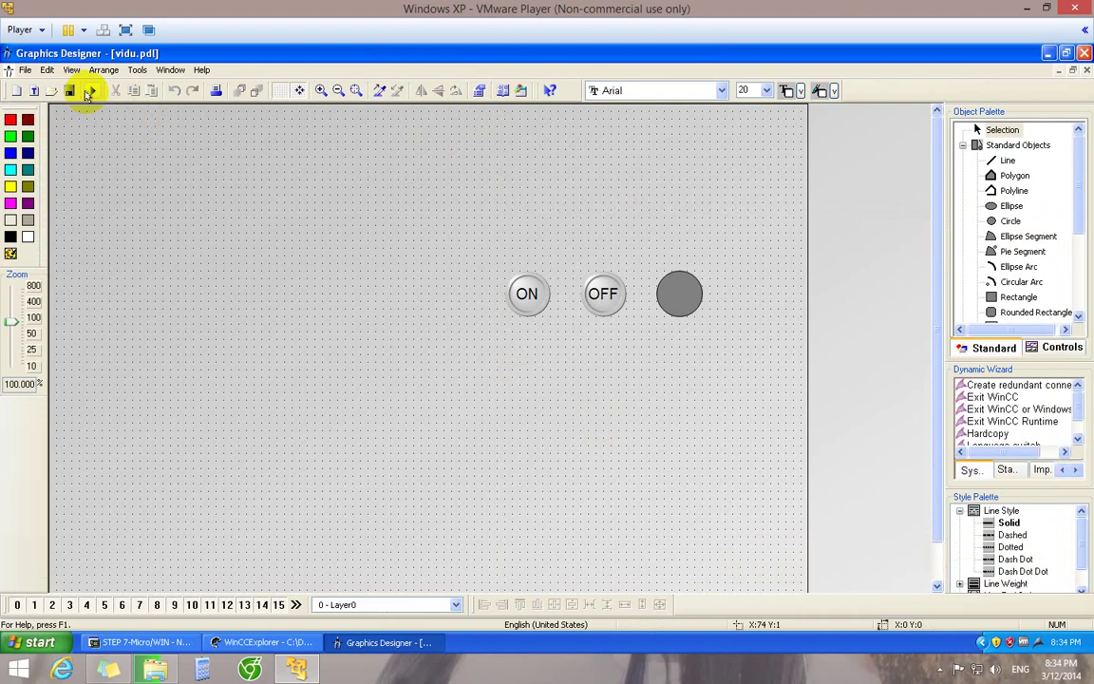
pyautogui.click(92, 91)
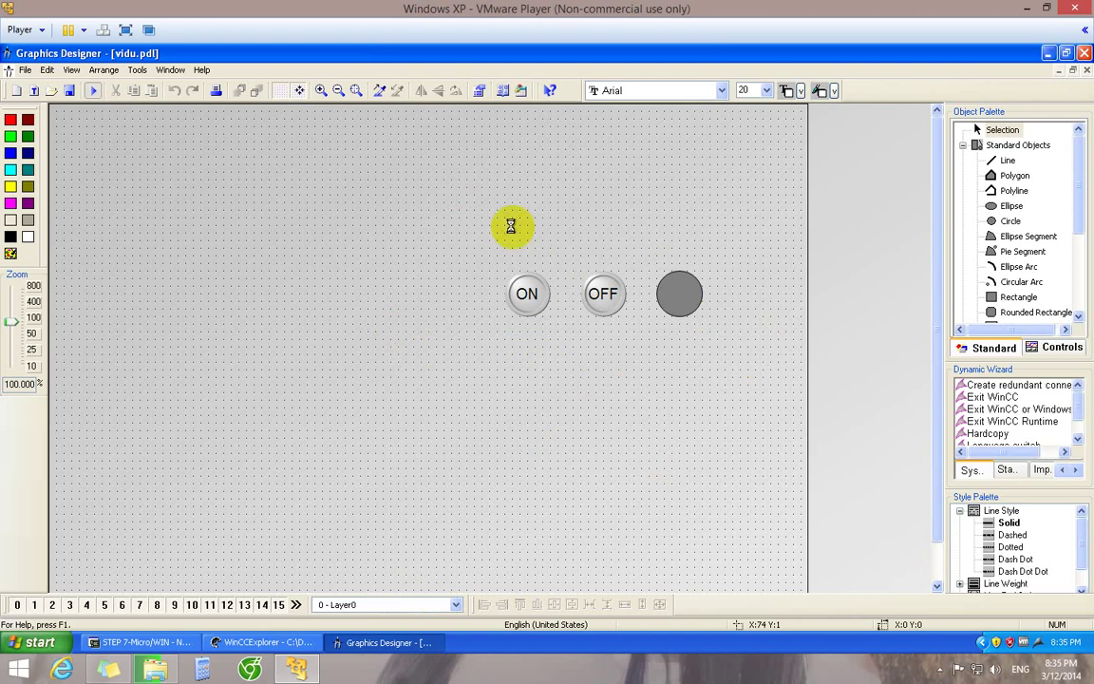
pyautogui.click(157, 670)
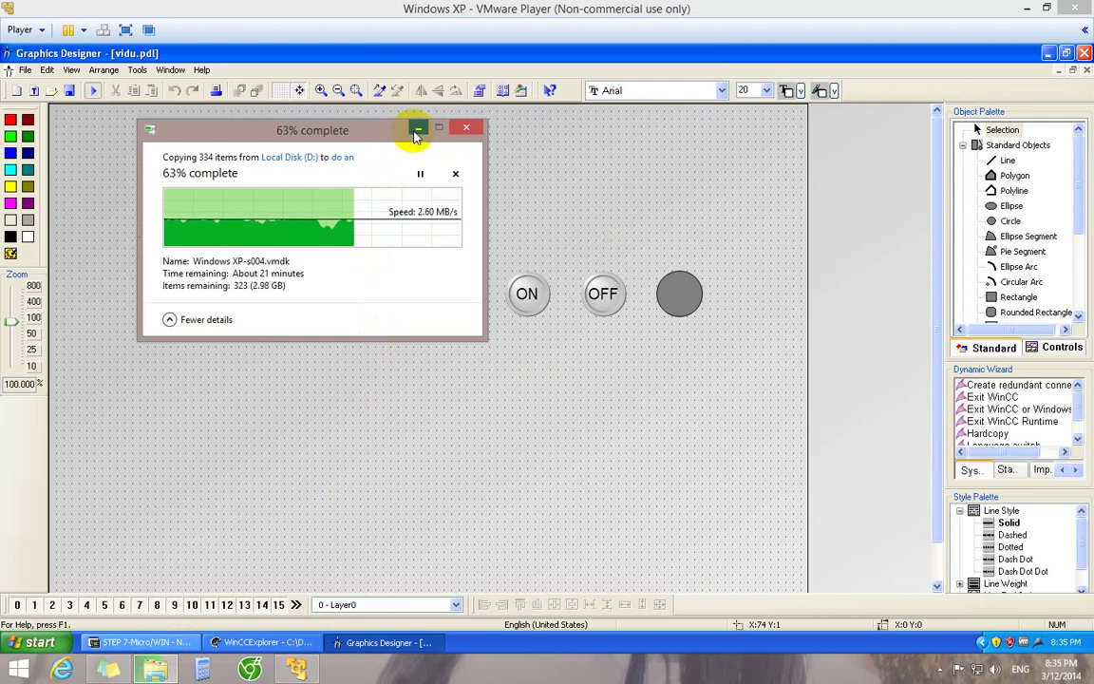
pyautogui.click(414, 132)
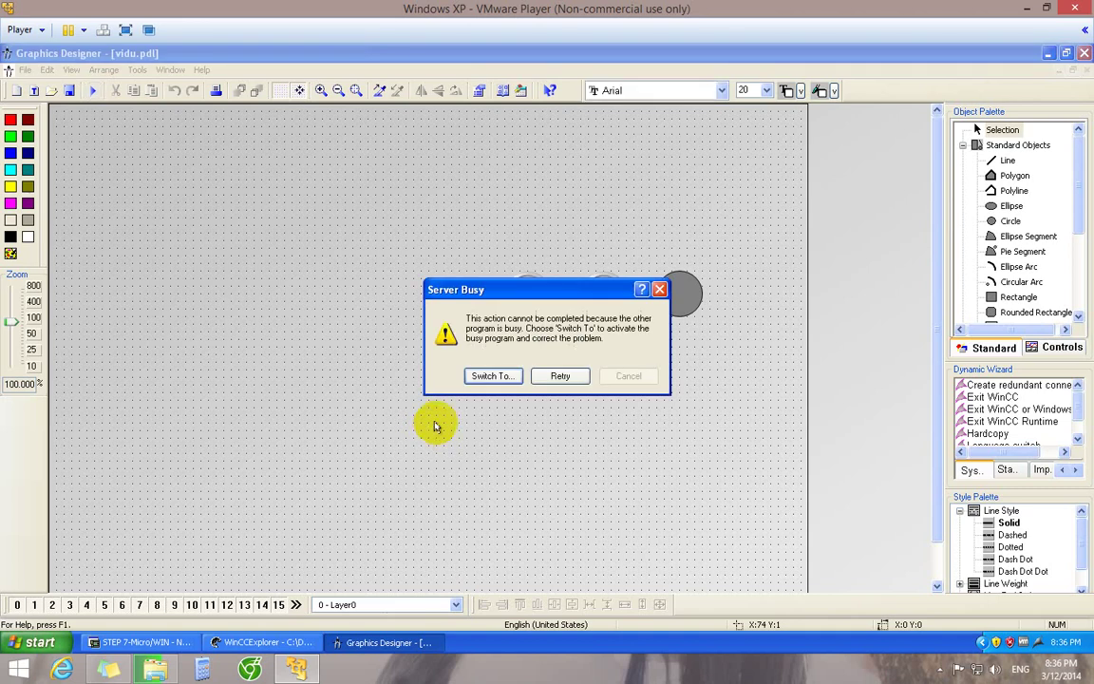
# - Close the STEP 7-Micro/WIN project without saving its changes and return to the vidu.pdl picture in Graphics Designer
pyautogui.click(138, 644)
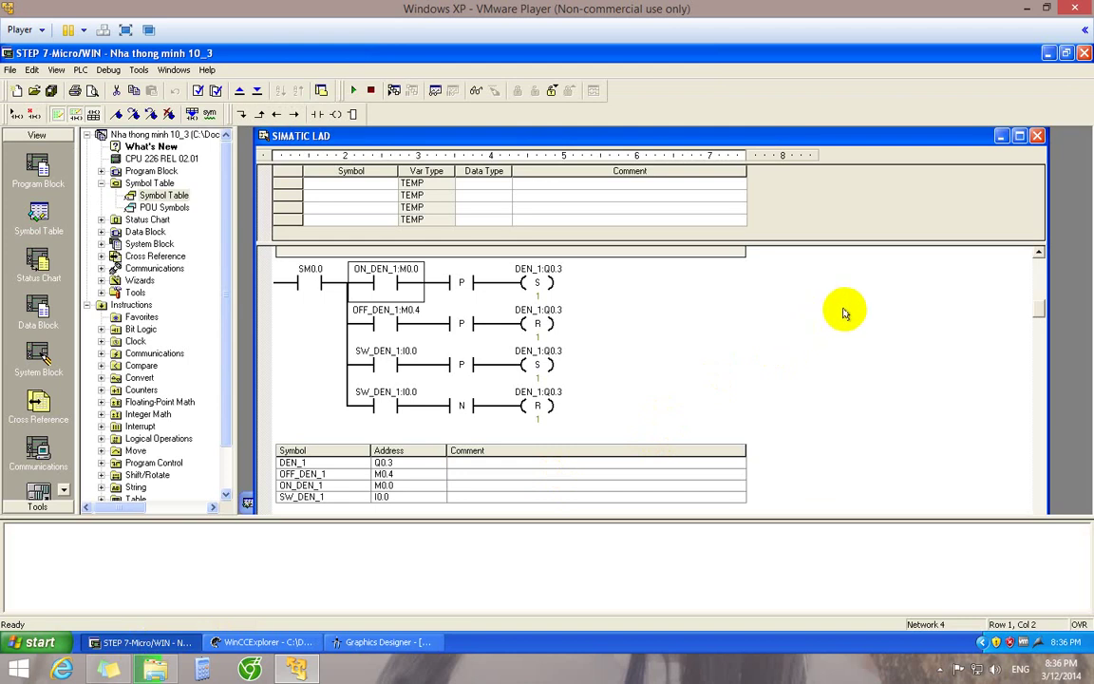
pyautogui.click(1084, 55)
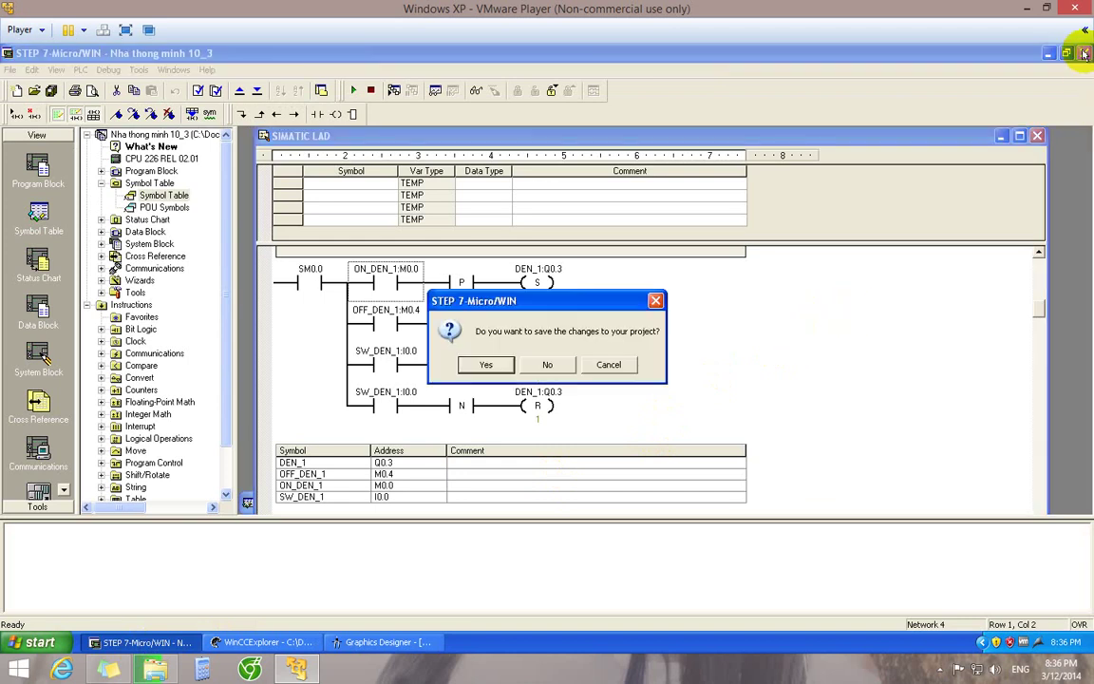
pyautogui.click(544, 365)
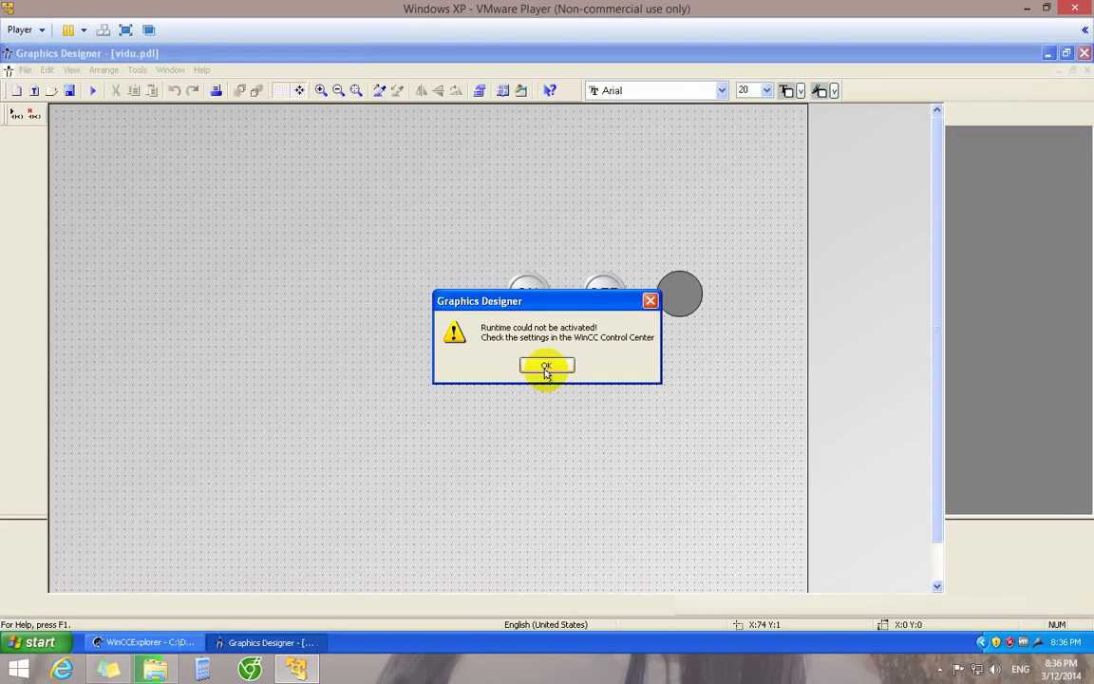
pyautogui.click(546, 368)
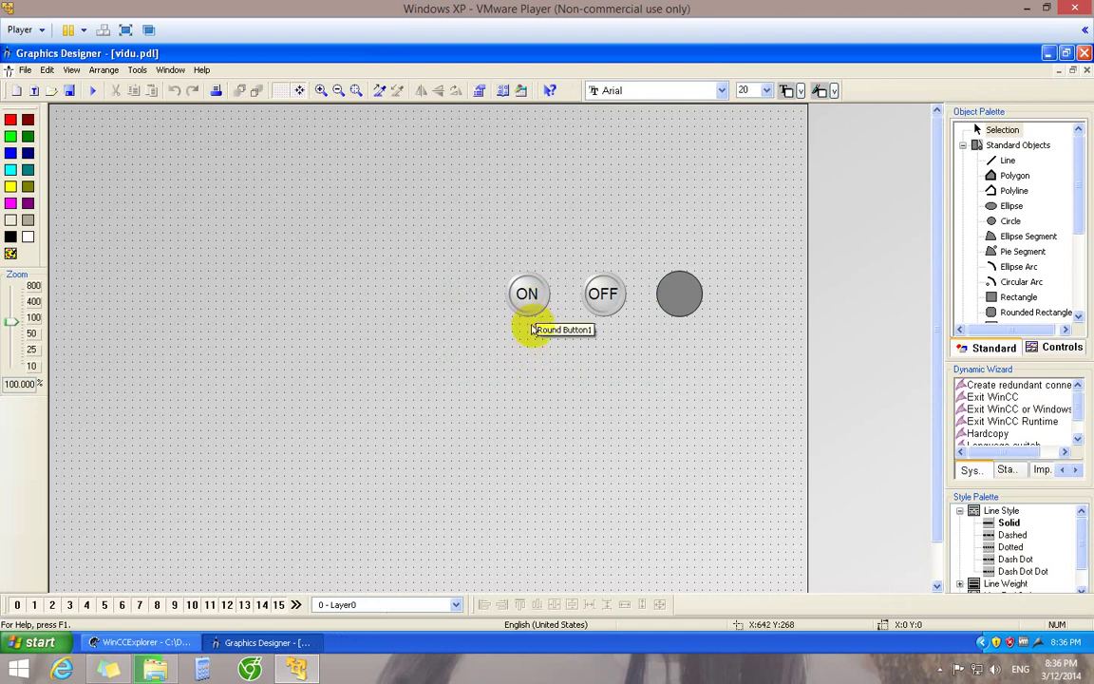
# - Try to activate runtime for the vidu.pdl picture, moving the activation window aside and retrying the busy server request
pyautogui.click(93, 90)
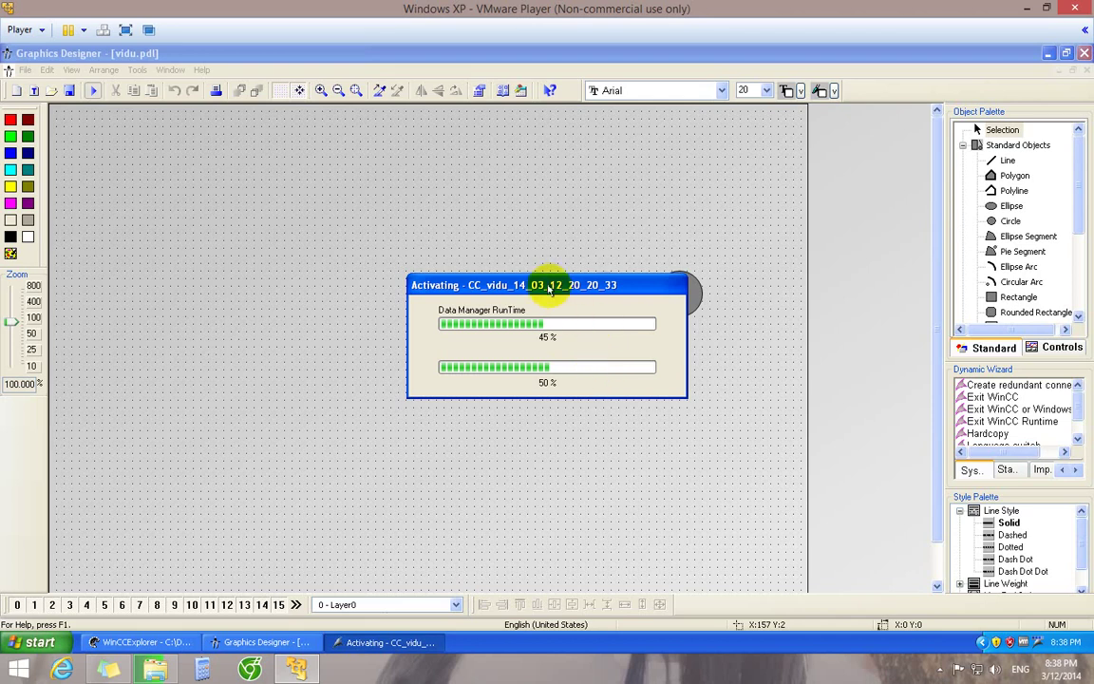
pyautogui.moveTo(543, 285); pyautogui.dragTo(514, 245)
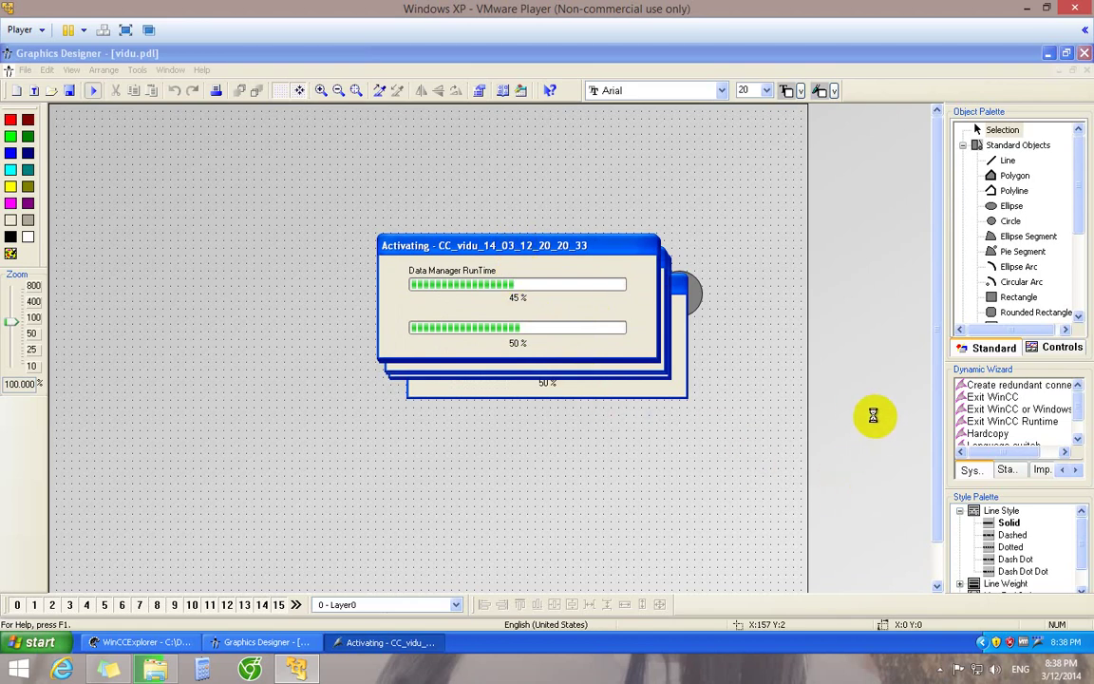
pyautogui.click(155, 668)
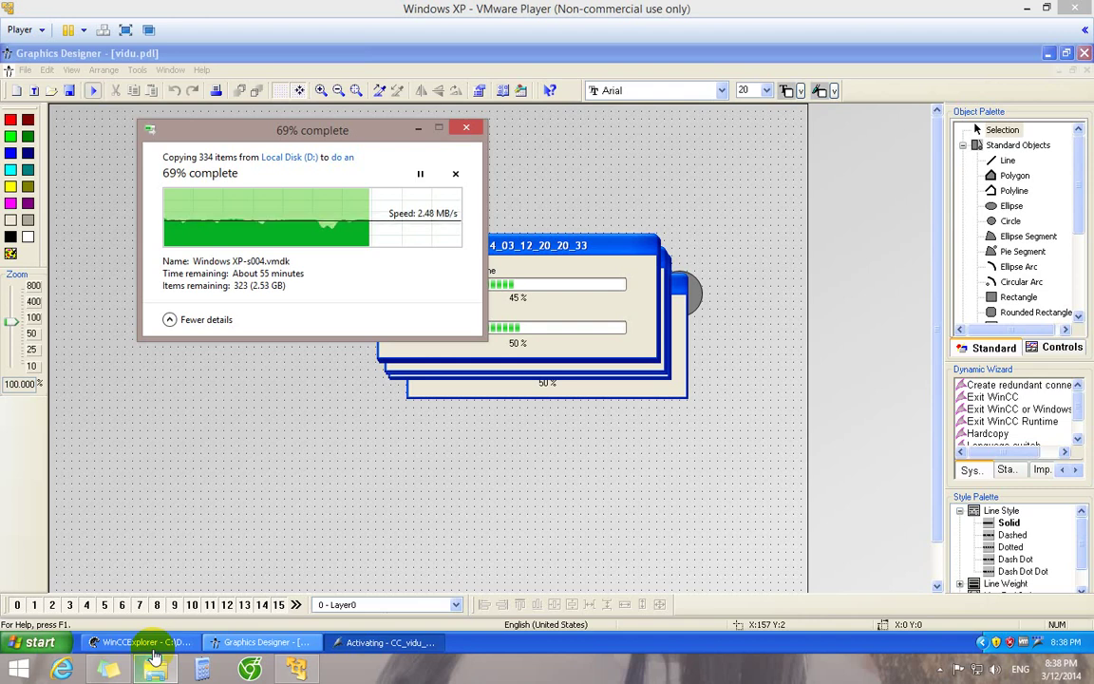
pyautogui.click(418, 127)
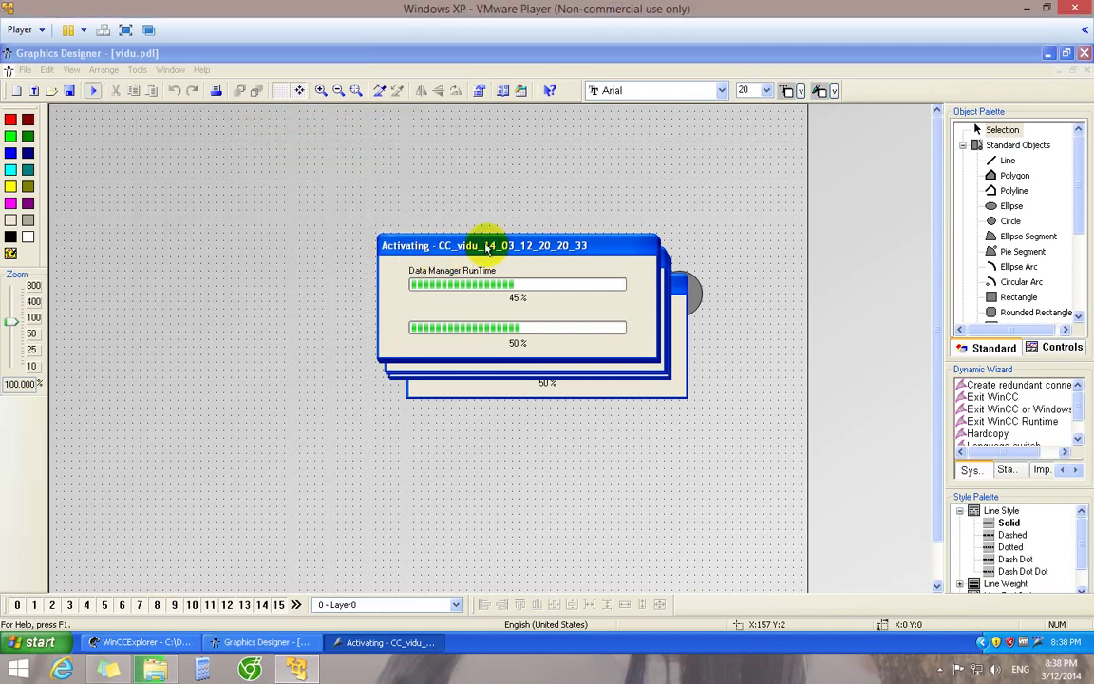
pyautogui.moveTo(486, 247); pyautogui.dragTo(637, 393)
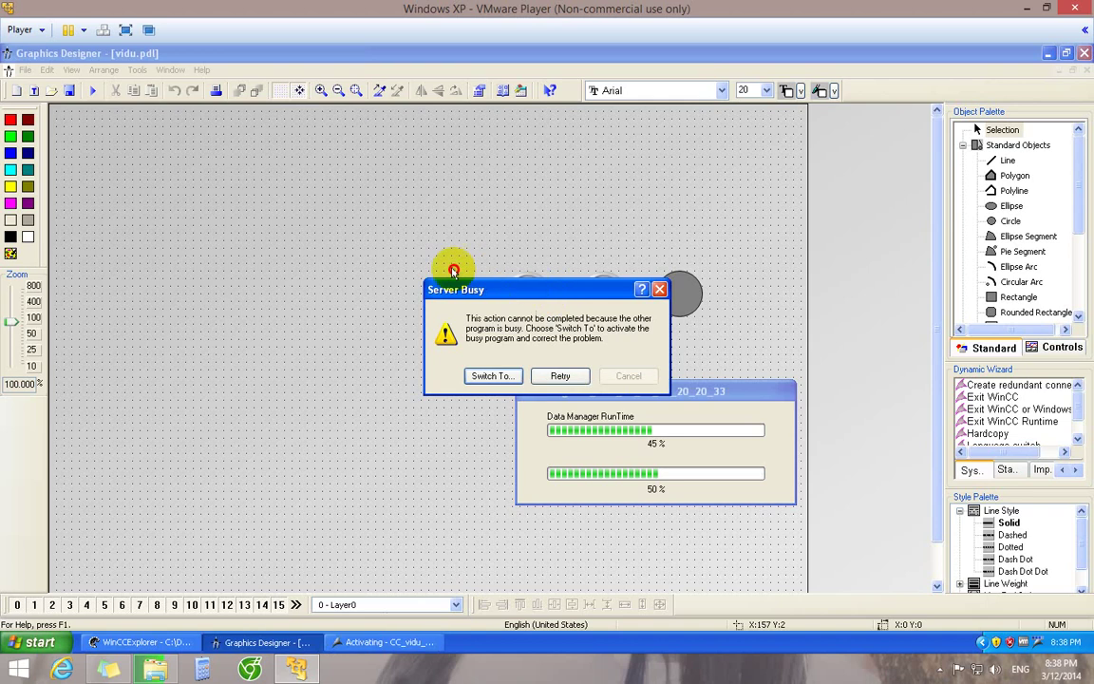
pyautogui.click(461, 351)
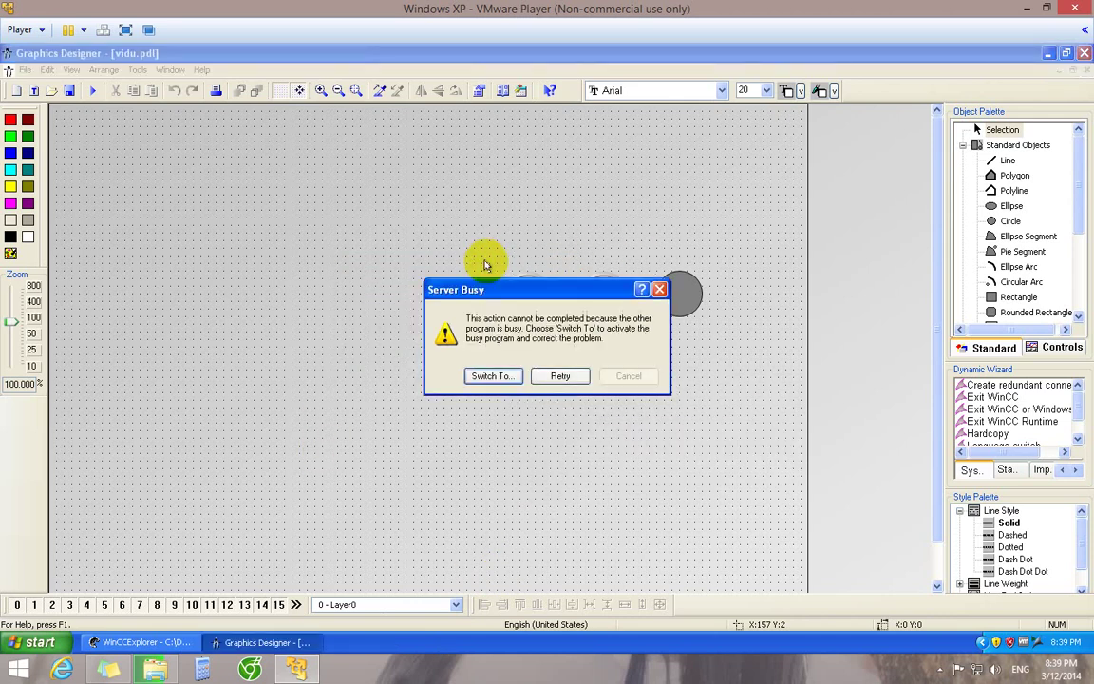
pyautogui.click(560, 376)
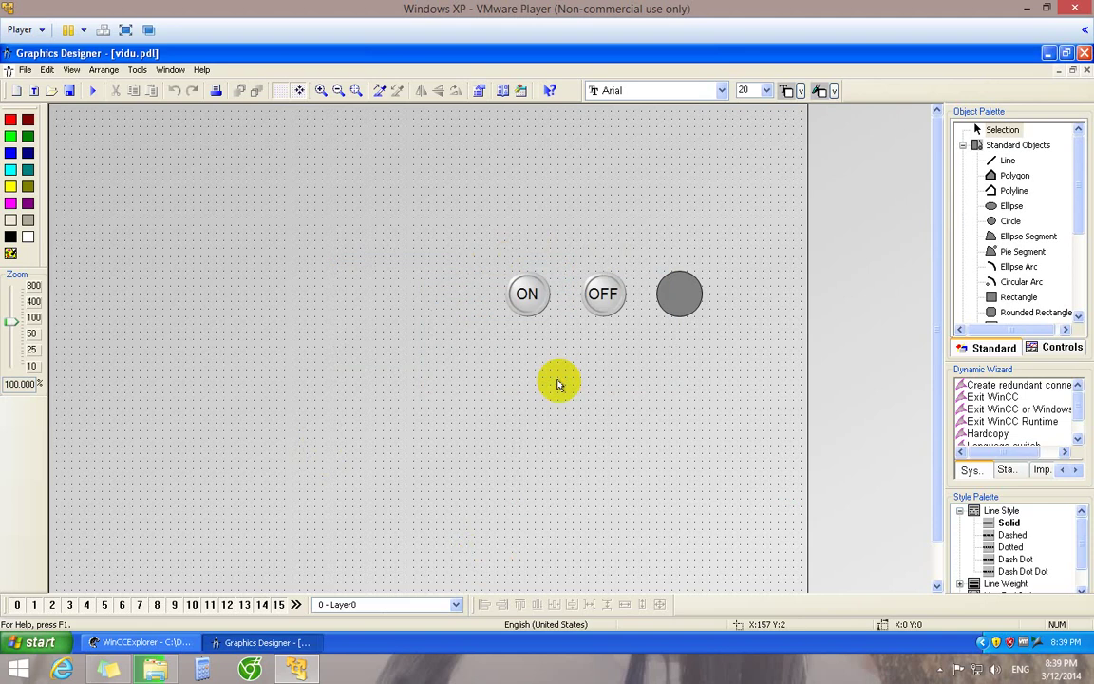
# - Start runtime for vidu.pdl again and retry the busy server request until the WinCC-Runtime window opens
pyautogui.click(92, 91)
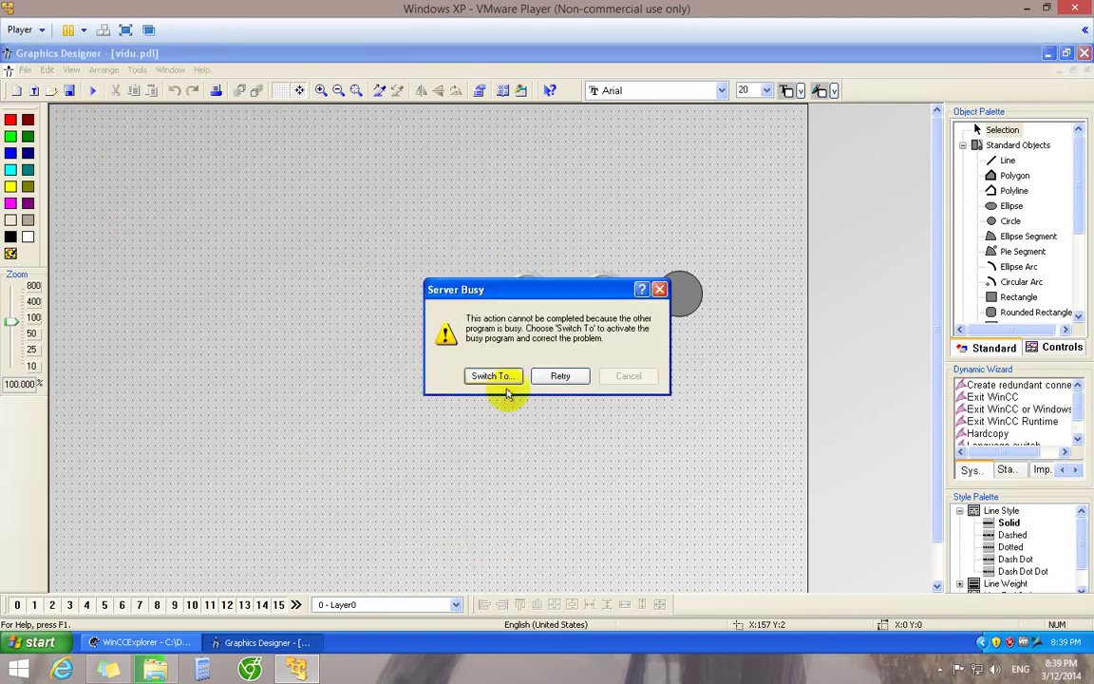
pyautogui.click(495, 377)
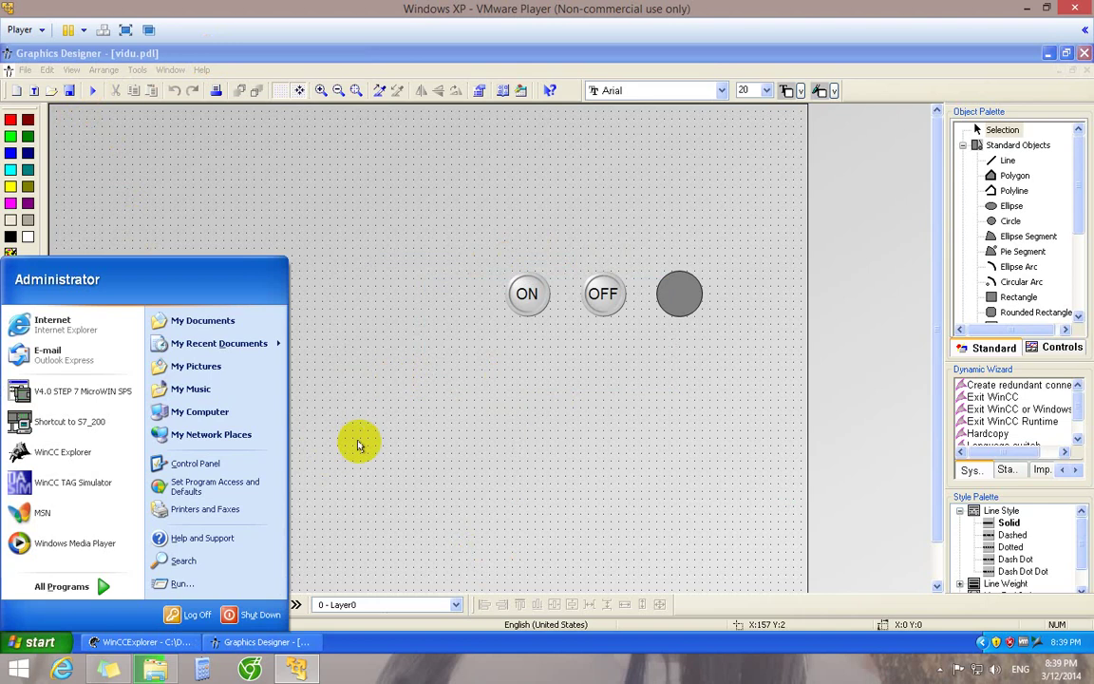
pyautogui.click(167, 200)
pyautogui.click(501, 377)
pyautogui.click(378, 357)
pyautogui.click(490, 376)
pyautogui.click(420, 360)
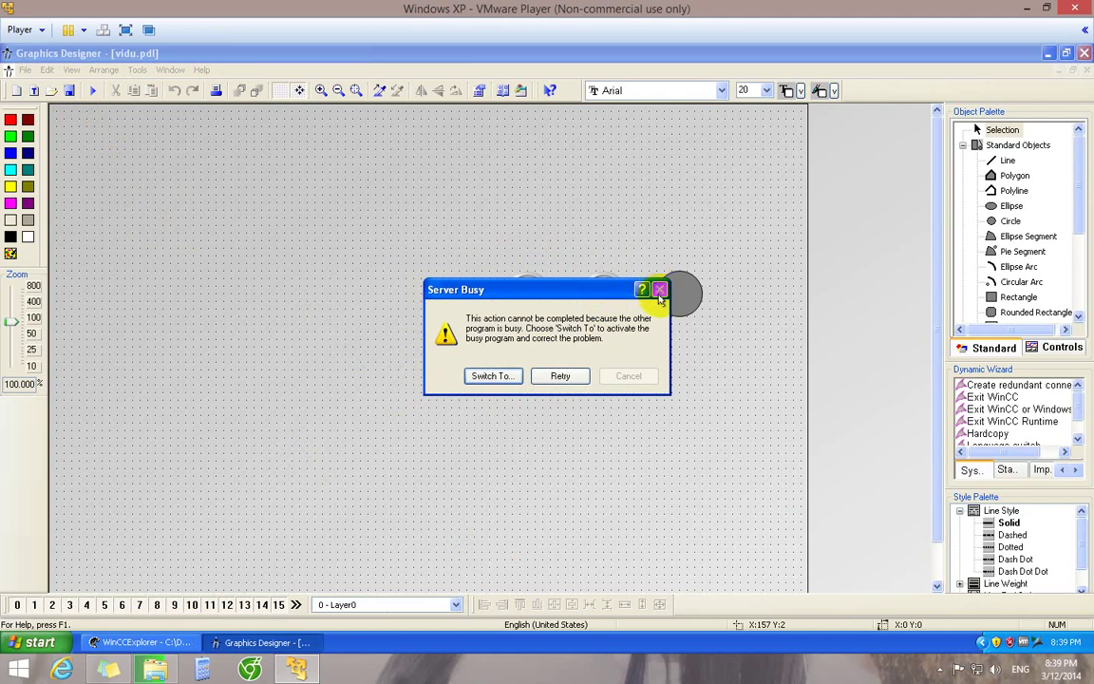
pyautogui.click(558, 378)
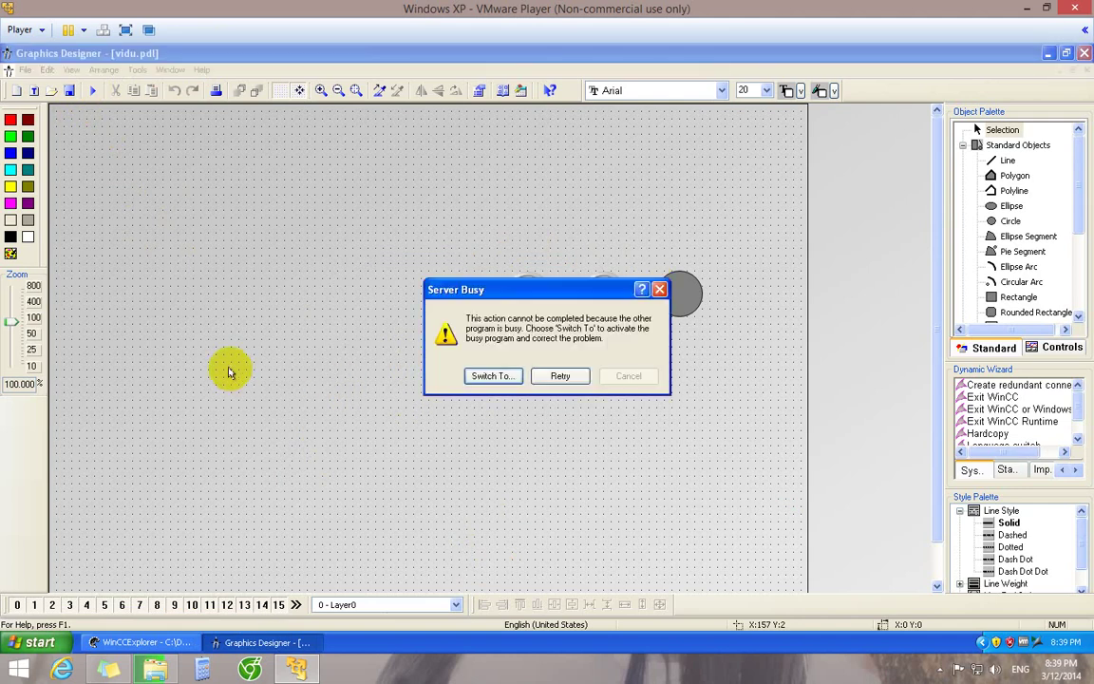
pyautogui.click(558, 376)
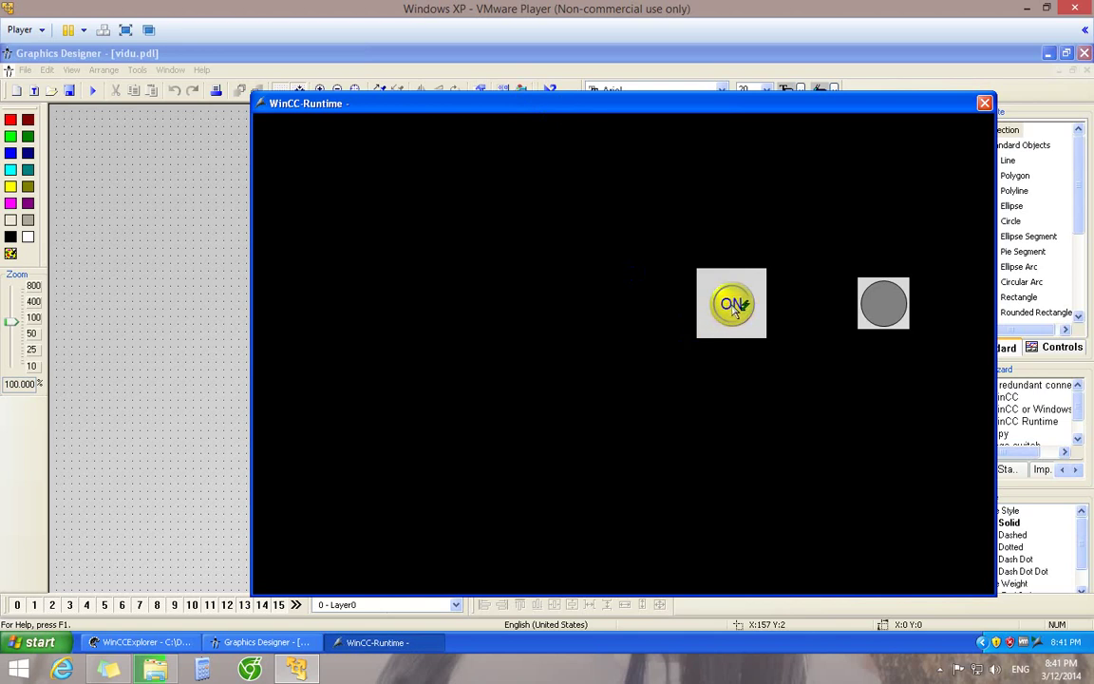
# - Test the ON and OFF buttons in runtime by switching the DEN_1 lamp on and off repeatedly, and close the runtime window
pyautogui.click(819, 329)
pyautogui.click(815, 328)
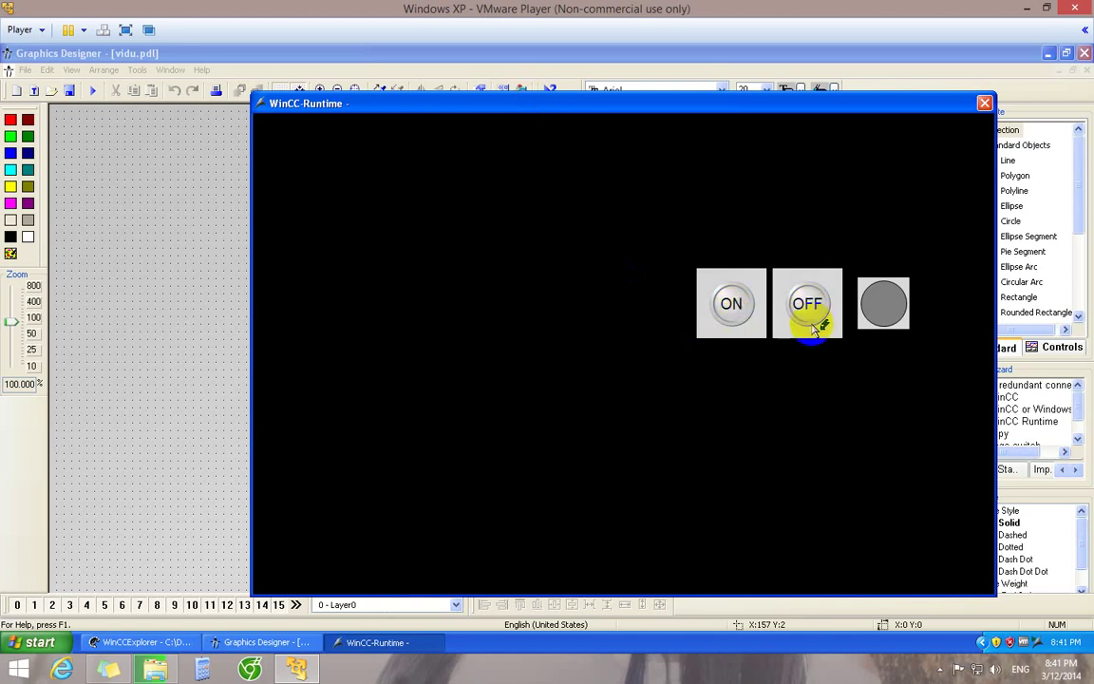
pyautogui.click(893, 305)
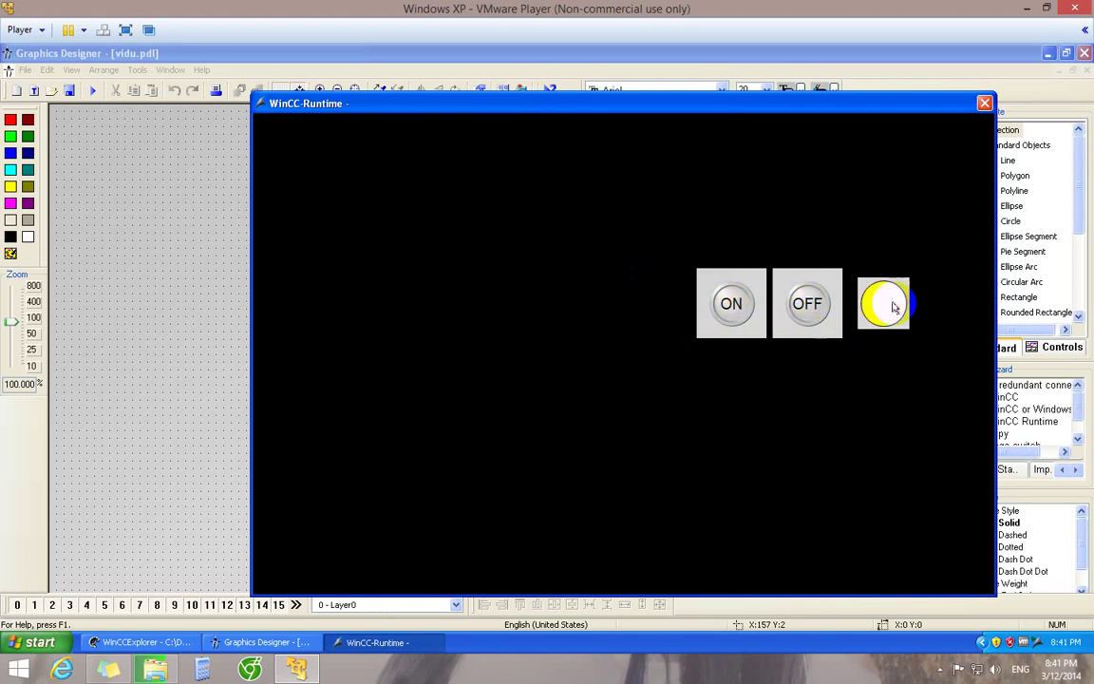
pyautogui.click(806, 304)
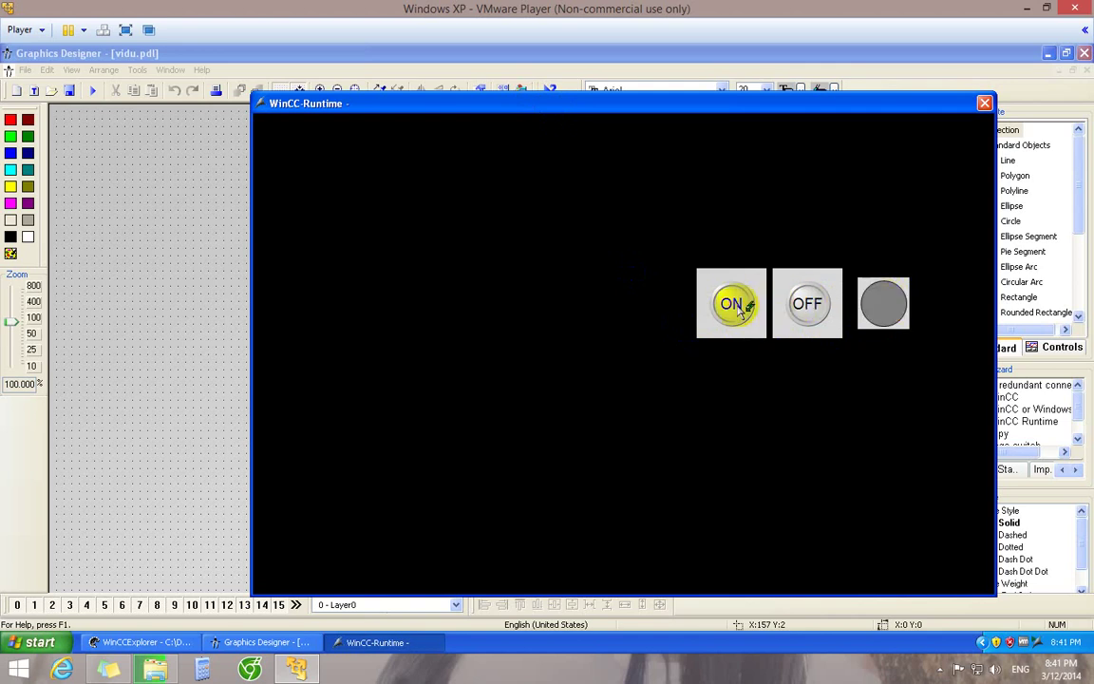
pyautogui.click(733, 306)
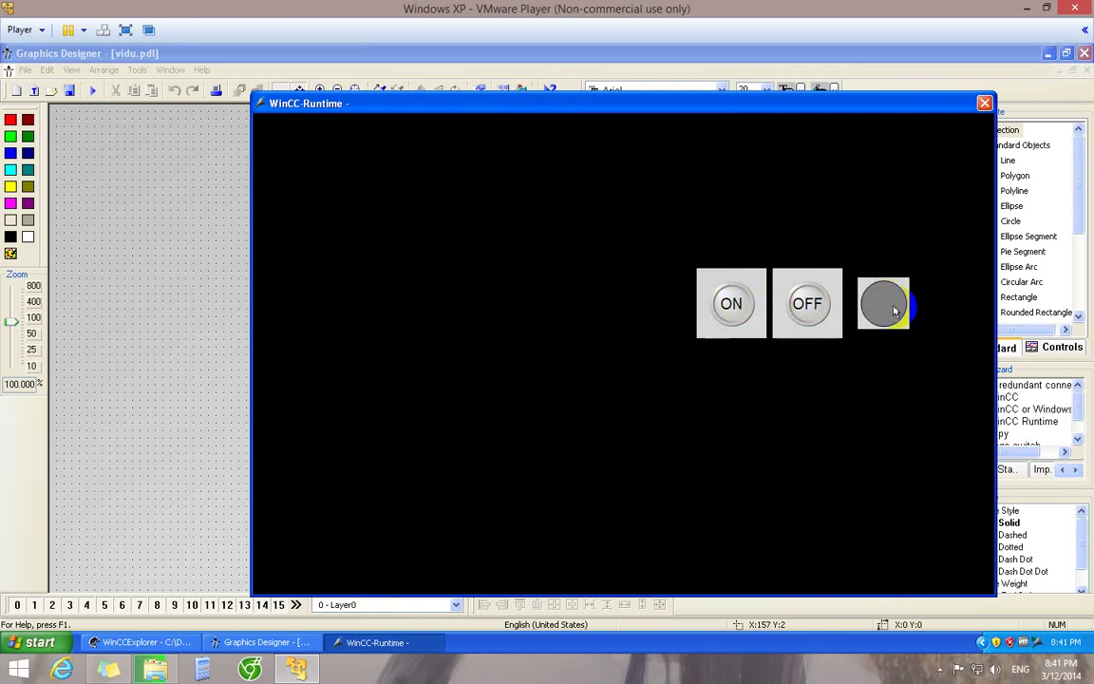
pyautogui.click(892, 309)
pyautogui.click(812, 307)
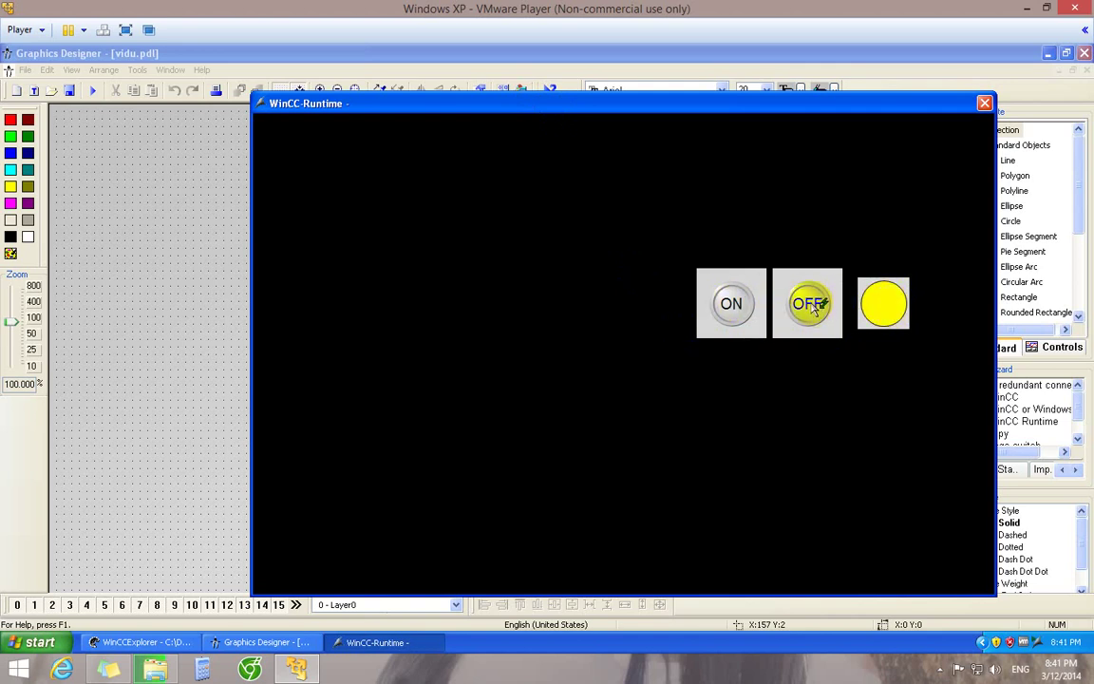
pyautogui.click(751, 317)
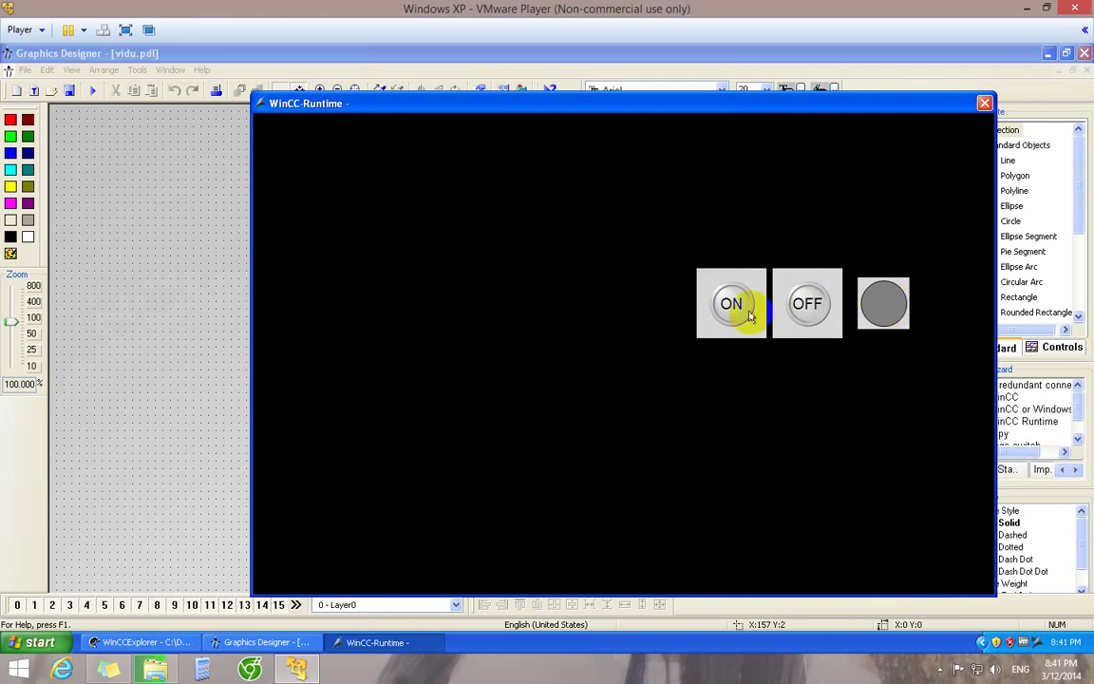
pyautogui.click(730, 306)
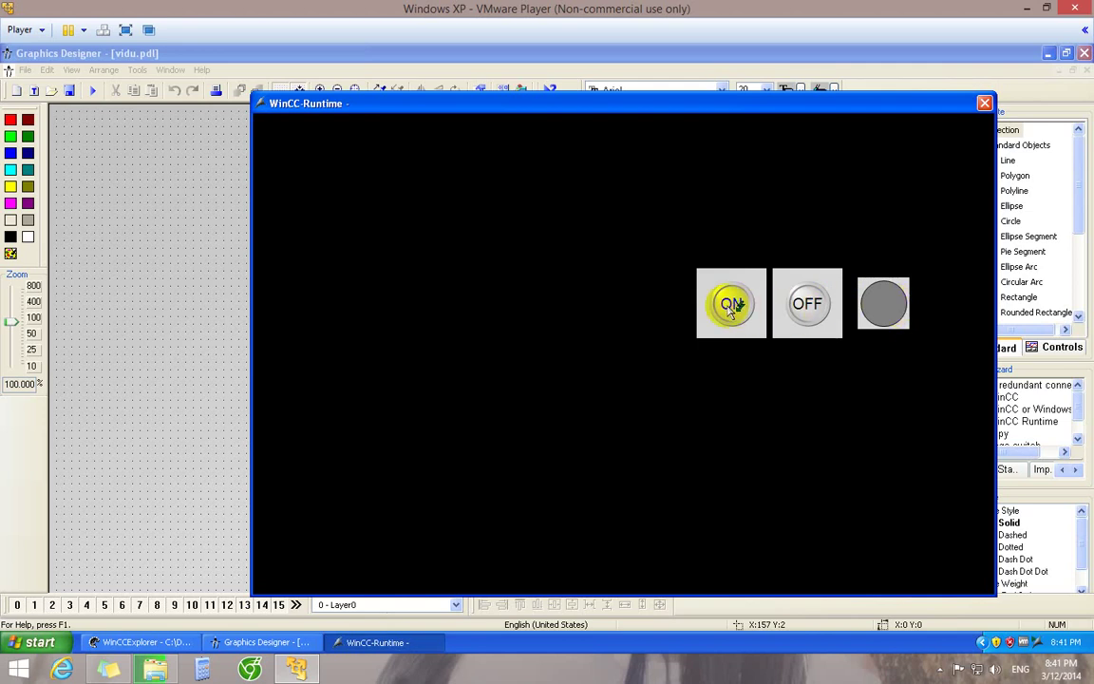
pyautogui.click(800, 306)
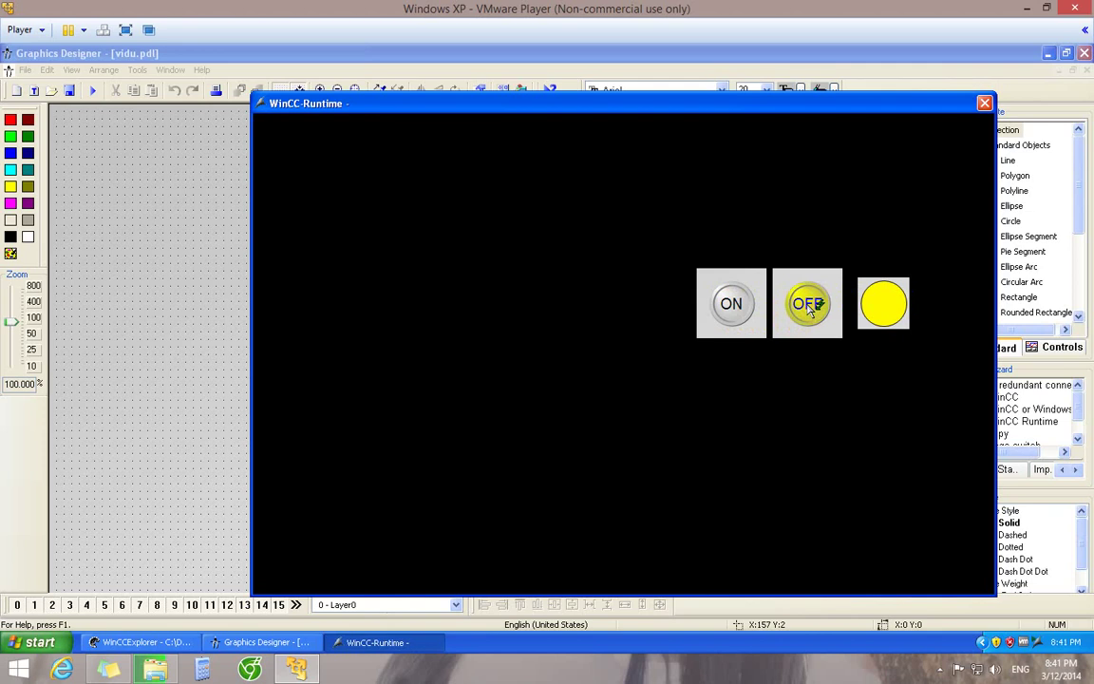
pyautogui.click(806, 306)
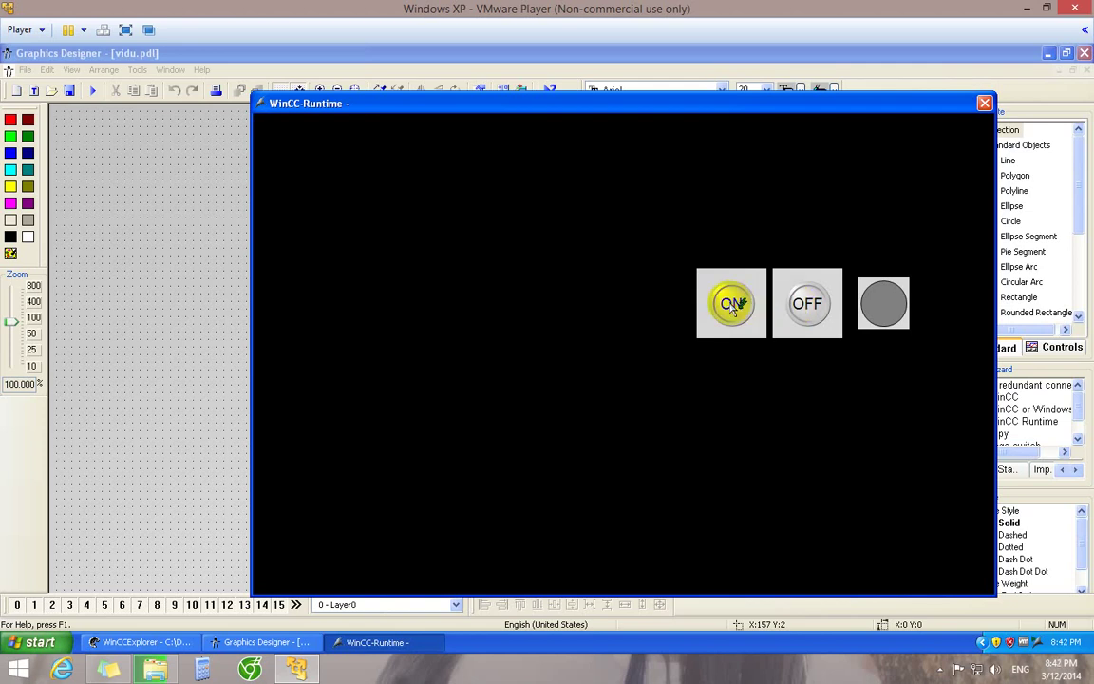
pyautogui.click(814, 306)
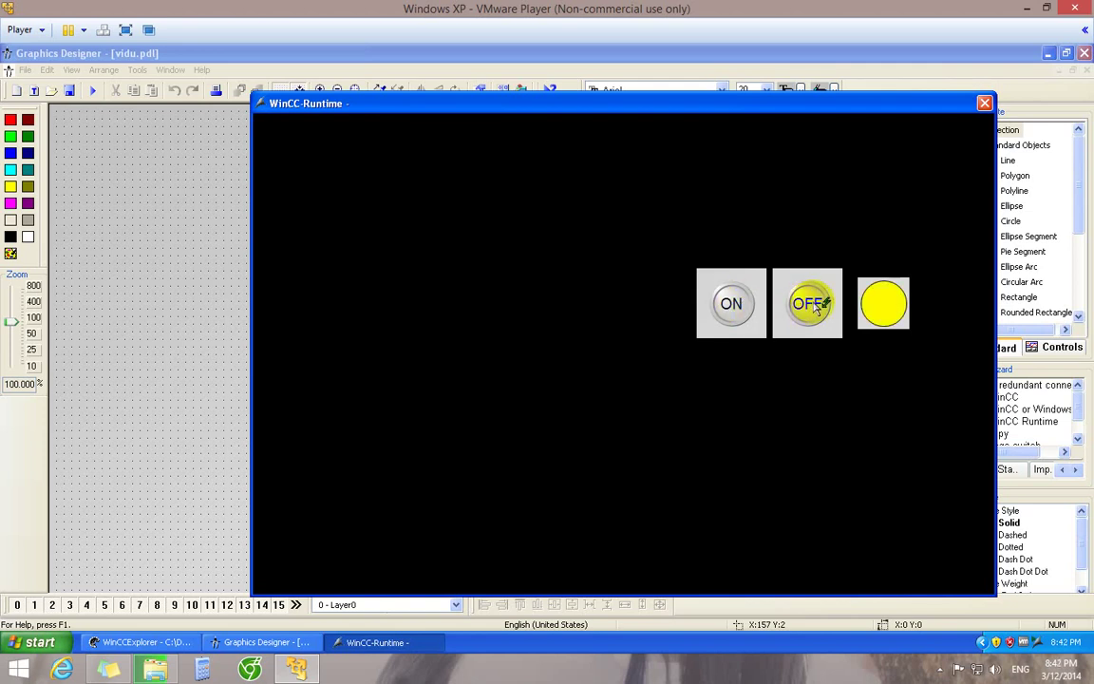
pyautogui.click(902, 290)
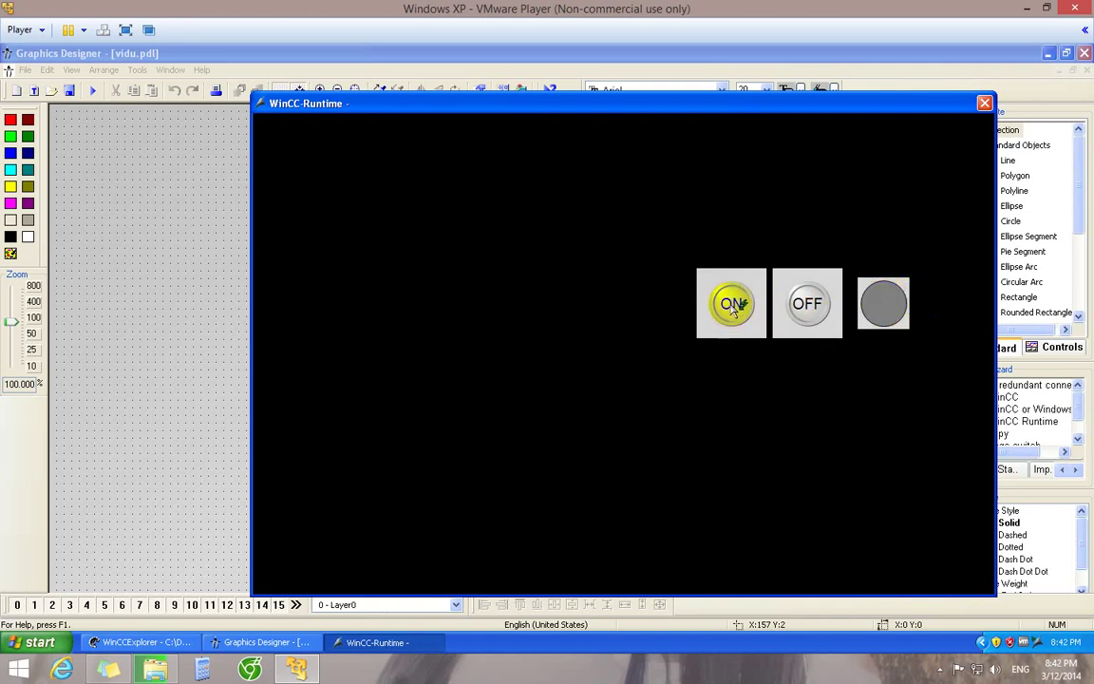
pyautogui.click(813, 306)
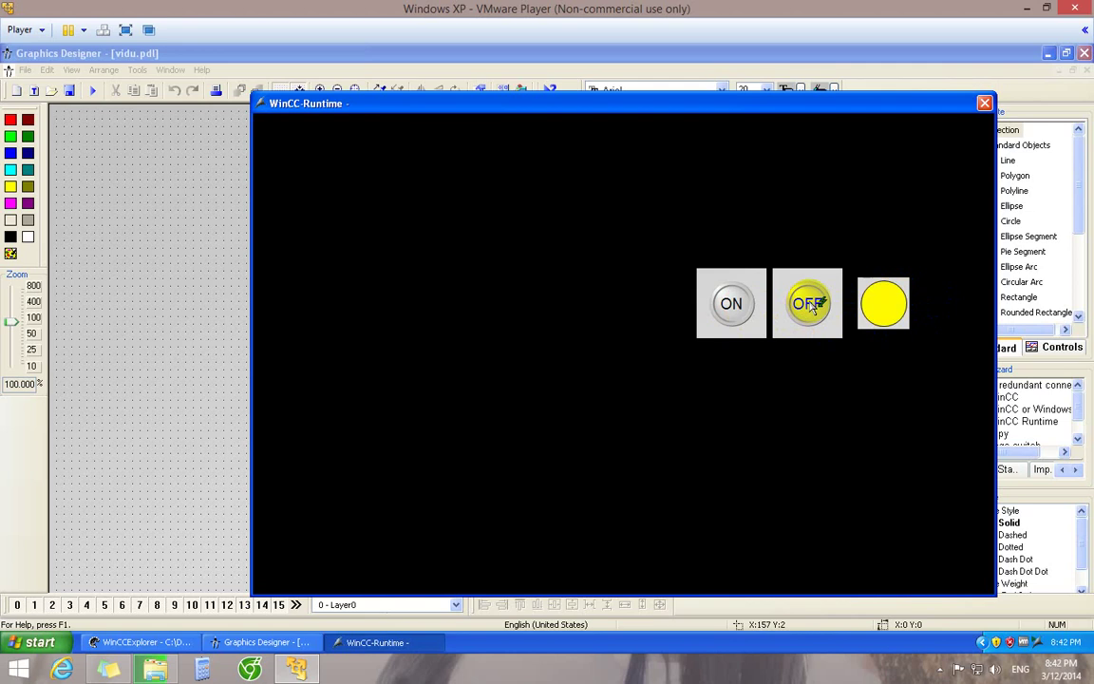
pyautogui.click(878, 319)
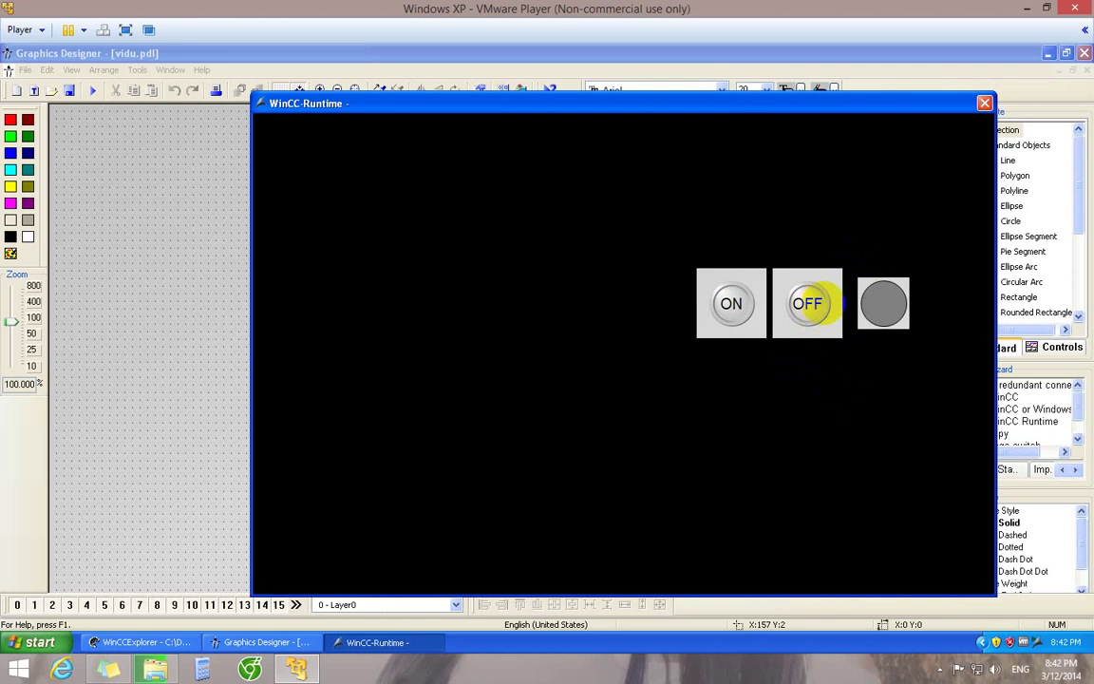
pyautogui.click(810, 267)
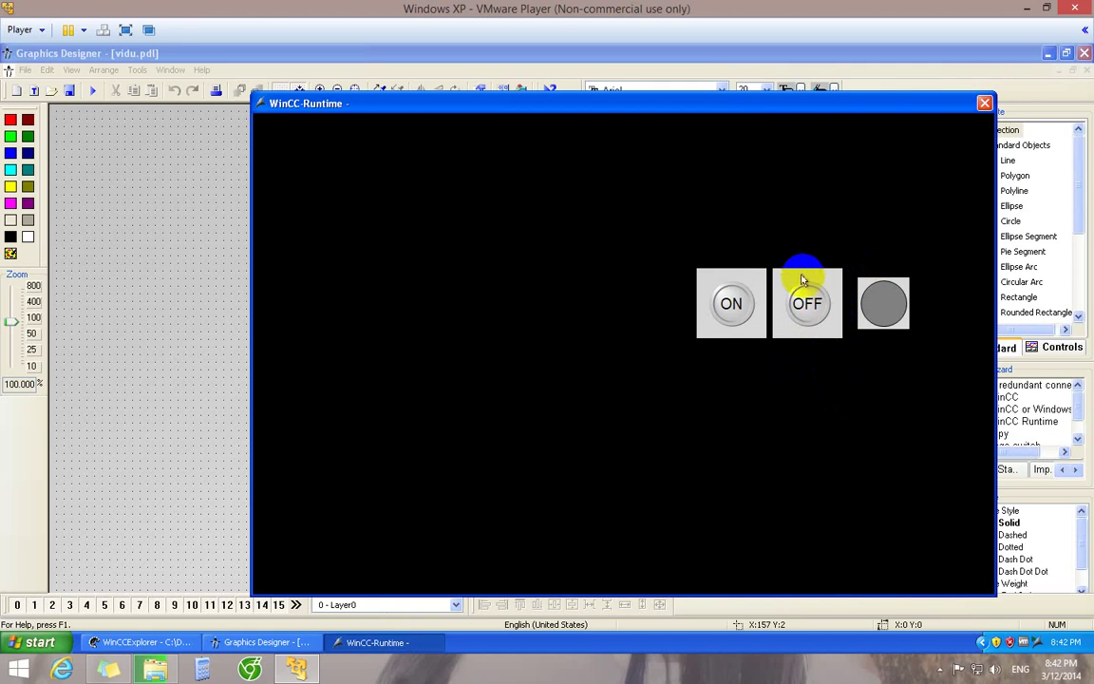
pyautogui.click(986, 103)
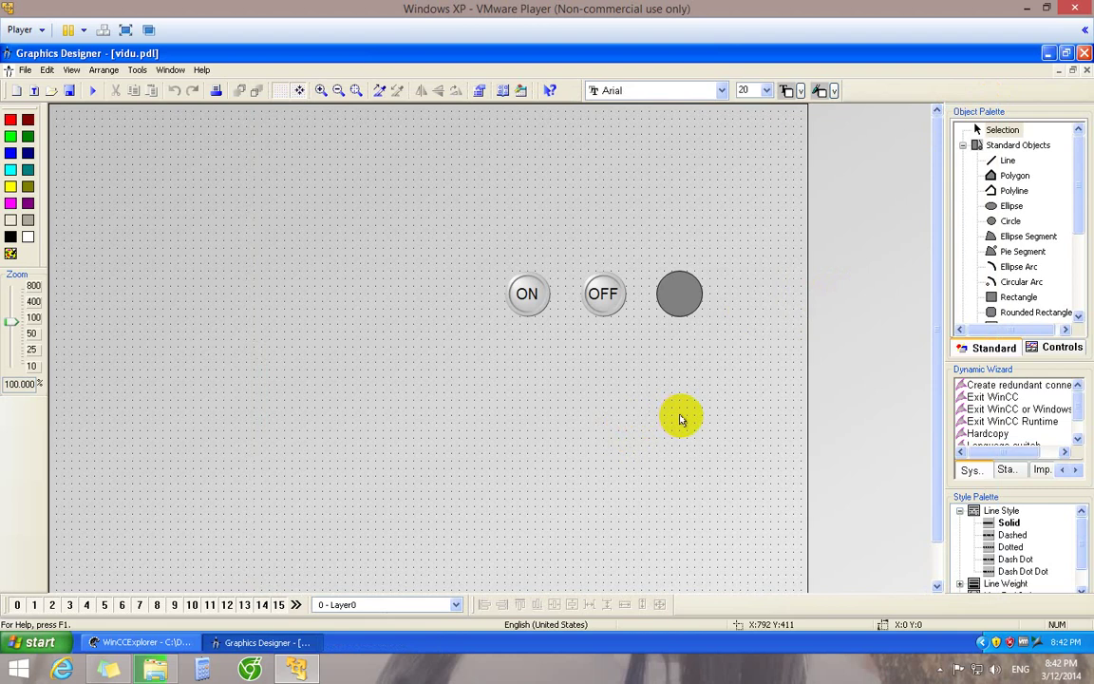
# - Add a small circle about 20 by 20 in size to the vidu.pdl picture, below the existing DEN_1 lamp circle
pyautogui.click(997, 221)
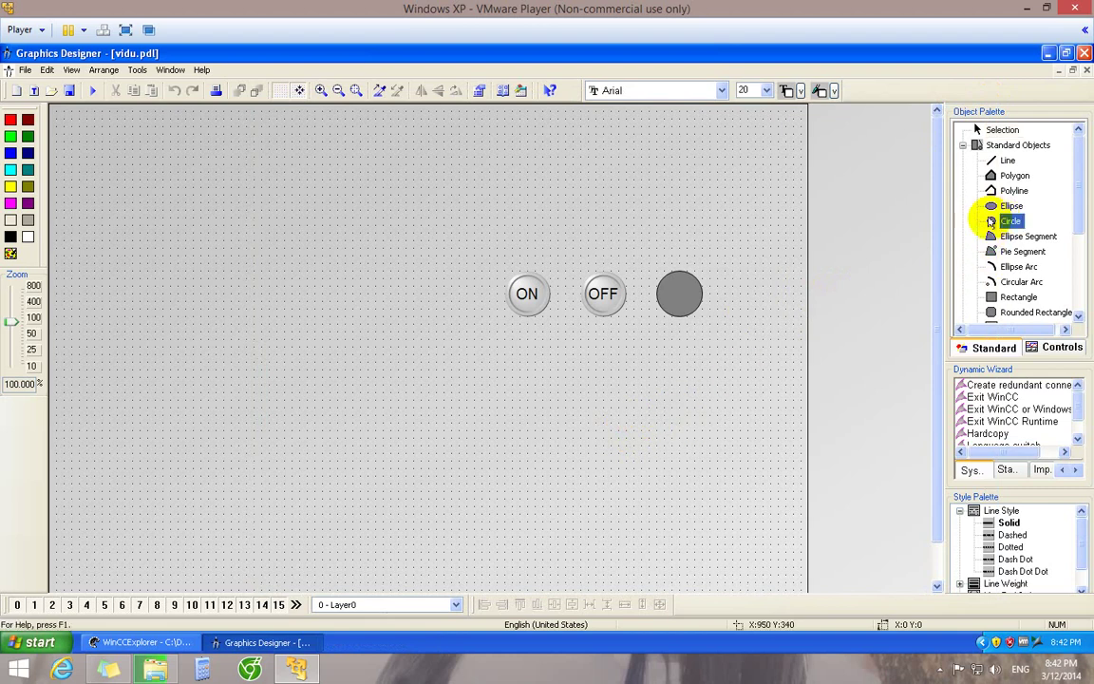
pyautogui.click(680, 355)
pyautogui.moveTo(680, 342); pyautogui.dragTo(699, 371)
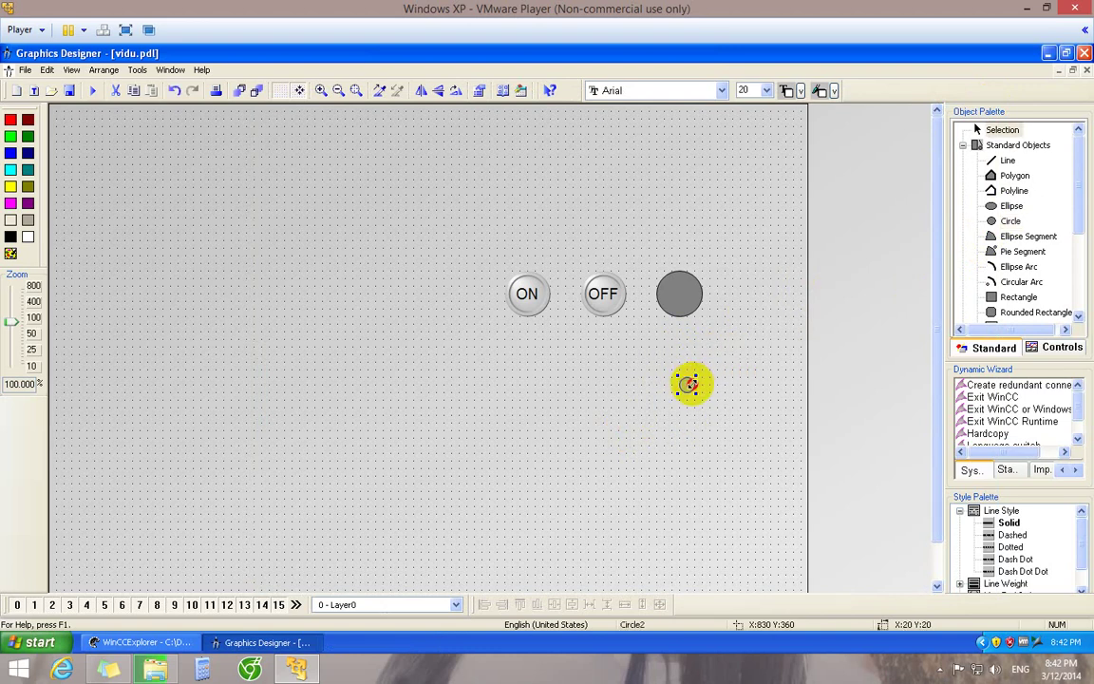
# - Draw a small polygon triangle about 10 by 20 in size, touching the small circle from above
pyautogui.click(712, 391)
pyautogui.click(715, 391)
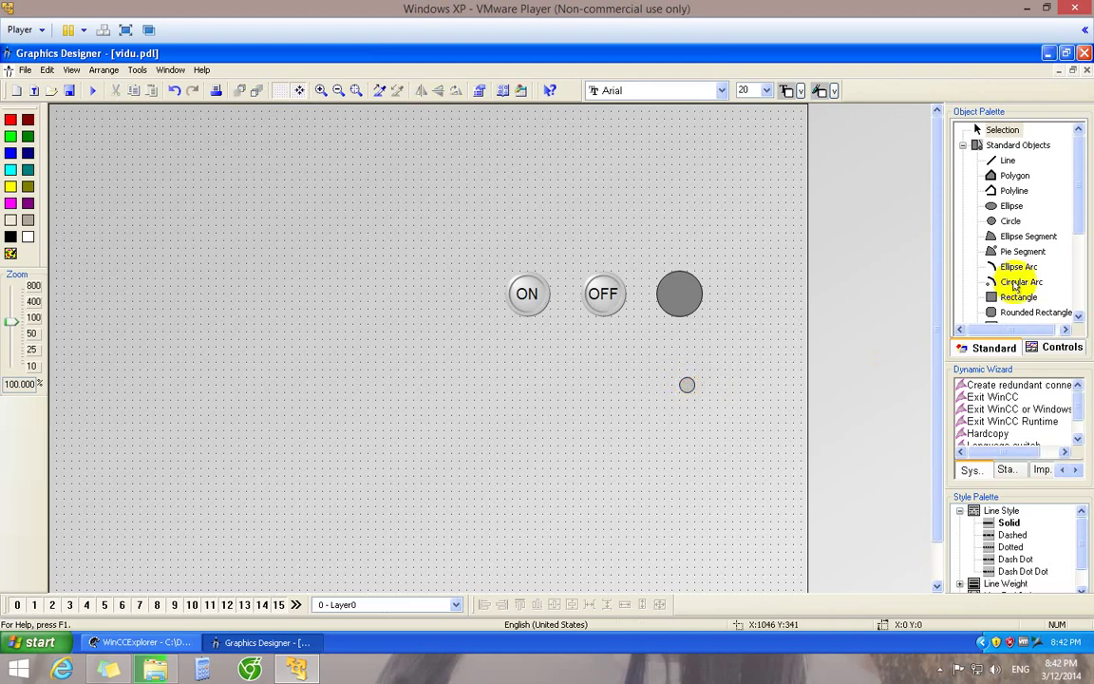
pyautogui.click(993, 180)
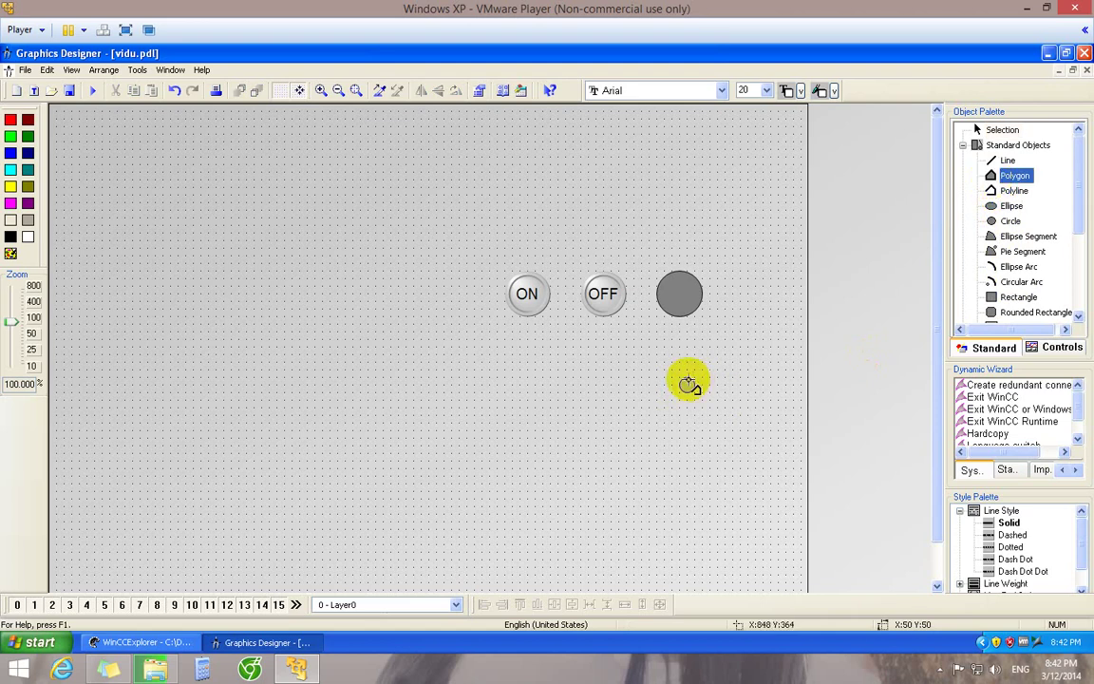
pyautogui.click(356, 90)
pyautogui.moveTo(479, 222); pyautogui.dragTo(837, 488)
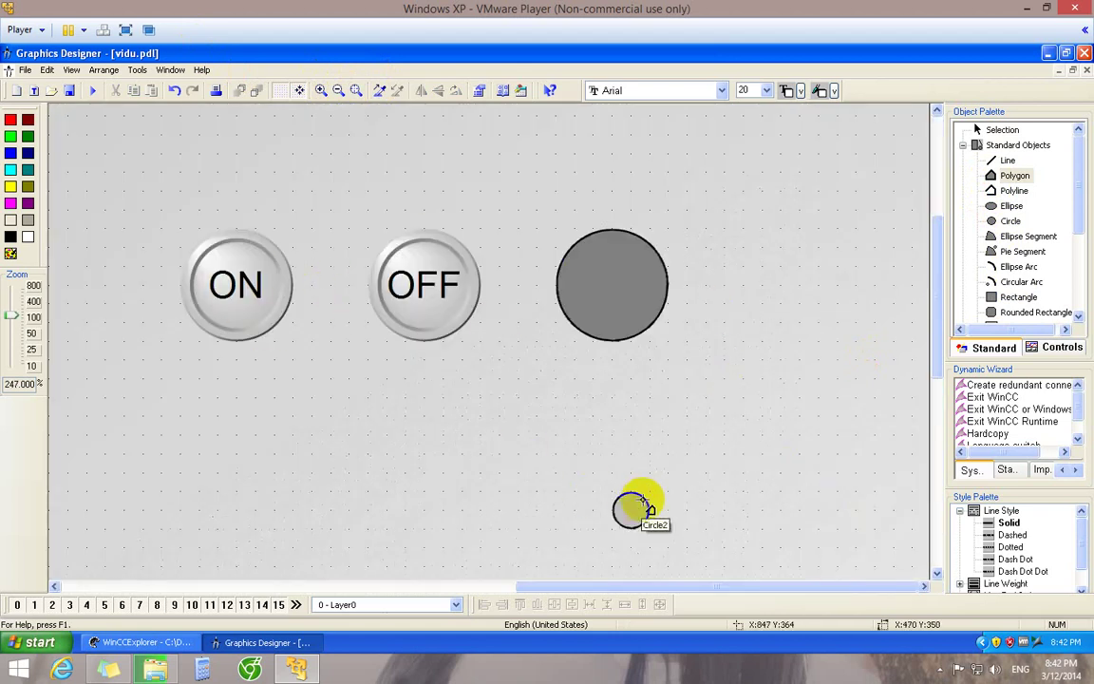
pyautogui.moveTo(941, 305); pyautogui.dragTo(947, 335)
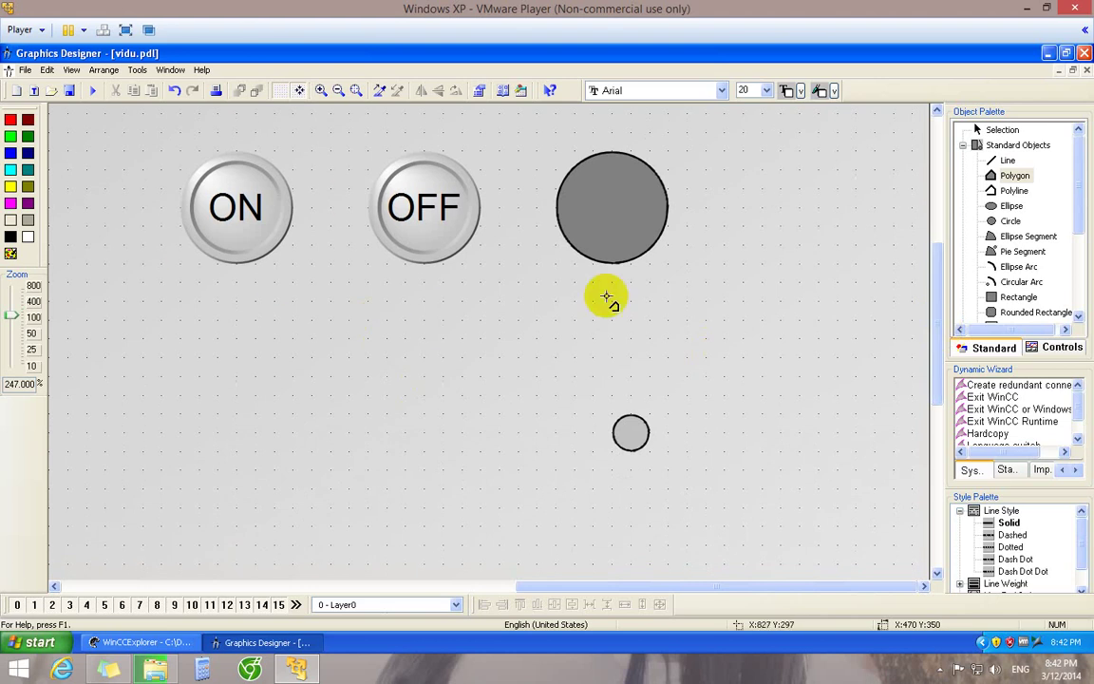
pyautogui.click(629, 379)
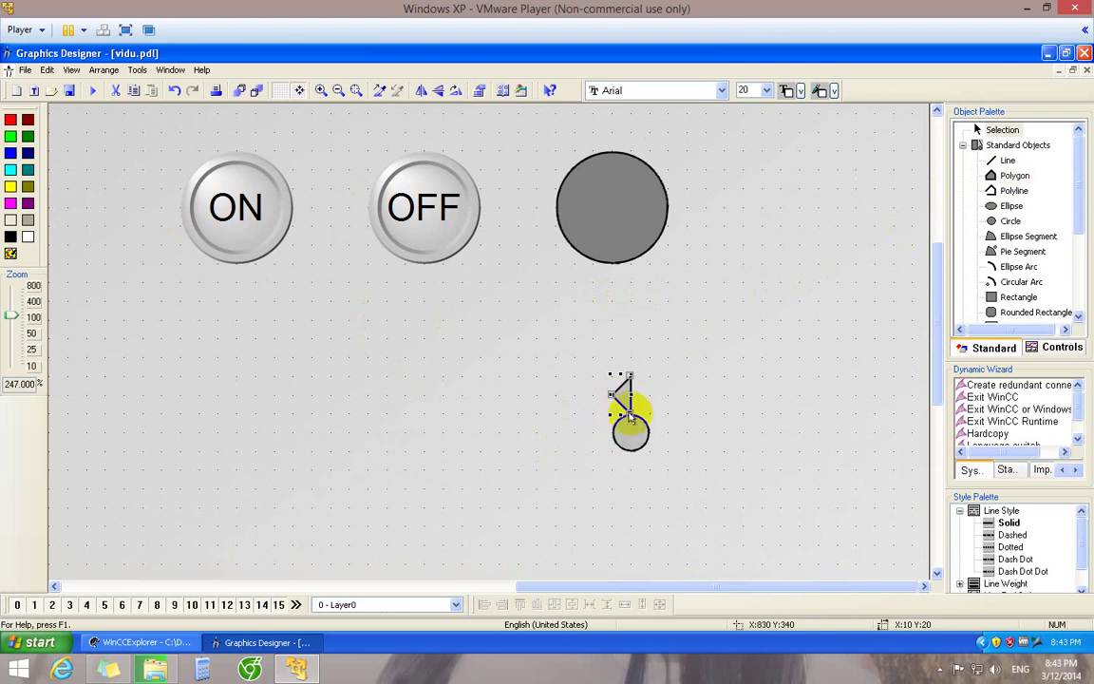
# - Draw a second polygon triangle about 20 by 10 in size, touching the left side of the small circle
pyautogui.click(1012, 176)
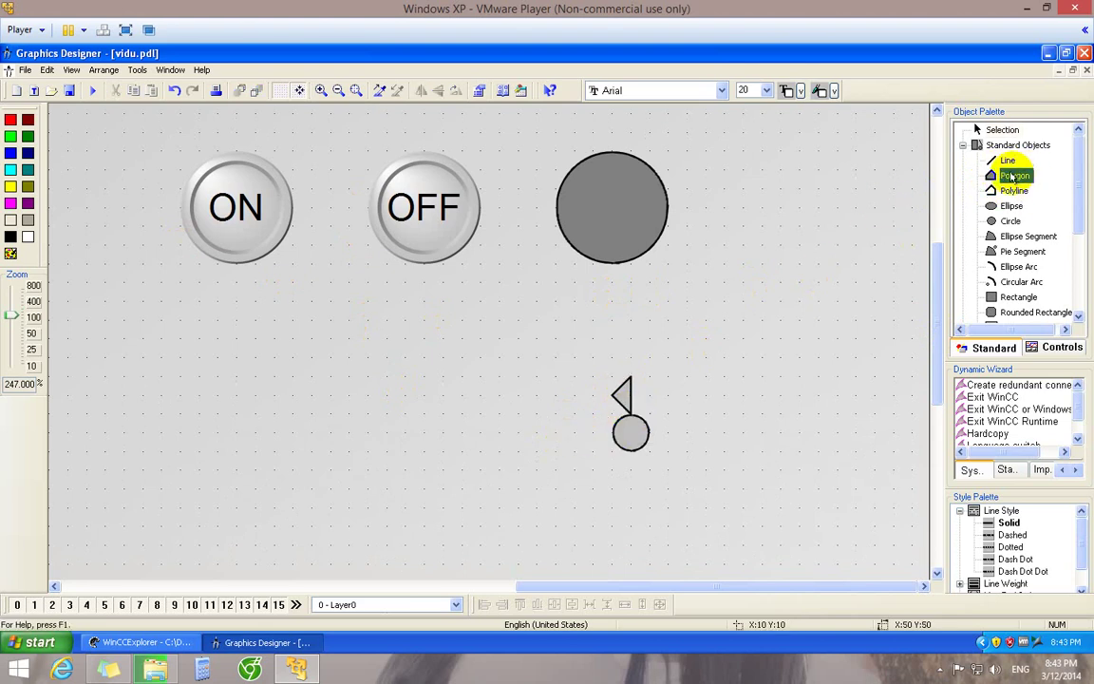
pyautogui.click(573, 433)
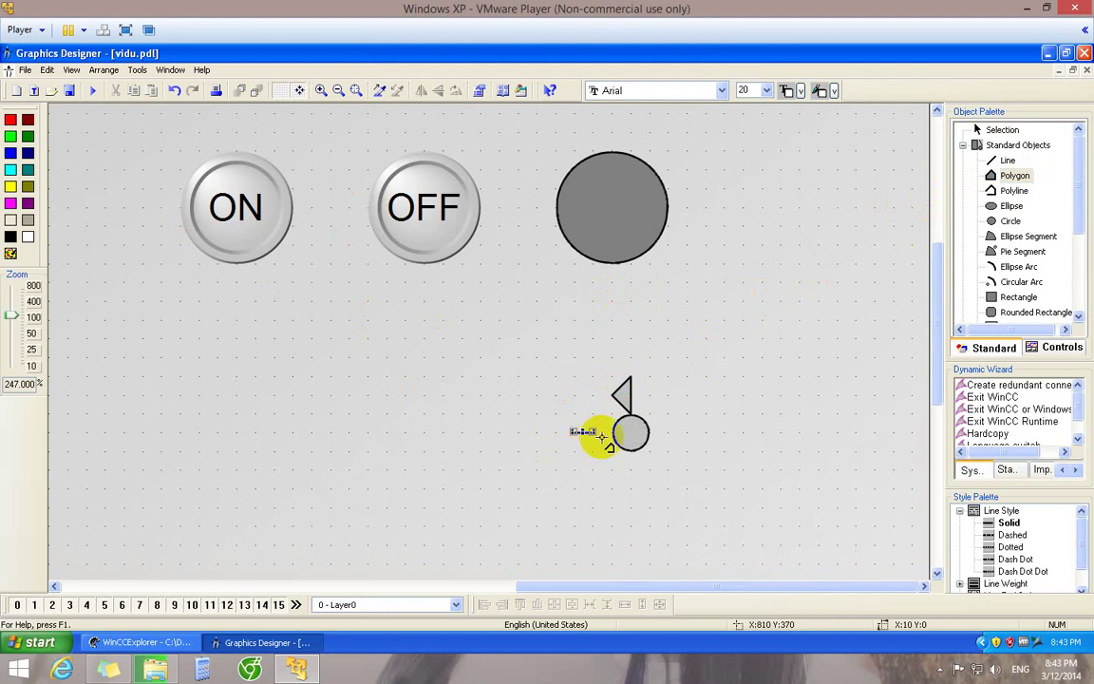
pyautogui.doubleClick(613, 432)
pyautogui.doubleClick(592, 450)
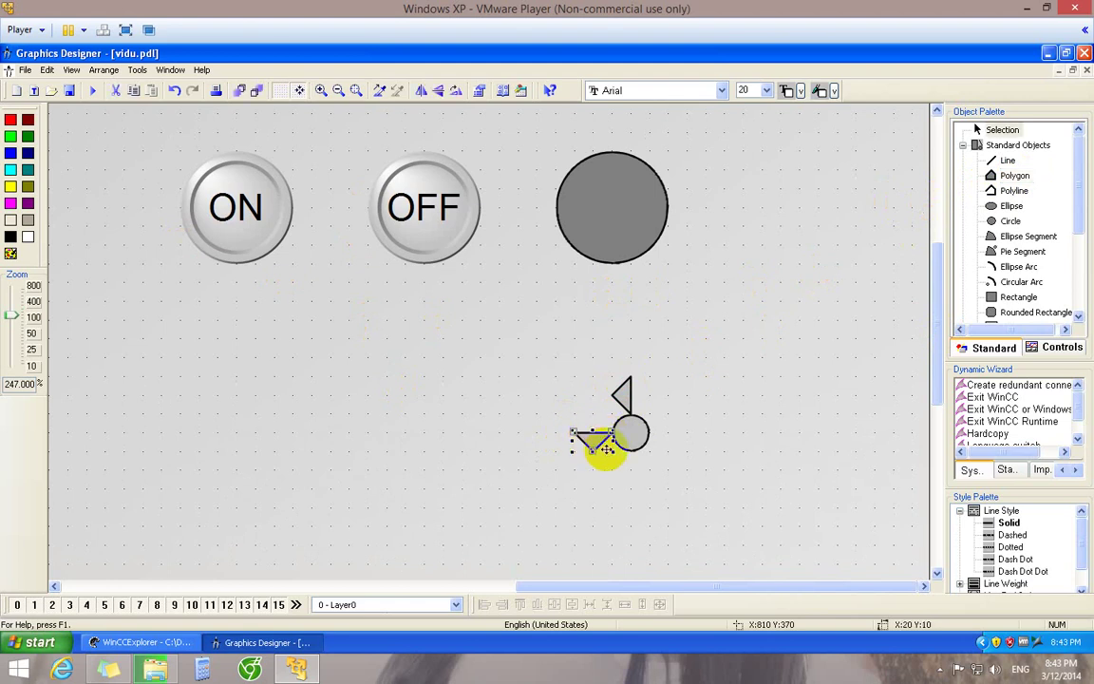
# - Draw two more polygon triangles, about 10 by 20 below the small circle and about 20 by 10 at its right side
pyautogui.click(1012, 176)
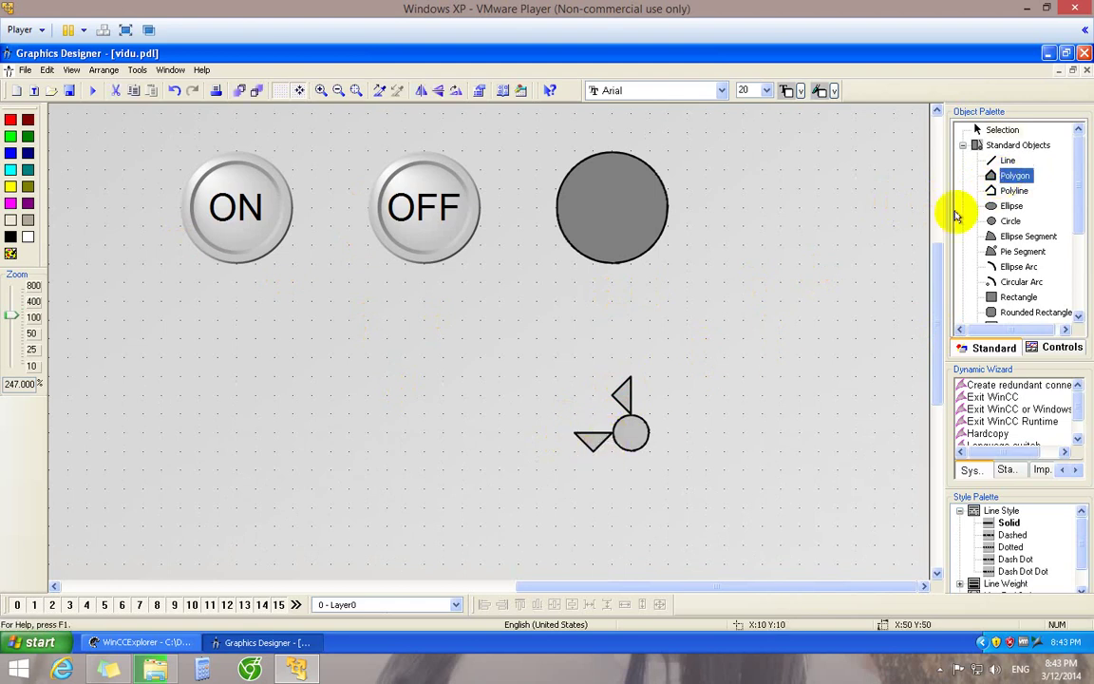
pyautogui.click(629, 489)
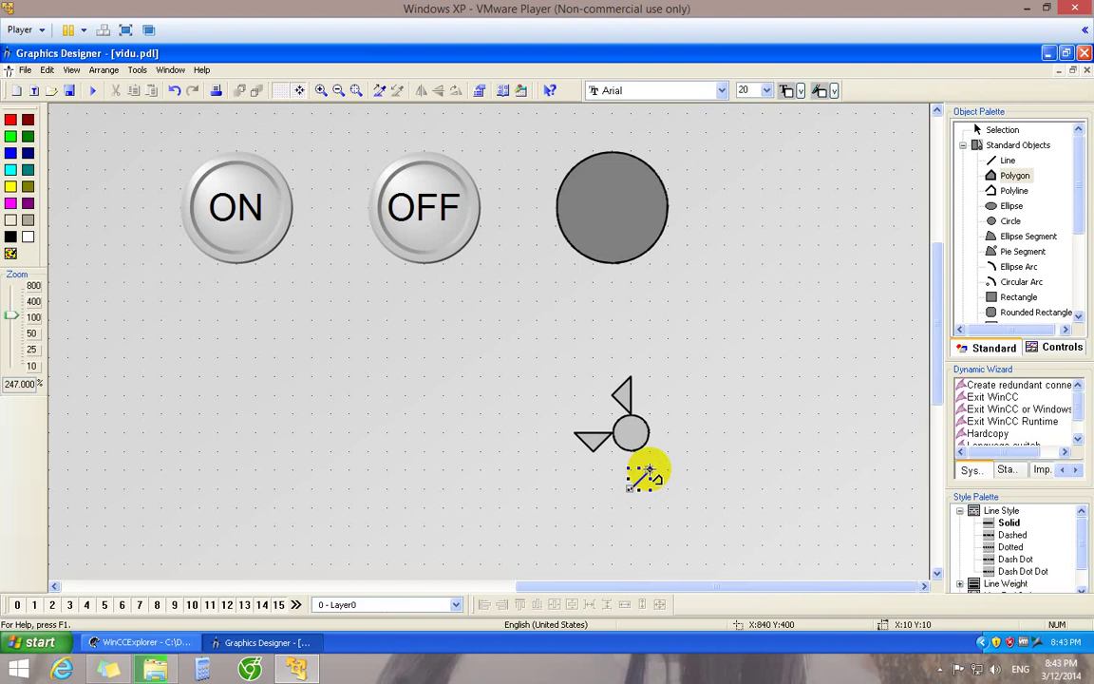
pyautogui.doubleClick(629, 450)
pyautogui.click(1012, 175)
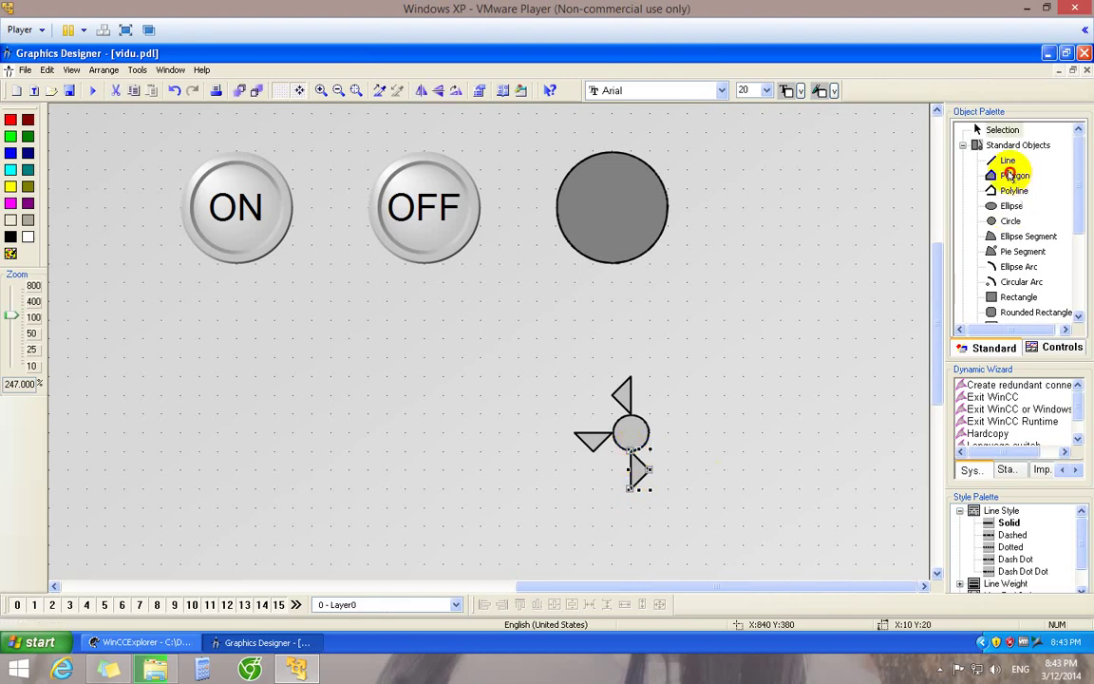
pyautogui.click(668, 415)
pyautogui.doubleClick(687, 432)
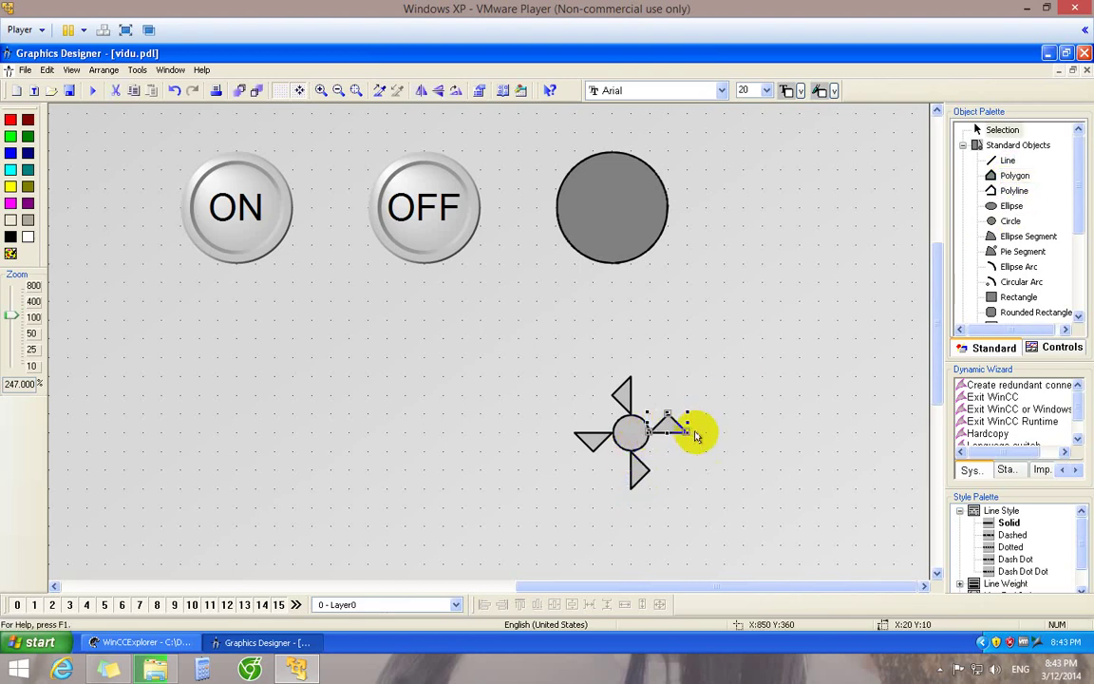
# - Select the small circle with its four surrounding triangles and combine them into one group
pyautogui.moveTo(543, 362); pyautogui.dragTo(701, 509)
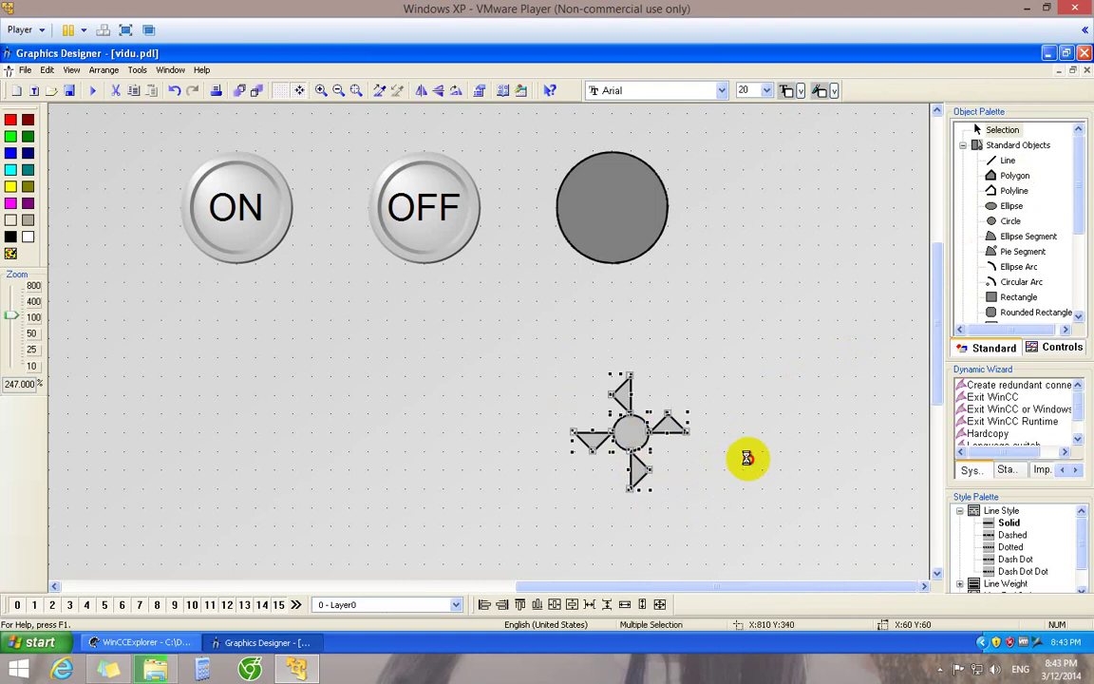
pyautogui.click(563, 362)
pyautogui.moveTo(548, 350); pyautogui.dragTo(709, 508)
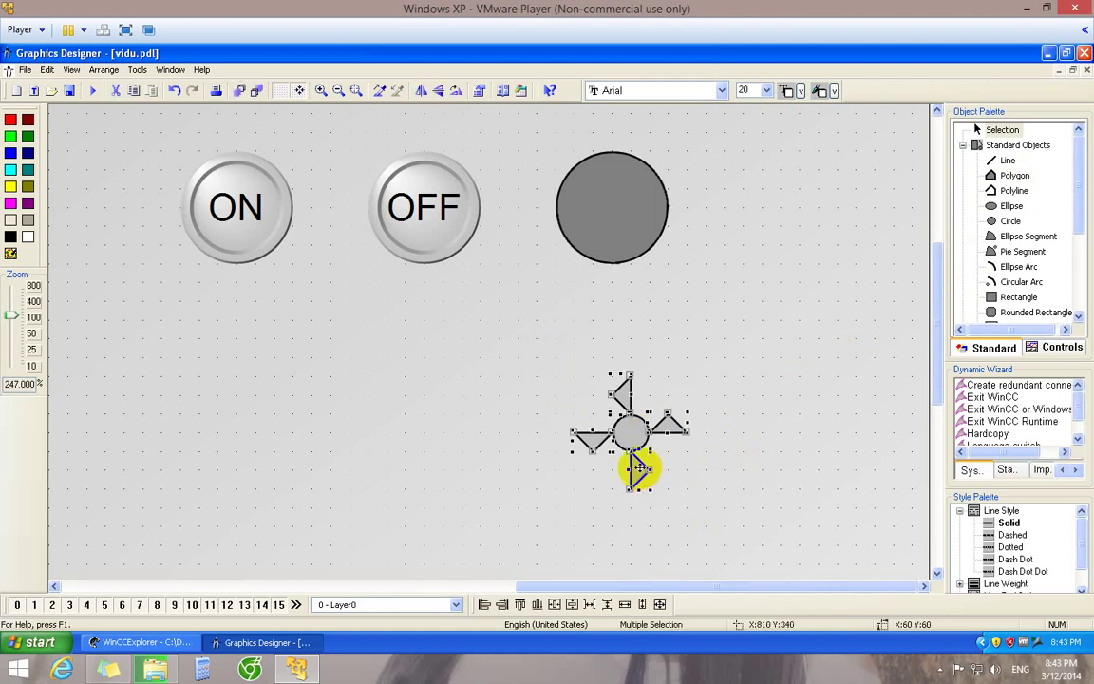
pyautogui.rightClick(635, 465)
pyautogui.moveTo(752, 565)
pyautogui.click(804, 563)
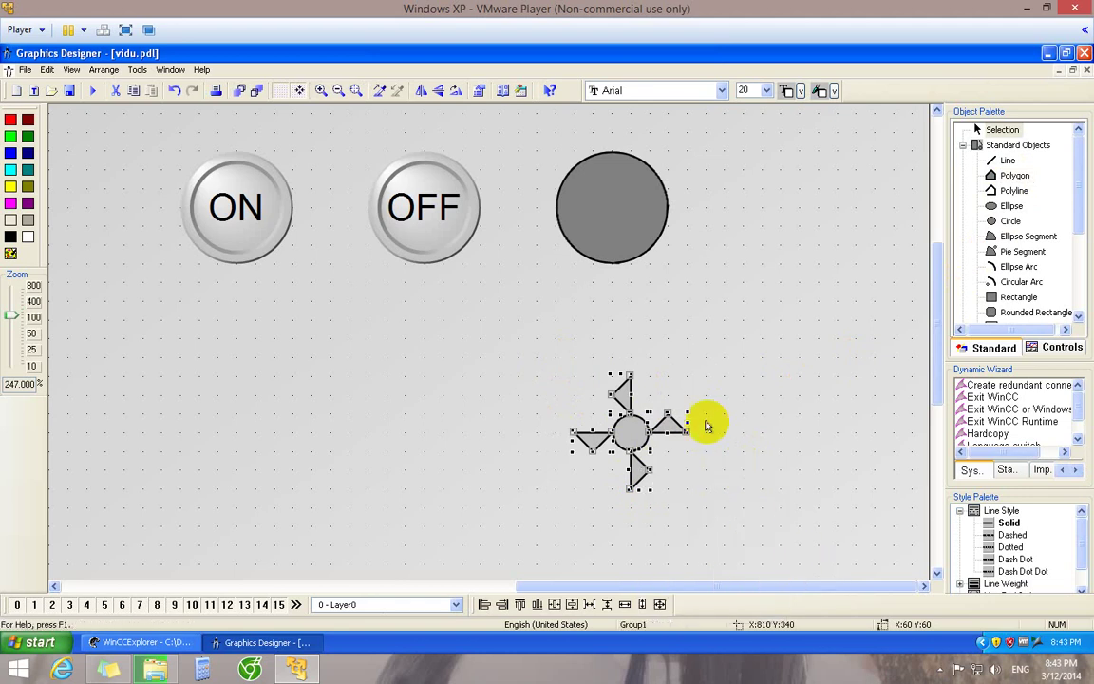
# - Open the fan group's object properties and set its Global color scheme effect to No
pyautogui.rightClick(616, 430)
pyautogui.click(656, 578)
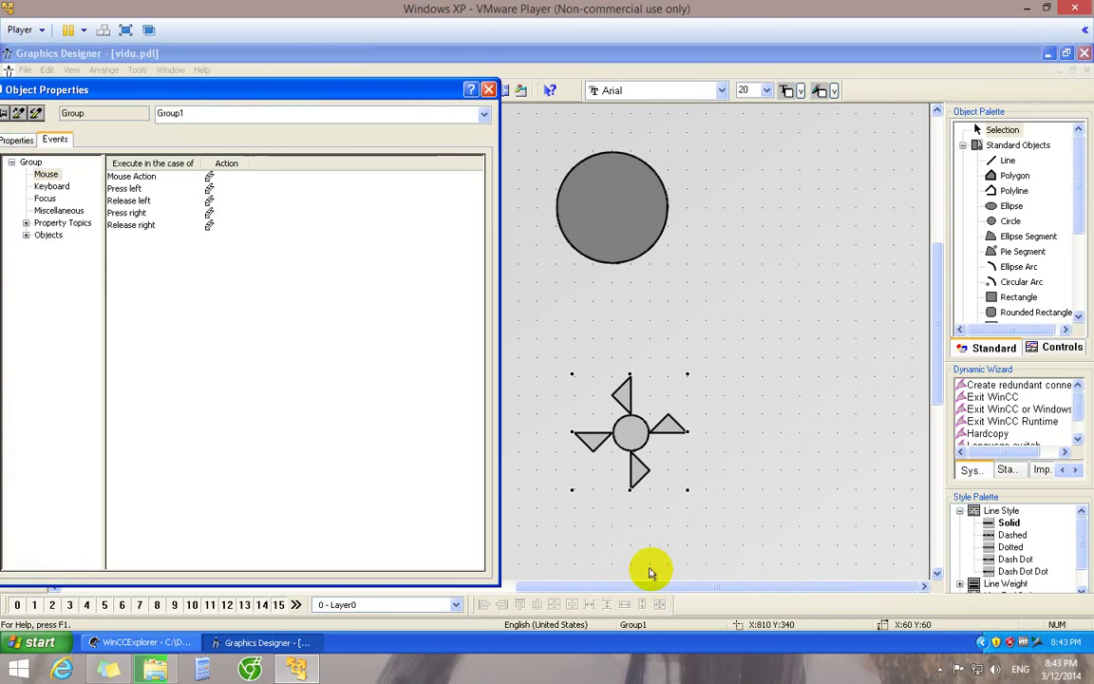
pyautogui.click(255, 98)
pyautogui.moveTo(255, 98)
pyautogui.mouseDown()
pyautogui.moveTo(320, 90)
pyautogui.moveTo(257, 91)
pyautogui.mouseUp()
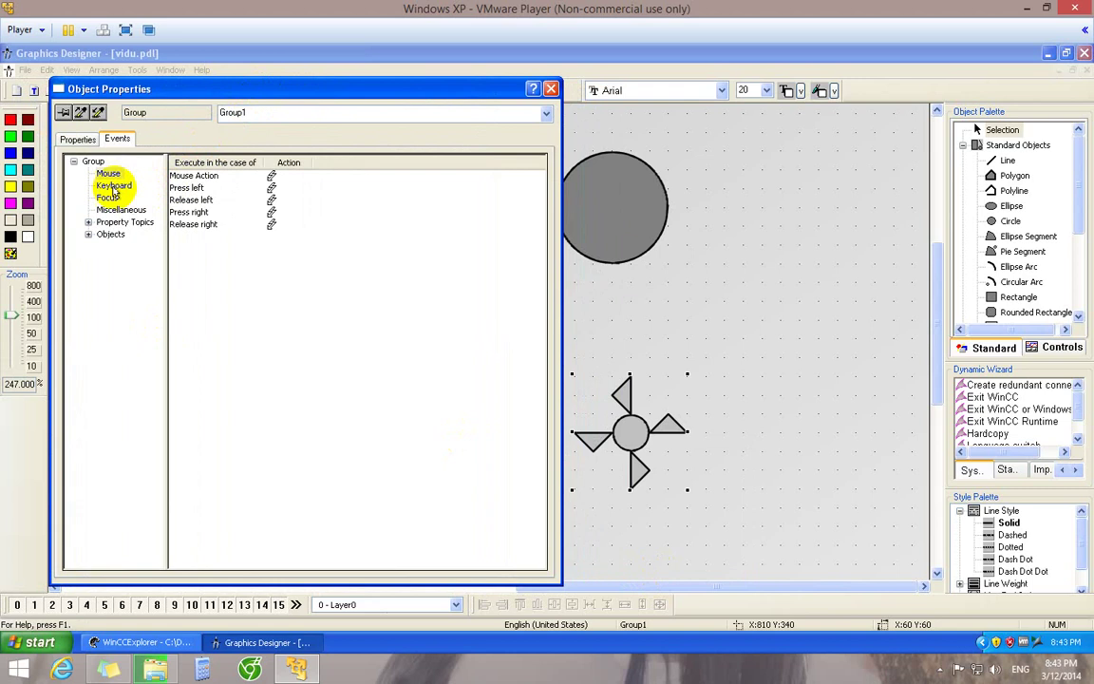
pyautogui.click(76, 141)
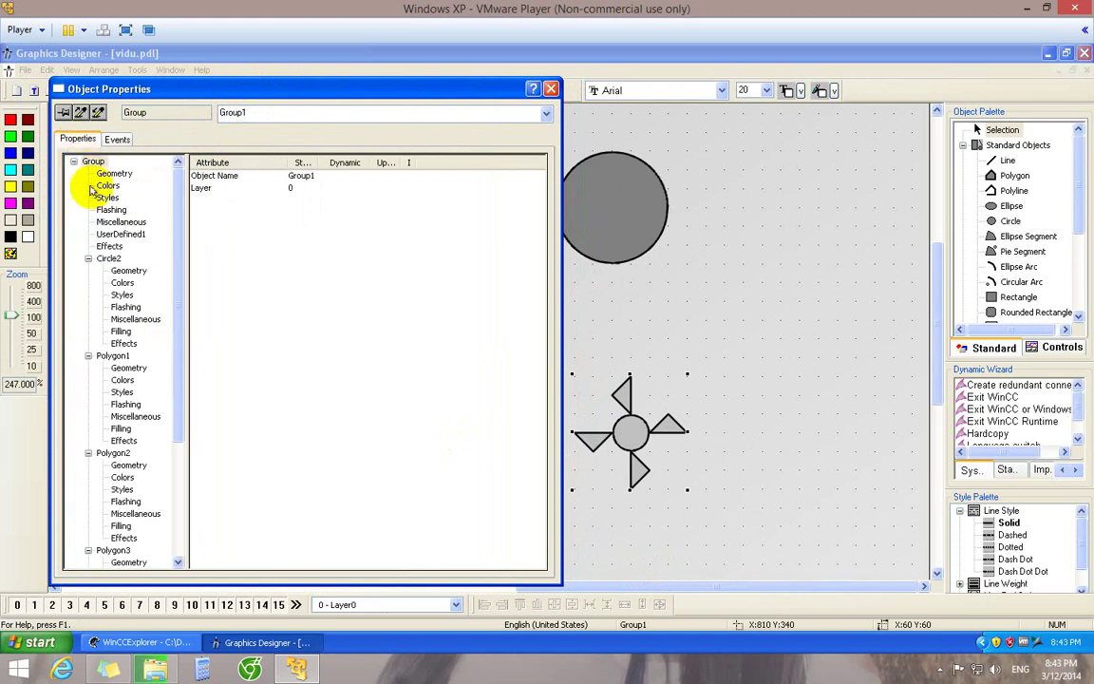
pyautogui.click(110, 246)
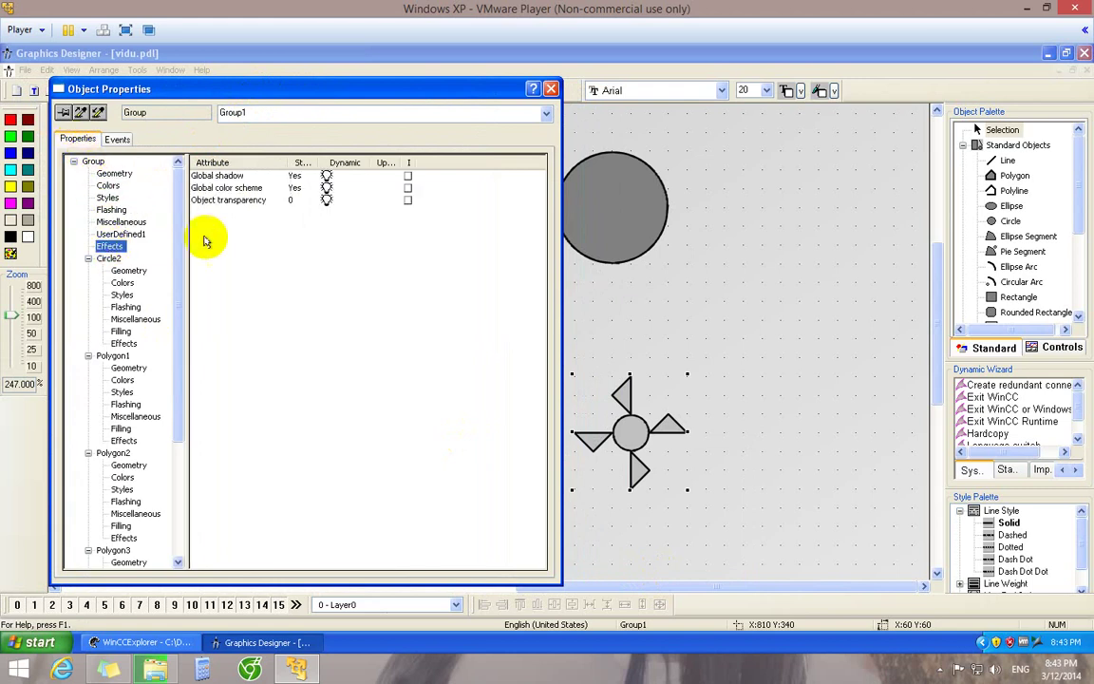
pyautogui.doubleClick(295, 189)
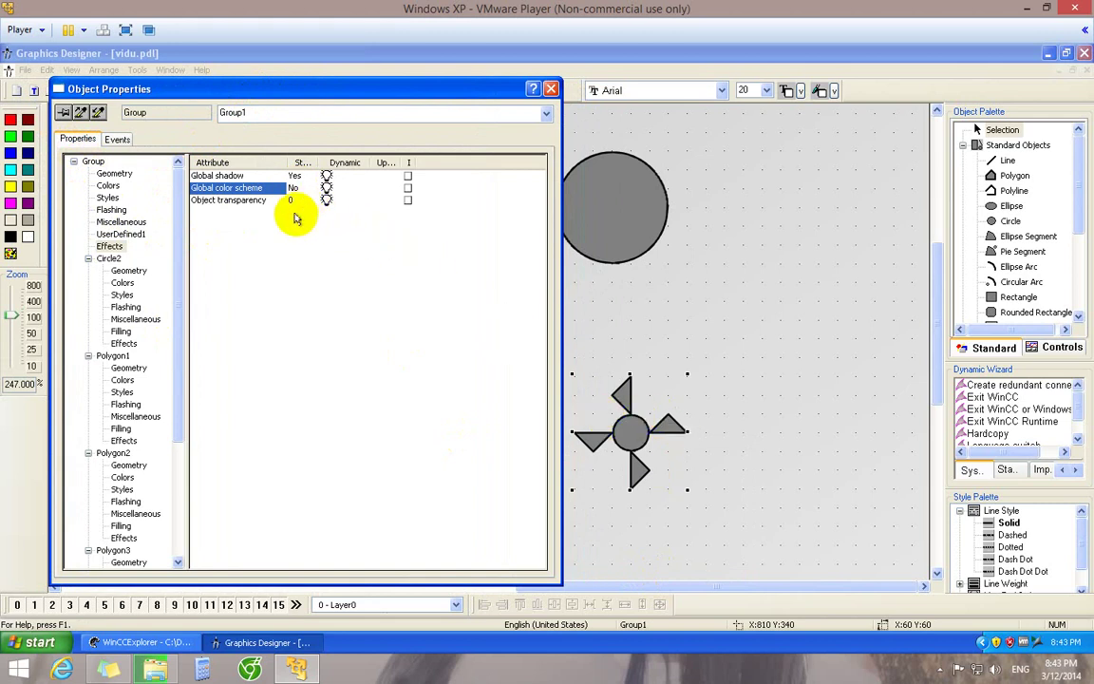
# - Set the fan group's Background Color to orange
pyautogui.click(109, 185)
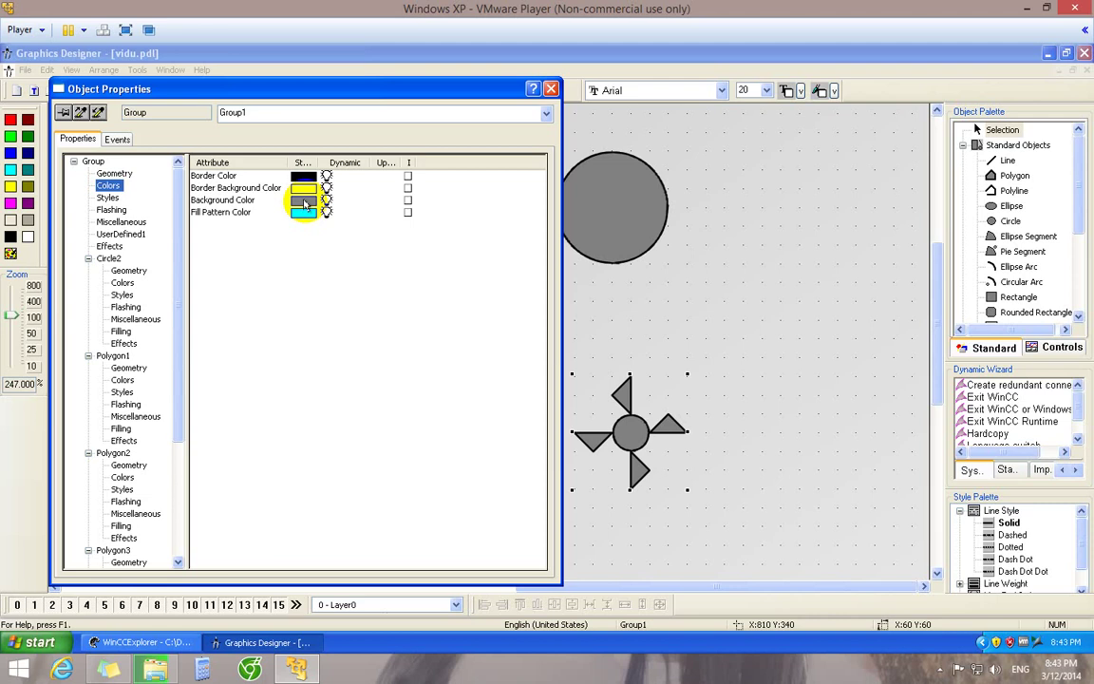
pyautogui.doubleClick(304, 205)
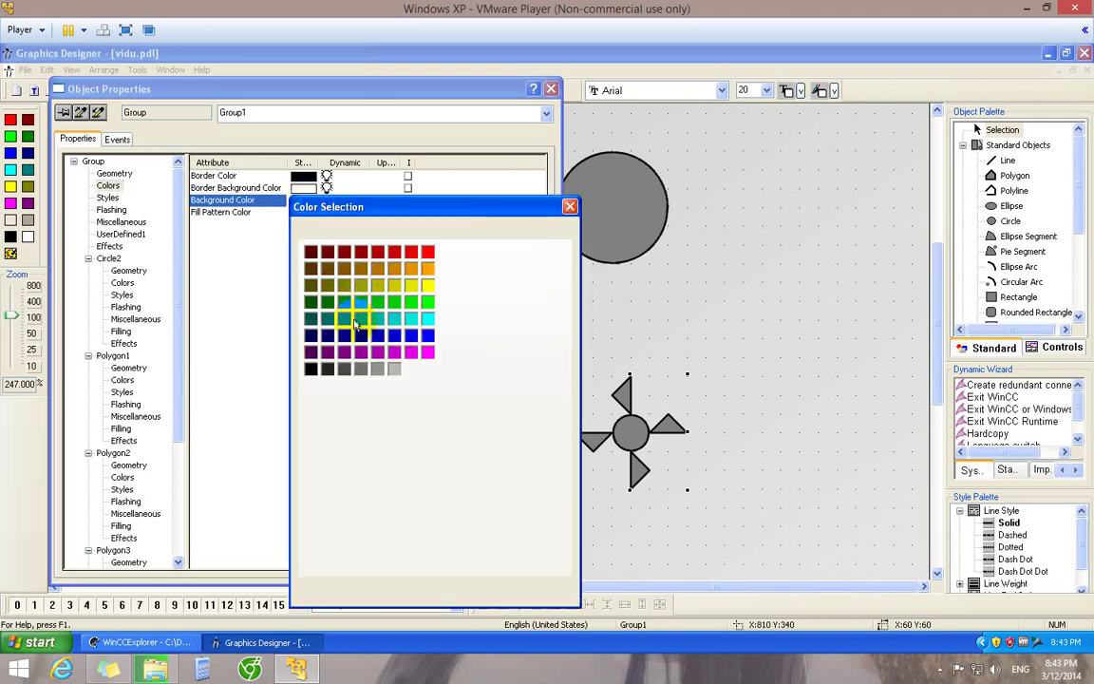
pyautogui.click(393, 268)
pyautogui.click(484, 591)
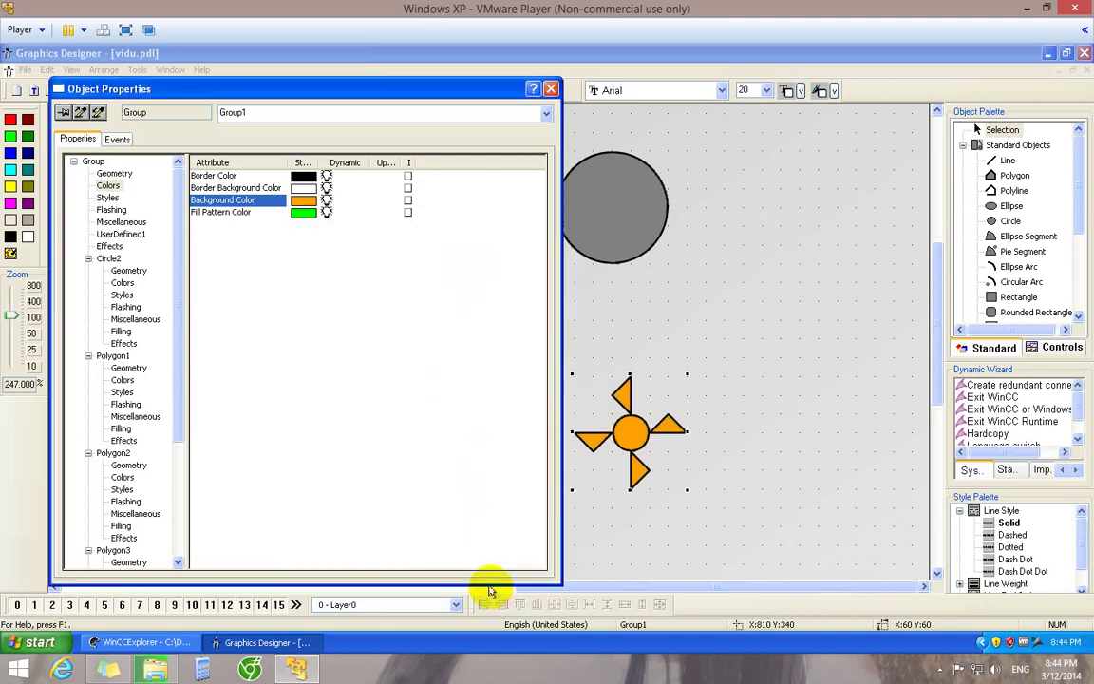
# - Set the fan group's Background Color to teal
pyautogui.click(301, 204)
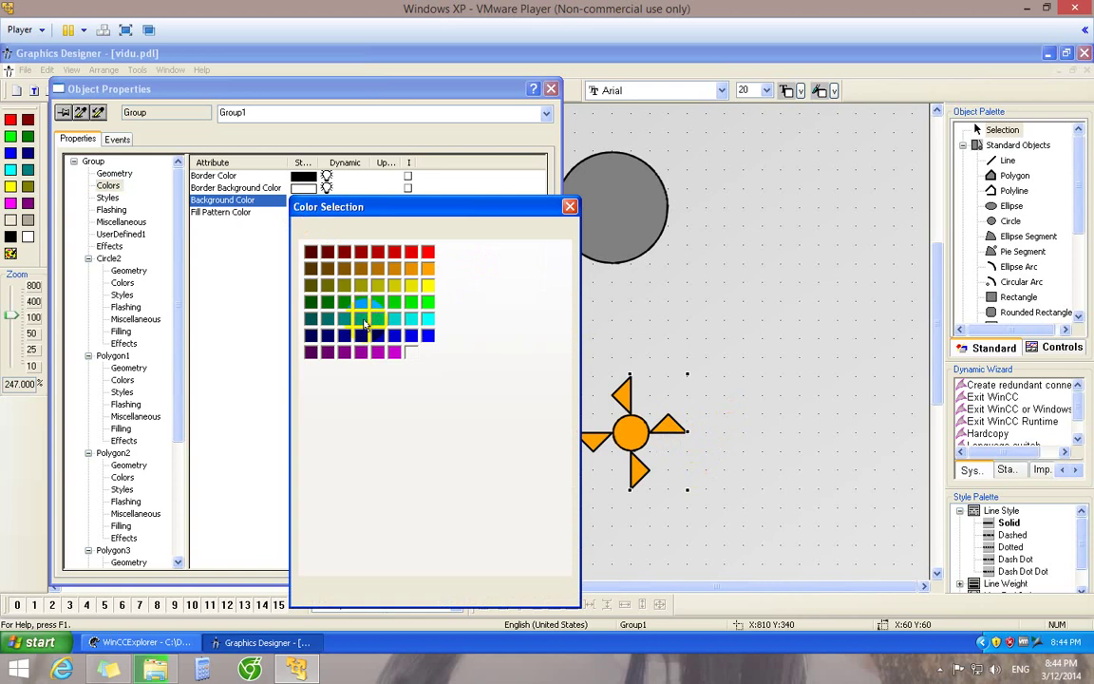
pyautogui.click(361, 320)
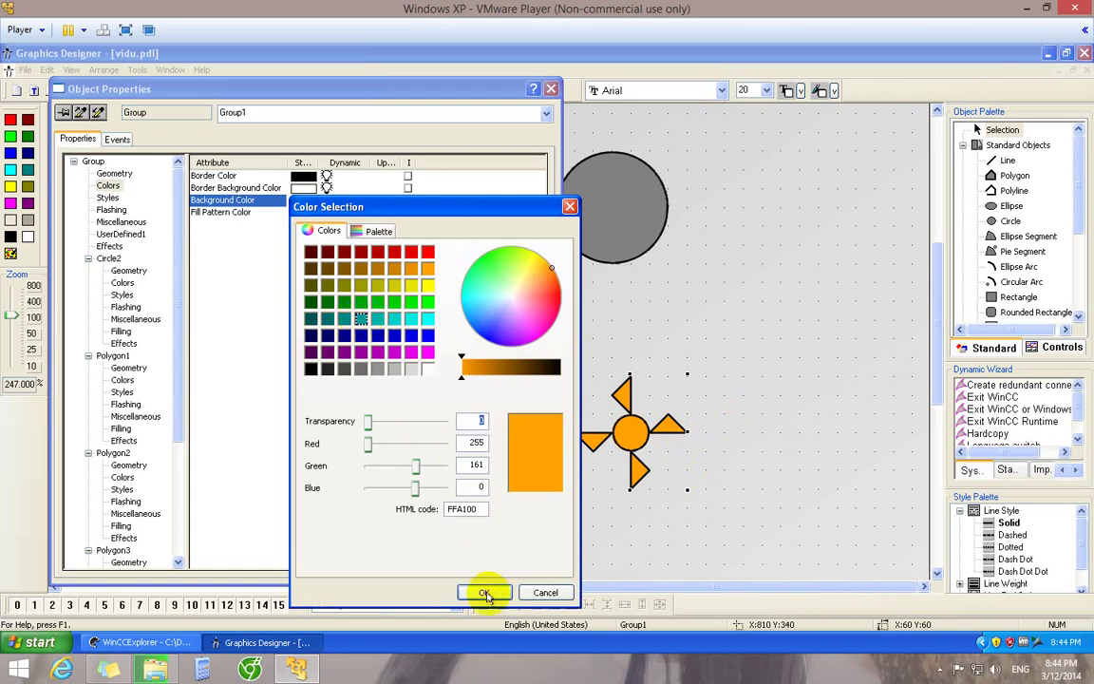
pyautogui.click(483, 592)
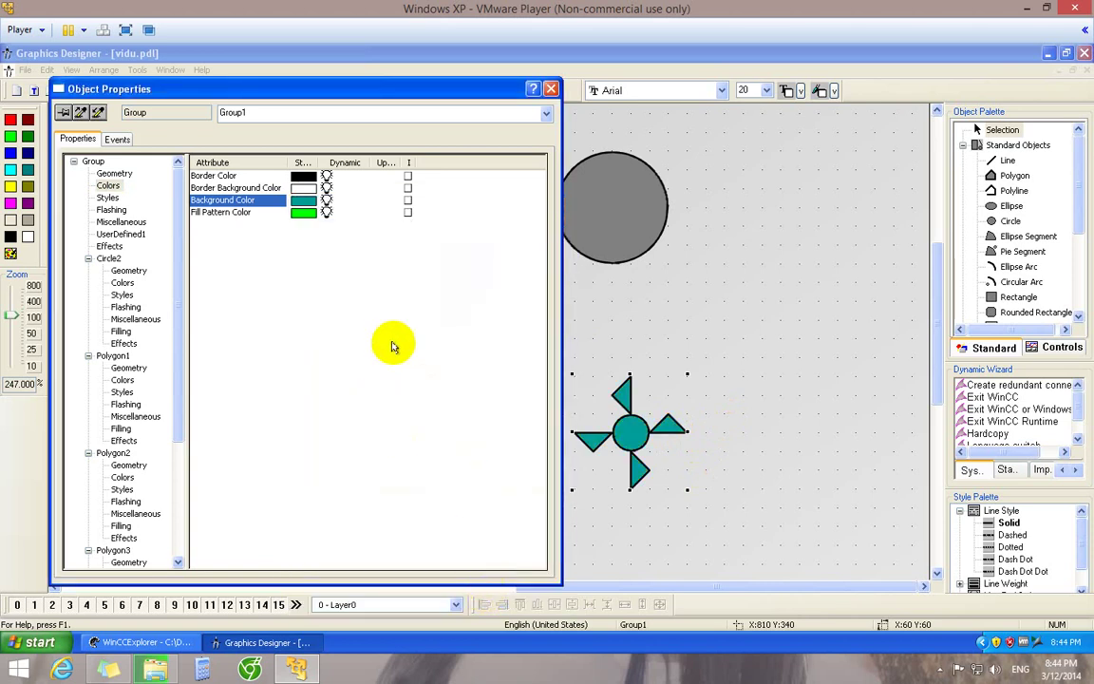
# - Collapse the Circle2 and Polygon1 through Polygon4 branches in the fan group's property tree
pyautogui.click(87, 260)
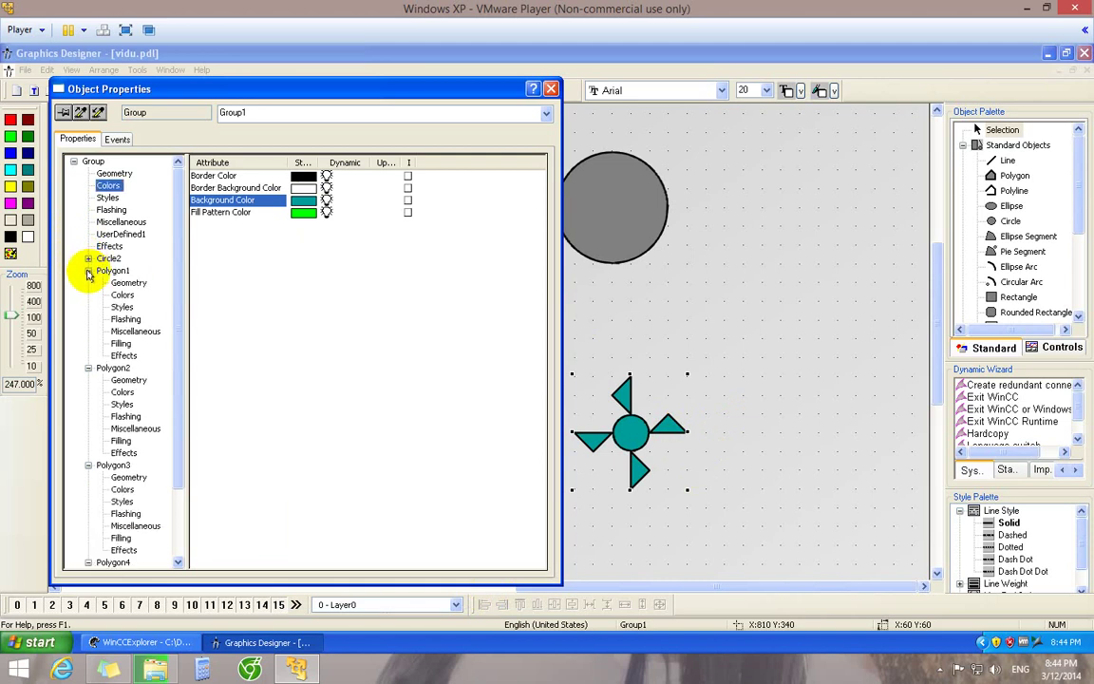
pyautogui.click(87, 272)
pyautogui.click(88, 283)
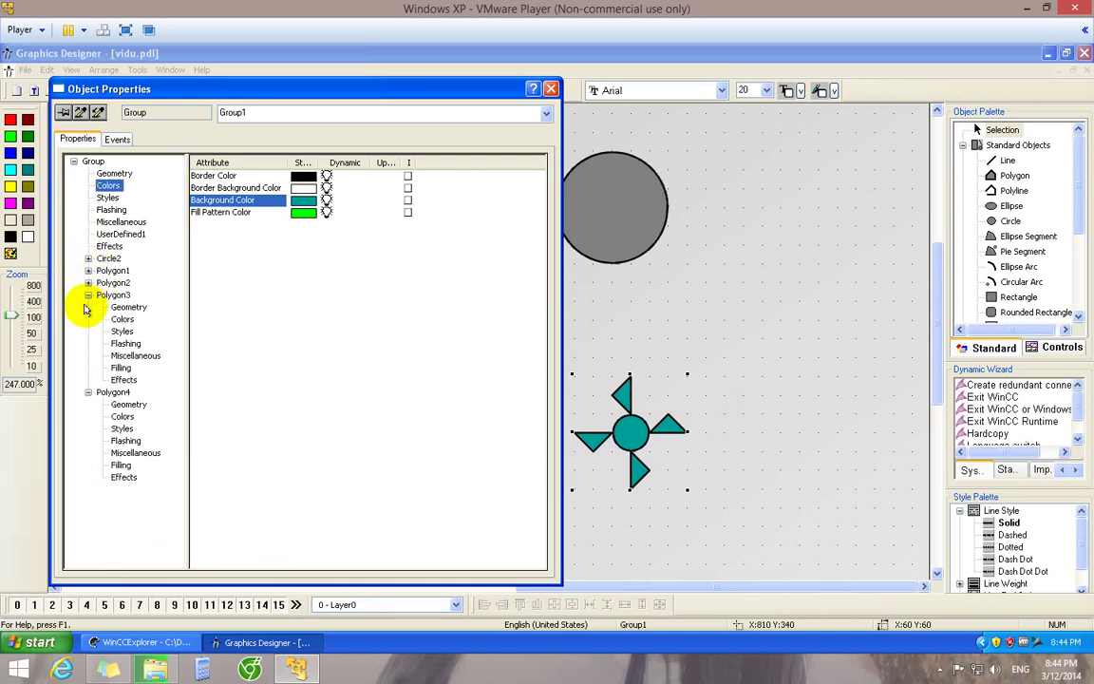
pyautogui.click(87, 296)
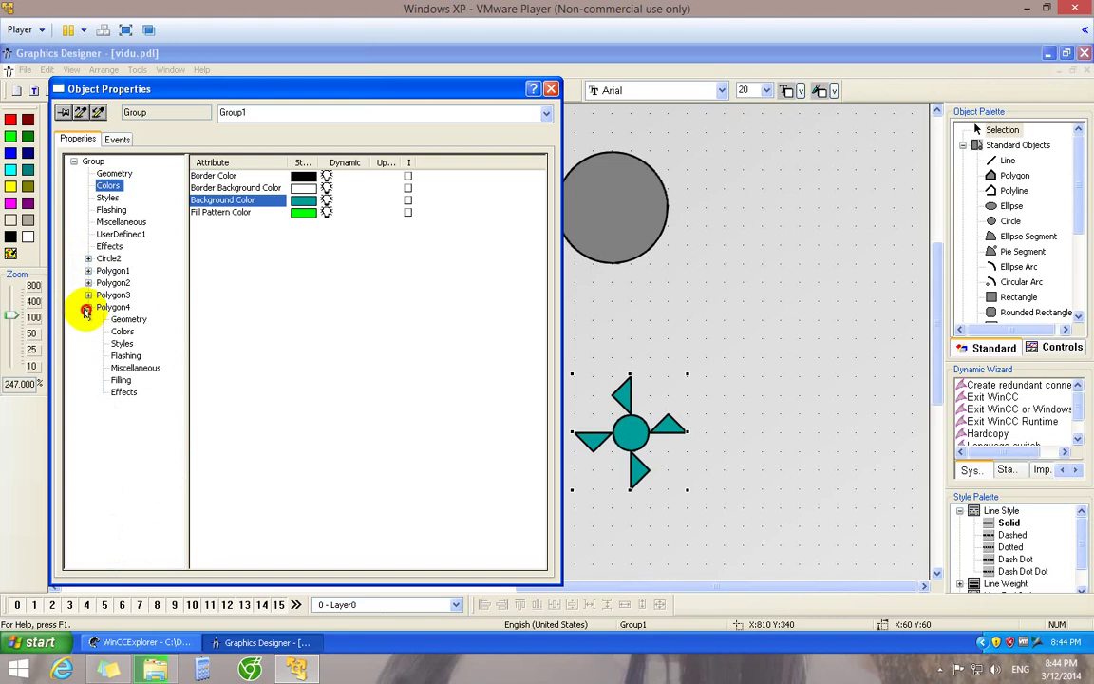
pyautogui.click(87, 308)
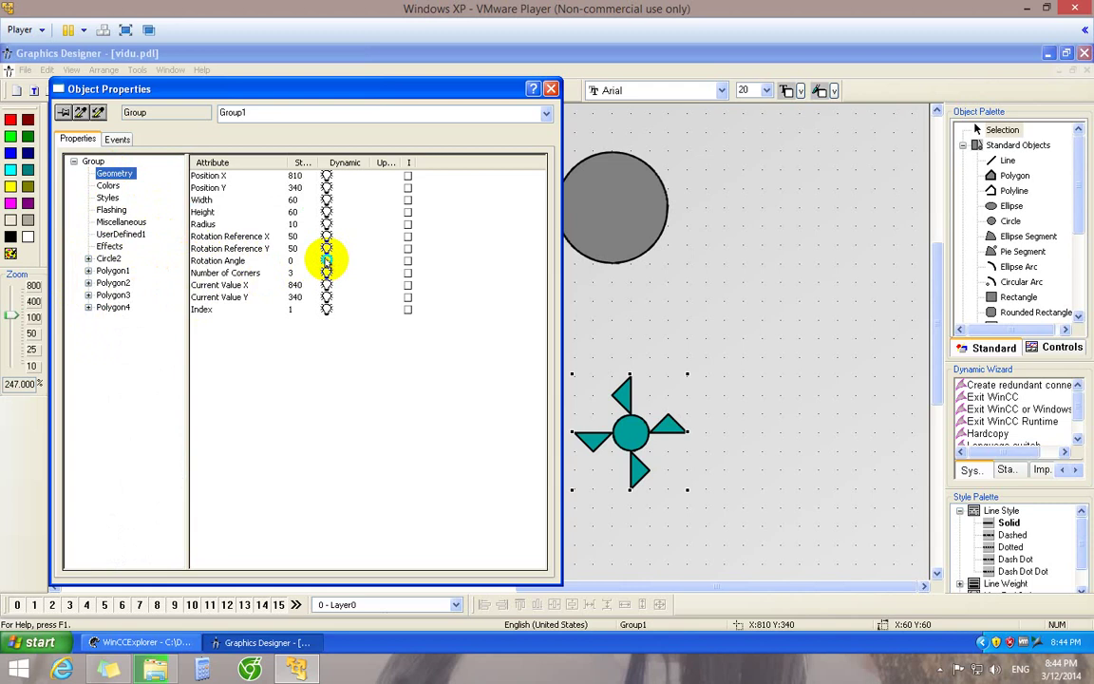
# - Link the Rotation Angle in the fan group's Geometry properties to the DEN_1 tag of the S7200_OPCServer connection
pyautogui.rightClick(326, 261)
pyautogui.click(347, 306)
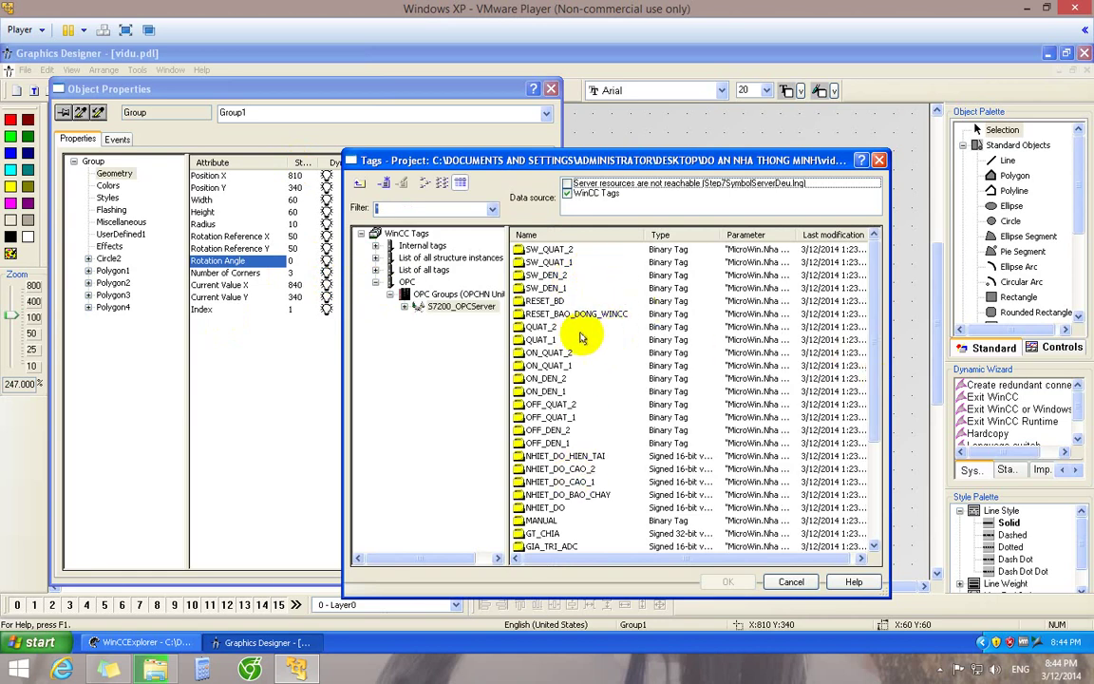
pyautogui.moveTo(873, 313); pyautogui.dragTo(877, 431)
pyautogui.click(556, 444)
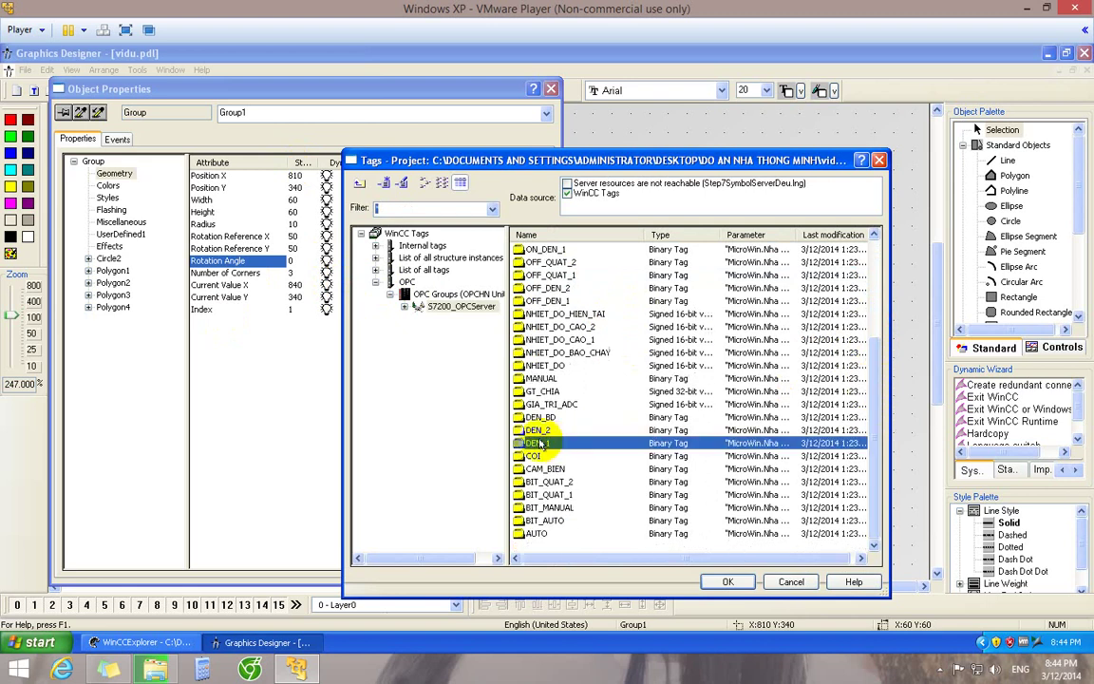
pyautogui.click(724, 583)
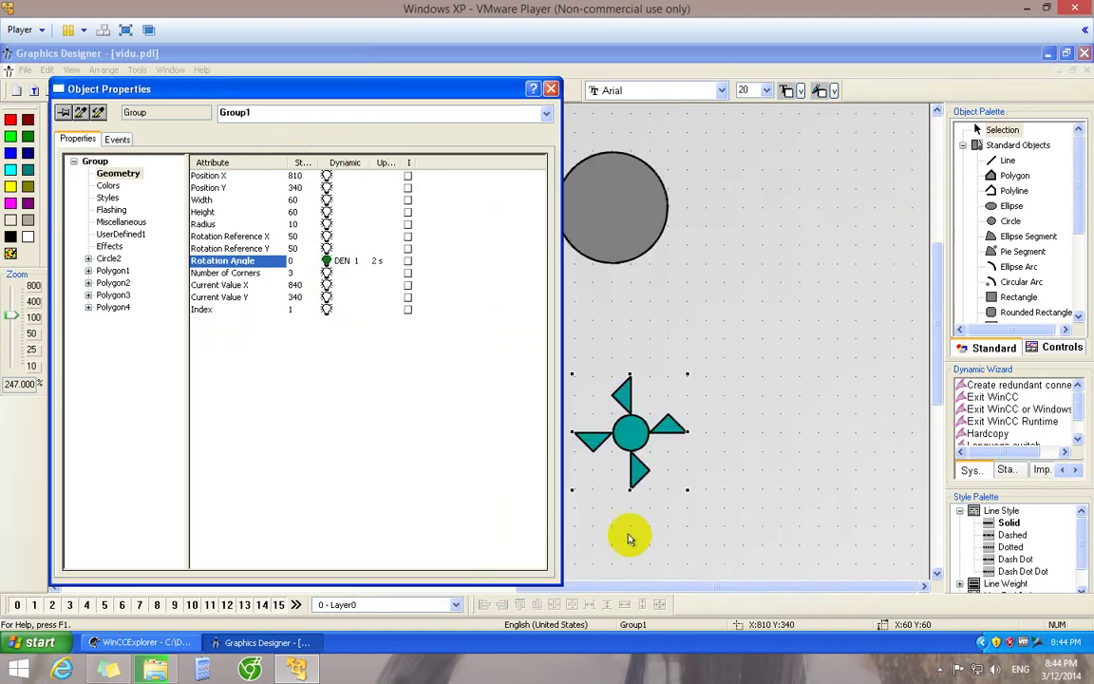
# - Set the update cycle of the fan group's Rotation Angle tag link to Upon change
pyautogui.doubleClick(378, 262)
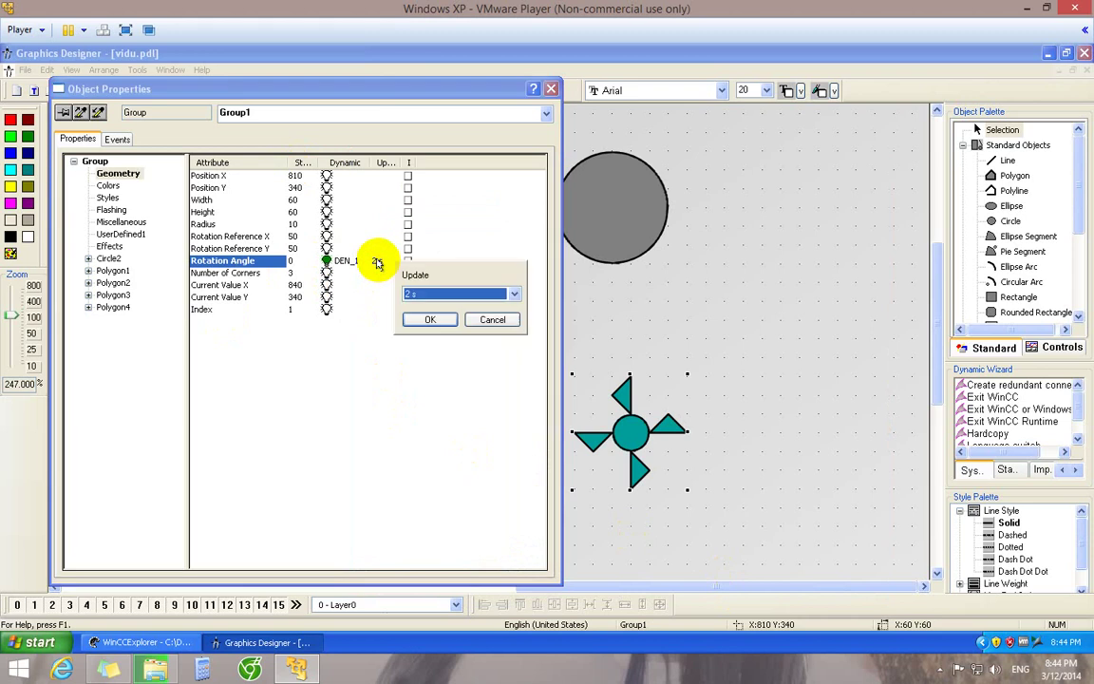
pyautogui.click(447, 294)
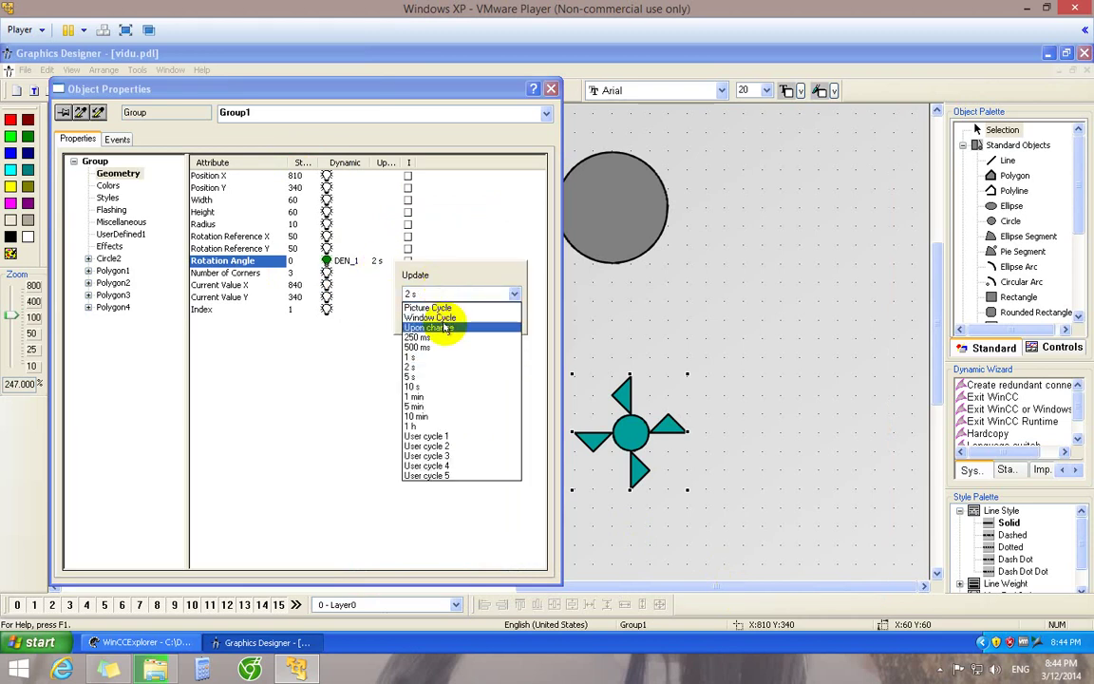
pyautogui.click(435, 327)
pyautogui.click(426, 317)
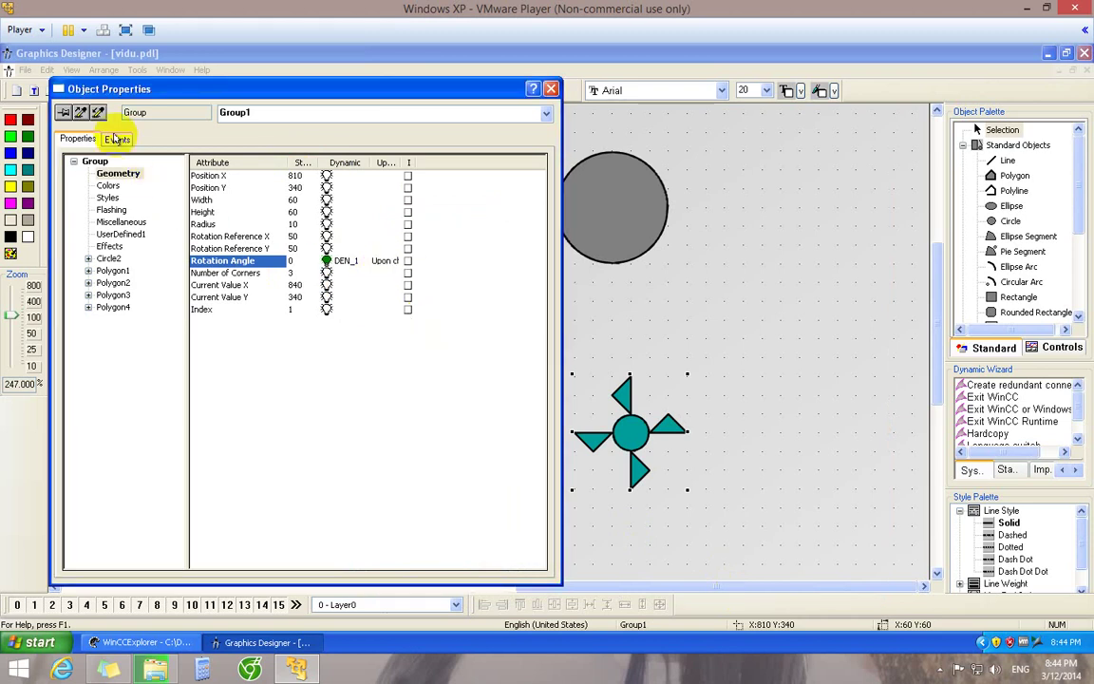
# - Open a new C-Action for the Change event of the fan group's Geometry property Rotation Angle
pyautogui.click(115, 139)
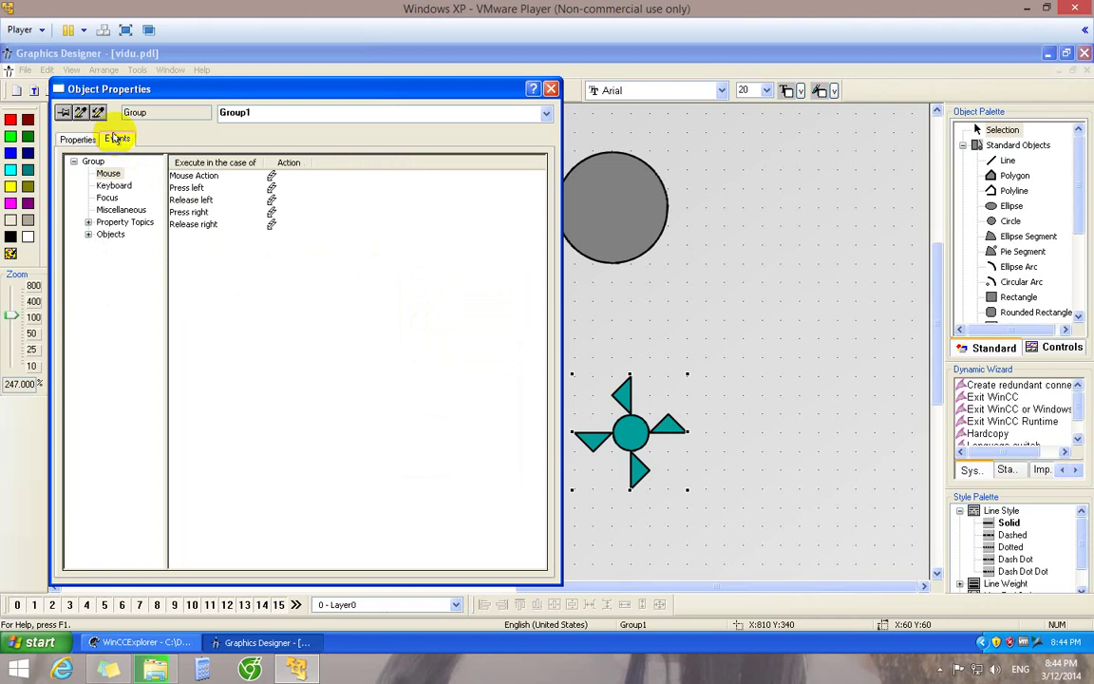
pyautogui.click(86, 221)
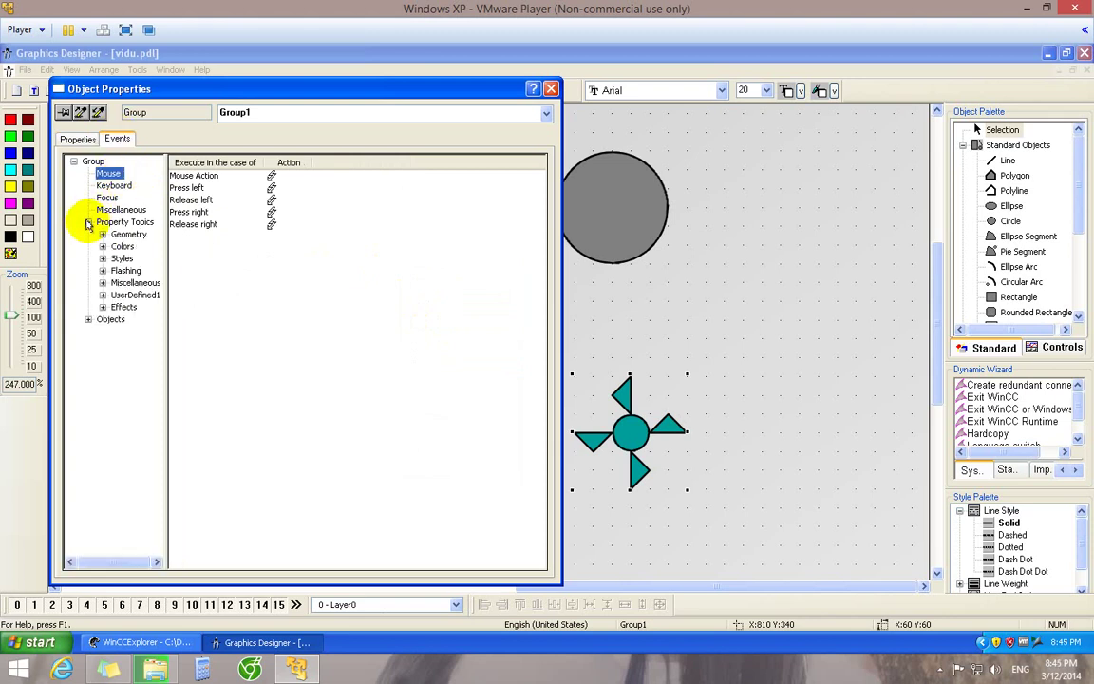
pyautogui.click(102, 234)
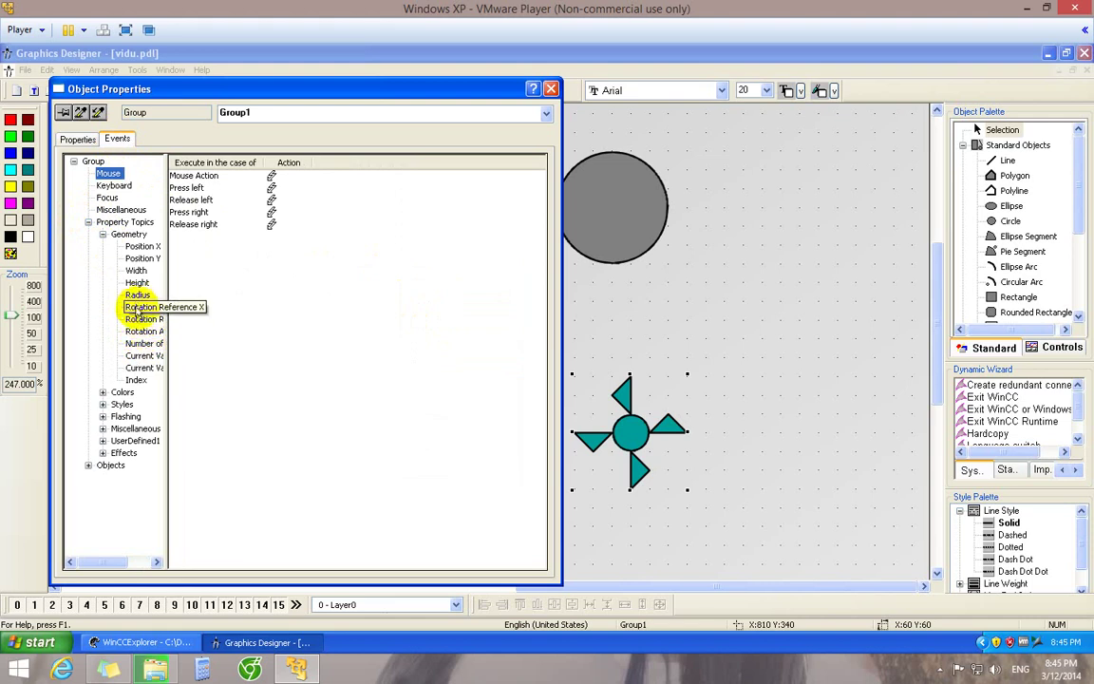
pyautogui.click(138, 335)
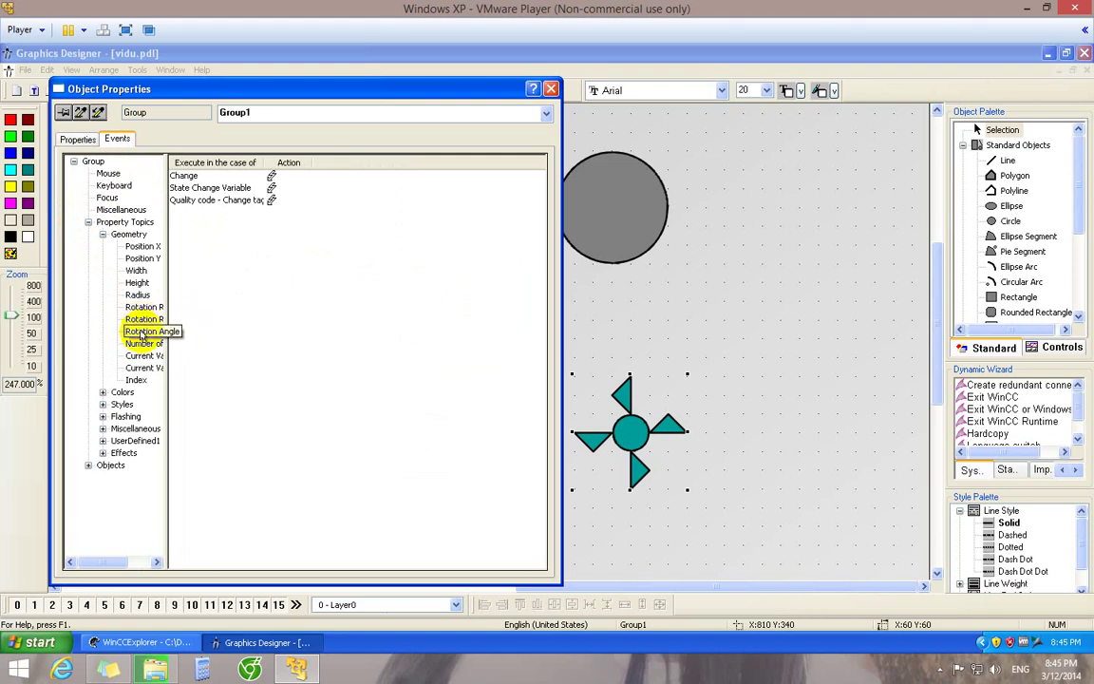
pyautogui.rightClick(272, 178)
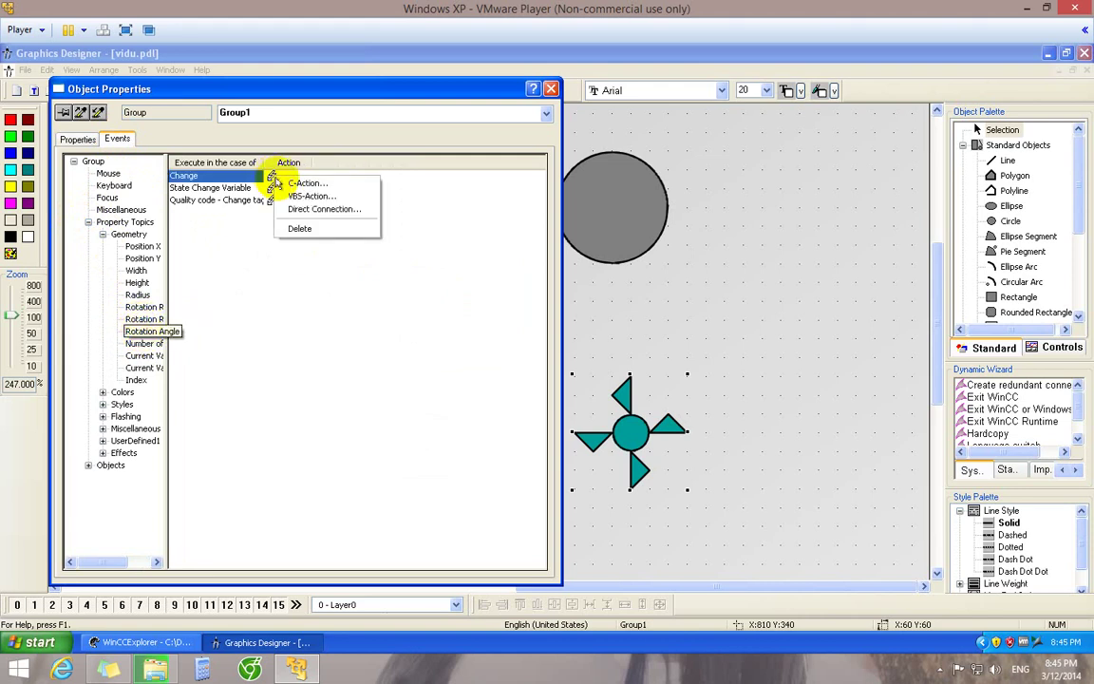
pyautogui.click(277, 183)
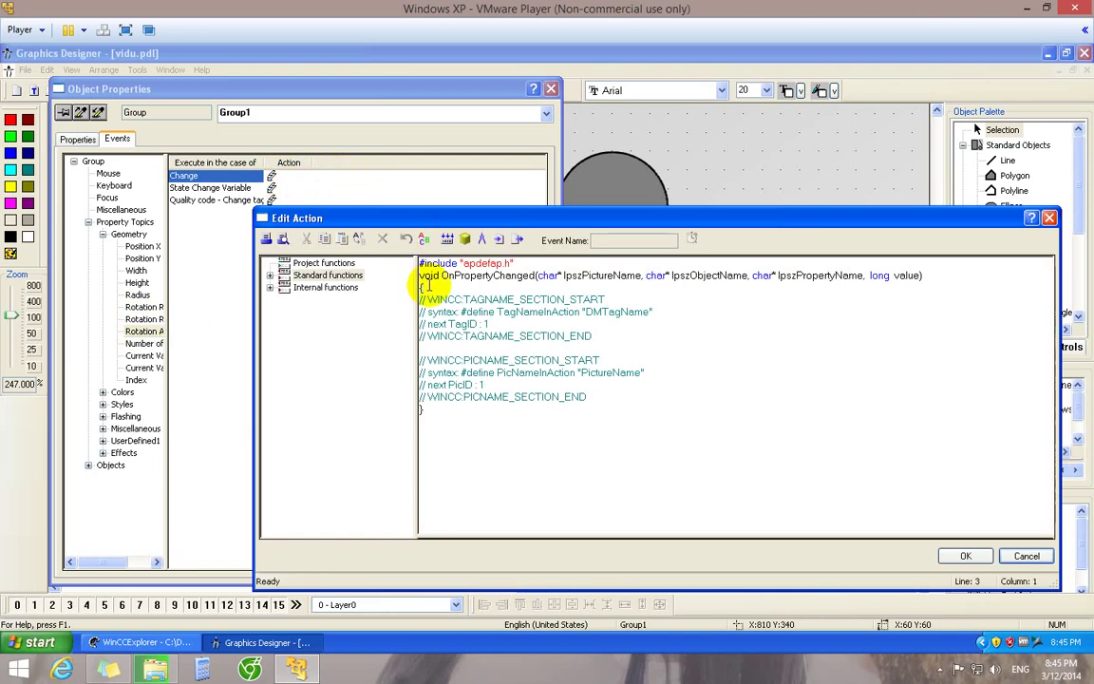
# - Declare the variable with "int a;" on a new line below the opening brace of OnPropertyChanged
pyautogui.press('Return')
pyautogui.press('Return')
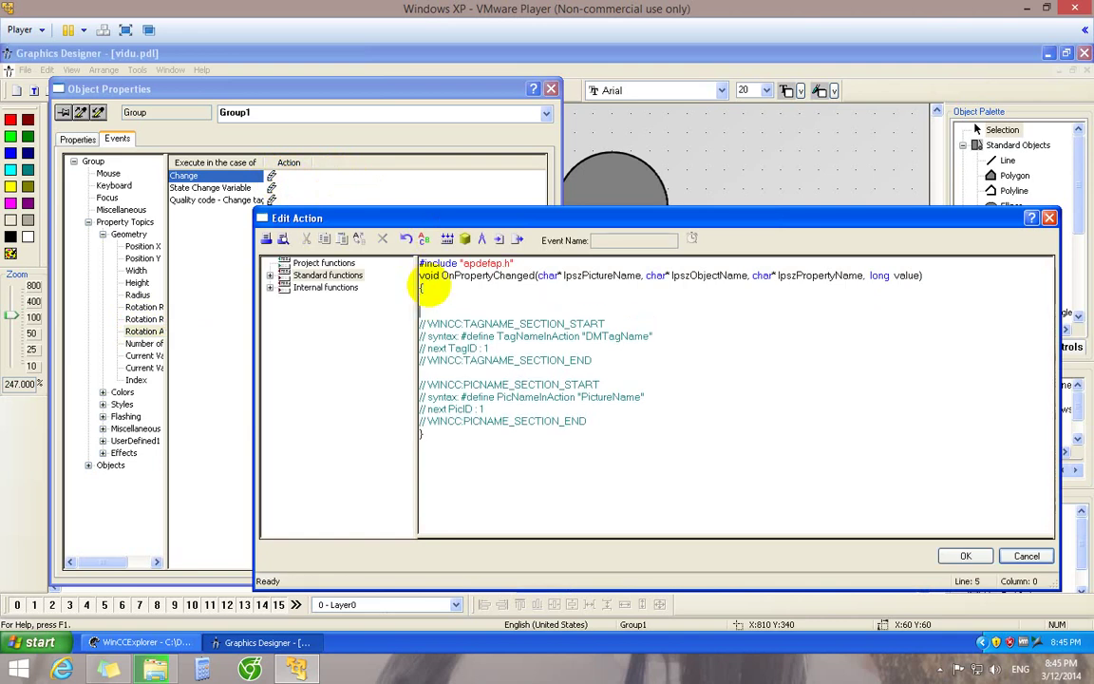
pyautogui.press('BackSpace')
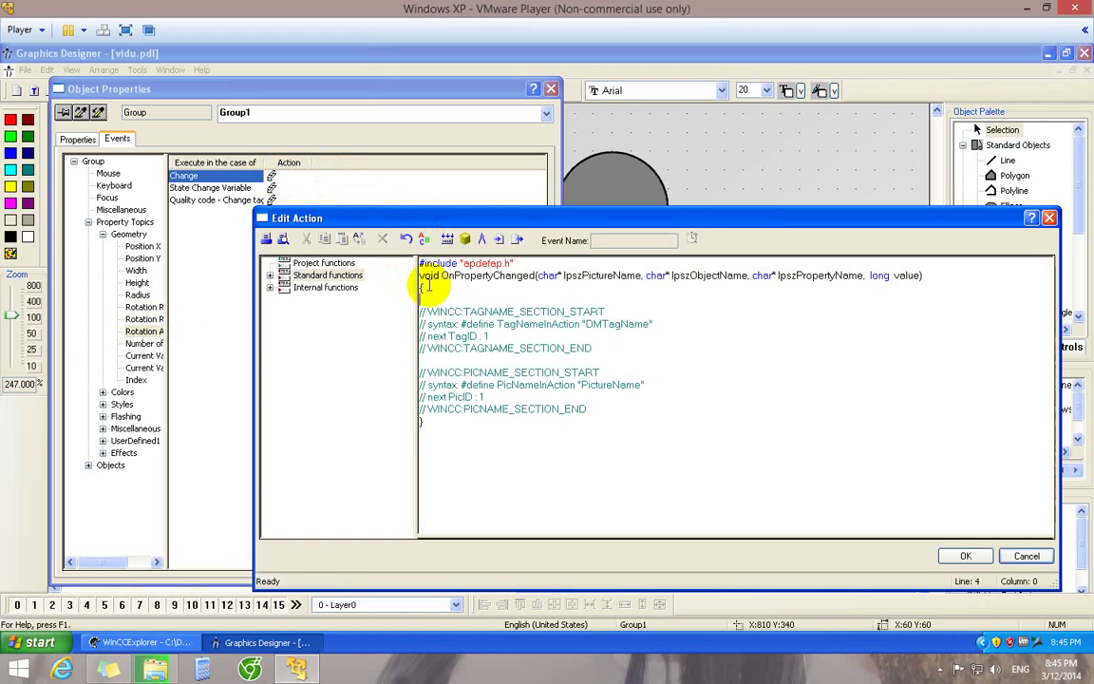
pyautogui.write('int')
pyautogui.press('Return')
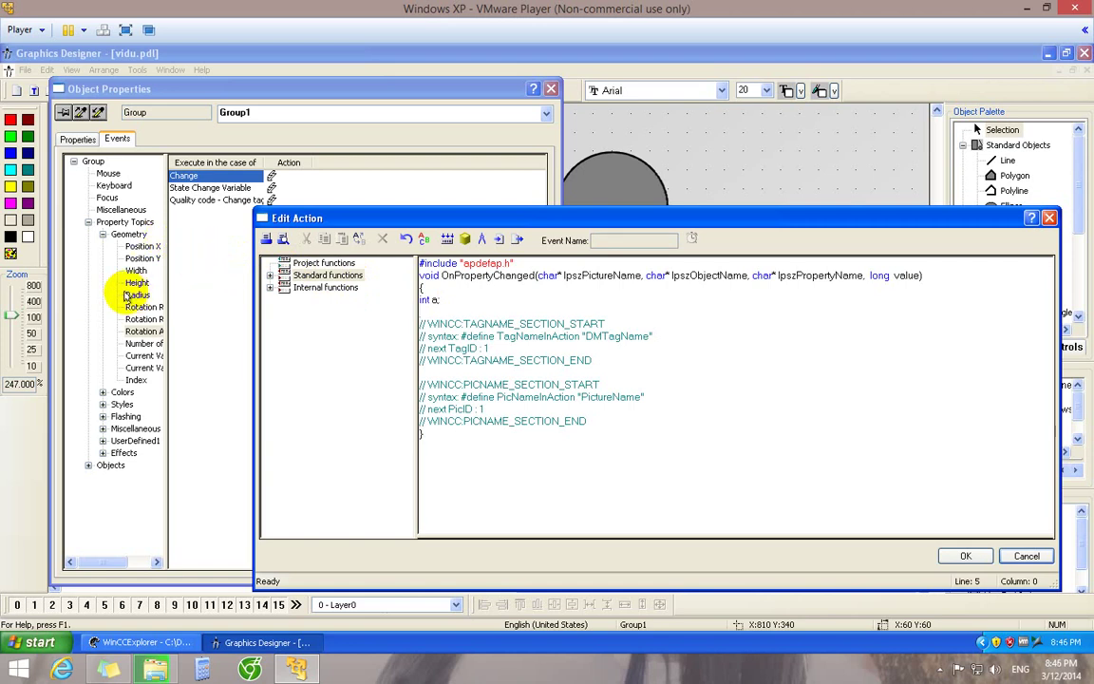
# - Start inserting the internal function GetRotationAngle from the graphics get geometry functions into the C-Action
pyautogui.click(270, 289)
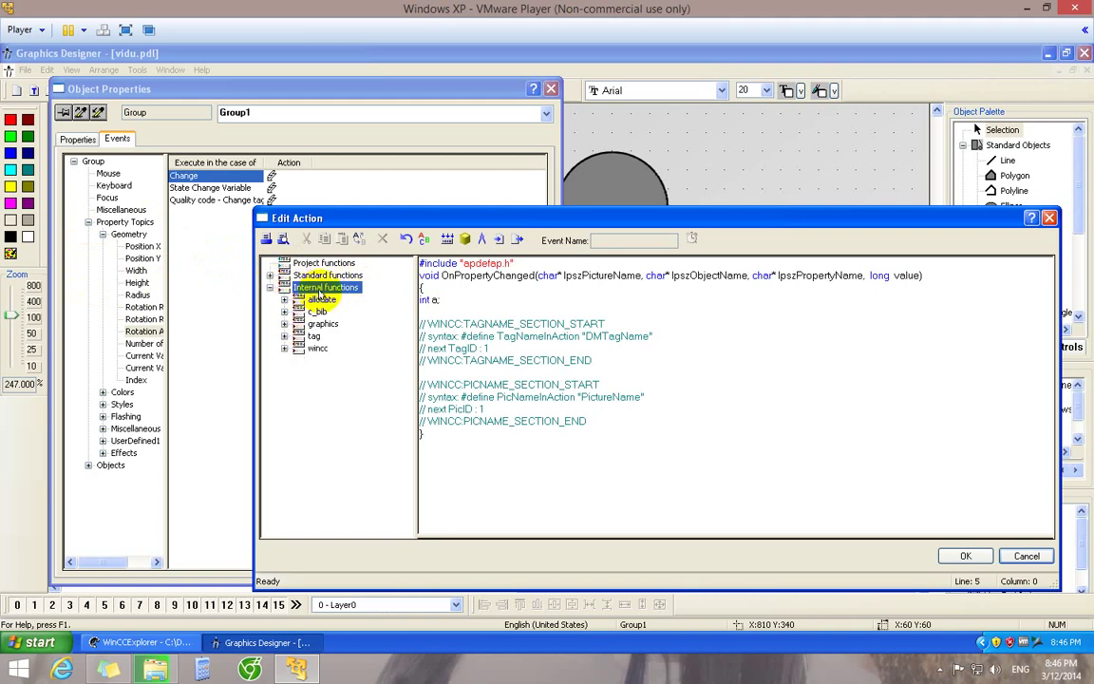
pyautogui.click(284, 324)
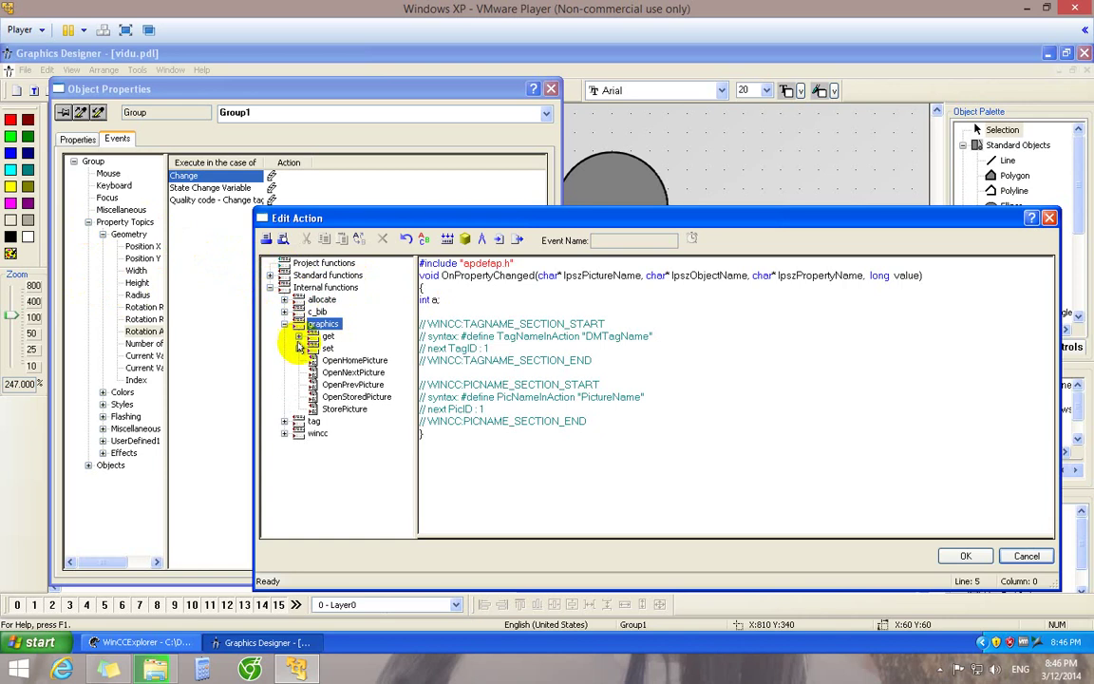
pyautogui.click(298, 336)
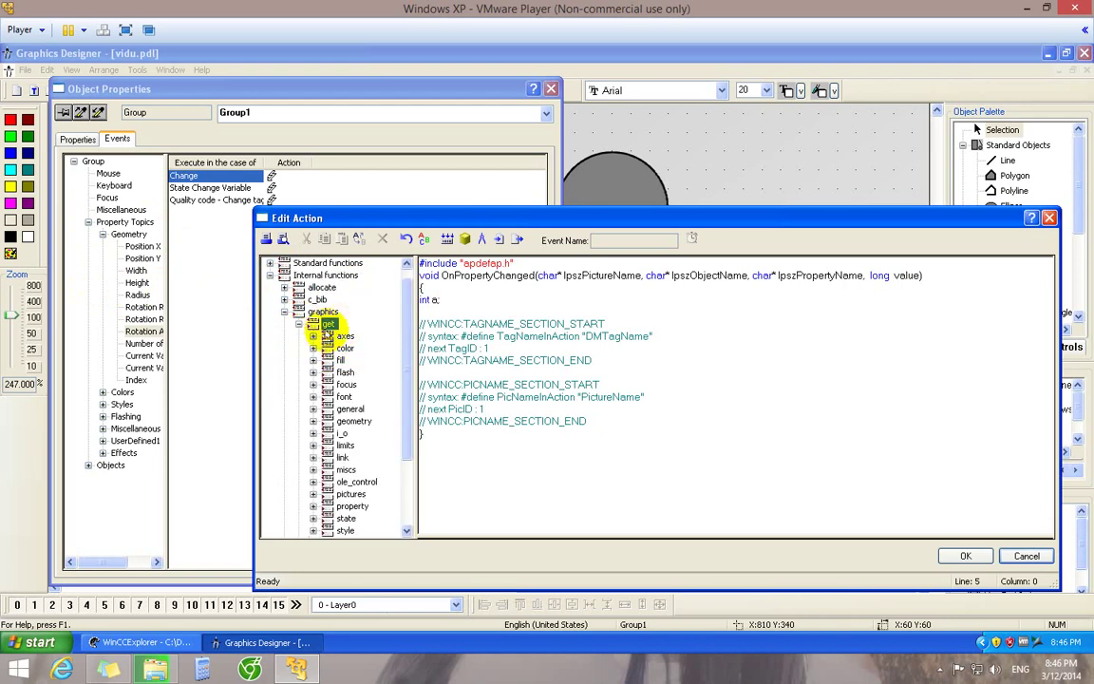
pyautogui.click(314, 423)
pyautogui.moveTo(405, 390); pyautogui.dragTo(410, 401)
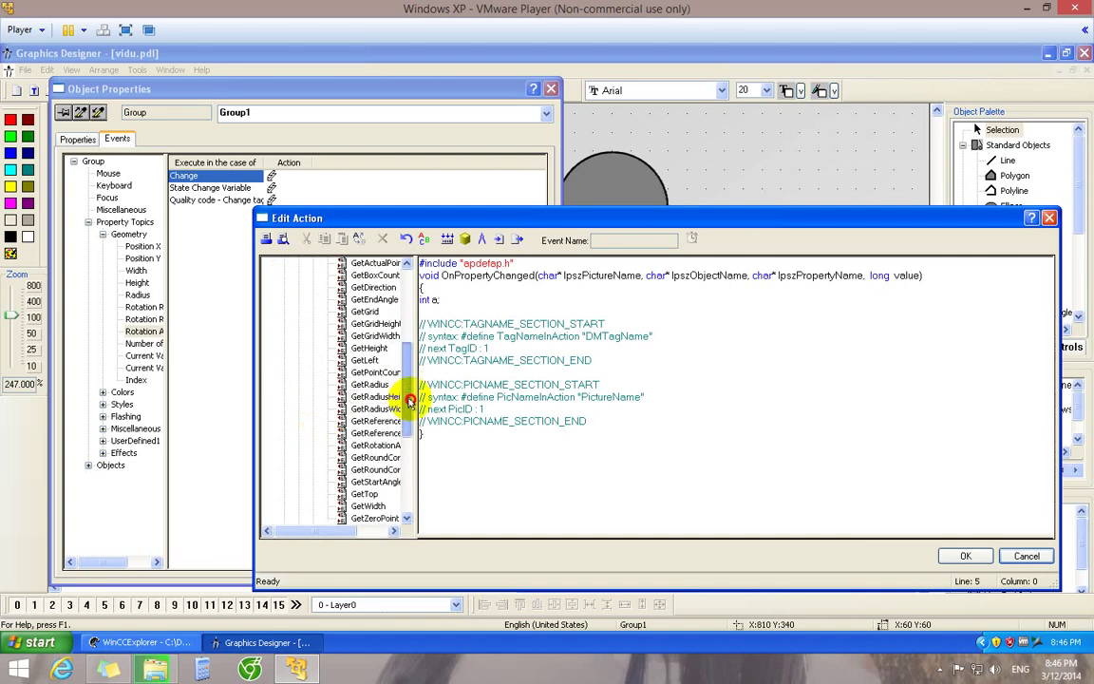
pyautogui.doubleClick(380, 446)
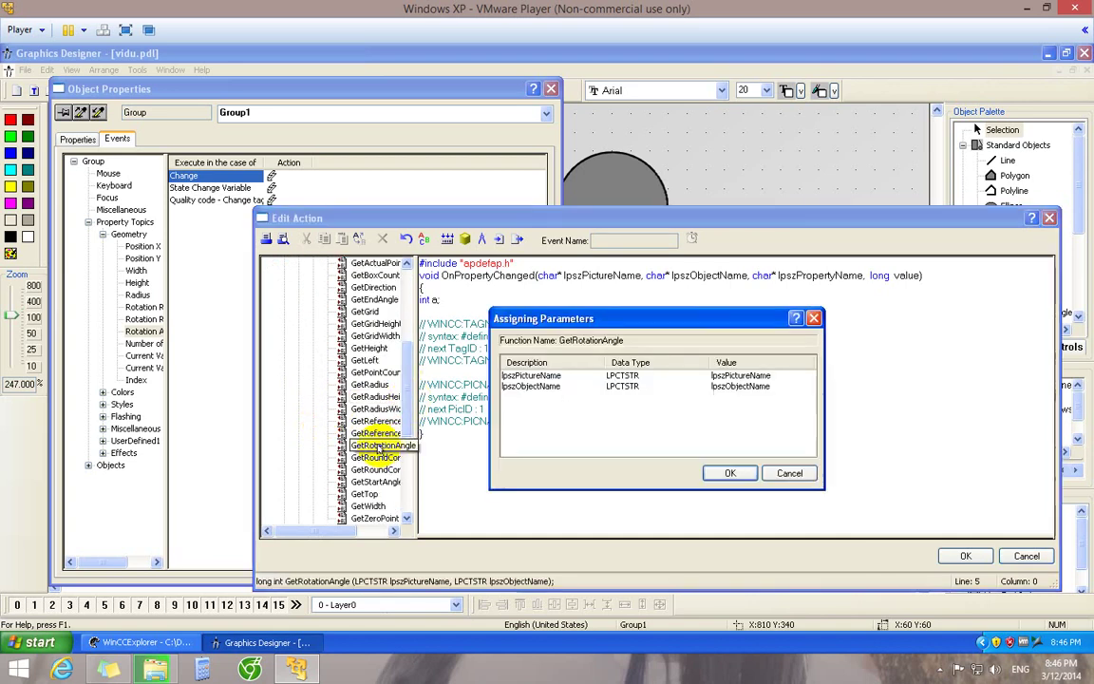
# - Assign the picture vidu.pdl to the lpszPictureName parameter of GetRotationAngle
pyautogui.click(723, 376)
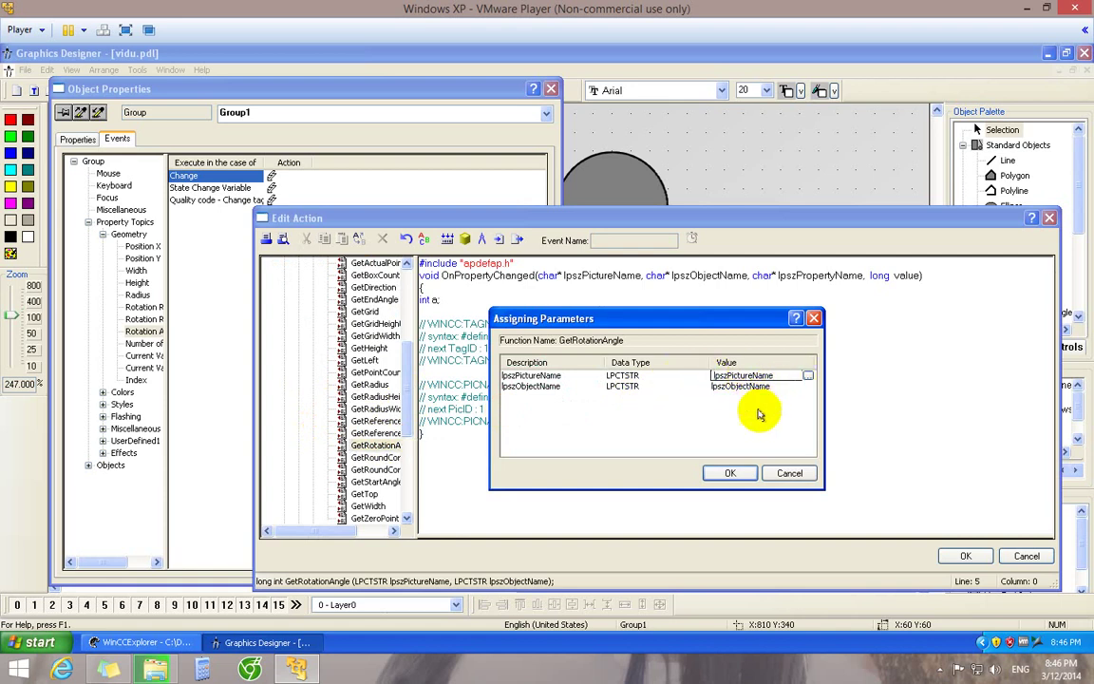
pyautogui.doubleClick(726, 375)
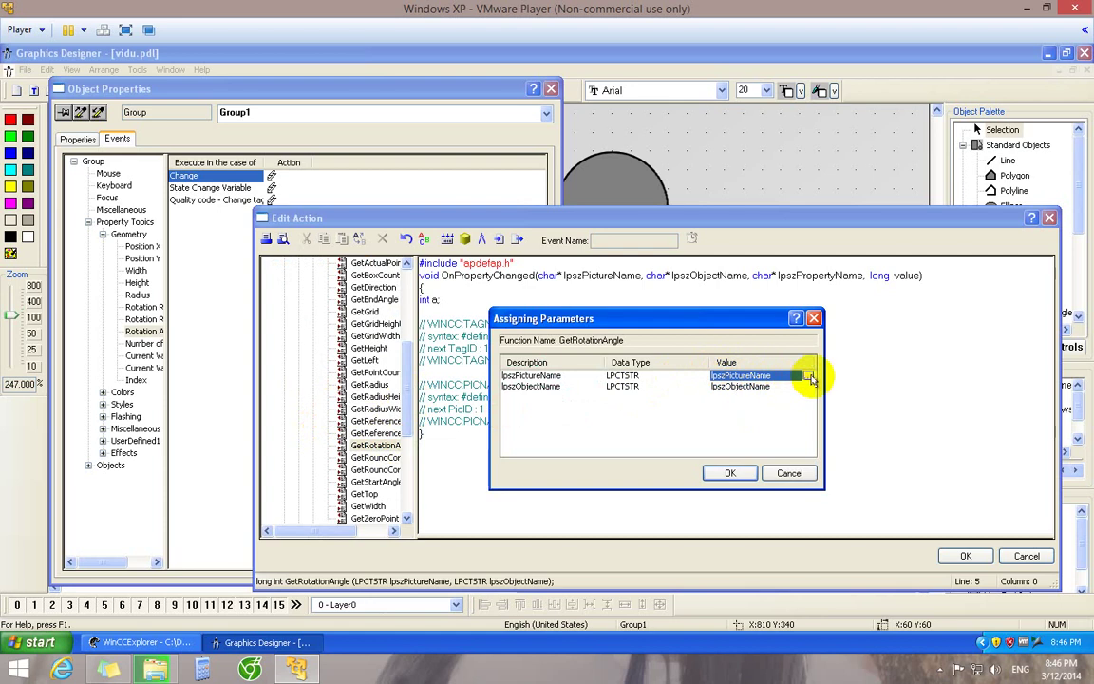
pyautogui.click(809, 377)
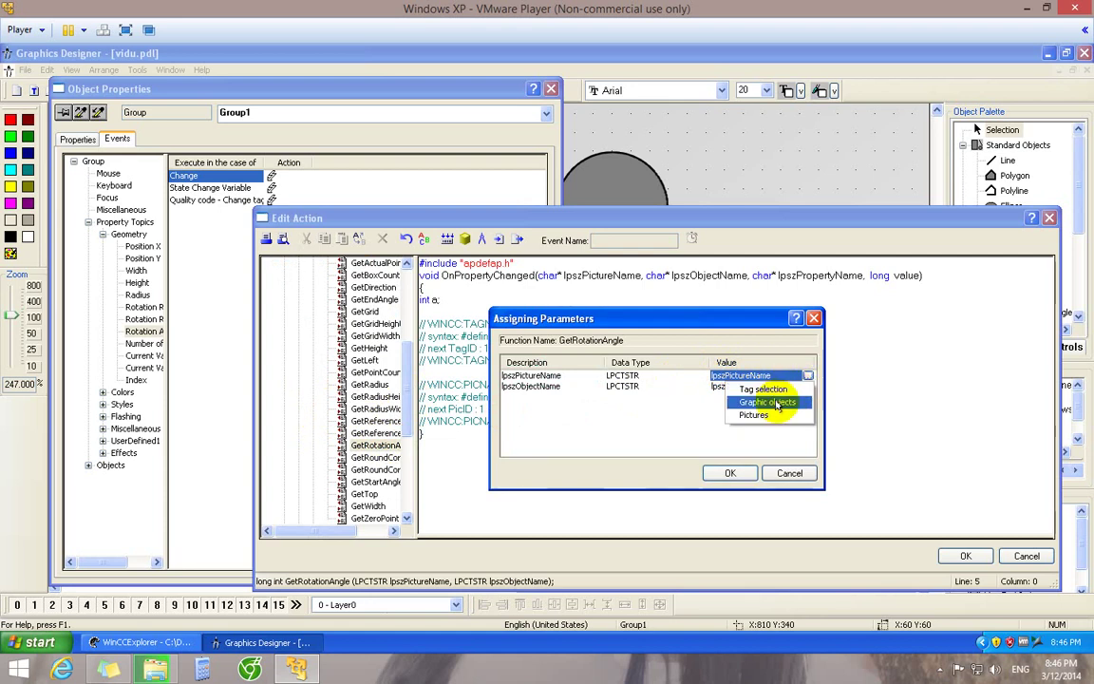
pyautogui.click(774, 403)
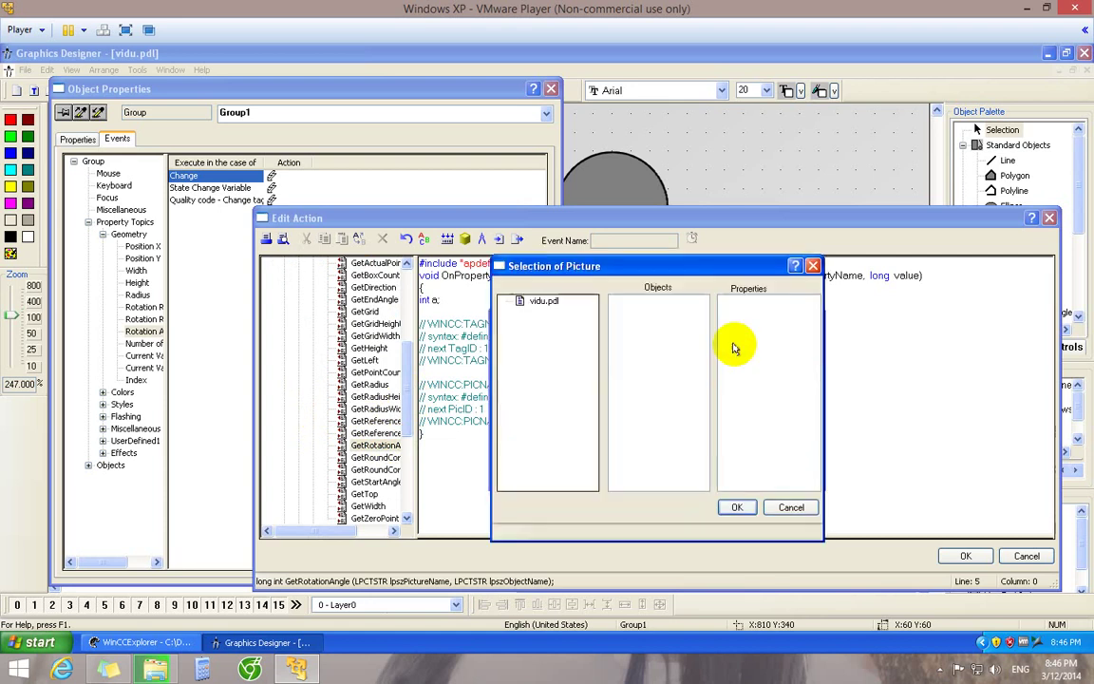
pyautogui.click(538, 304)
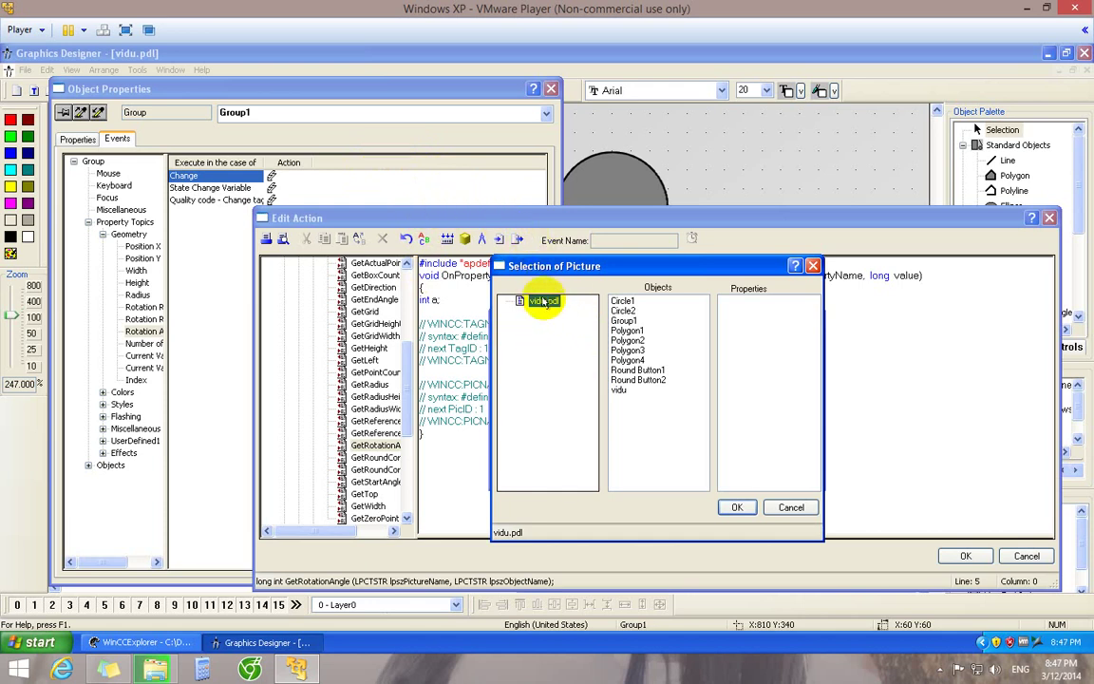
pyautogui.click(736, 508)
# - Assign the object Group1 of vidu.pdl to the lpszObjectName parameter and insert the GetRotationAngle call
pyautogui.click(732, 385)
pyautogui.click(760, 387)
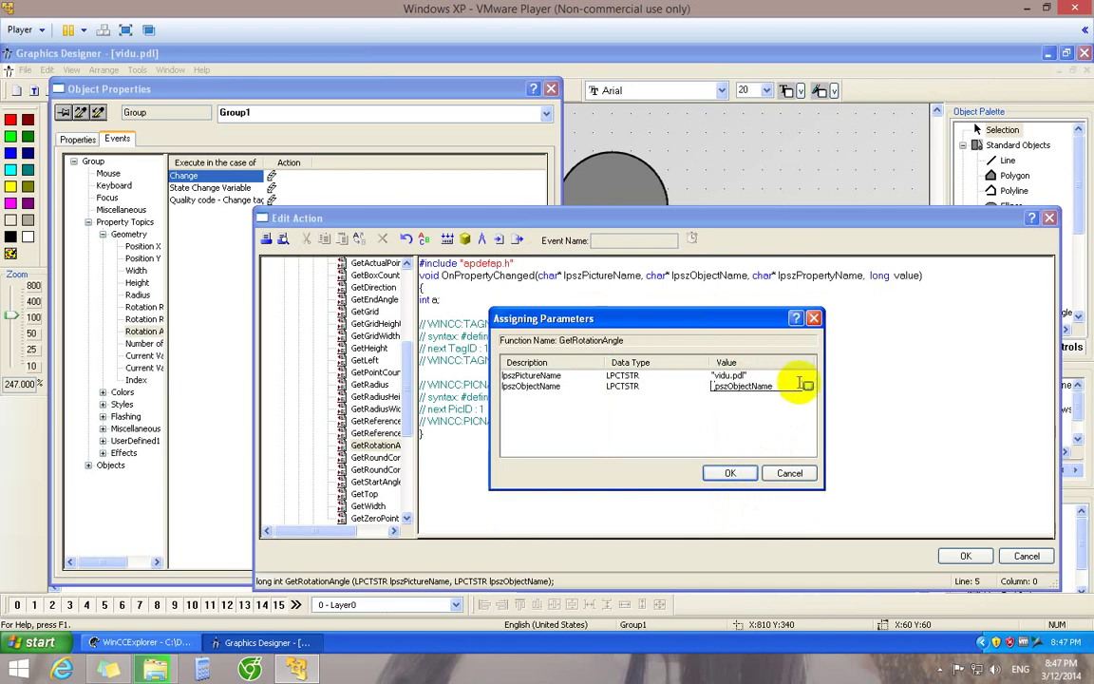
pyautogui.click(808, 386)
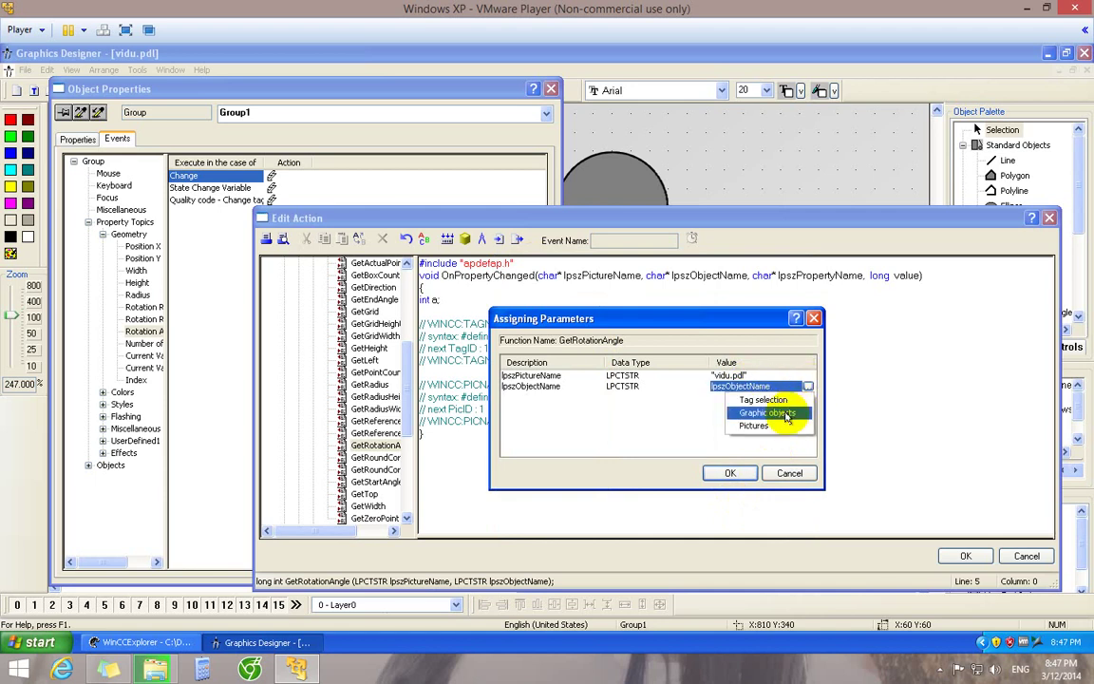
pyautogui.click(787, 415)
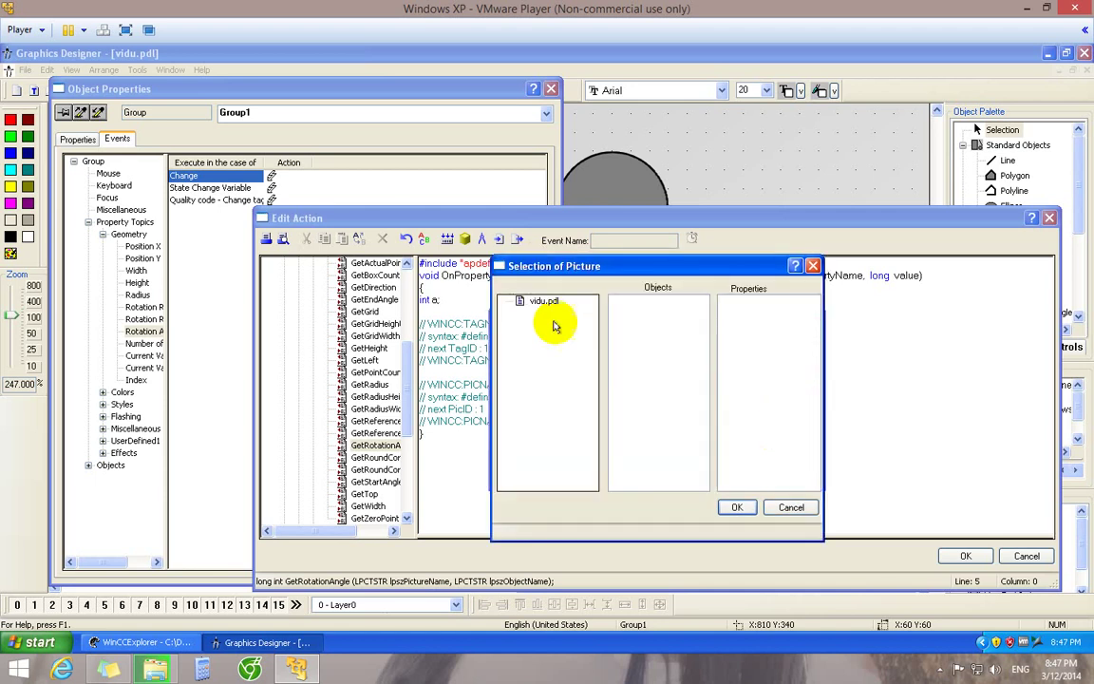
pyautogui.click(544, 301)
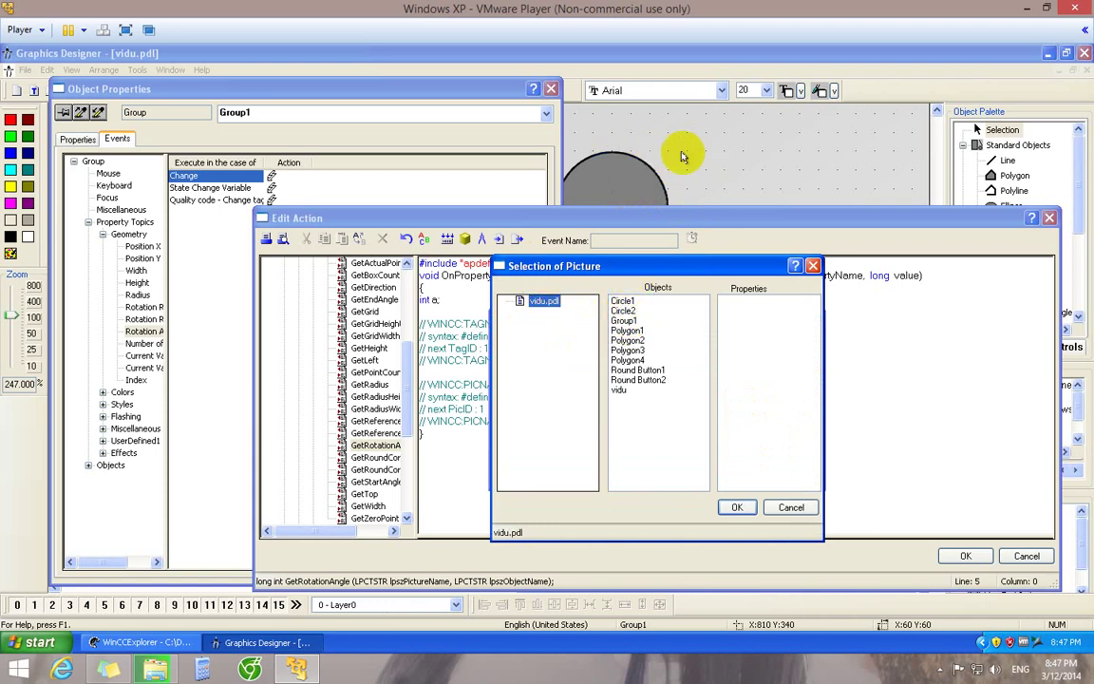
pyautogui.click(623, 320)
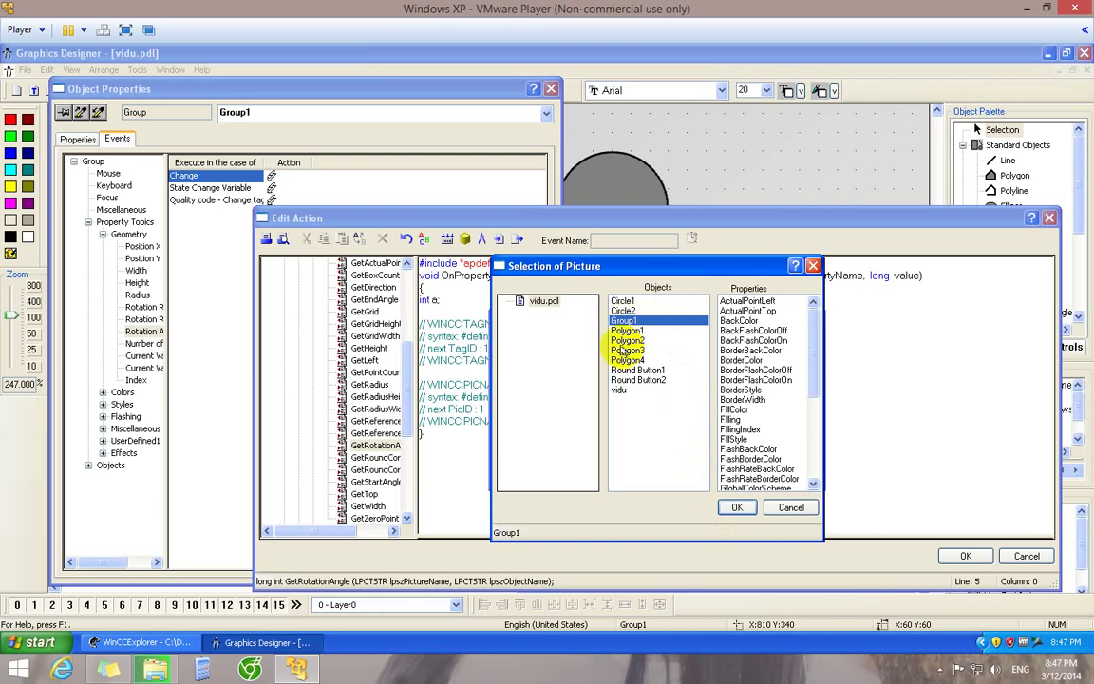
pyautogui.click(736, 509)
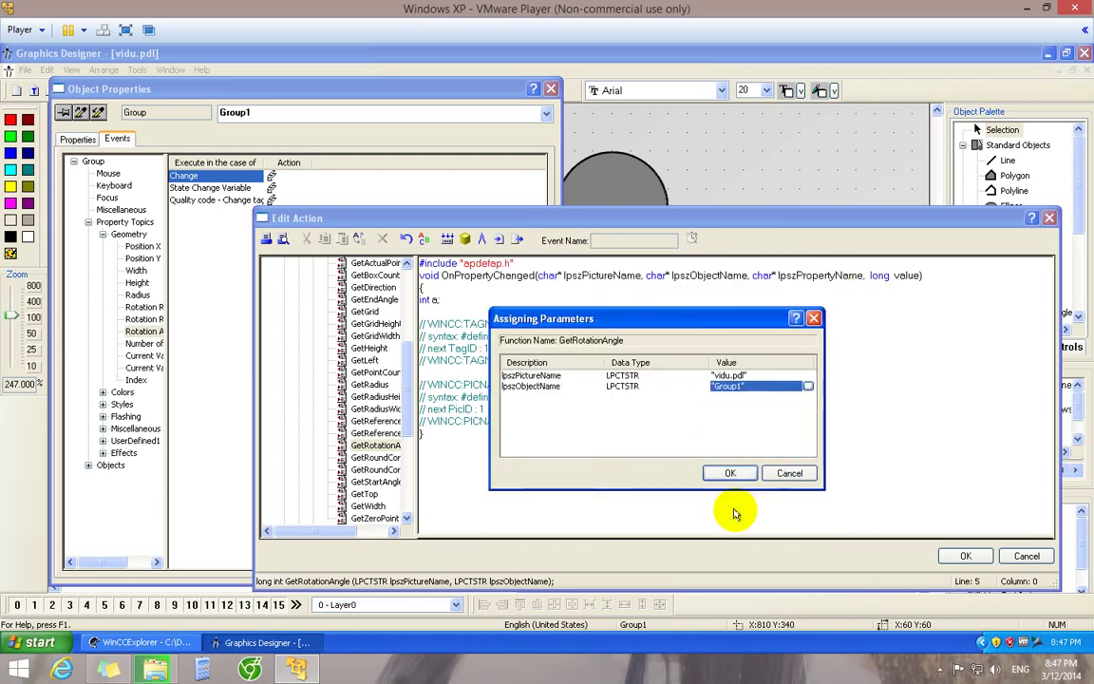
pyautogui.click(728, 472)
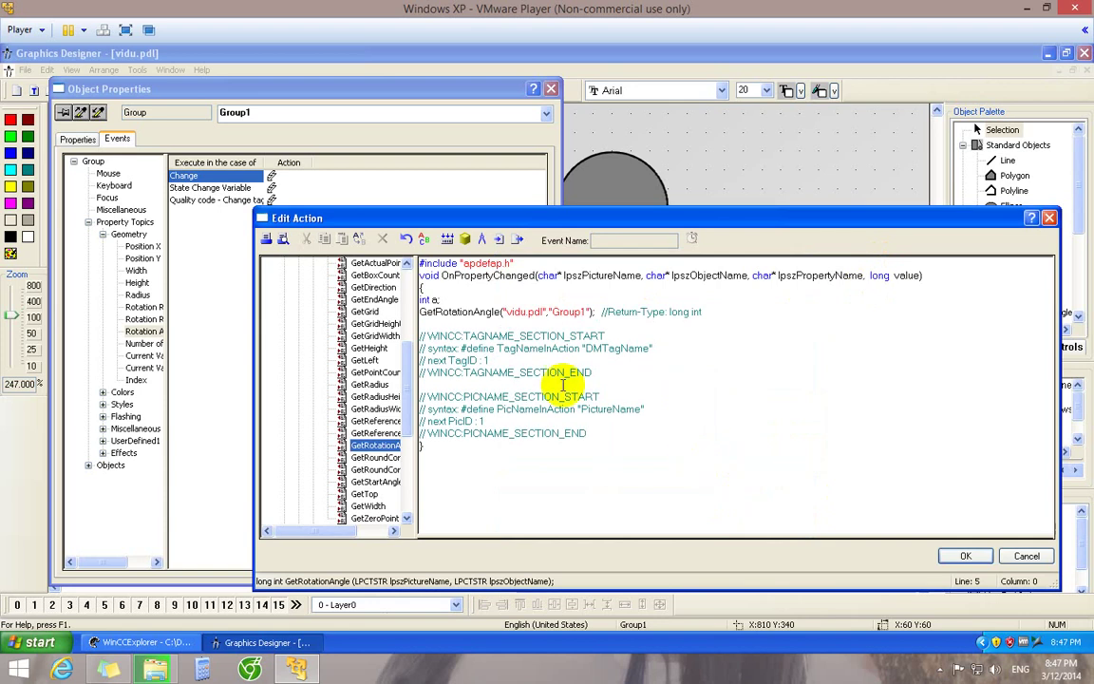
# - Assign the GetRotationAngle call to the variable with "a =" and accept the C-Action with recompiling
pyautogui.click(419, 312)
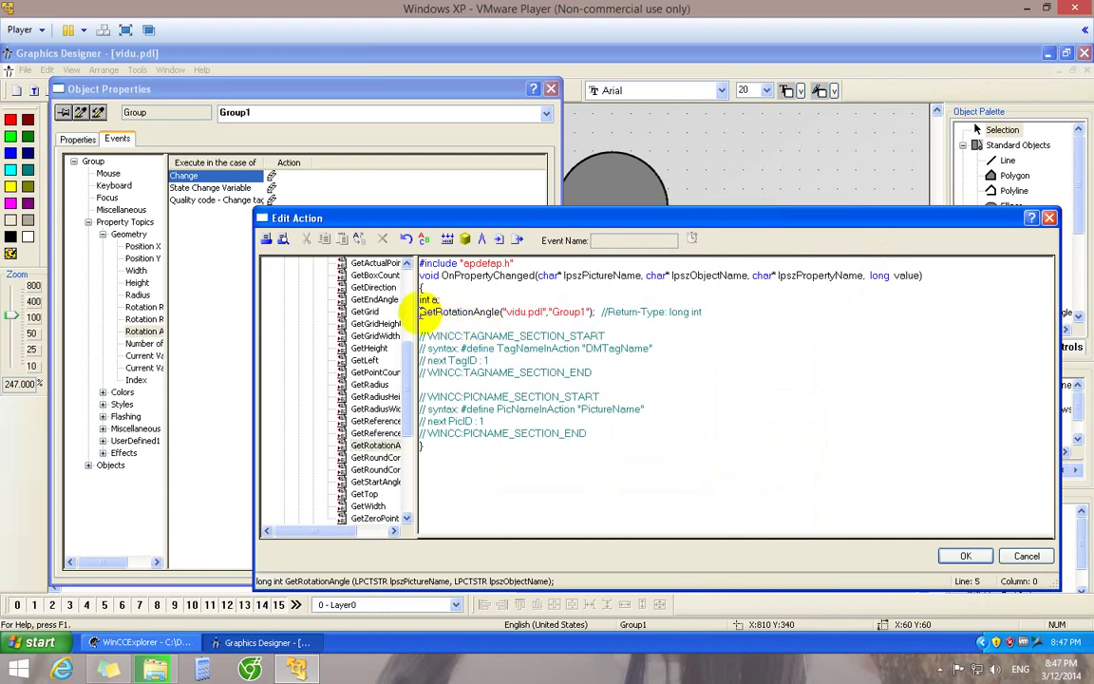
pyautogui.write('a =')
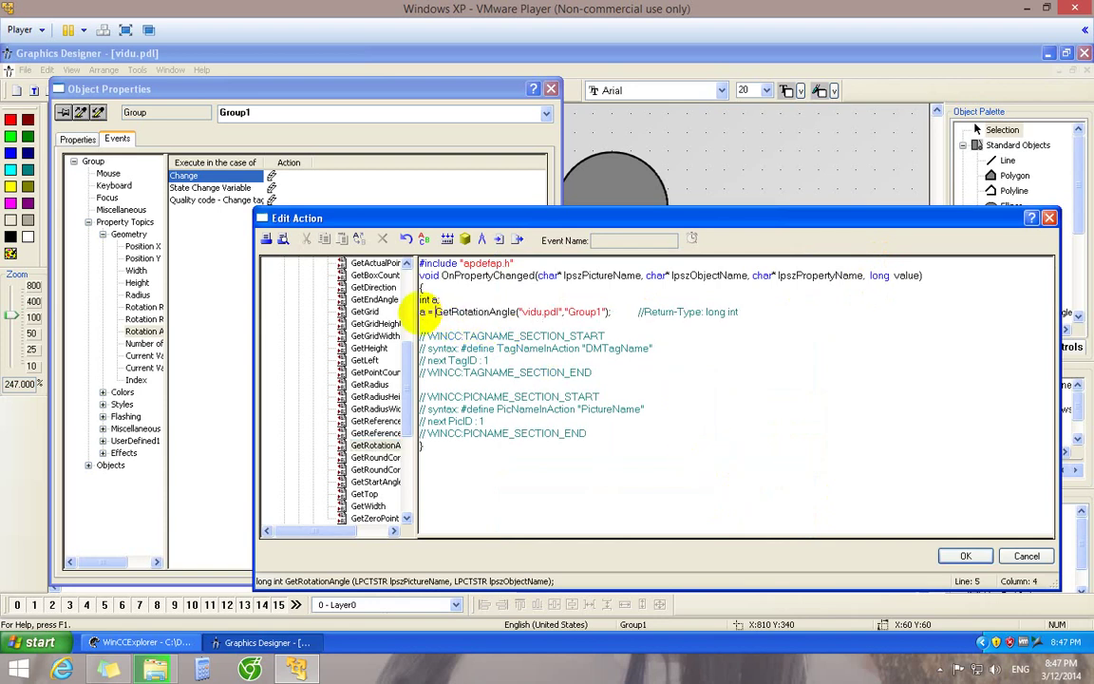
pyautogui.click(963, 557)
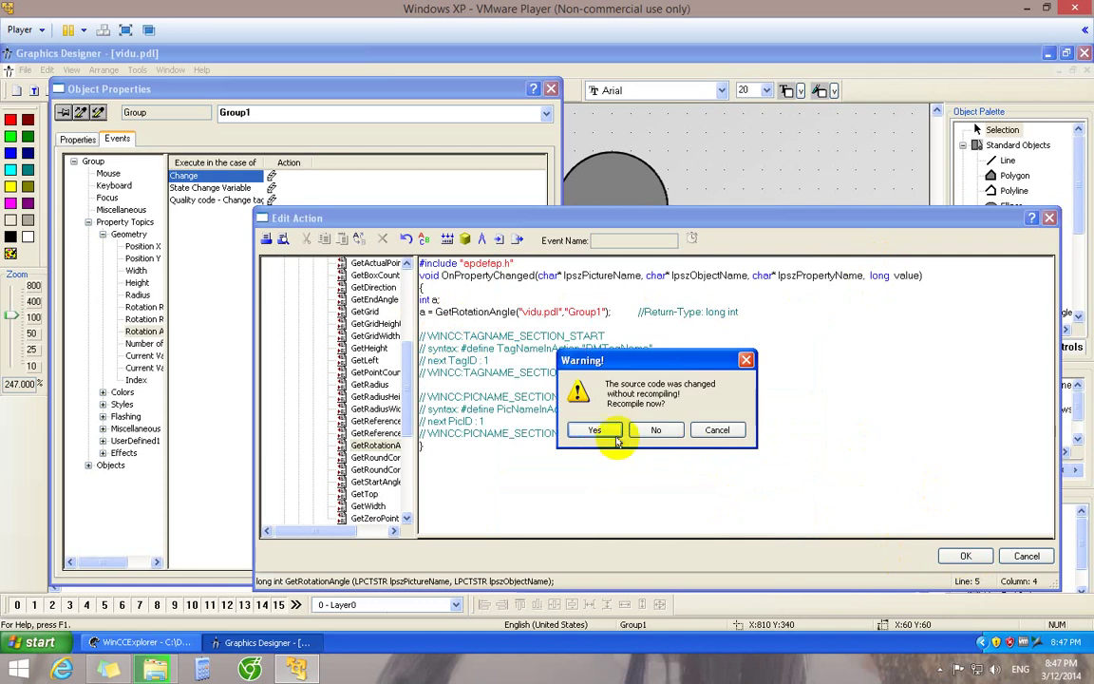
pyautogui.click(591, 429)
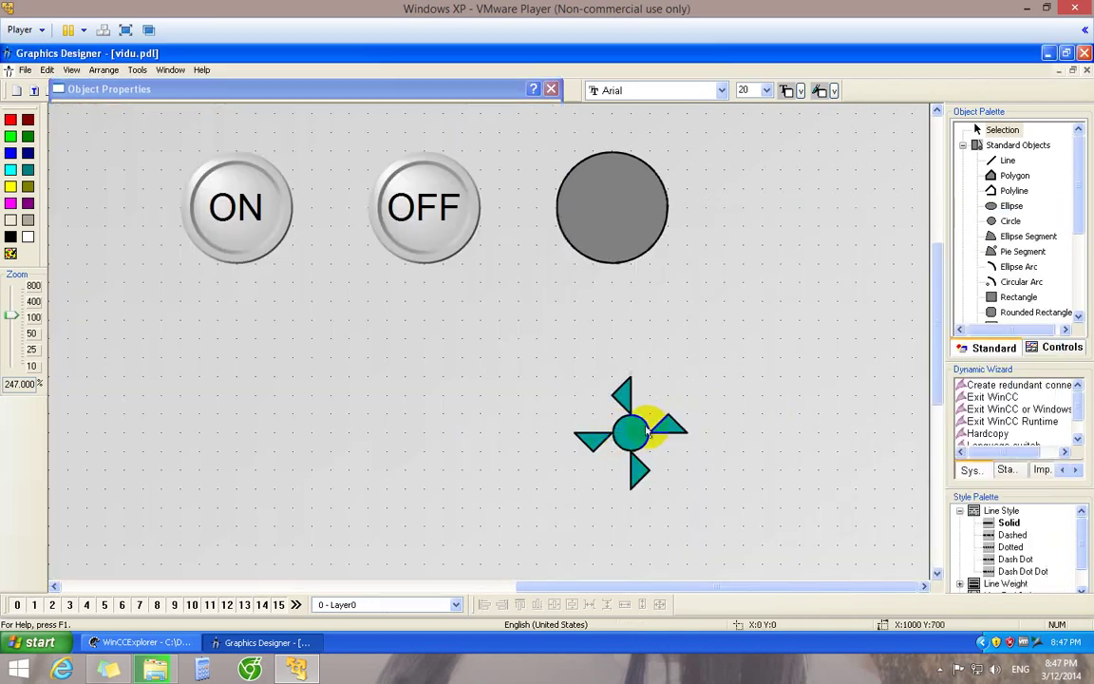
pyautogui.click(634, 429)
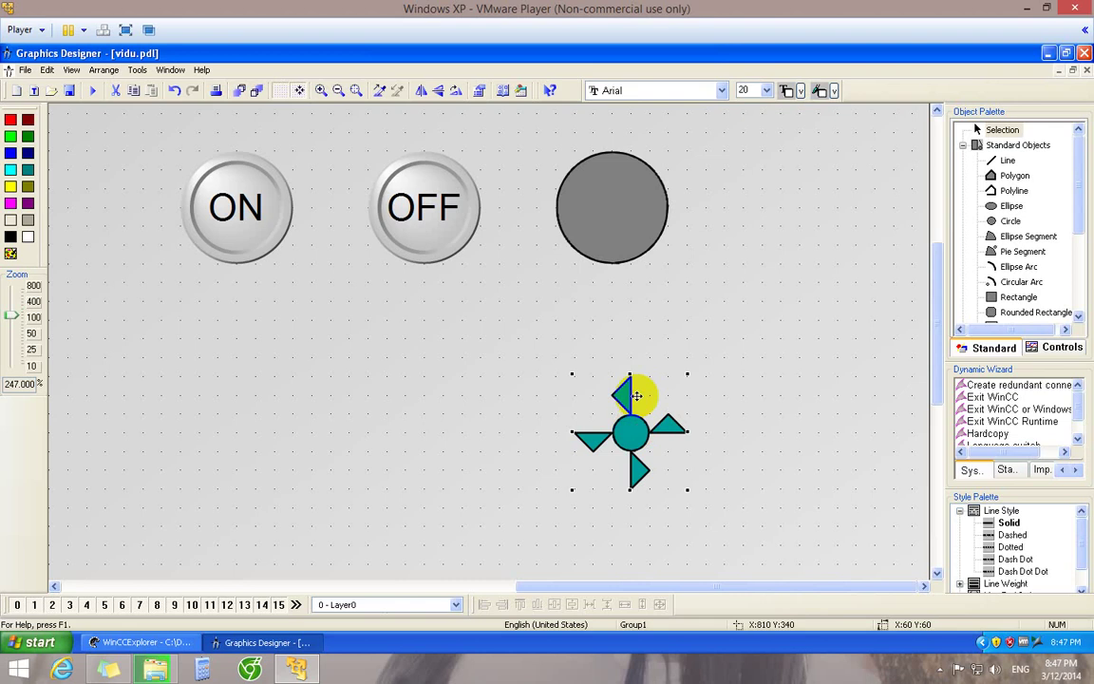
pyautogui.click(612, 214)
pyautogui.click(439, 233)
pyautogui.click(644, 418)
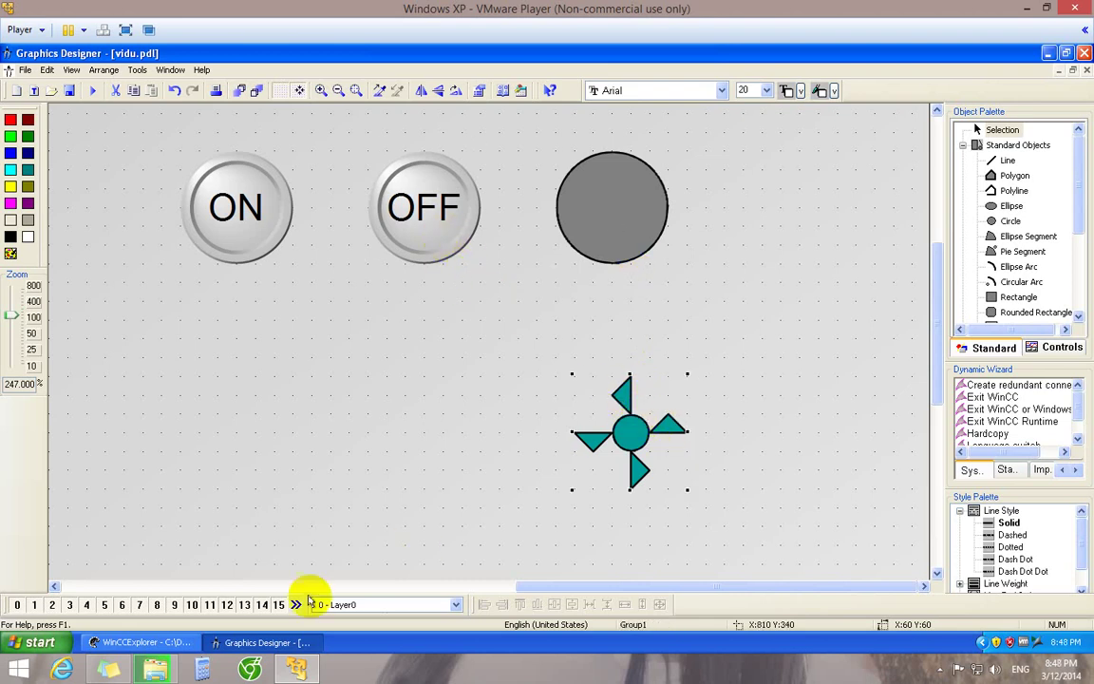
# - Reopen the C-Action on the Change event of Group1's Rotation Angle property
pyautogui.rightClick(651, 444)
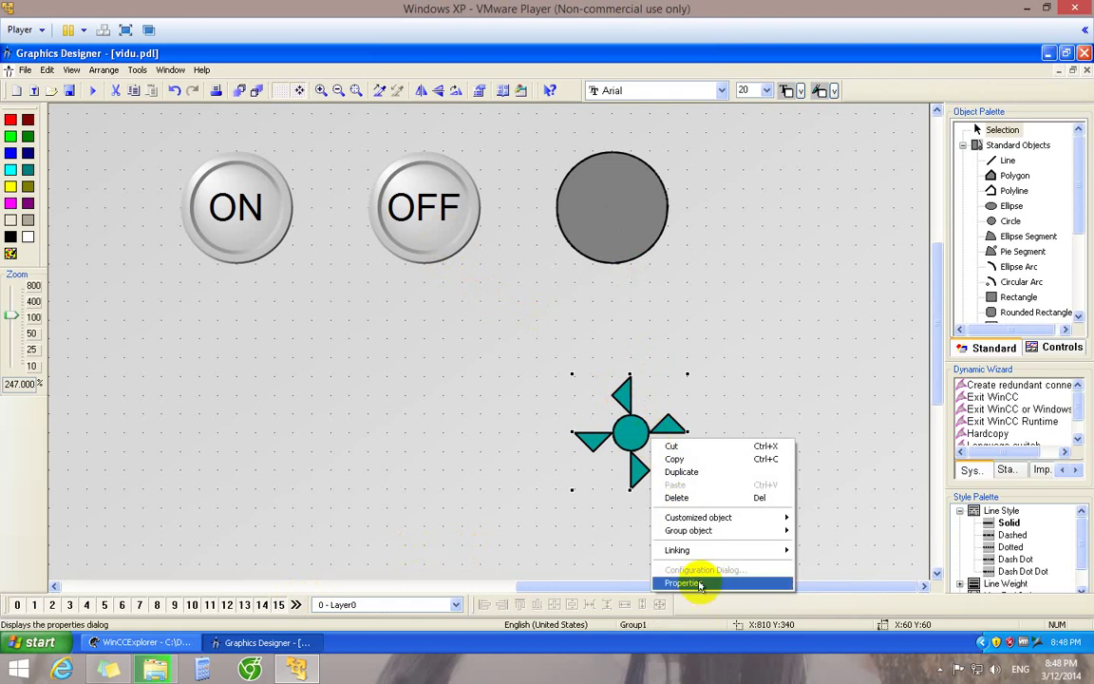
pyautogui.click(688, 581)
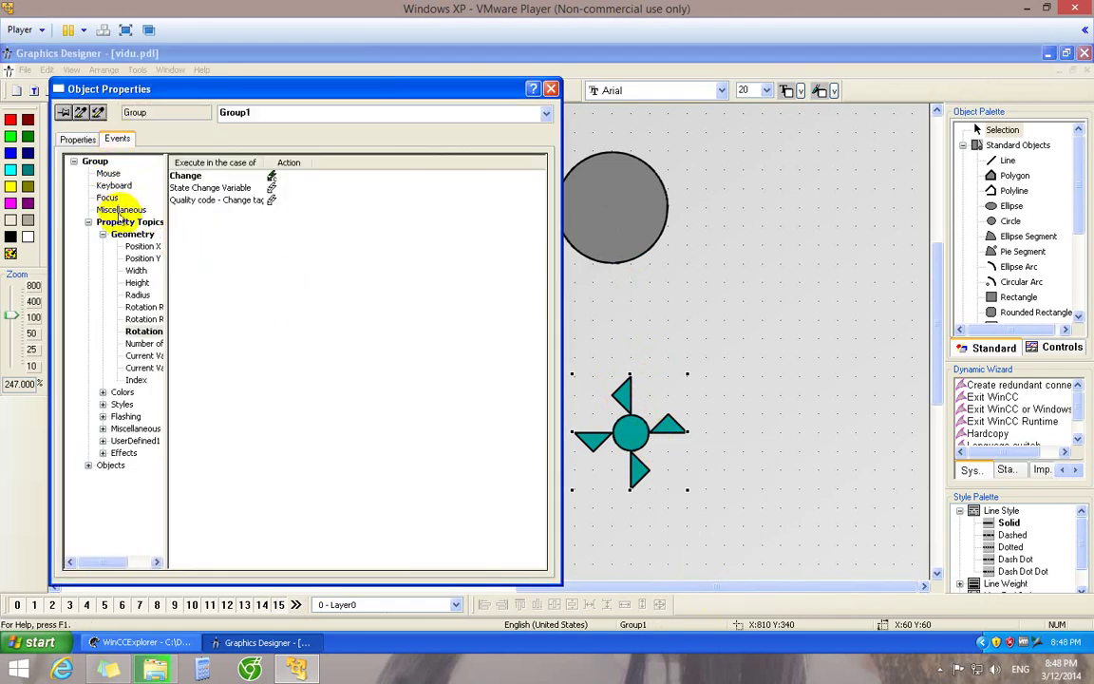
pyautogui.click(110, 224)
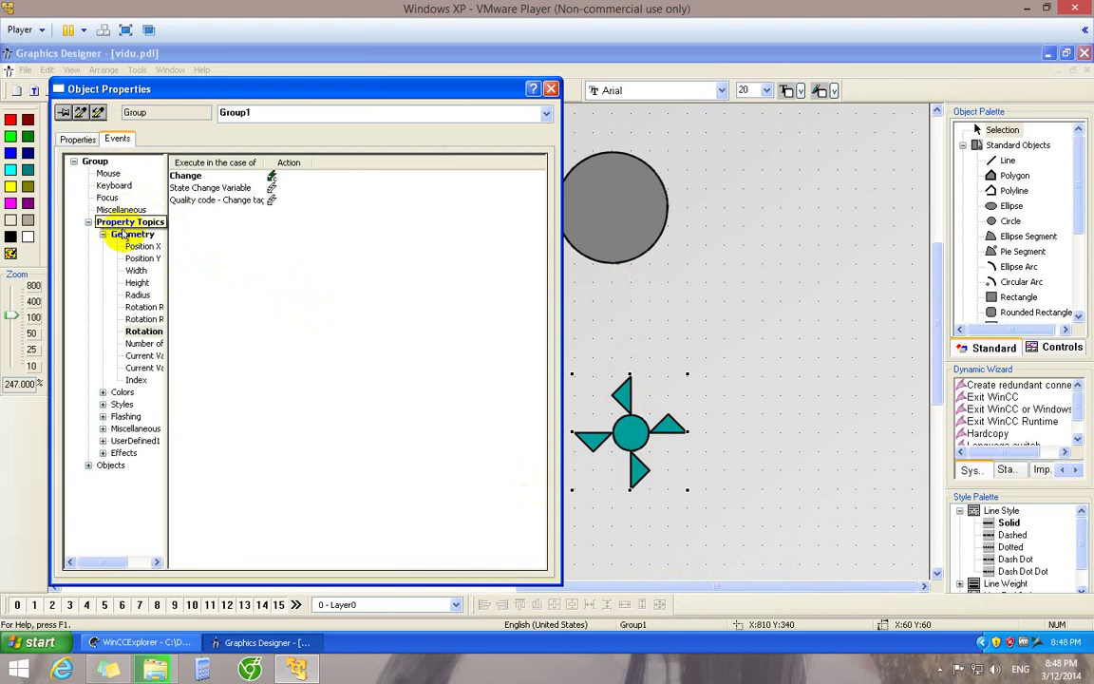
pyautogui.click(144, 331)
pyautogui.rightClick(273, 176)
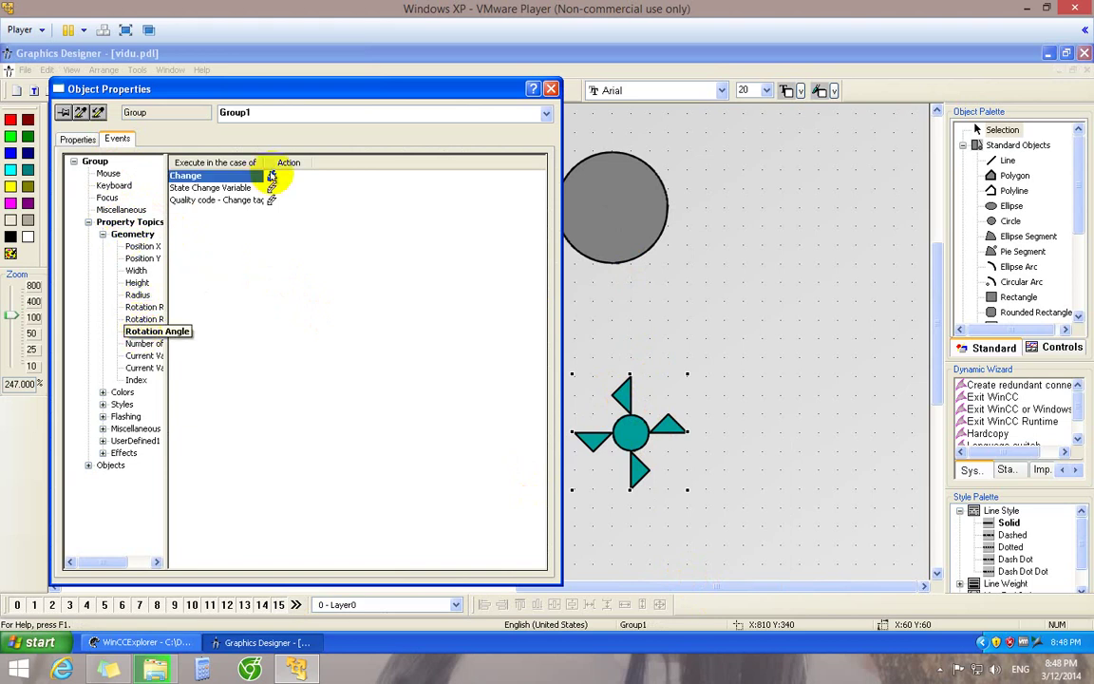
pyautogui.click(285, 179)
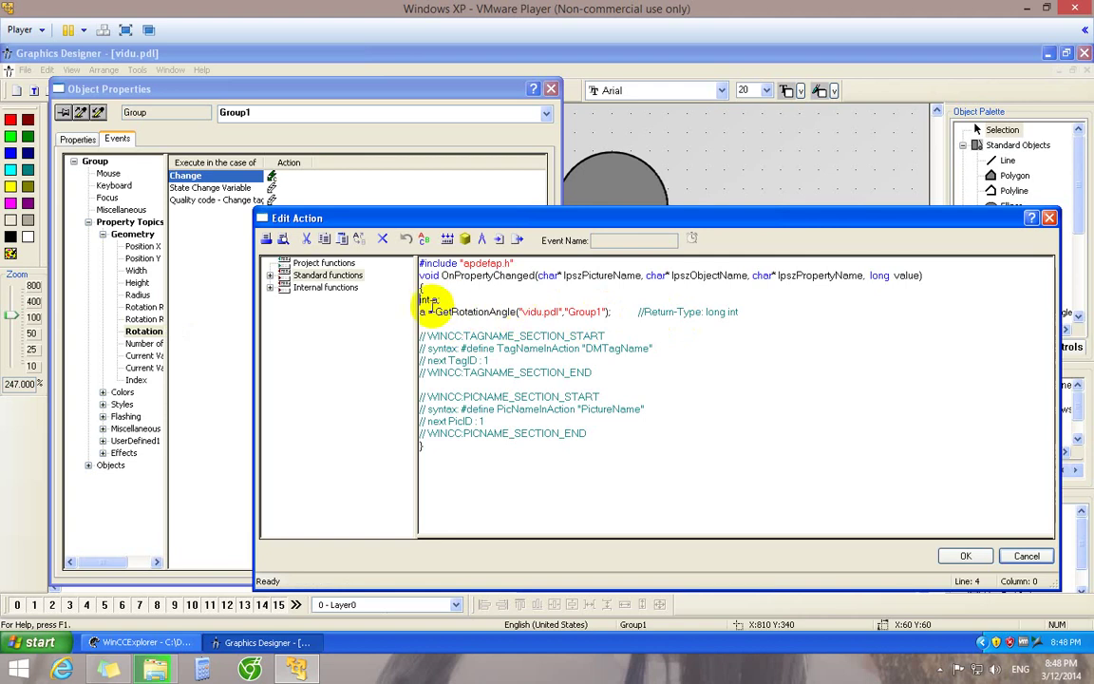
# - Begin an 'if (' condition below the GetRotationAngle line and start inserting the internal tag get function GetTagBit
pyautogui.click(423, 324)
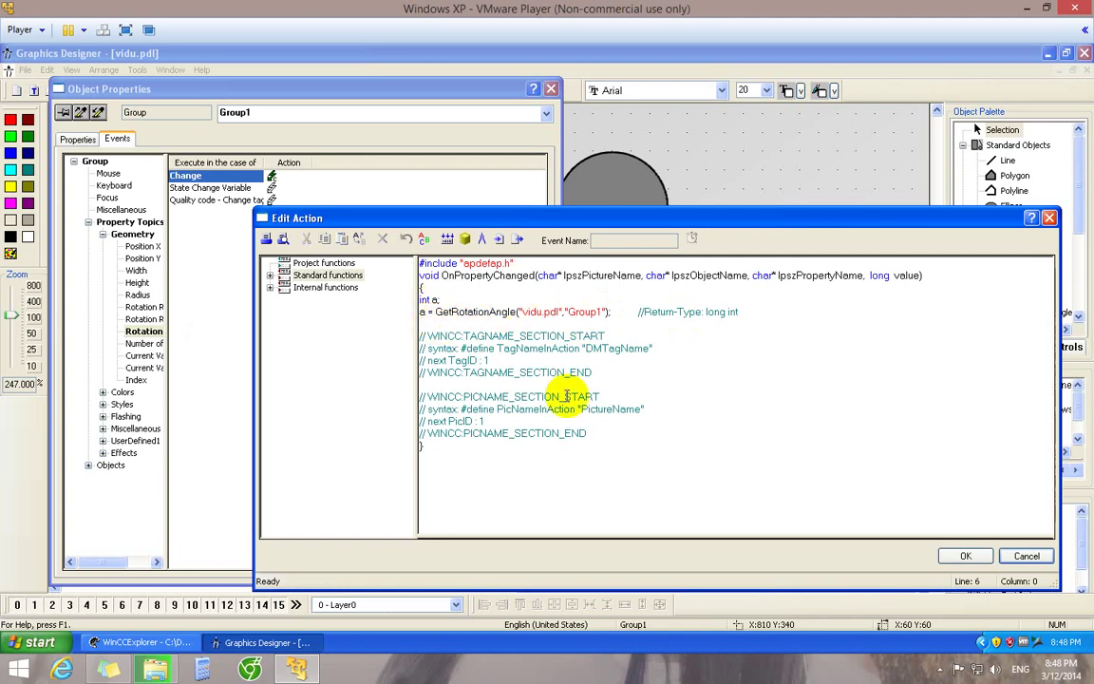
pyautogui.write('if (')
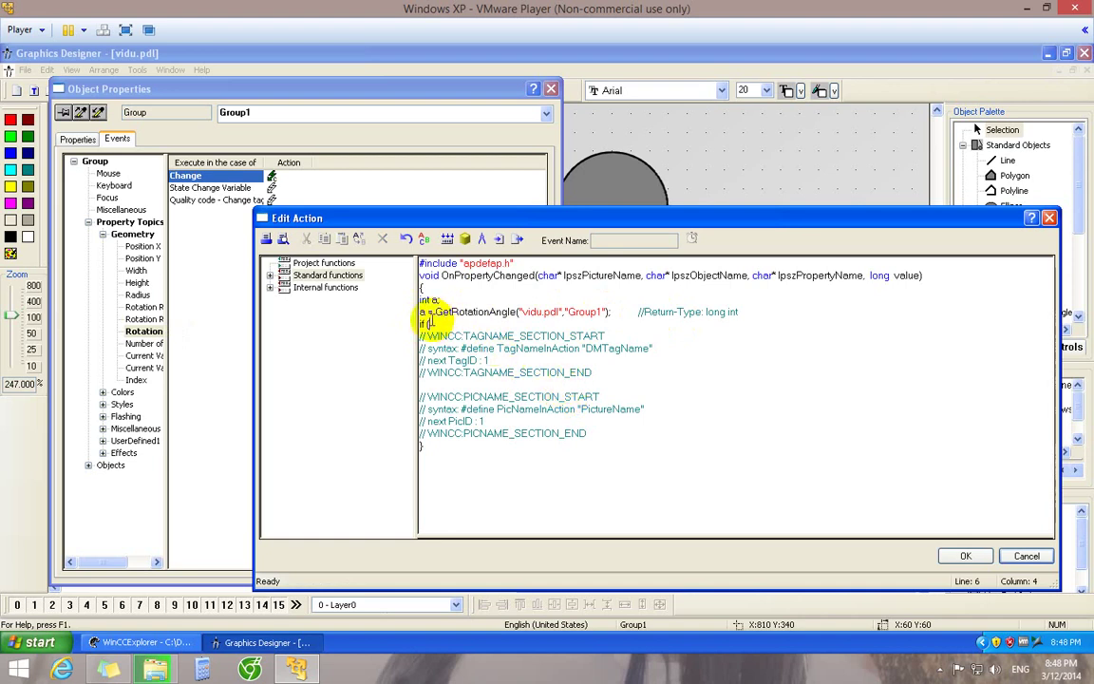
pyautogui.doubleClick(274, 287)
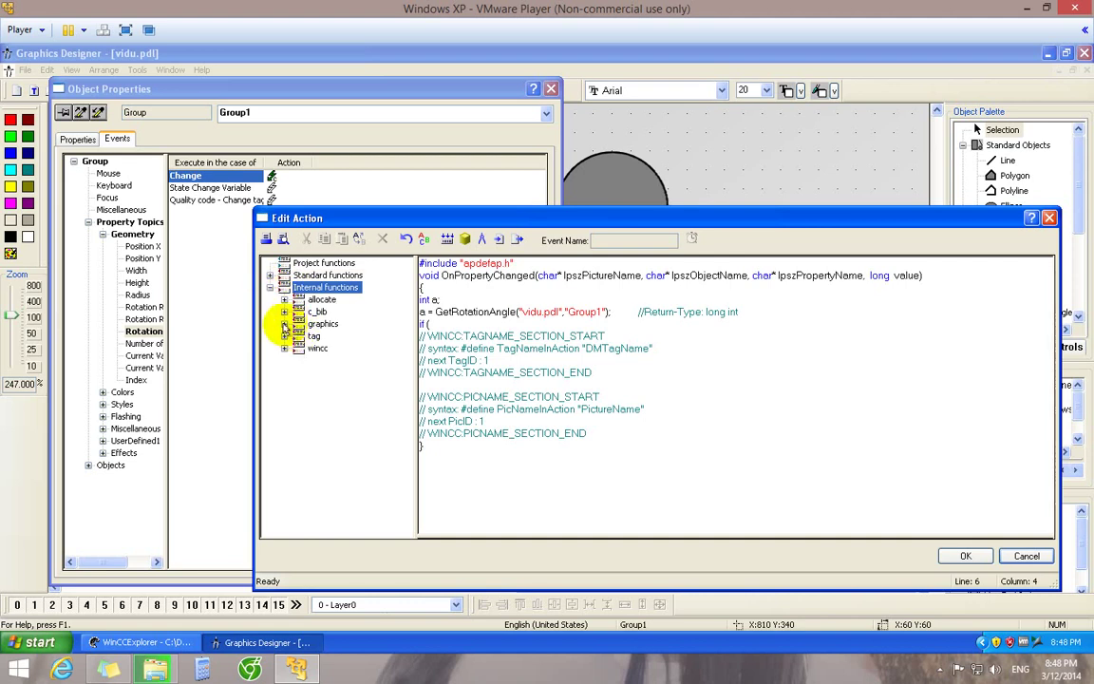
pyautogui.click(284, 324)
pyautogui.click(284, 324)
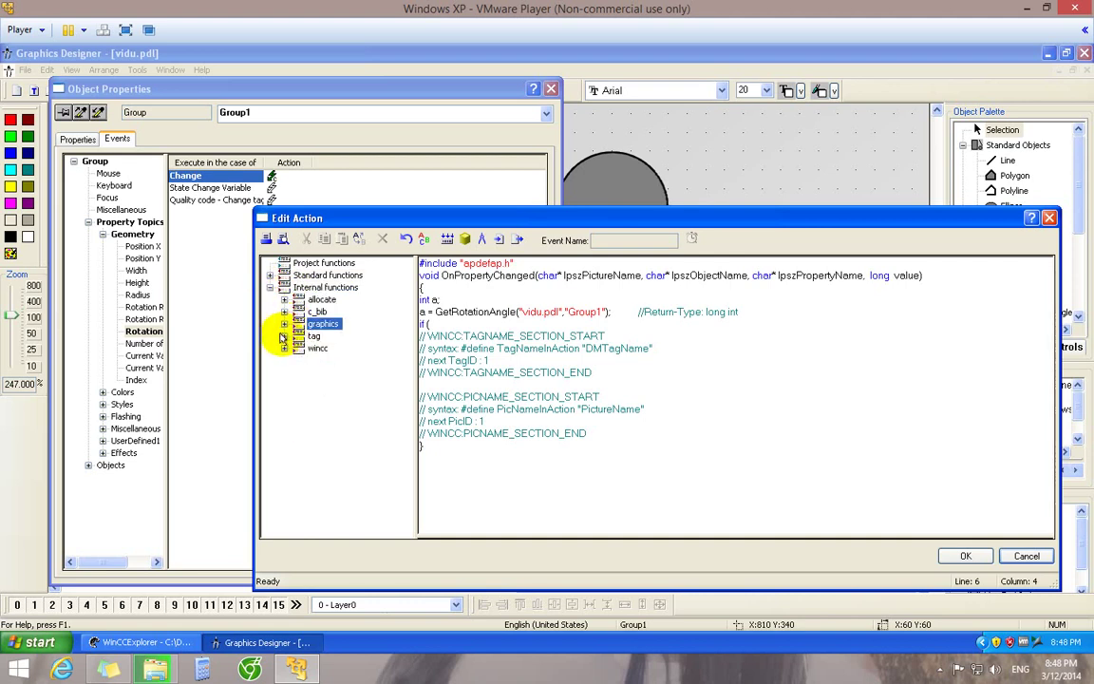
pyautogui.click(284, 337)
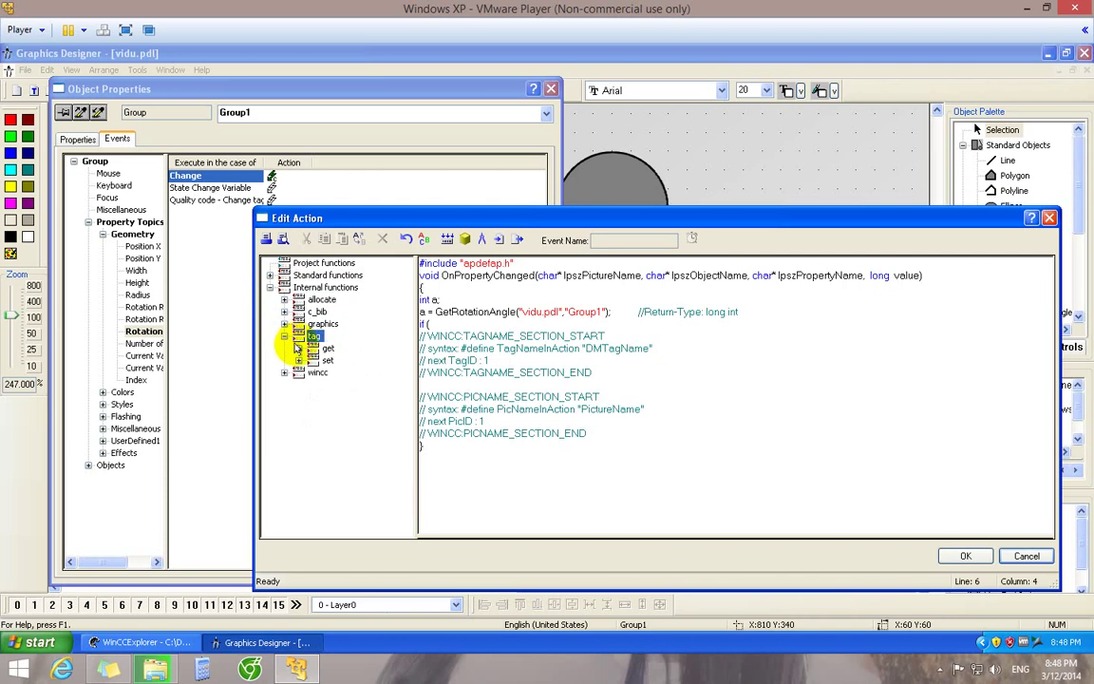
pyautogui.click(298, 349)
pyautogui.doubleClick(358, 397)
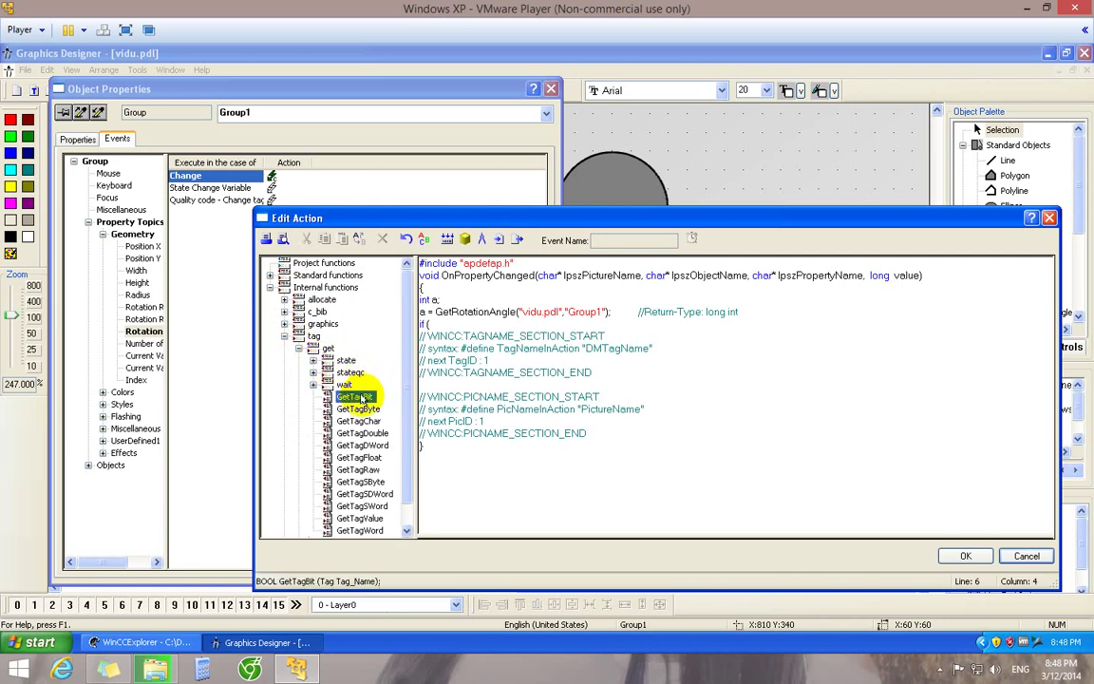
# - Assign the tag DEN_1 to the Tag_Name parameter and insert the GetTagBit call
pyautogui.click(732, 375)
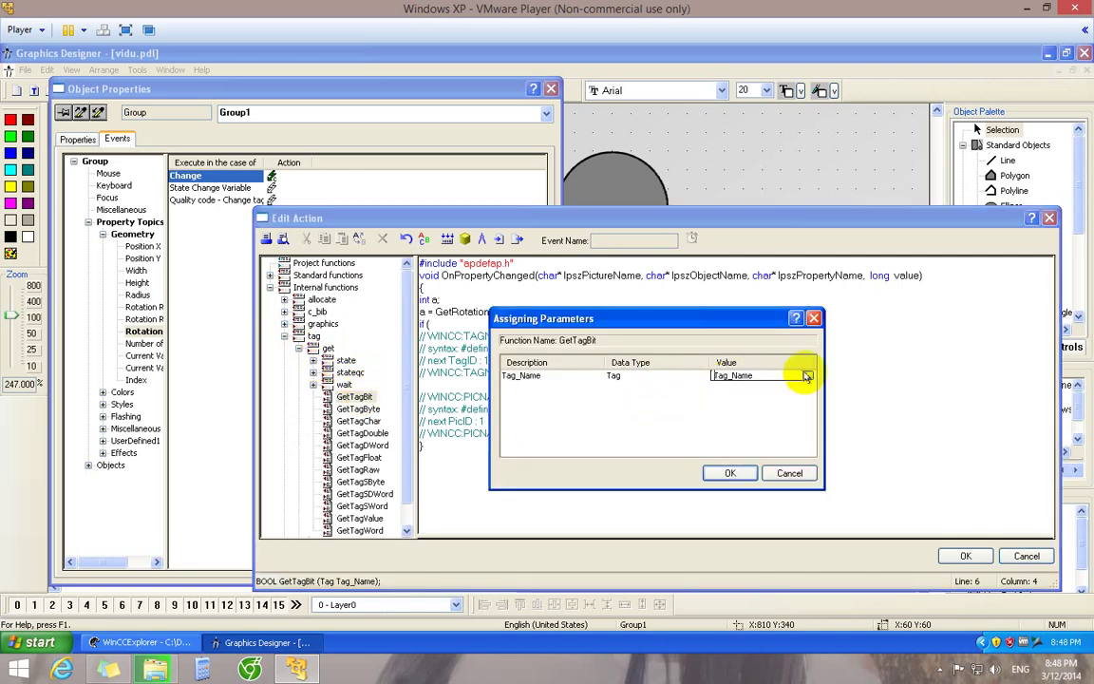
pyautogui.click(808, 377)
pyautogui.click(776, 389)
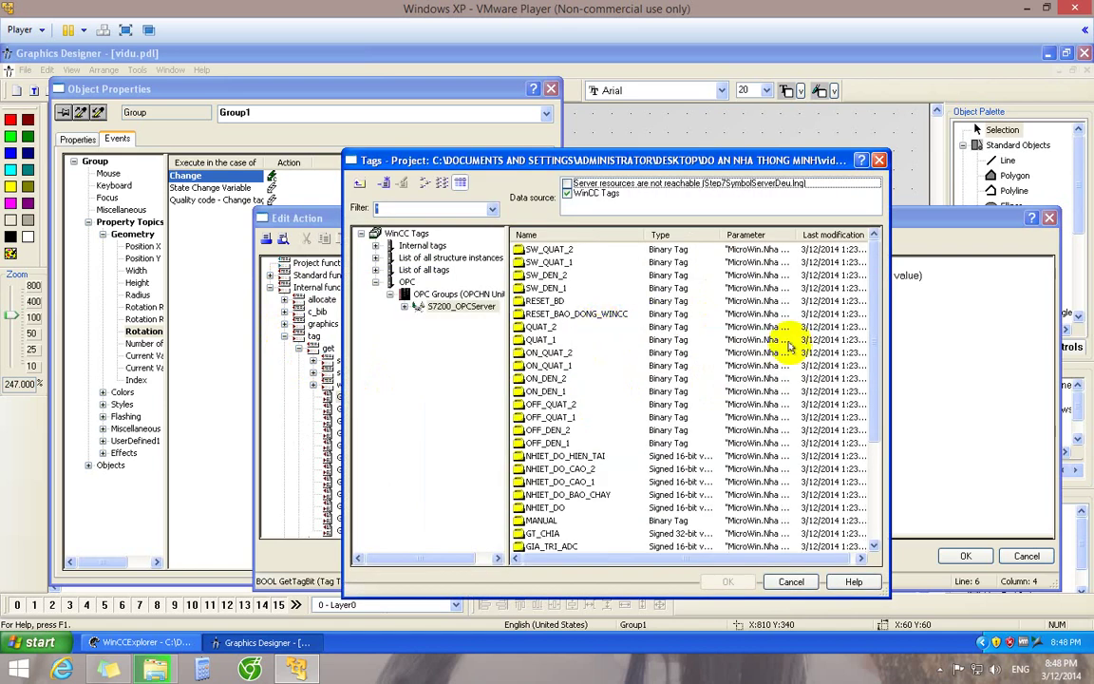
pyautogui.click(875, 353)
pyautogui.moveTo(875, 353); pyautogui.dragTo(872, 380)
pyautogui.click(537, 508)
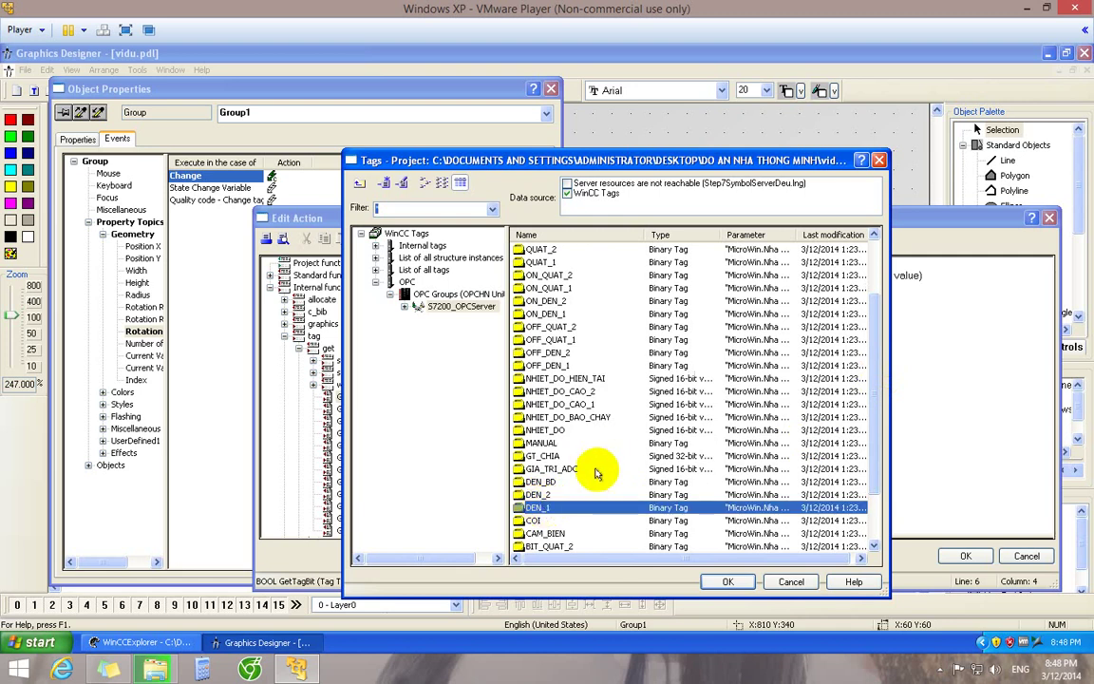
pyautogui.click(728, 581)
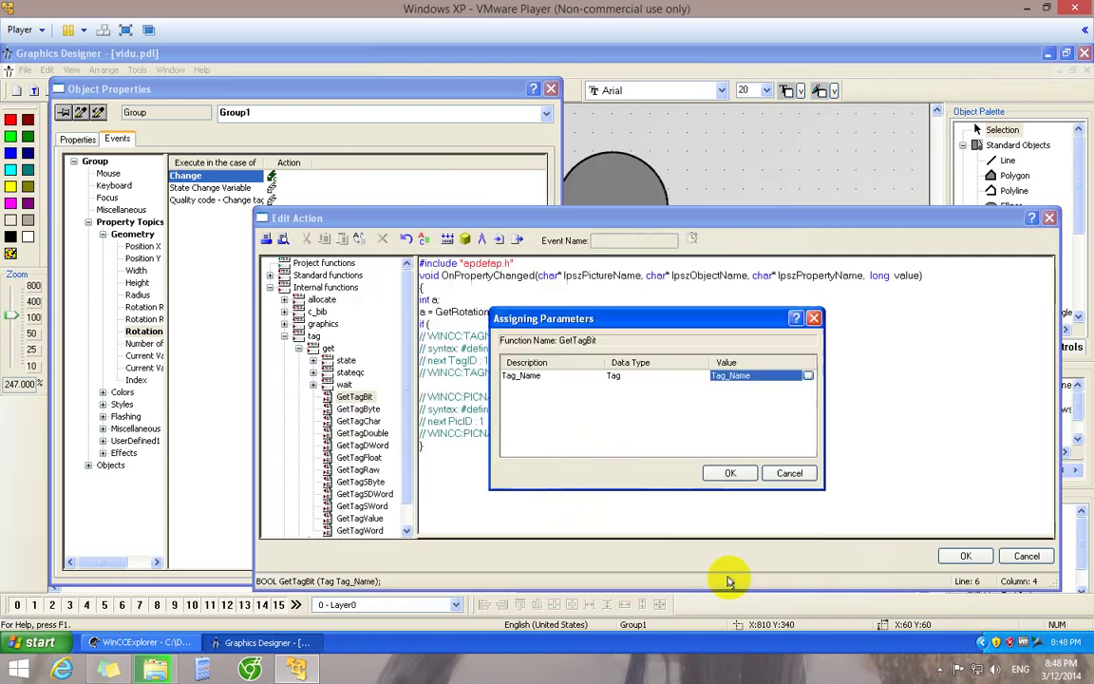
pyautogui.click(730, 472)
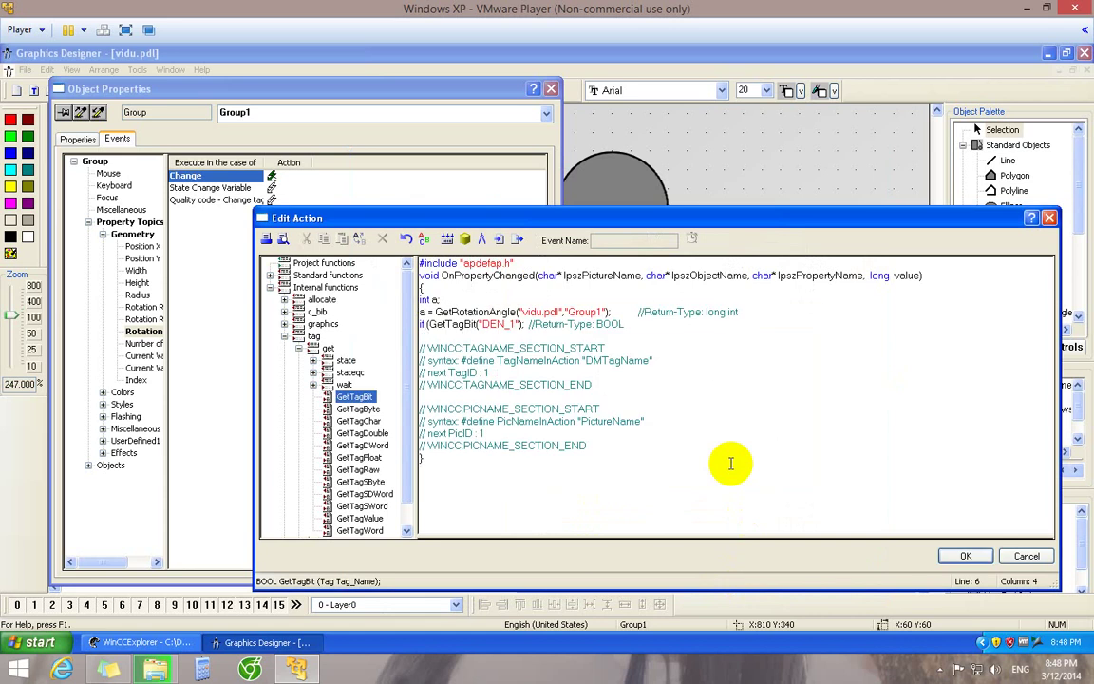
# - Close the if condition after the GetTagBit call for DEN_1 and add the statement 'a=a+10;' with a single semicolon
pyautogui.click(521, 324)
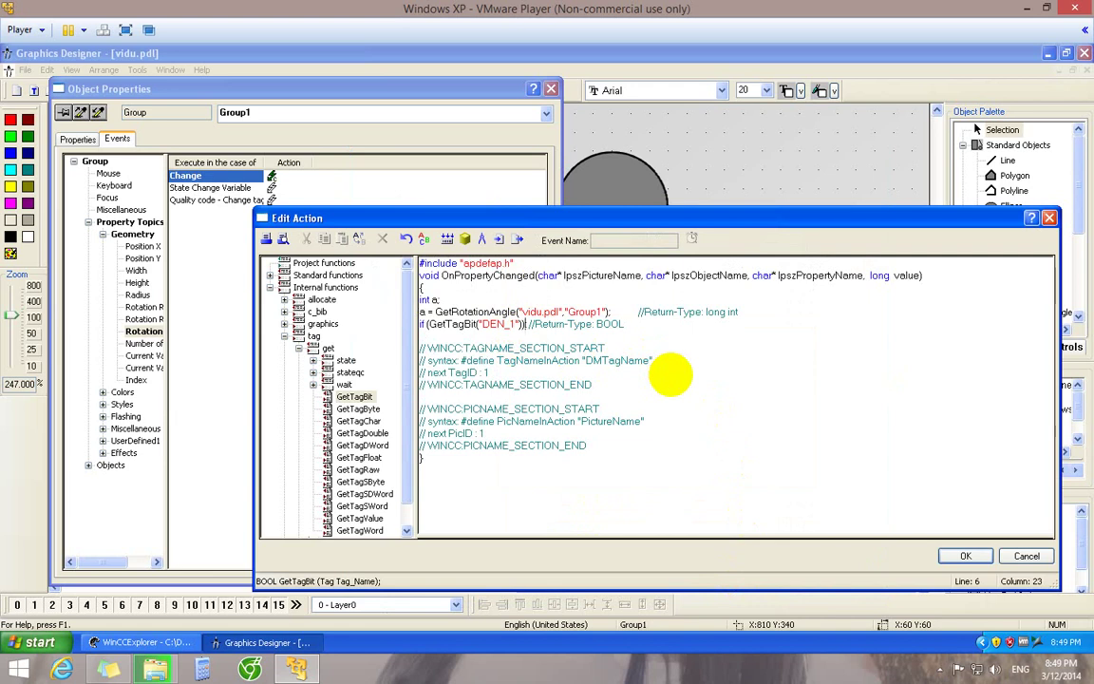
pyautogui.write(')')
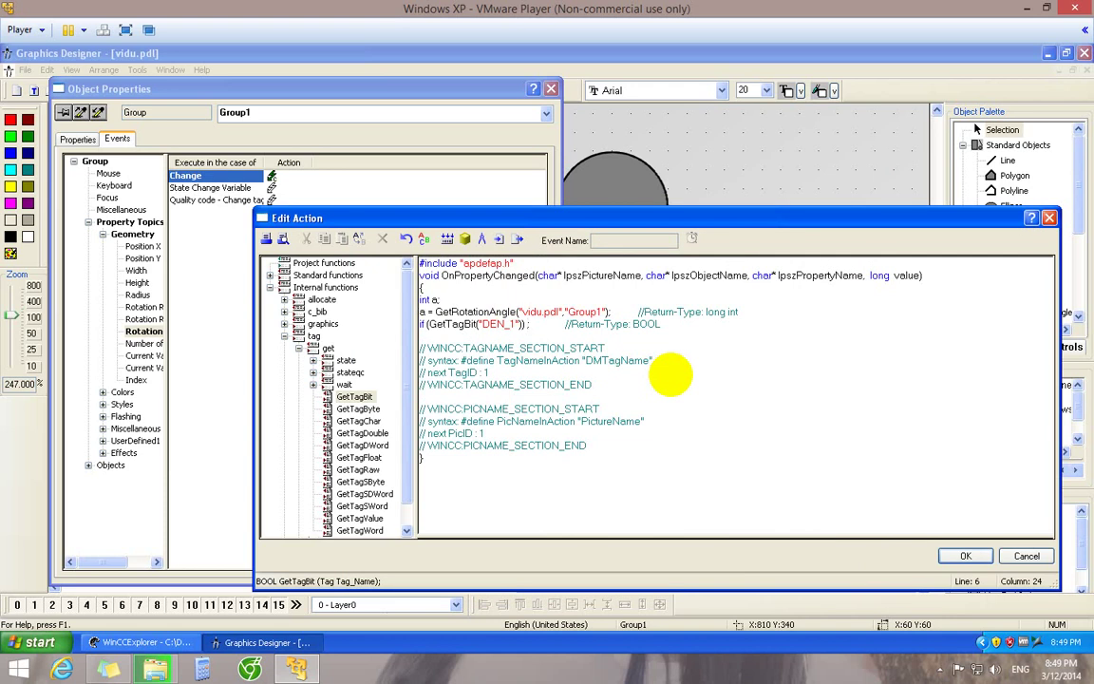
pyautogui.write('a=a+10;')
pyautogui.press('Tab')
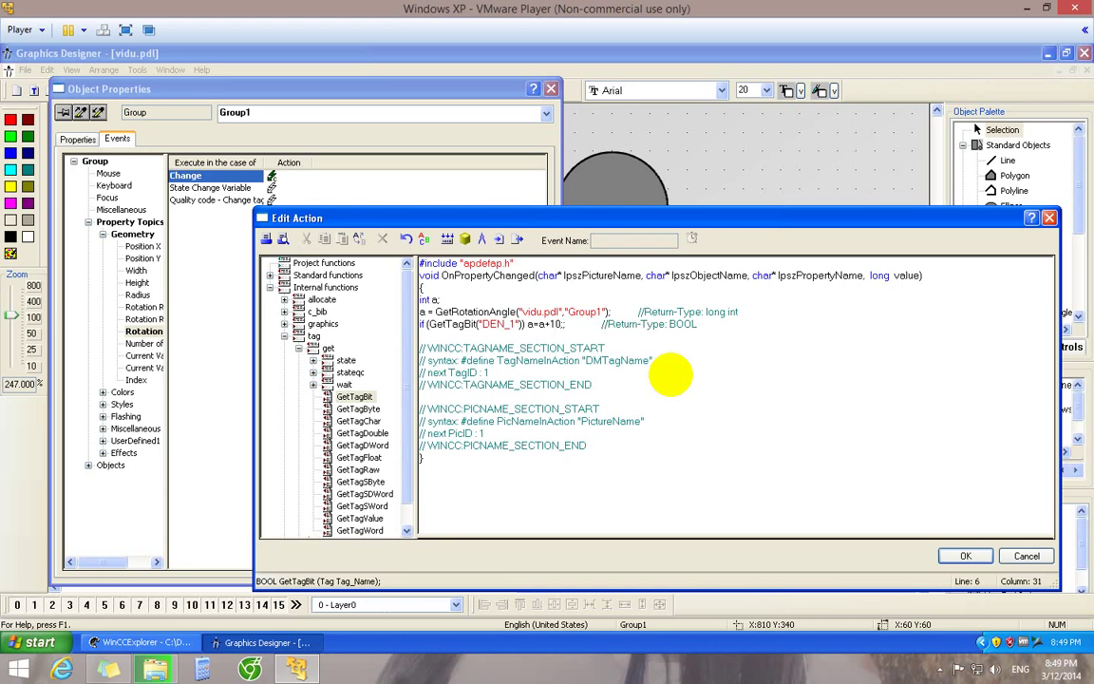
pyautogui.press('BackSpace')
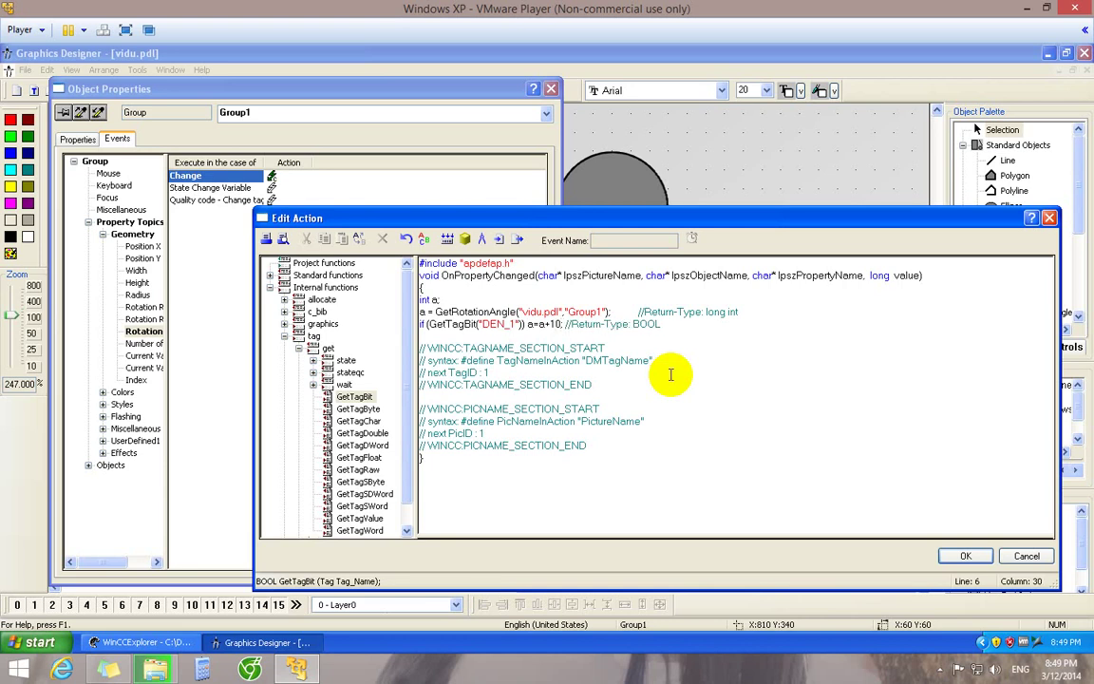
# - Open a brace block before 'a=a+10;' in the if statement and return to the end of that statement
pyautogui.press('Left')
pyautogui.press('Left')
pyautogui.press('Left')
pyautogui.press('Left')
pyautogui.write('{')
pyautogui.press('Right')
pyautogui.press('Right')
pyautogui.press('Right')
pyautogui.press('Right')
pyautogui.press('Right')
pyautogui.press('Right')
pyautogui.write('}')
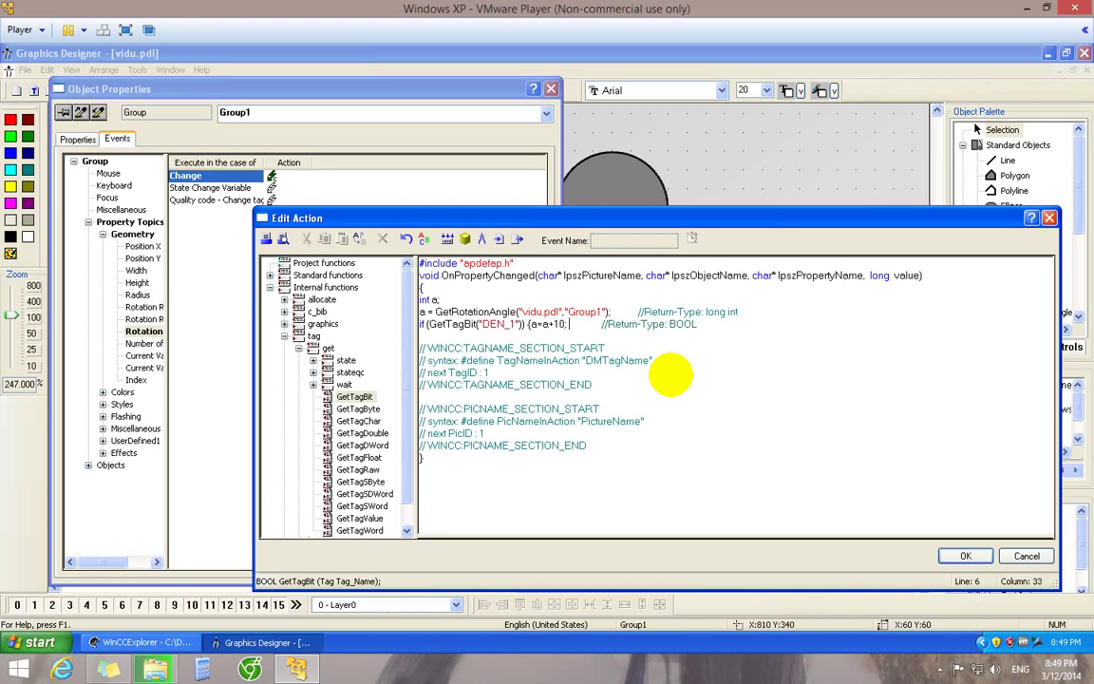
# - Add 'if (a>=360) a=0;' after 'a=a+10;' to reset the angle and close the brace block
pyautogui.write('if (a==360')
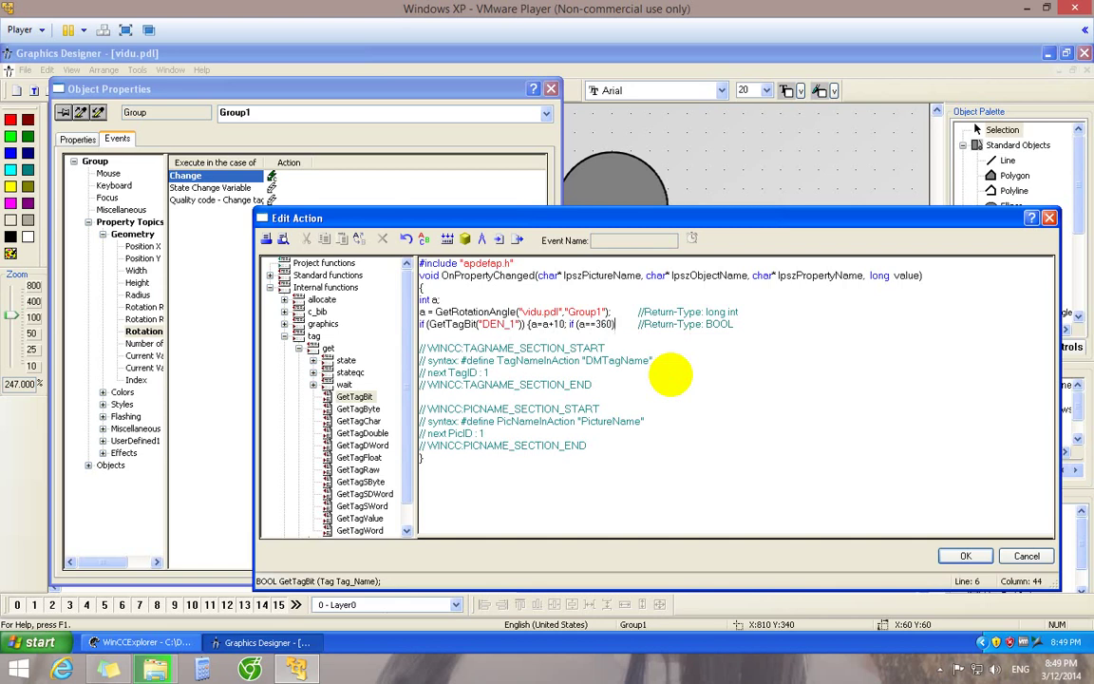
pyautogui.press('BackSpace')
pyautogui.press('Left')
pyautogui.press('Left')
pyautogui.press('Left')
pyautogui.press('BackSpace')
pyautogui.write('>')
pyautogui.press('Right')
pyautogui.press('Right')
pyautogui.press('Right')
pyautogui.write(') a=0;}')
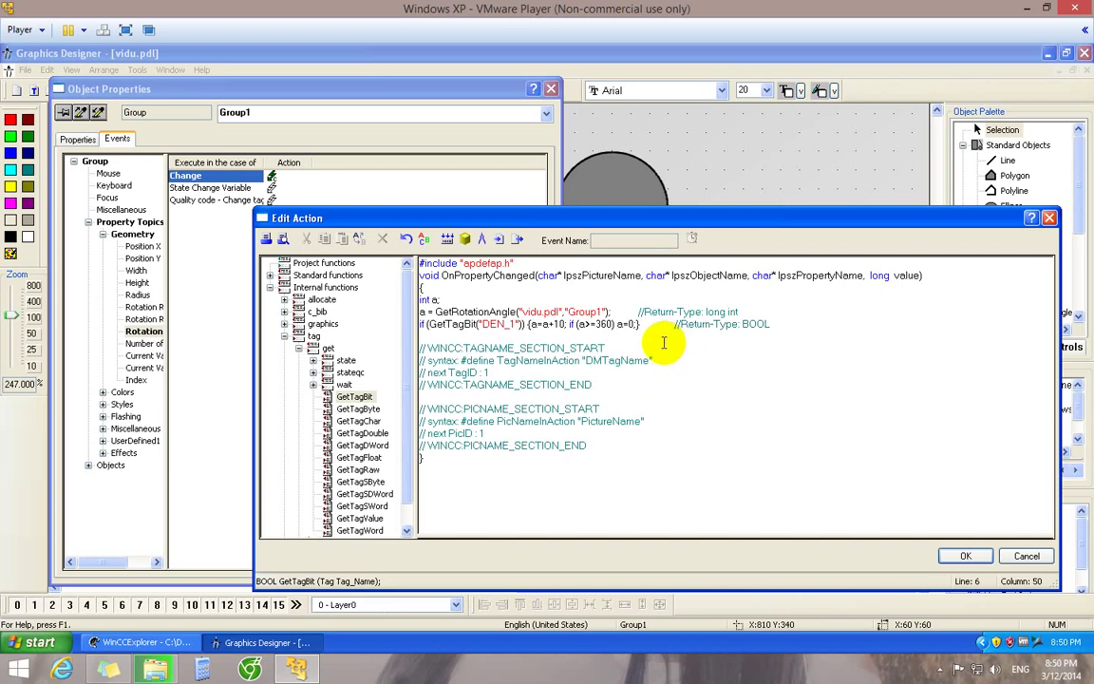
pyautogui.click(599, 324)
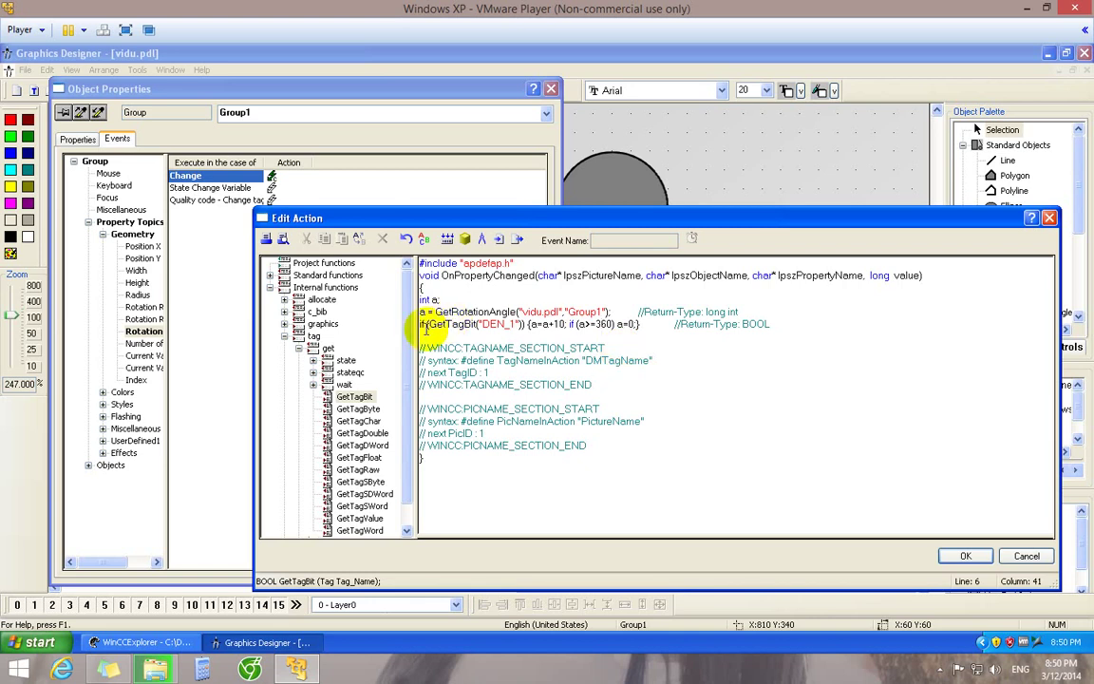
# - Start inserting the internal function SetRotationAngle from the graphics set geometry functions on the line below the if statement
pyautogui.click(420, 337)
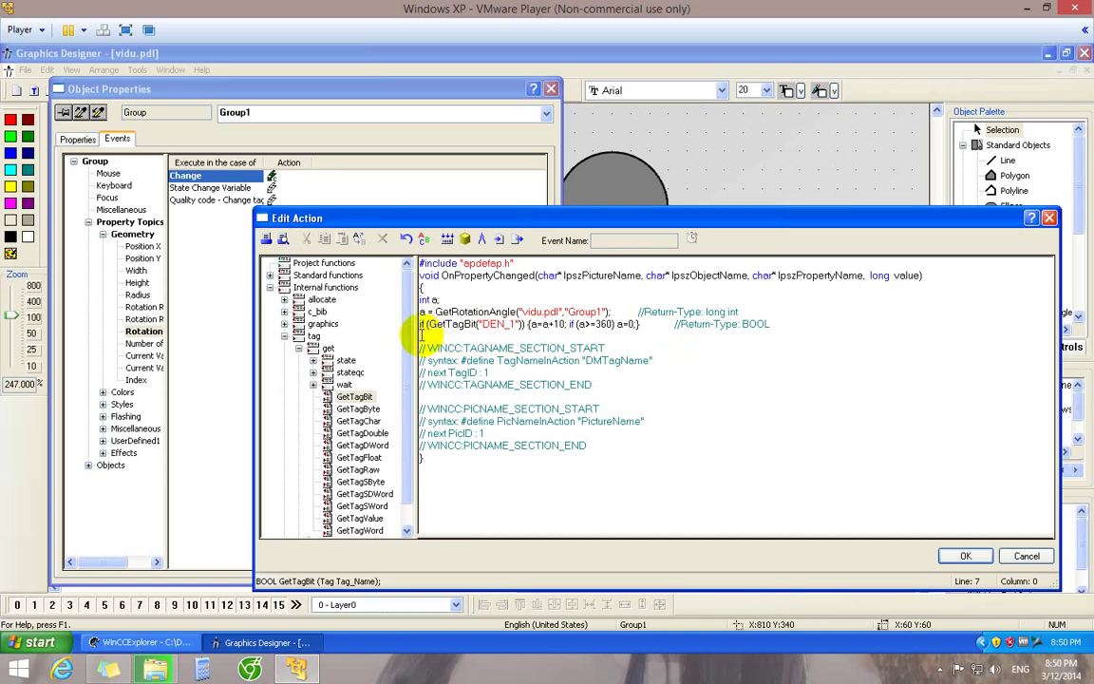
pyautogui.click(283, 337)
pyautogui.doubleClick(291, 326)
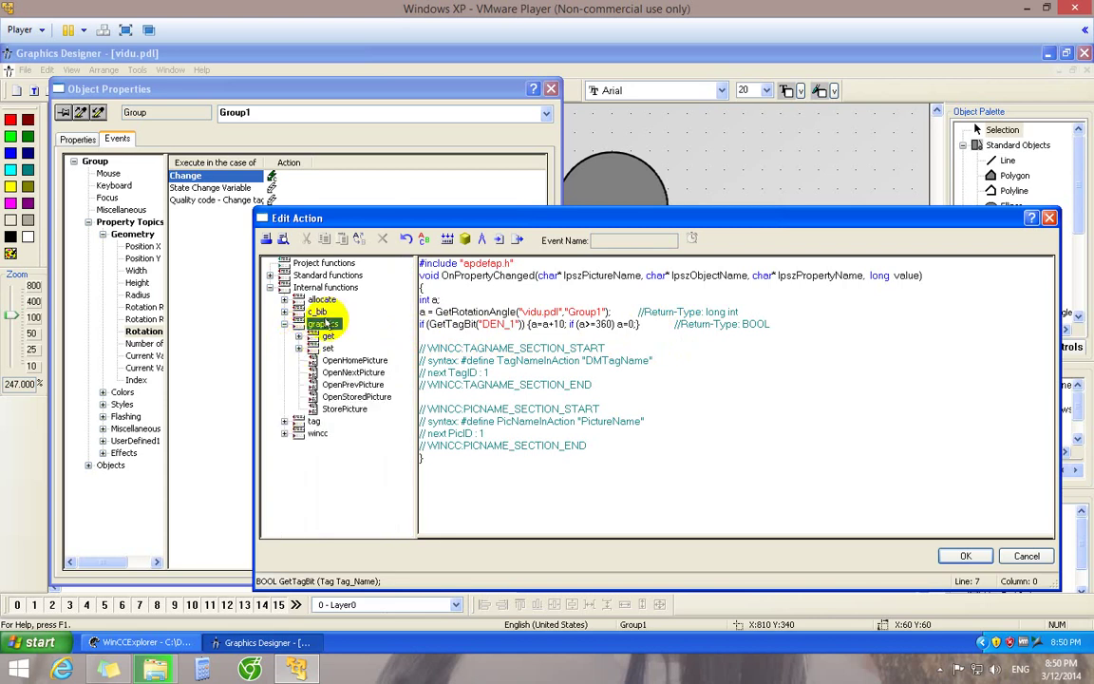
pyautogui.click(298, 348)
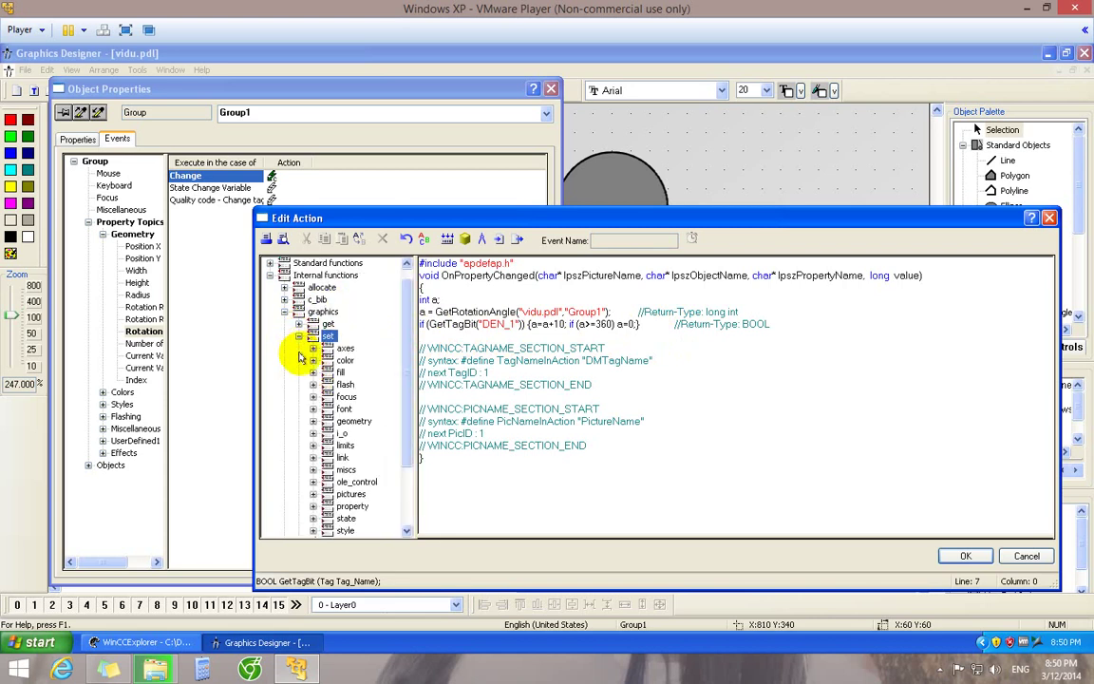
pyautogui.click(314, 422)
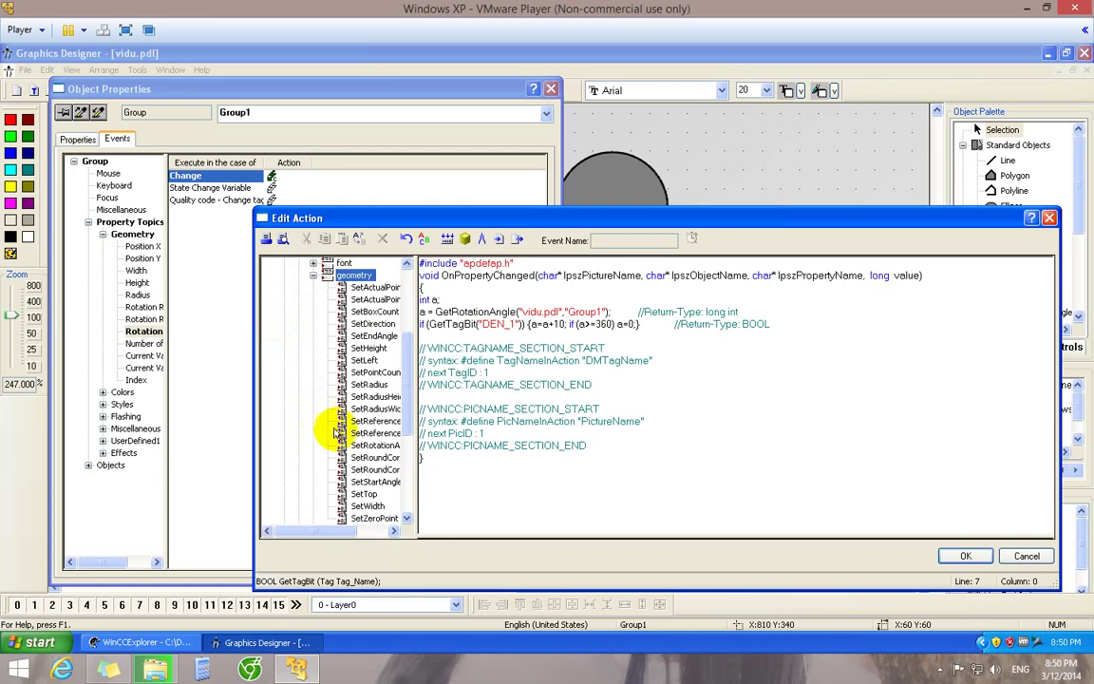
pyautogui.doubleClick(359, 447)
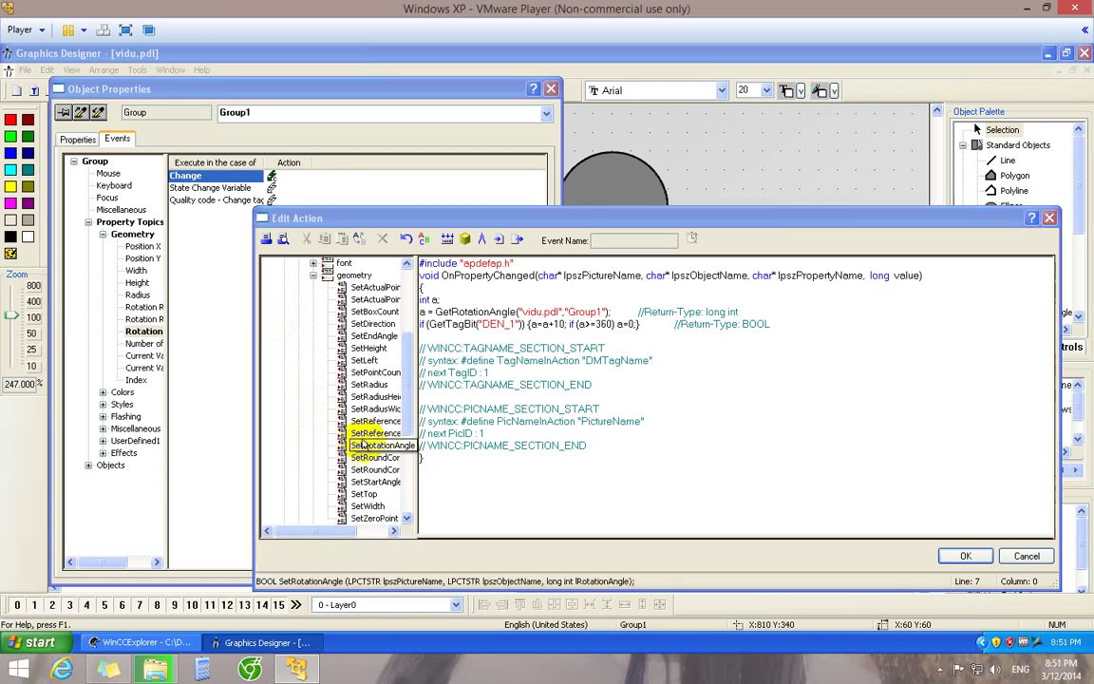
# - Assign the picture vidu.pdl to the lpszPictureName parameter of SetRotationAngle
pyautogui.click(793, 377)
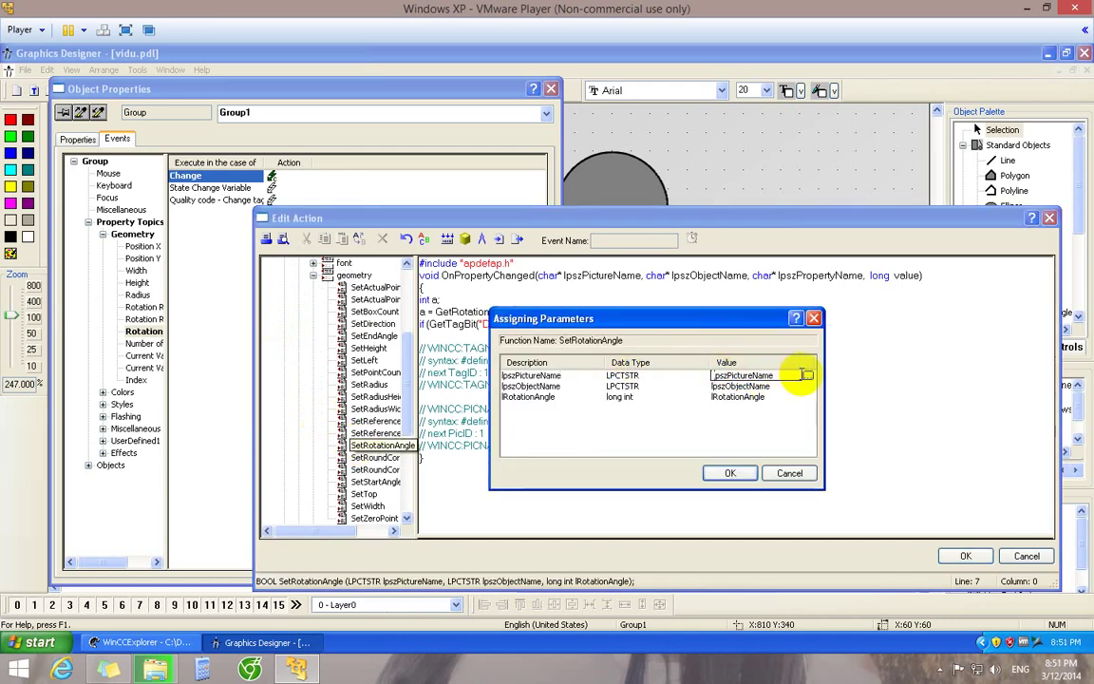
pyautogui.click(796, 376)
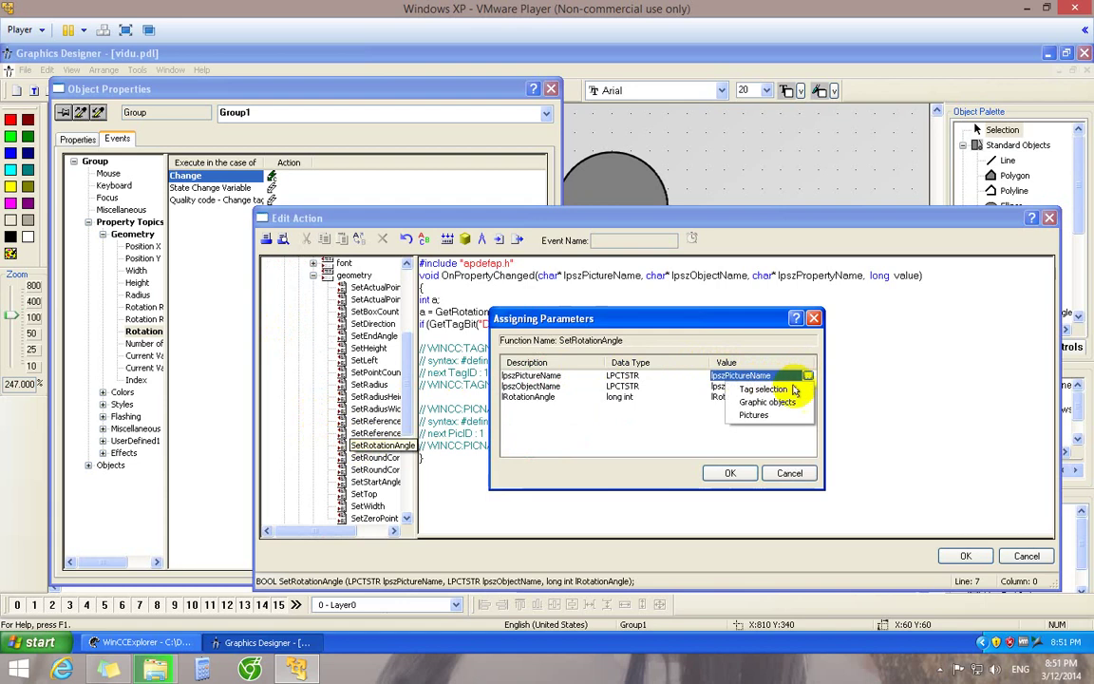
pyautogui.click(754, 414)
pyautogui.click(543, 302)
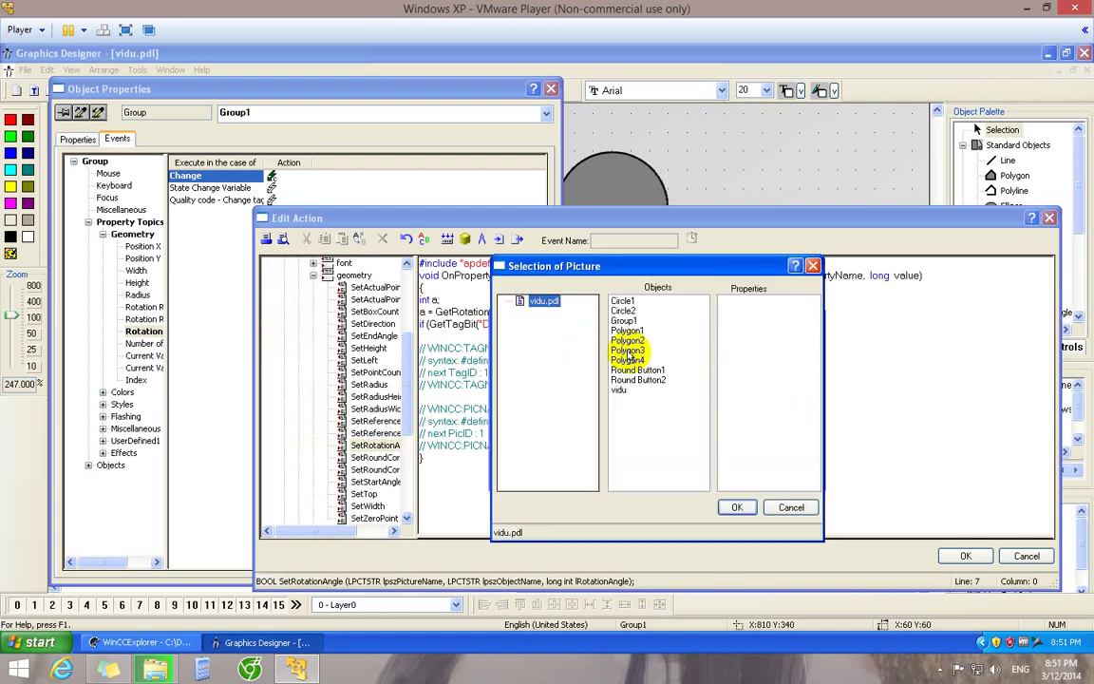
pyautogui.click(736, 506)
# - Assign the object Group1 of vidu.pdl to the lpszObjectName parameter of SetRotationAngle
pyautogui.click(794, 386)
pyautogui.click(805, 387)
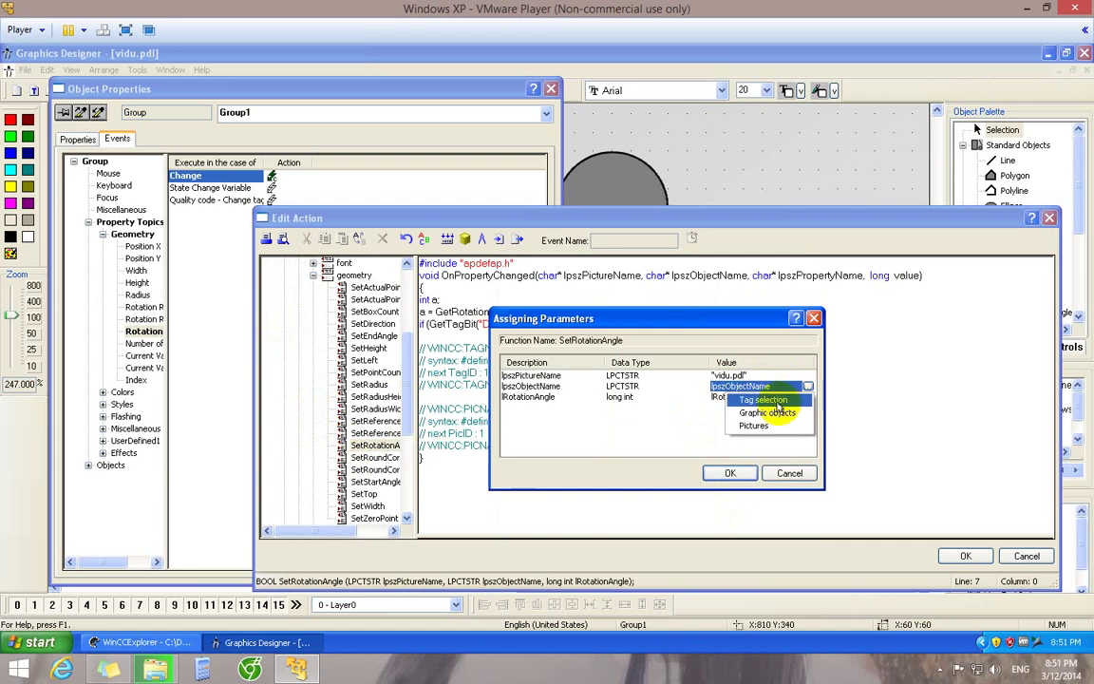
pyautogui.click(767, 412)
pyautogui.click(528, 301)
pyautogui.click(625, 323)
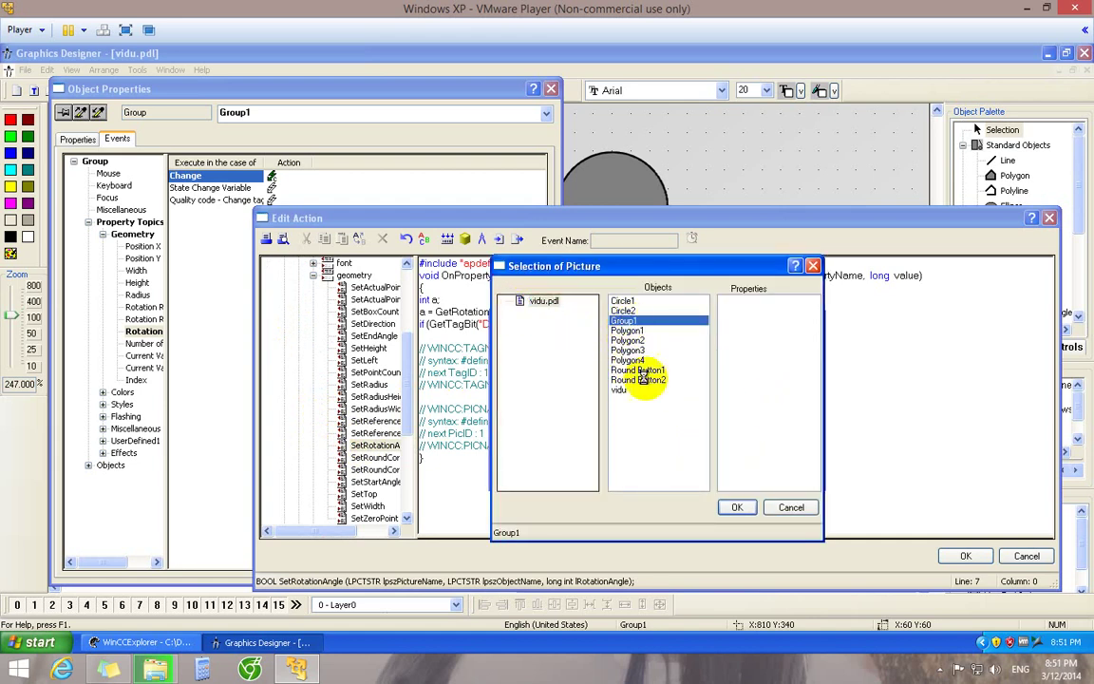
pyautogui.click(739, 508)
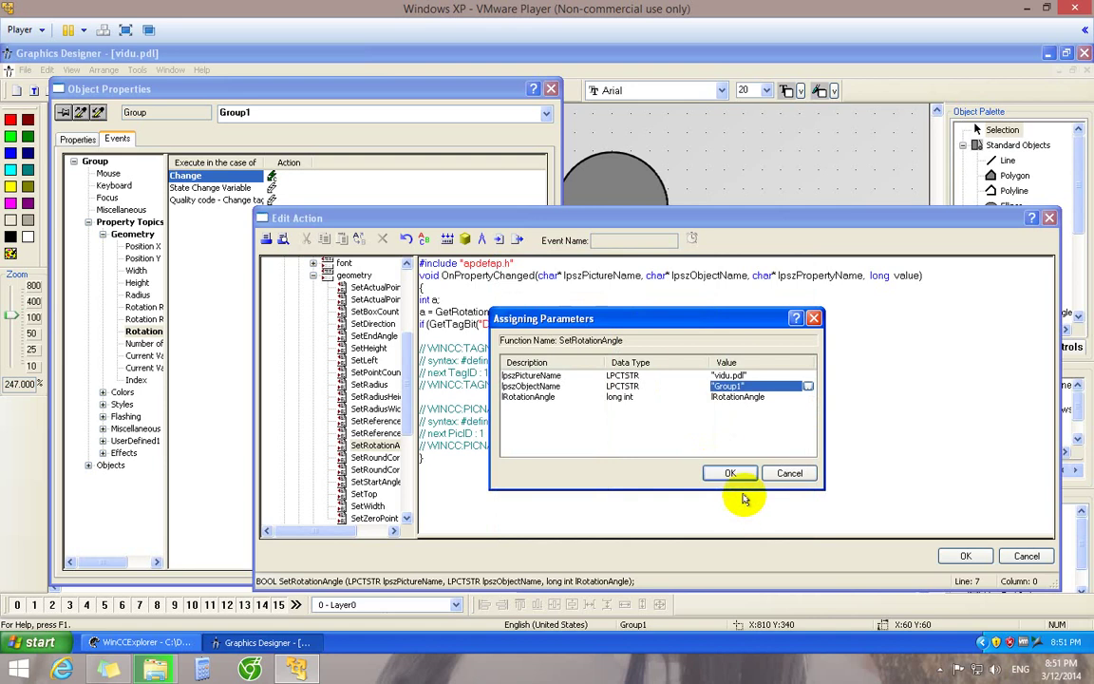
# - Set the lRotationAngle parameter of SetRotationAngle to the variable a and insert the completed function call into the C-Action
pyautogui.click(746, 397)
pyautogui.doubleClick(720, 397)
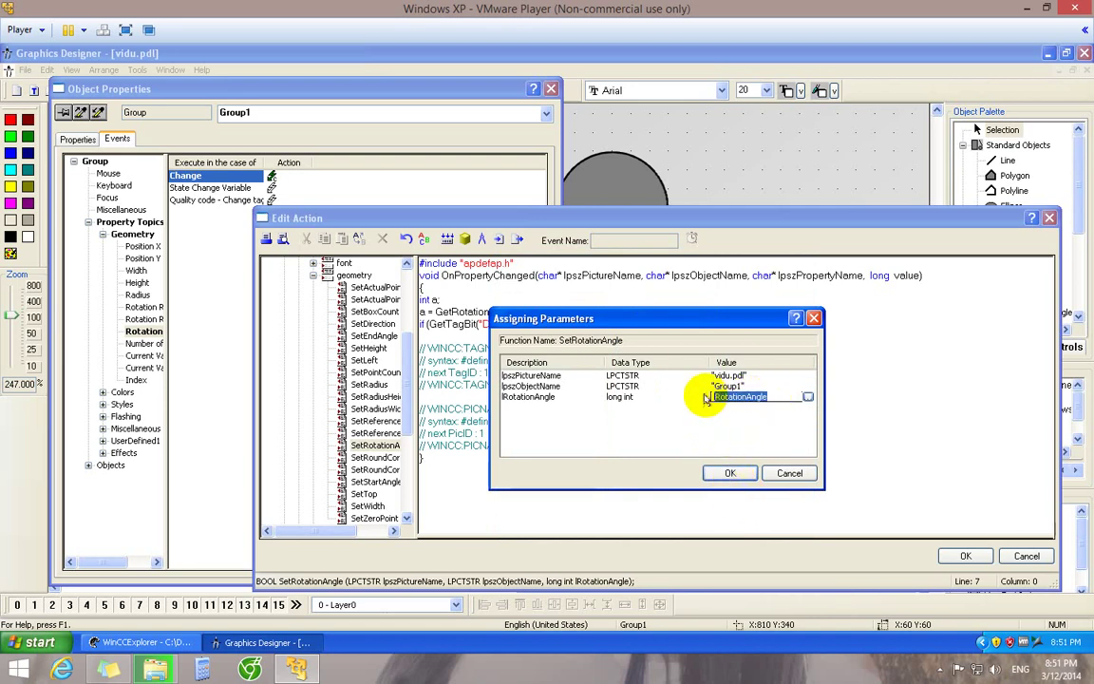
pyautogui.write('a')
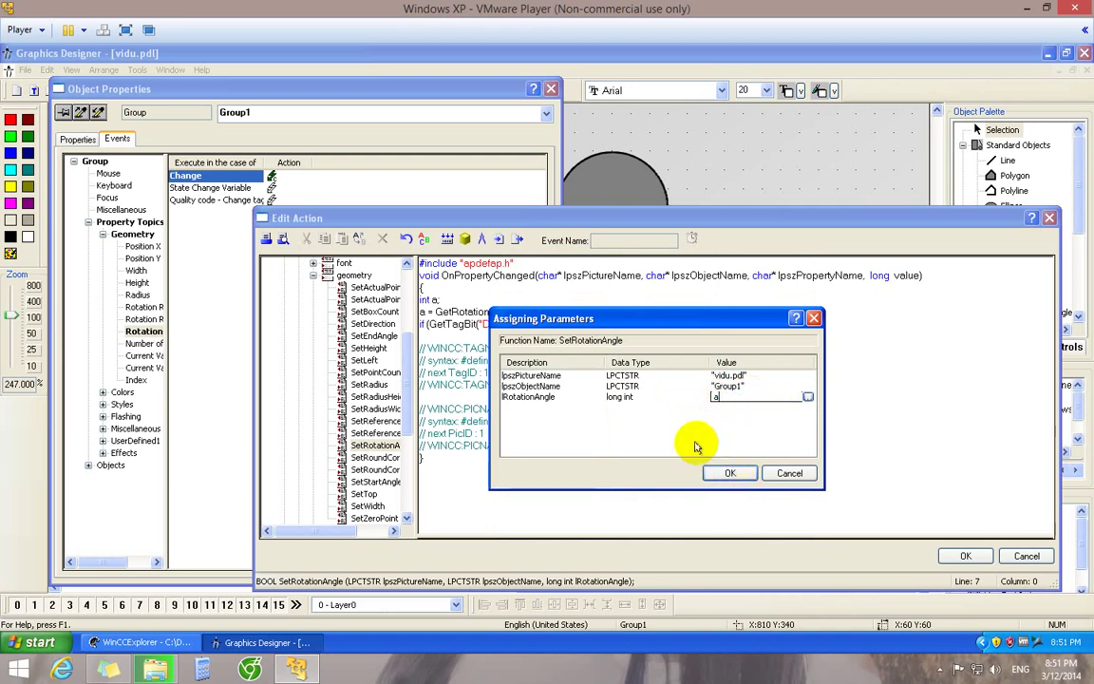
pyautogui.click(730, 473)
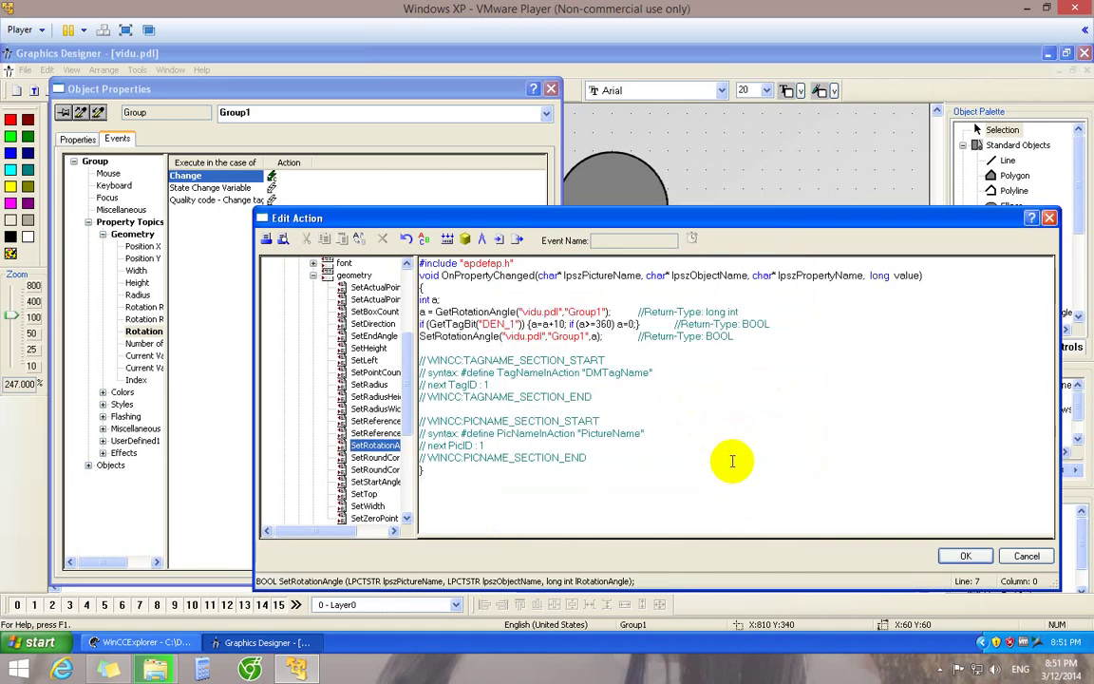
# - Accept and recompile the C-Action for Group1's rotation change event, and save the picture vidu.pdl
pyautogui.click(967, 559)
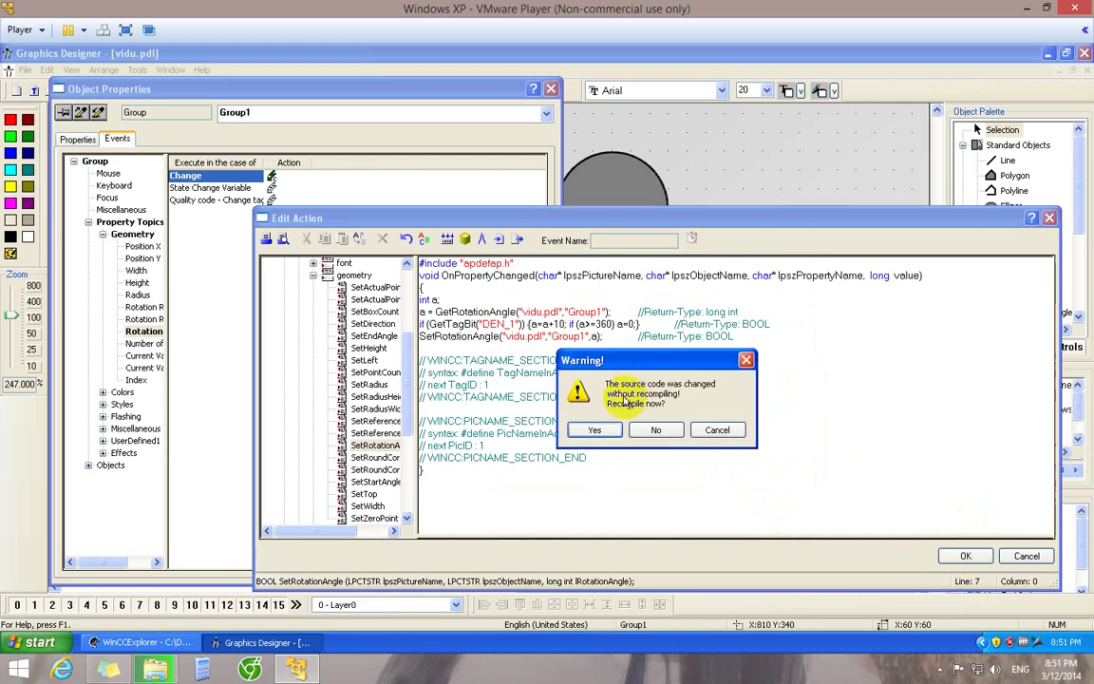
pyautogui.click(603, 429)
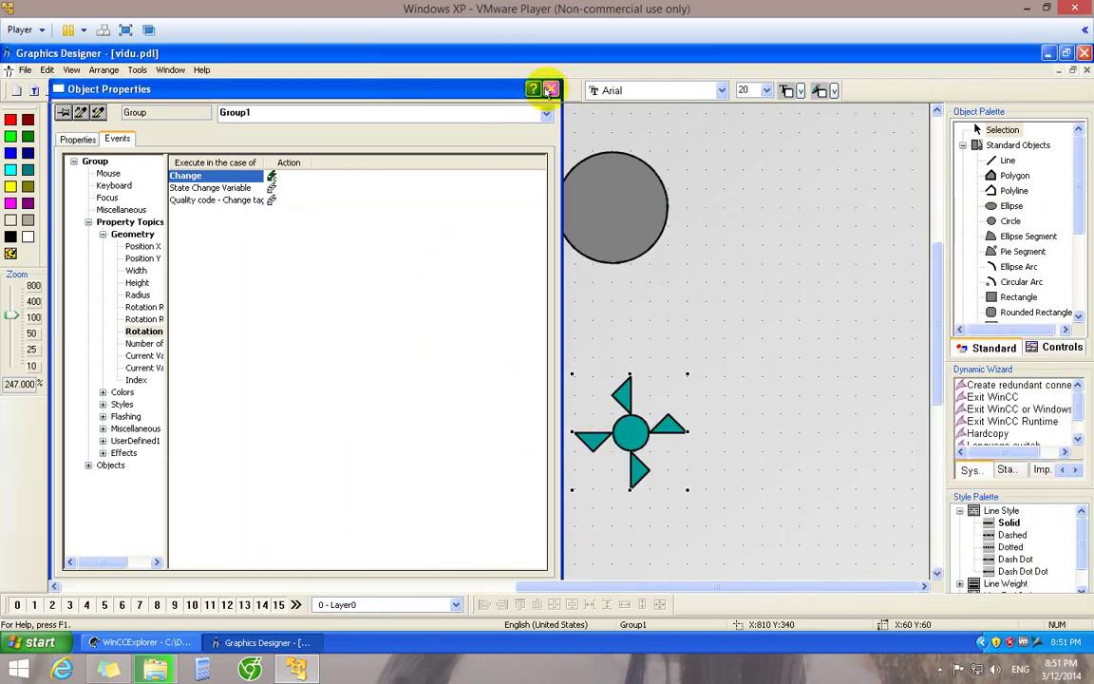
pyautogui.click(551, 89)
pyautogui.click(67, 91)
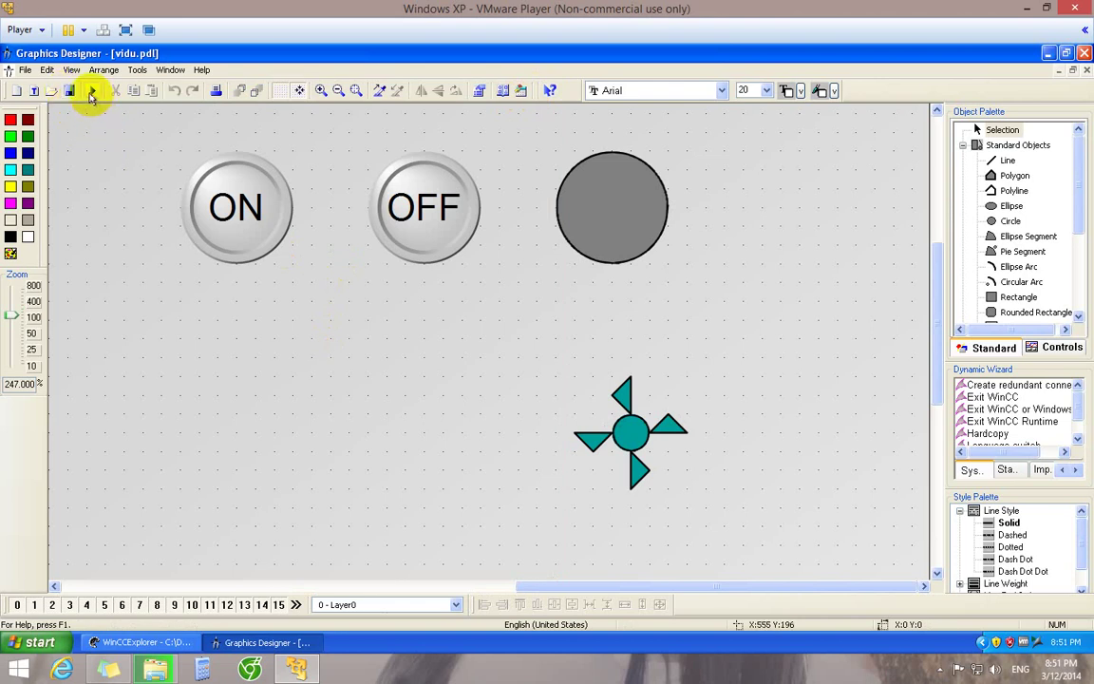
# - Run vidu.pdl in Runtime, test the lamp and fan with the OFF, ON and OFF buttons in turn, and close Runtime
pyautogui.click(92, 90)
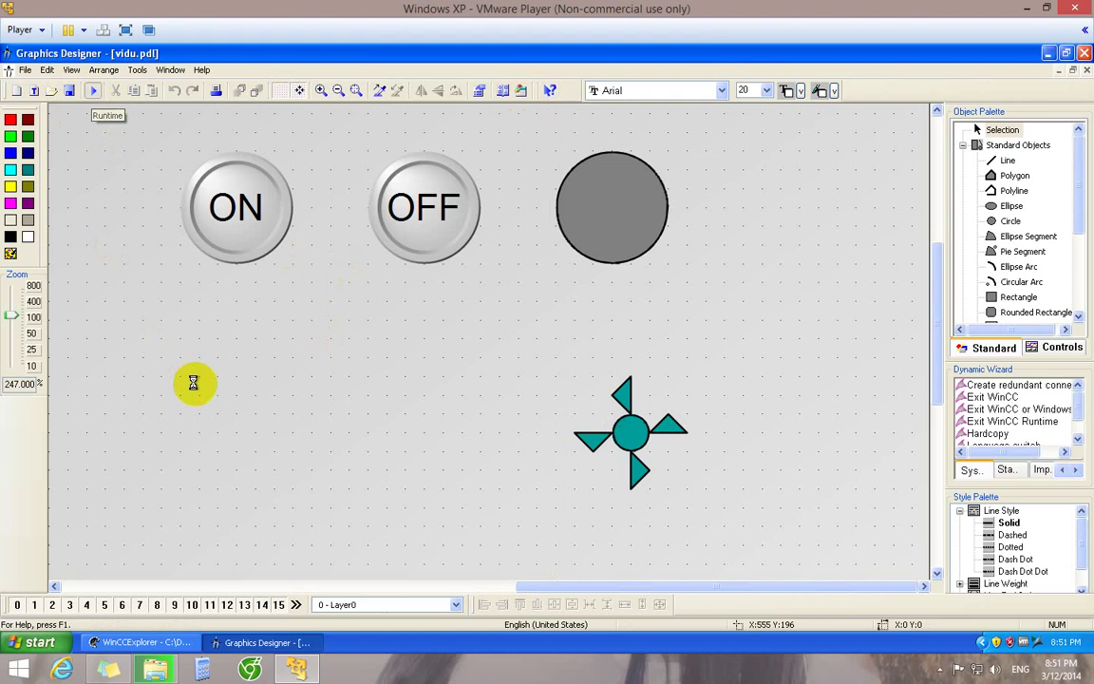
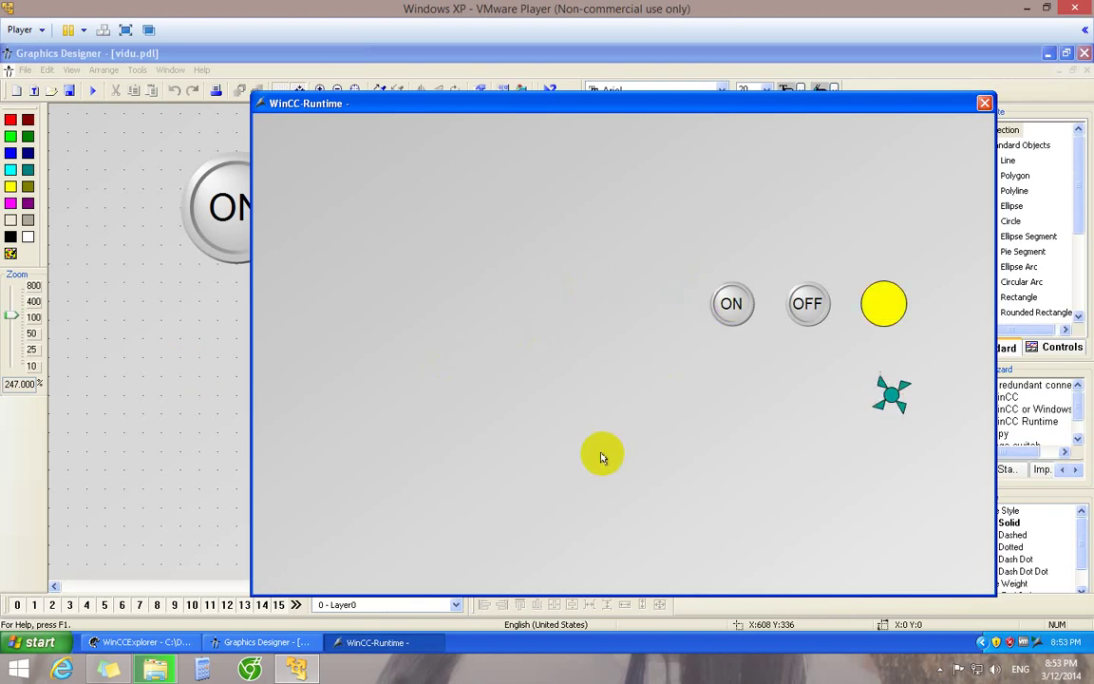
pyautogui.click(810, 302)
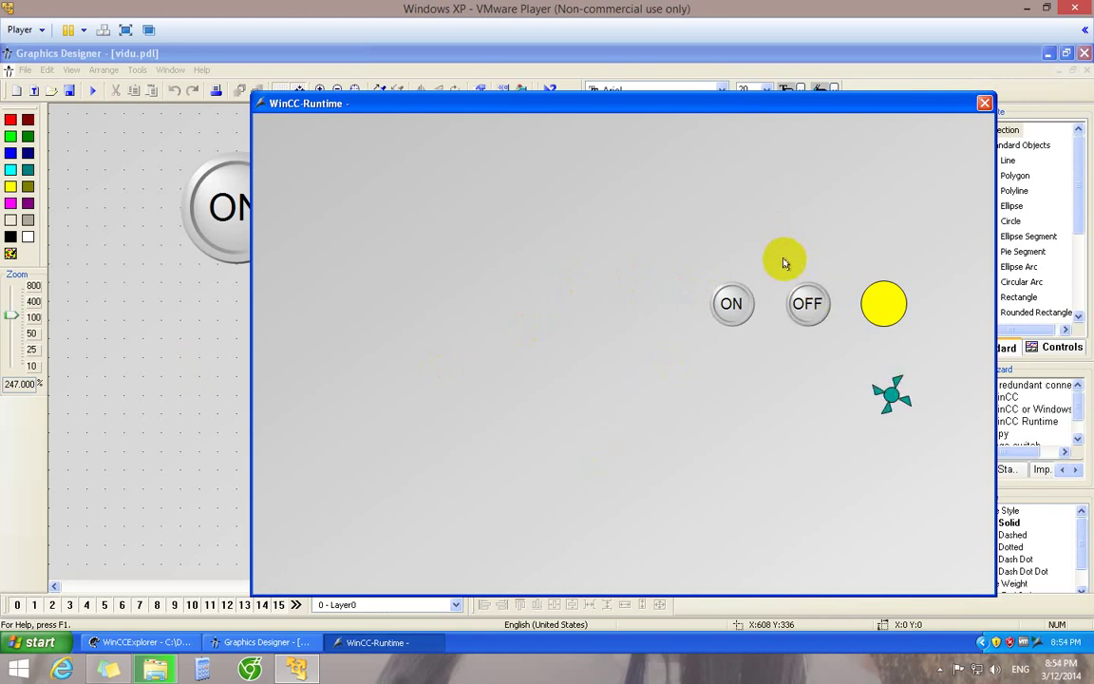
pyautogui.click(728, 304)
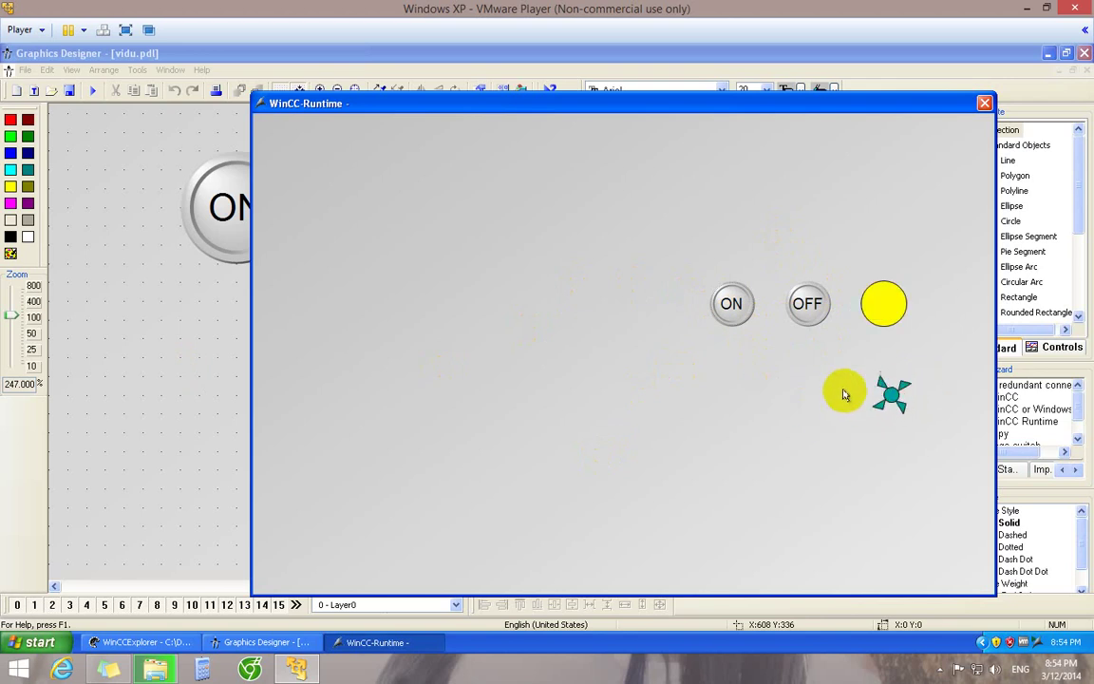
pyautogui.click(809, 304)
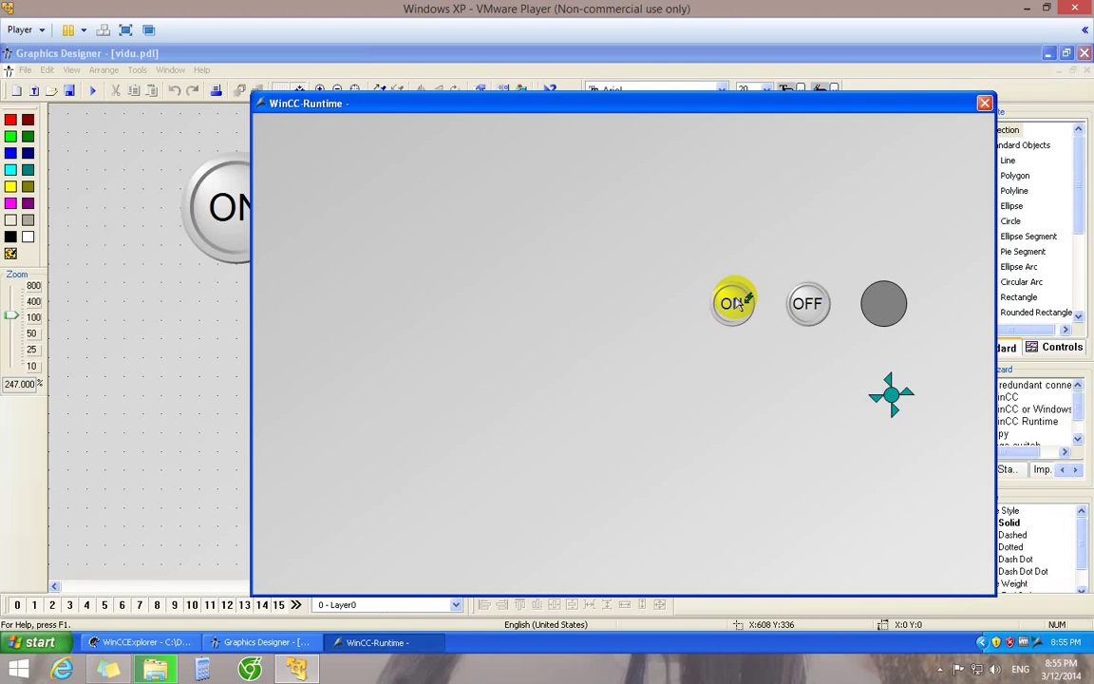
pyautogui.click(984, 102)
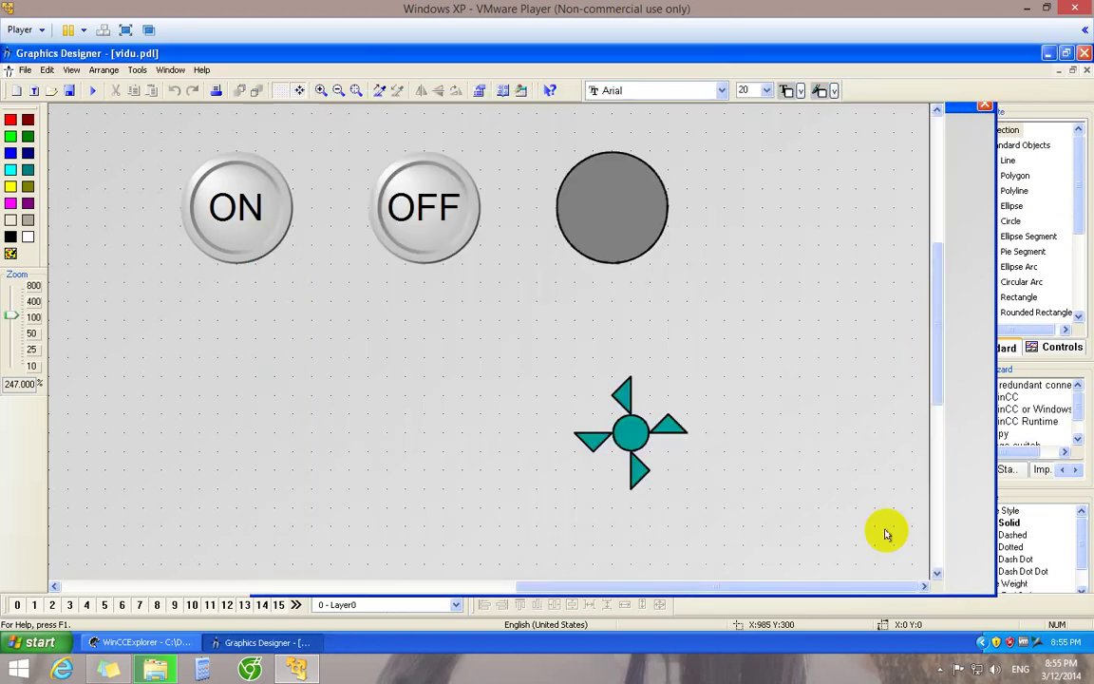
# - Insert a WinCC Gauge Control from the ActiveX controls into the picture
pyautogui.moveTo(935, 310); pyautogui.dragTo(931, 382)
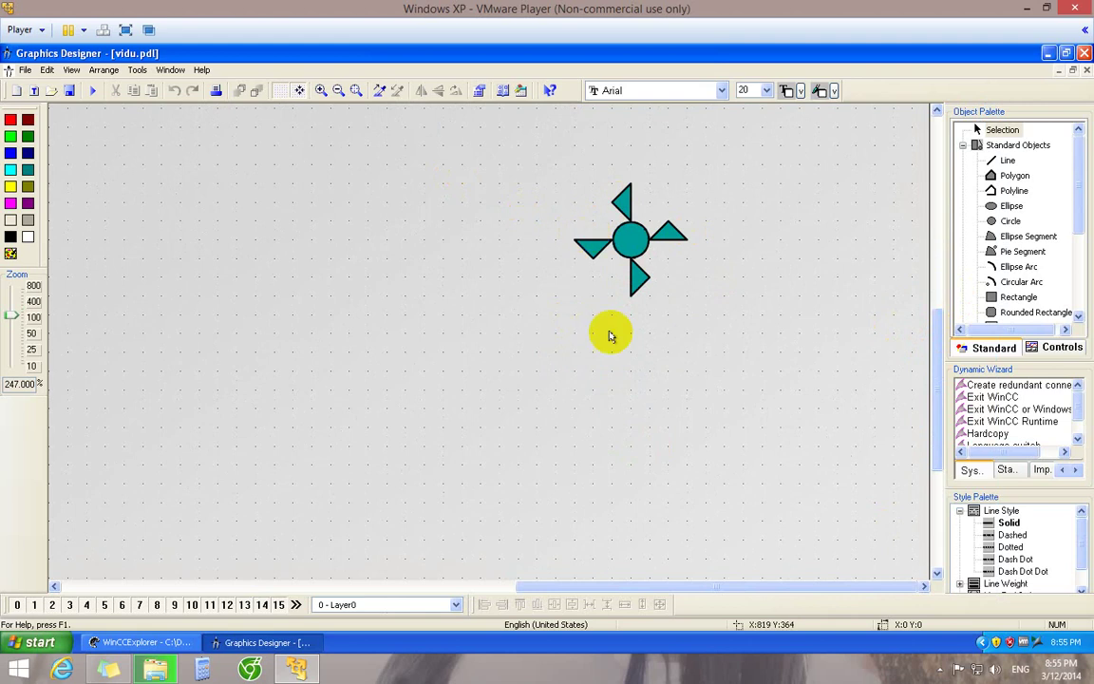
pyautogui.click(801, 399)
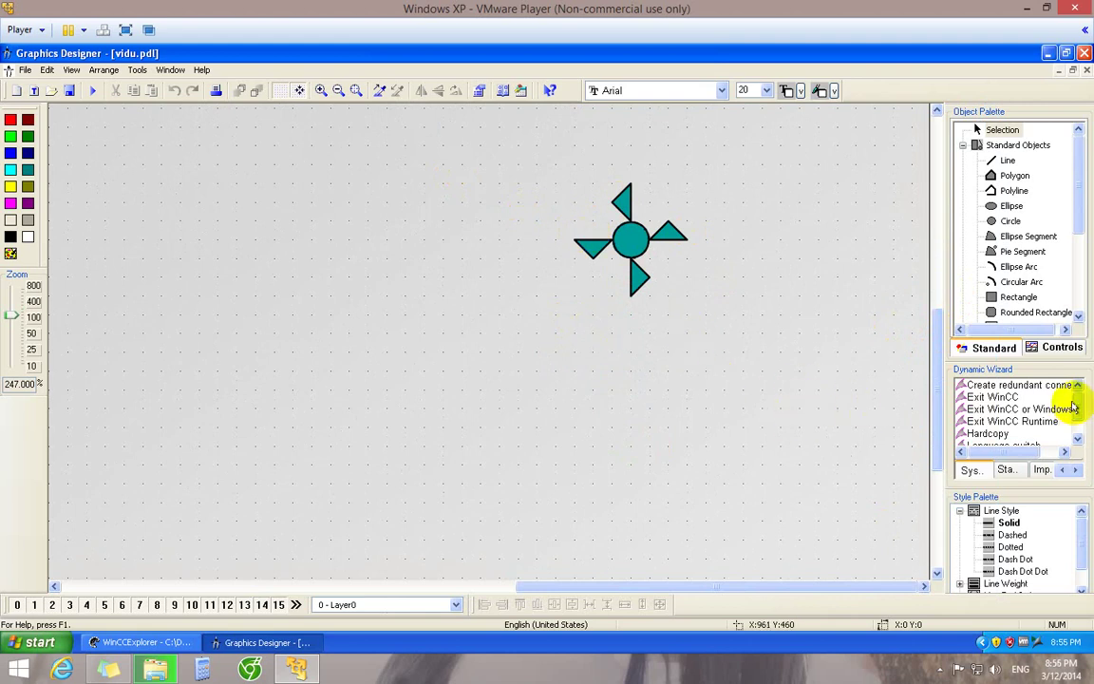
pyautogui.scroll(-1, 1079, 407)
pyautogui.scroll(1, 1079, 399)
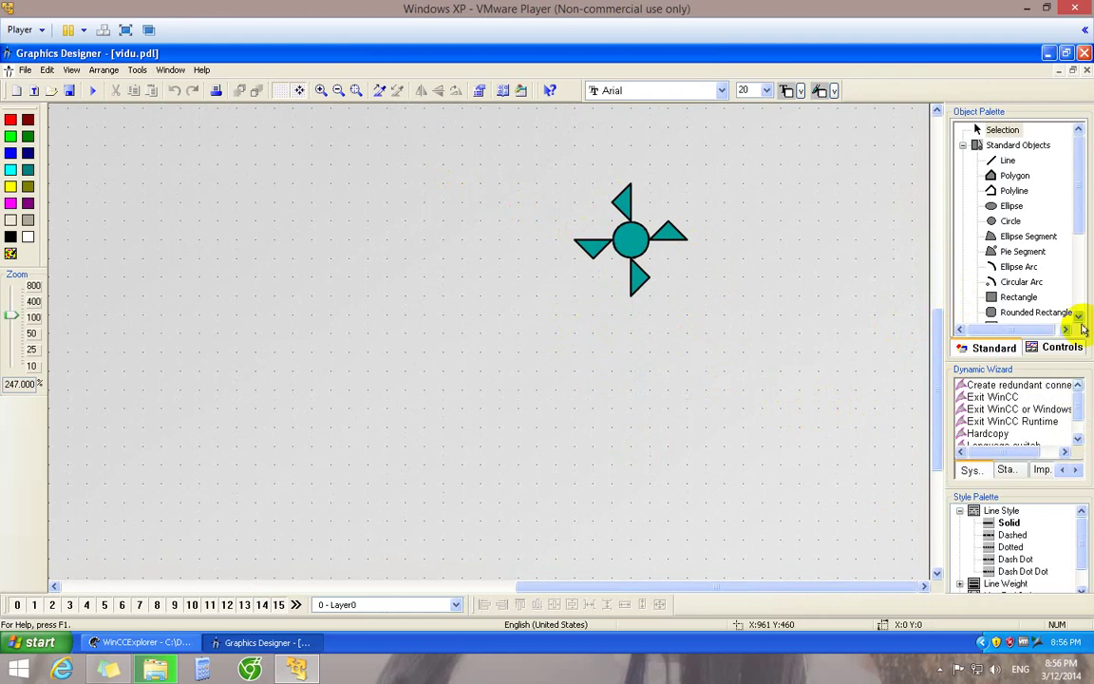
pyautogui.moveTo(1080, 190); pyautogui.dragTo(1082, 249)
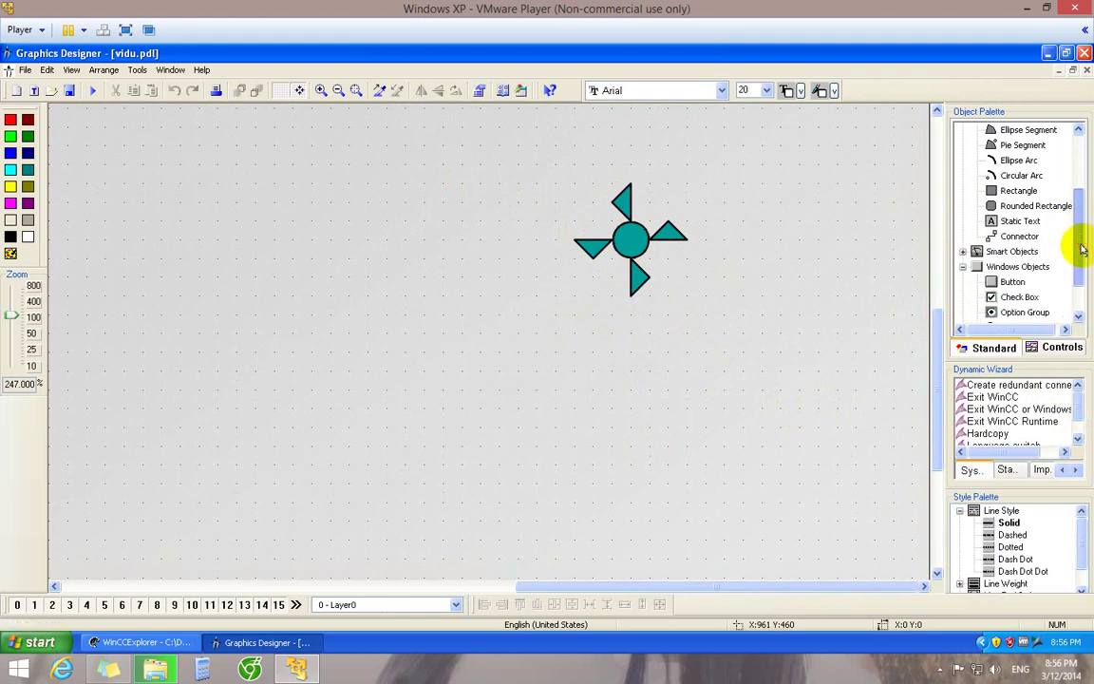
pyautogui.click(1061, 347)
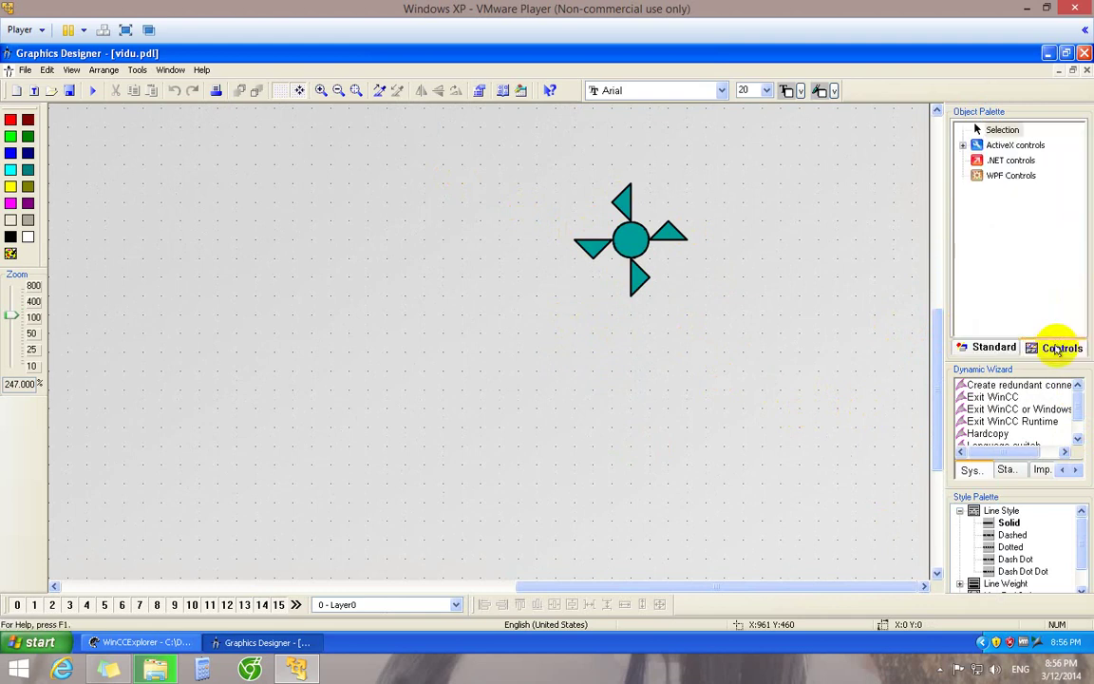
pyautogui.click(962, 145)
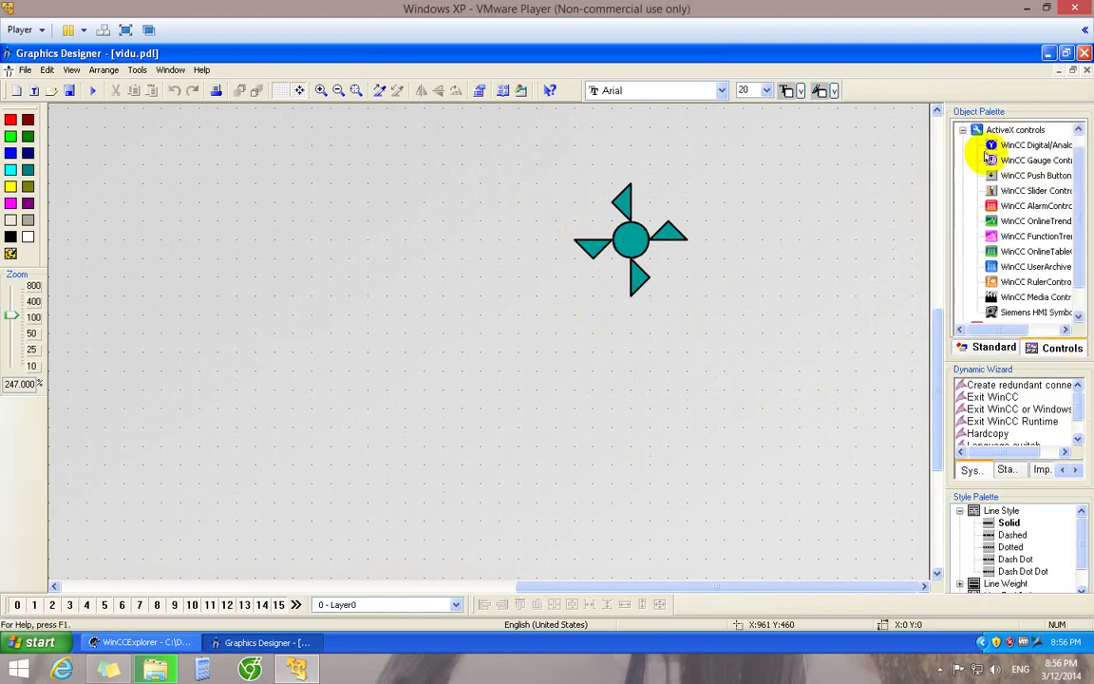
pyautogui.click(1010, 161)
pyautogui.click(703, 208)
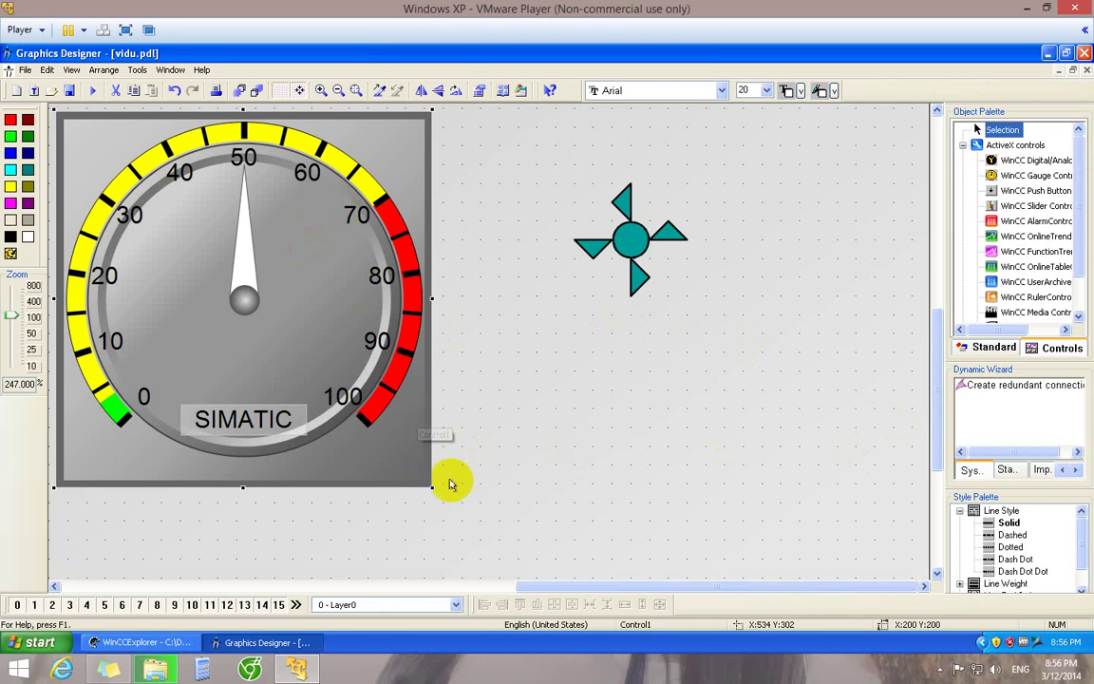
# - Move the gauge to the empty area below and left of the ON button, at about X 320, Y 300
pyautogui.click(411, 354)
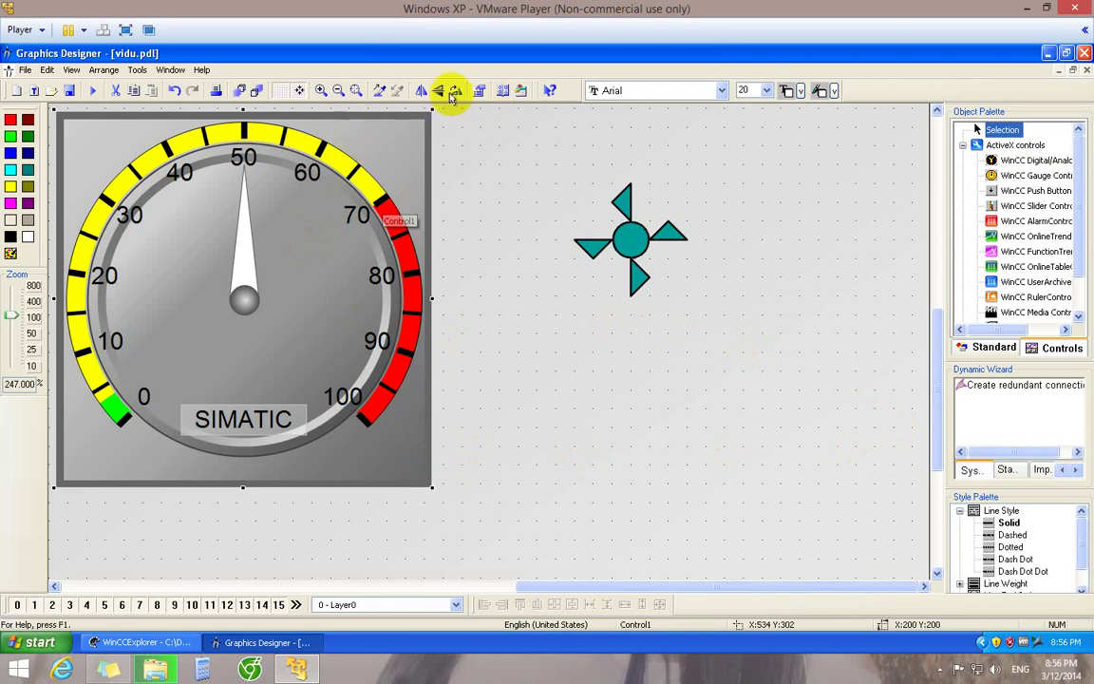
pyautogui.click(337, 91)
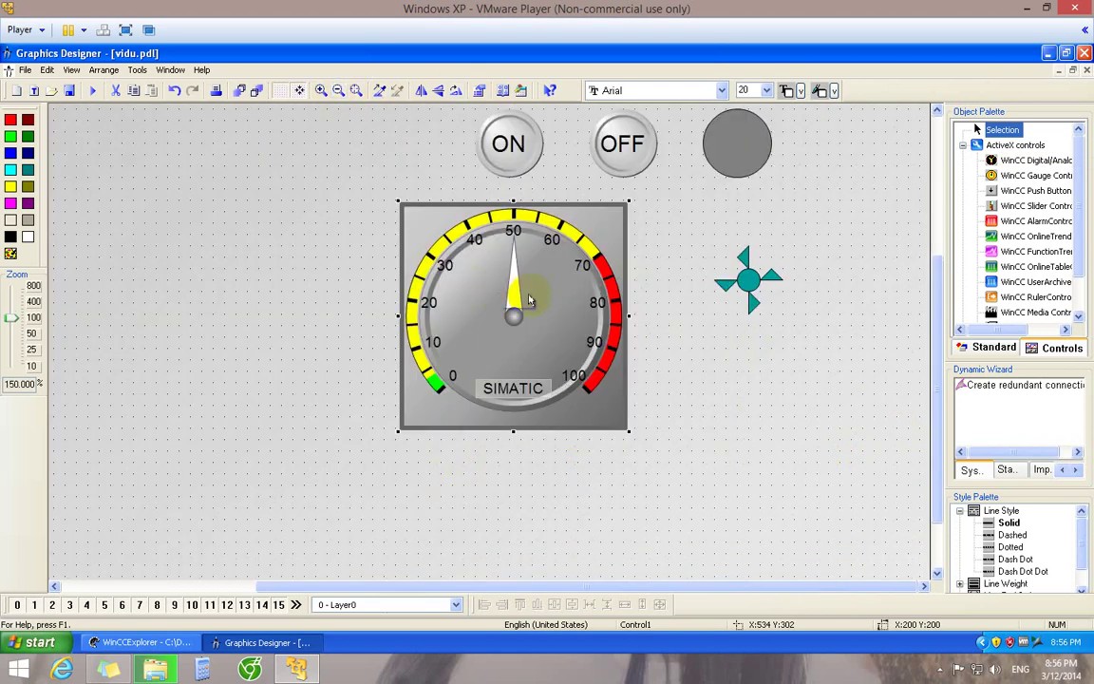
pyautogui.moveTo(475, 268); pyautogui.dragTo(285, 295)
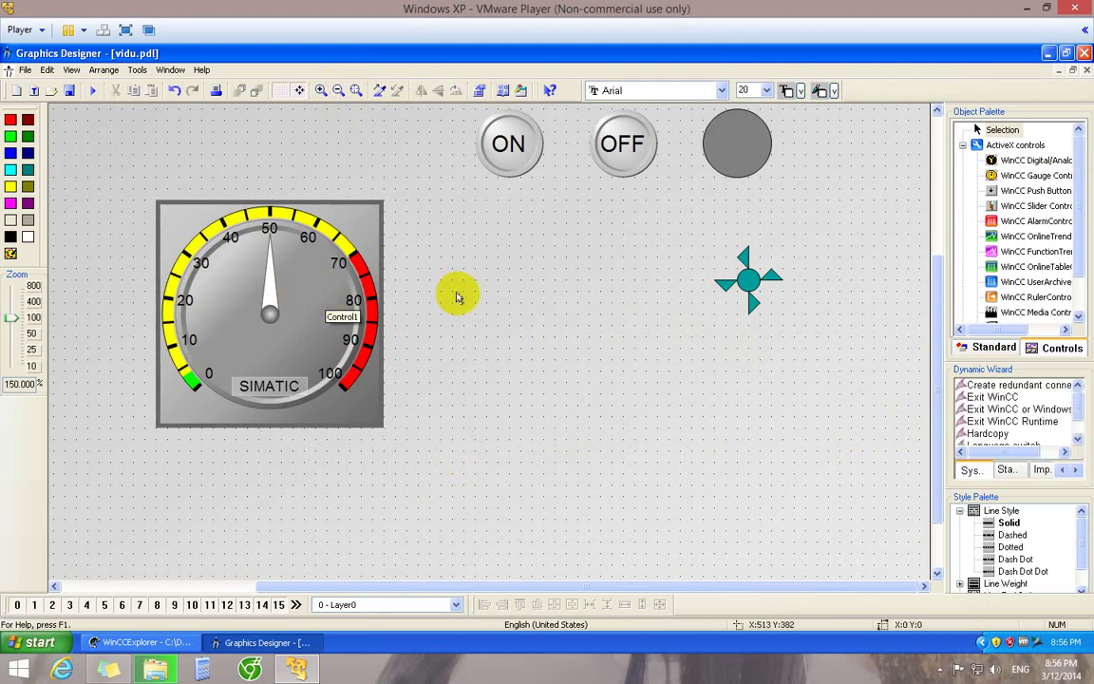
# - Open the gauge's object properties, show its Control Properties attributes, and place the dialog clear of the gauge
pyautogui.click(291, 276)
pyautogui.rightClick(291, 276)
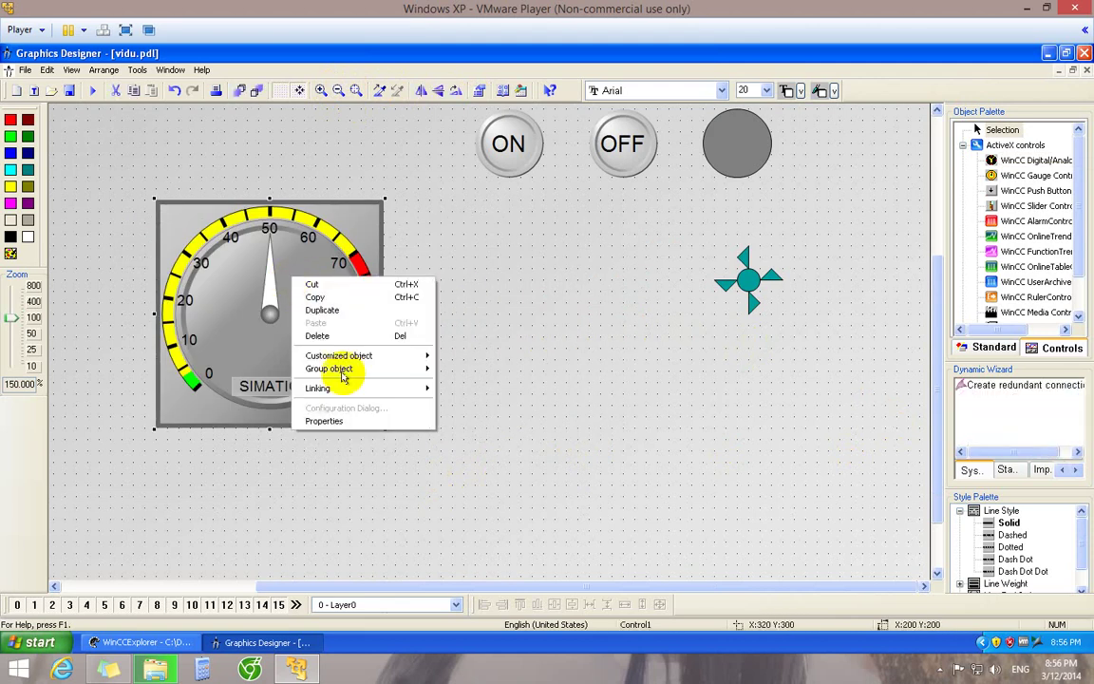
pyautogui.click(355, 425)
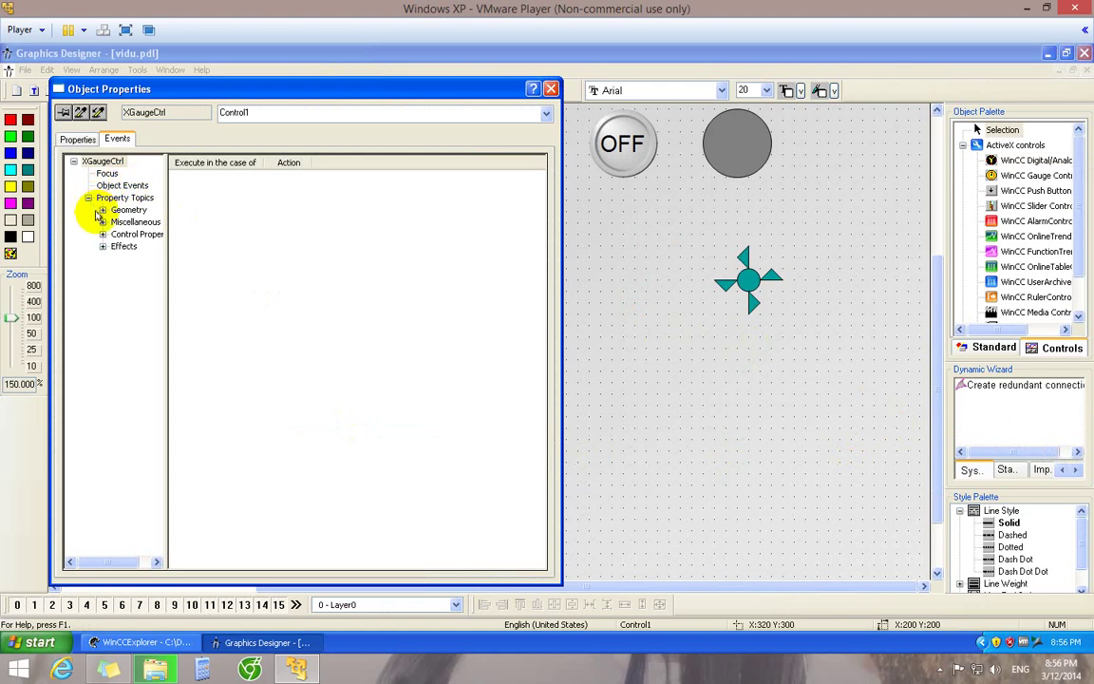
pyautogui.click(70, 138)
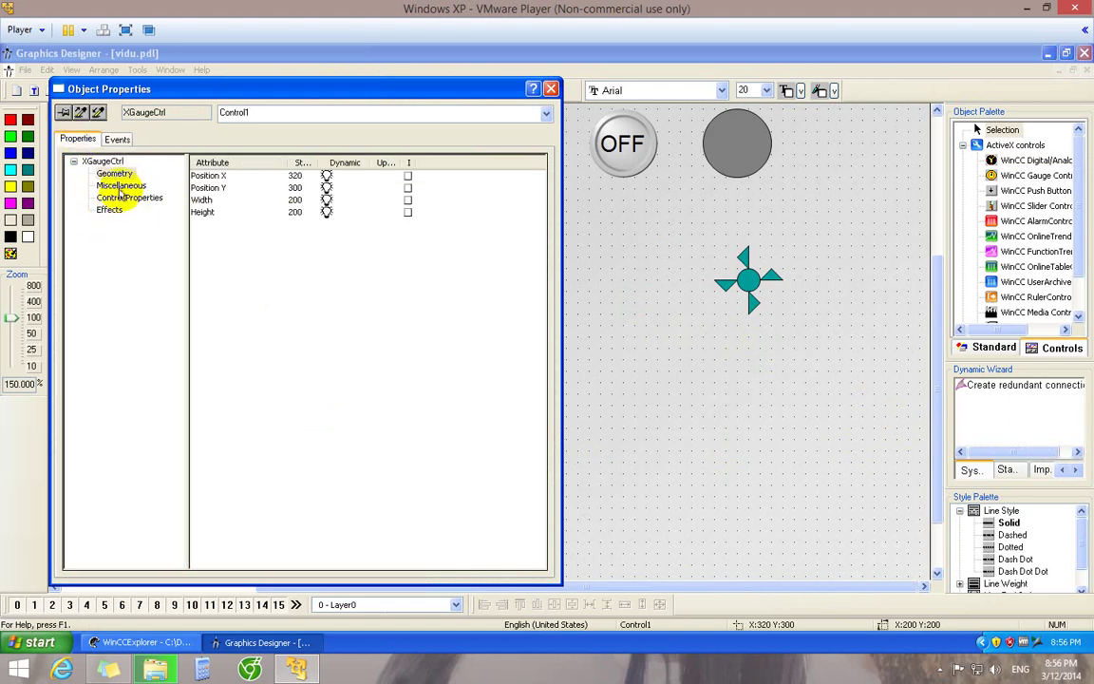
pyautogui.click(124, 197)
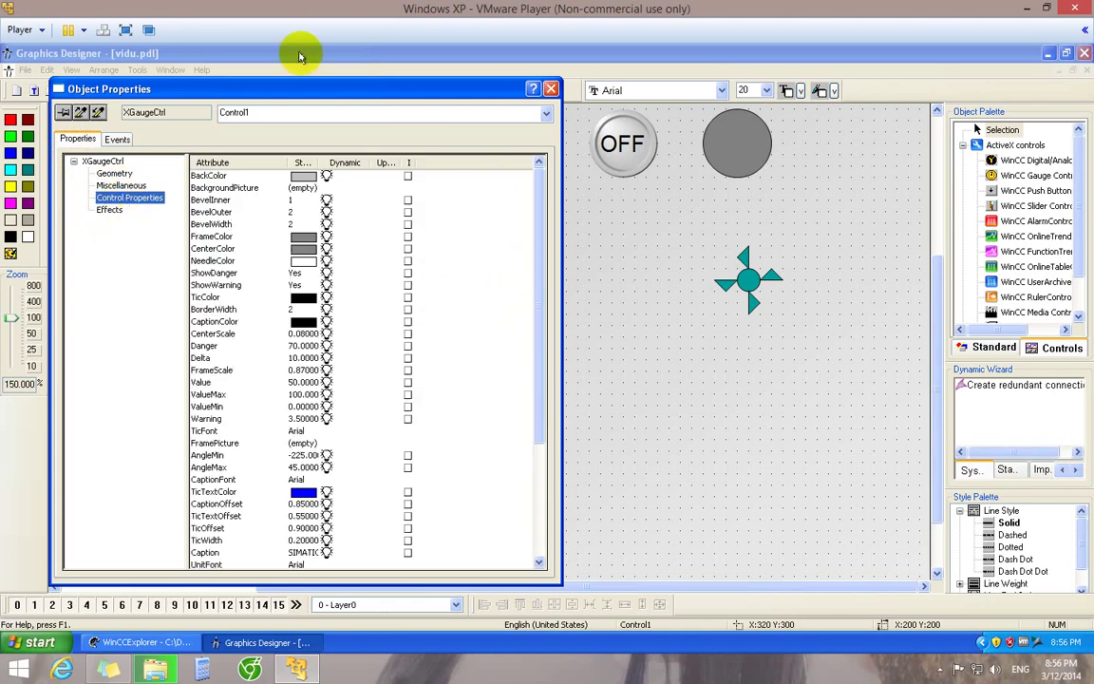
pyautogui.moveTo(275, 88); pyautogui.dragTo(653, 87)
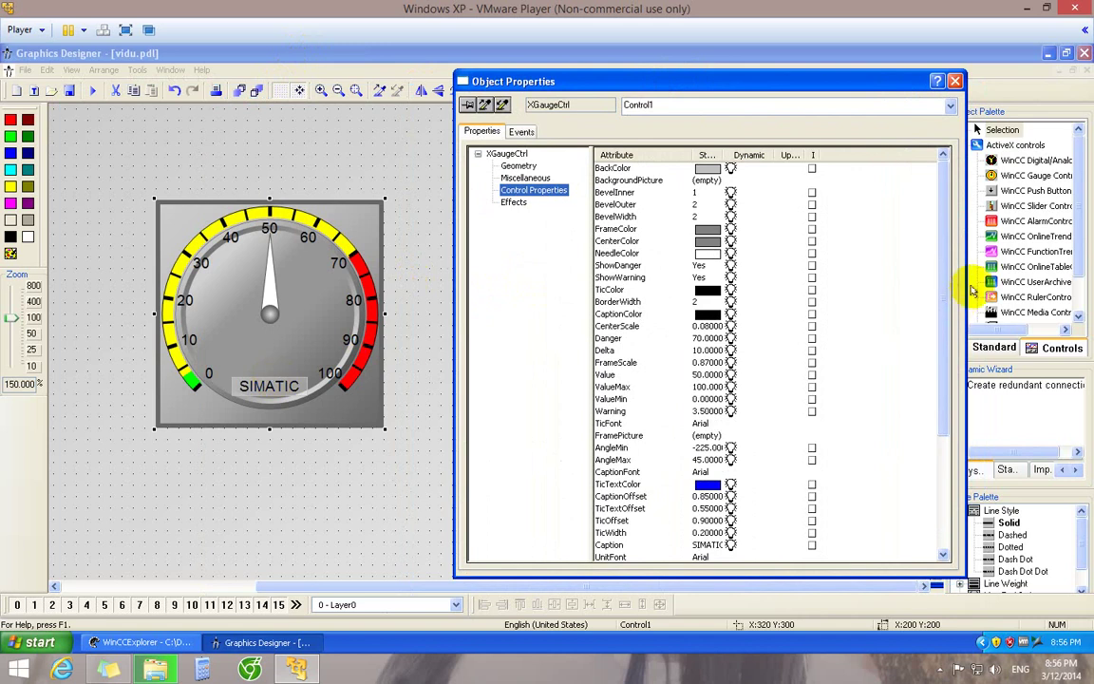
pyautogui.moveTo(945, 321); pyautogui.dragTo(945, 396)
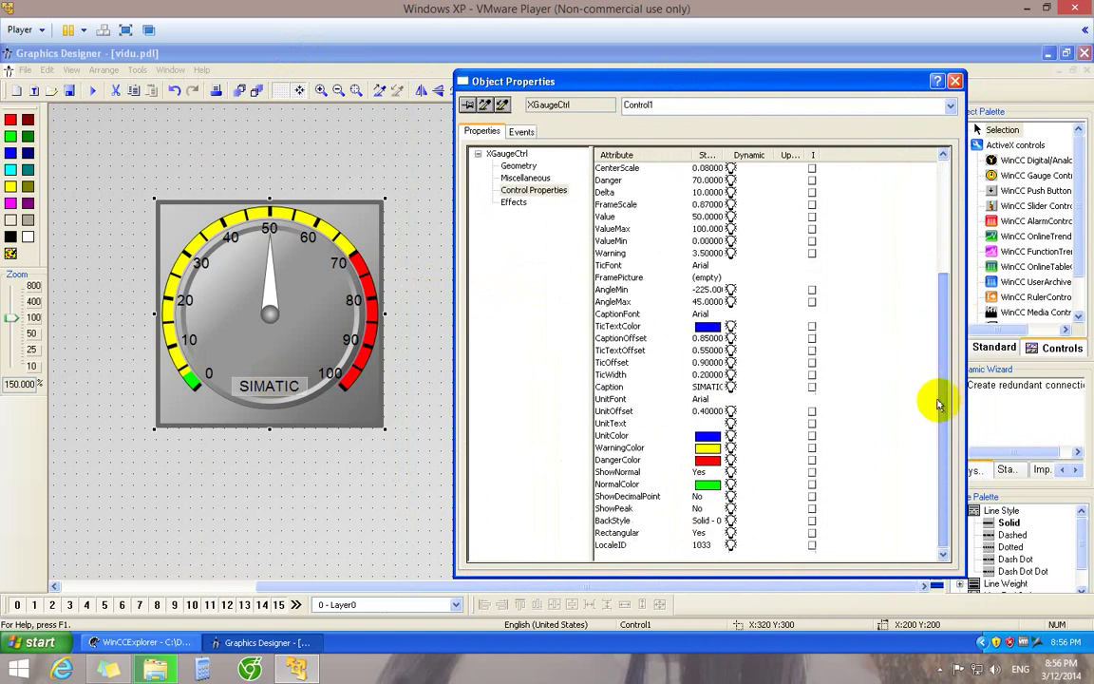
# - Set the gauge's Caption to TEMP
pyautogui.doubleClick(705, 387)
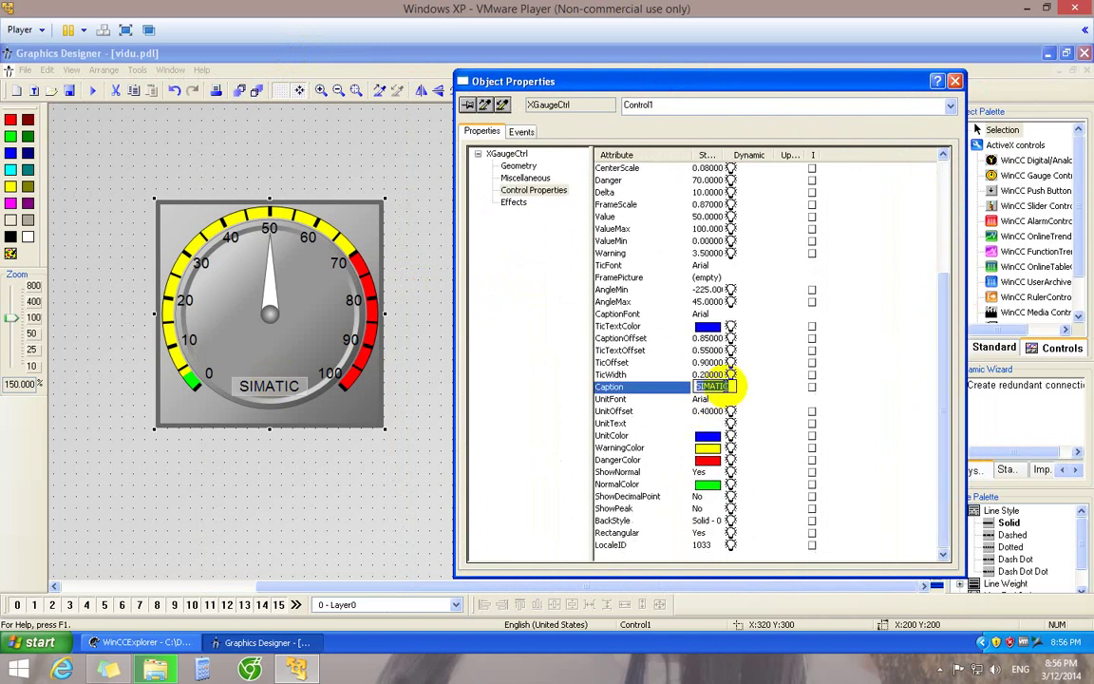
pyautogui.write('TEM')
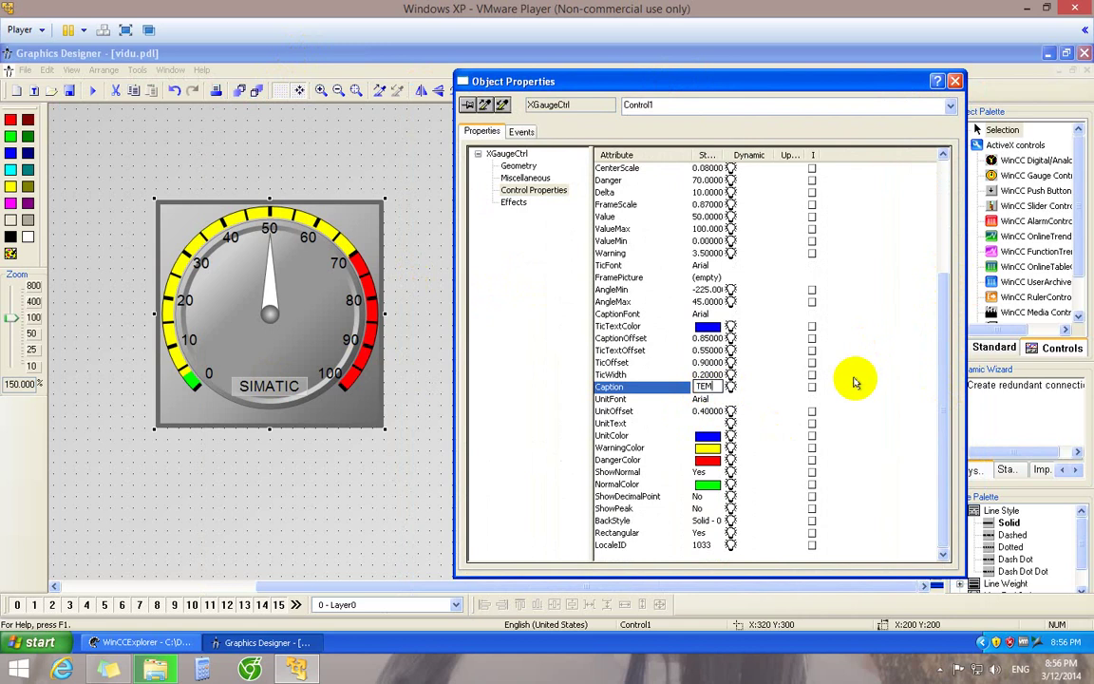
pyautogui.write('P')
pyautogui.press('Return')
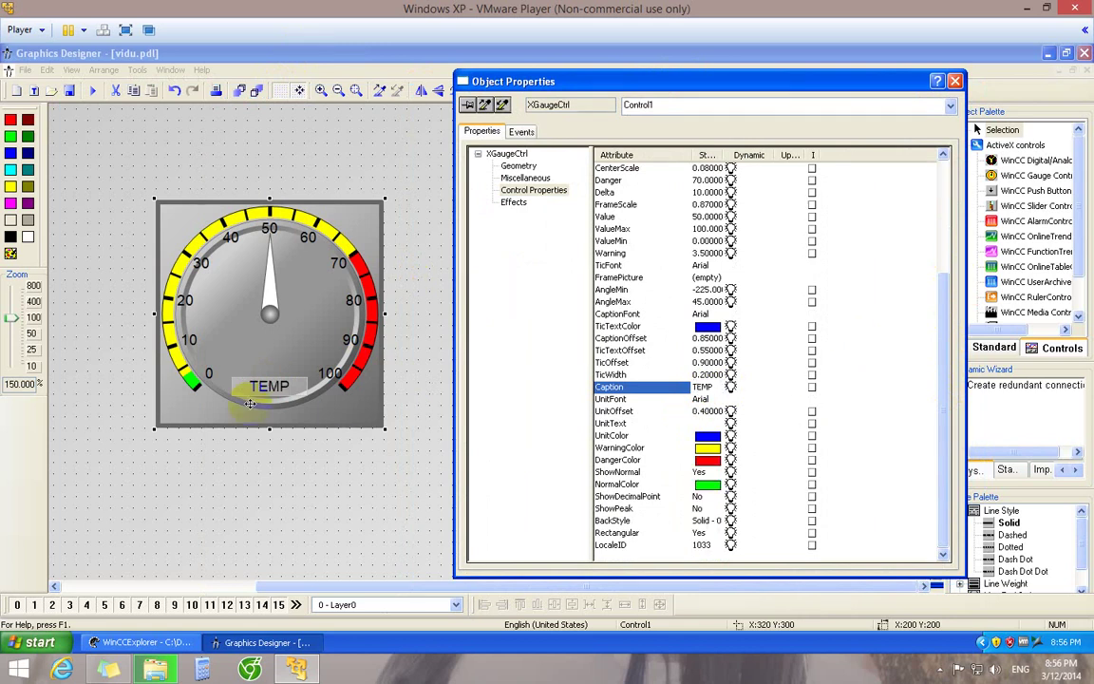
# - Set the gauge's Caption to "Nhiet Do"
pyautogui.click(706, 387)
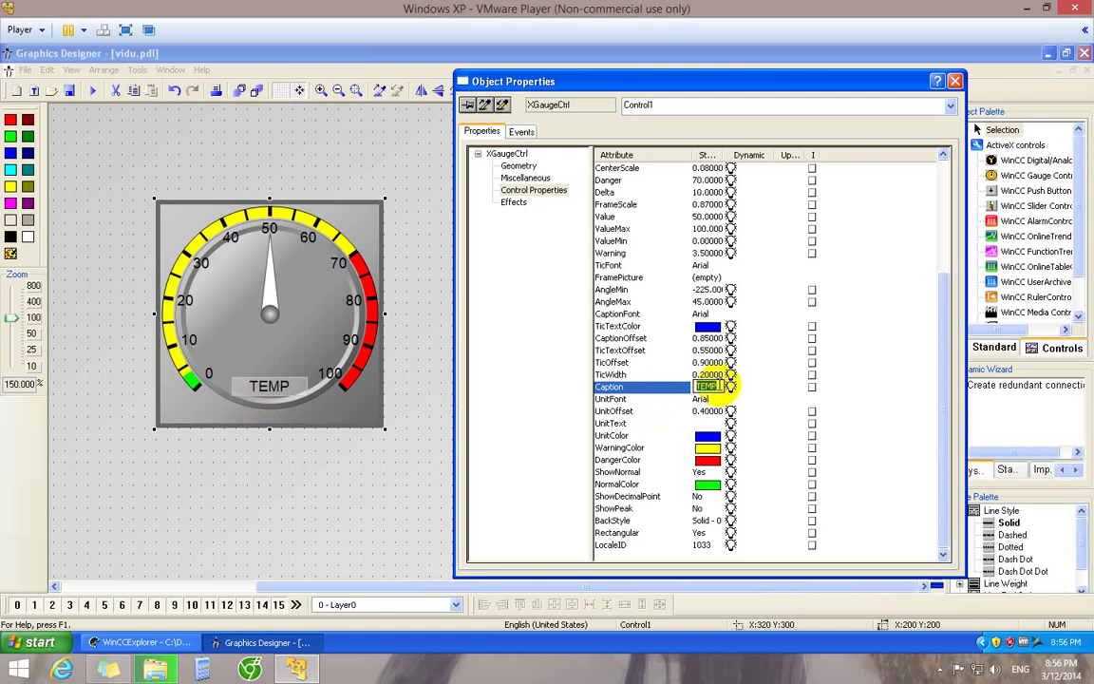
pyautogui.write('Nhiet D')
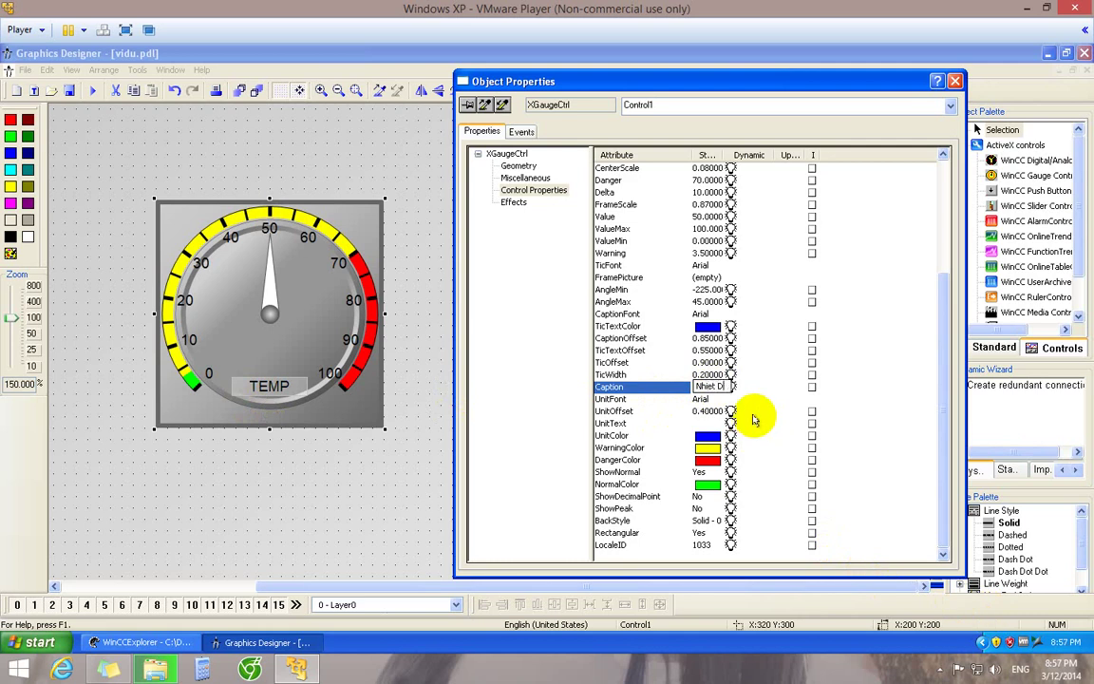
pyautogui.write('o')
pyautogui.press('Return')
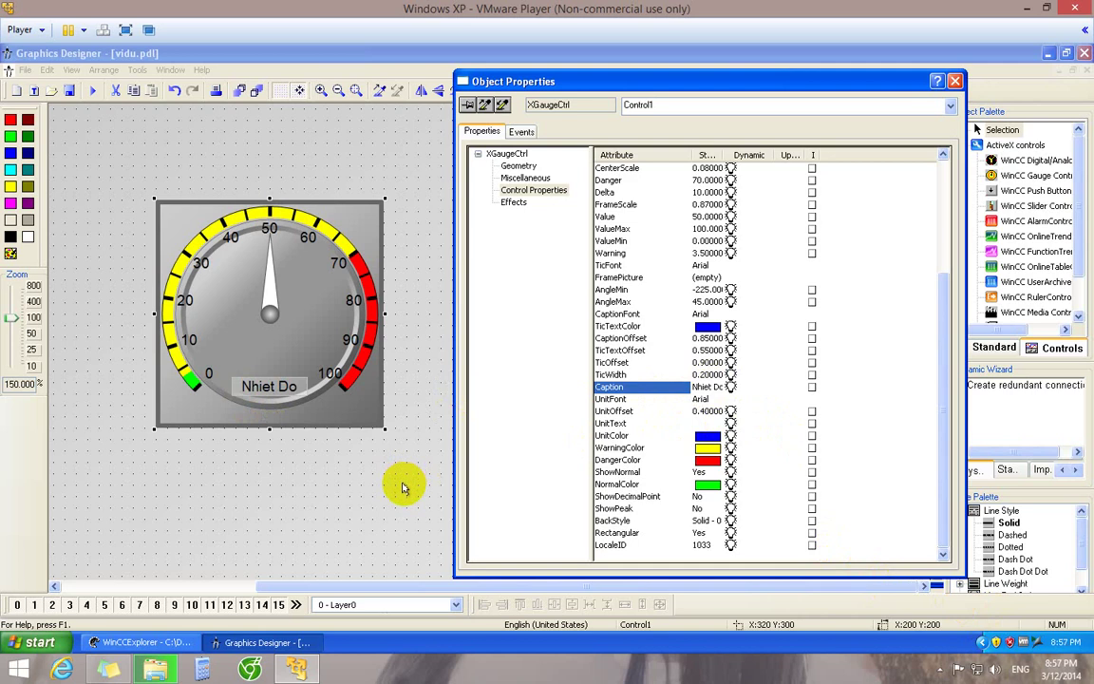
# - Link the gauge's Warning attribute to the tag NHIET_DO_CAO_1
pyautogui.moveTo(944, 371); pyautogui.dragTo(945, 339)
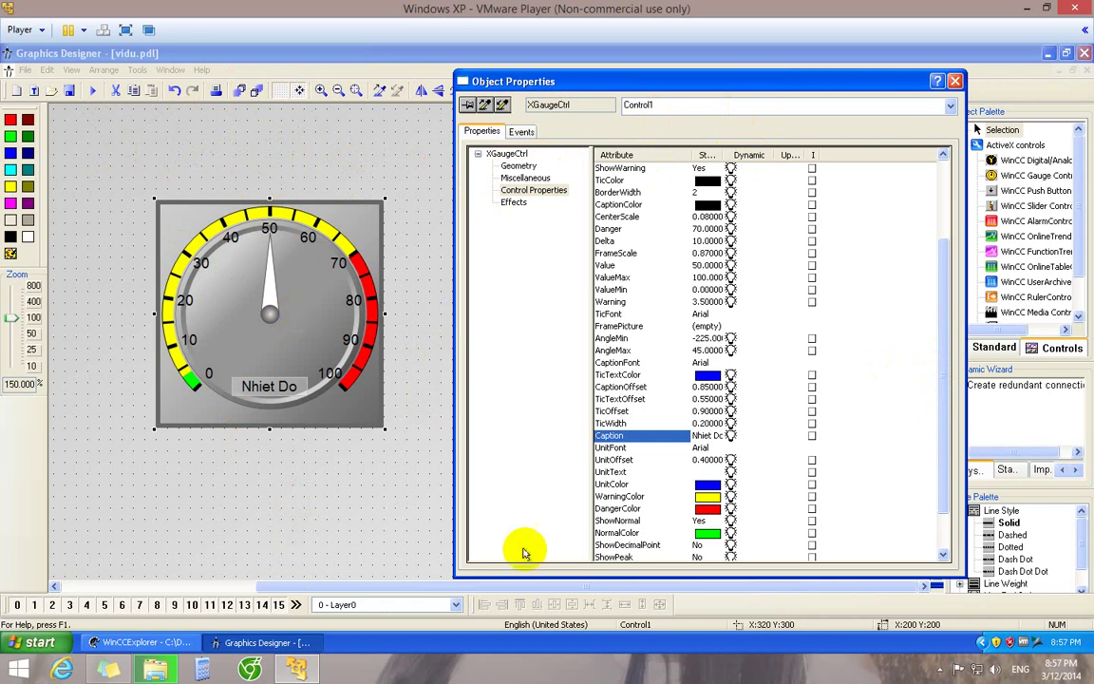
pyautogui.click(946, 316)
pyautogui.moveTo(947, 316)
pyautogui.mouseDown()
pyautogui.moveTo(948, 222)
pyautogui.moveTo(923, 446)
pyautogui.mouseUp()
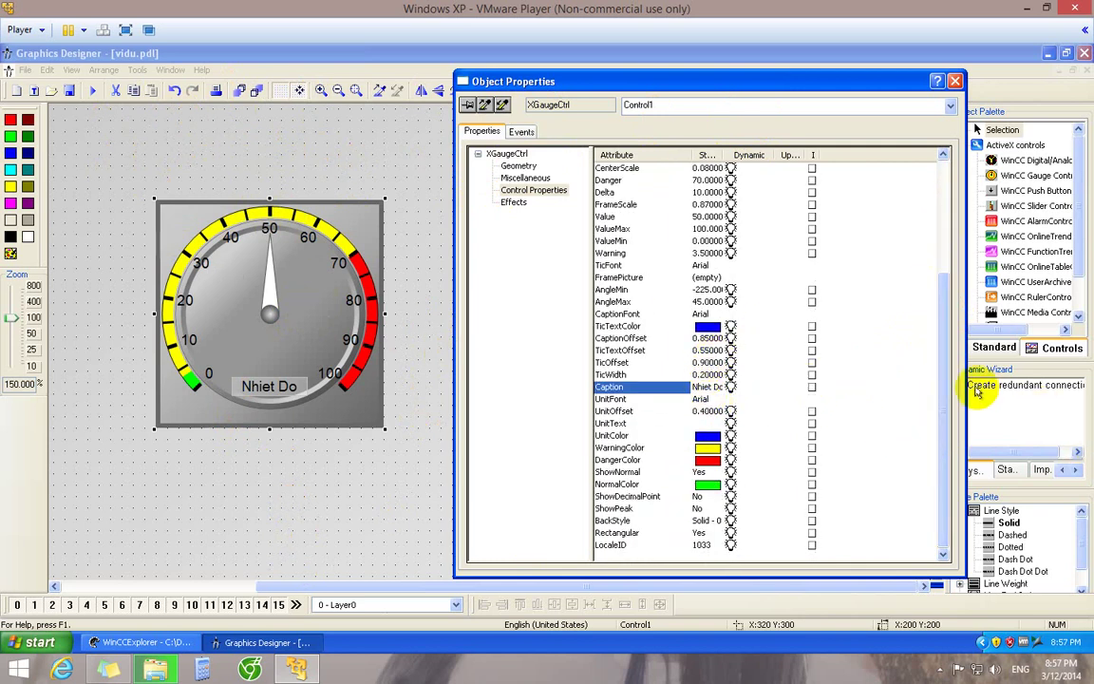
pyautogui.moveTo(944, 314); pyautogui.dragTo(945, 255)
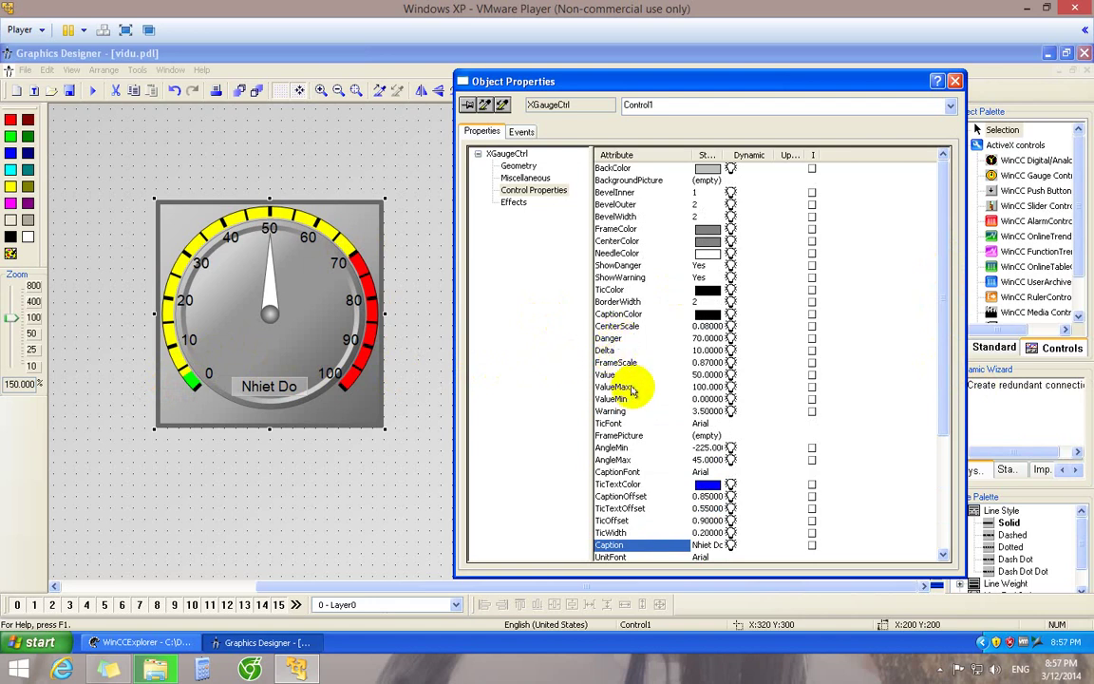
pyautogui.click(617, 412)
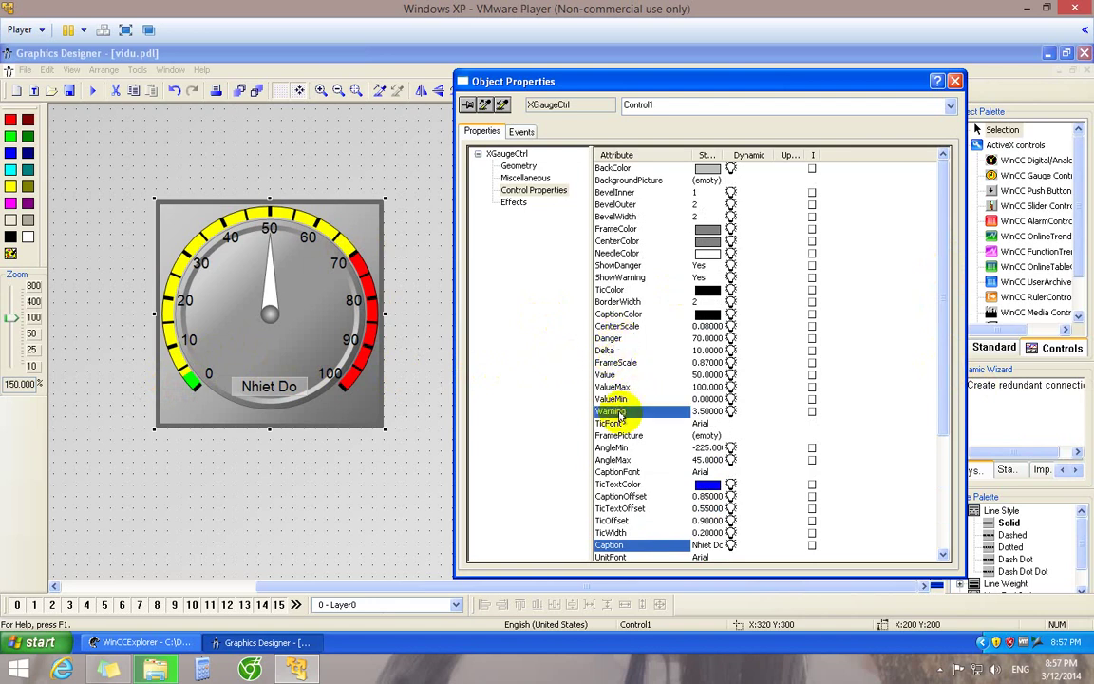
pyautogui.rightClick(730, 414)
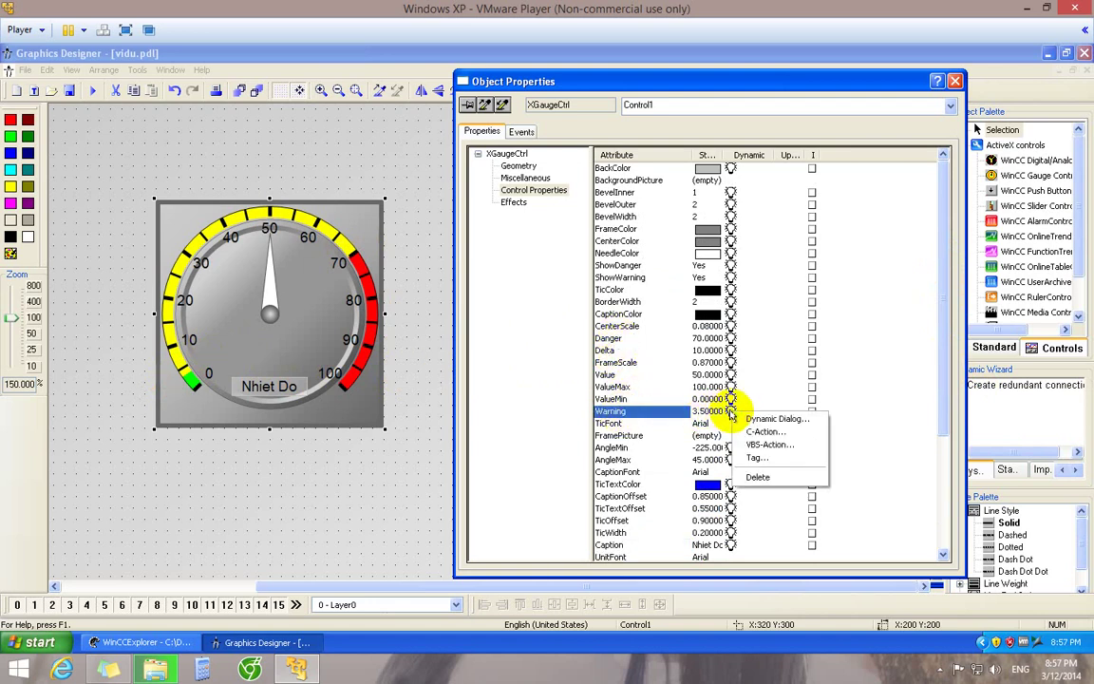
pyautogui.click(760, 459)
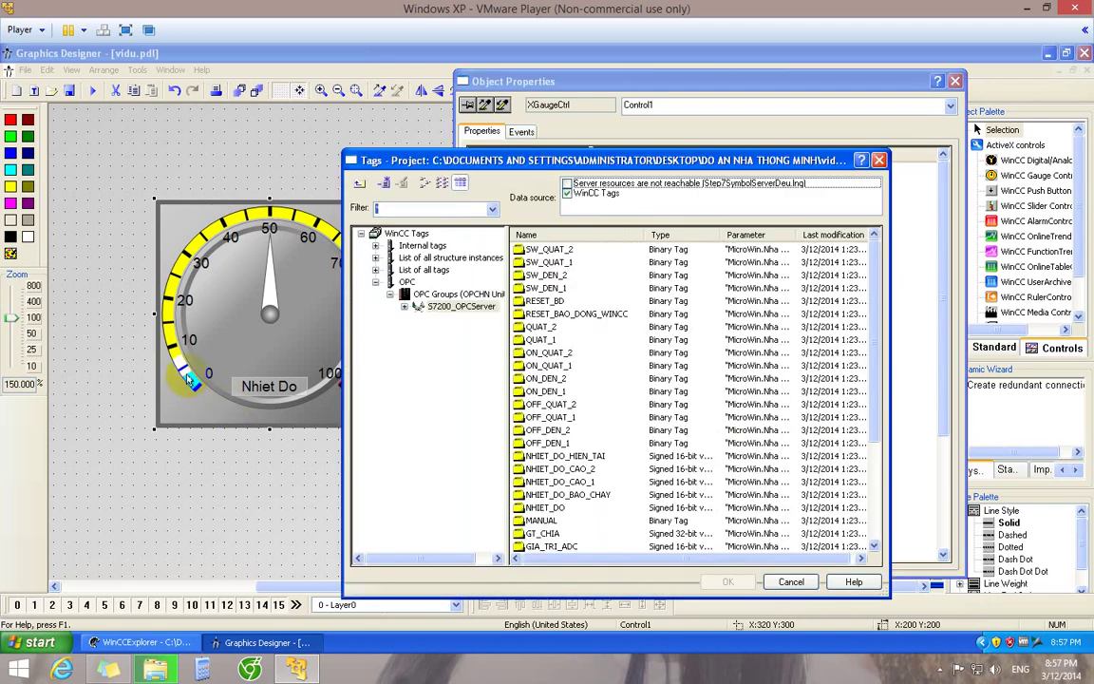
pyautogui.moveTo(879, 313); pyautogui.dragTo(884, 348)
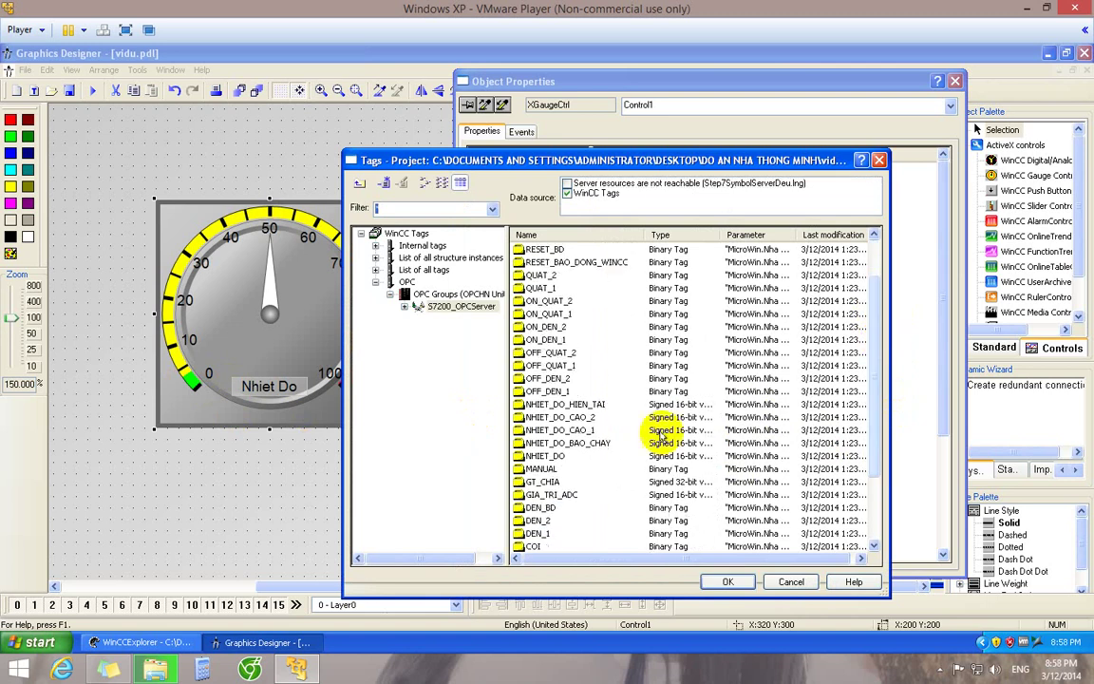
pyautogui.doubleClick(573, 431)
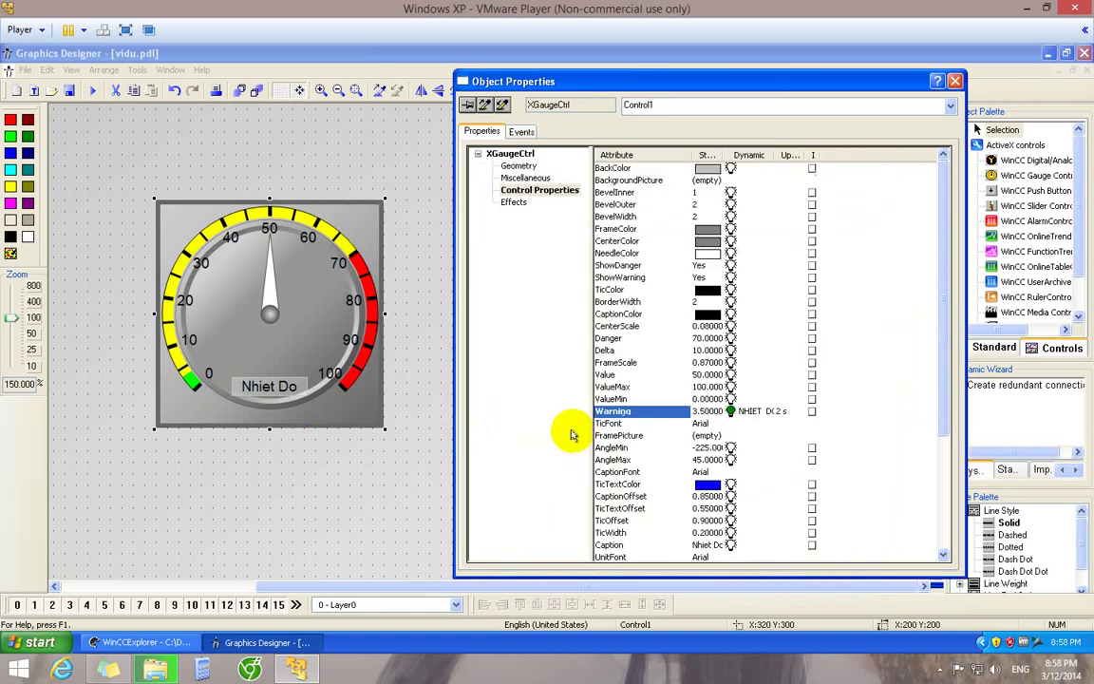
# - Set the update cycle of the Warning attribute's tag link to Upon change
pyautogui.doubleClick(787, 414)
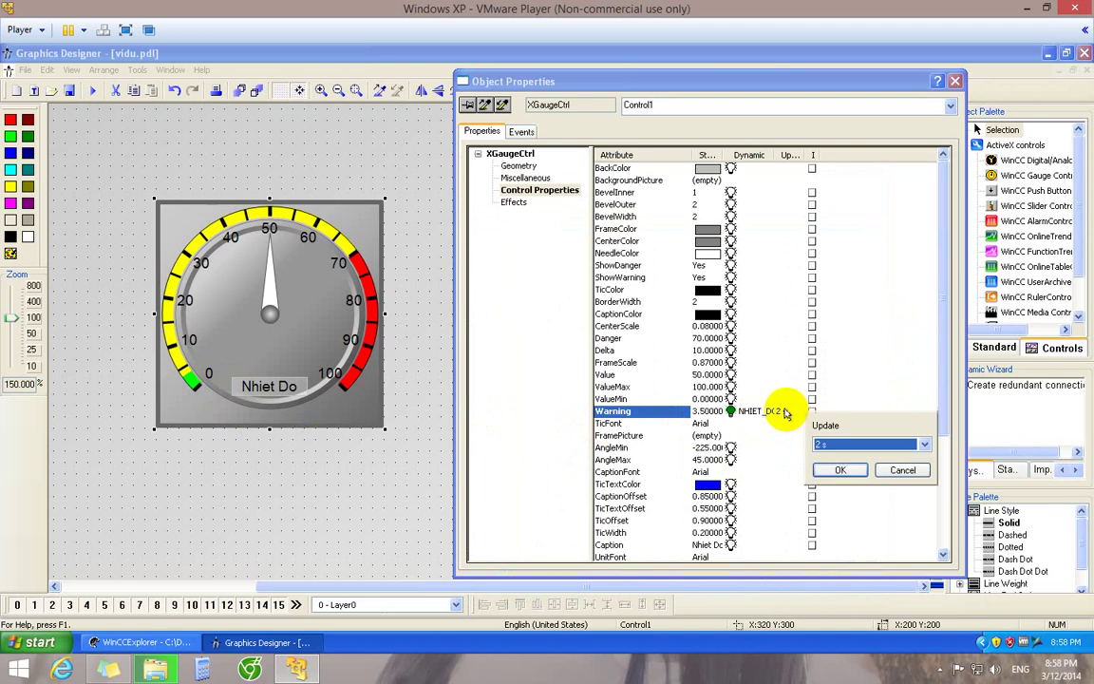
pyautogui.click(844, 443)
pyautogui.click(839, 477)
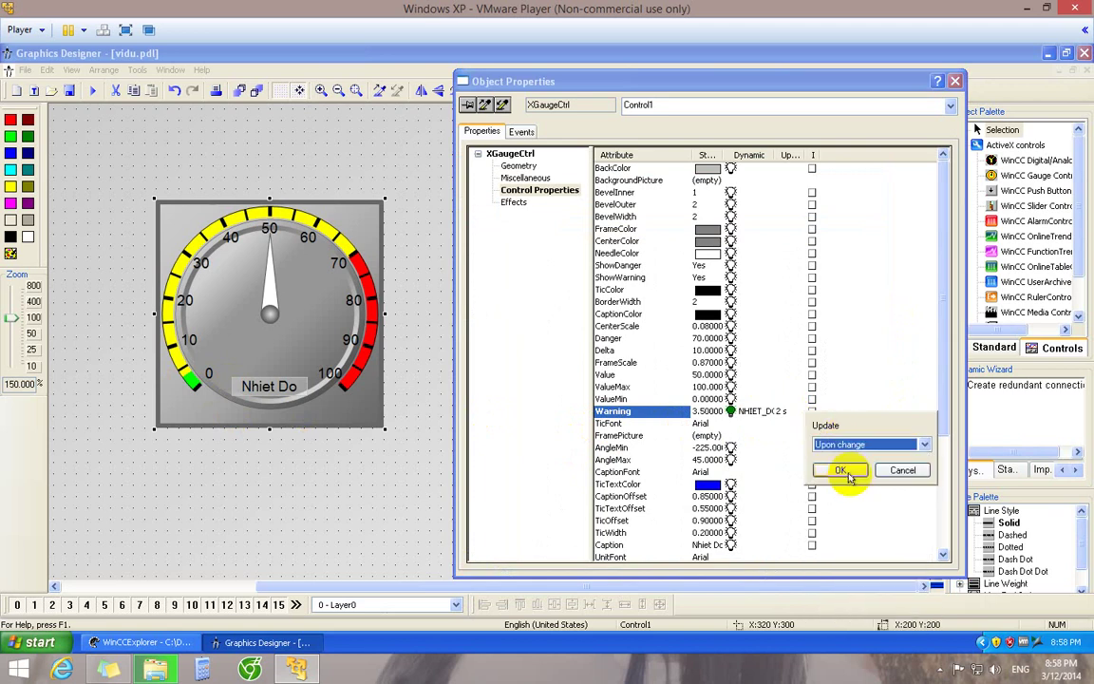
pyautogui.click(841, 471)
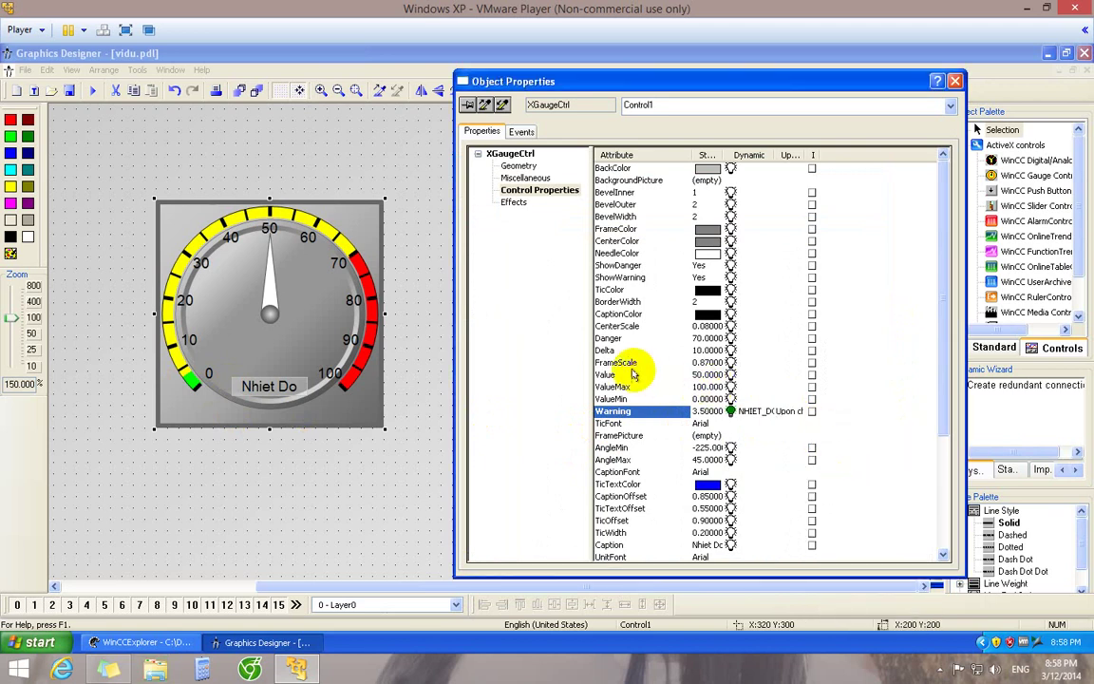
# - Link the gauge's Danger attribute to the tag NHIET_DO_CAO_2 and set its update cycle to Upon change
pyautogui.click(609, 339)
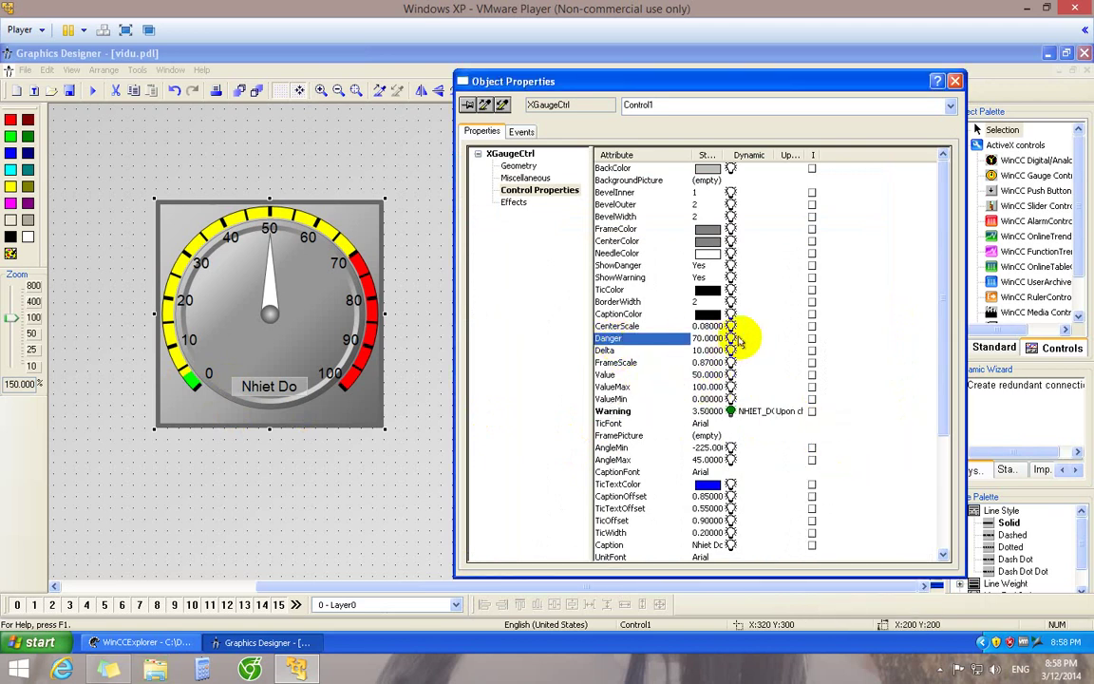
pyautogui.rightClick(730, 338)
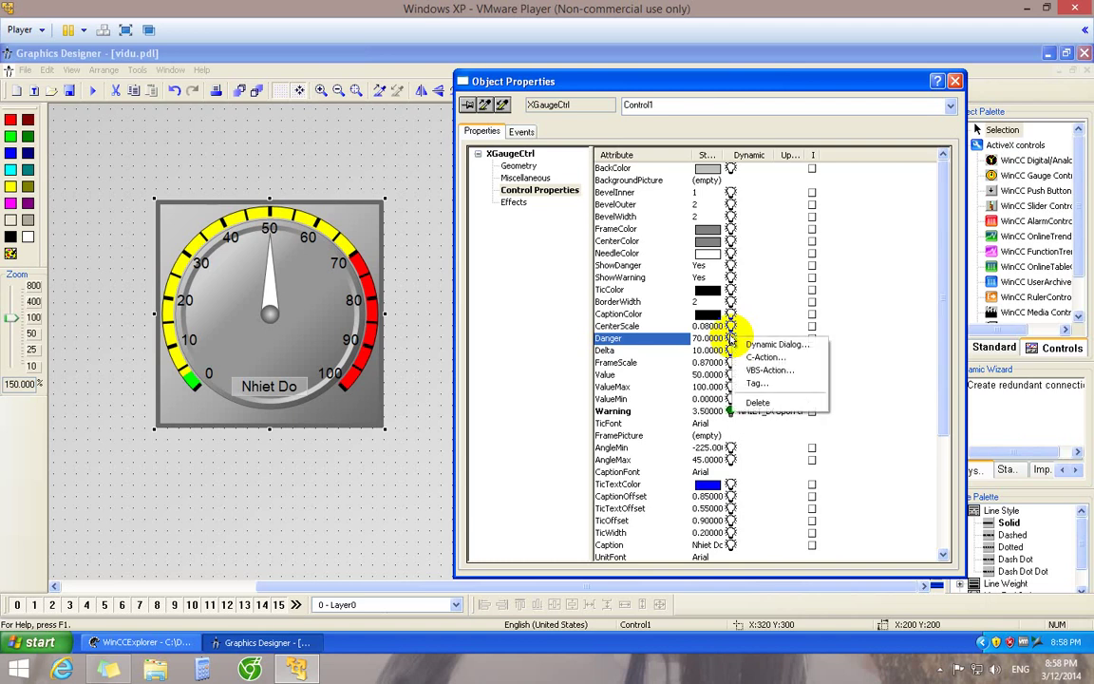
pyautogui.click(760, 390)
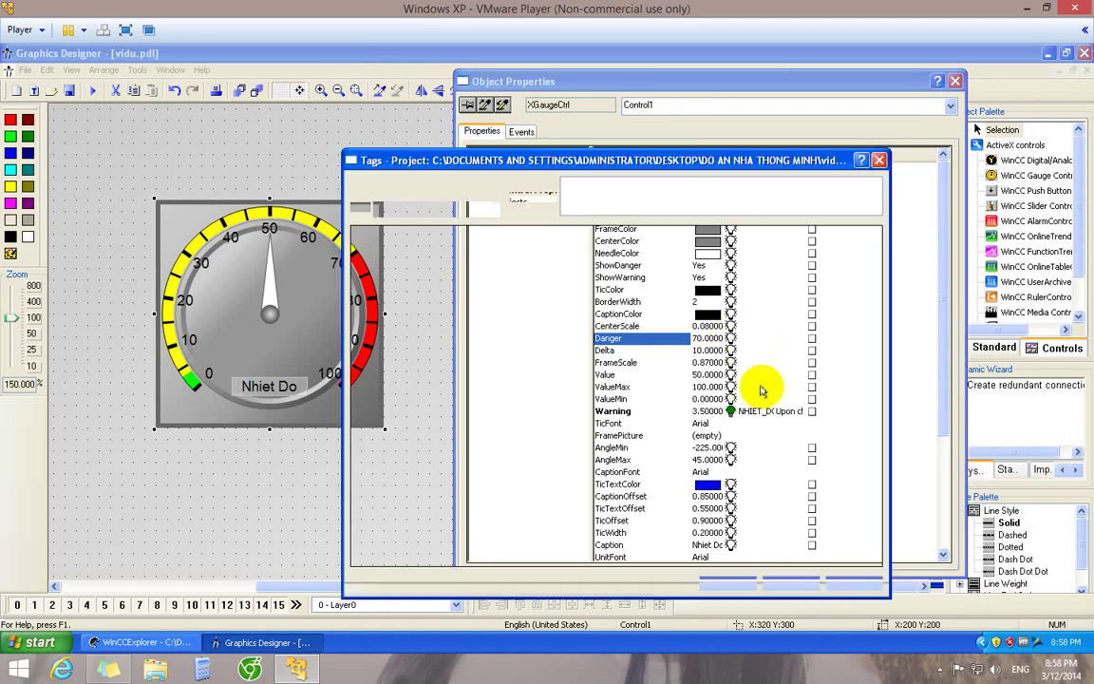
pyautogui.doubleClick(575, 469)
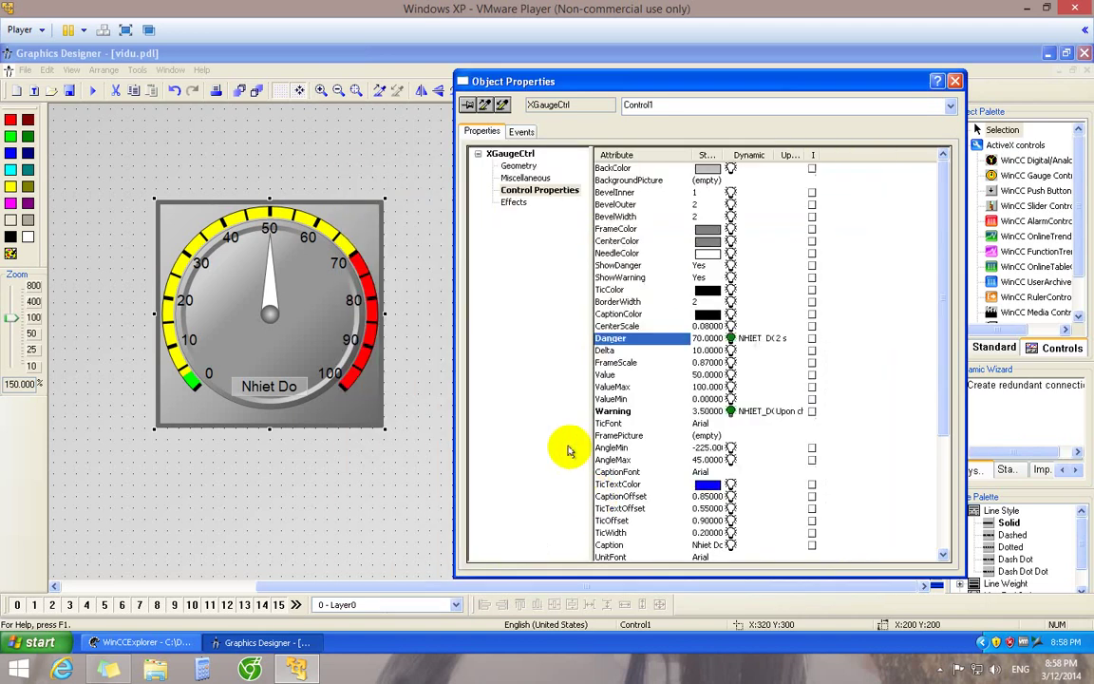
pyautogui.click(785, 340)
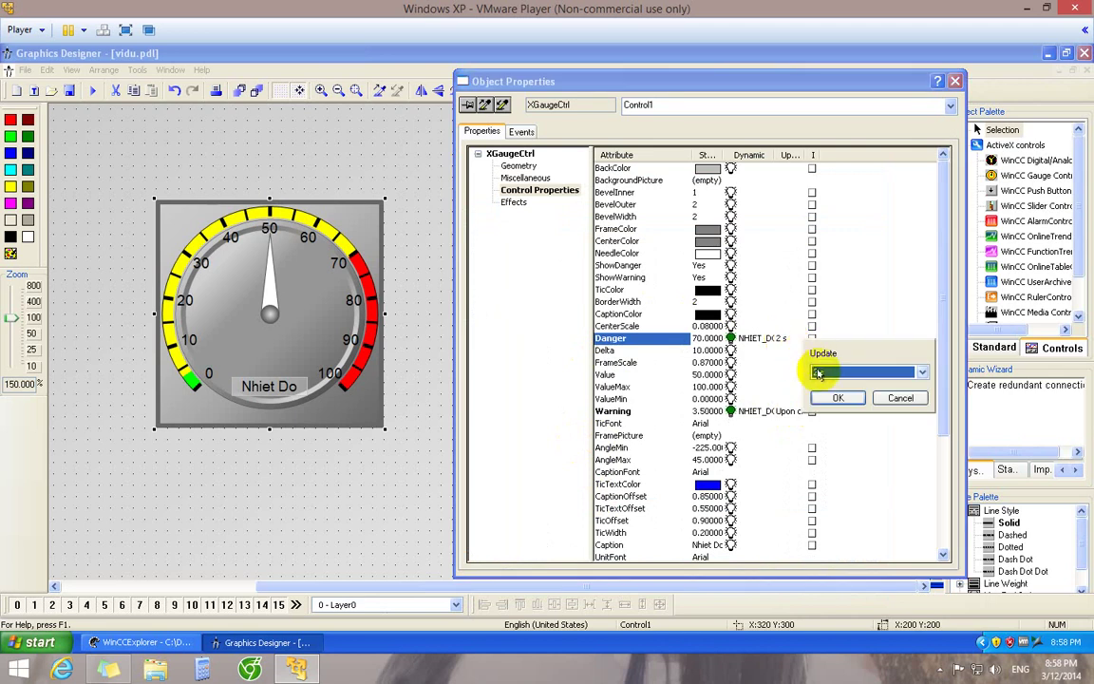
pyautogui.click(912, 372)
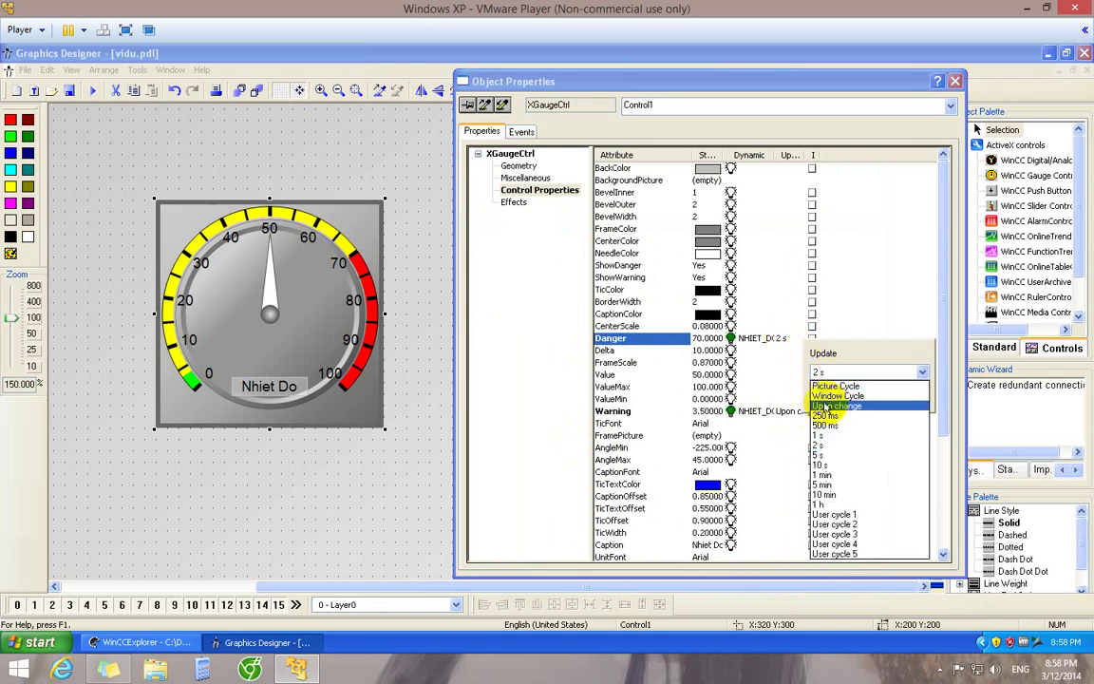
pyautogui.click(827, 406)
pyautogui.click(836, 398)
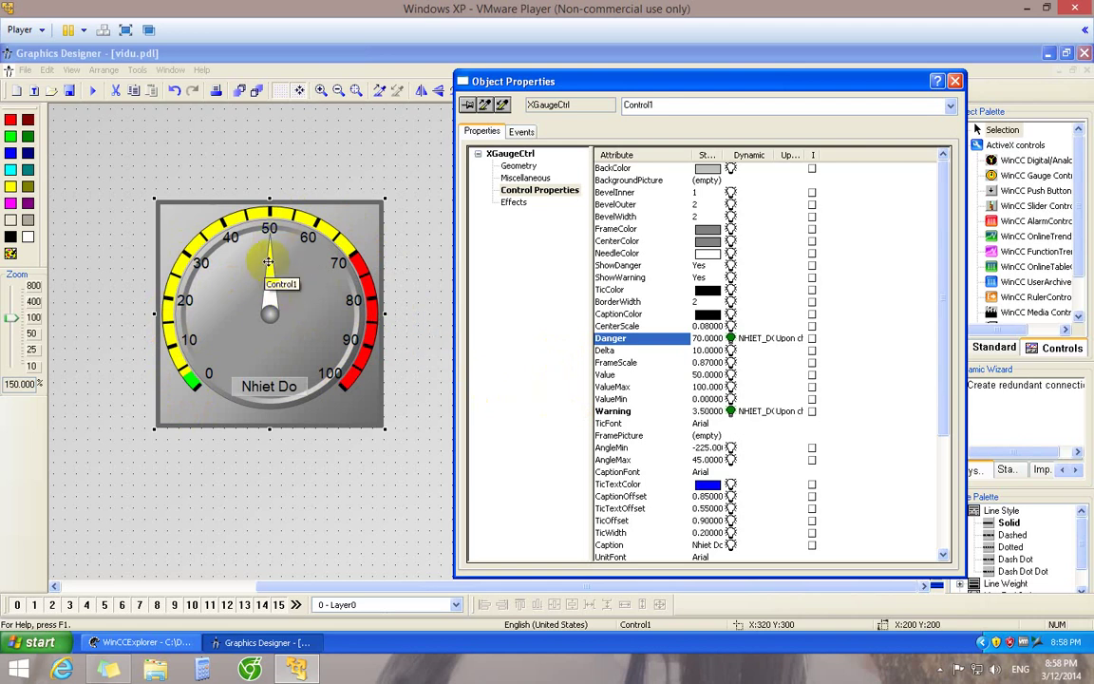
# - Link the gauge's Value attribute to the tag NHIET_DO_HIEN_TAI and set its update cycle to Upon change
pyautogui.click(600, 376)
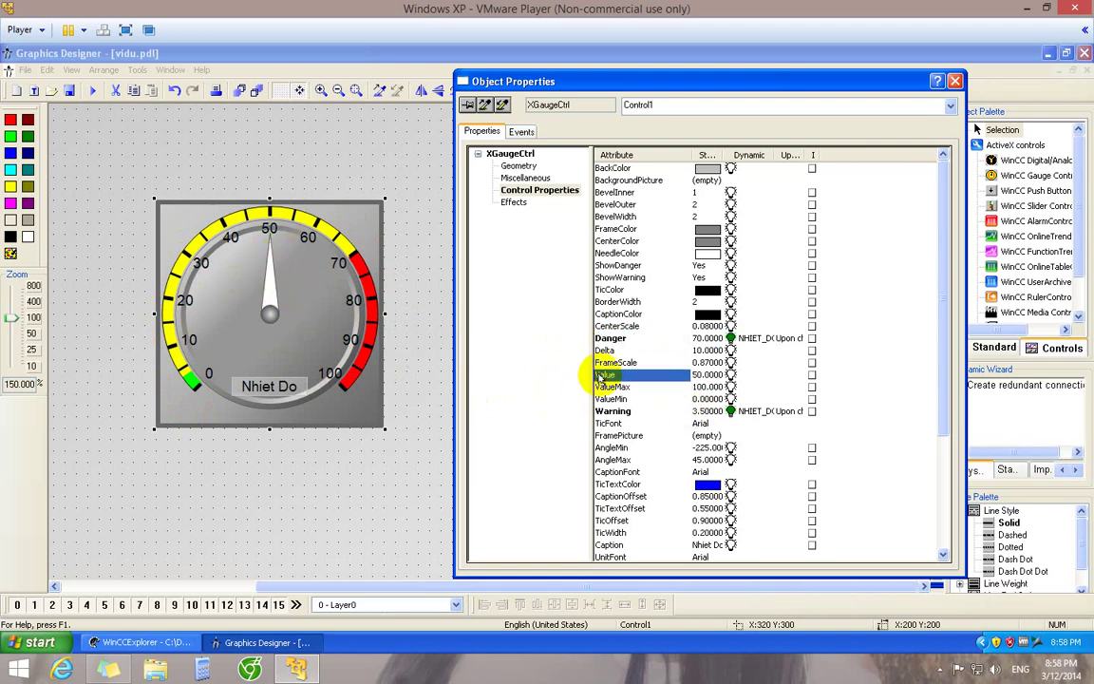
pyautogui.rightClick(731, 375)
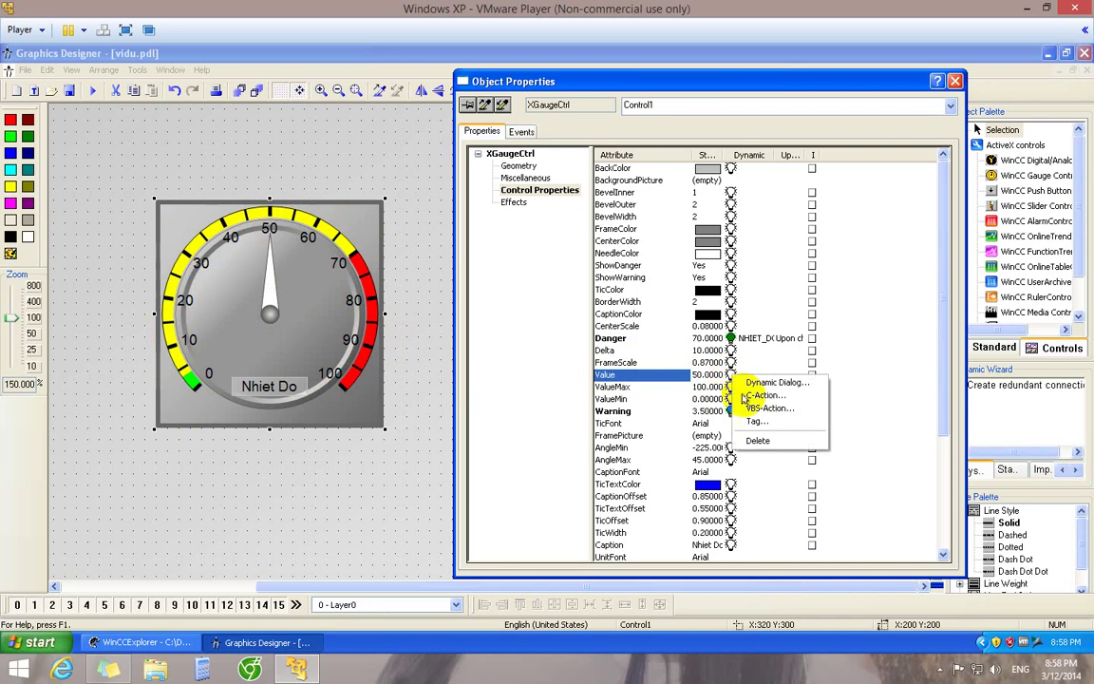
pyautogui.click(745, 415)
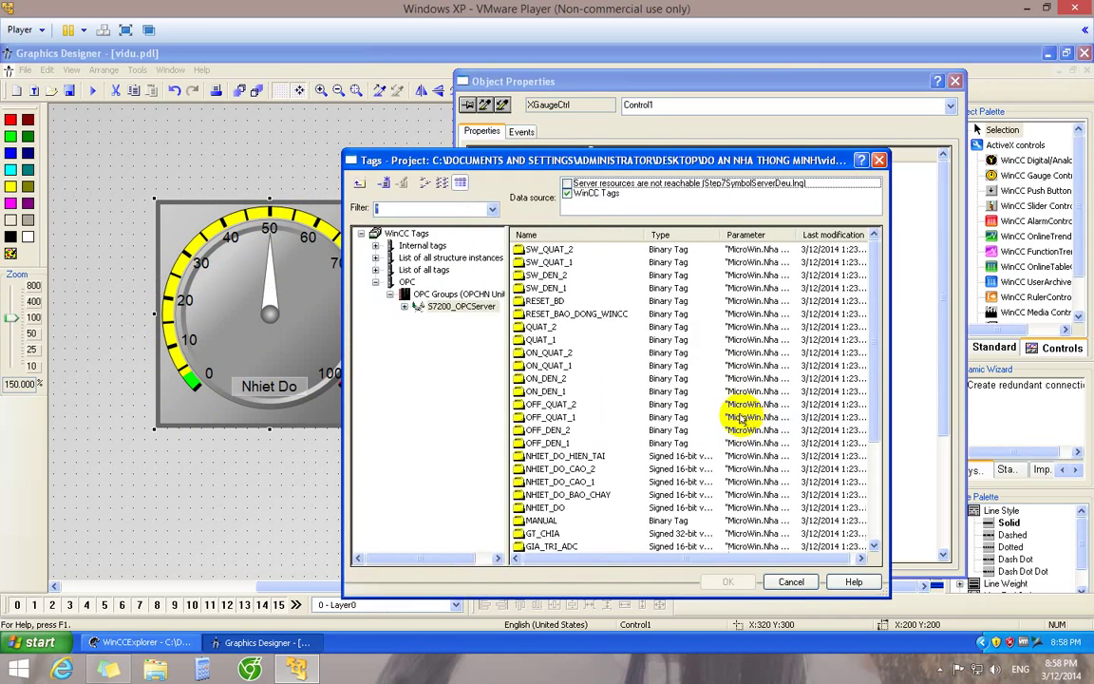
pyautogui.click(575, 456)
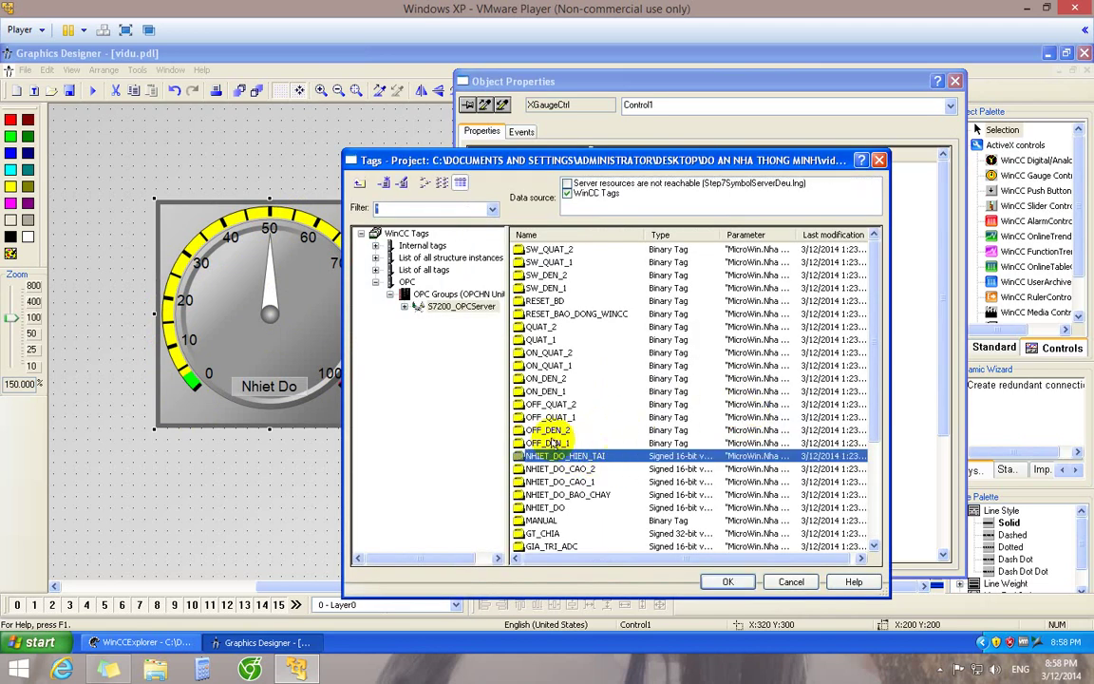
pyautogui.click(727, 583)
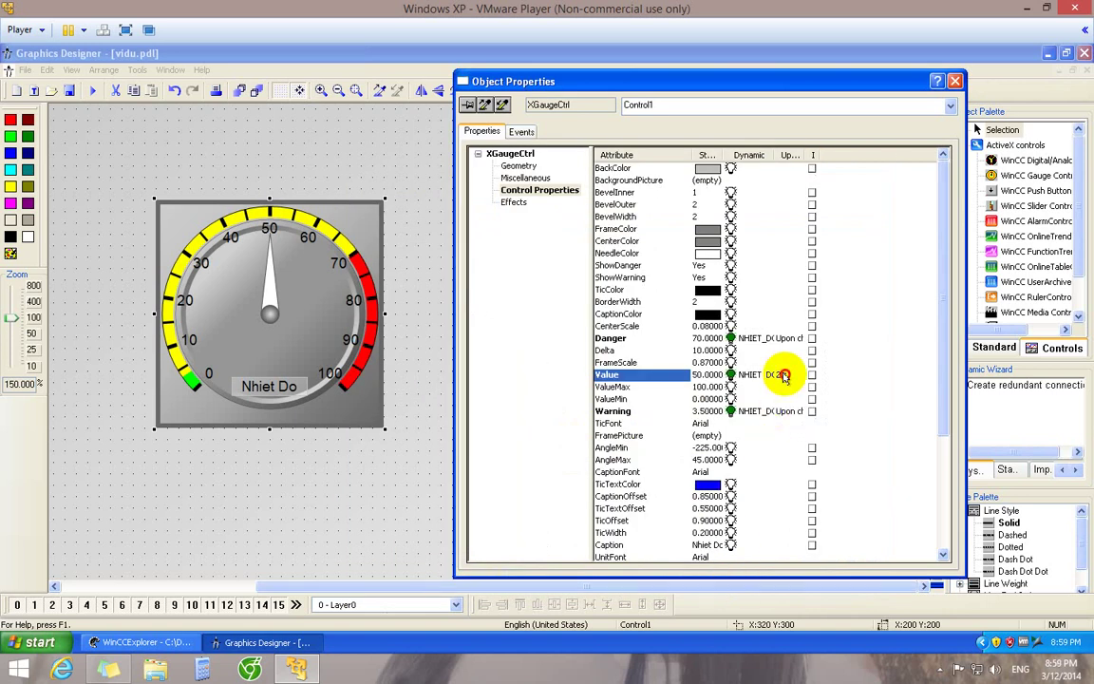
pyautogui.doubleClick(783, 377)
pyautogui.click(916, 408)
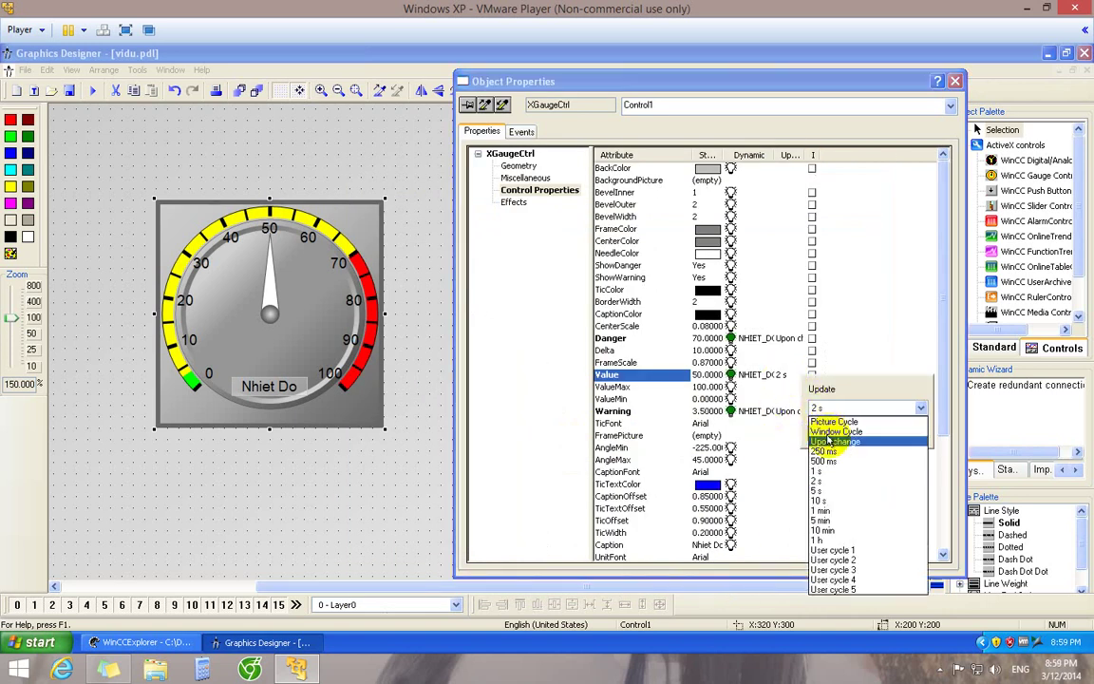
pyautogui.click(829, 443)
pyautogui.click(832, 433)
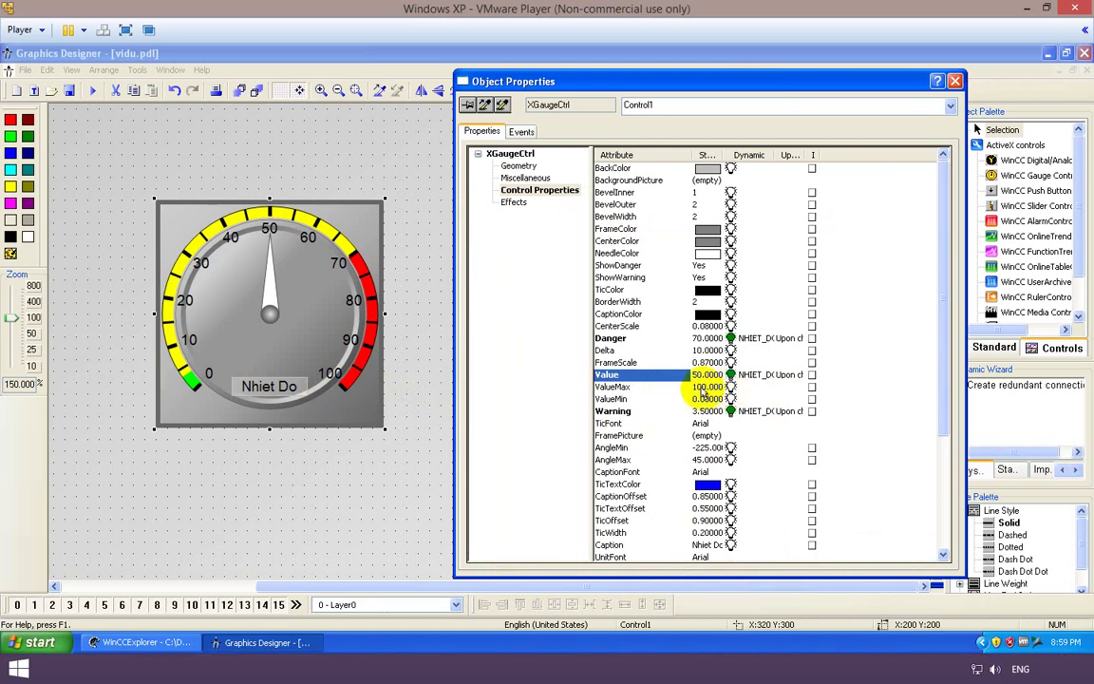
# - Try a ValueMax of 80 on the gauge, and set it back to 100
pyautogui.doubleClick(730, 386)
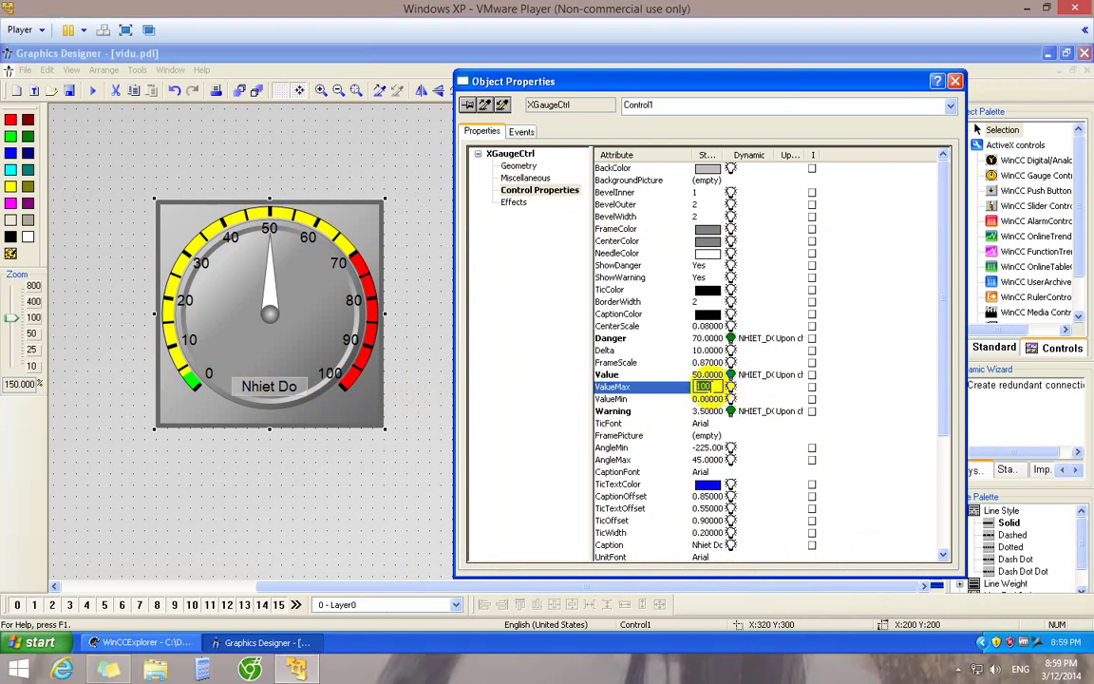
pyautogui.write('80')
pyautogui.press('Return')
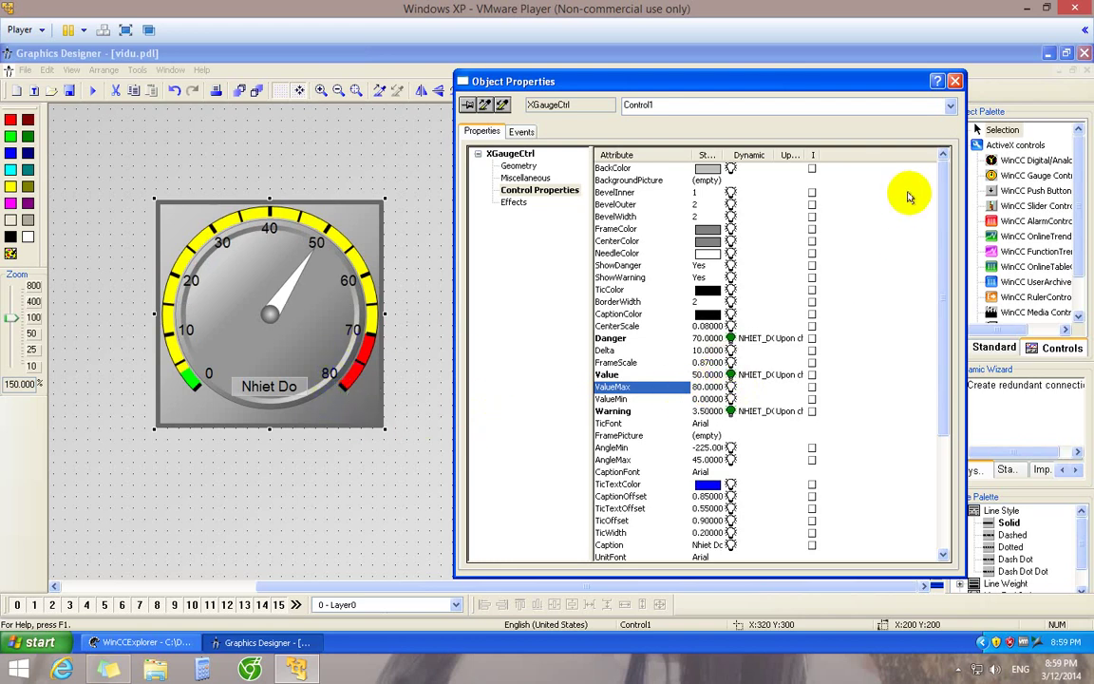
pyautogui.click(700, 387)
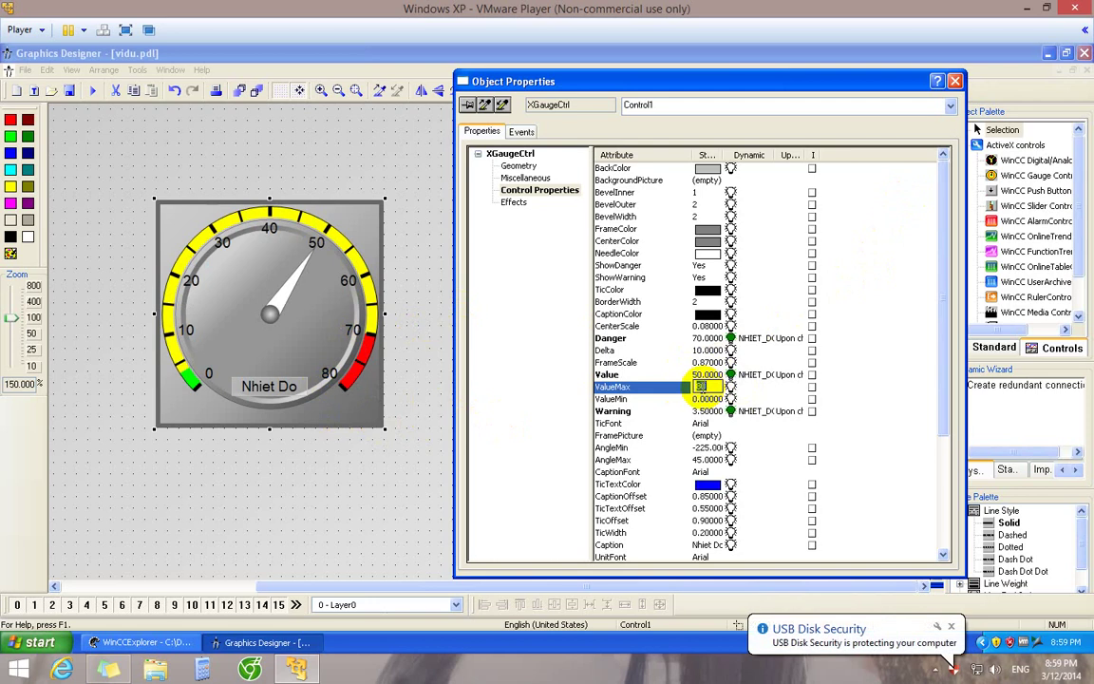
pyautogui.write('100')
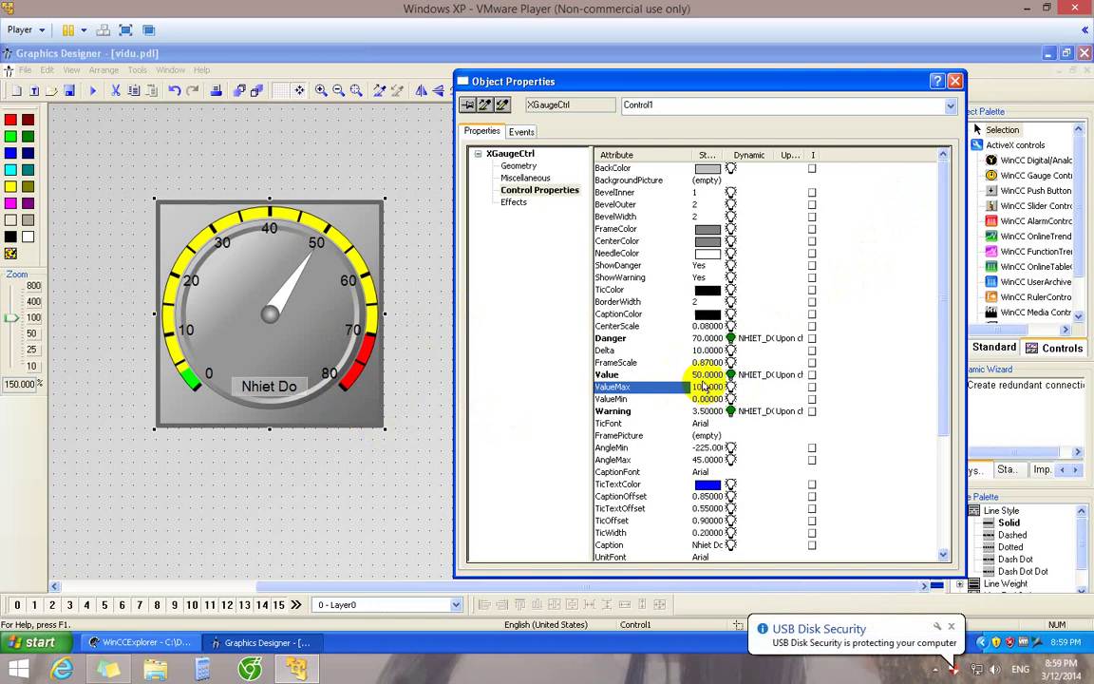
pyautogui.press('Return')
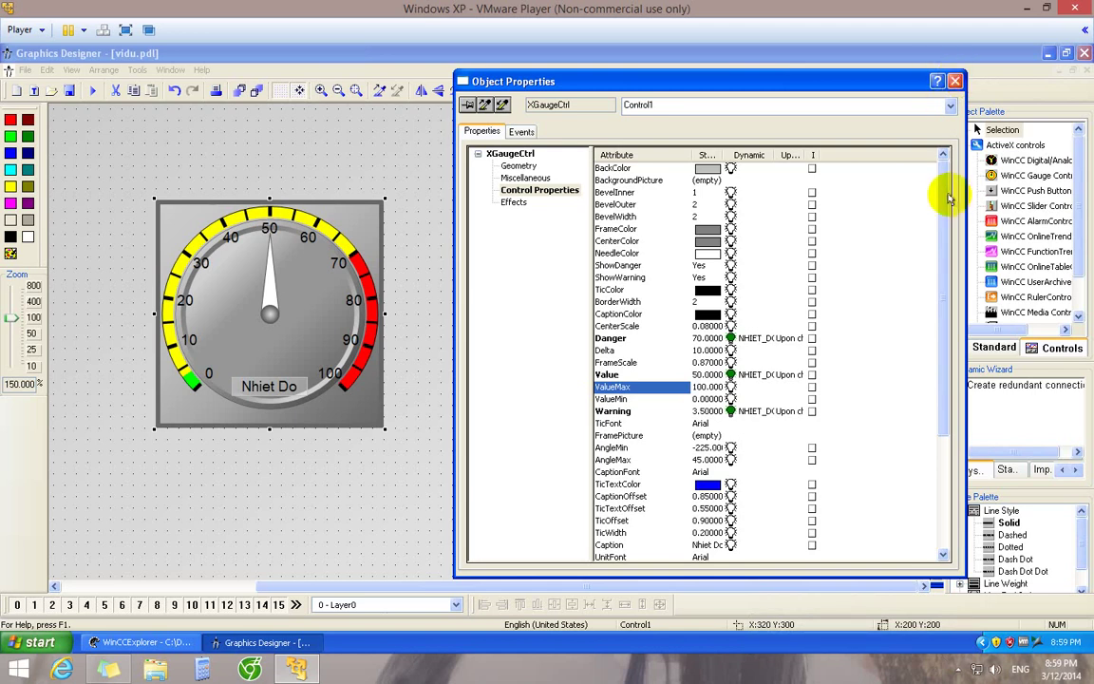
# - Save the picture with the configured gauge and start it in runtime
pyautogui.moveTo(944, 209); pyautogui.dragTo(940, 171)
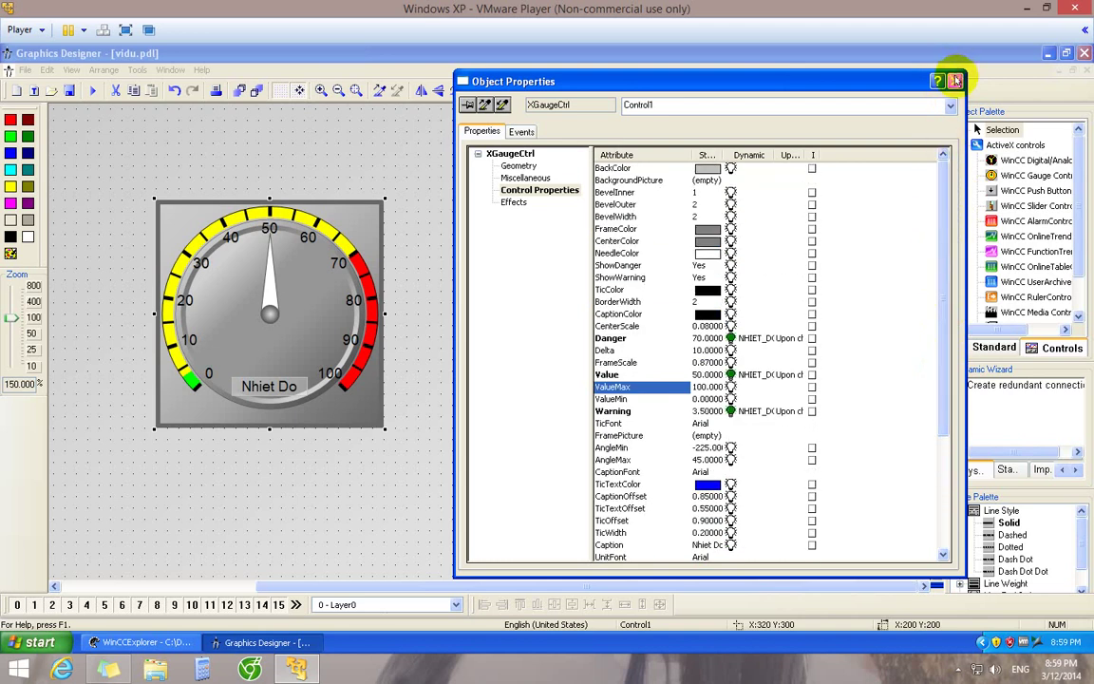
pyautogui.click(955, 81)
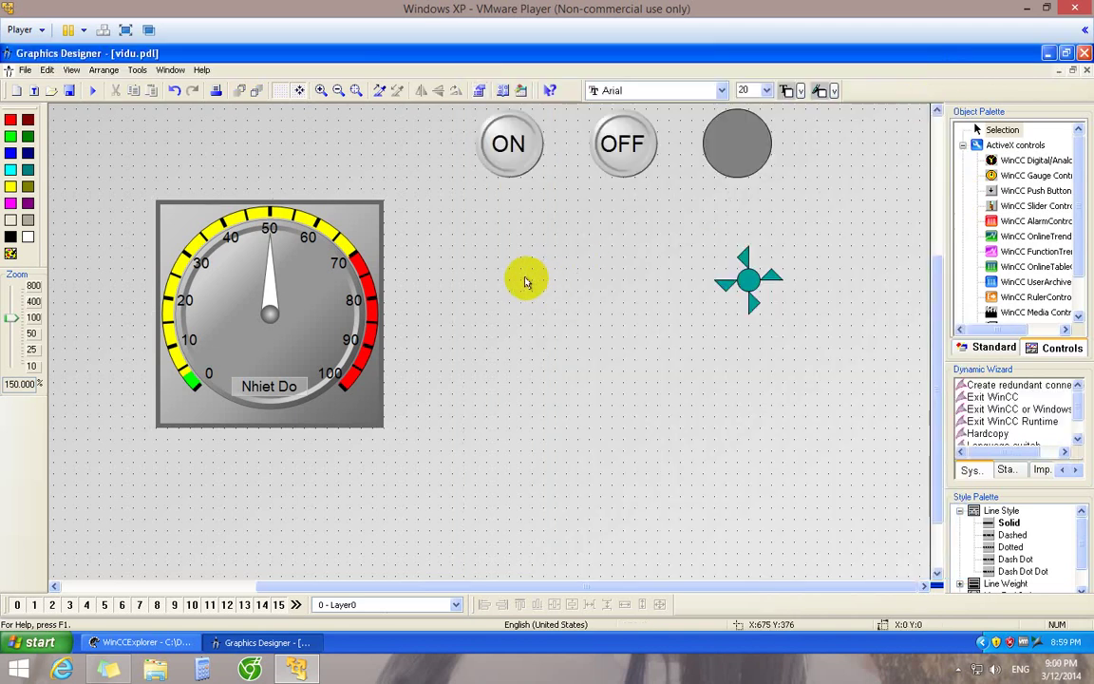
pyautogui.click(68, 89)
pyautogui.click(88, 90)
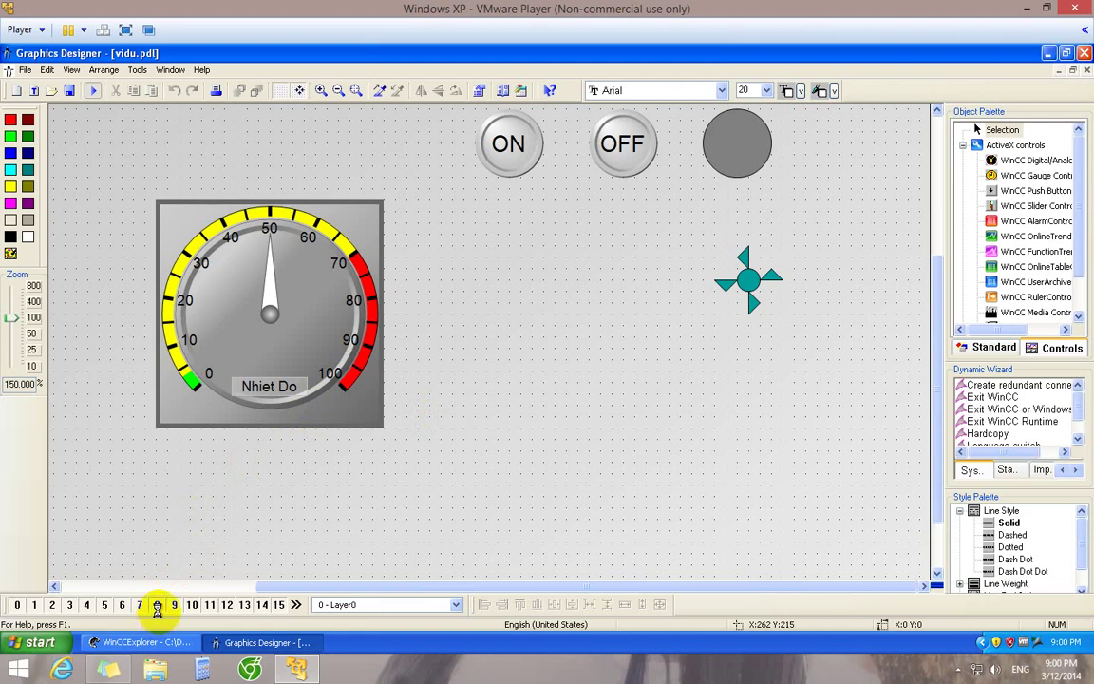
# - Switch to File Explorer and look through the files in the Downloads folder, including PC Access.rar
pyautogui.click(159, 673)
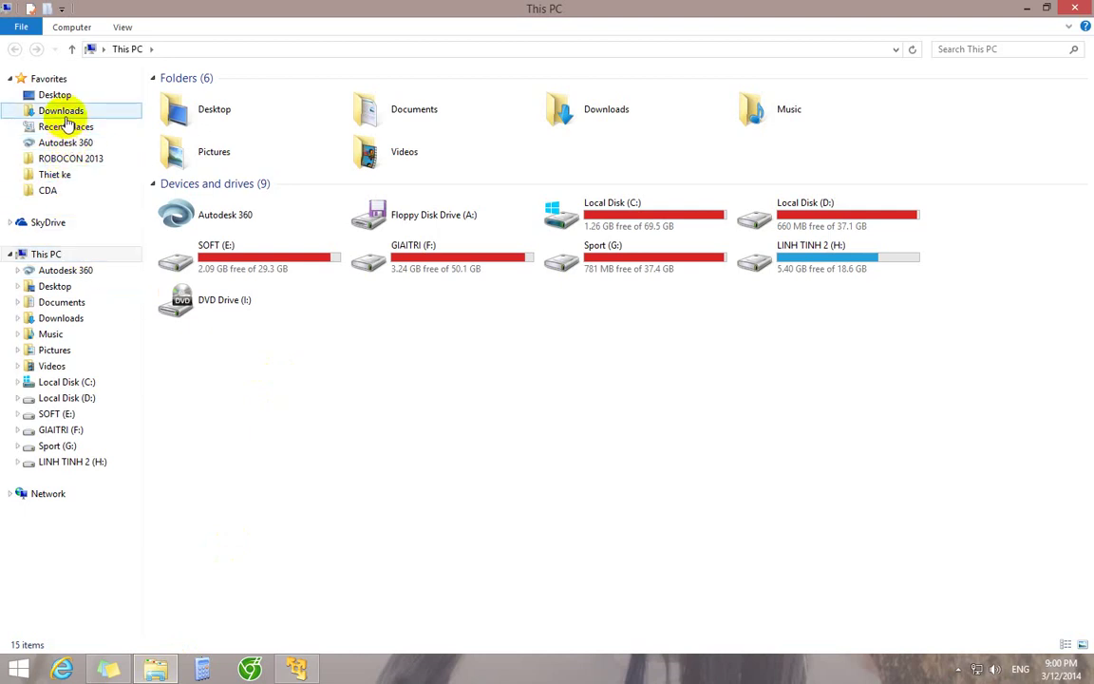
pyautogui.click(63, 112)
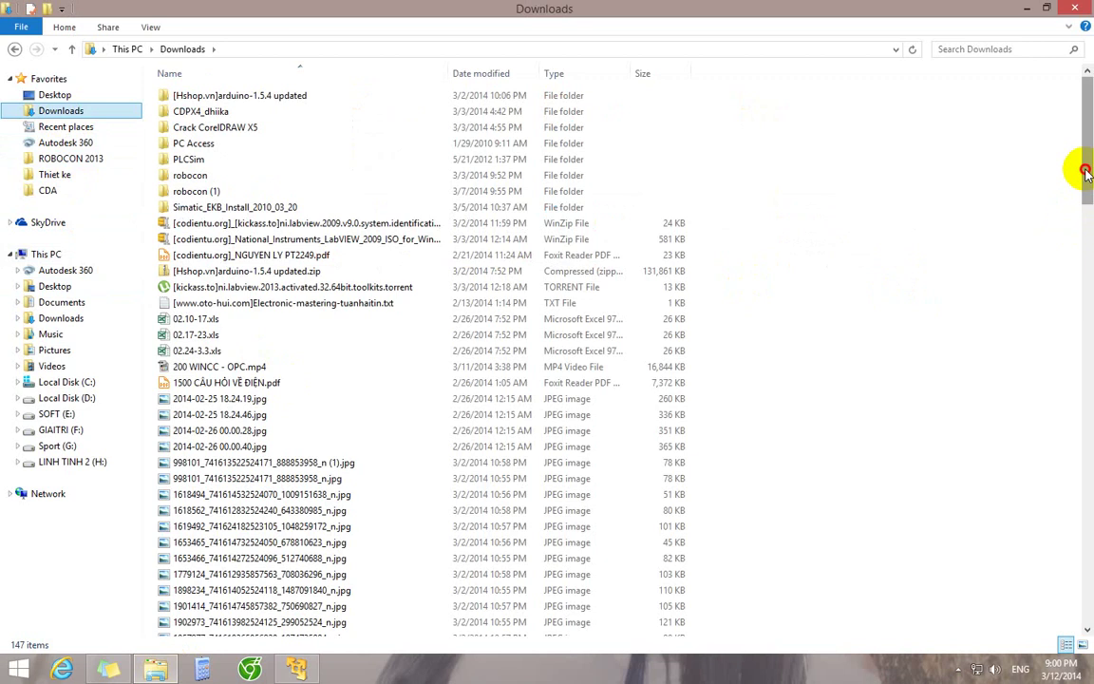
pyautogui.moveTo(1085, 171); pyautogui.dragTo(1088, 589)
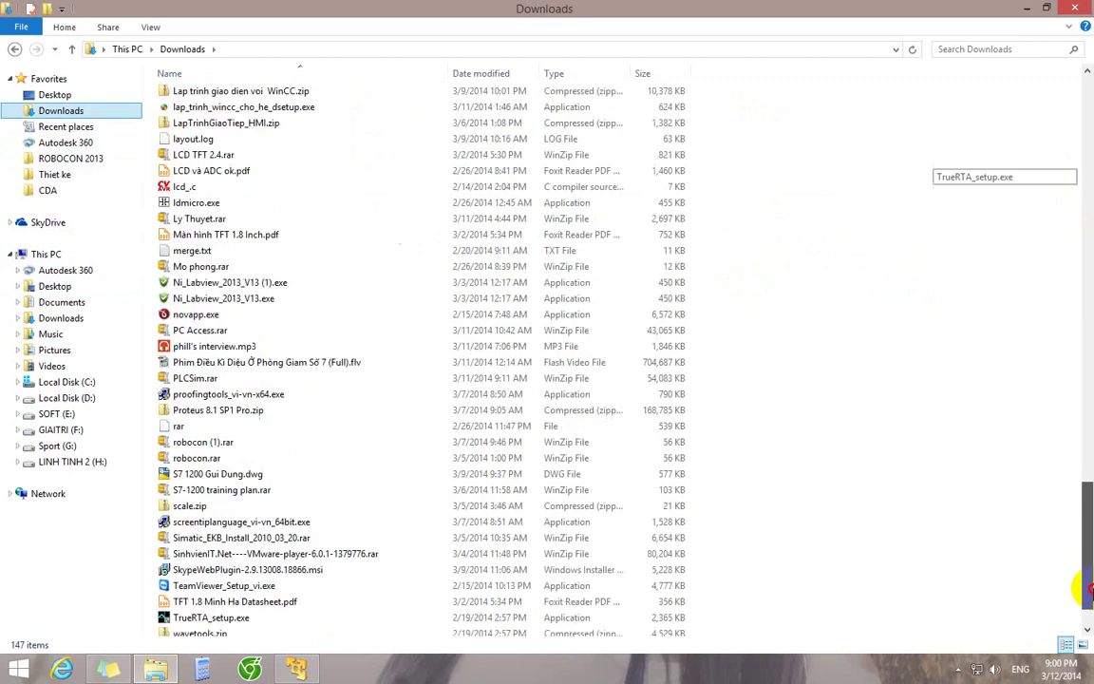
pyautogui.moveTo(1088, 589); pyautogui.dragTo(1088, 594)
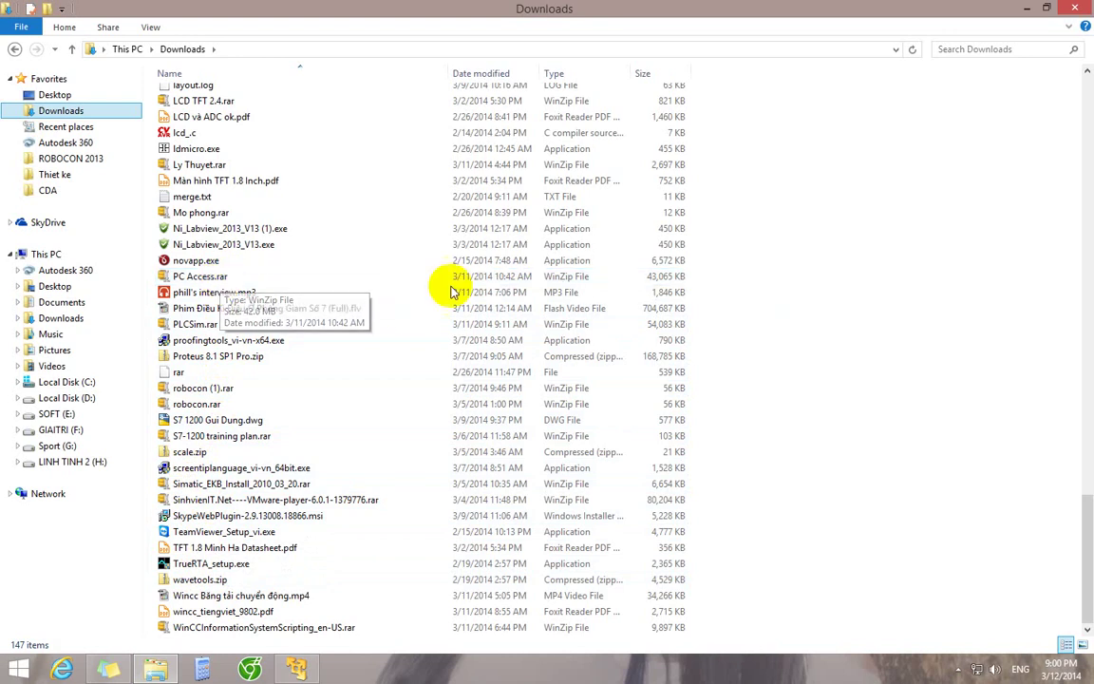
pyautogui.click(258, 263)
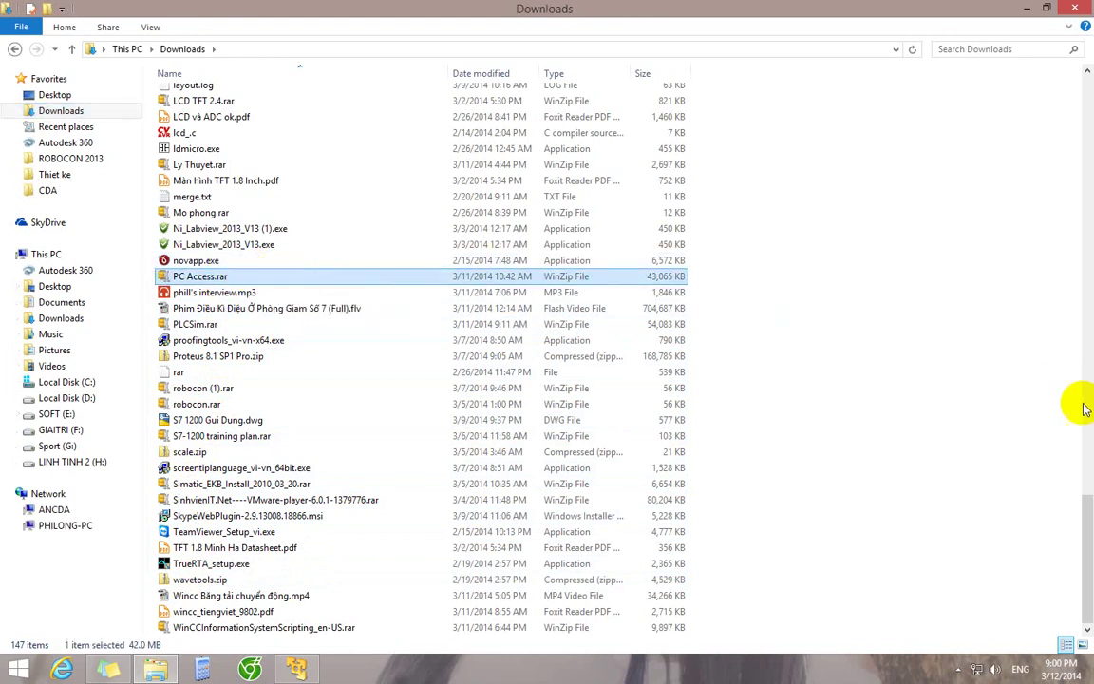
pyautogui.moveTo(1089, 526); pyautogui.dragTo(1089, 124)
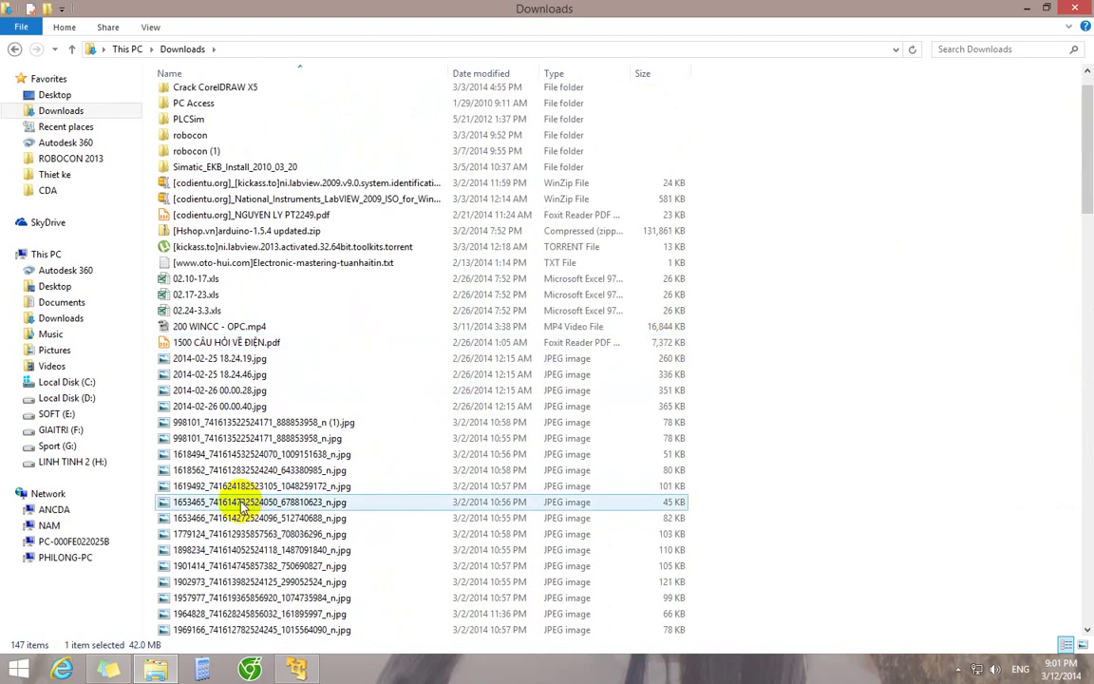
# - Switch to the Cờ Rôm+ browser and look through its list of downloaded files
pyautogui.click(249, 669)
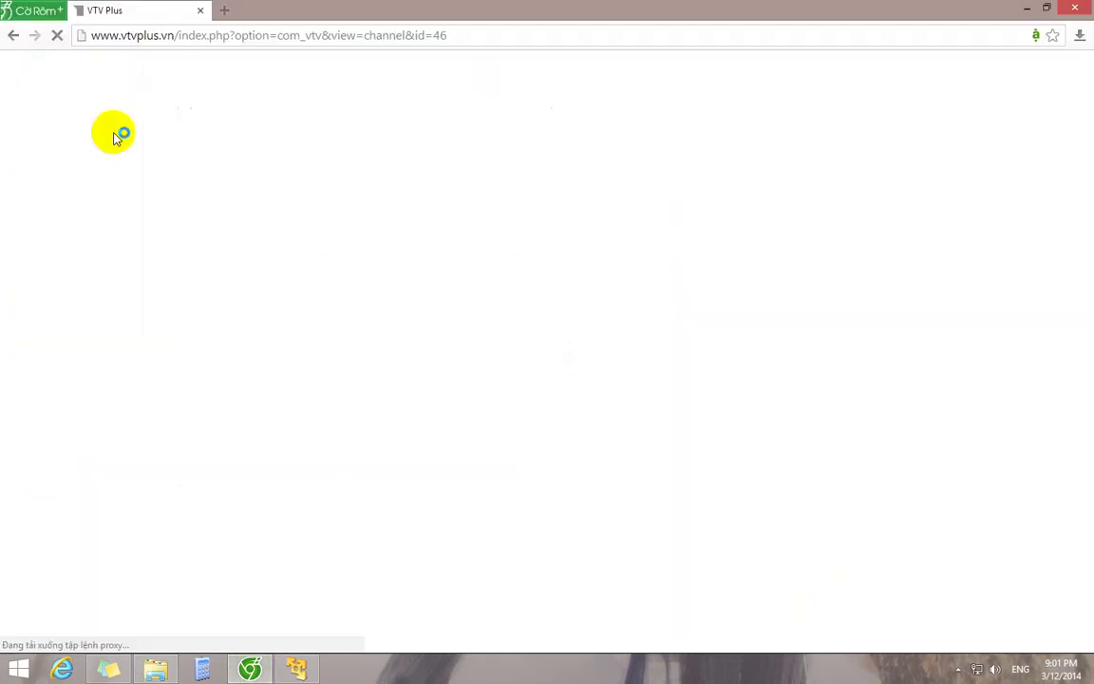
pyautogui.click(200, 10)
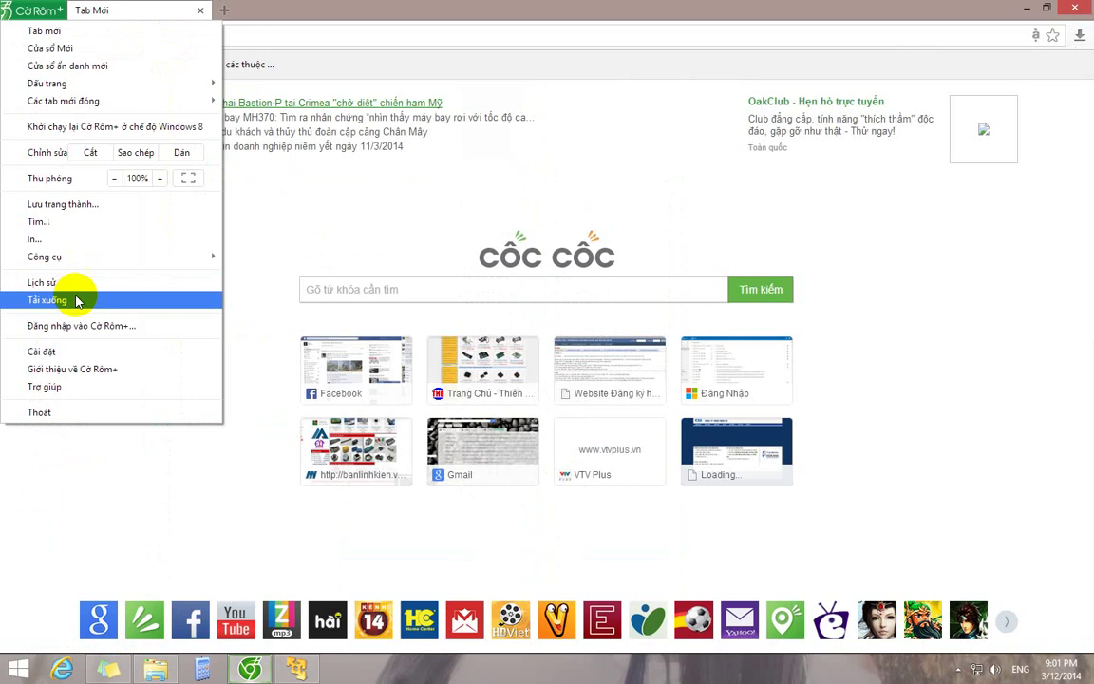
pyautogui.click(34, 298)
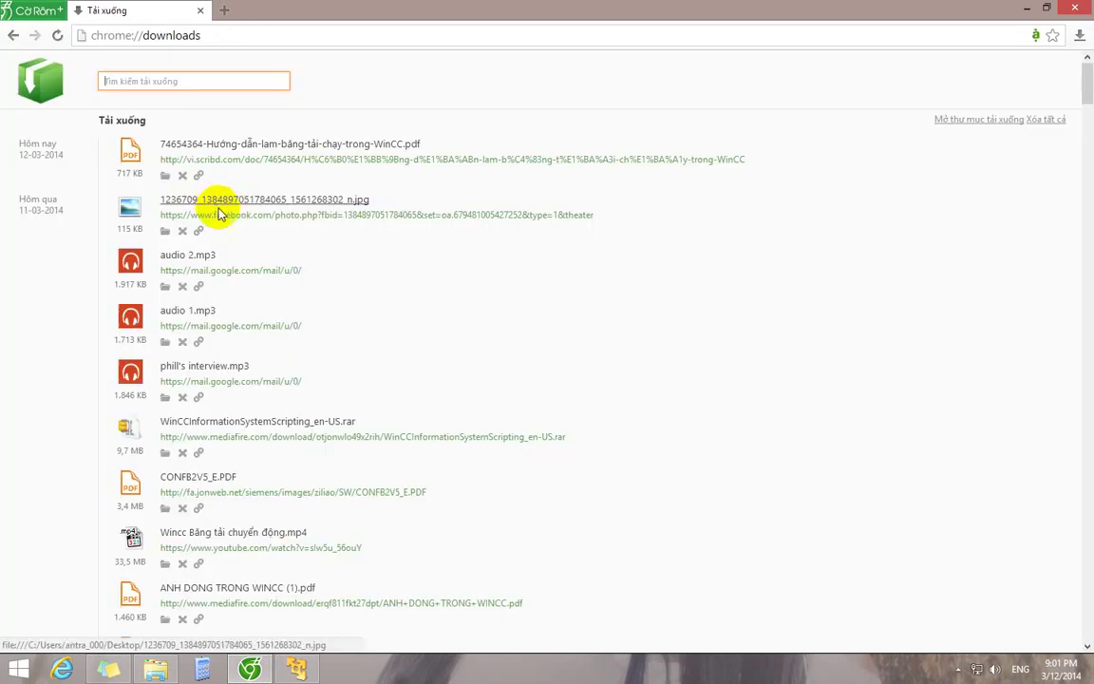
pyautogui.moveTo(1088, 81); pyautogui.dragTo(1088, 407)
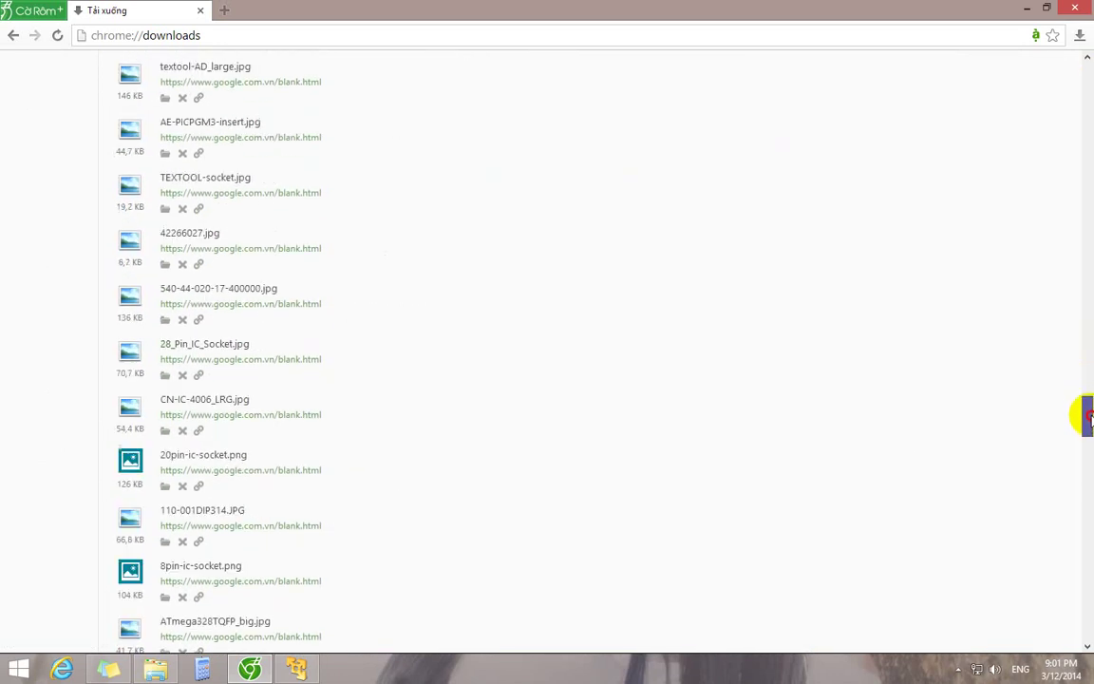
pyautogui.moveTo(1089, 464); pyautogui.dragTo(1088, 624)
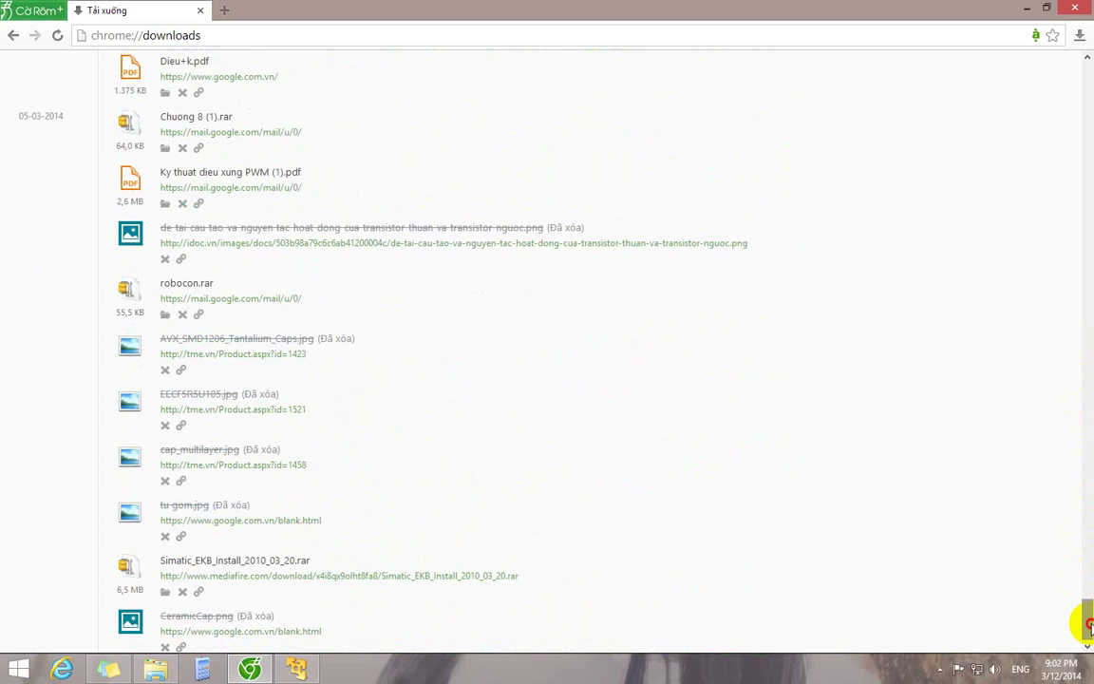
pyautogui.moveTo(1089, 624); pyautogui.dragTo(1088, 184)
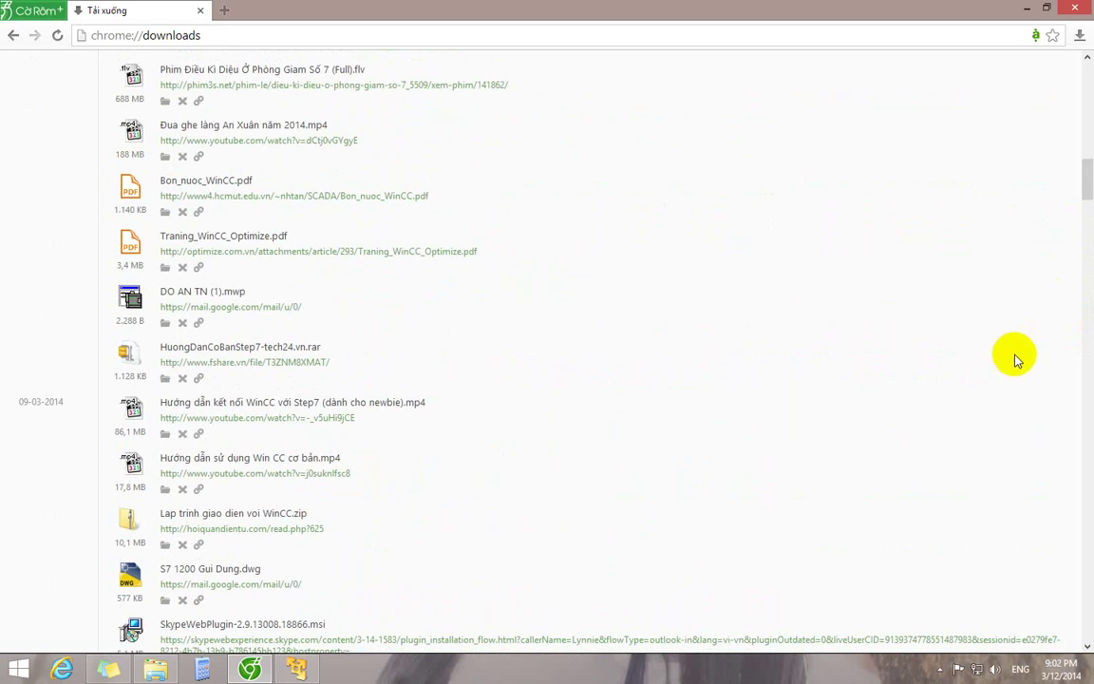
# - Switch to Ava Find, search for vmw, and look through the results for the VMware Player archive
pyautogui.hotkey('ctrl', 'alt', 'f')
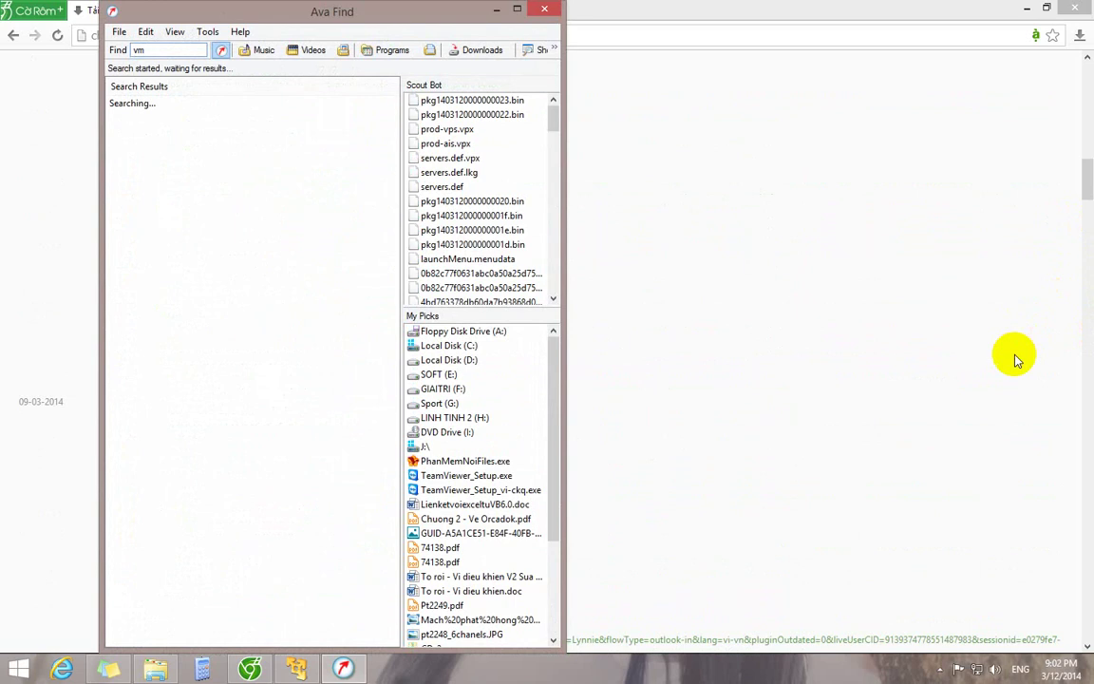
pyautogui.write('ww')
pyautogui.press('BackSpace')
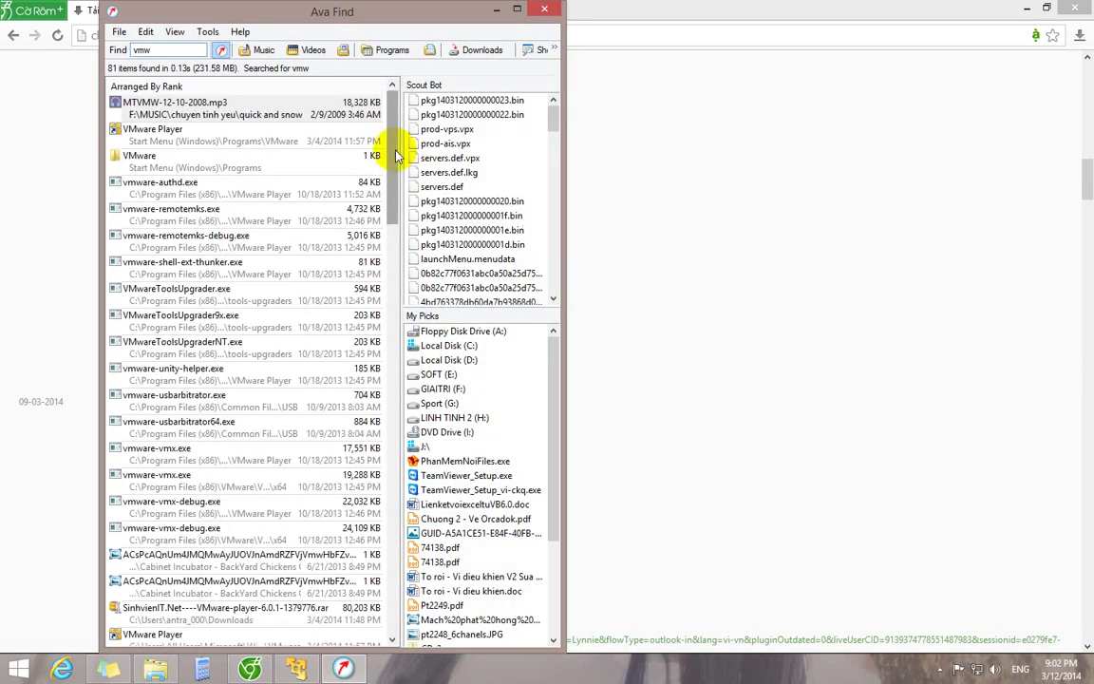
pyautogui.moveTo(392, 160); pyautogui.dragTo(397, 580)
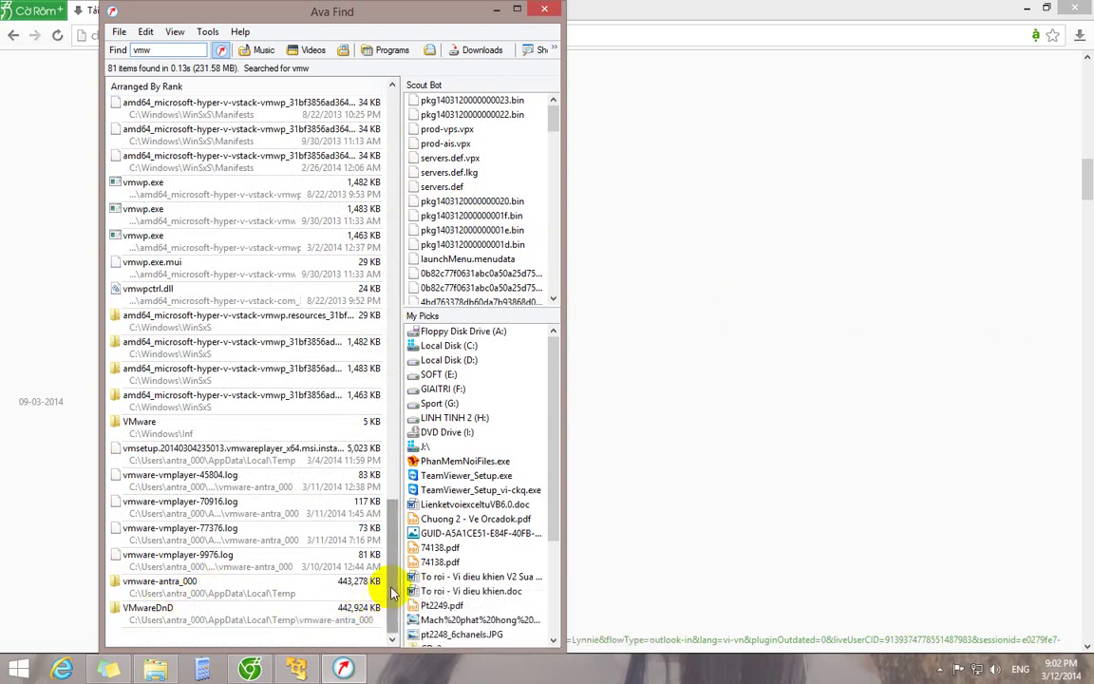
pyautogui.moveTo(391, 587); pyautogui.dragTo(399, 404)
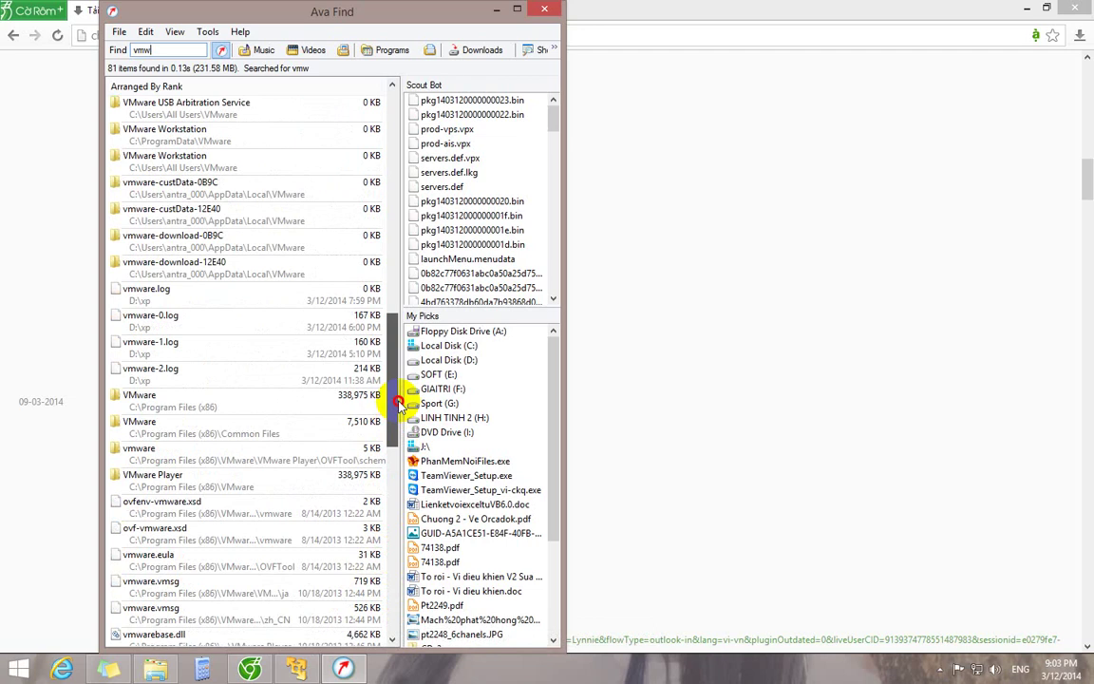
pyautogui.moveTo(399, 404); pyautogui.dragTo(420, 252)
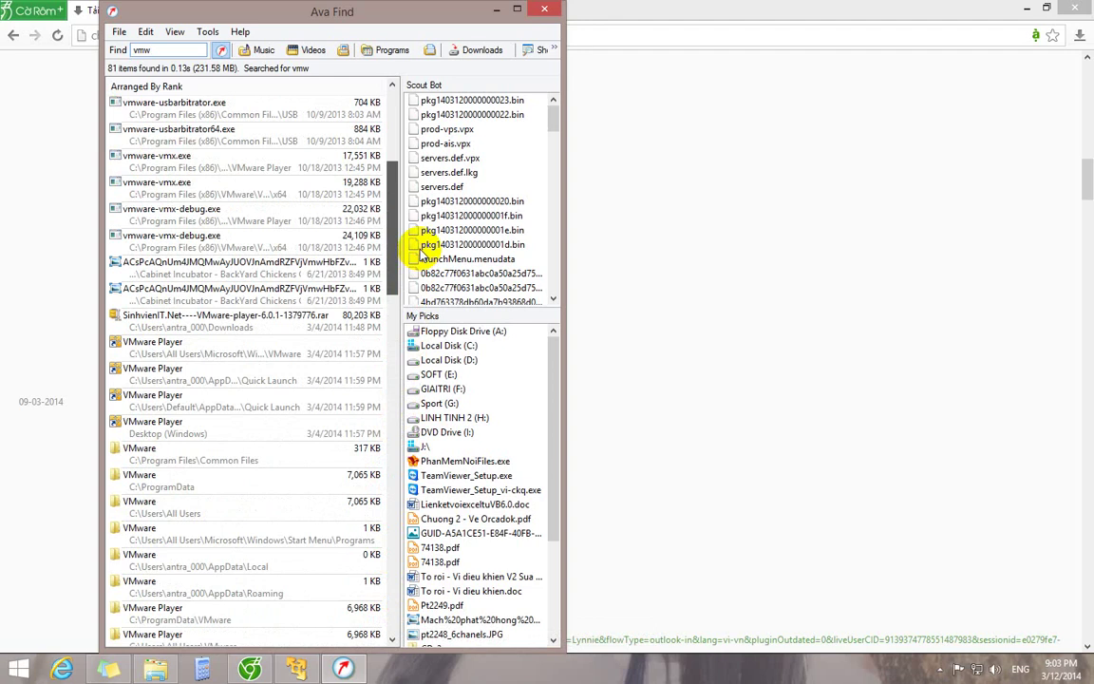
# - Copy SinhvienIT.Net----VMware-player-6.0.1-1379776.rar and paste it into the "do an" shared folder on the network computer NAM in File Explorer
pyautogui.rightClick(195, 323)
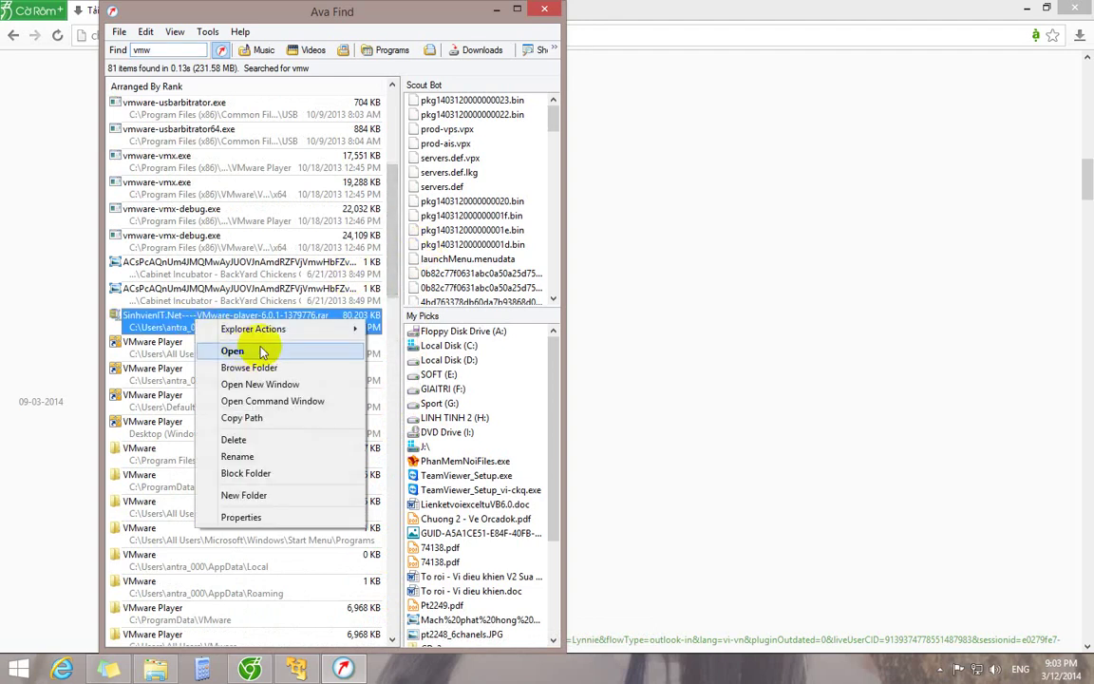
pyautogui.moveTo(281, 332)
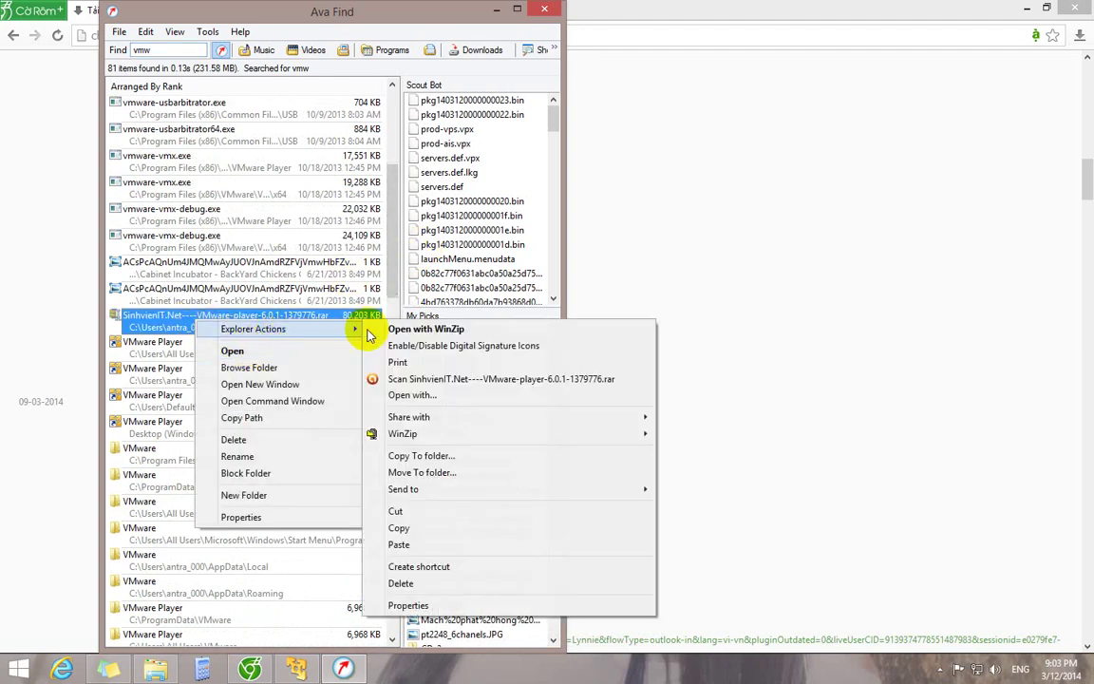
pyautogui.click(432, 527)
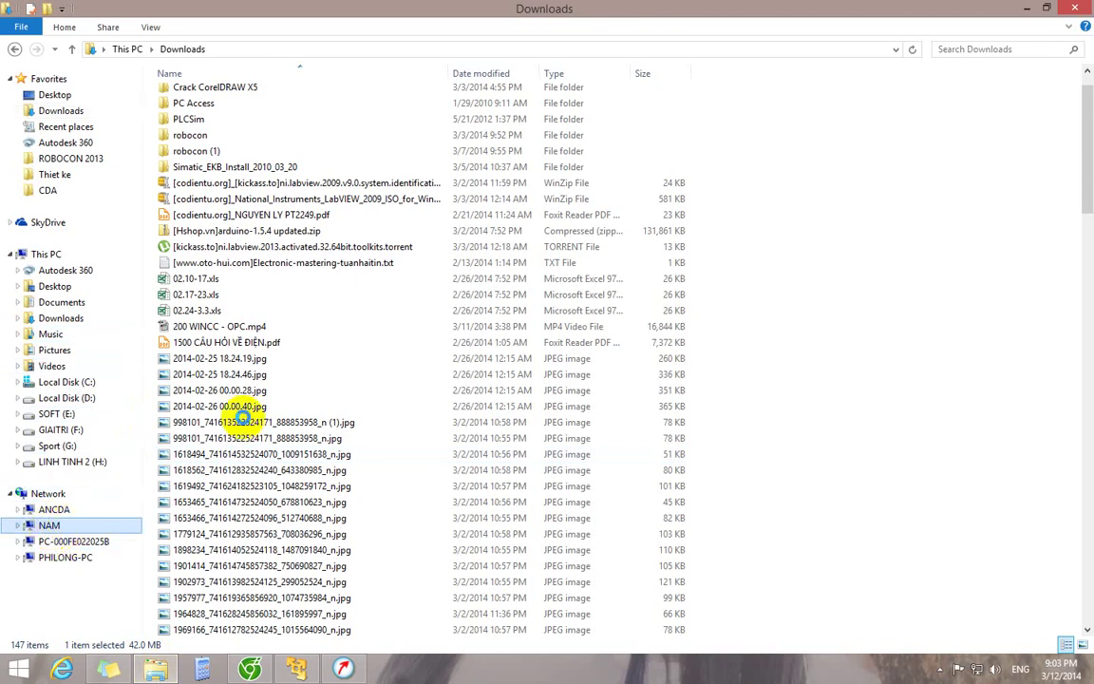
pyautogui.click(57, 525)
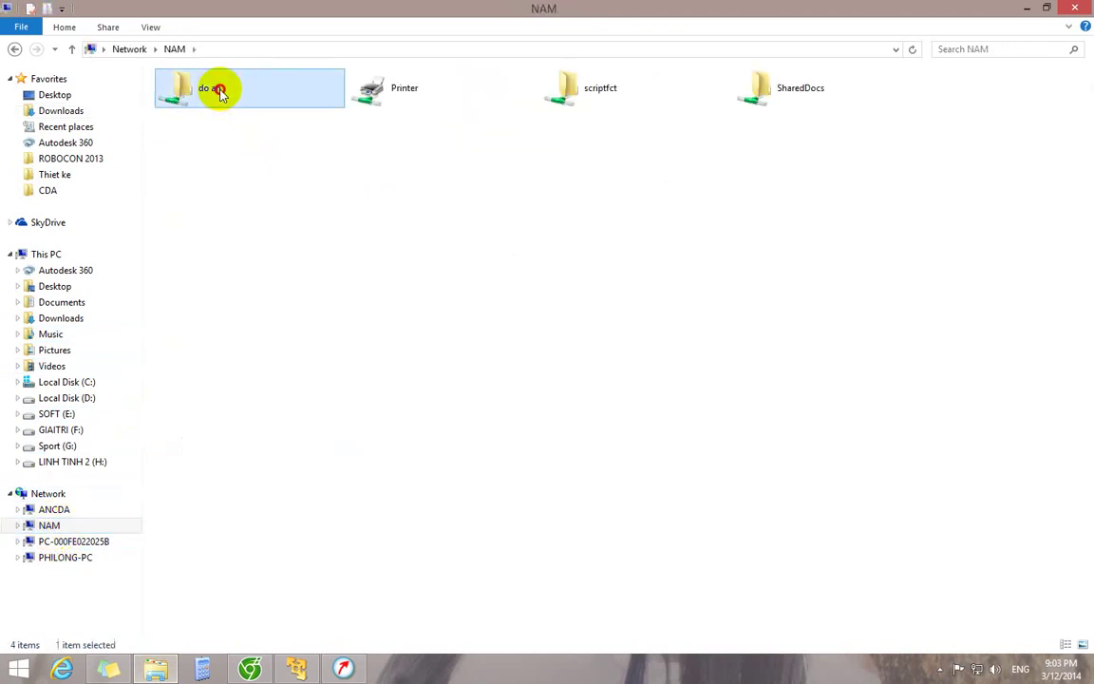
pyautogui.doubleClick(214, 90)
pyautogui.hotkey('ctrl', 'v')
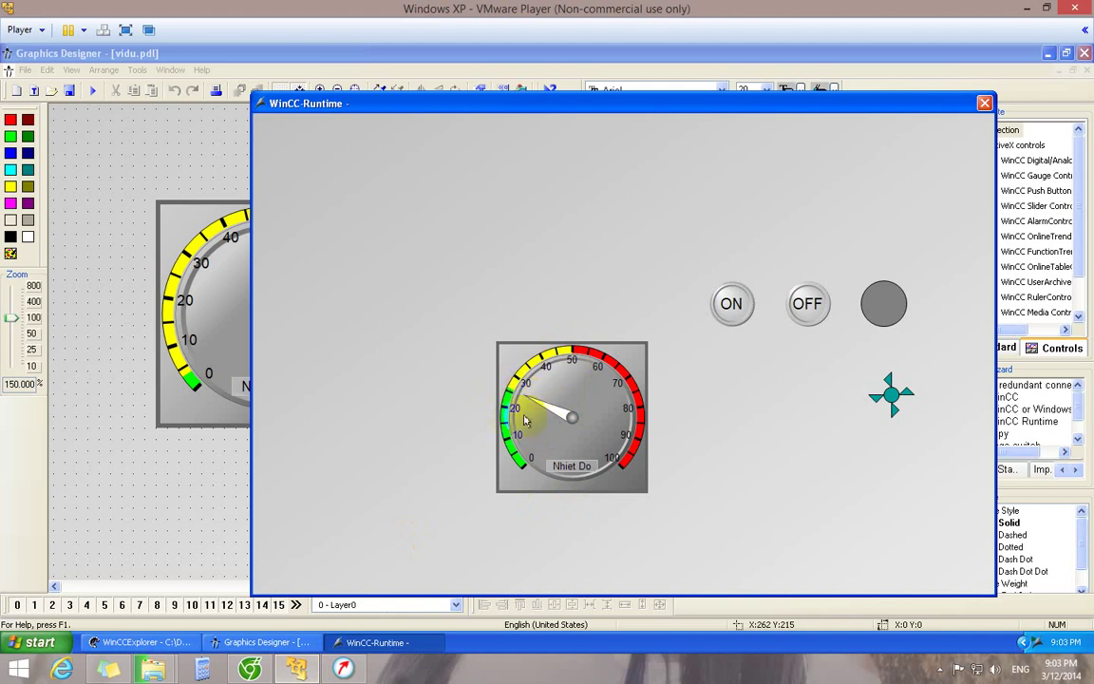
# - Switch to the Windows XP machine in VMware Player, turn on the lamp with ON in the running picture, and close WinCC-Runtime
pyautogui.click(738, 306)
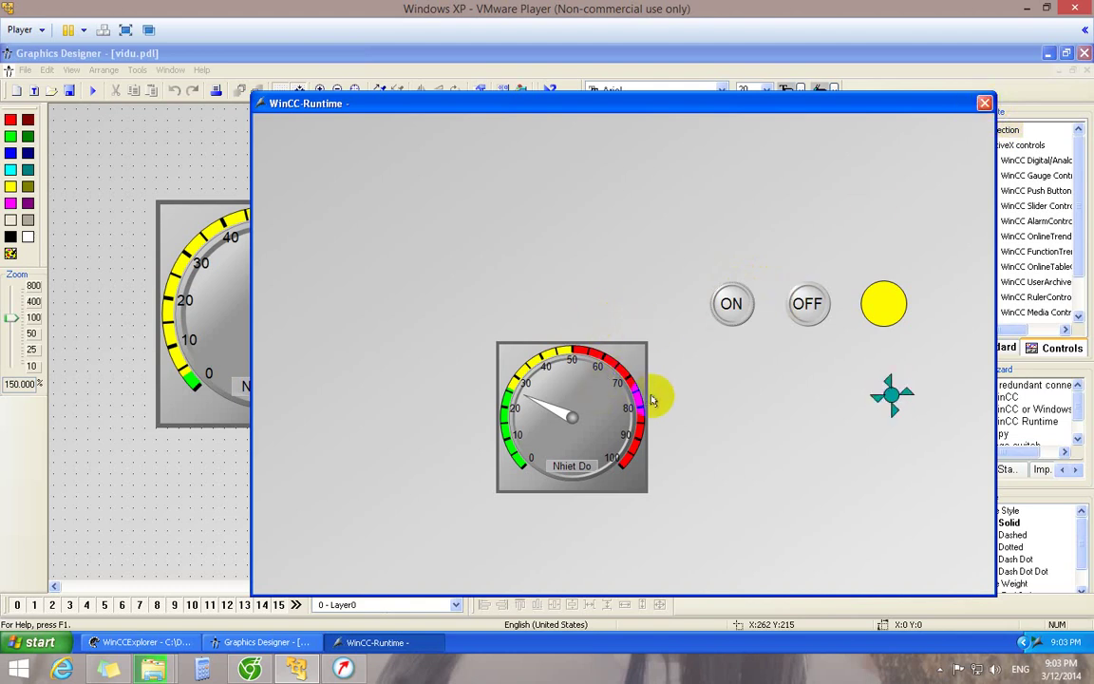
pyautogui.click(985, 103)
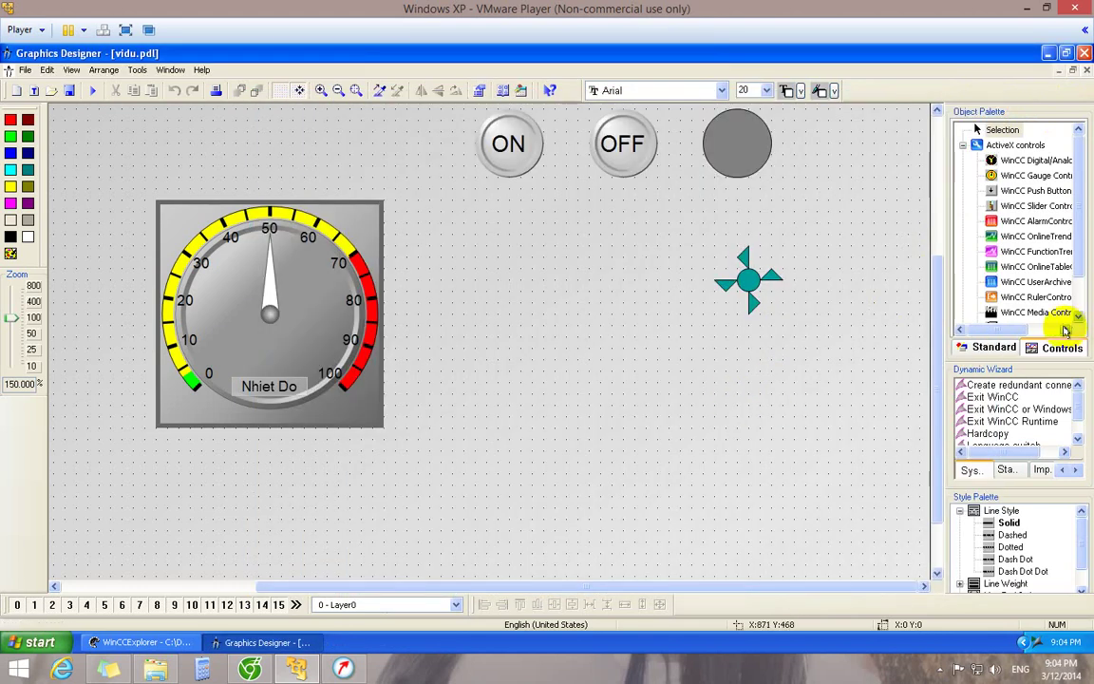
# - Insert an I/O Field smart object into the picture and link it to the tag NHIET_DO_HIEN_TAI
pyautogui.click(983, 347)
pyautogui.moveTo(1078, 256); pyautogui.dragTo(1087, 226)
pyautogui.click(962, 281)
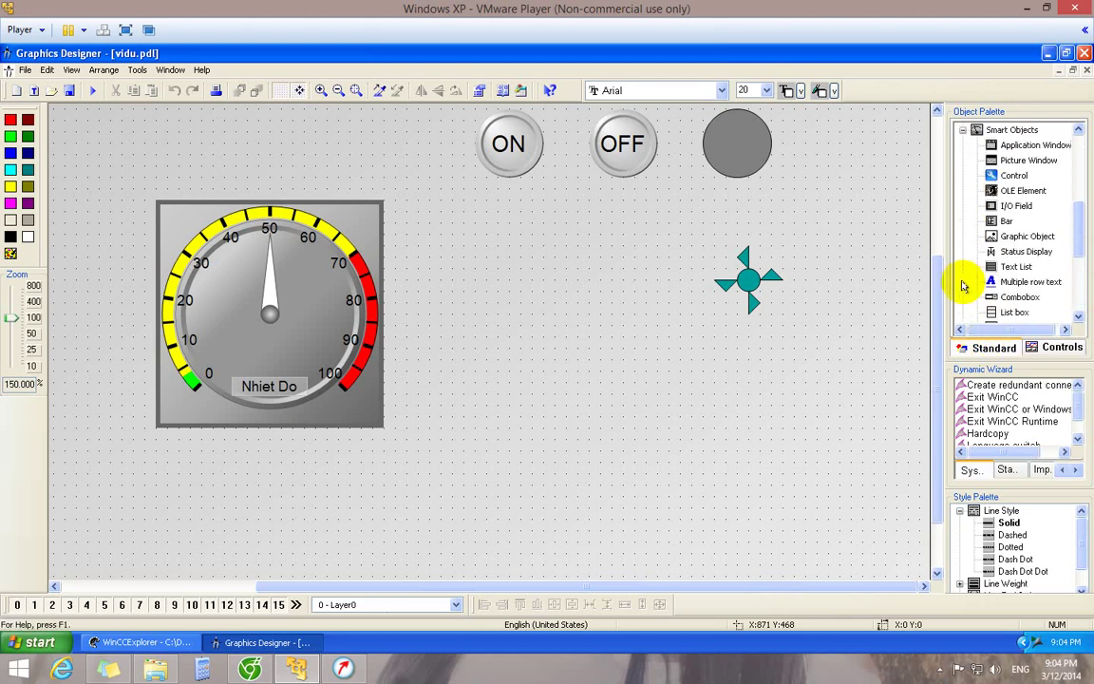
pyautogui.doubleClick(1019, 207)
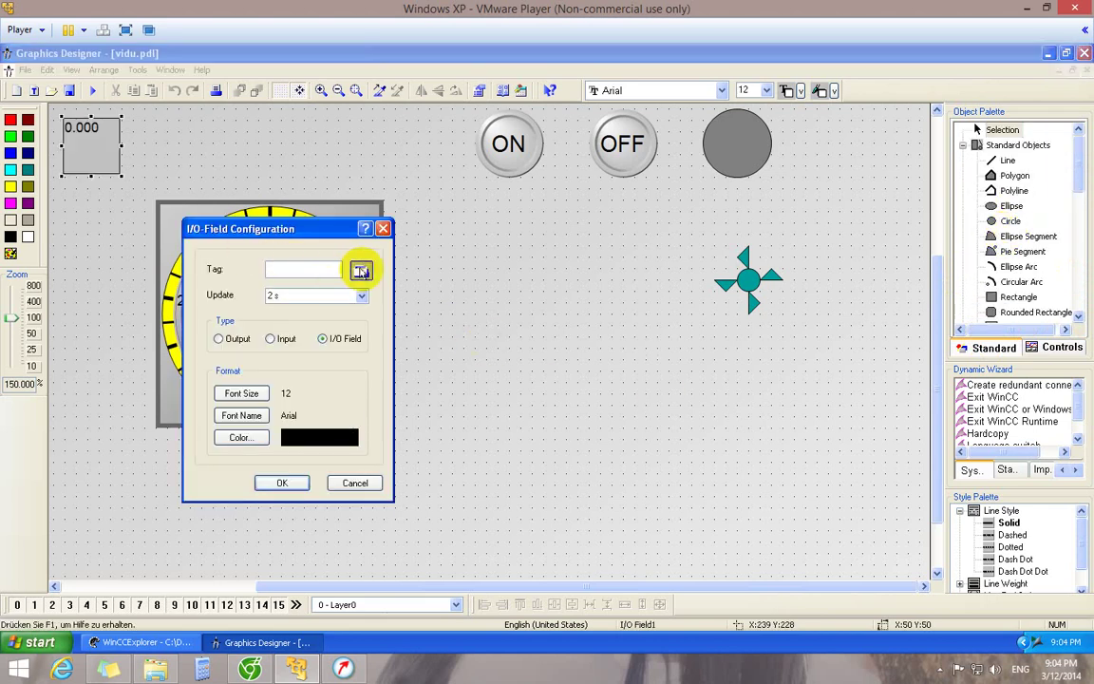
pyautogui.click(361, 272)
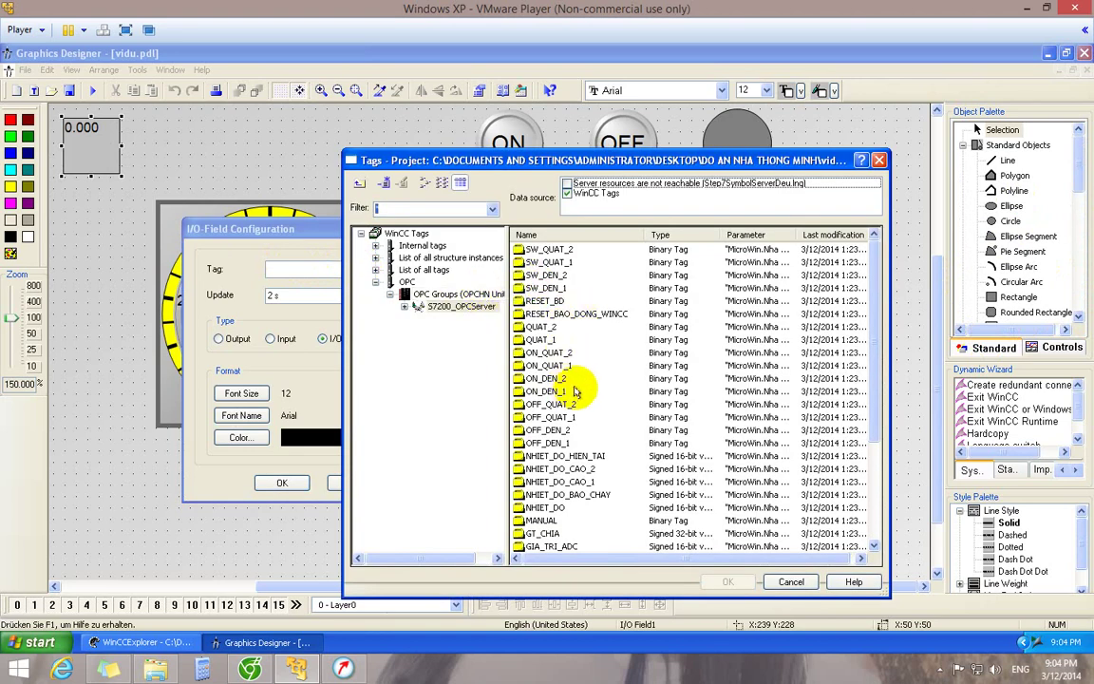
pyautogui.doubleClick(577, 455)
# - Configure the I/O field to update Upon change and use font size 50
pyautogui.click(361, 297)
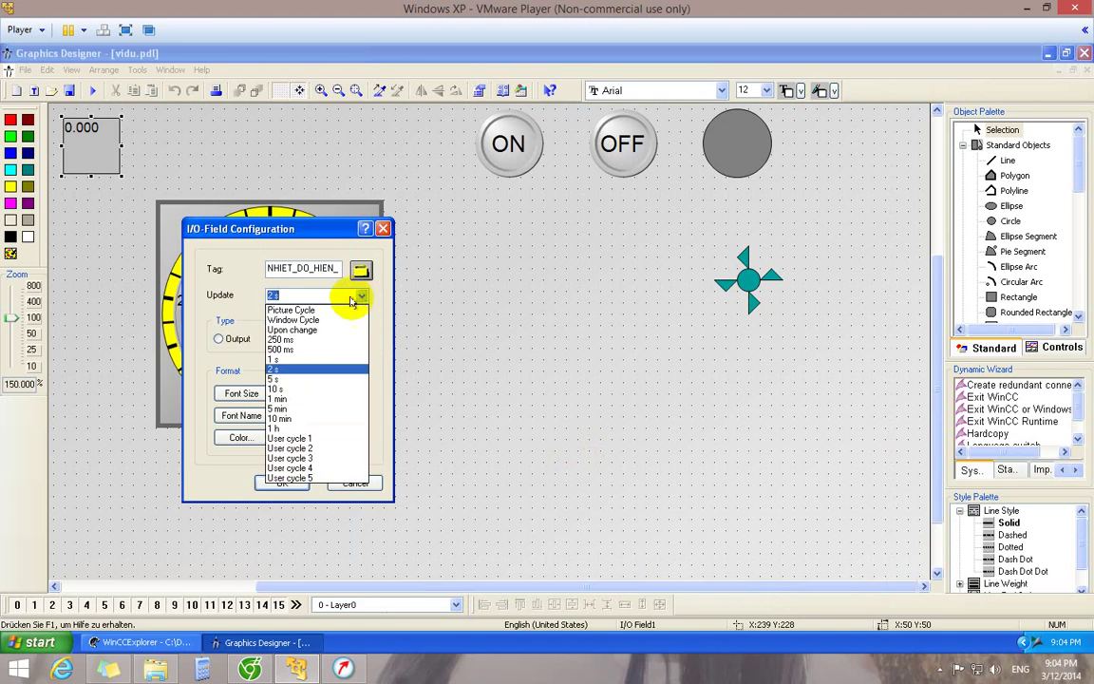
pyautogui.click(323, 330)
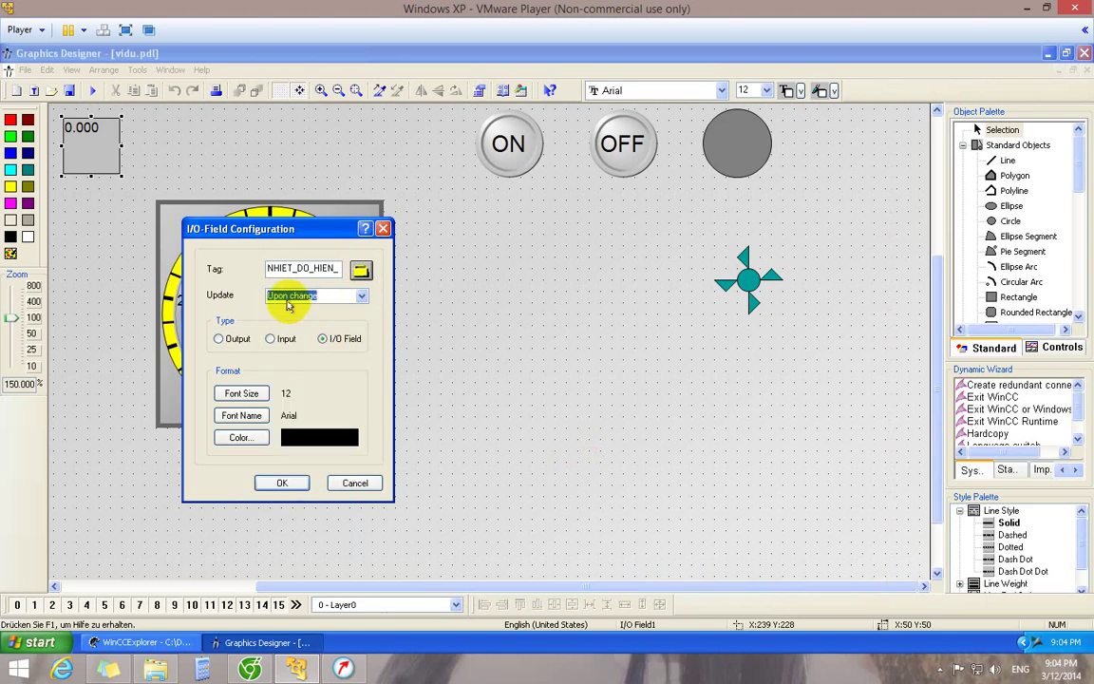
pyautogui.click(242, 394)
pyautogui.write('50')
pyautogui.press('Return')
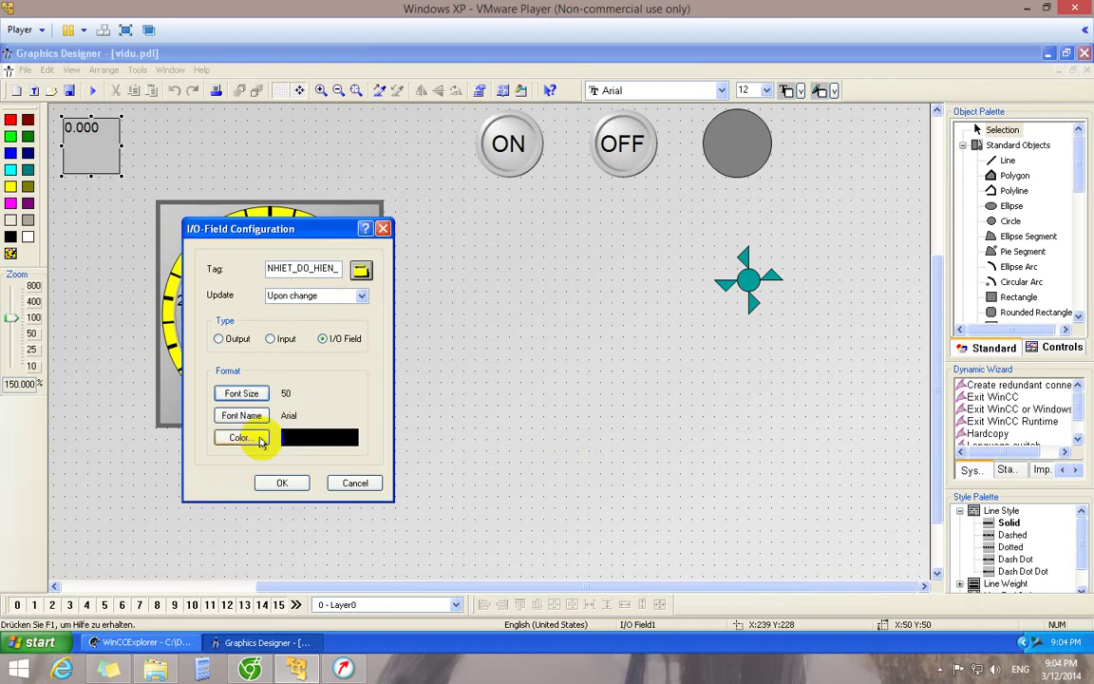
pyautogui.click(279, 484)
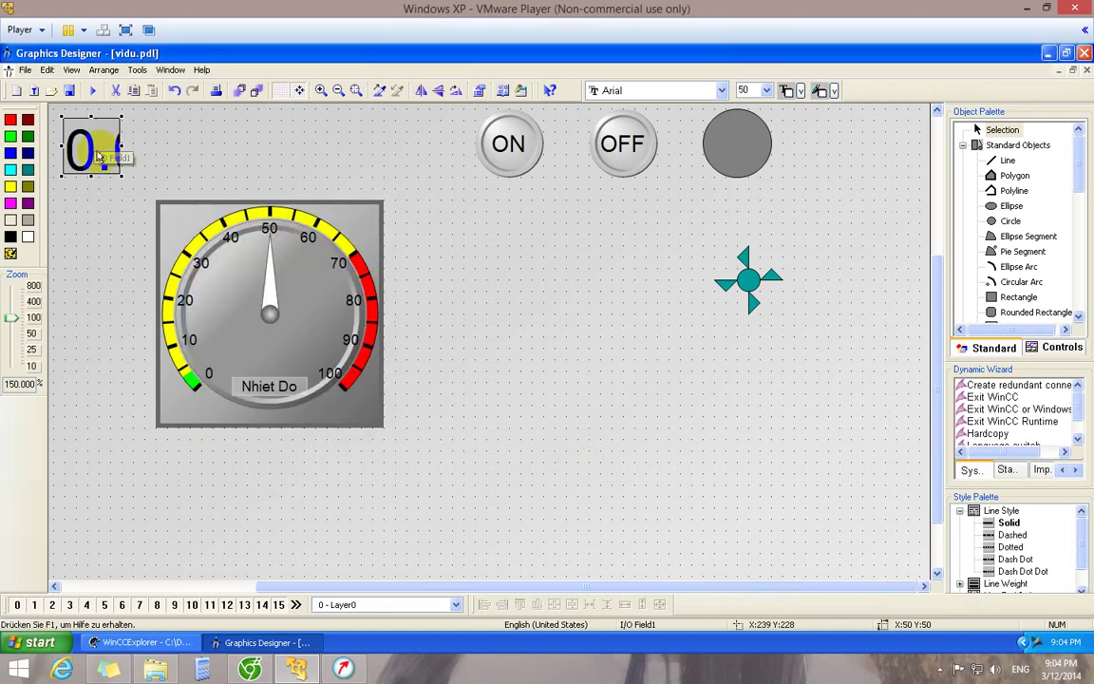
# - Place the widened I/O field between the gauge and the fan, and set its Output Format to 999
pyautogui.moveTo(336, 287); pyautogui.dragTo(586, 359)
pyautogui.click(543, 430)
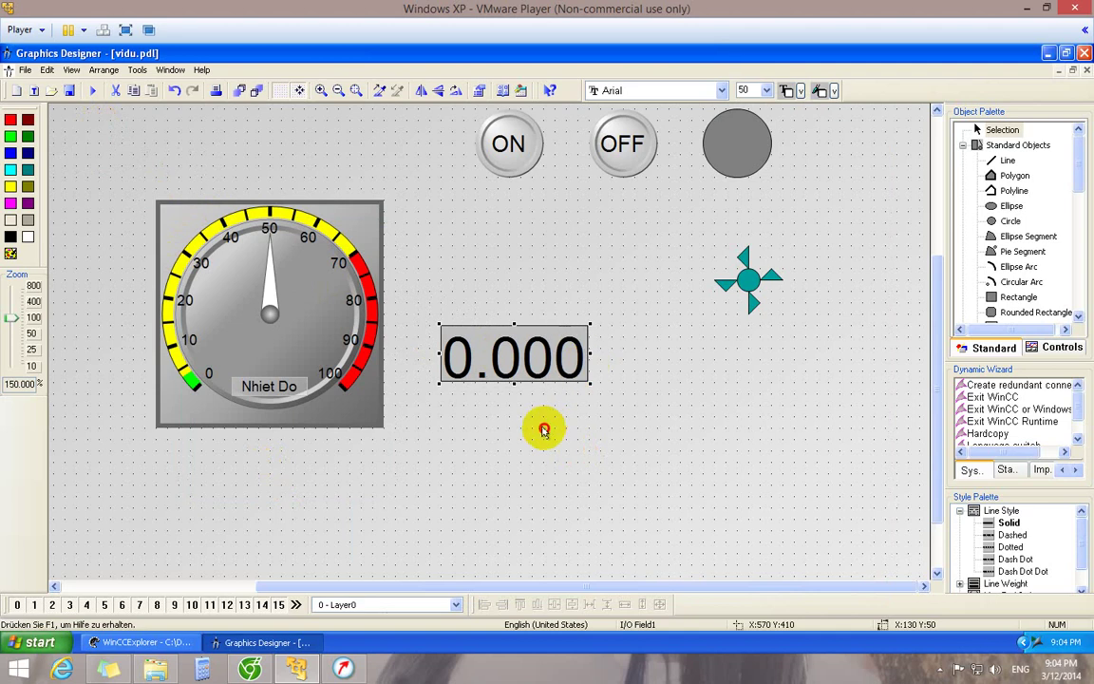
pyautogui.rightClick(512, 352)
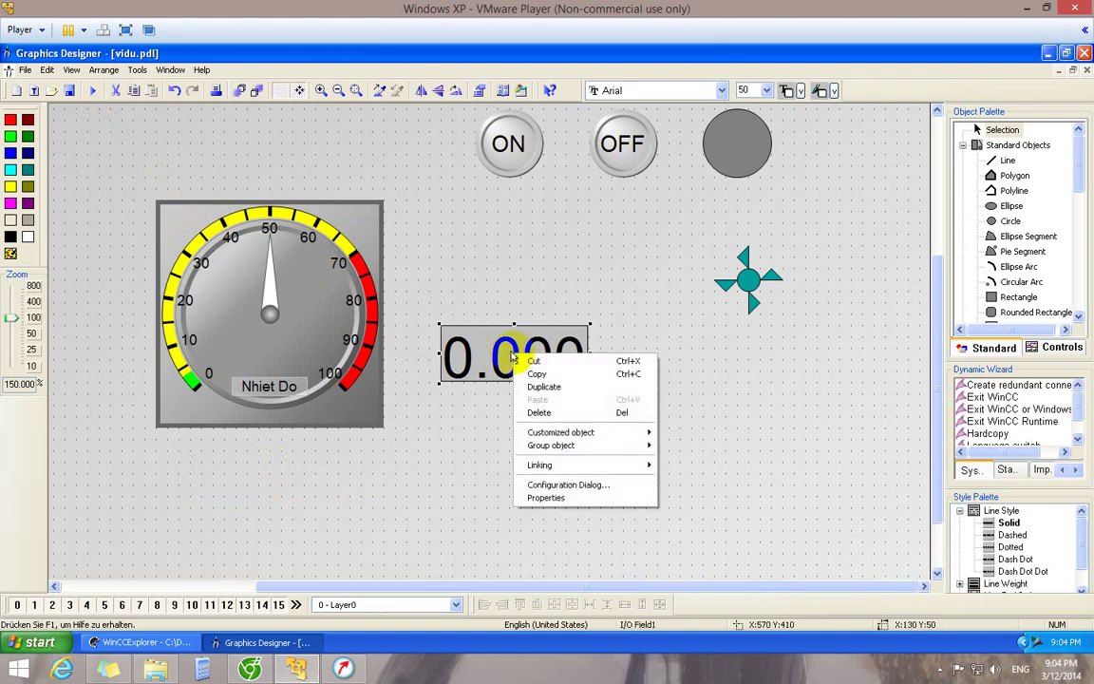
pyautogui.click(551, 497)
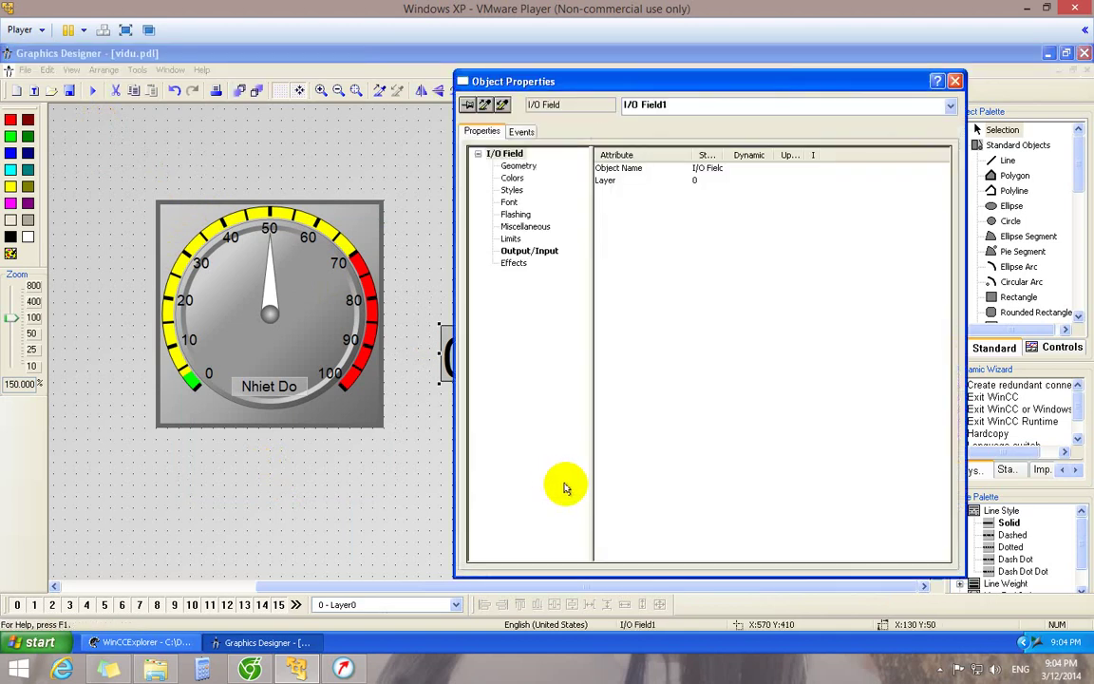
pyautogui.click(521, 252)
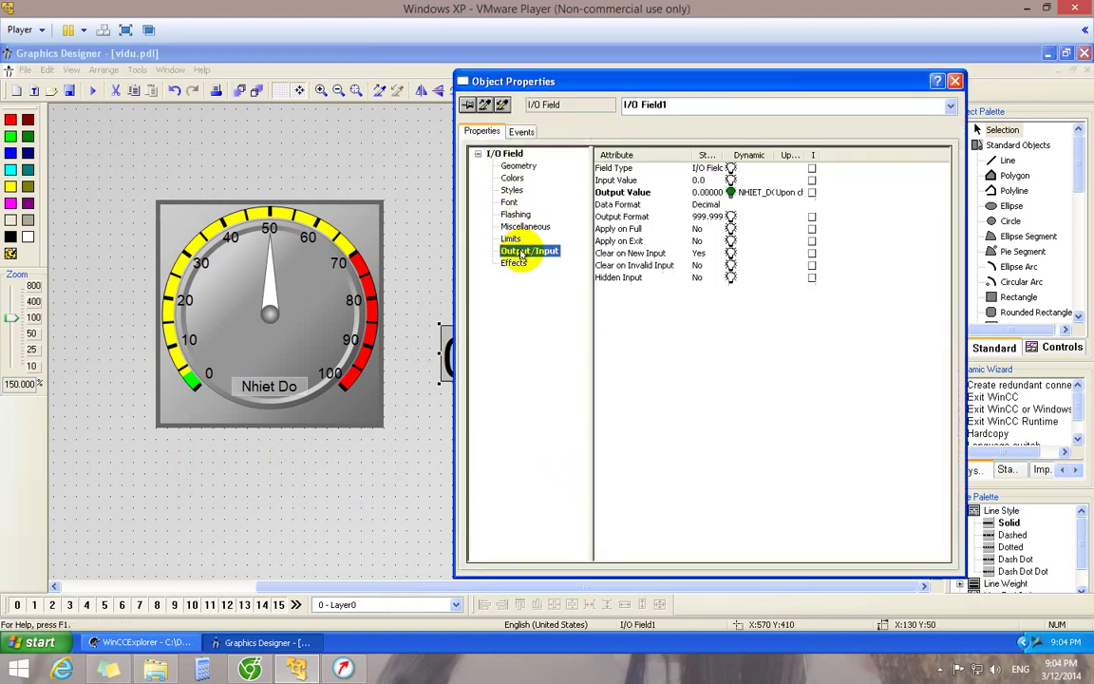
pyautogui.doubleClick(703, 218)
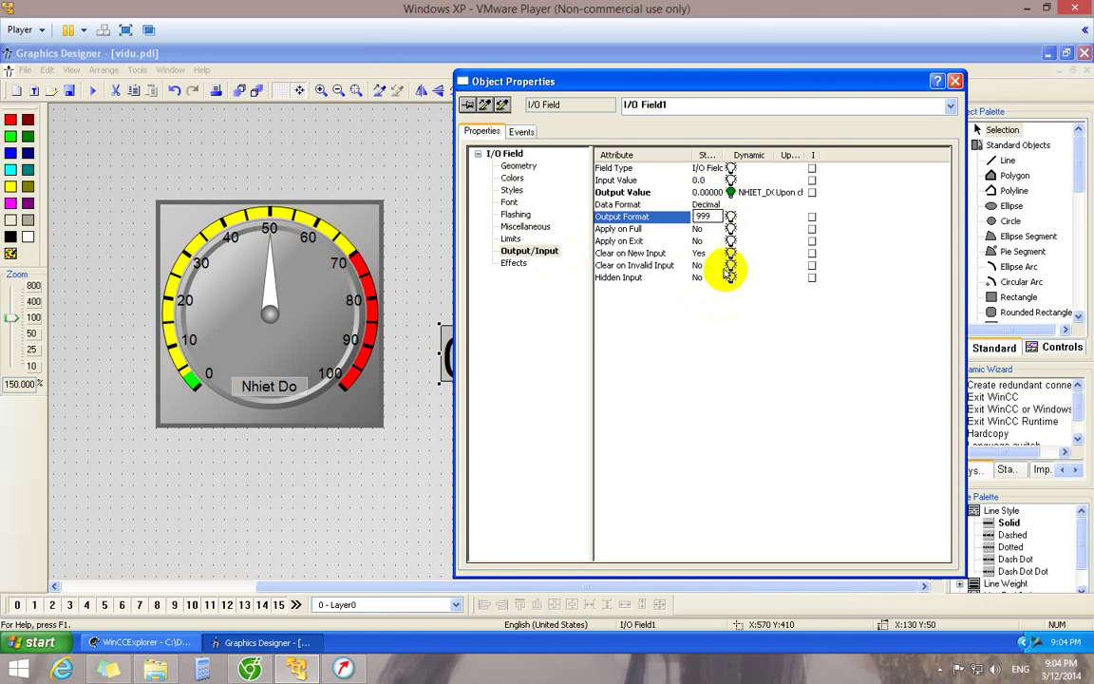
pyautogui.click(738, 305)
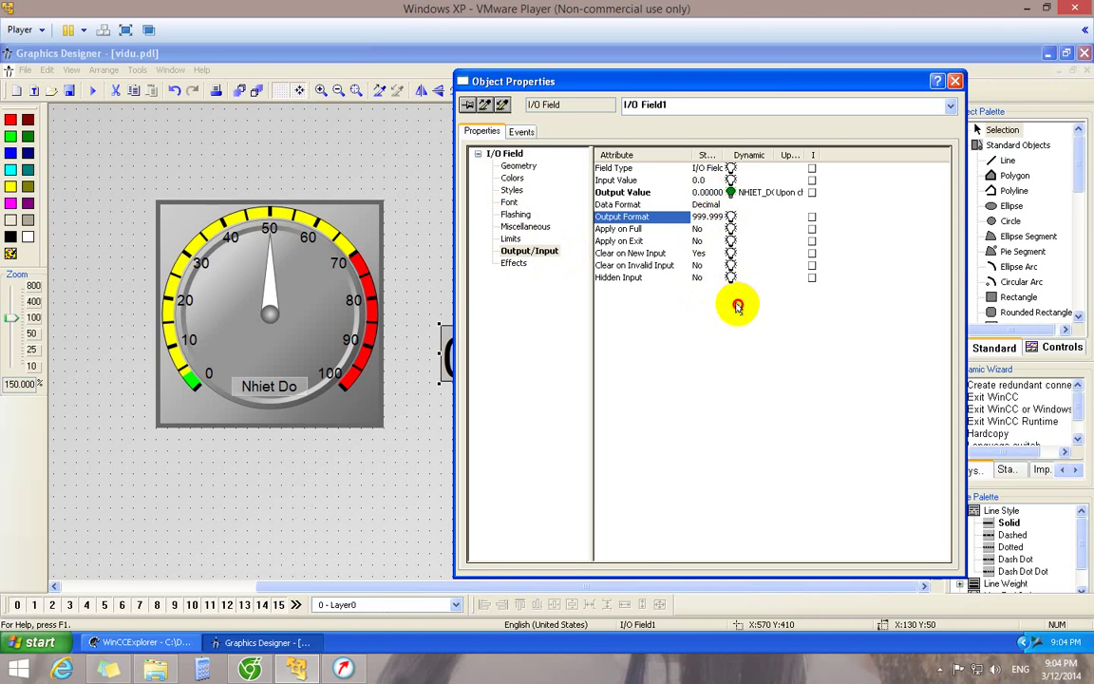
# - Set the I/O field's Global color scheme effect to No so that its own colors apply
pyautogui.click(511, 179)
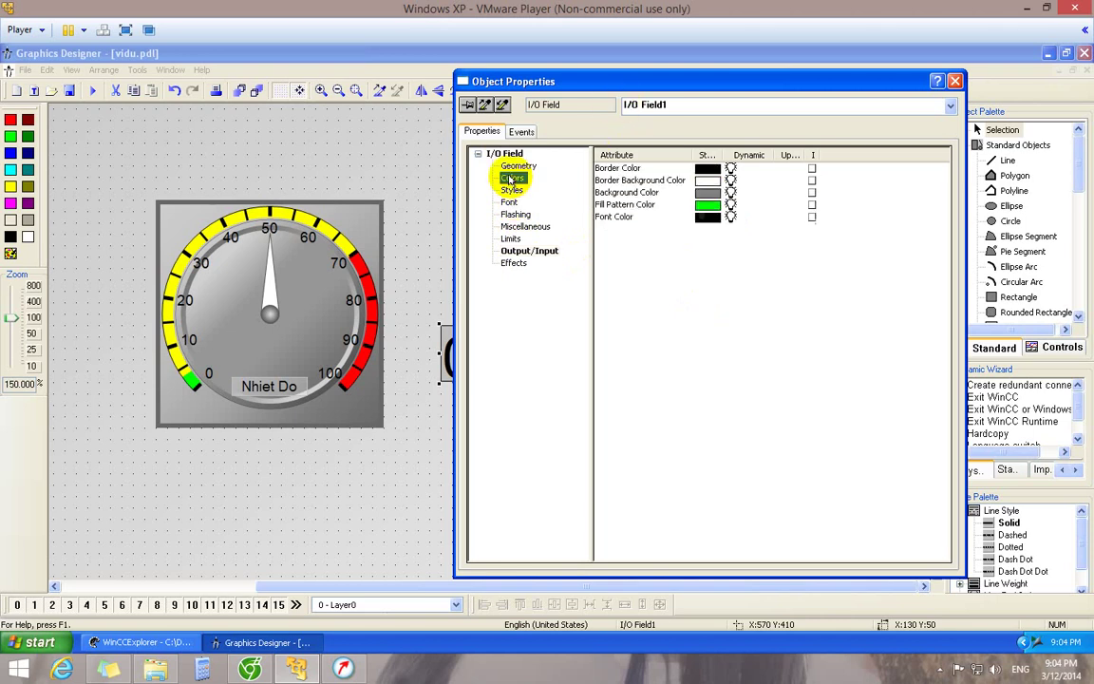
pyautogui.click(512, 264)
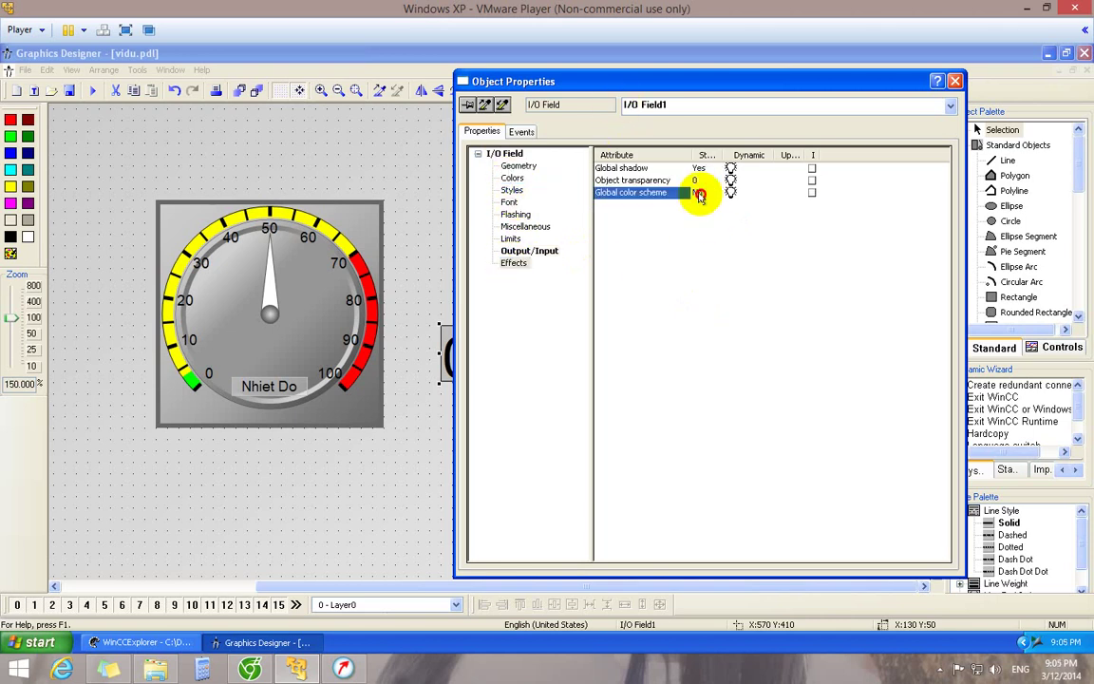
pyautogui.doubleClick(700, 194)
pyautogui.click(509, 179)
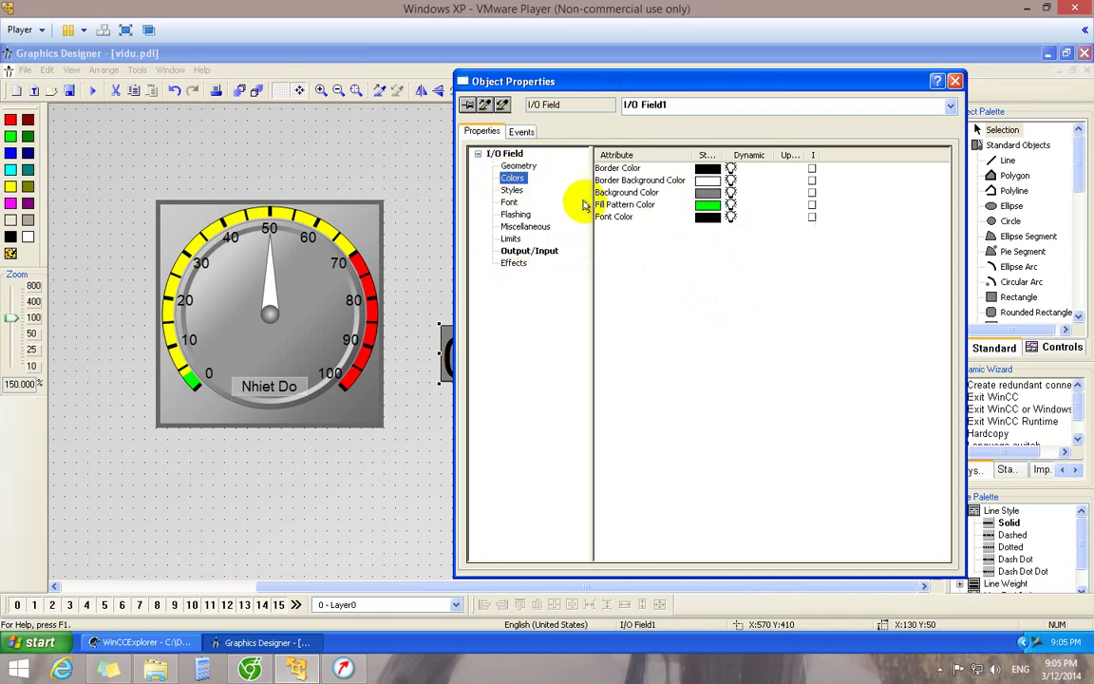
pyautogui.click(513, 264)
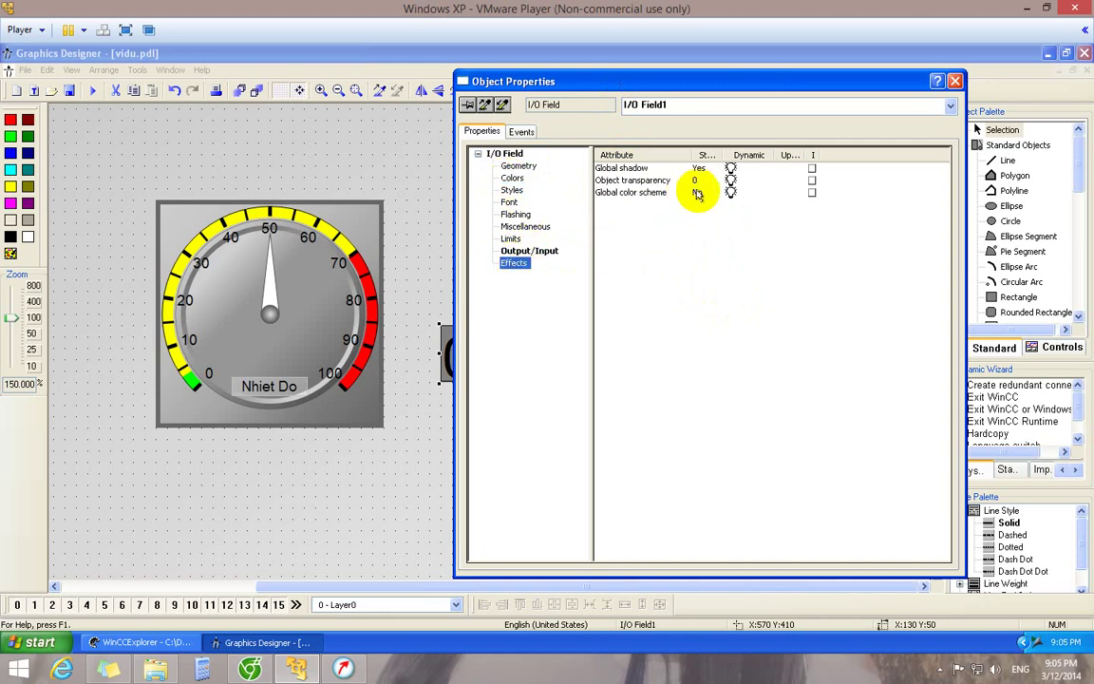
pyautogui.click(699, 194)
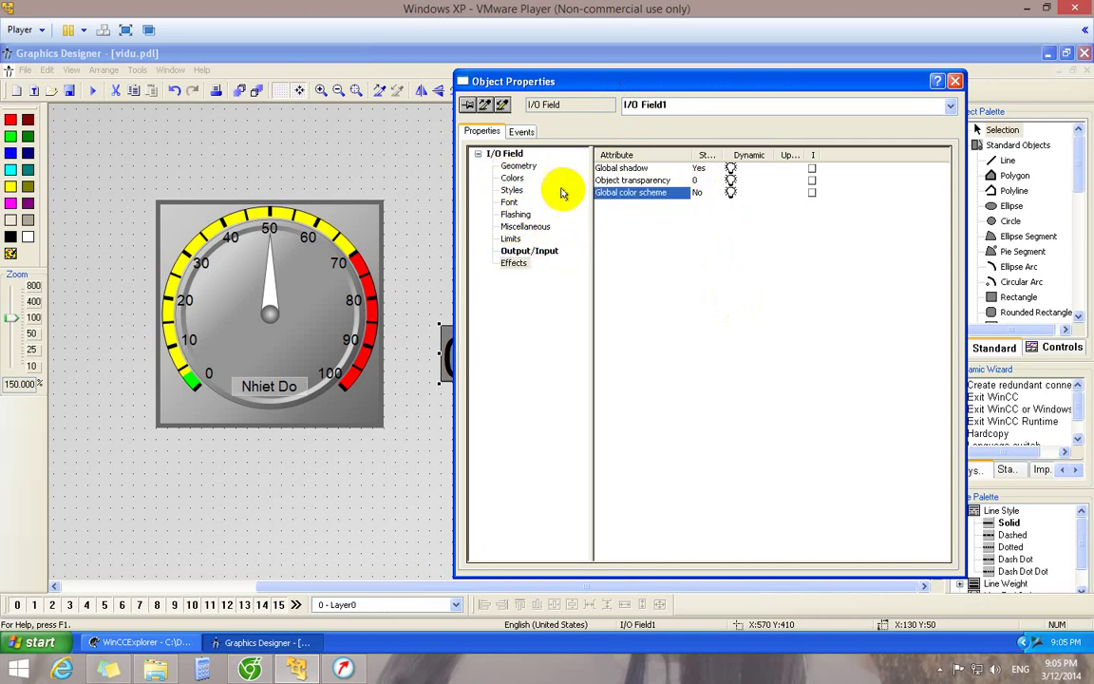
# - Try red as the I/O field's Background Color
pyautogui.click(513, 180)
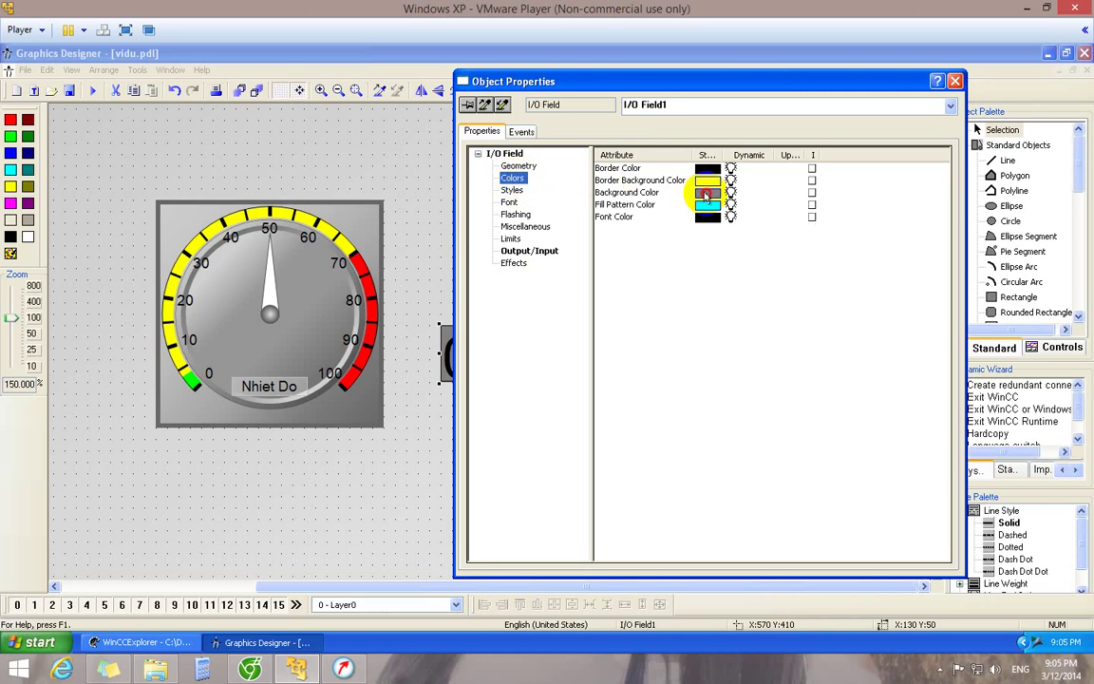
pyautogui.doubleClick(705, 194)
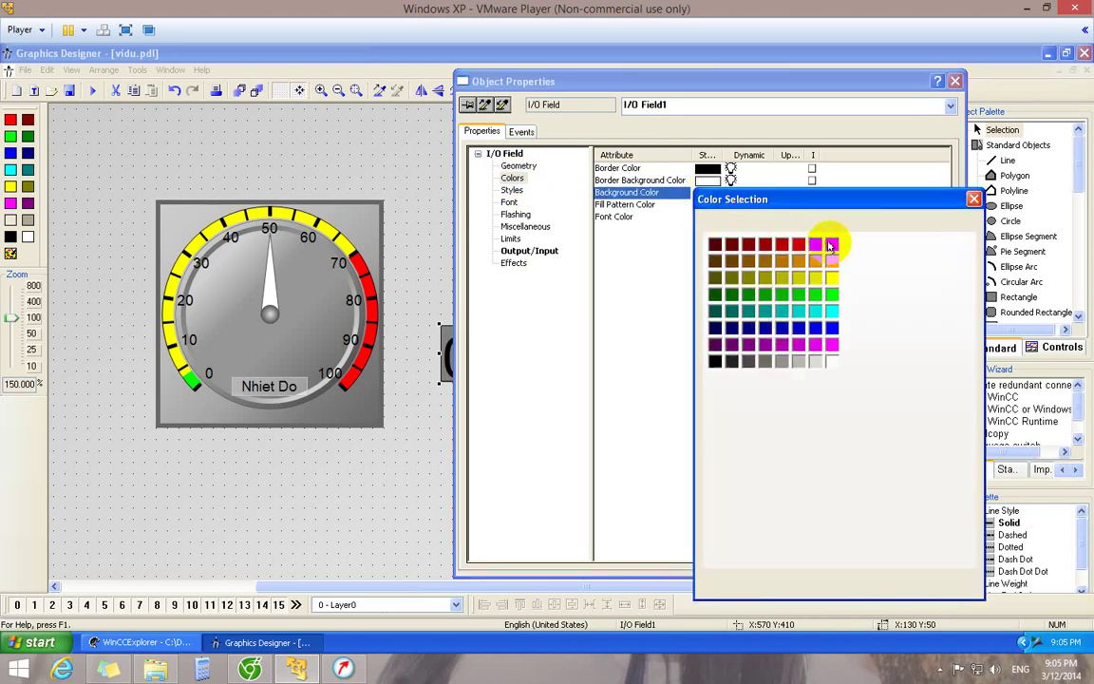
pyautogui.click(847, 320)
pyautogui.click(893, 581)
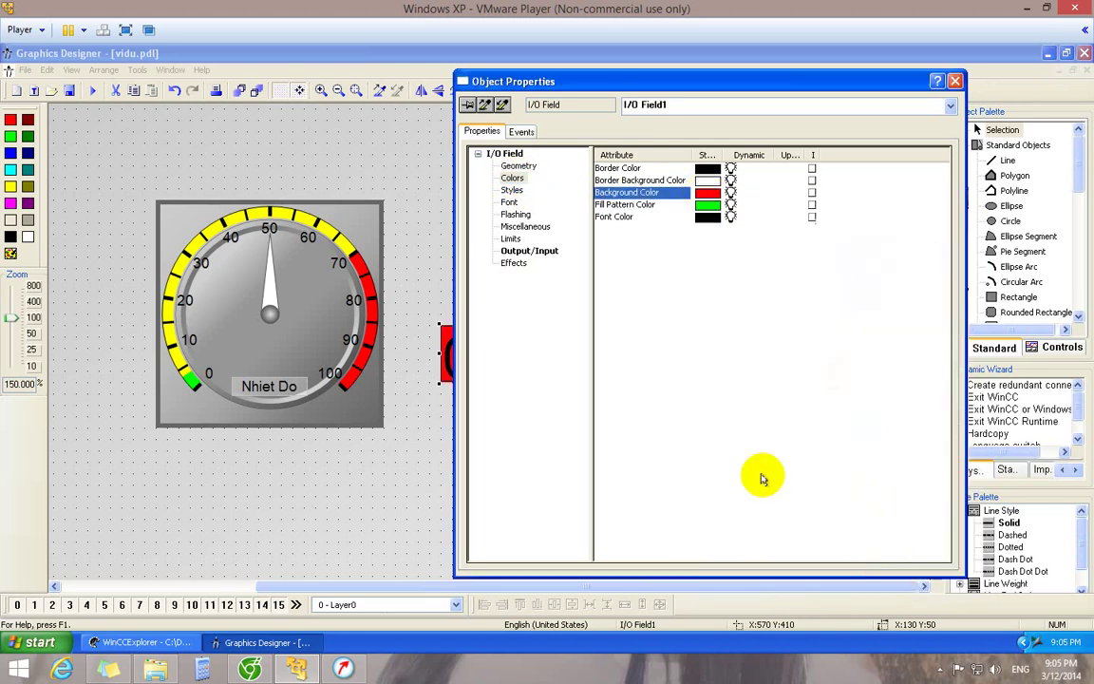
# - Set the I/O field's Background Color to dark gray, HTML code 494949
pyautogui.doubleClick(707, 196)
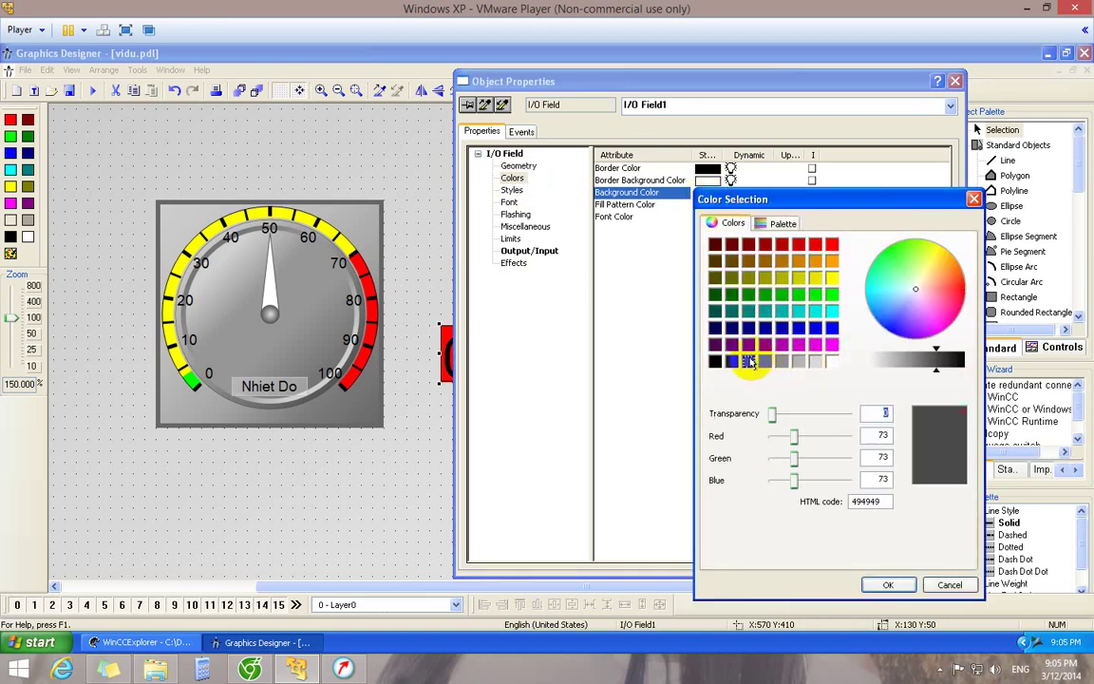
pyautogui.click(881, 584)
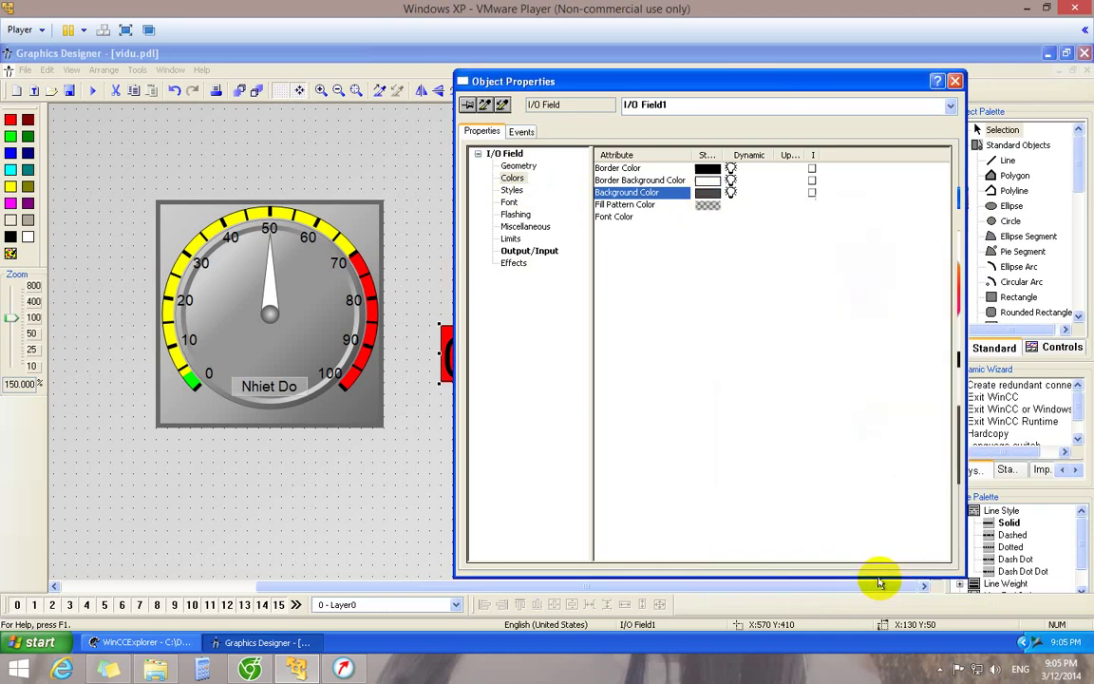
# - Set the I/O field's Font Color to red, HTML code FF0000
pyautogui.click(613, 218)
pyautogui.click(710, 221)
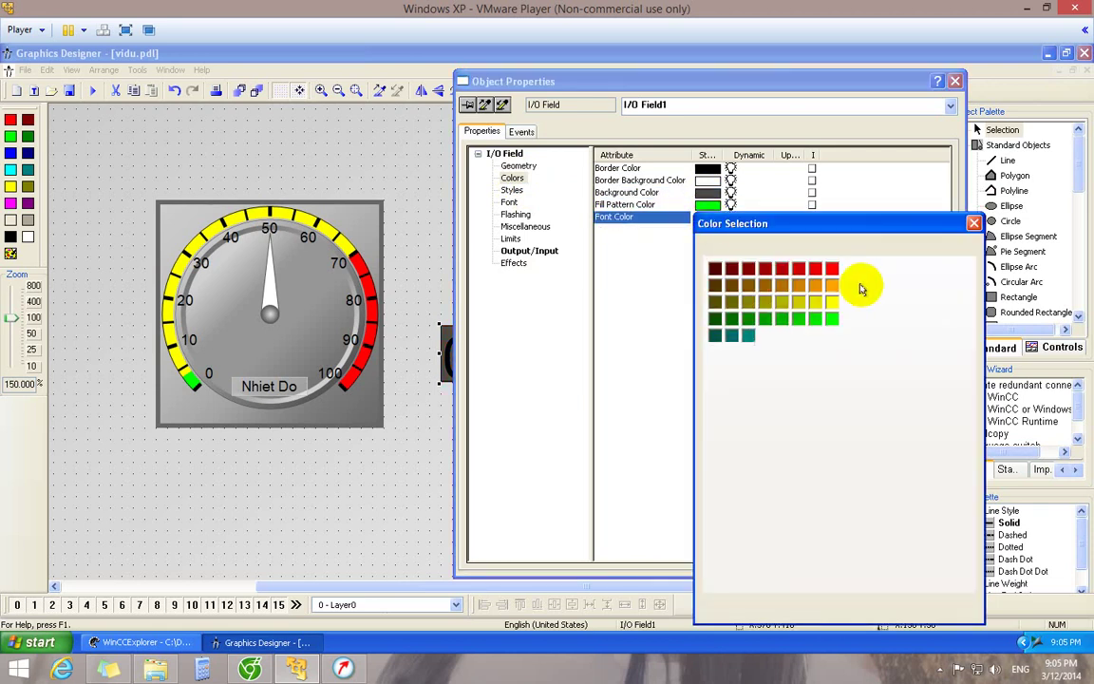
pyautogui.doubleClick(891, 525)
pyautogui.write('FF0000')
pyautogui.click(889, 609)
pyautogui.moveTo(772, 81); pyautogui.dragTo(905, 95)
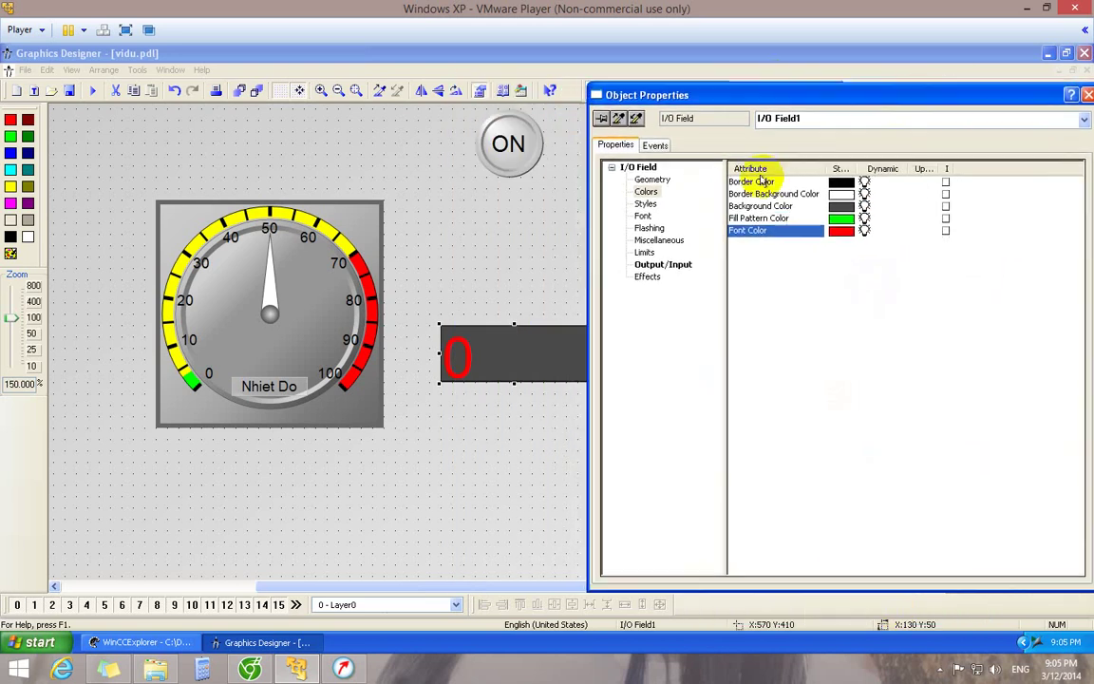
# - Set the I/O field's X Alignment and Y Alignment to Centered, and close its properties
pyautogui.click(642, 216)
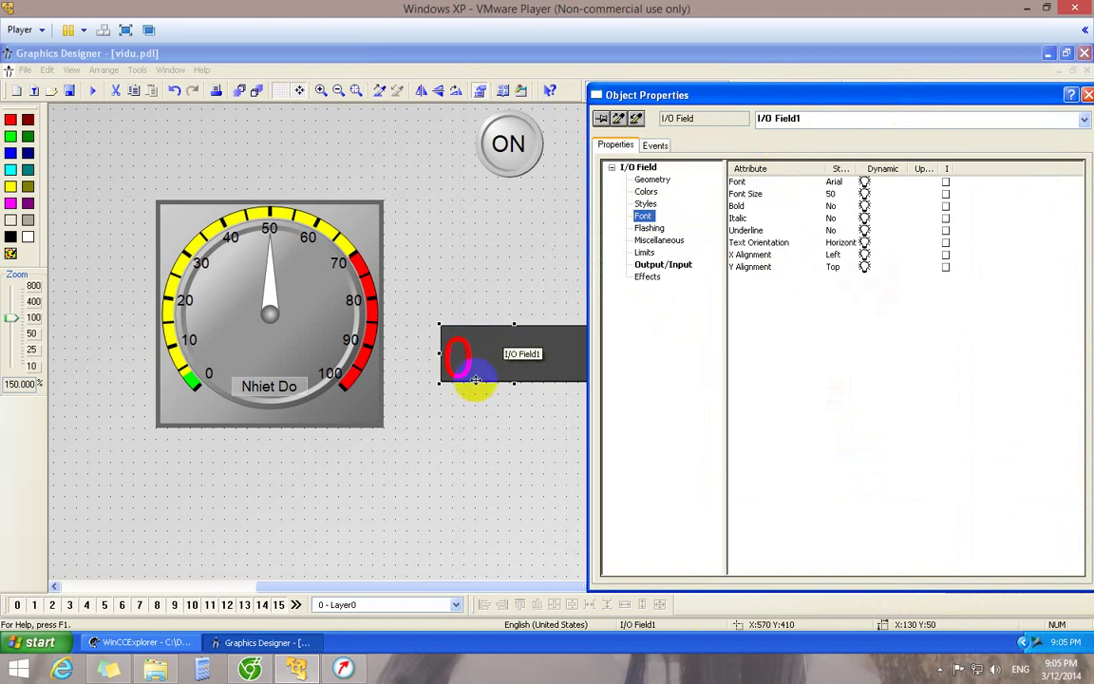
pyautogui.click(833, 267)
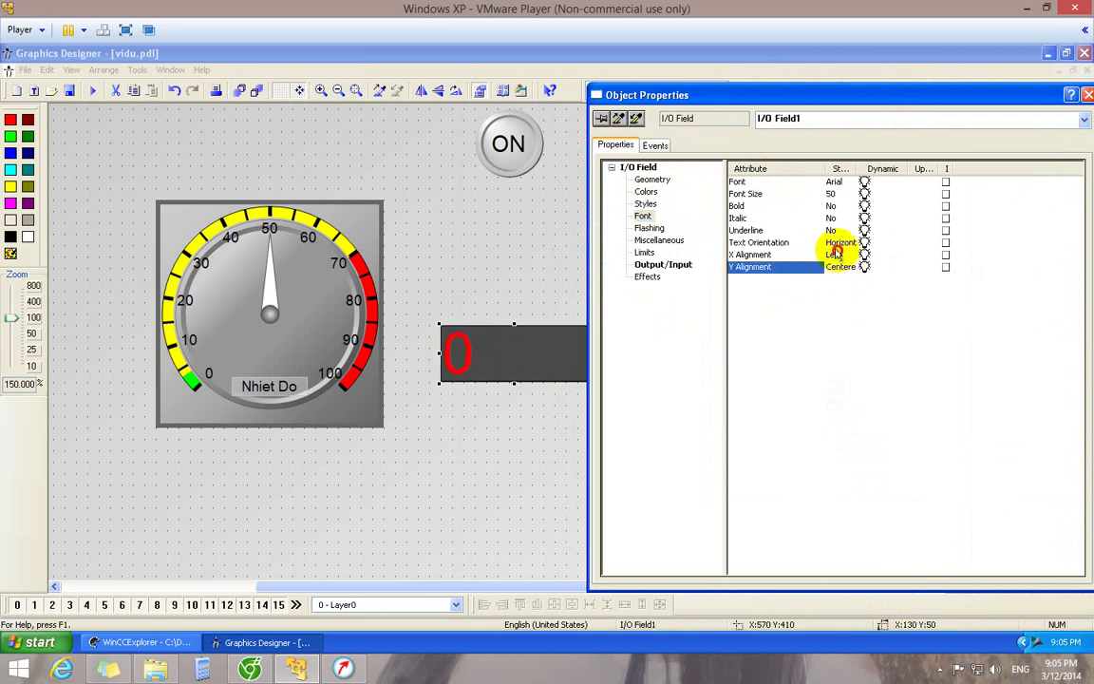
pyautogui.click(834, 255)
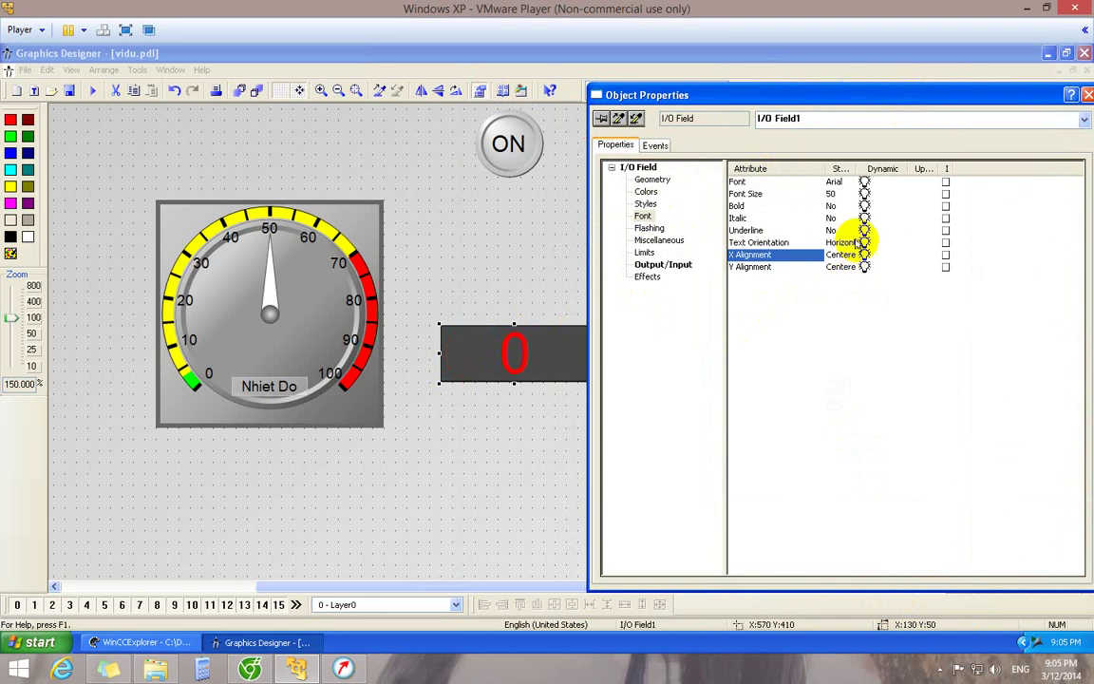
pyautogui.moveTo(800, 91)
pyautogui.mouseDown()
pyautogui.moveTo(903, 94)
pyautogui.moveTo(806, 84)
pyautogui.mouseUp()
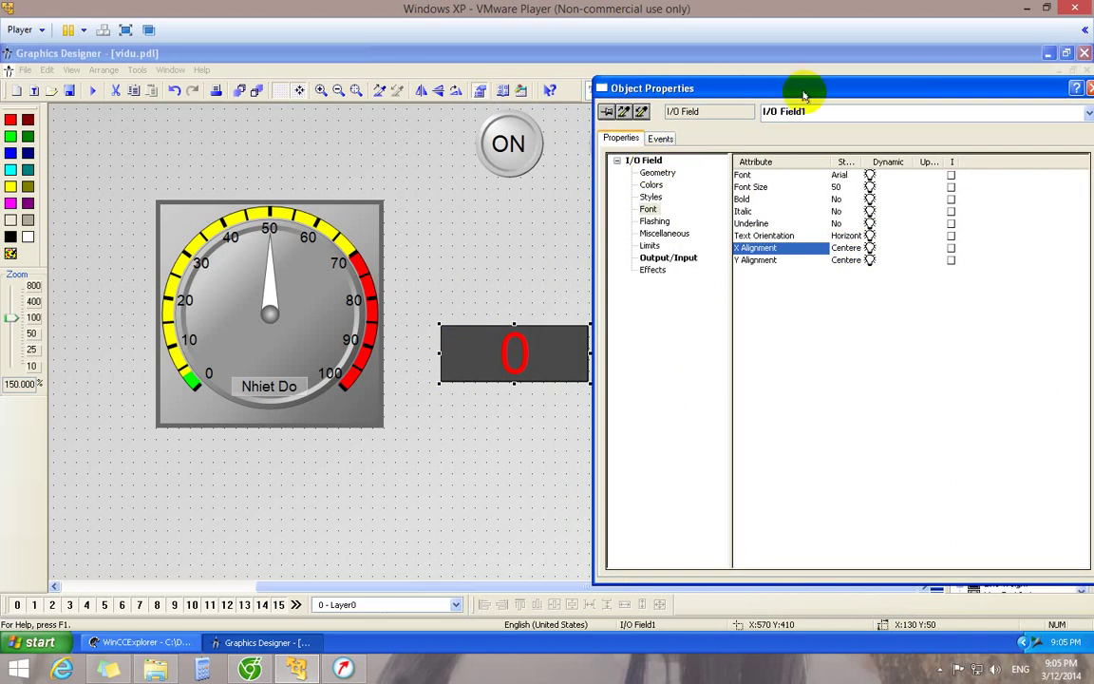
pyautogui.moveTo(806, 86); pyautogui.dragTo(640, 89)
pyautogui.moveTo(821, 88); pyautogui.dragTo(792, 84)
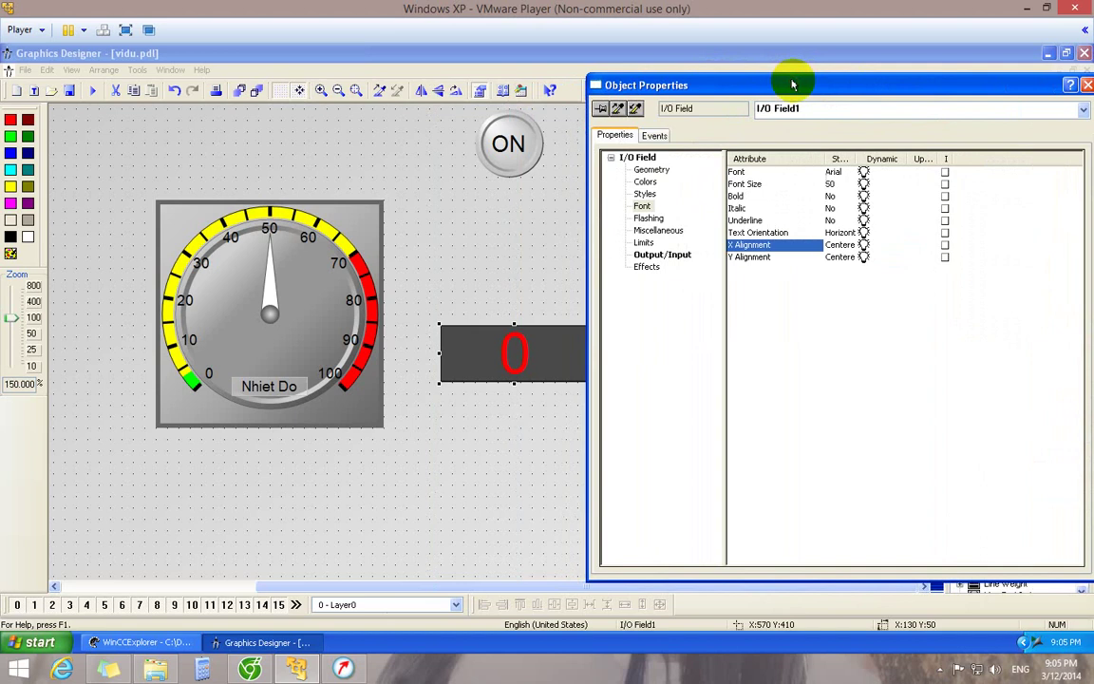
pyautogui.click(649, 254)
pyautogui.moveTo(908, 165); pyautogui.dragTo(967, 159)
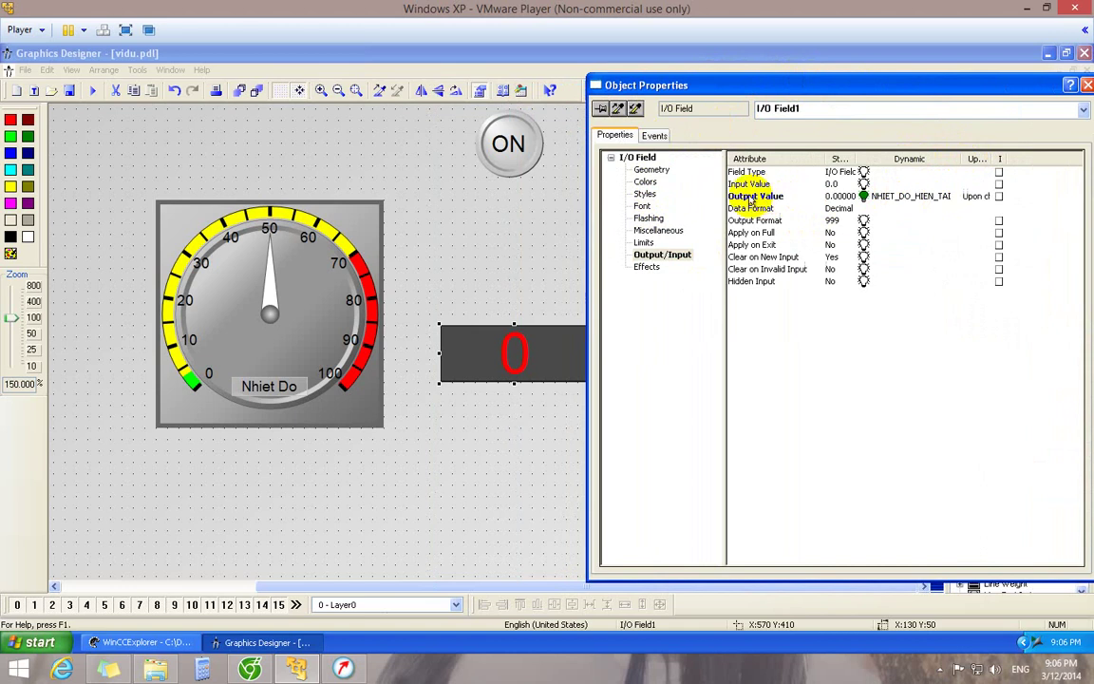
pyautogui.moveTo(993, 91); pyautogui.dragTo(943, 84)
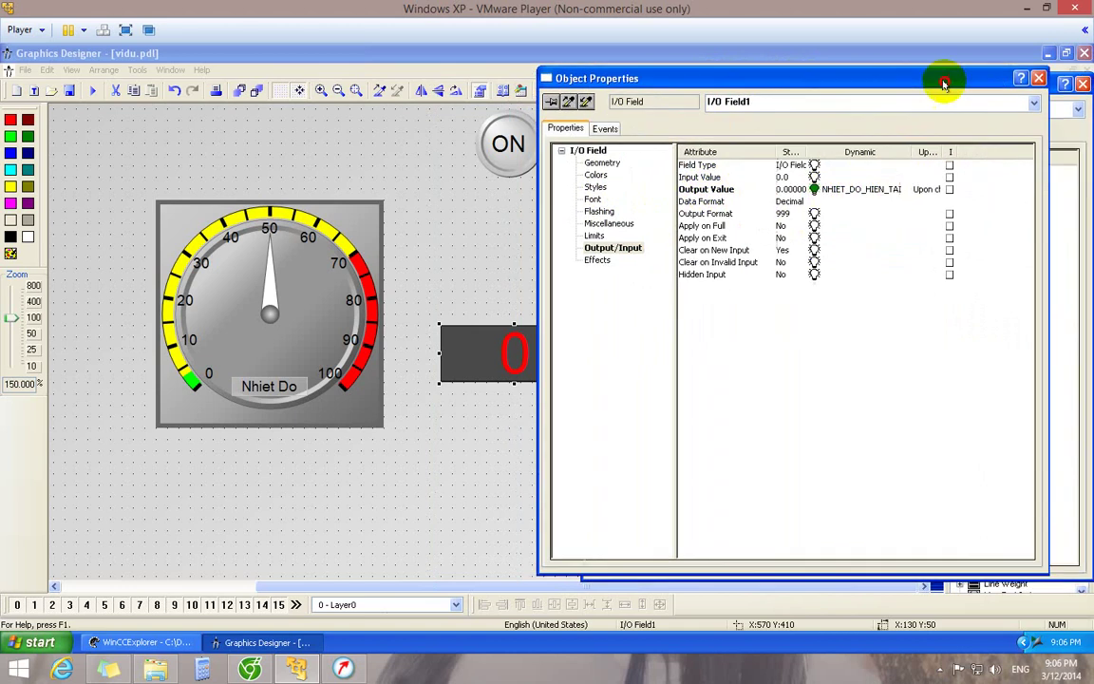
pyautogui.click(1025, 80)
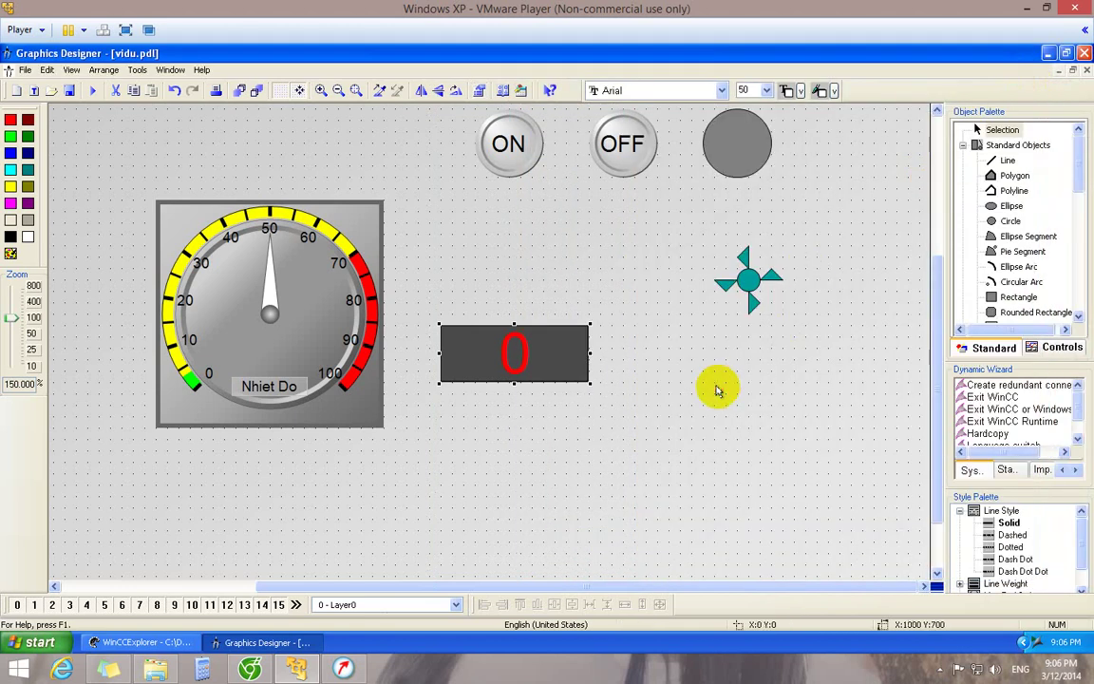
# - Duplicate the I/O field three times, stacking the copies in an evenly spaced column beneath the original
pyautogui.click(523, 354)
pyautogui.moveTo(521, 354); pyautogui.dragTo(538, 427)
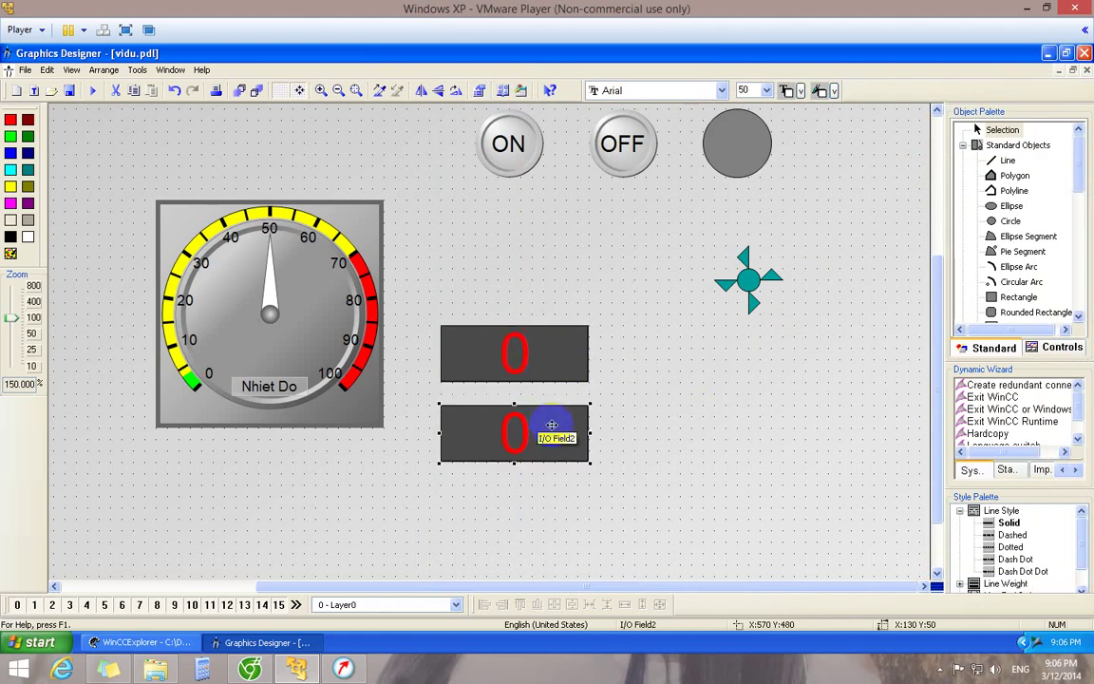
pyautogui.click(534, 433)
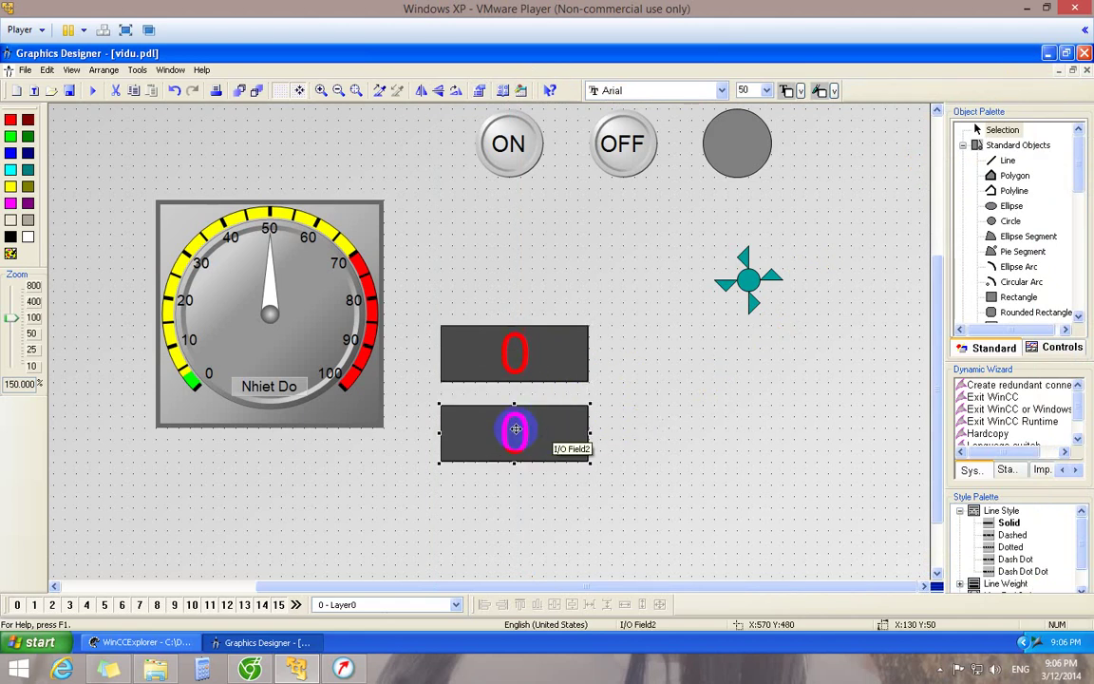
pyautogui.moveTo(516, 443); pyautogui.dragTo(518, 509)
pyautogui.scroll(-2, 927, 390)
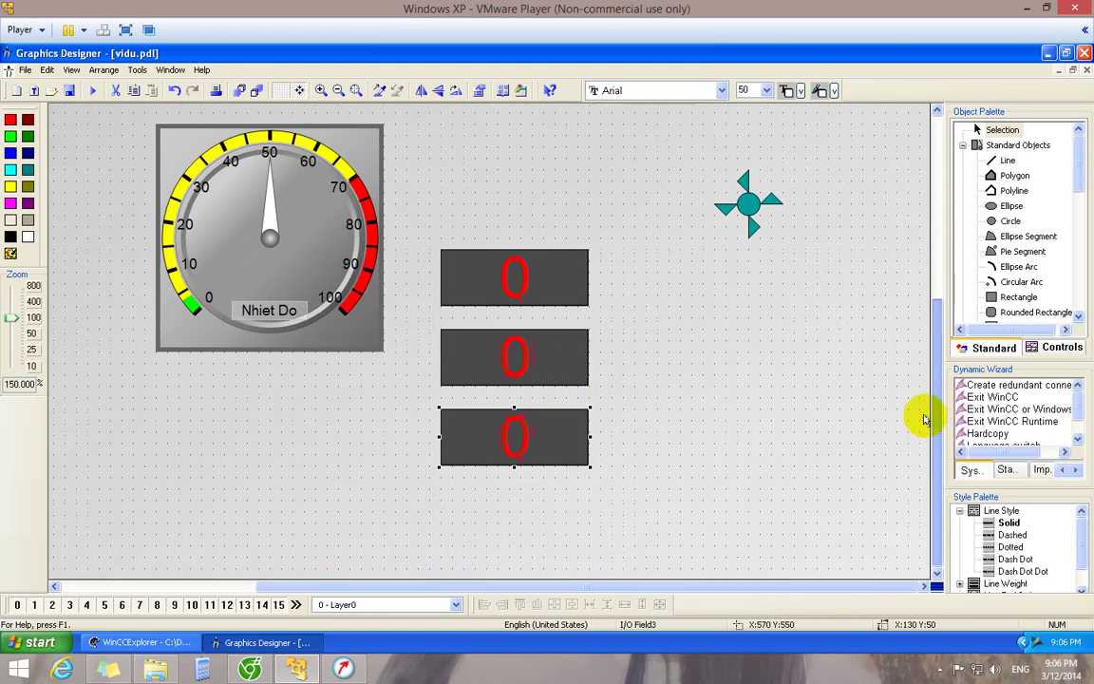
pyautogui.click(514, 439)
pyautogui.moveTo(514, 439); pyautogui.dragTo(559, 510)
# - Link the second I/O field's Output Value to the tag NHIET_DO_CAO_1
pyautogui.click(533, 359)
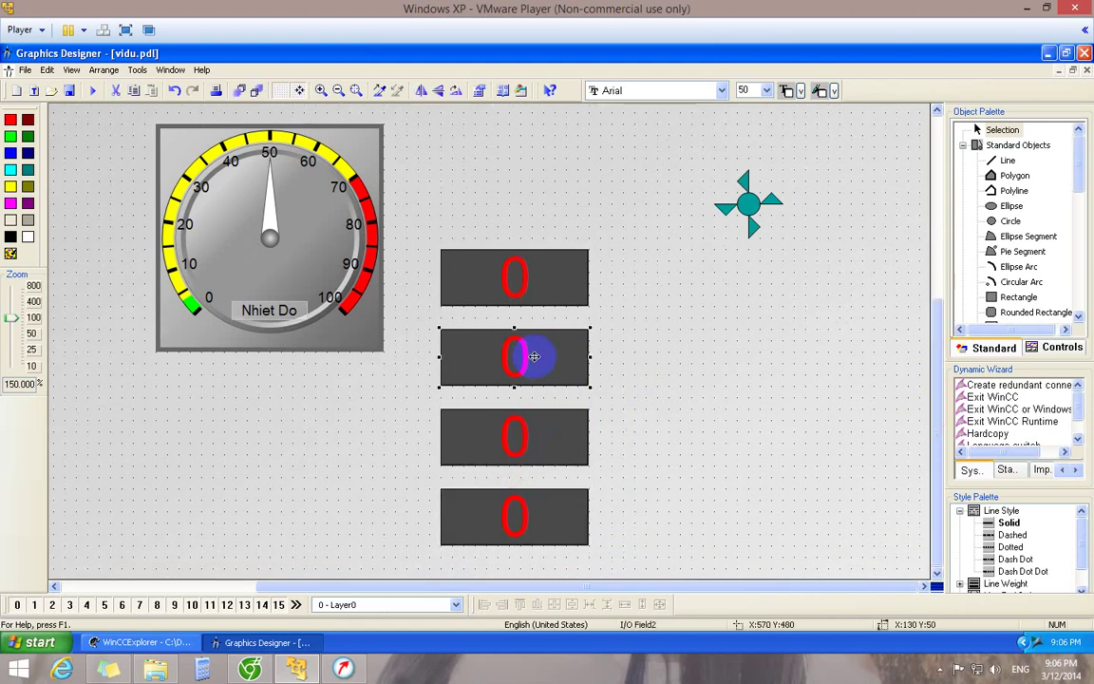
pyautogui.rightClick(533, 359)
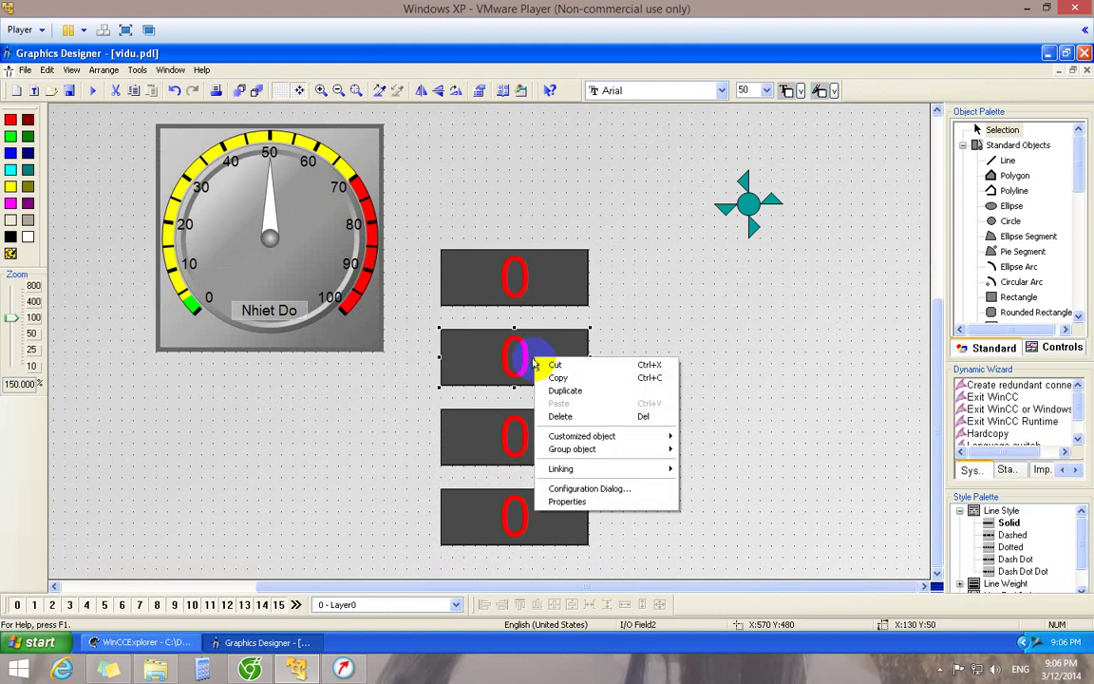
pyautogui.click(596, 501)
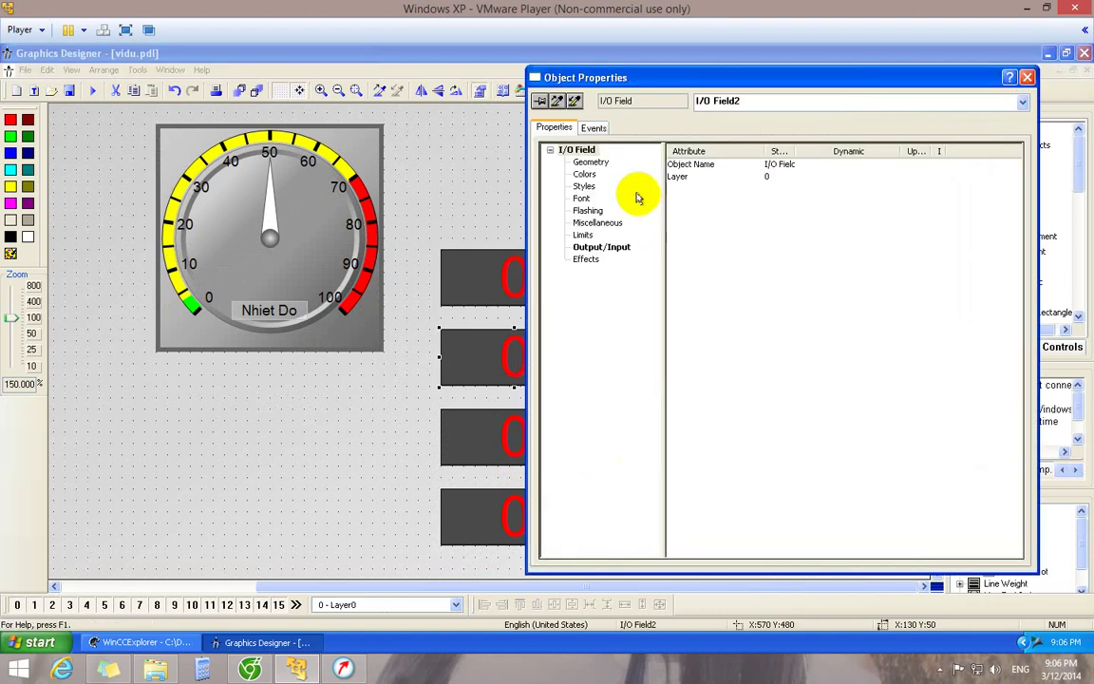
pyautogui.click(608, 249)
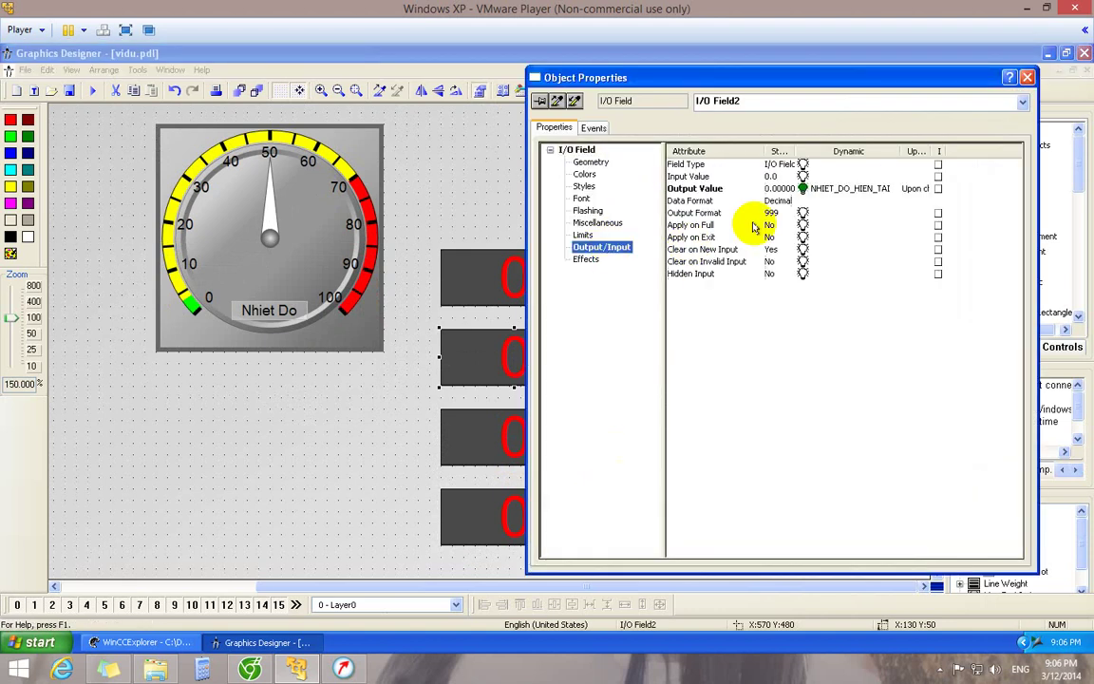
pyautogui.rightClick(803, 188)
pyautogui.click(845, 237)
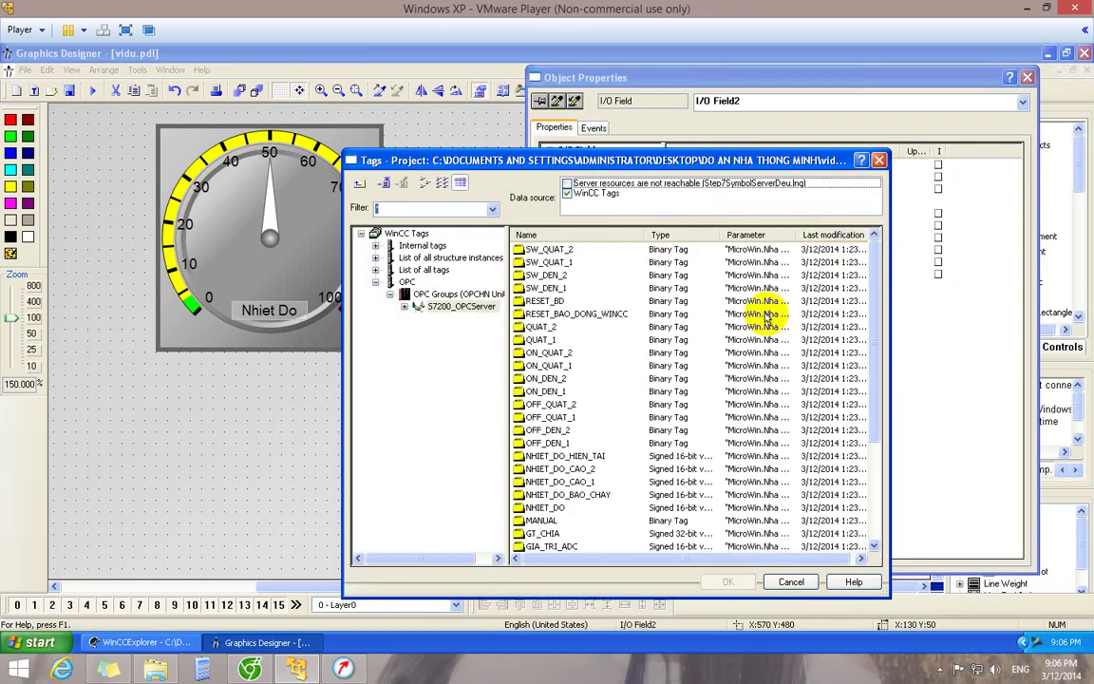
pyautogui.doubleClick(570, 483)
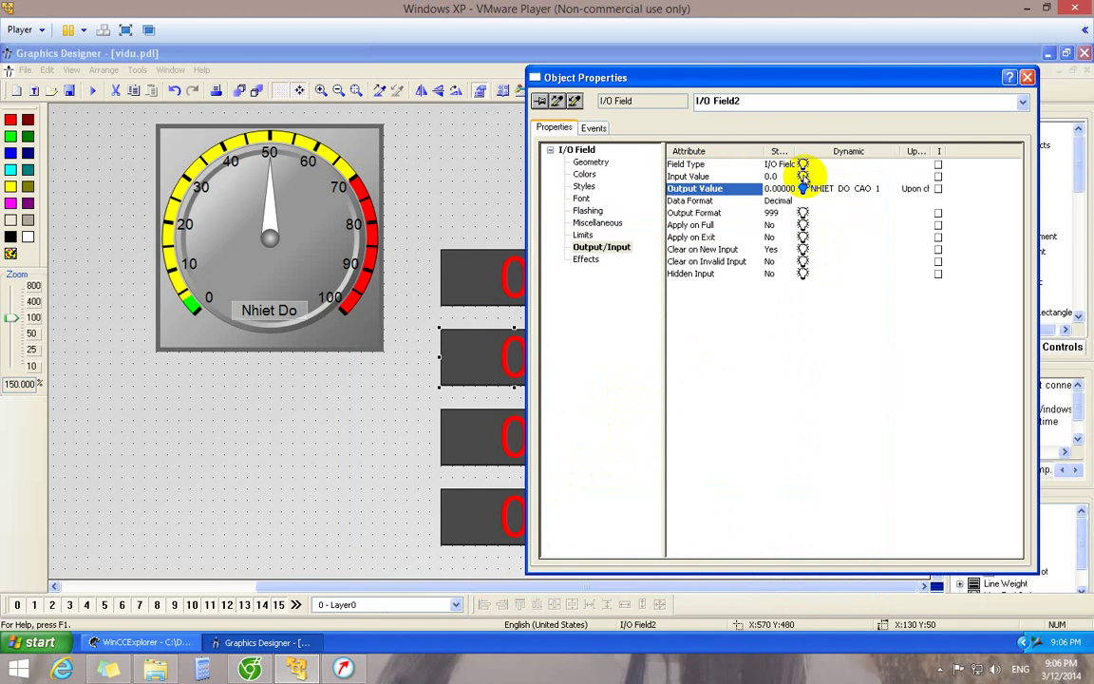
# - Link the second I/O field's Input Value to the tag NHIET_DO_CAO_1, with its update cycle set to Upon change
pyautogui.rightClick(803, 178)
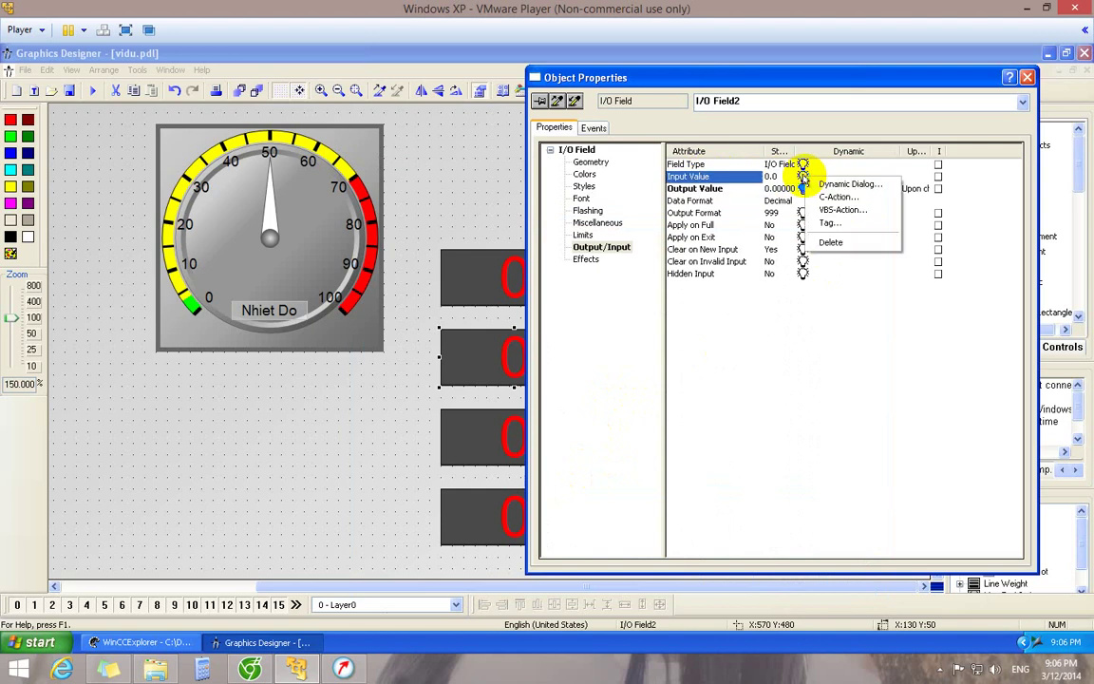
pyautogui.click(828, 224)
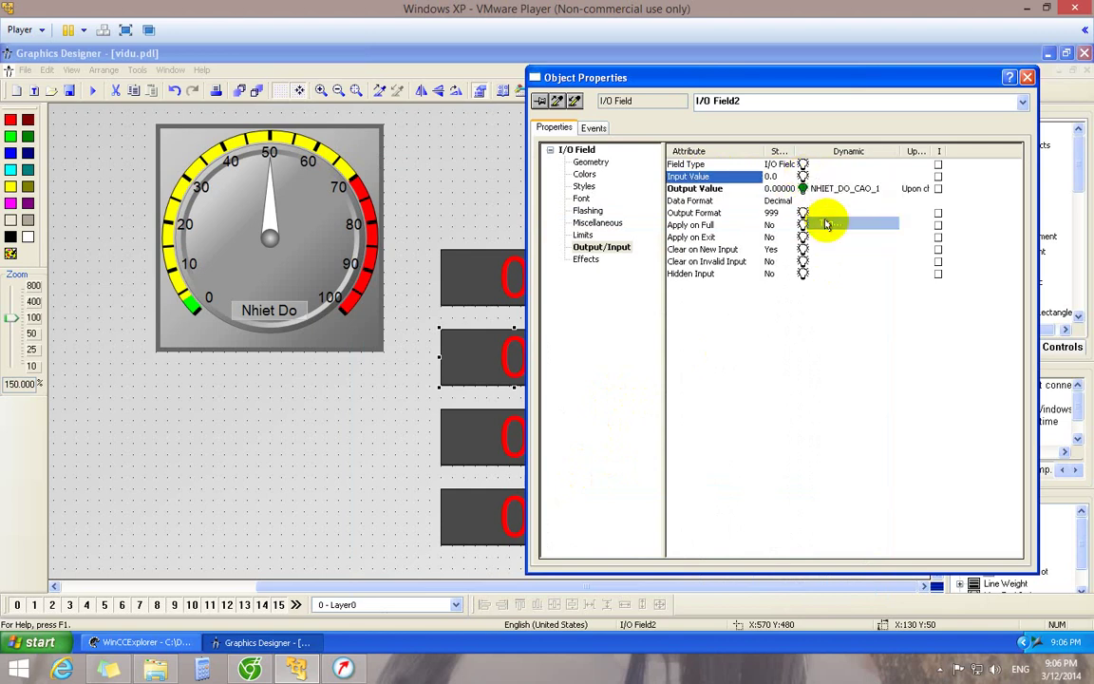
pyautogui.doubleClick(572, 481)
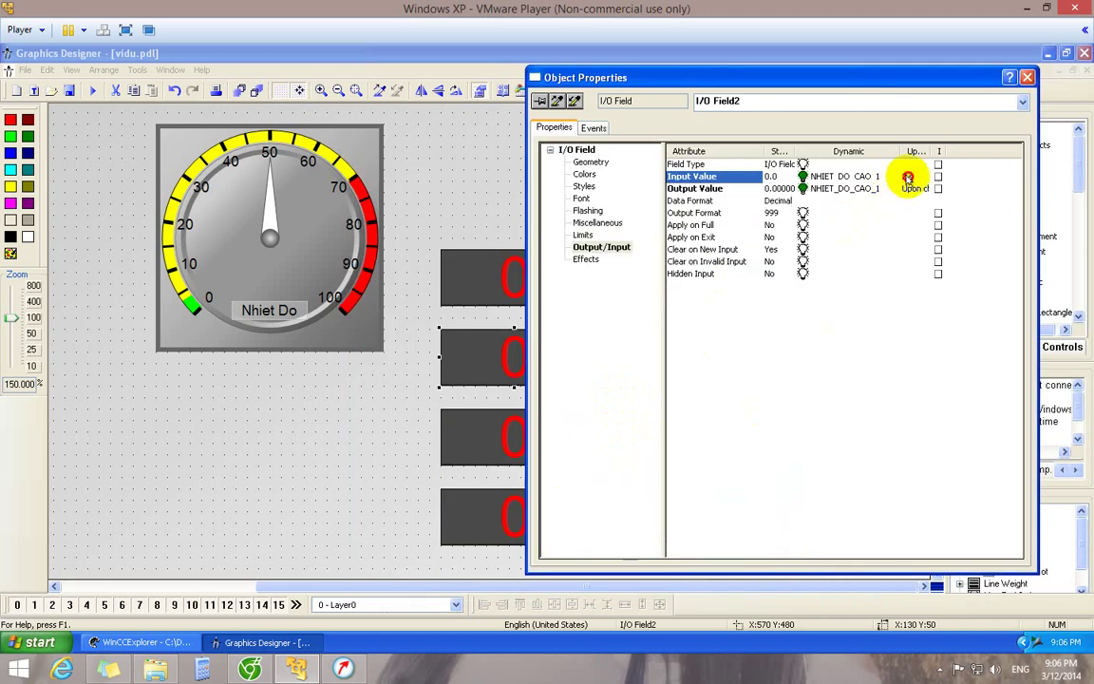
pyautogui.doubleClick(908, 178)
pyautogui.click(961, 209)
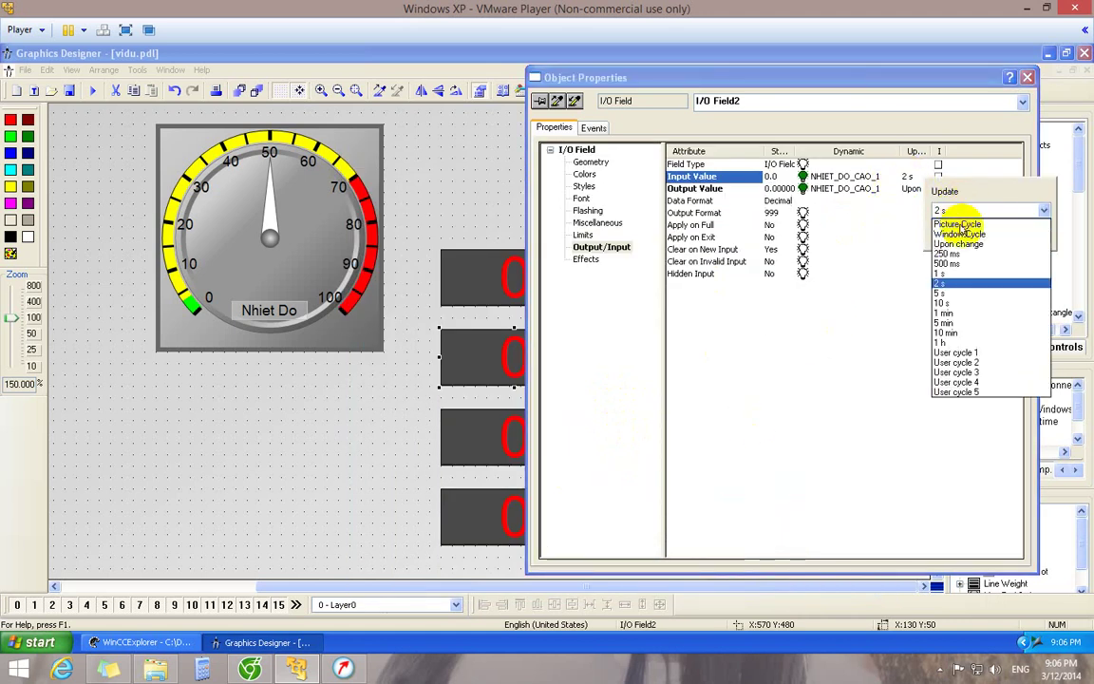
pyautogui.click(960, 238)
pyautogui.click(960, 237)
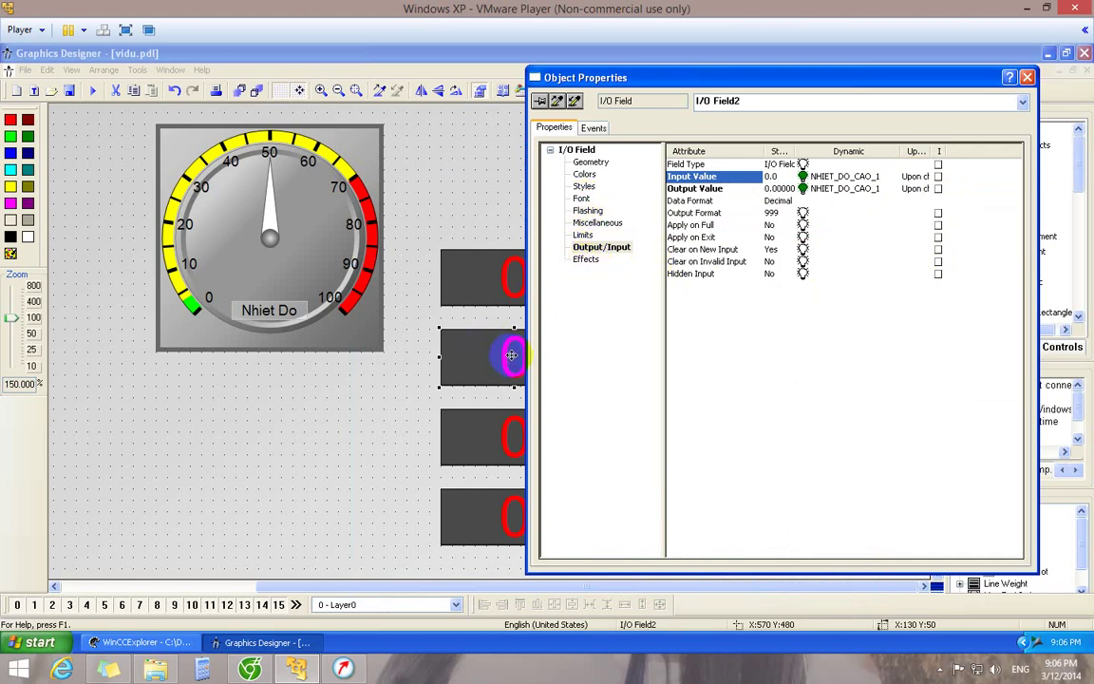
# - Set the Font Size of the second and third I/O fields to 40
pyautogui.click(582, 199)
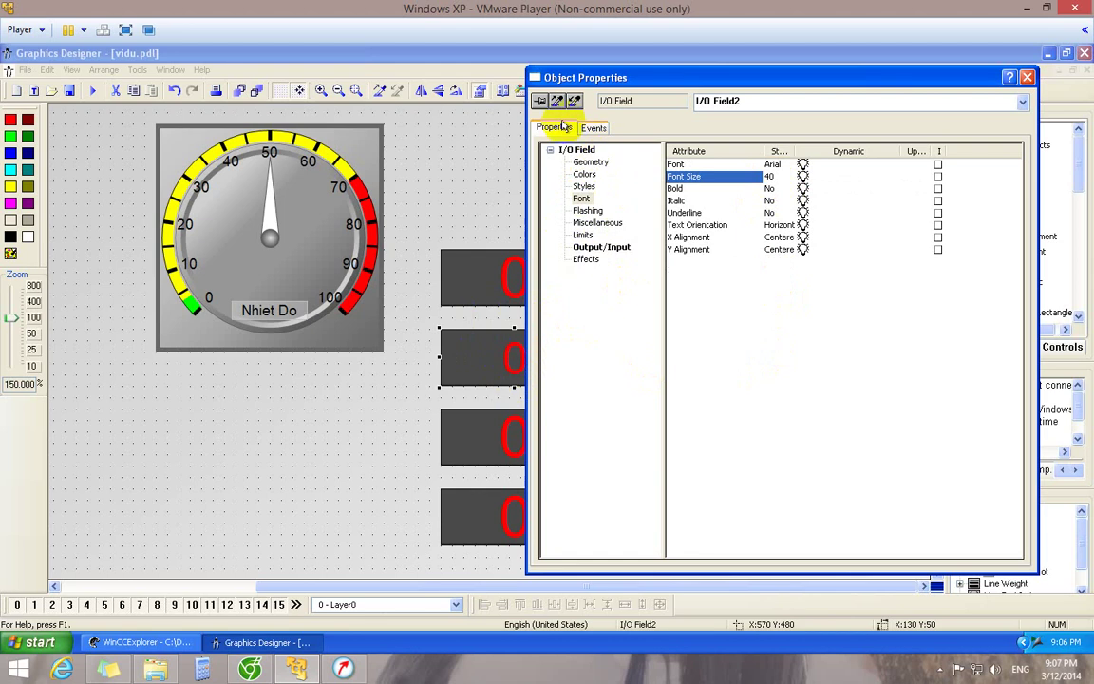
pyautogui.moveTo(656, 76); pyautogui.dragTo(718, 72)
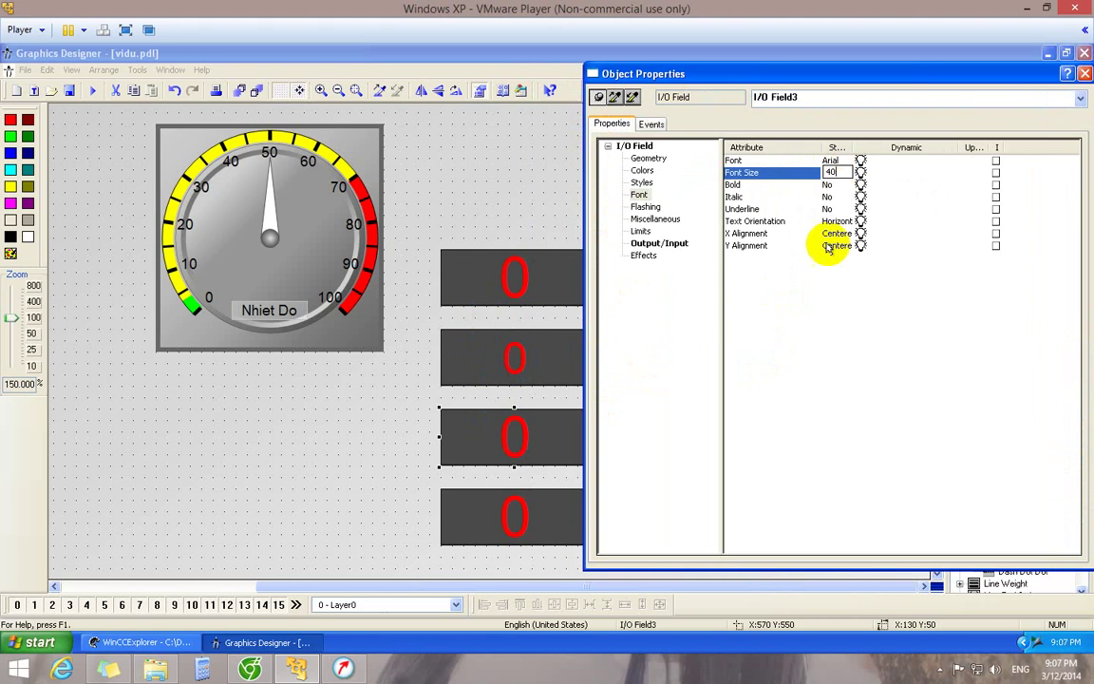
# - Set the second I/O field's Font Color to green, HTML code 00FF00
pyautogui.click(529, 355)
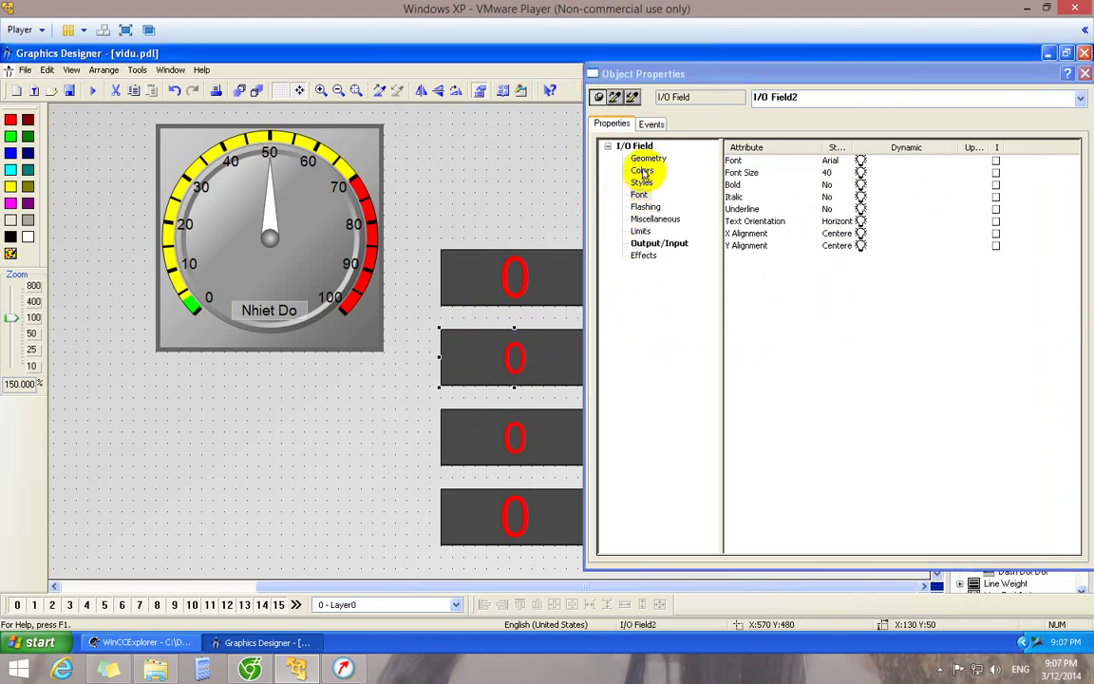
pyautogui.click(642, 173)
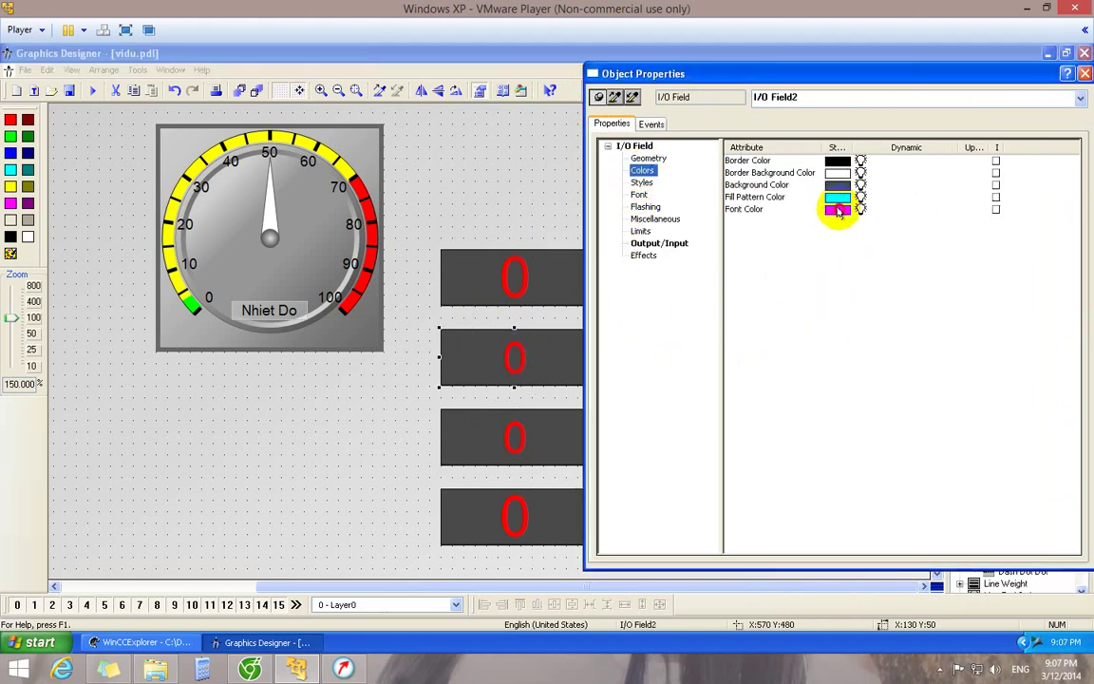
pyautogui.doubleClick(838, 211)
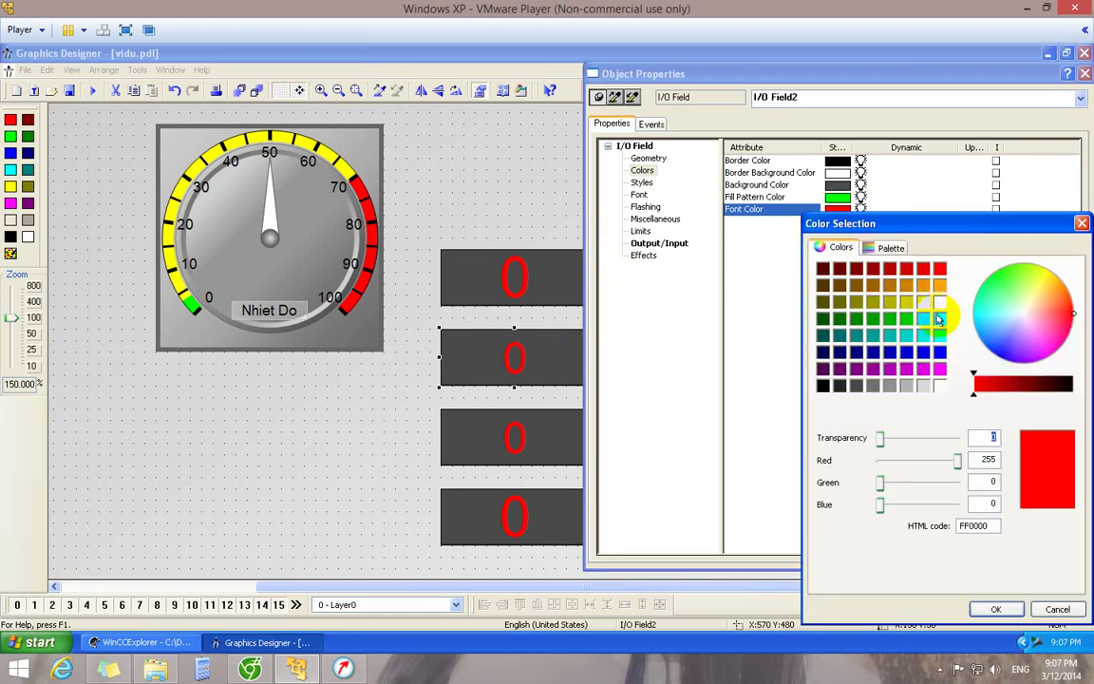
pyautogui.click(939, 319)
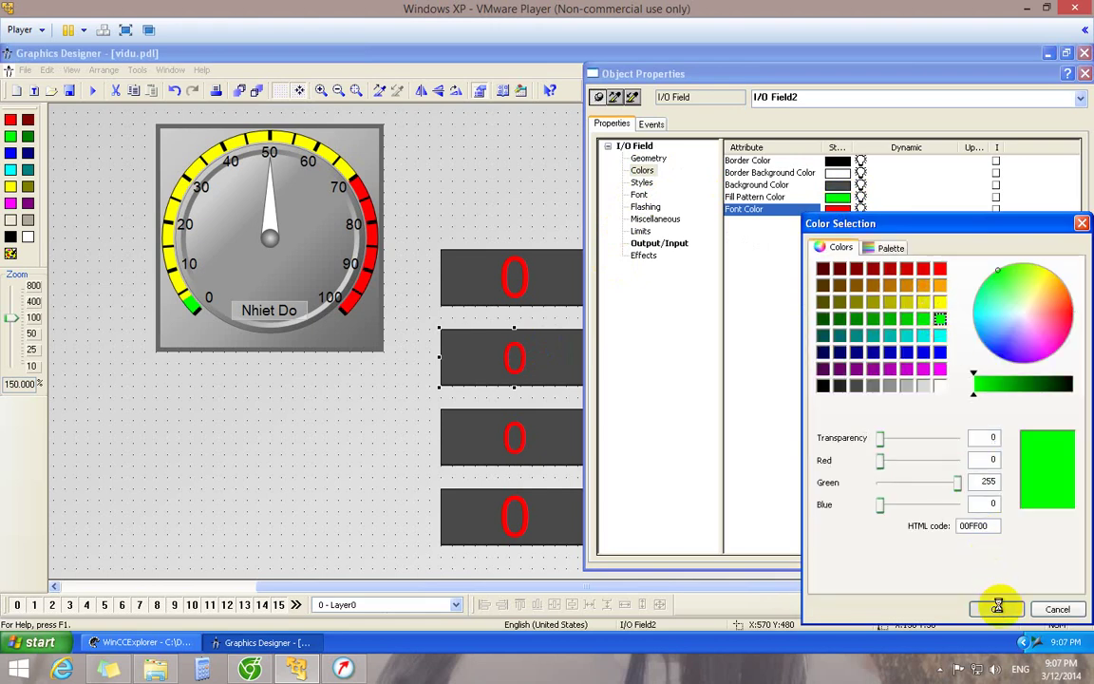
pyautogui.click(998, 608)
# - Set the third I/O field's Font Color to yellow
pyautogui.click(519, 434)
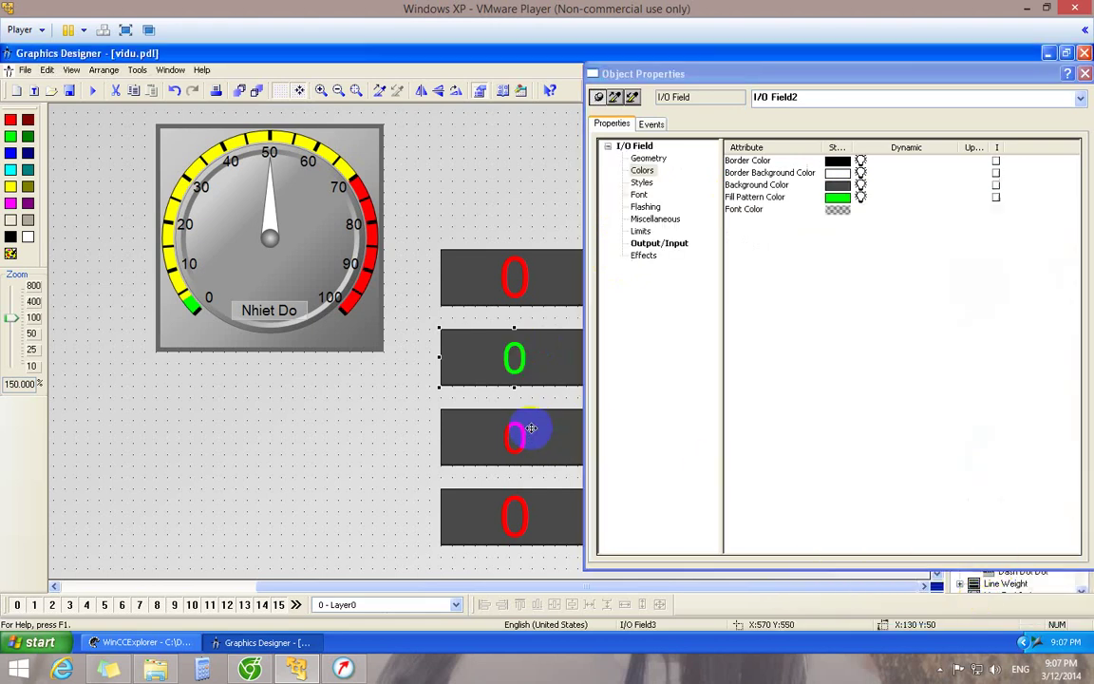
pyautogui.doubleClick(838, 211)
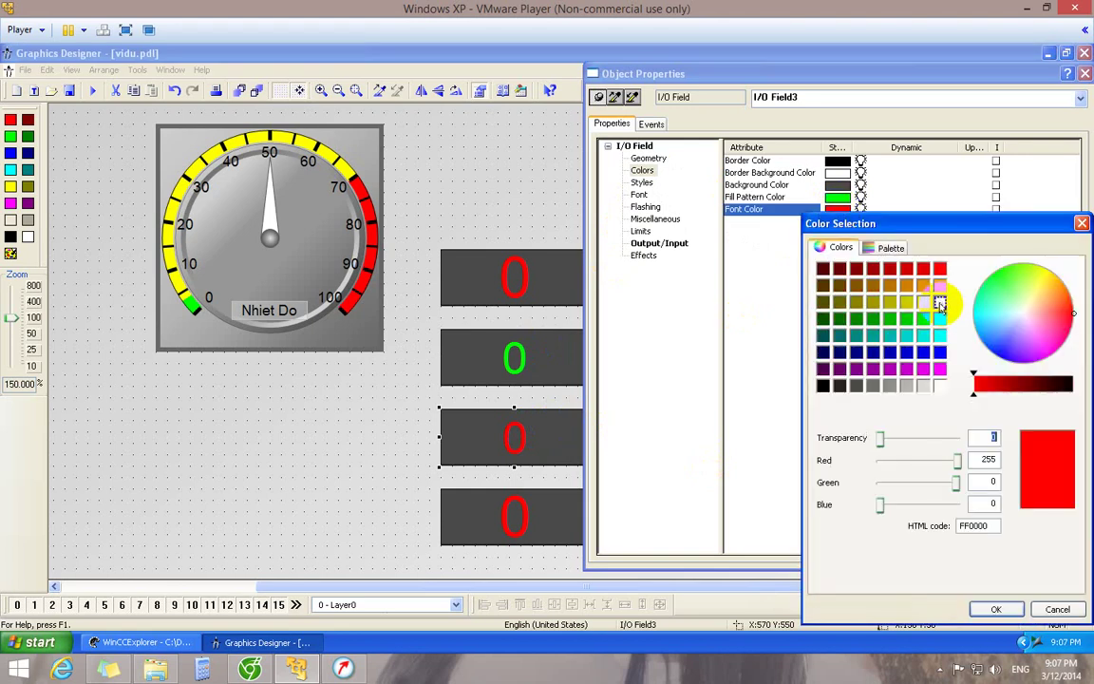
pyautogui.click(940, 302)
pyautogui.click(996, 611)
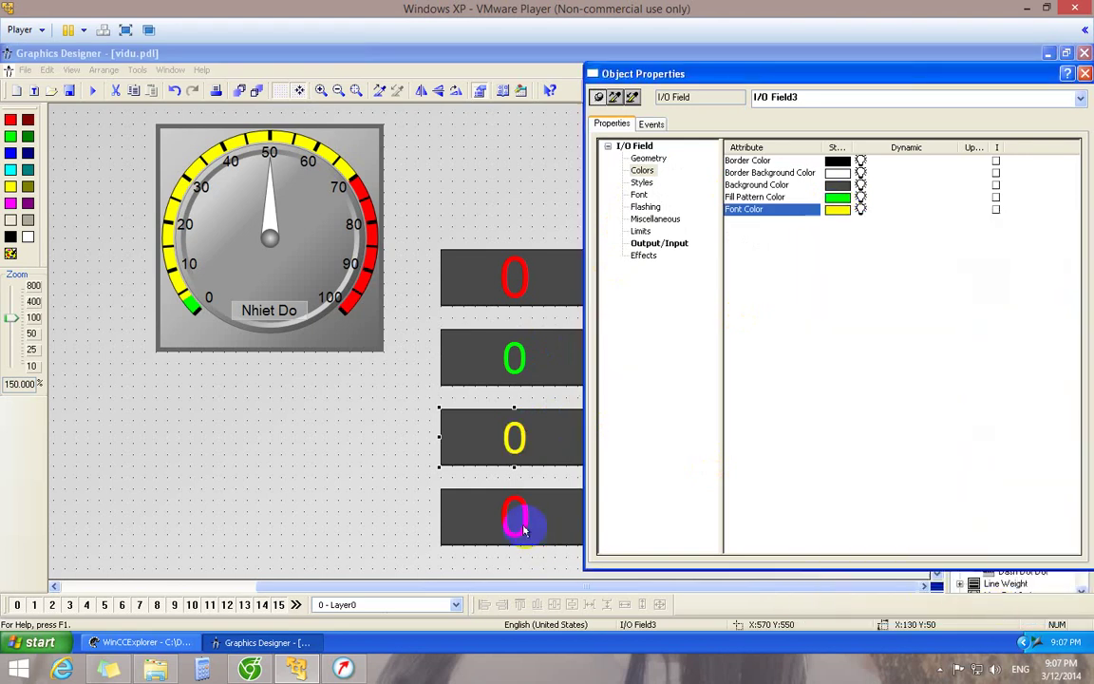
# - Relink the third I/O field's Output Value to the tag NHIET_DO_CAO_2
pyautogui.click(649, 245)
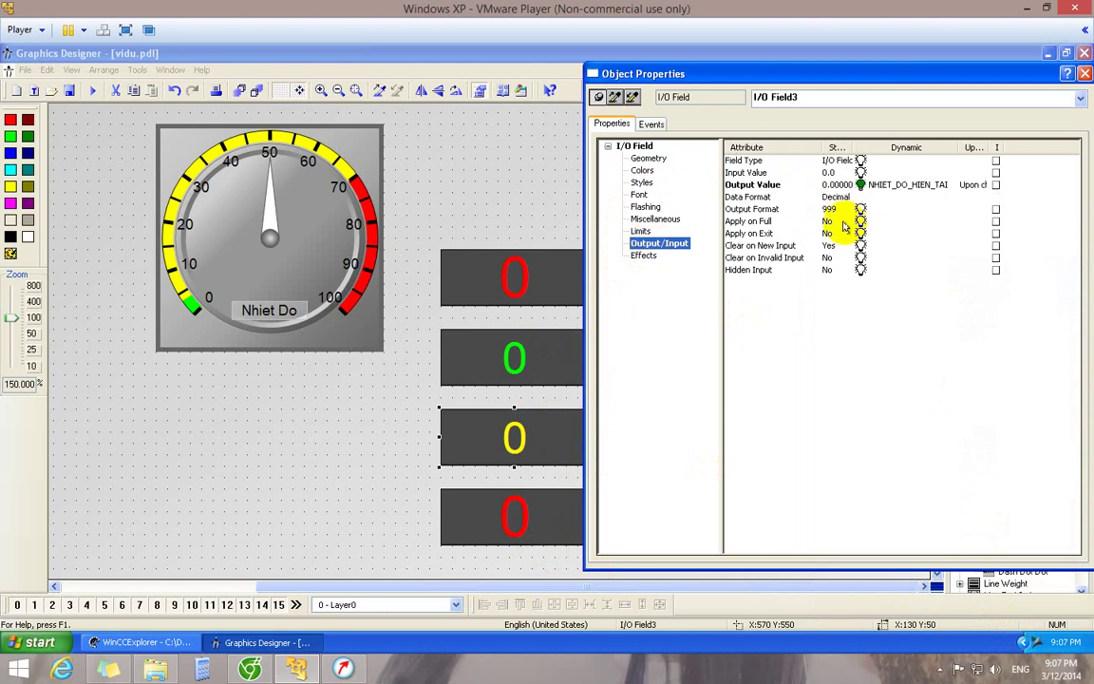
pyautogui.rightClick(900, 187)
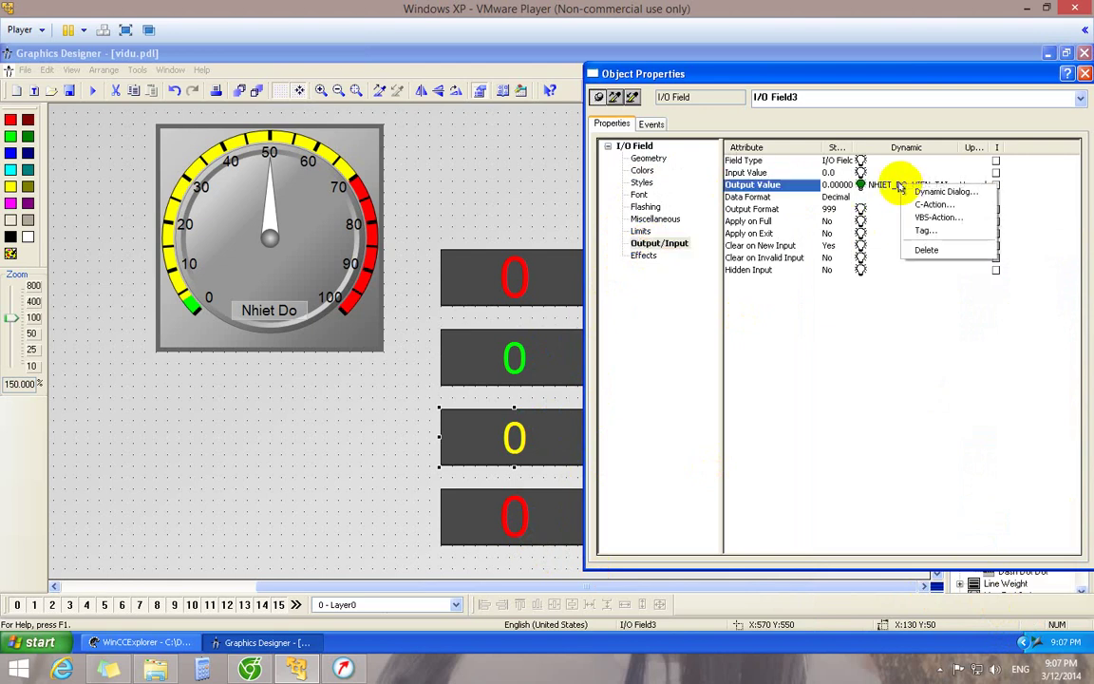
pyautogui.click(924, 228)
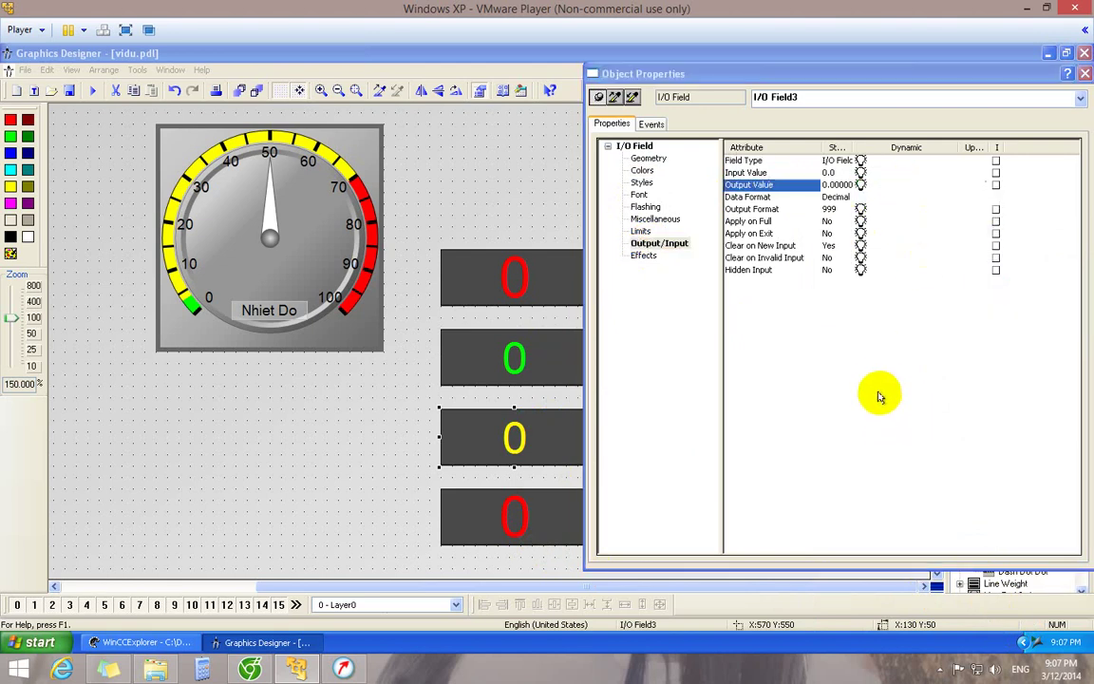
pyautogui.doubleClick(560, 470)
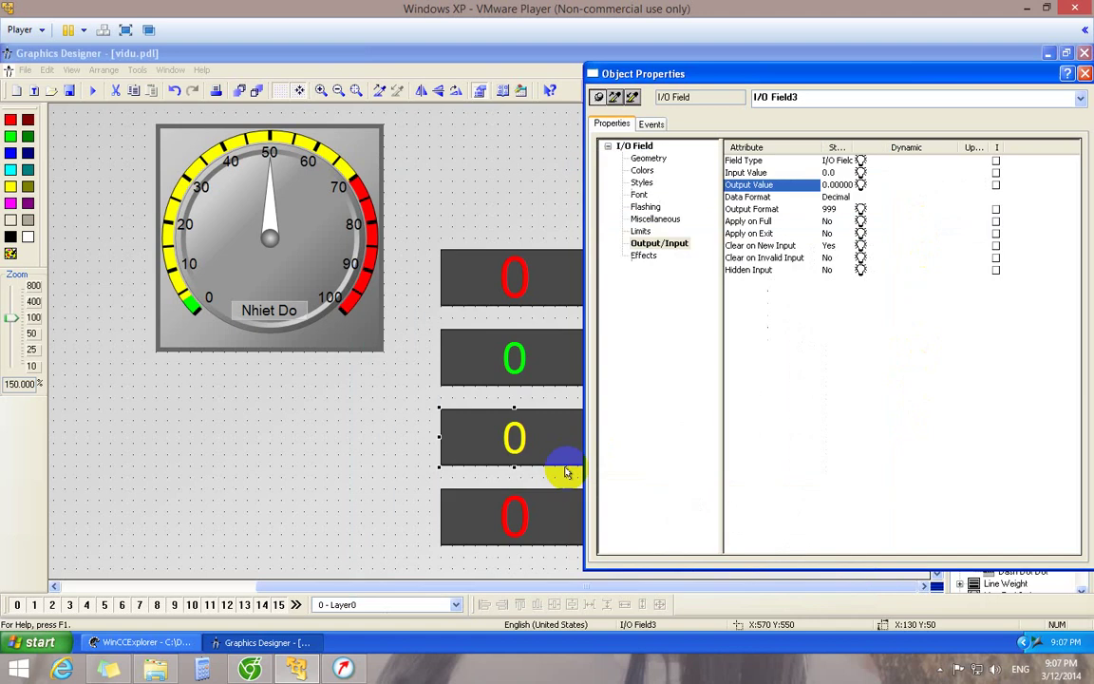
# - Link the third I/O field's Input Value to the tag NHIET_DO_CAO_2, with its update cycle set to Upon change
pyautogui.rightClick(860, 172)
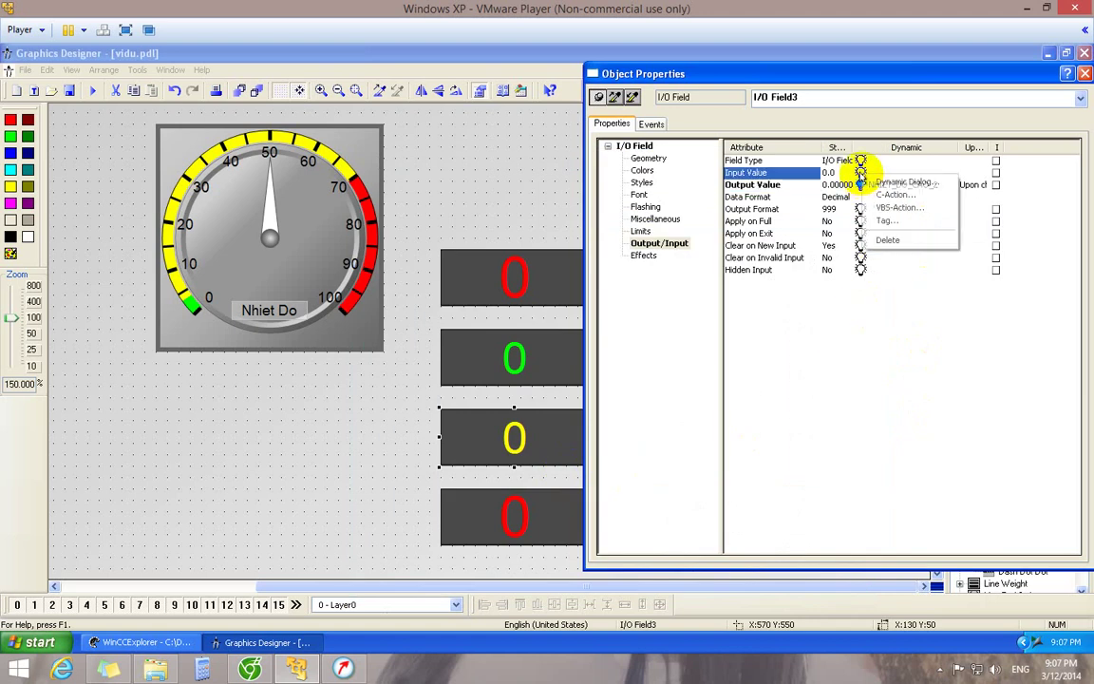
pyautogui.click(880, 222)
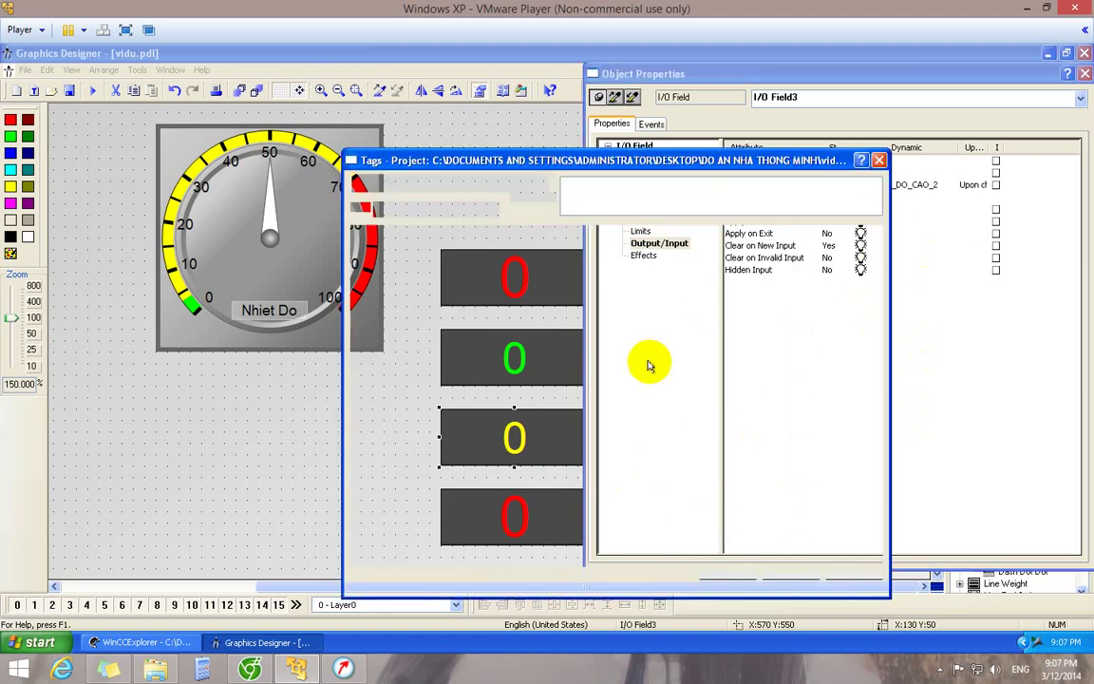
pyautogui.doubleClick(556, 469)
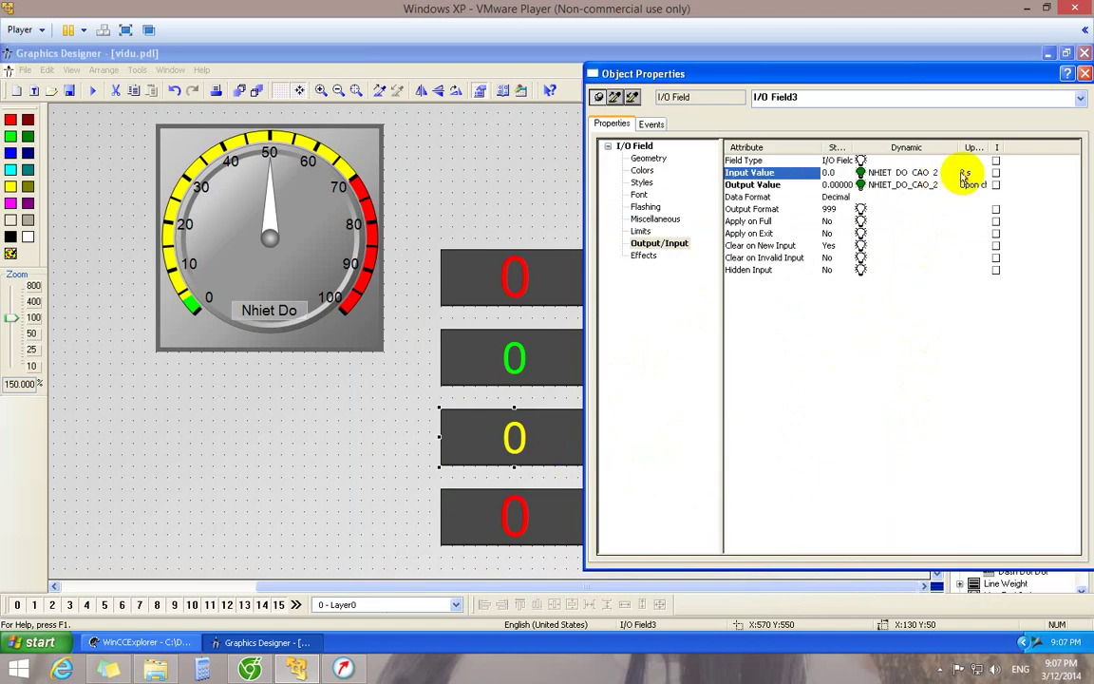
pyautogui.doubleClick(964, 175)
pyautogui.click(988, 214)
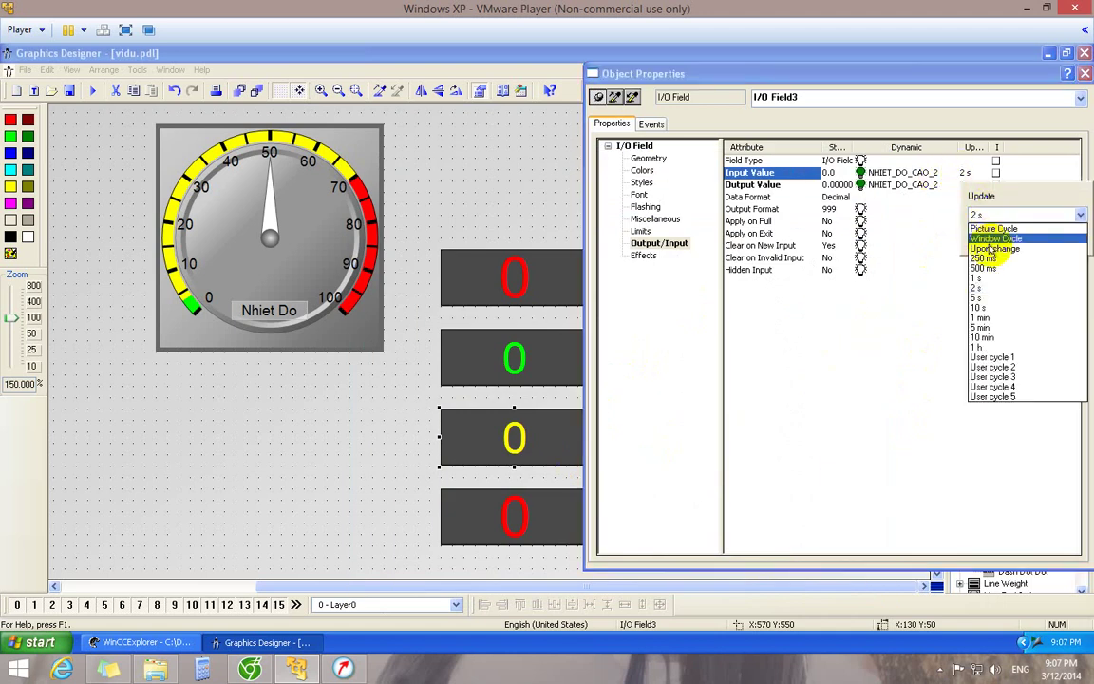
pyautogui.click(993, 248)
pyautogui.click(992, 240)
# - Relink the fourth I/O field's Output Value to the tag NHIET_DO_BAO_CHAY
pyautogui.click(513, 513)
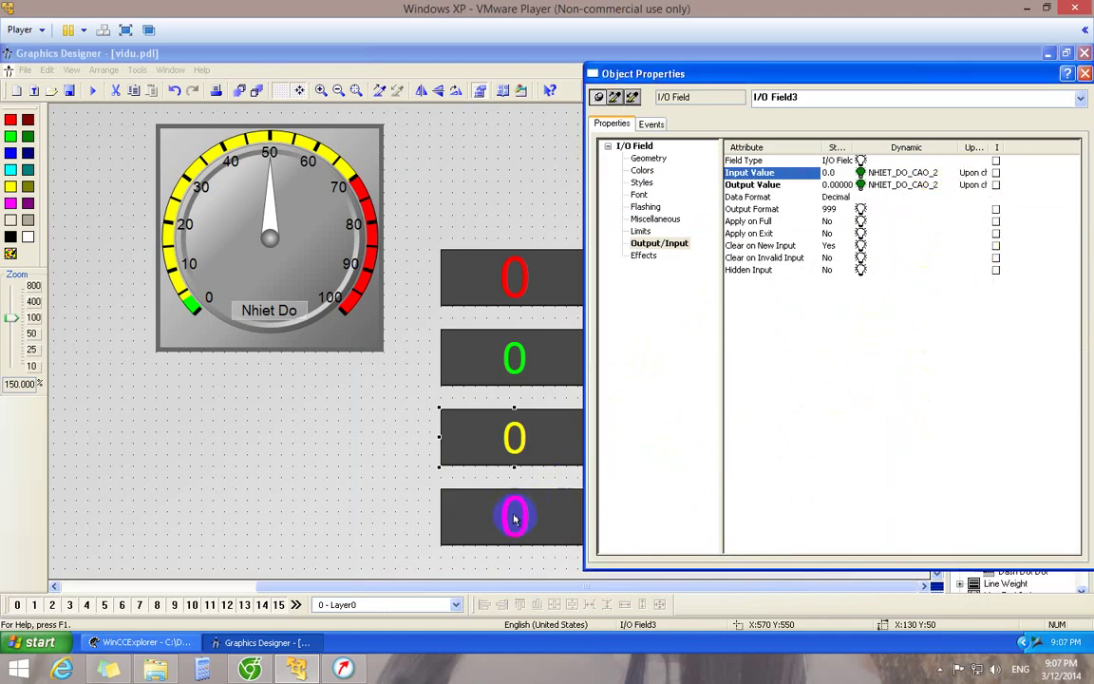
pyautogui.click(514, 518)
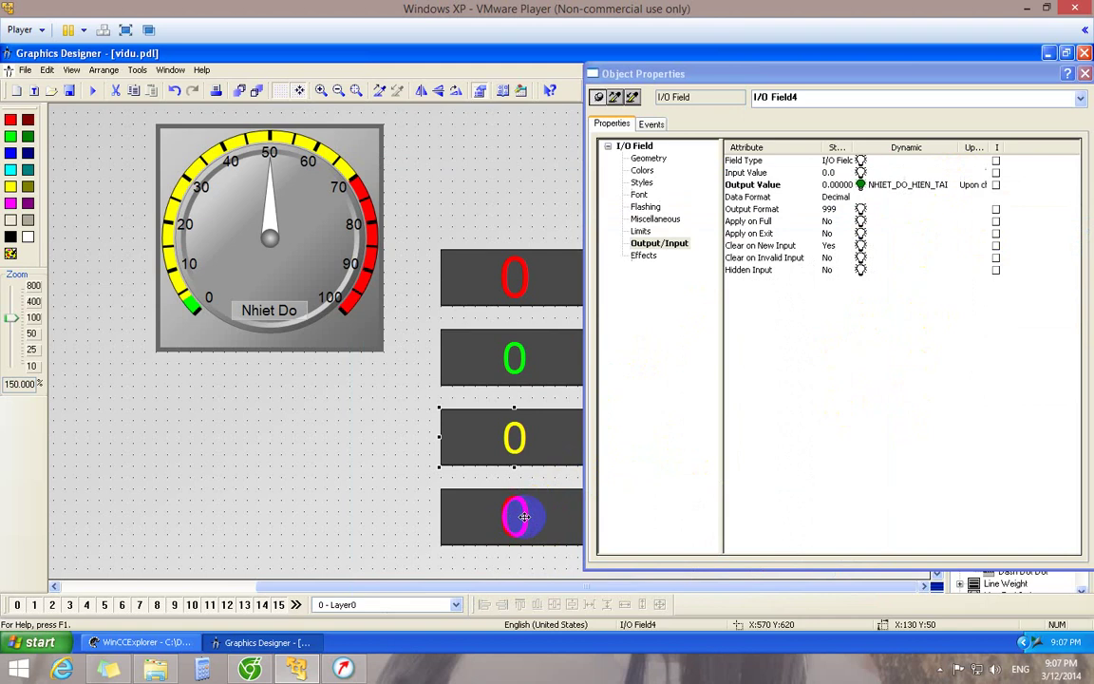
pyautogui.rightClick(885, 185)
pyautogui.click(910, 226)
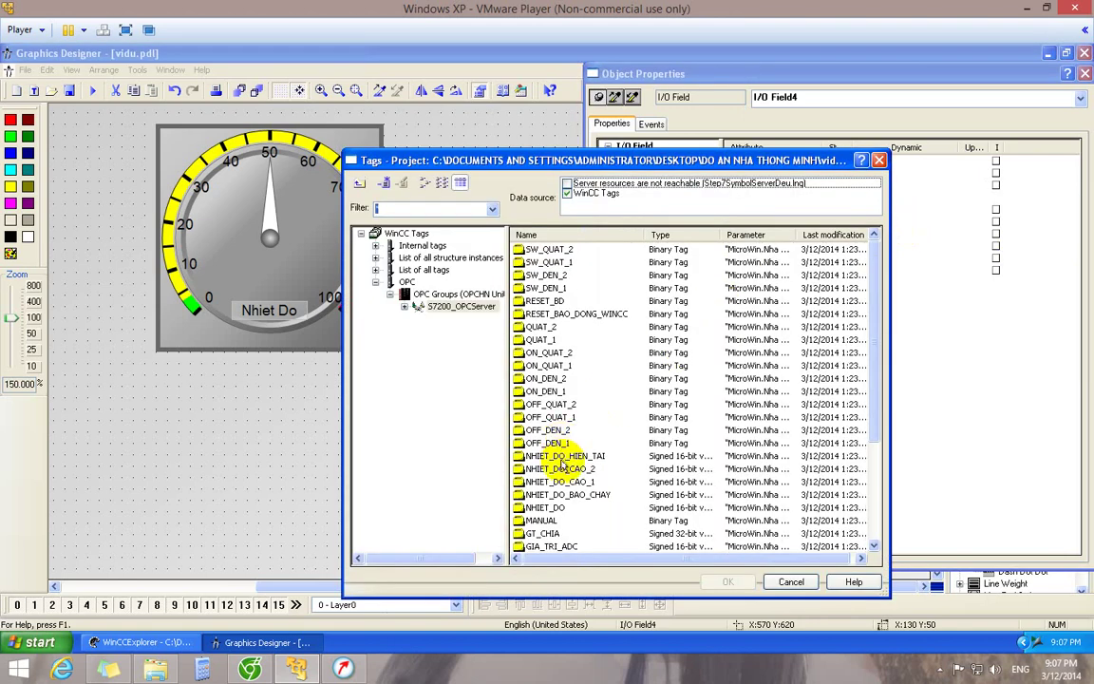
pyautogui.doubleClick(567, 494)
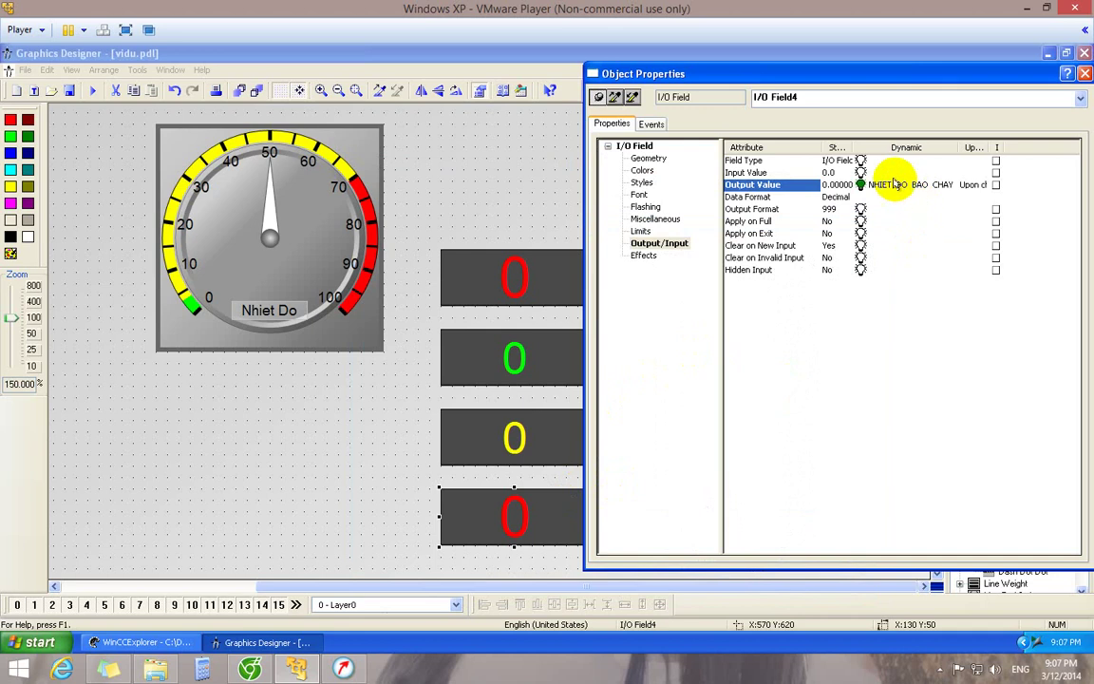
# - Link the fourth I/O field's Input Value to the tag NHIET_DO_BAO_CHAY, with its update cycle set to Upon change
pyautogui.rightClick(866, 174)
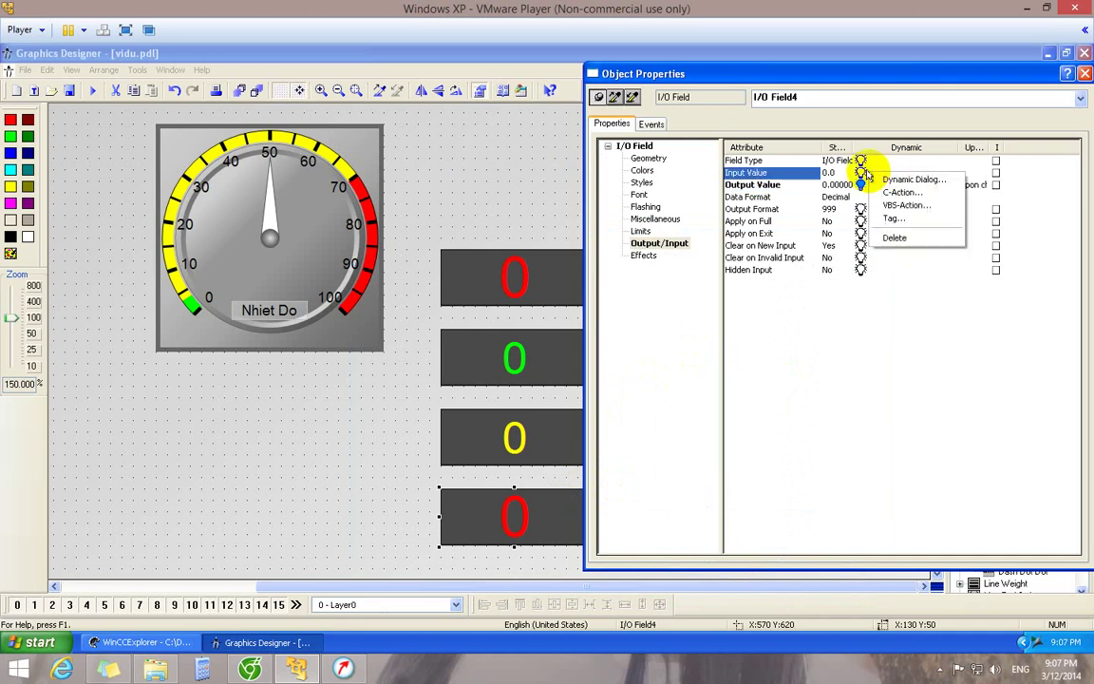
pyautogui.click(883, 216)
pyautogui.click(555, 496)
pyautogui.doubleClick(556, 496)
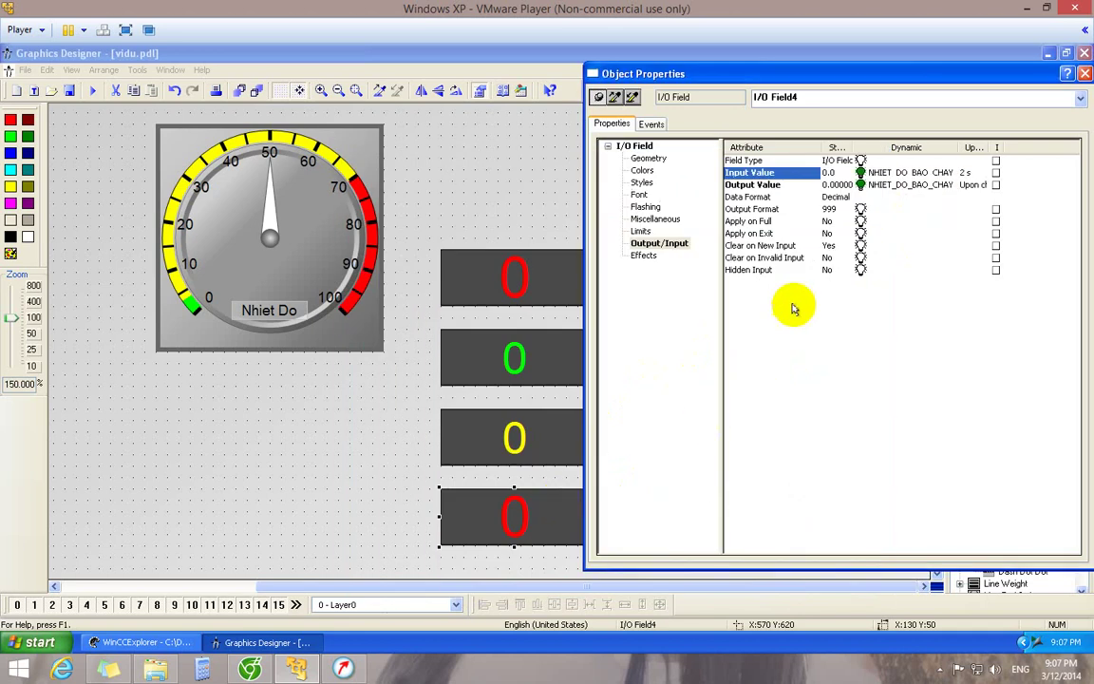
pyautogui.doubleClick(966, 174)
pyautogui.click(997, 215)
pyautogui.click(991, 250)
pyautogui.click(989, 242)
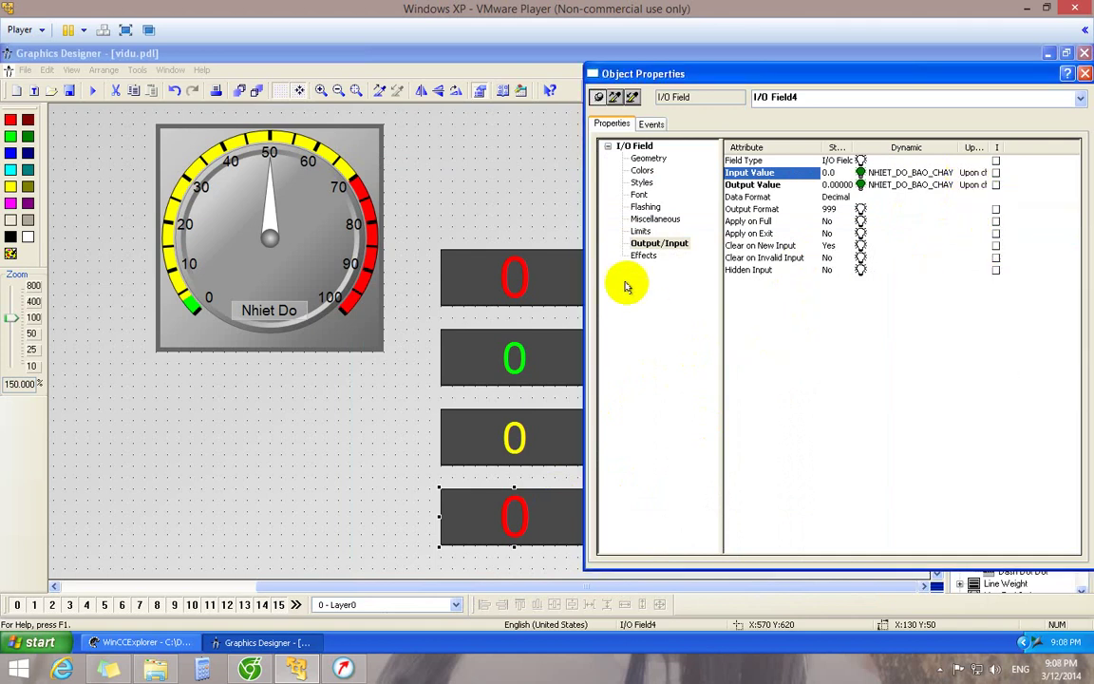
# - Set the fourth I/O field's Font Size to 40 and close its object properties
pyautogui.click(644, 256)
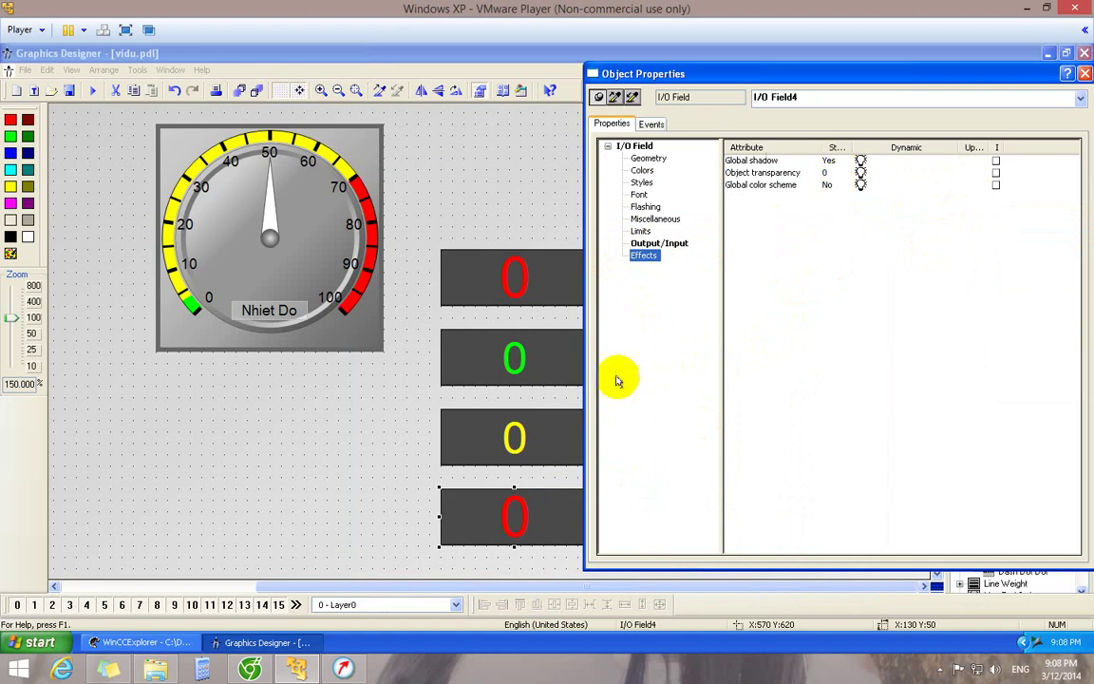
pyautogui.click(644, 172)
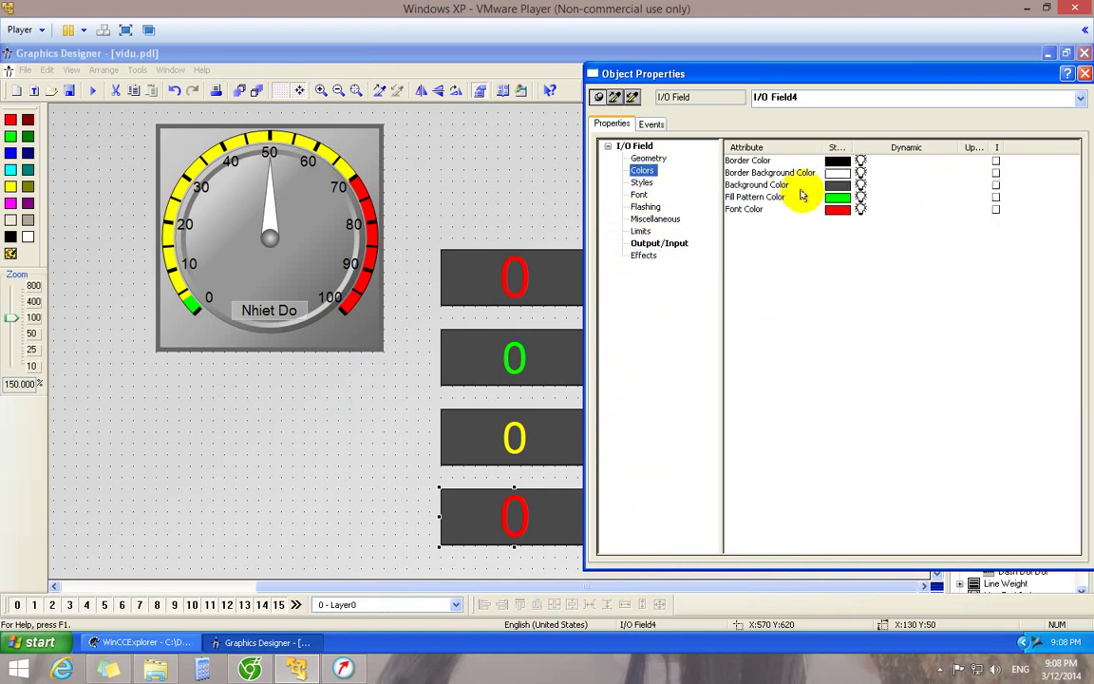
pyautogui.click(640, 195)
pyautogui.doubleClick(832, 172)
pyautogui.write('40')
pyautogui.press('Return')
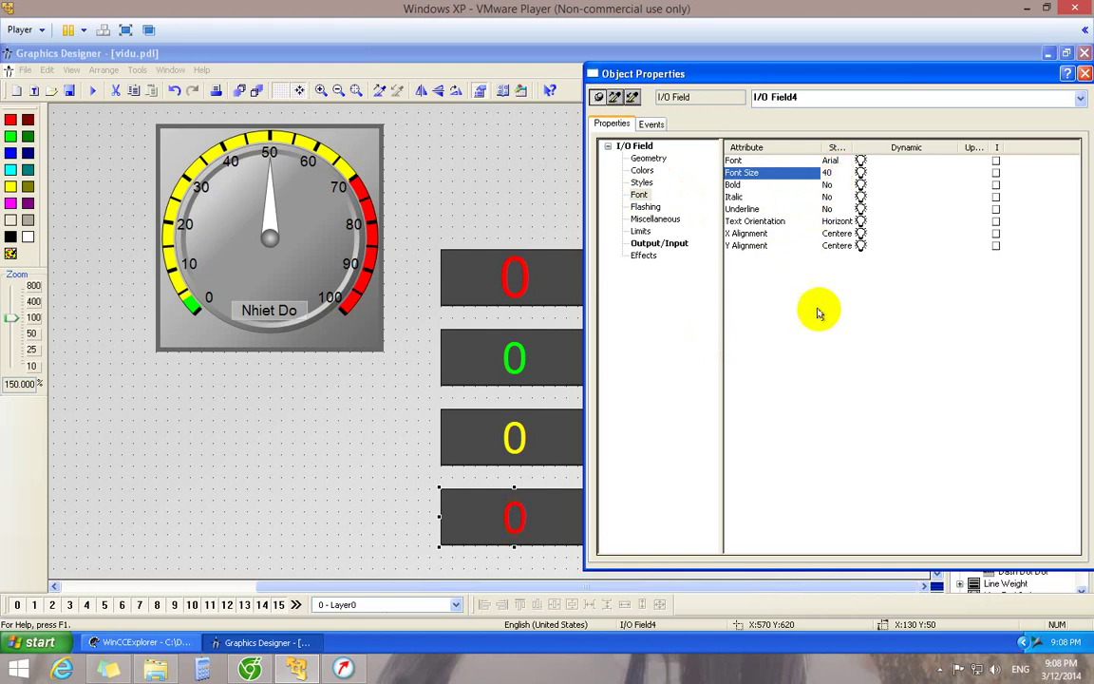
pyautogui.click(1086, 74)
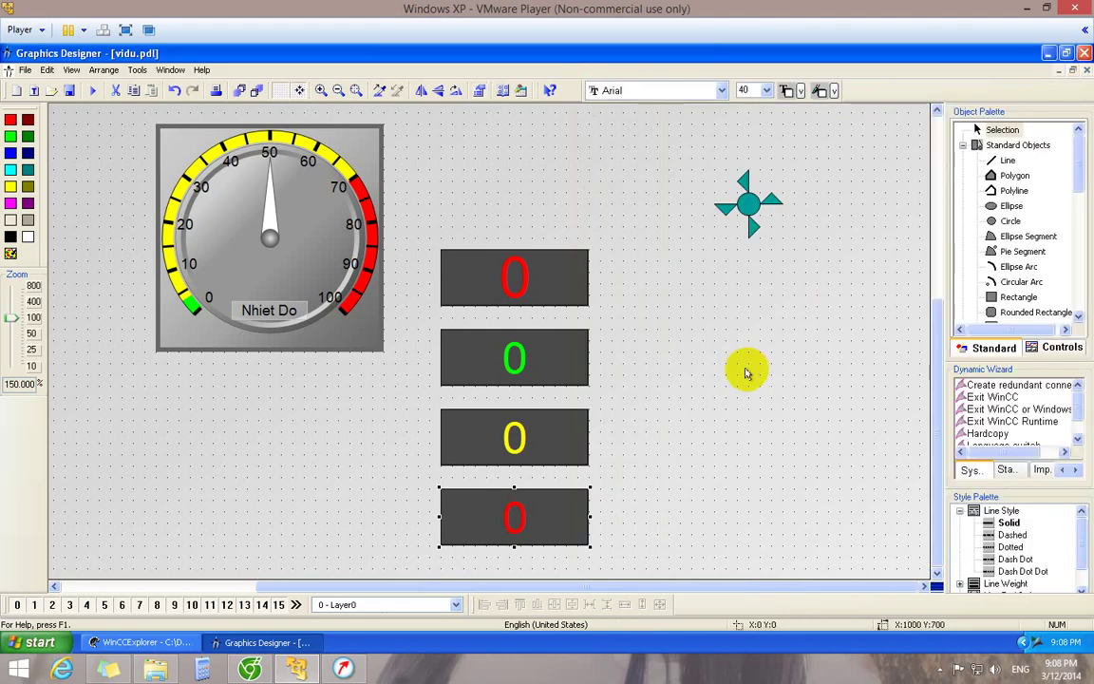
# - Save the picture and run it in a Runtime window tall enough to show all four I/O fields
pyautogui.click(67, 90)
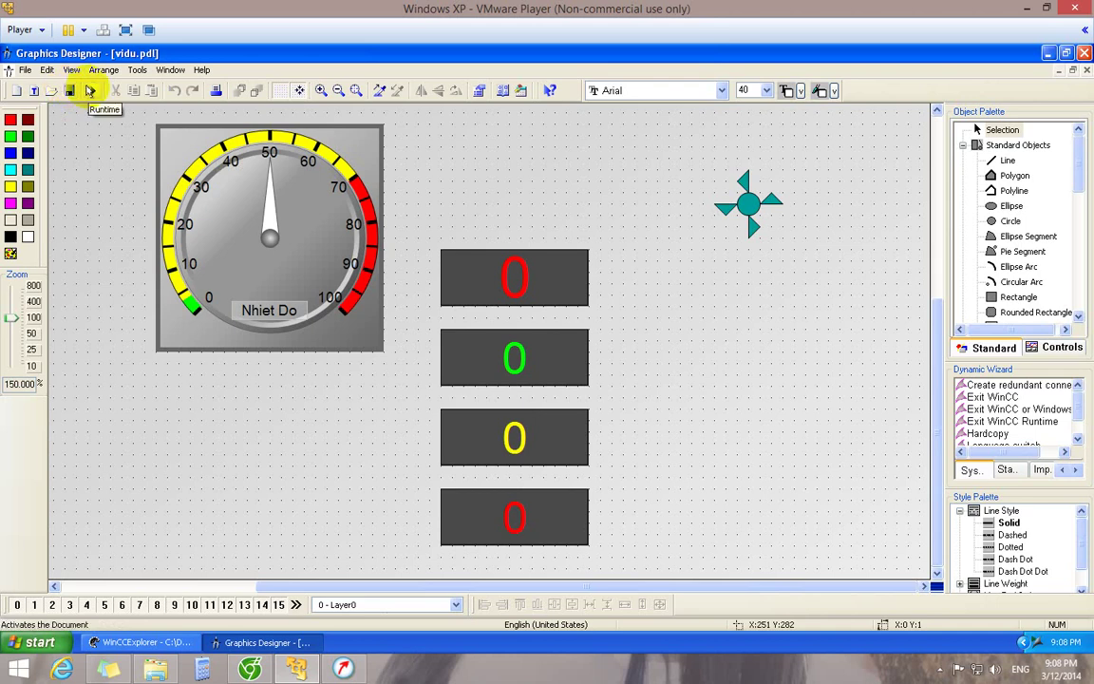
pyautogui.click(91, 90)
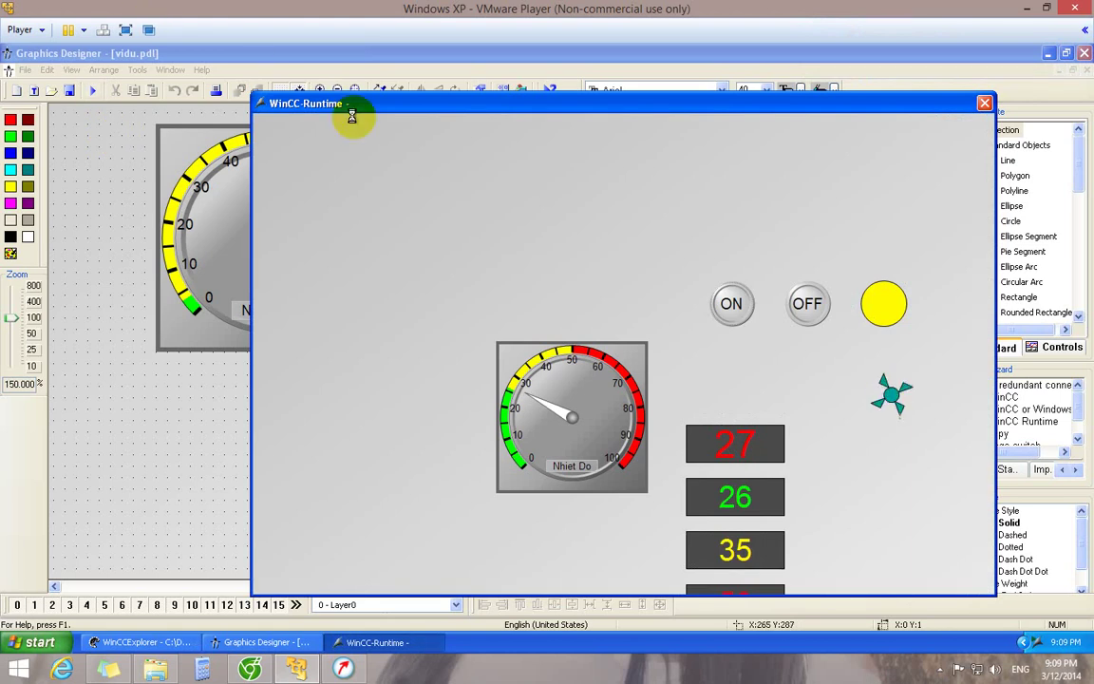
pyautogui.moveTo(423, 101); pyautogui.dragTo(390, 43)
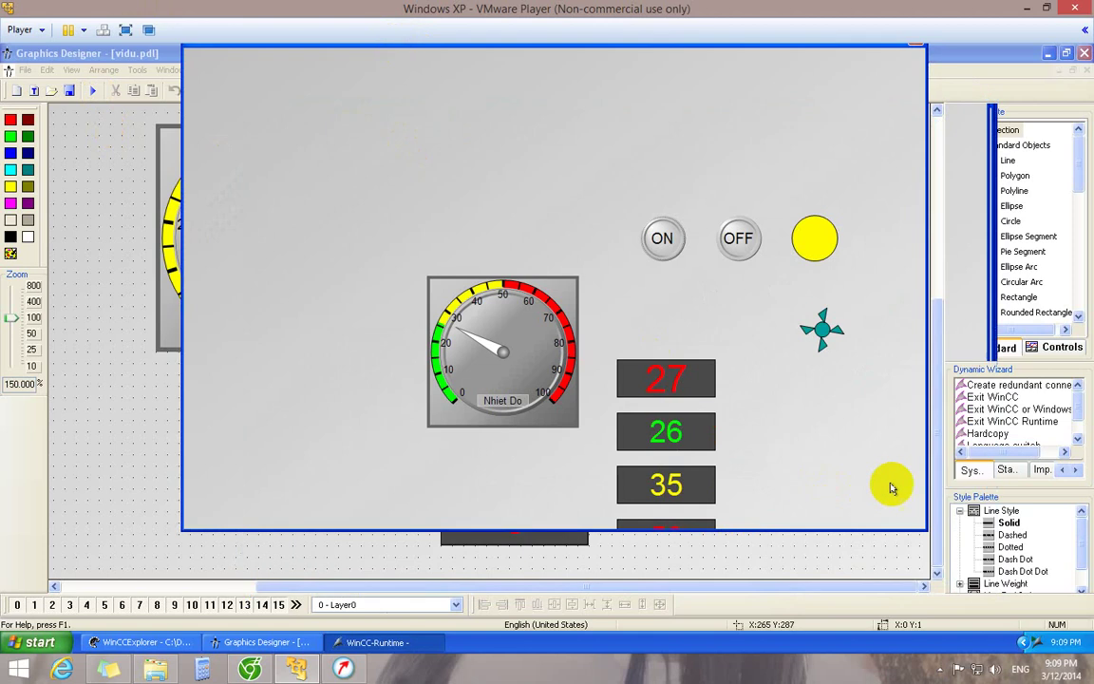
pyautogui.moveTo(891, 528); pyautogui.dragTo(881, 582)
# - Try to enter 122 in the current temperature field, the first of the column, at runtime
pyautogui.click(671, 372)
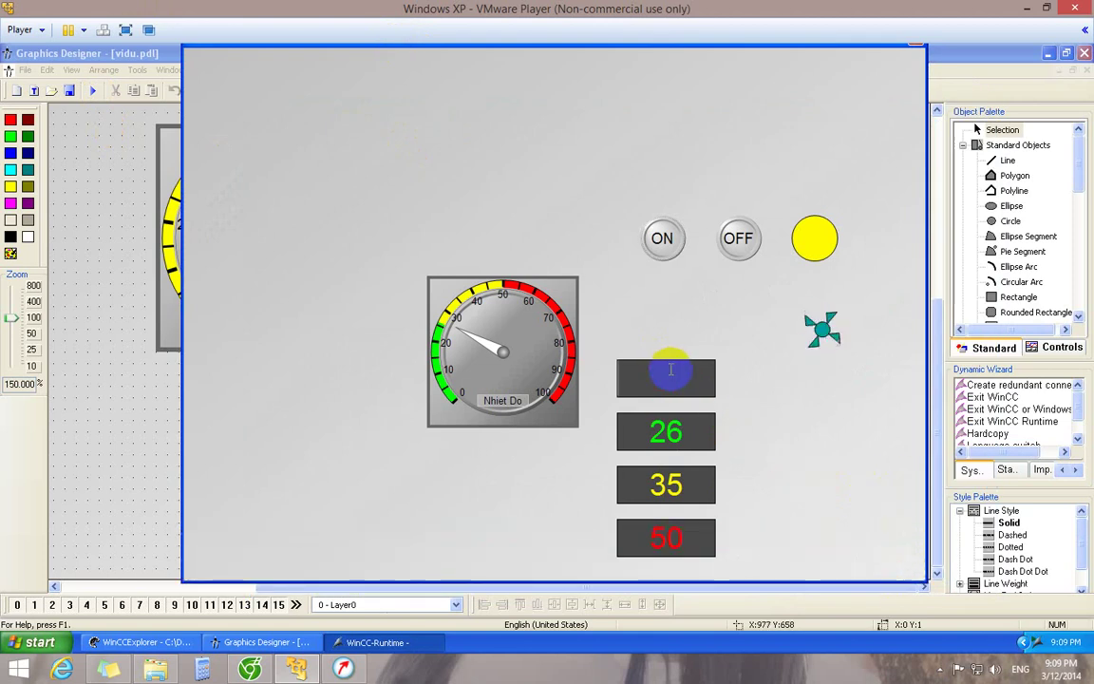
pyautogui.write('12')
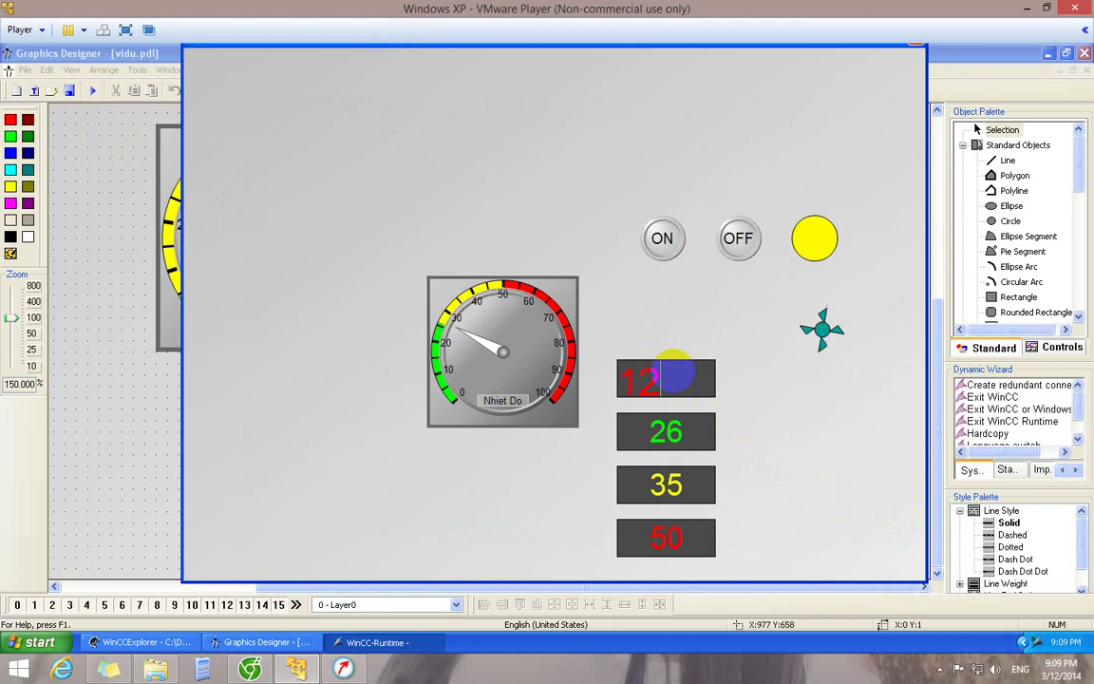
pyautogui.write('2')
pyautogui.press('Return')
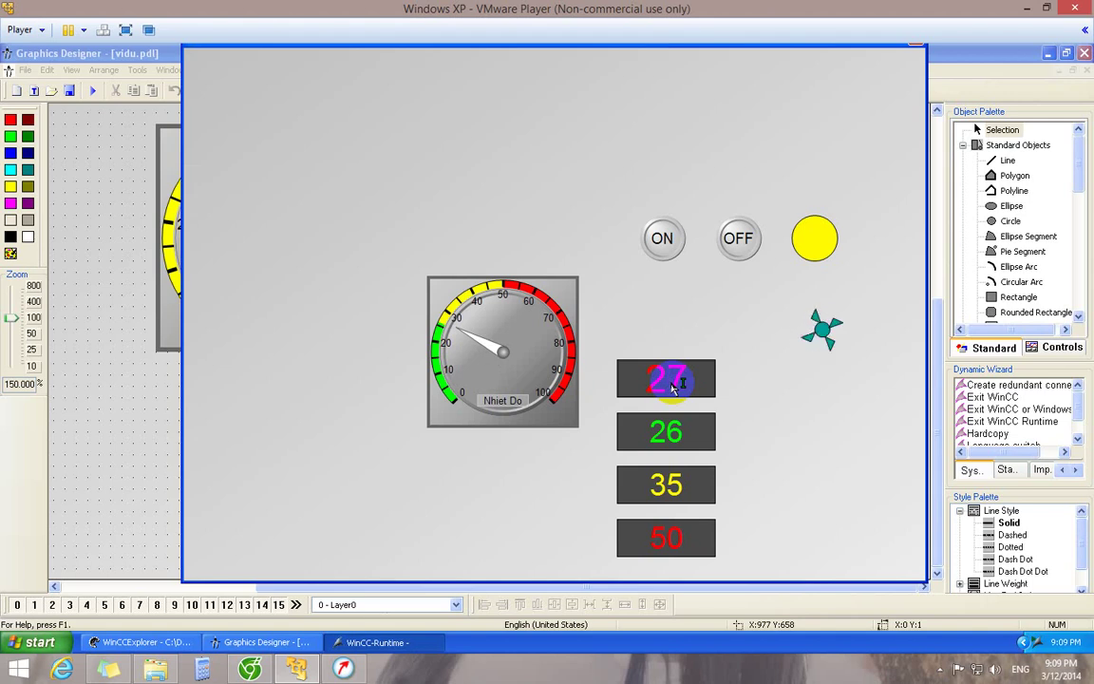
# - Set the green temperature threshold field to 20 at runtime
pyautogui.click(660, 431)
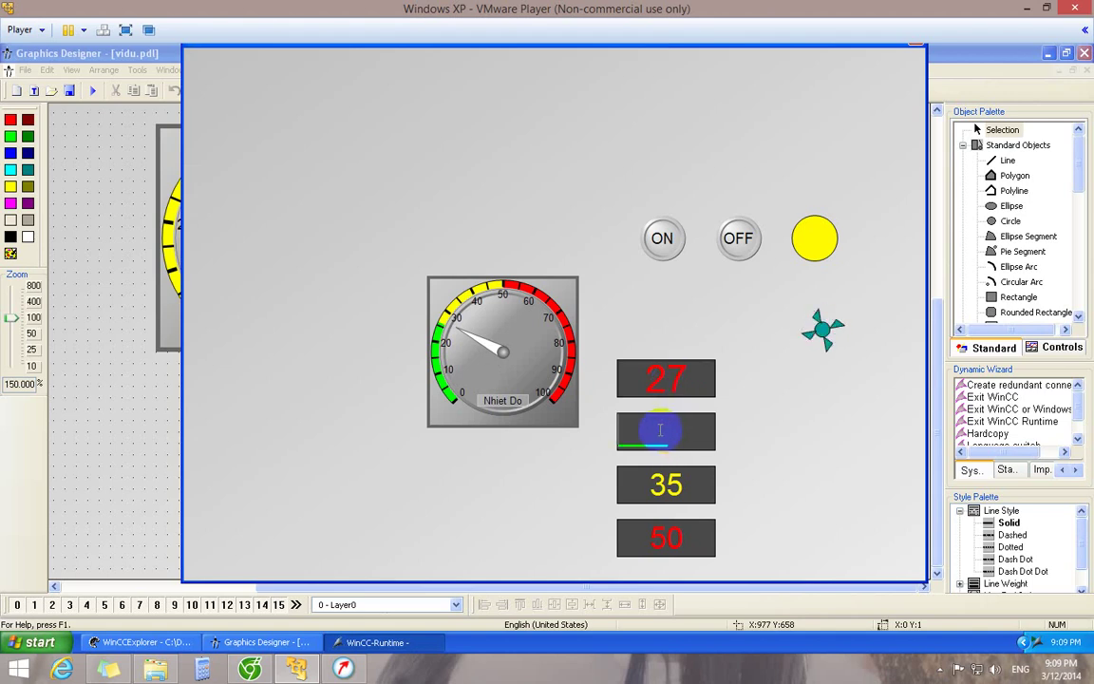
pyautogui.write('26')
pyautogui.press('Return')
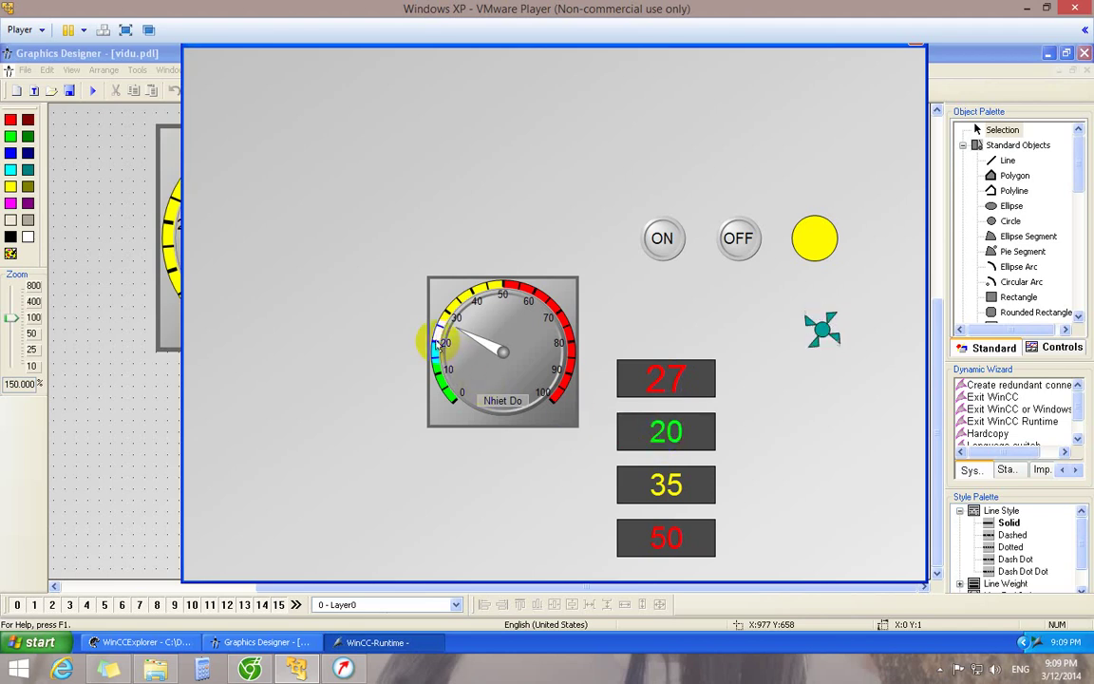
# - Set the green temperature threshold field to 25 at runtime
pyautogui.click(673, 431)
pyautogui.write('25')
pyautogui.press('Return')
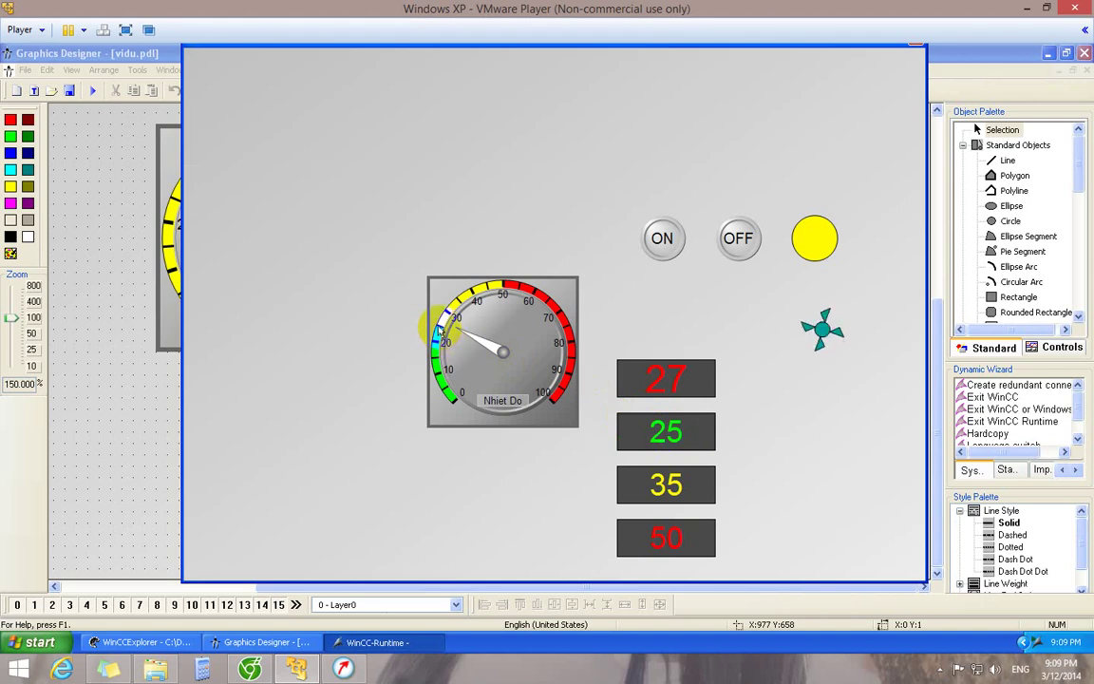
# - Set the yellow temperature threshold field to 26 at runtime
pyautogui.click(667, 485)
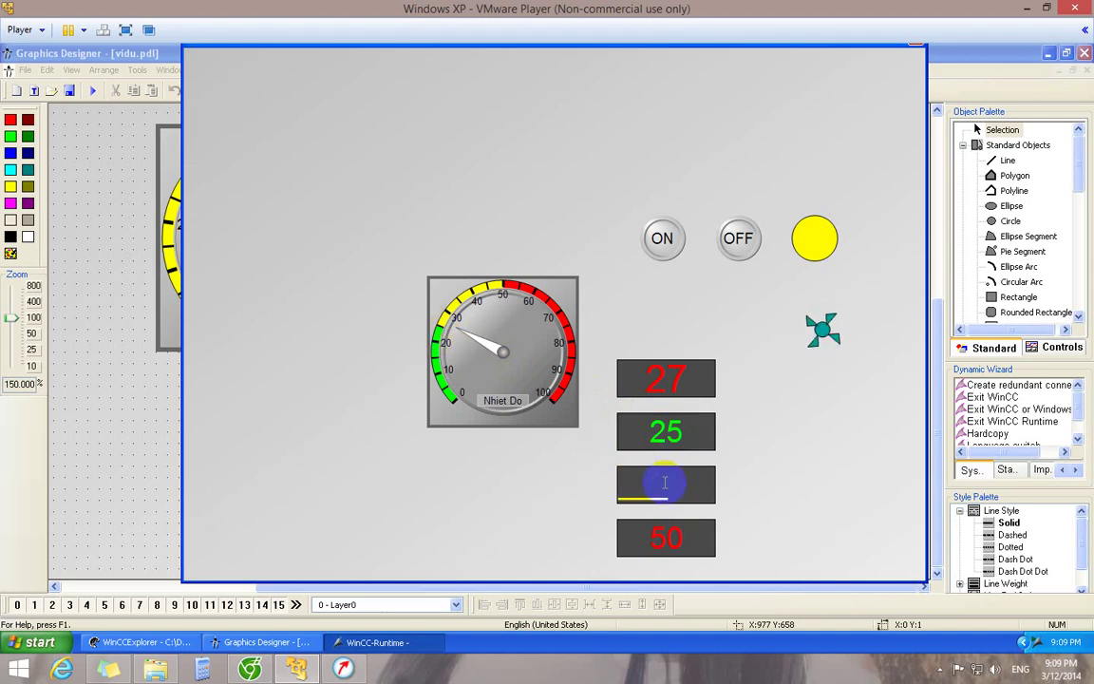
pyautogui.write('35')
pyautogui.press('Return')
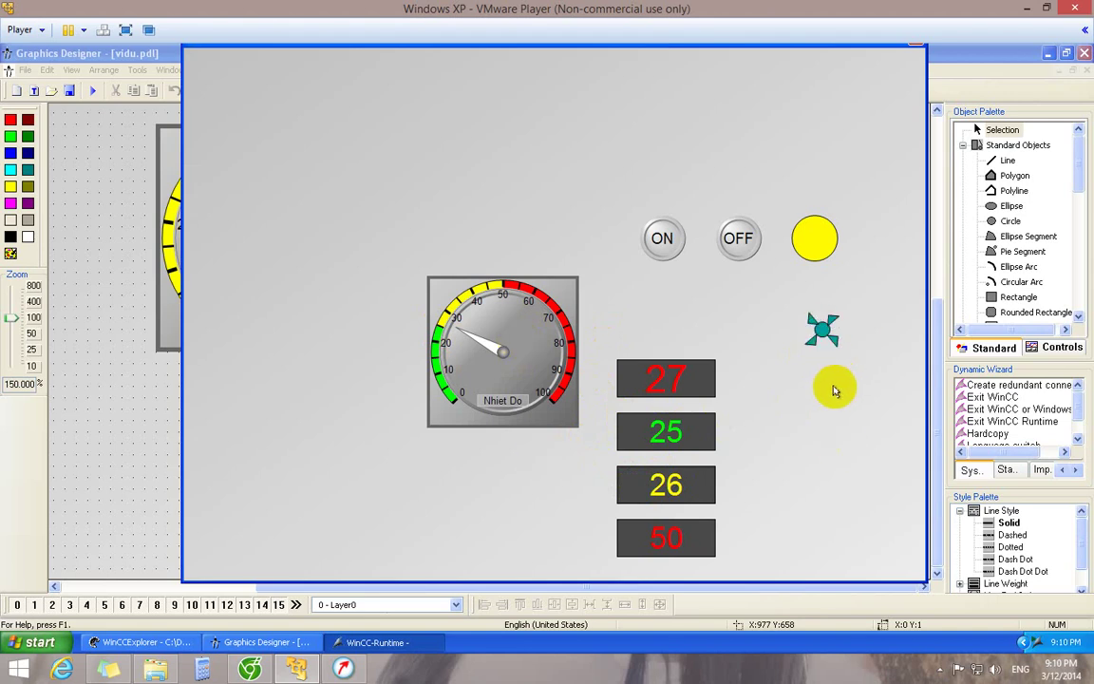
# - Set the yellow temperature threshold field to 35 at runtime
pyautogui.click(672, 484)
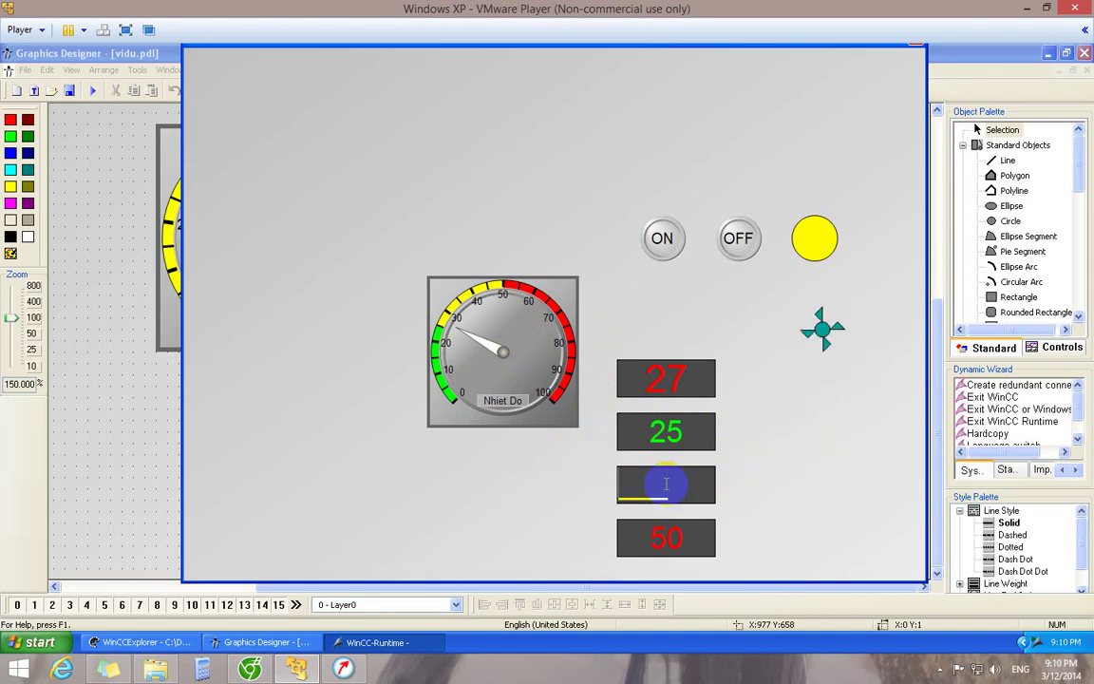
pyautogui.write('35')
pyautogui.press('Return')
pyautogui.click(682, 505)
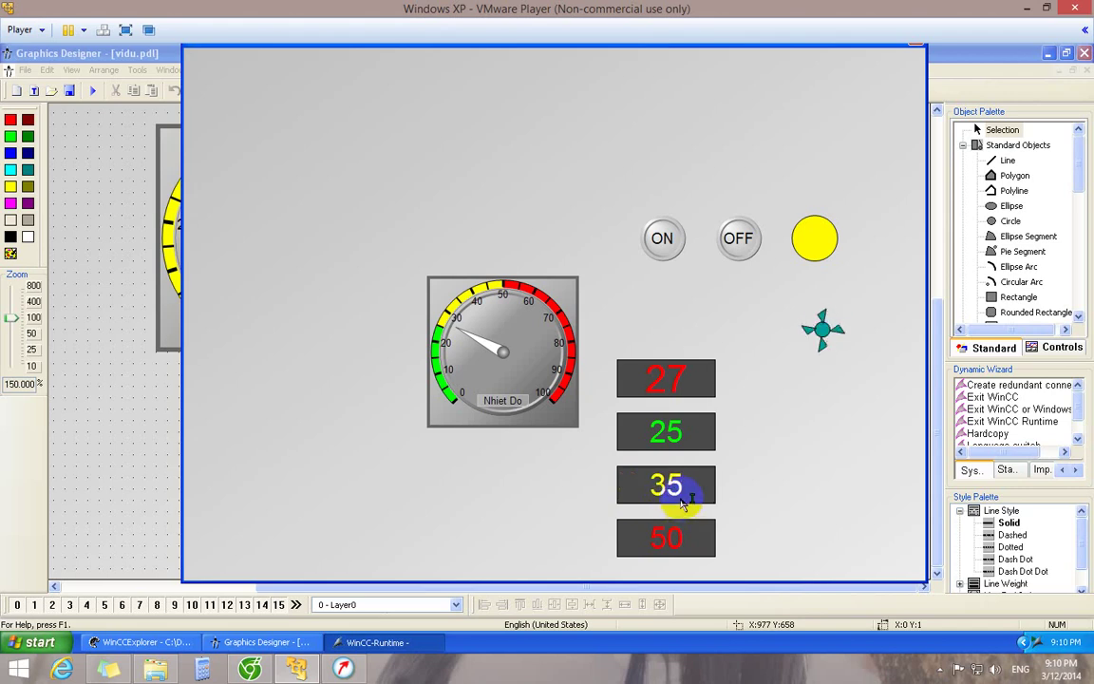
pyautogui.click(671, 538)
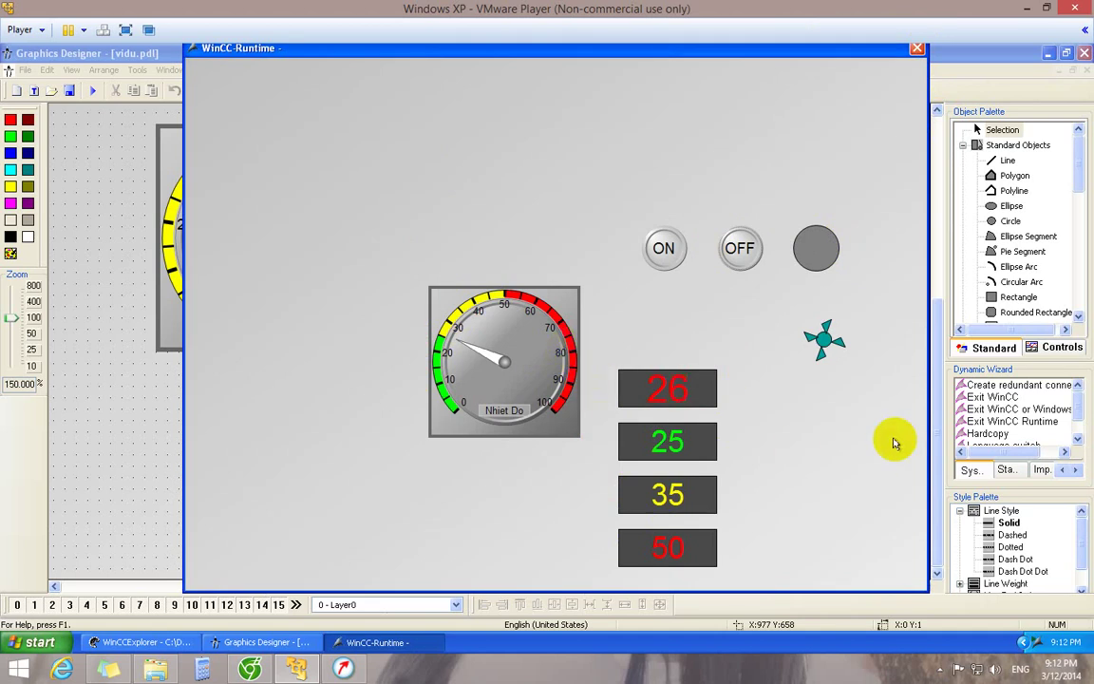
# - Close the runtime window and return to the ON and OFF buttons in the picture being edited
pyautogui.click(918, 51)
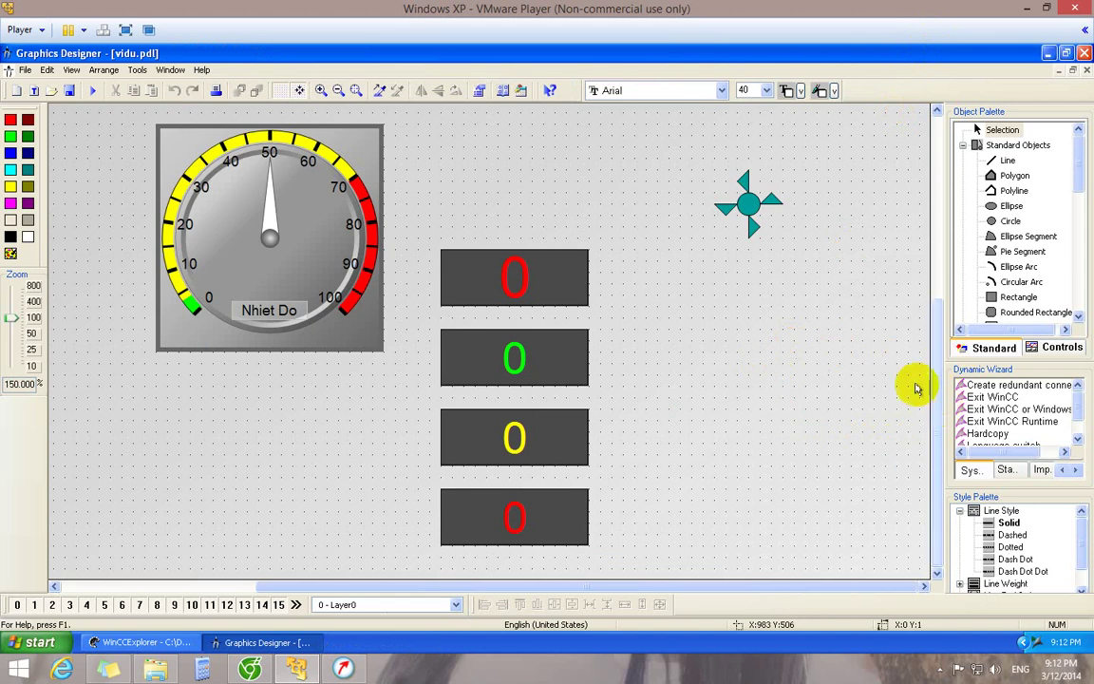
pyautogui.moveTo(933, 401); pyautogui.dragTo(931, 281)
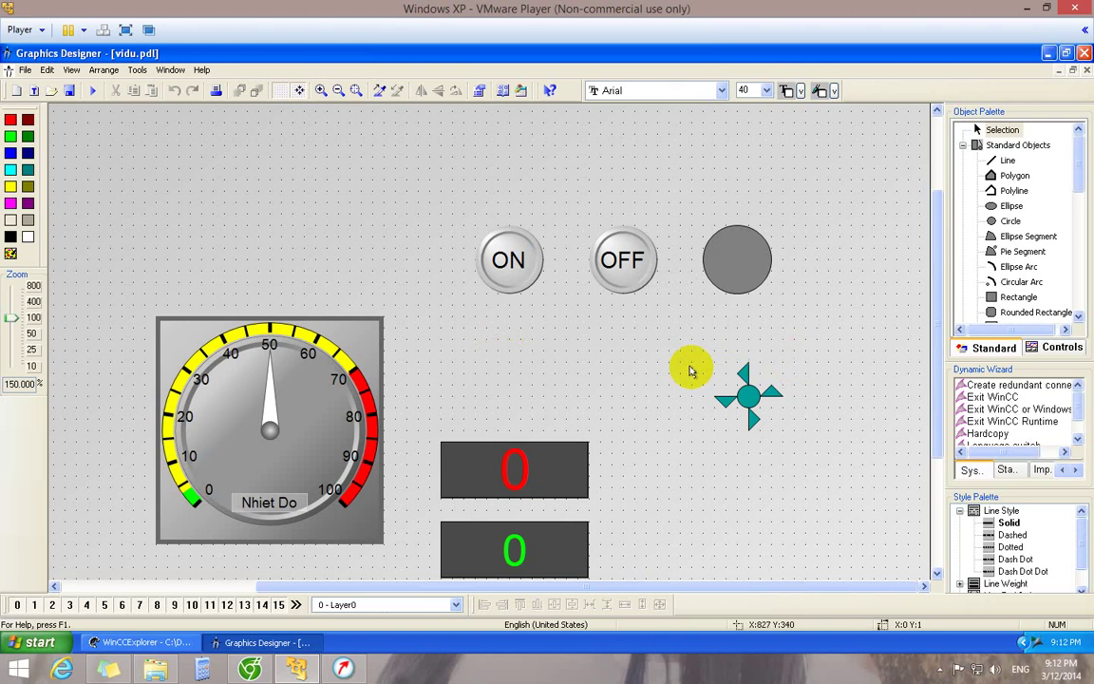
# - Examine the C-Action behind the ON button's Press left mouse event, leaving it unchanged
pyautogui.moveTo(1079, 171); pyautogui.dragTo(1082, 227)
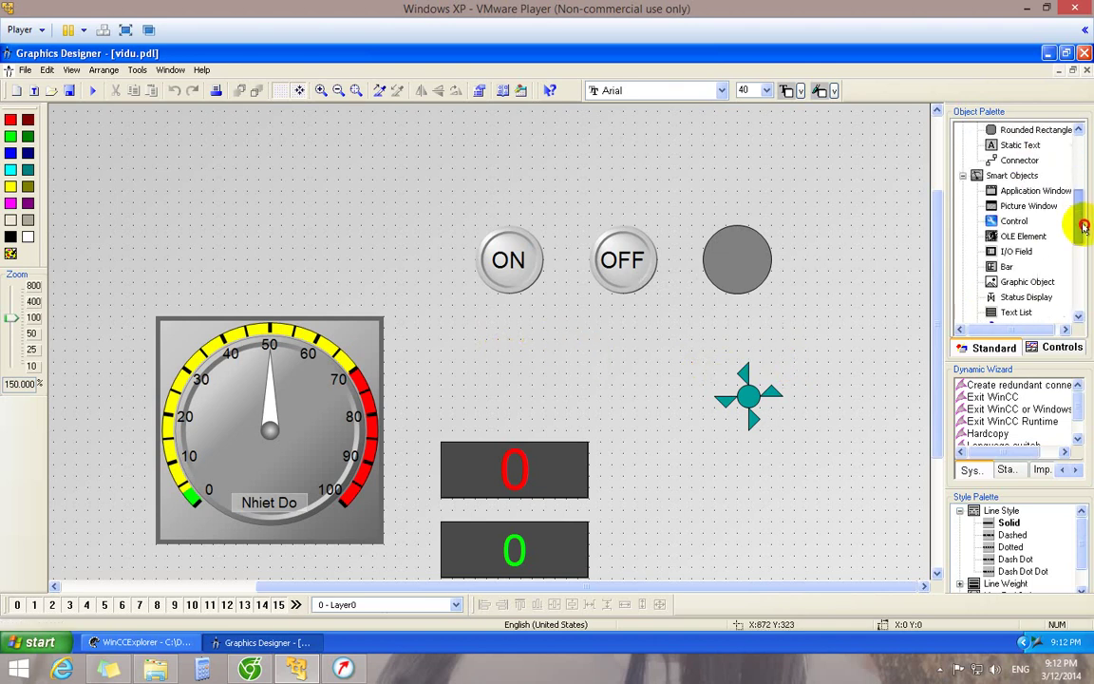
pyautogui.rightClick(508, 265)
pyautogui.click(540, 409)
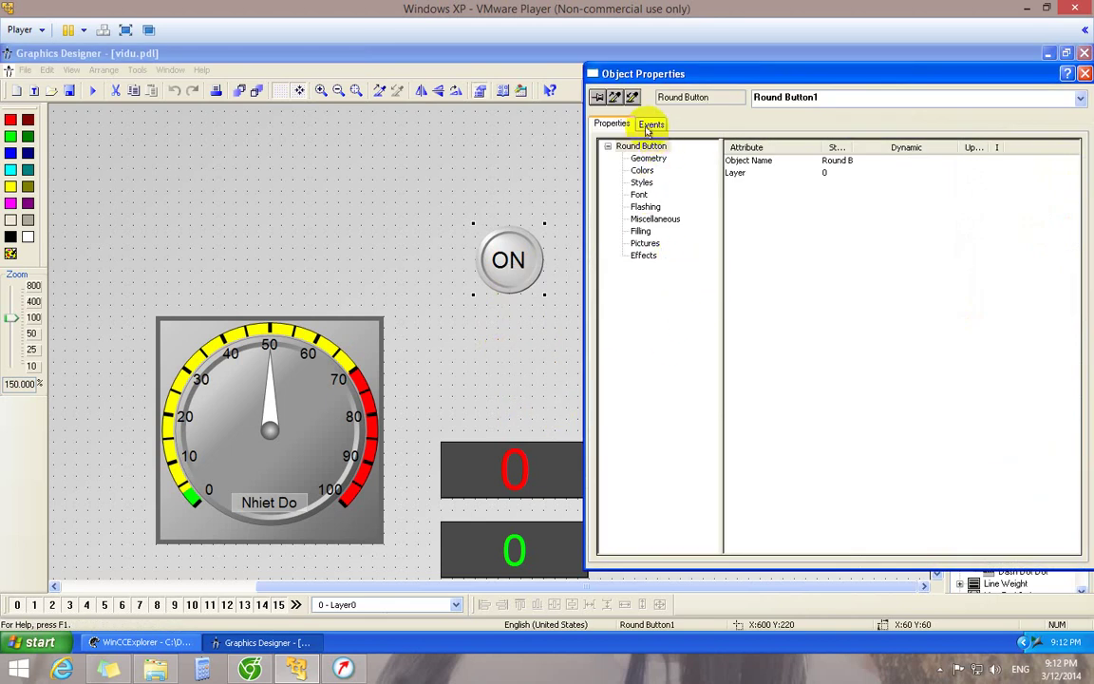
pyautogui.click(649, 125)
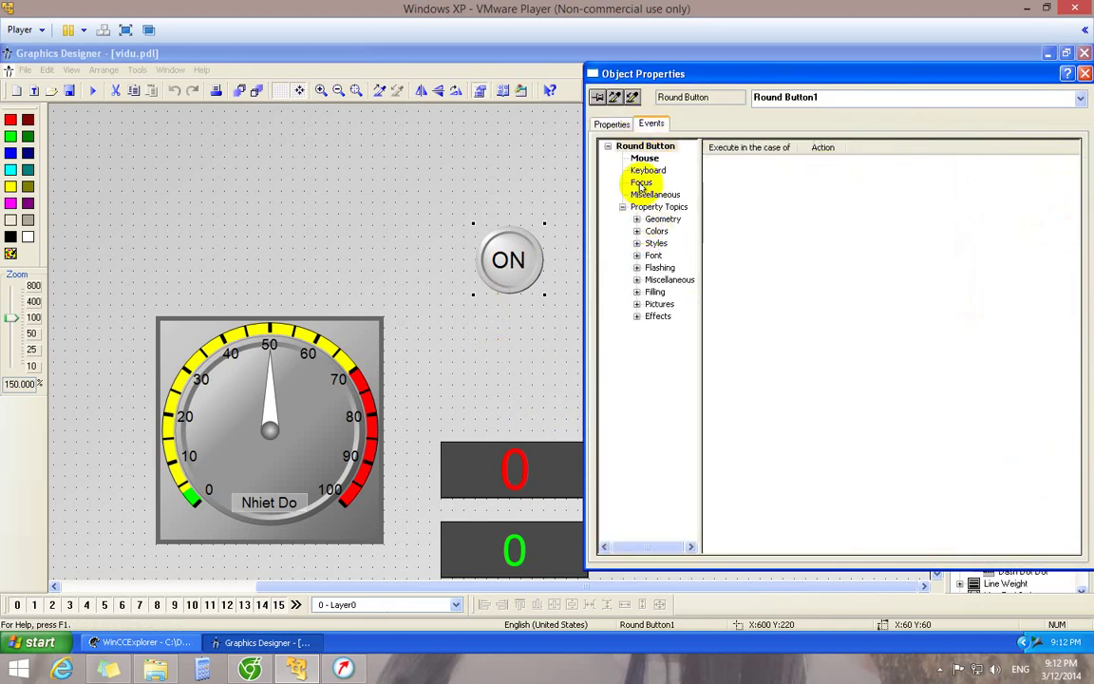
pyautogui.click(643, 159)
pyautogui.rightClick(806, 173)
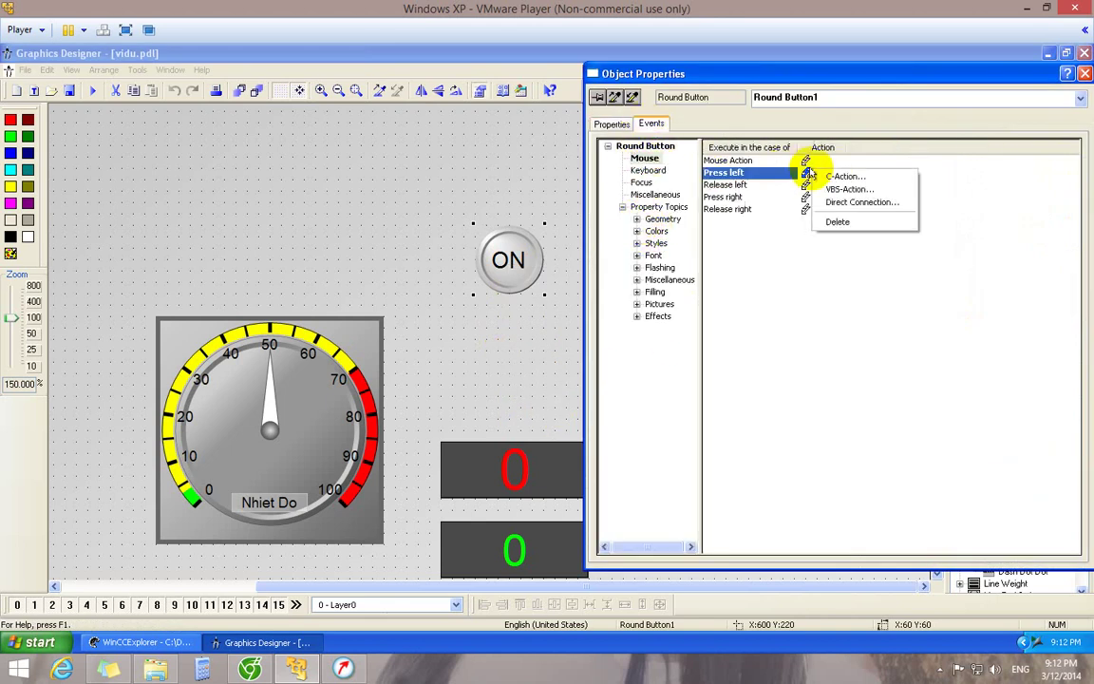
pyautogui.click(826, 176)
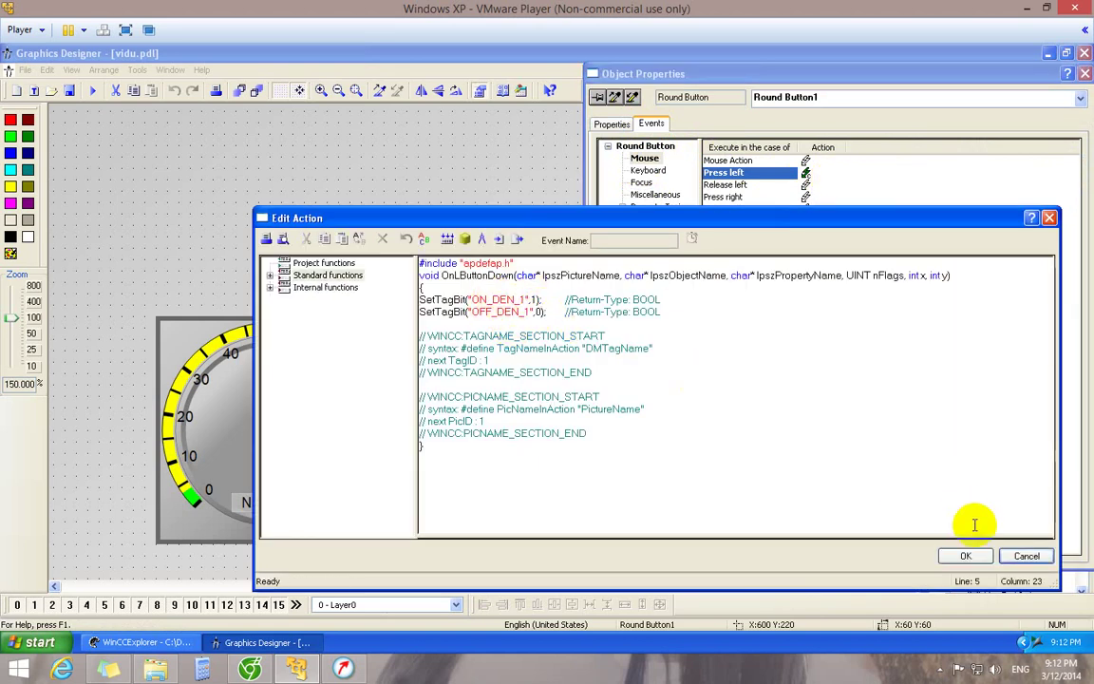
pyautogui.click(1026, 556)
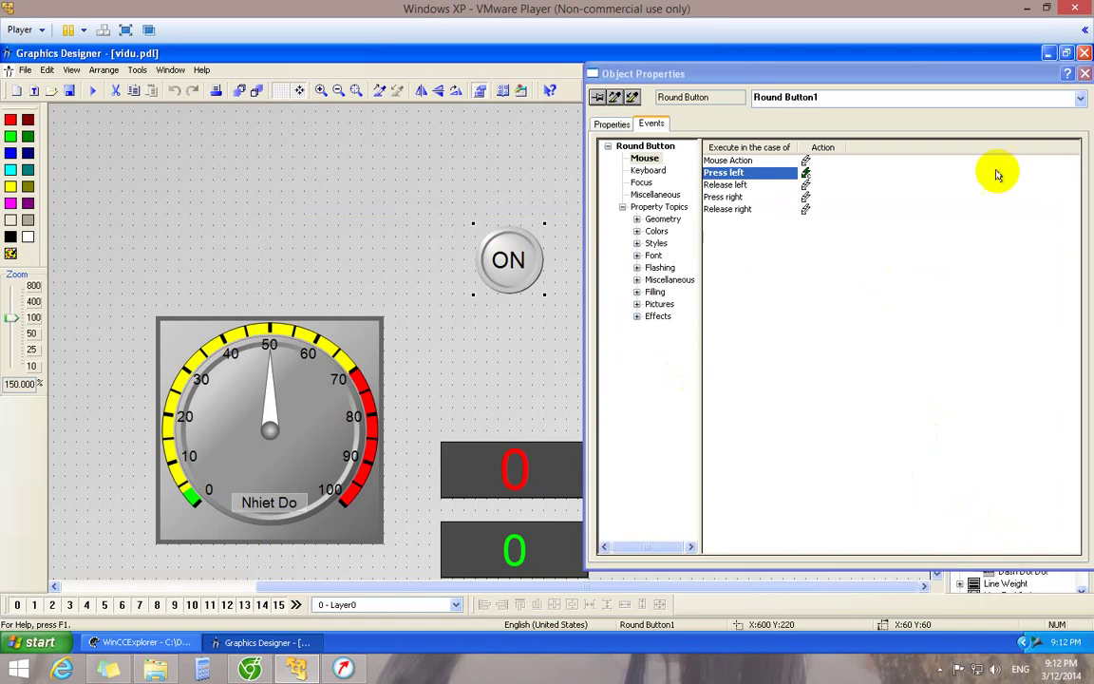
pyautogui.click(1084, 73)
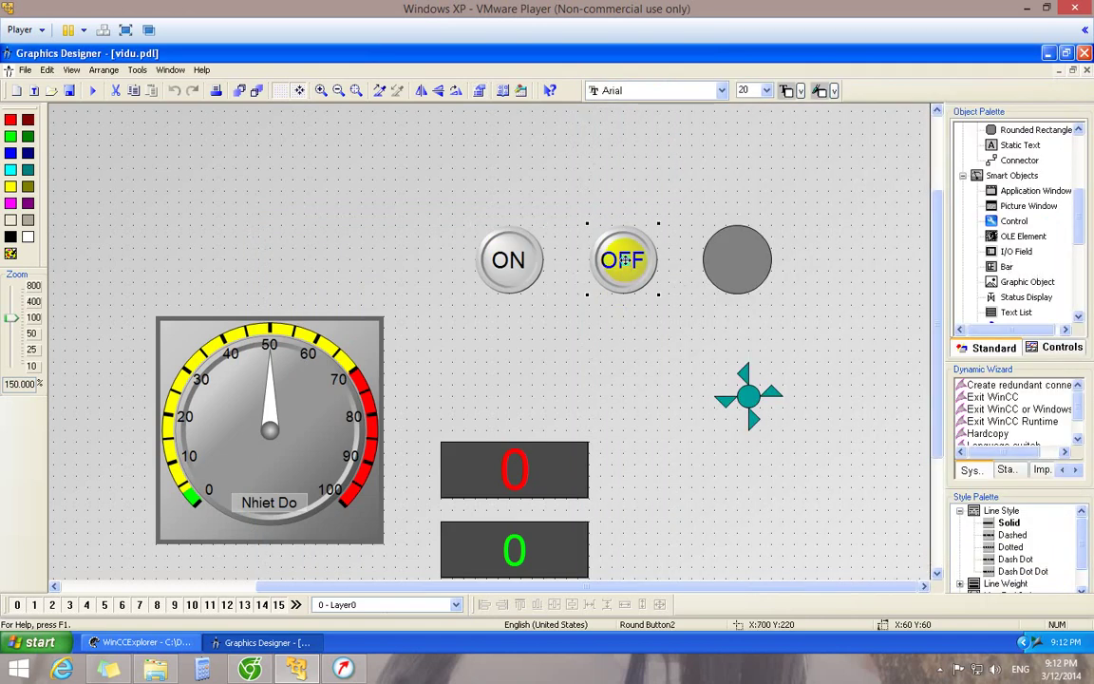
# - Examine the C-Action behind the OFF button's Press left mouse event, leaving it unchanged
pyautogui.rightClick(624, 265)
pyautogui.click(673, 407)
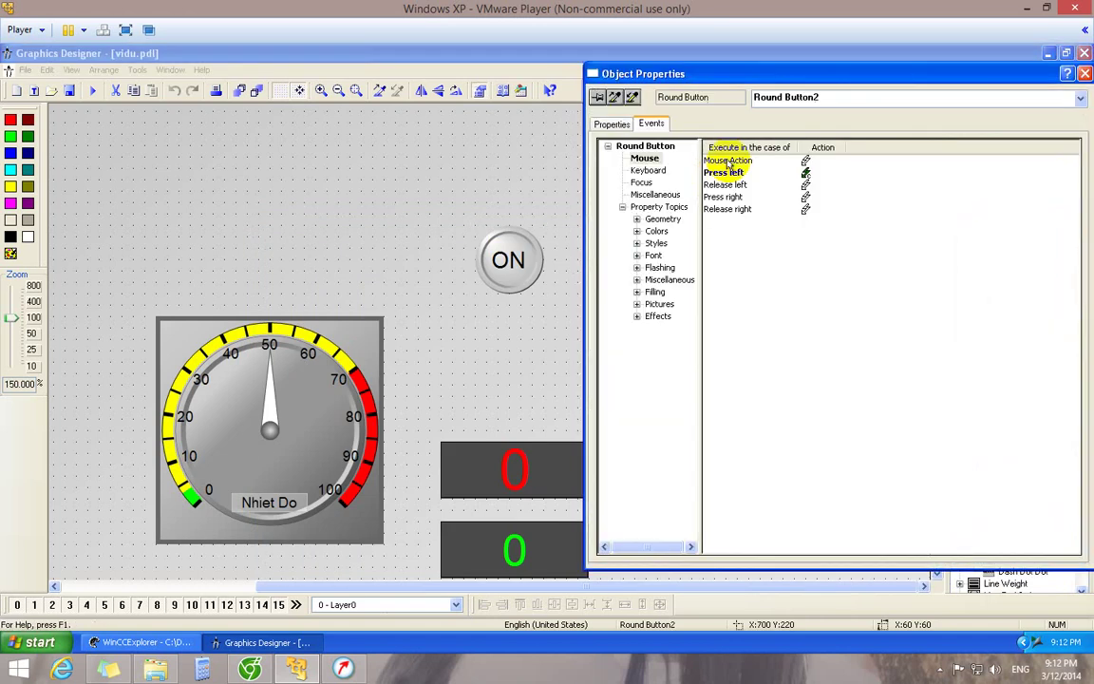
pyautogui.rightClick(805, 172)
pyautogui.click(832, 178)
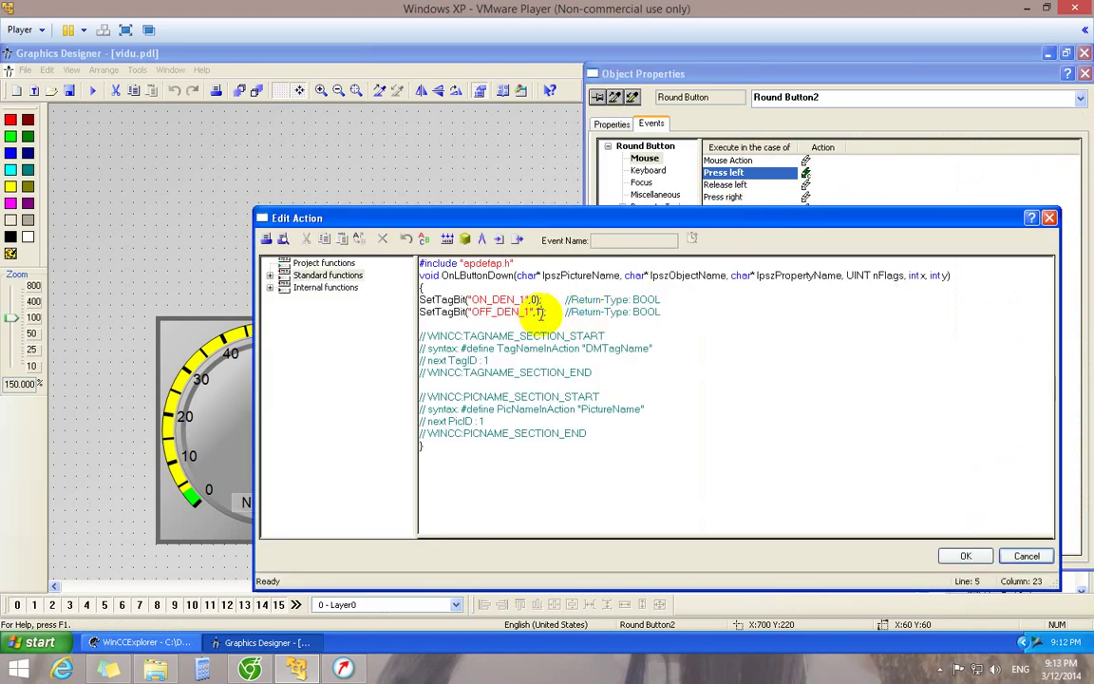
pyautogui.click(538, 300)
pyautogui.click(1049, 218)
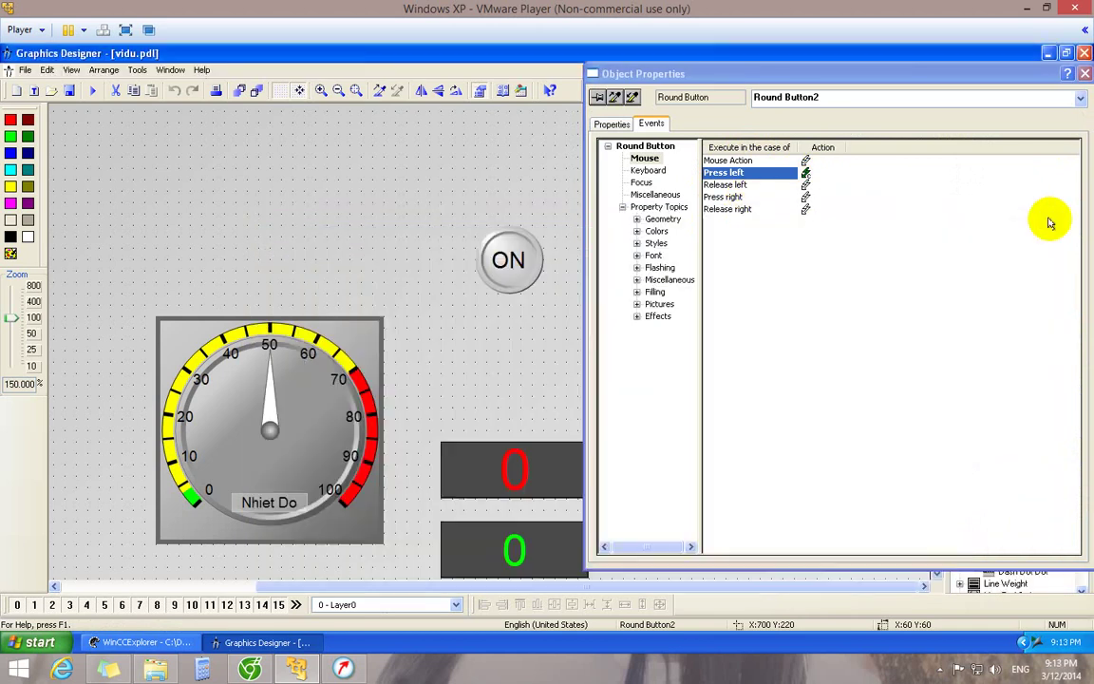
pyautogui.click(1086, 76)
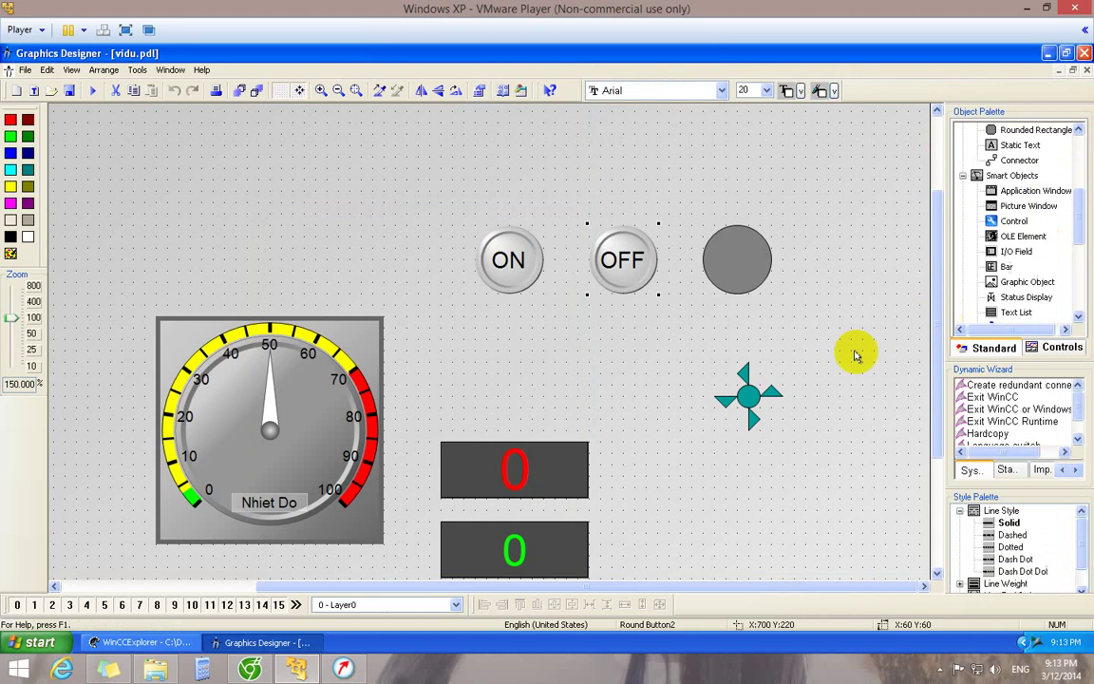
# - Draw a rectangular button about 110 by 50 below the ON button and label it AUTO
pyautogui.moveTo(1079, 215); pyautogui.dragTo(1082, 280)
pyautogui.click(1002, 252)
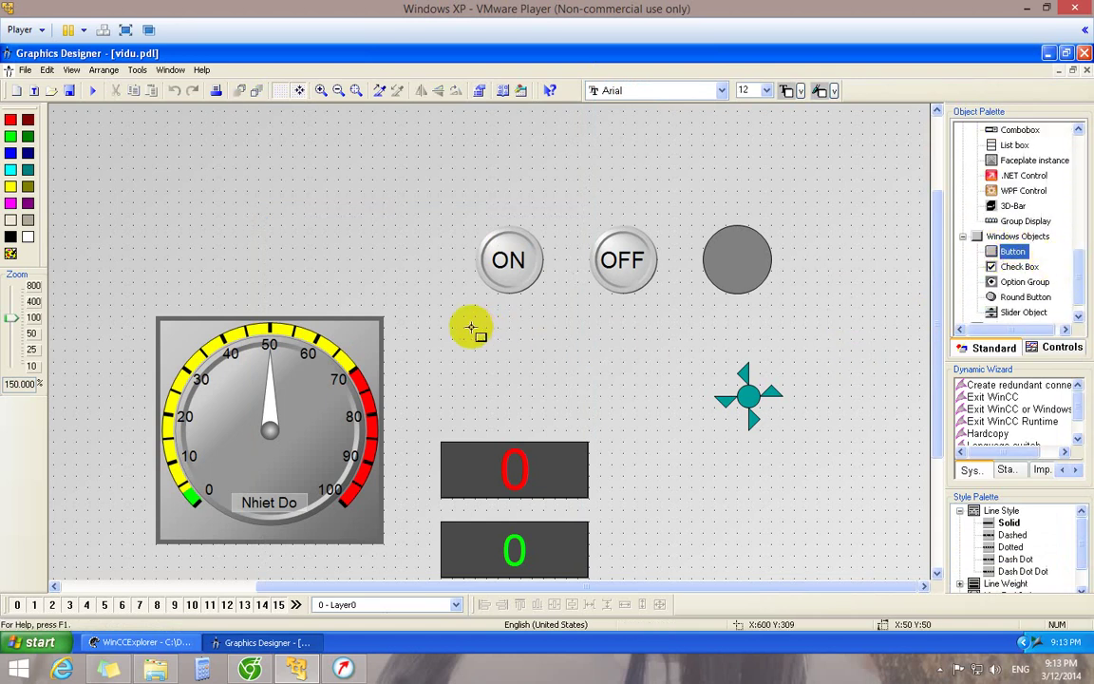
pyautogui.moveTo(428, 326)
pyautogui.mouseDown()
pyautogui.moveTo(501, 381)
pyautogui.moveTo(559, 384)
pyautogui.mouseUp()
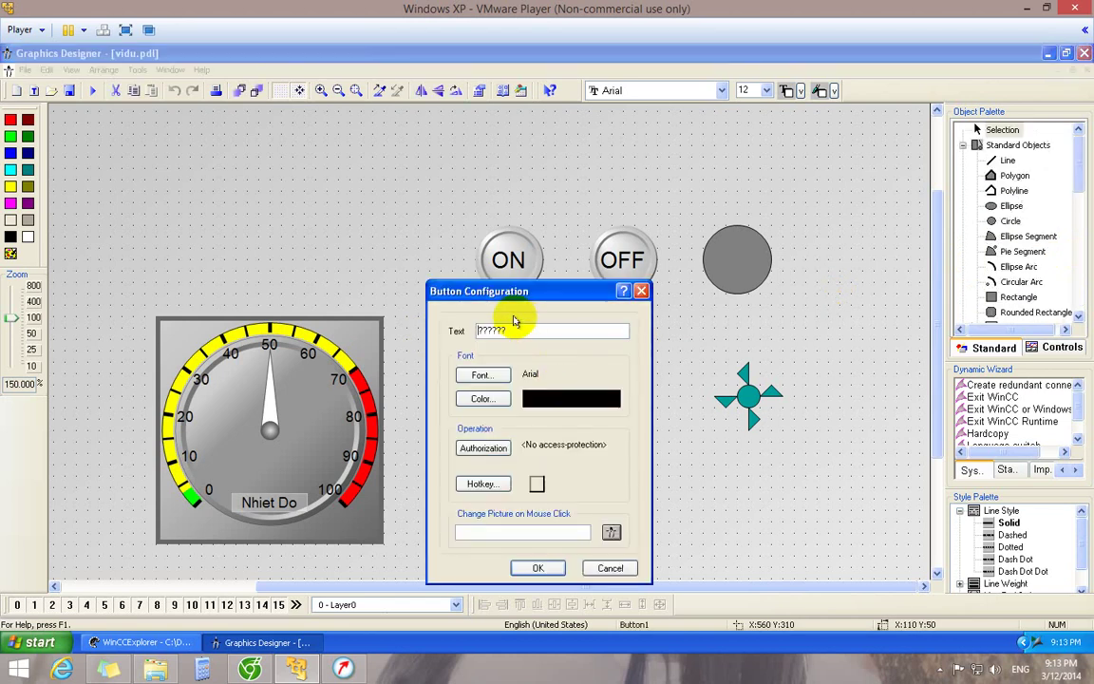
pyautogui.moveTo(532, 330); pyautogui.dragTo(456, 334)
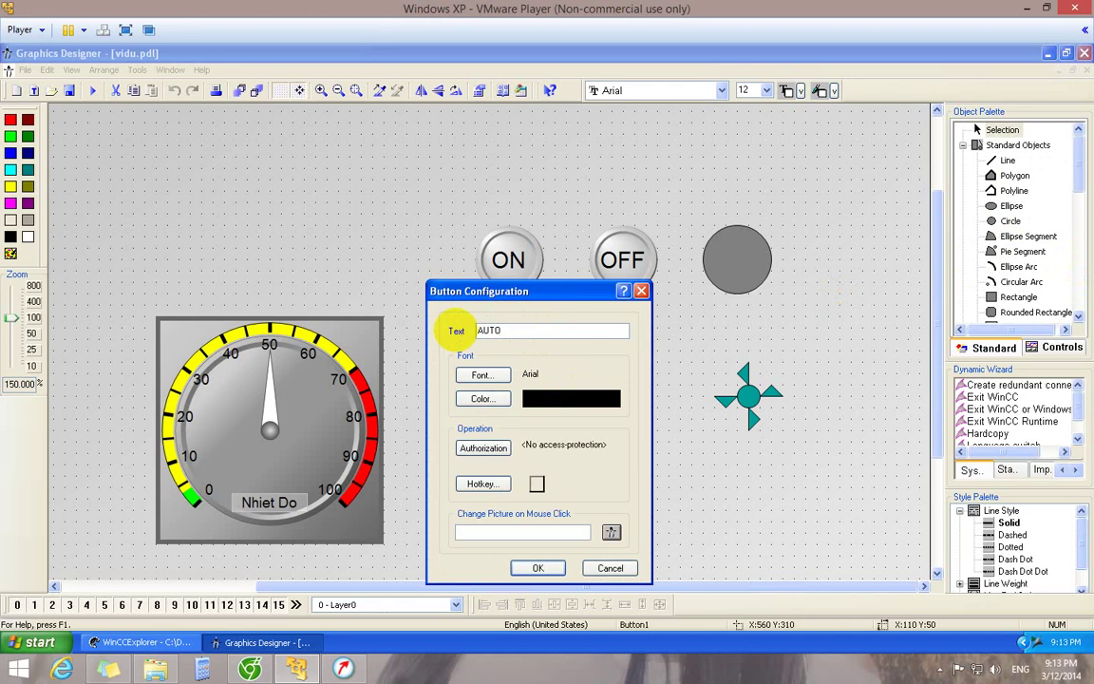
pyautogui.click(525, 564)
# - Place a copy of the AUTO button beside it, below the OFF button, and set the copy's text to MANUAL
pyautogui.moveTo(491, 349); pyautogui.dragTo(645, 348)
pyautogui.rightClick(643, 354)
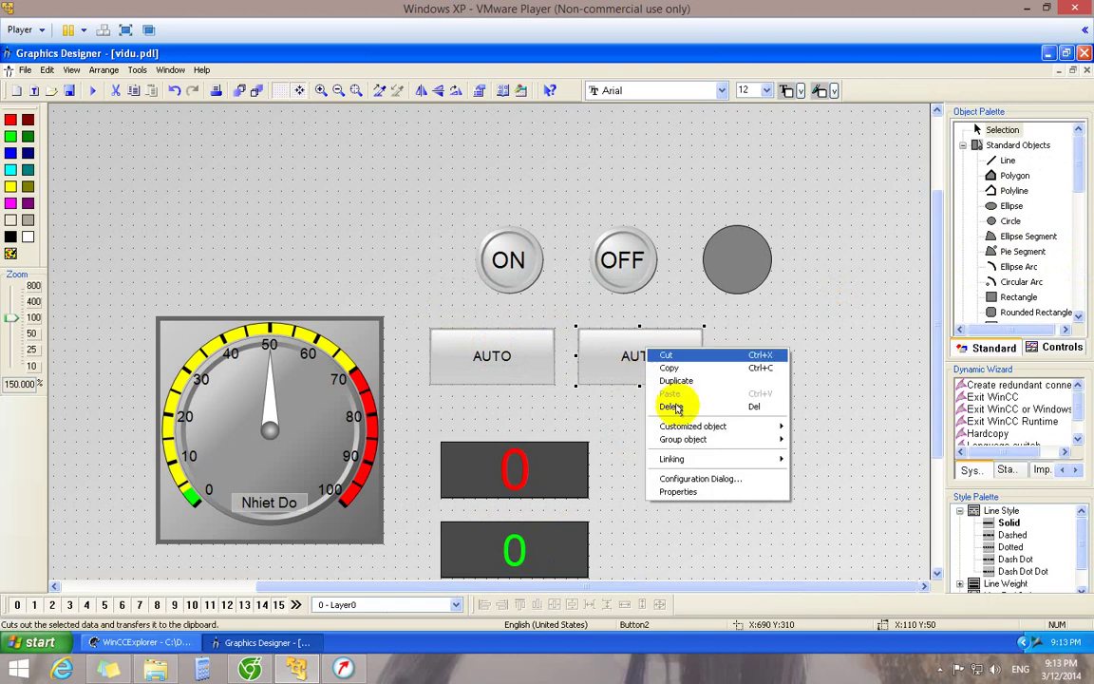
pyautogui.click(687, 493)
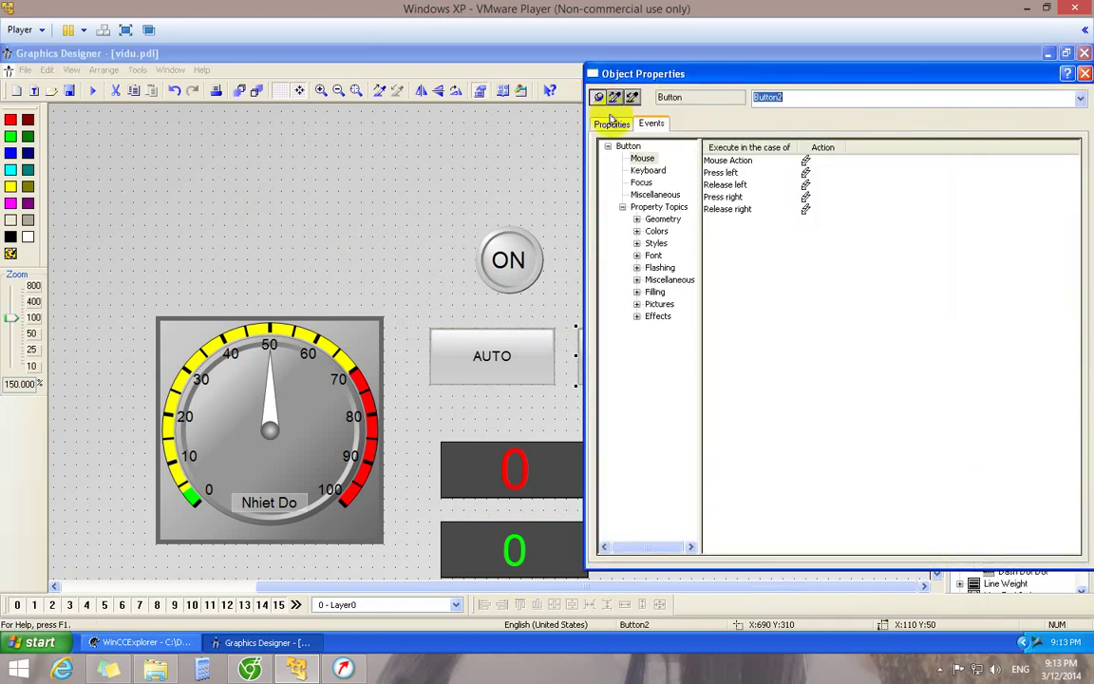
pyautogui.click(642, 171)
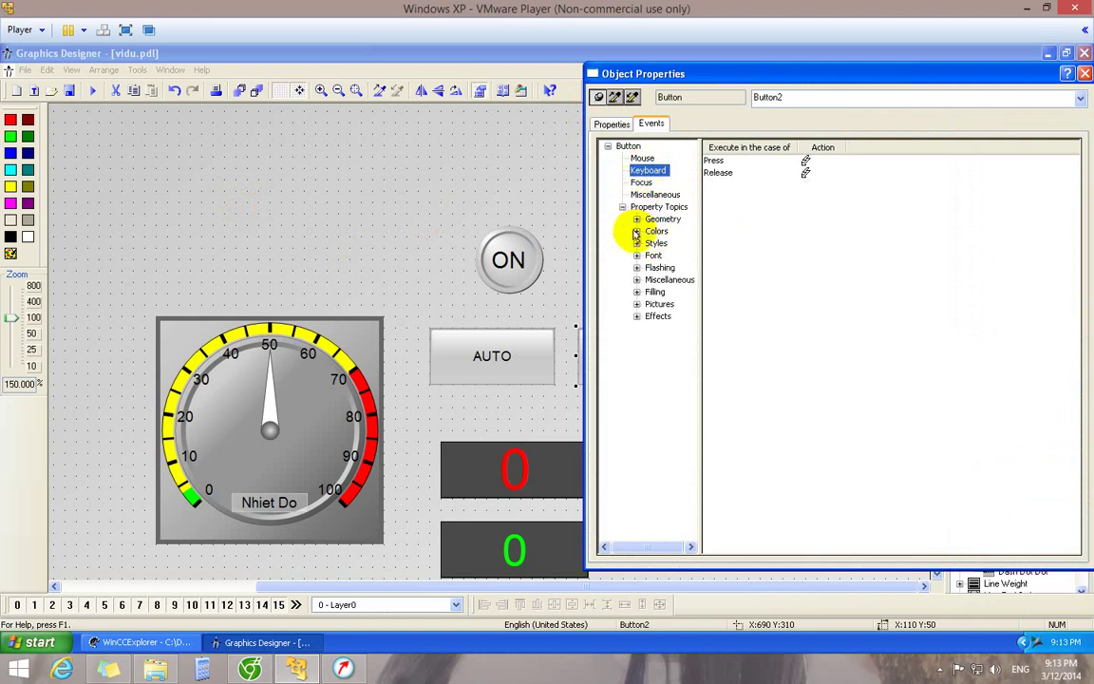
pyautogui.click(612, 123)
pyautogui.click(639, 194)
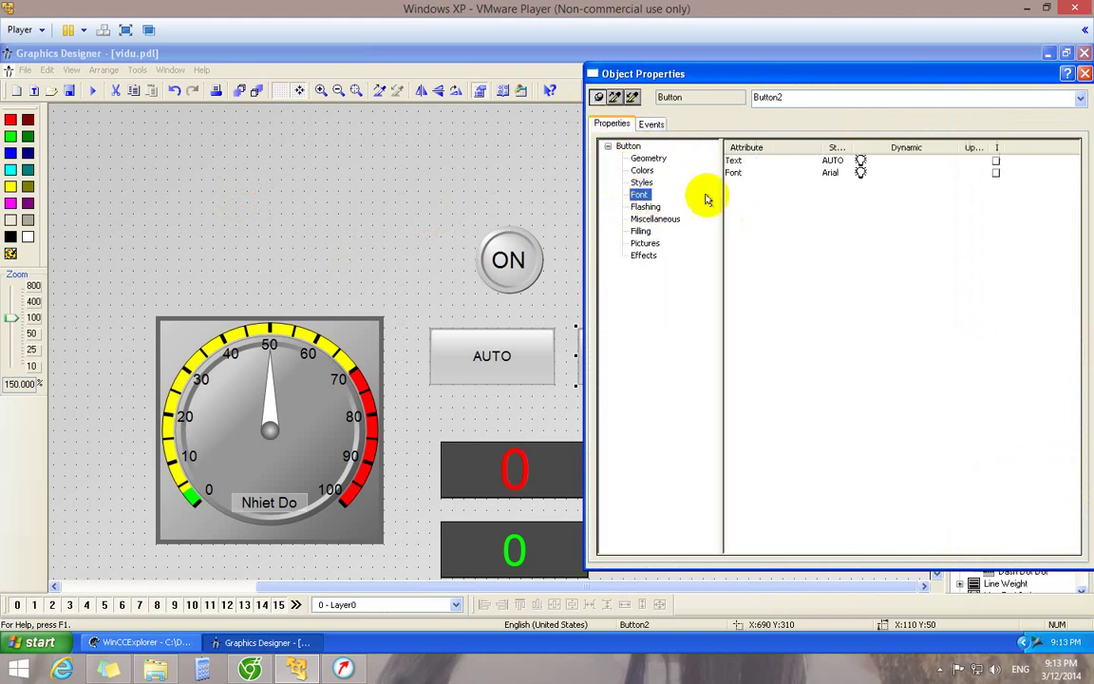
pyautogui.doubleClick(835, 160)
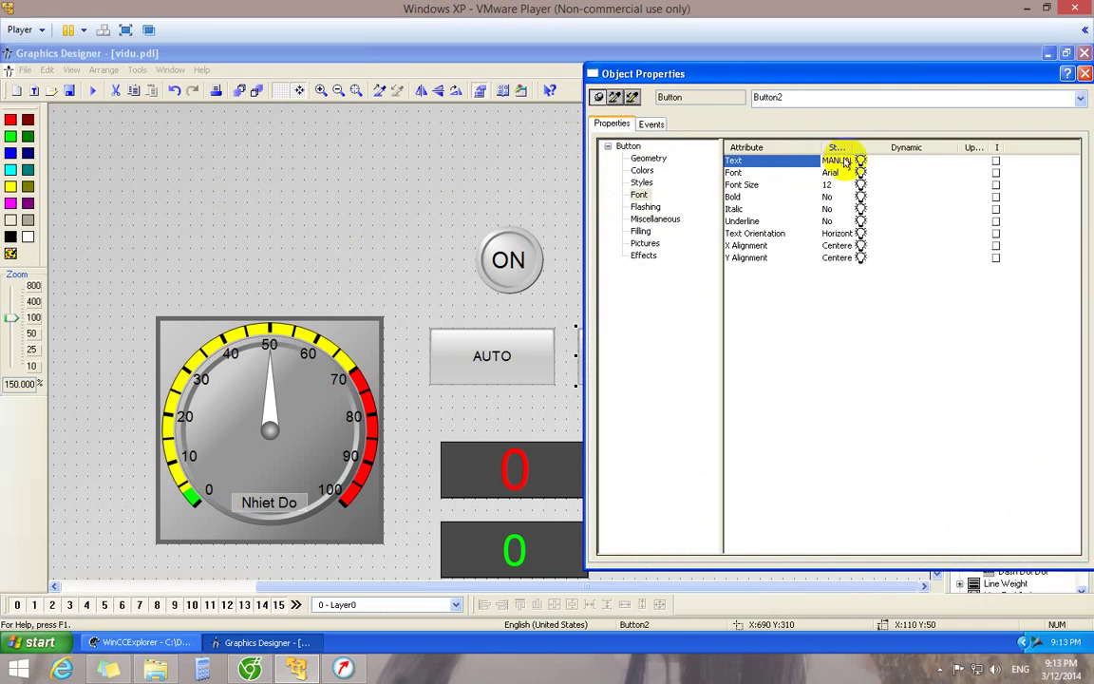
# - Open a C-Action for the MANUAL button's Press left mouse event and add an empty line at the start of its body
pyautogui.click(652, 124)
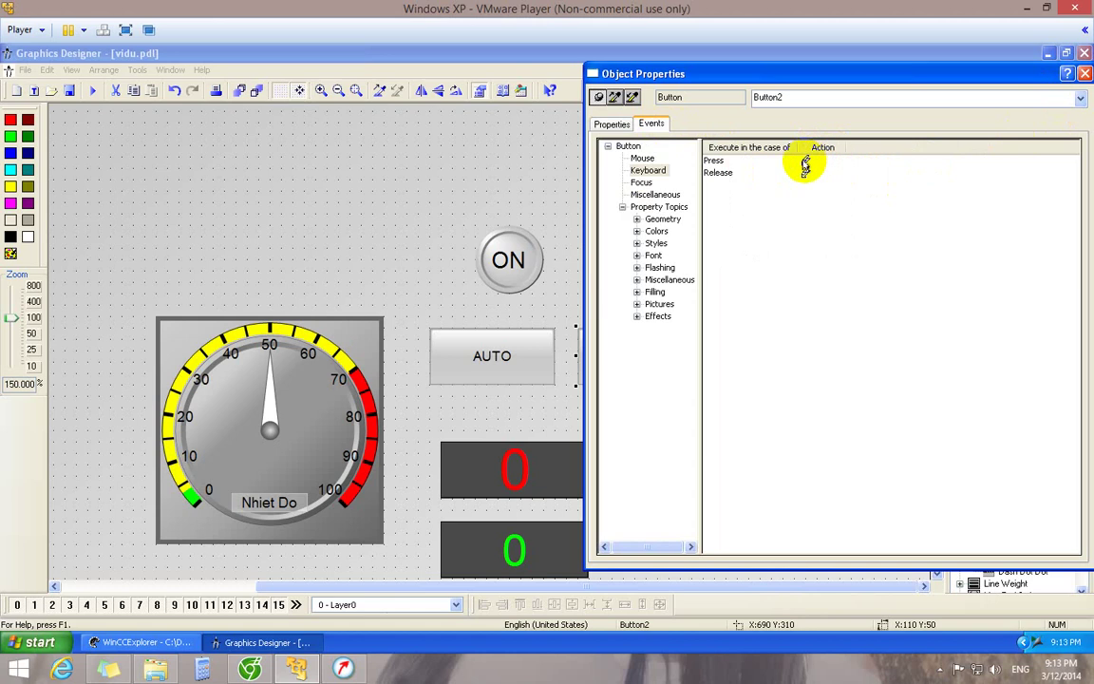
pyautogui.click(643, 160)
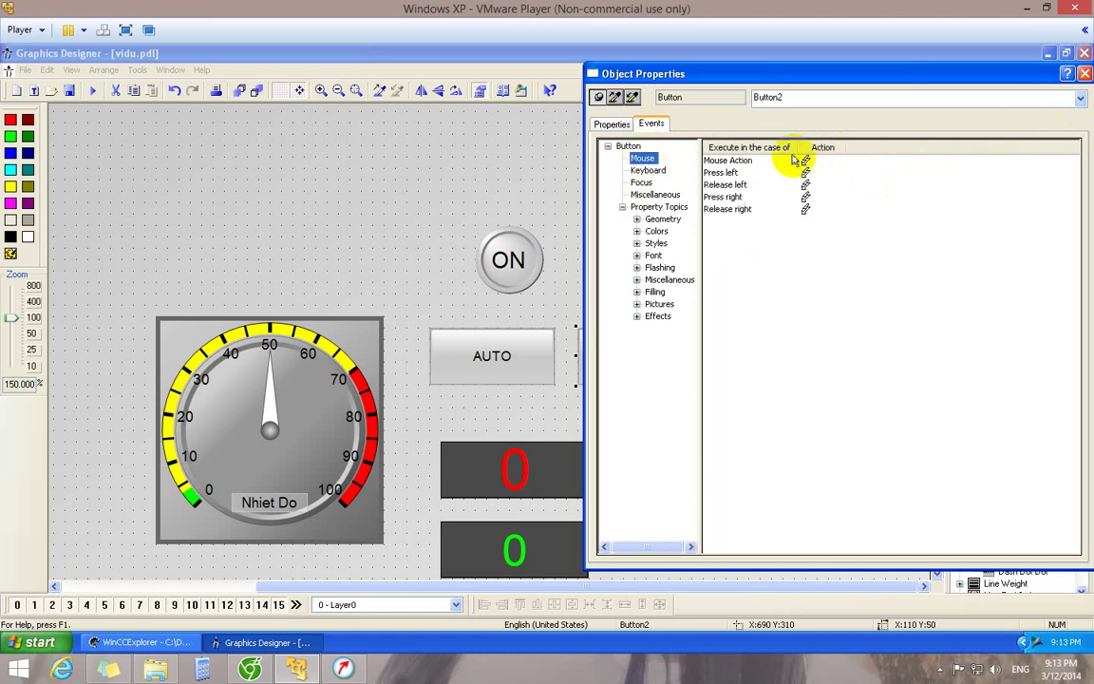
pyautogui.rightClick(805, 174)
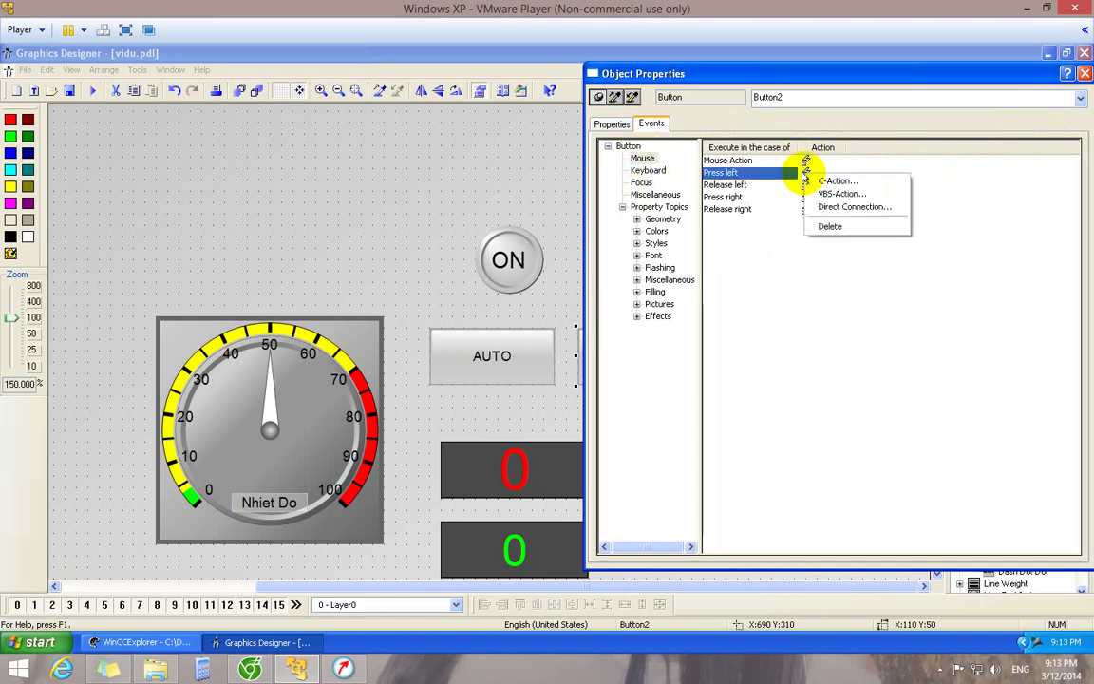
pyautogui.click(815, 181)
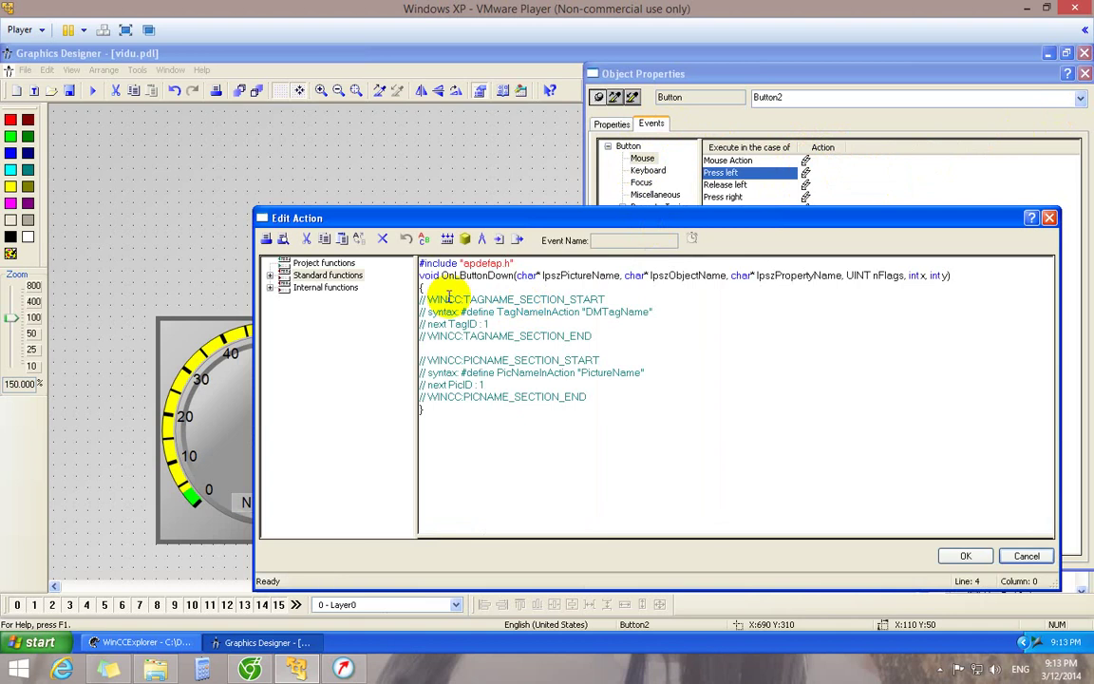
pyautogui.press('Return')
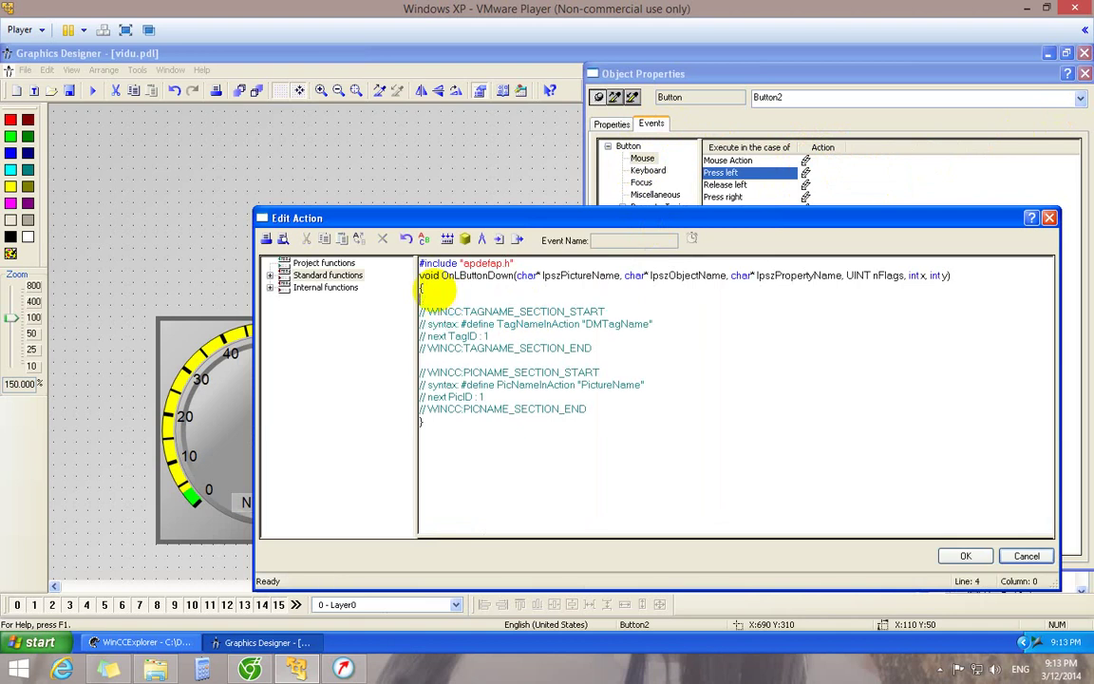
# - Choose the internal function SetTagBit for the action and assign the tag BIT_MANUAL as its Tag_Name parameter
pyautogui.click(270, 290)
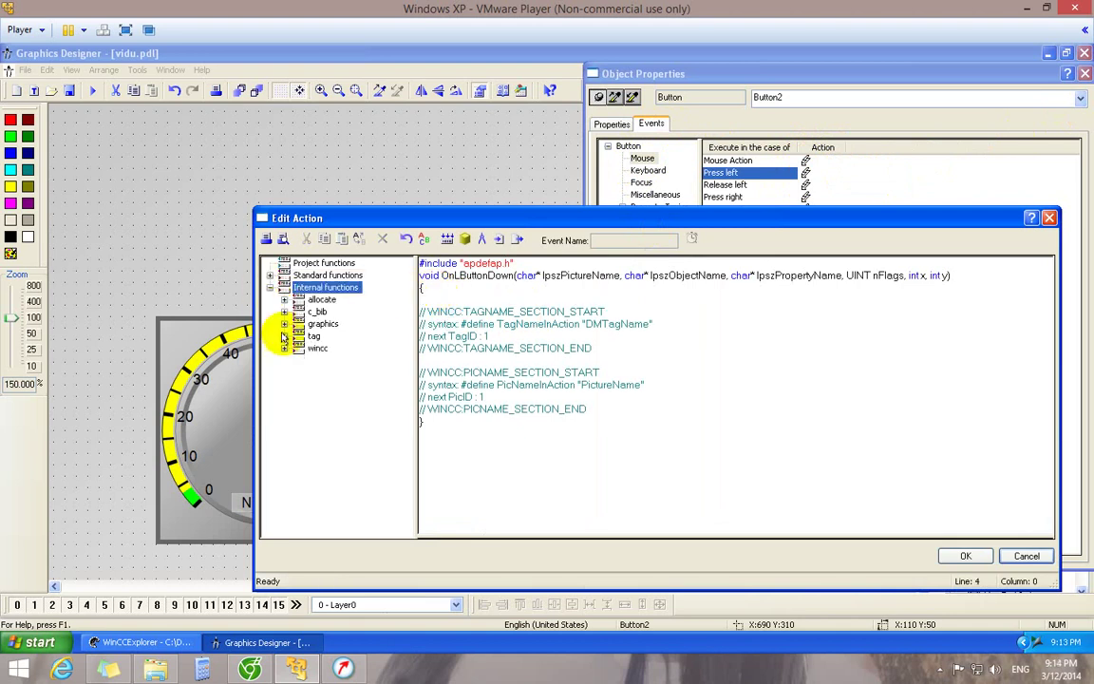
pyautogui.doubleClick(314, 337)
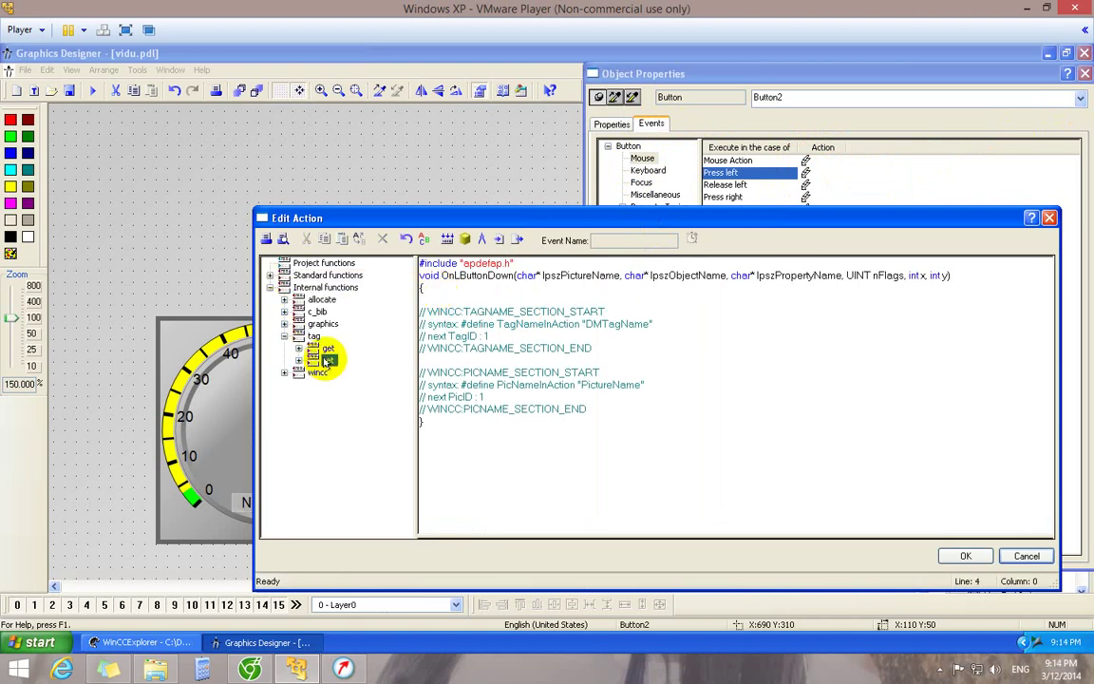
pyautogui.doubleClick(328, 361)
pyautogui.doubleClick(354, 397)
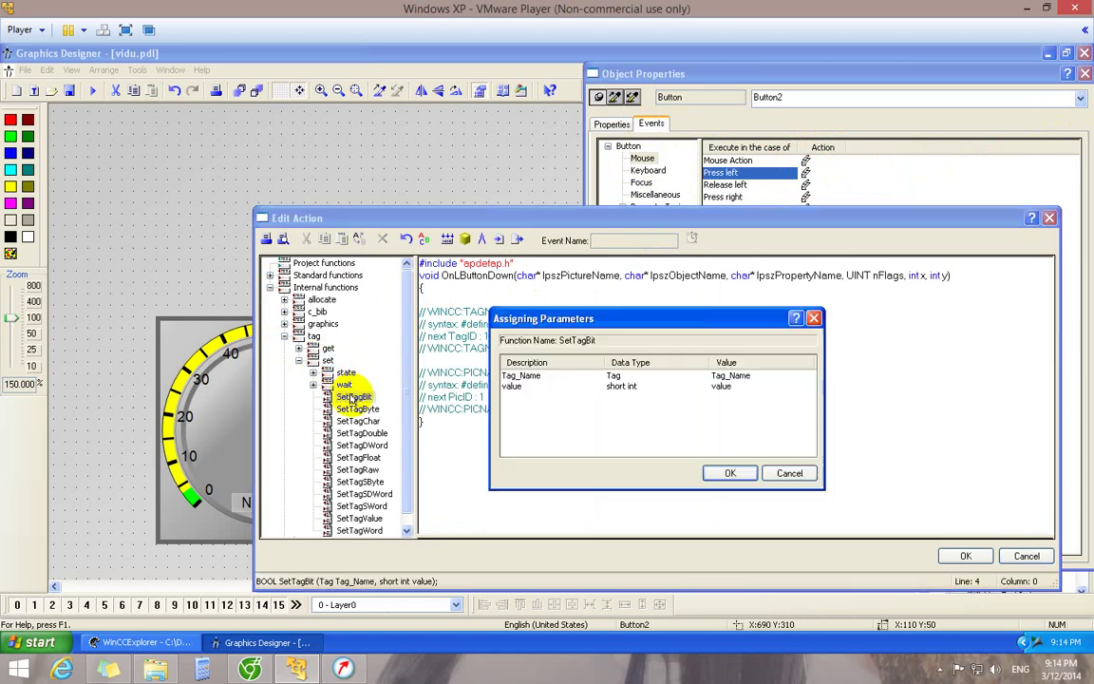
pyautogui.click(745, 376)
pyautogui.click(809, 376)
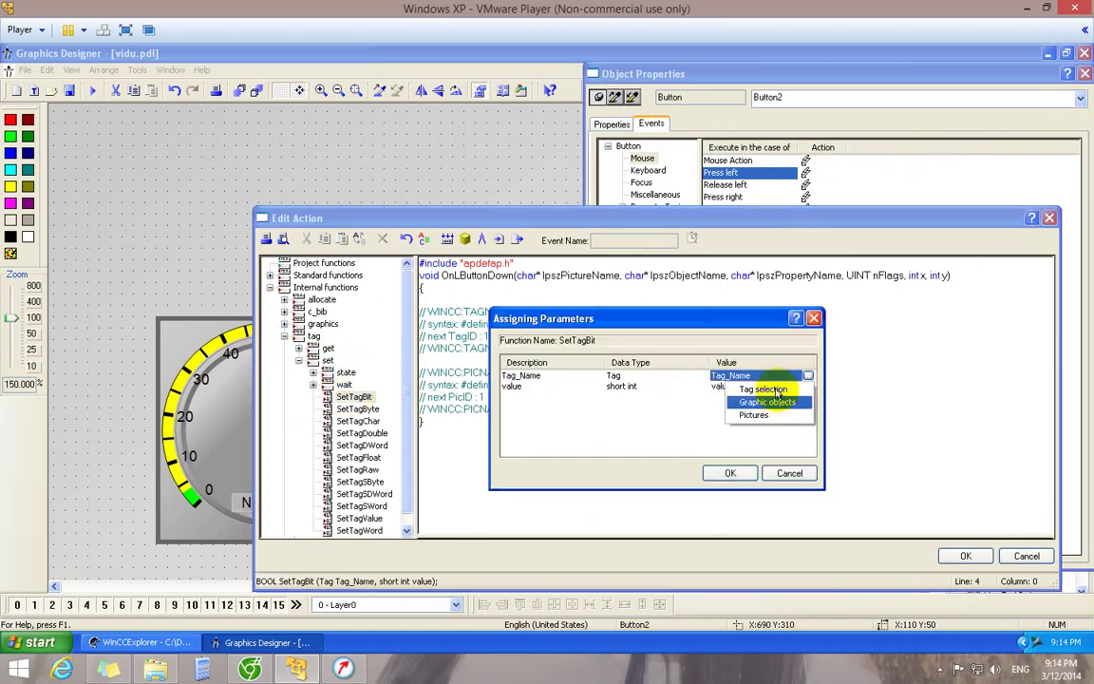
pyautogui.click(773, 401)
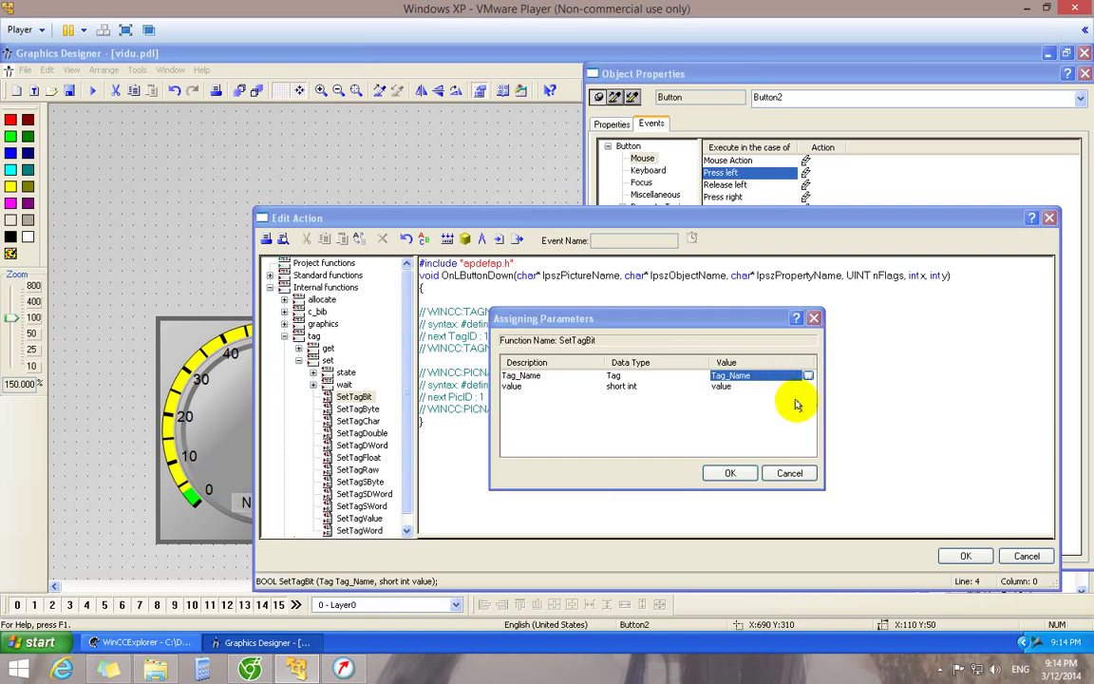
pyautogui.click(873, 344)
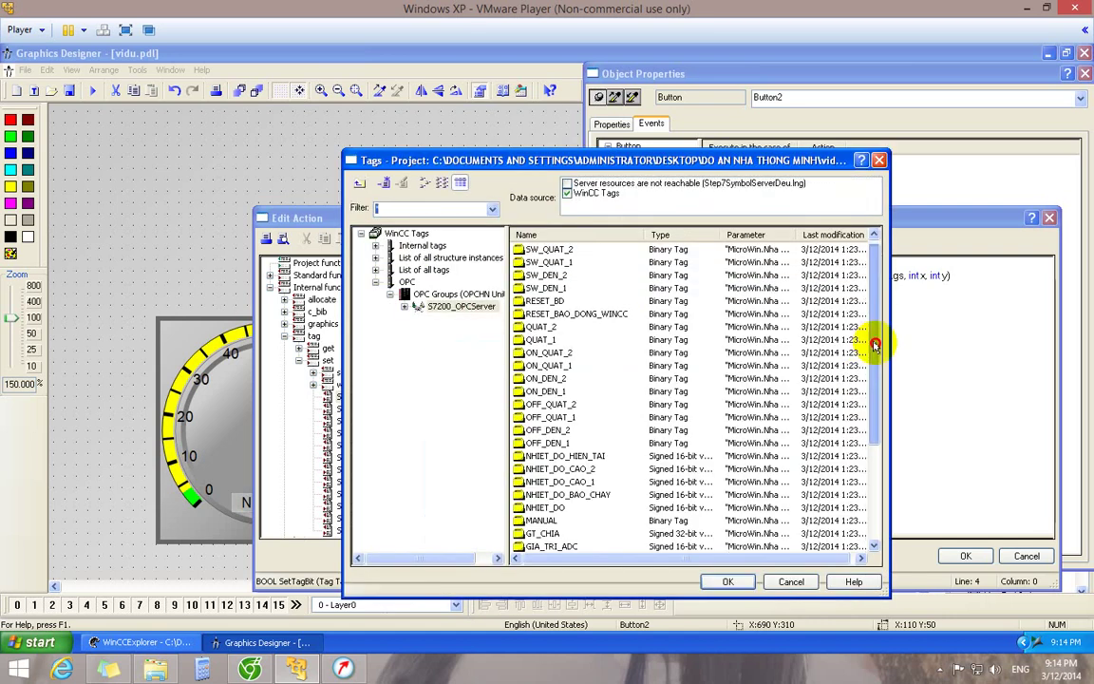
pyautogui.moveTo(875, 345); pyautogui.dragTo(883, 446)
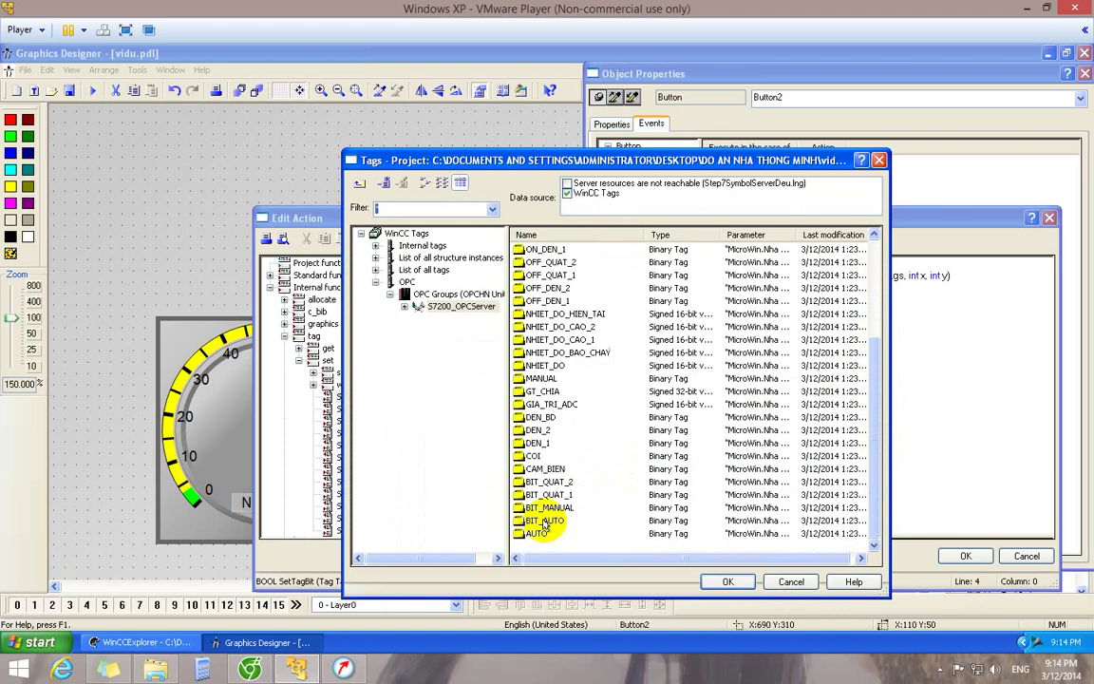
pyautogui.moveTo(540, 159); pyautogui.dragTo(598, 92)
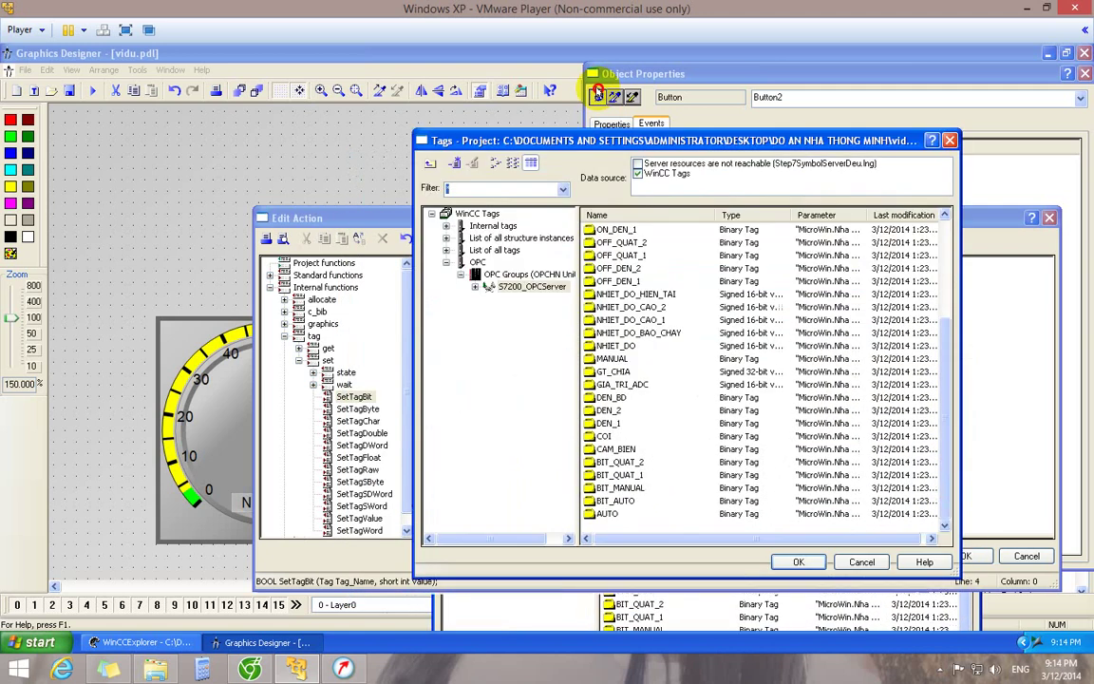
pyautogui.click(604, 440)
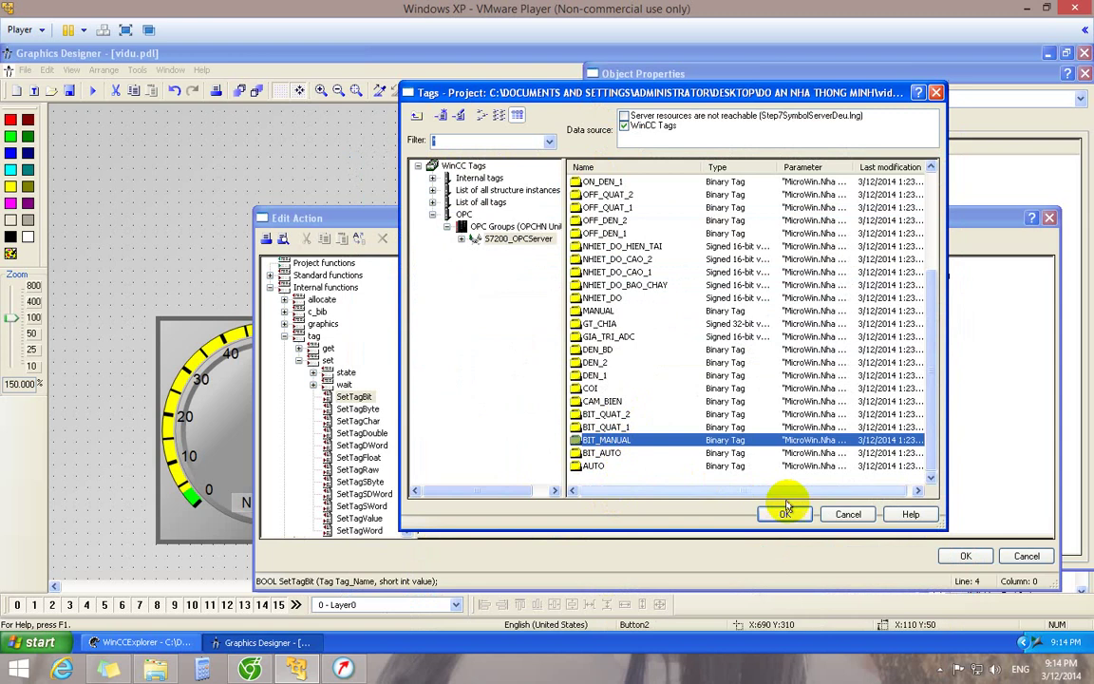
pyautogui.click(786, 513)
# - Set the SetTagBit value parameter to 1, insert the function call and accept the MANUAL button's action
pyautogui.click(747, 386)
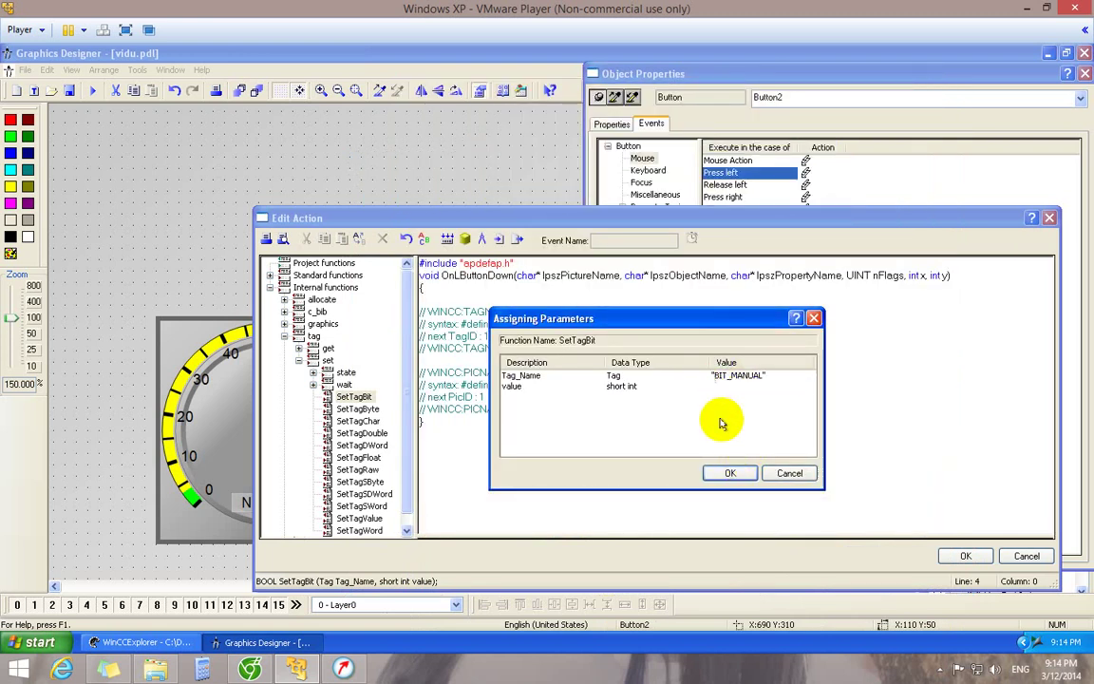
pyautogui.write('1')
pyautogui.click(730, 473)
pyautogui.click(962, 556)
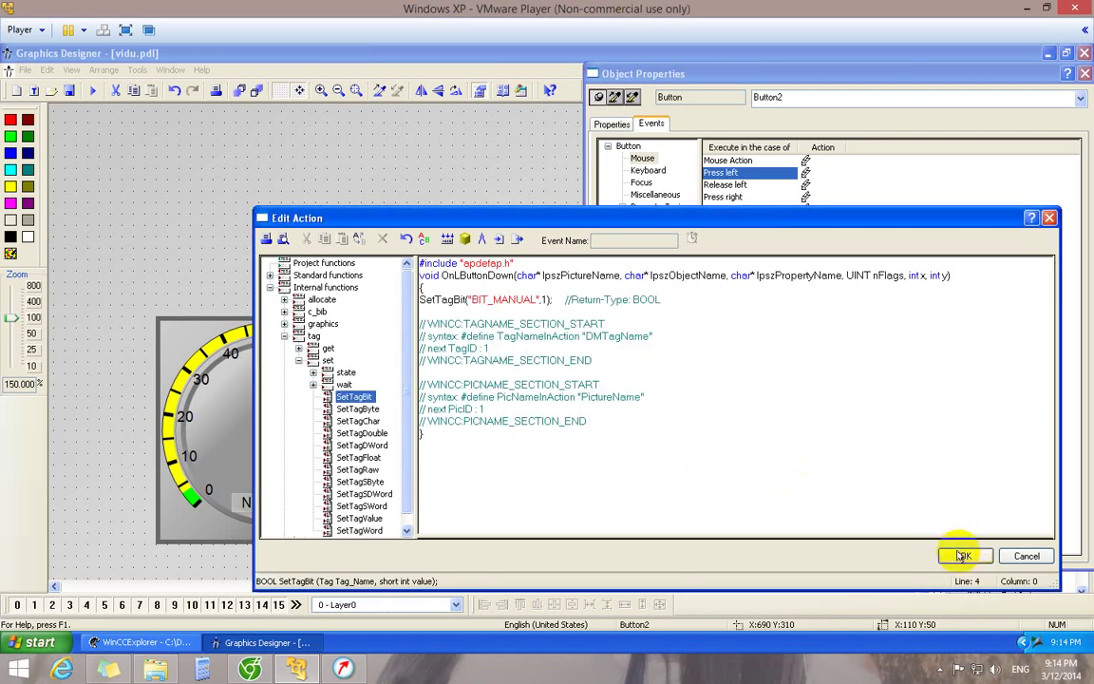
# - Recompile the MANUAL button's action, then reopen its Press left C-Action with the cursor below the BIT_MANUAL call
pyautogui.click(593, 429)
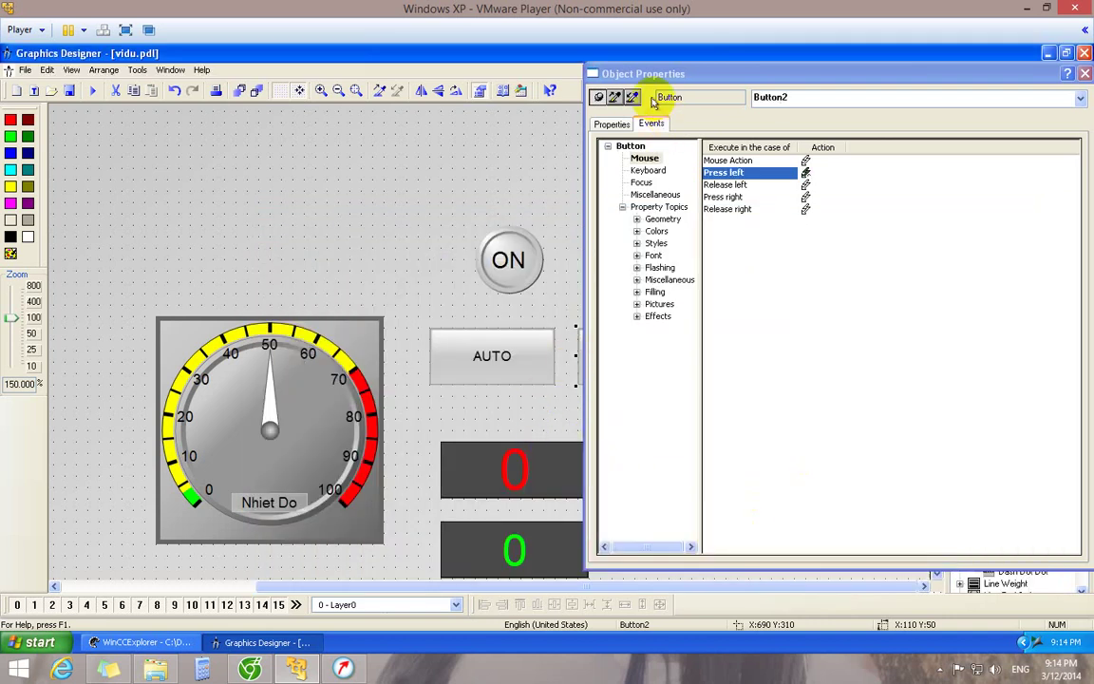
pyautogui.moveTo(676, 66); pyautogui.dragTo(733, 69)
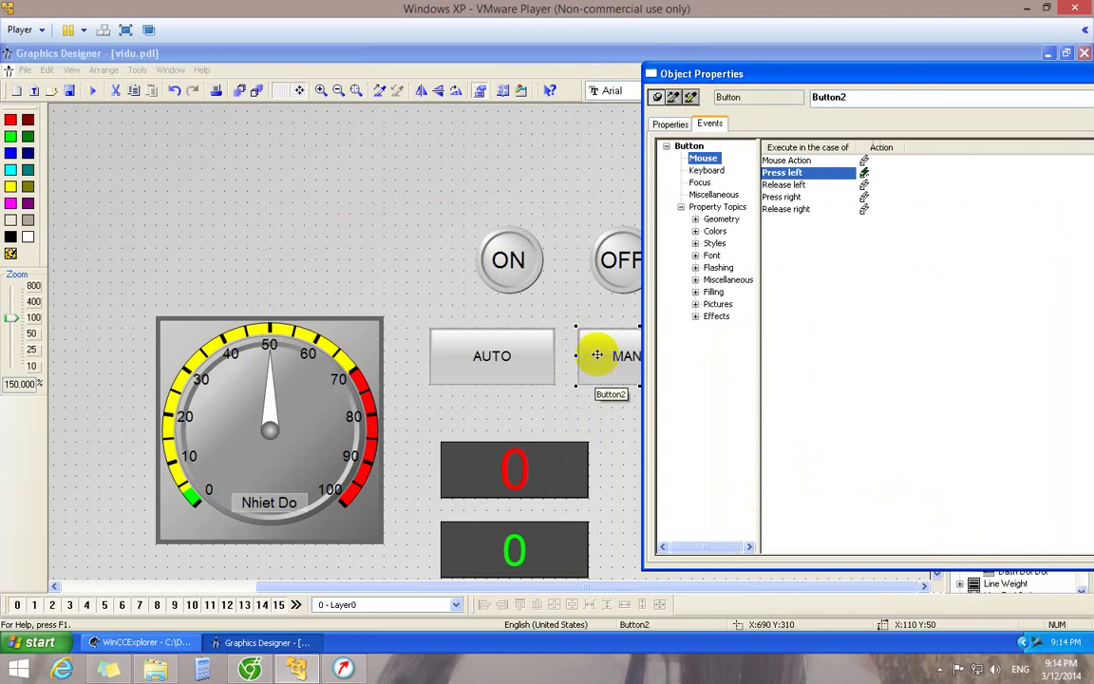
pyautogui.rightClick(864, 173)
pyautogui.click(874, 183)
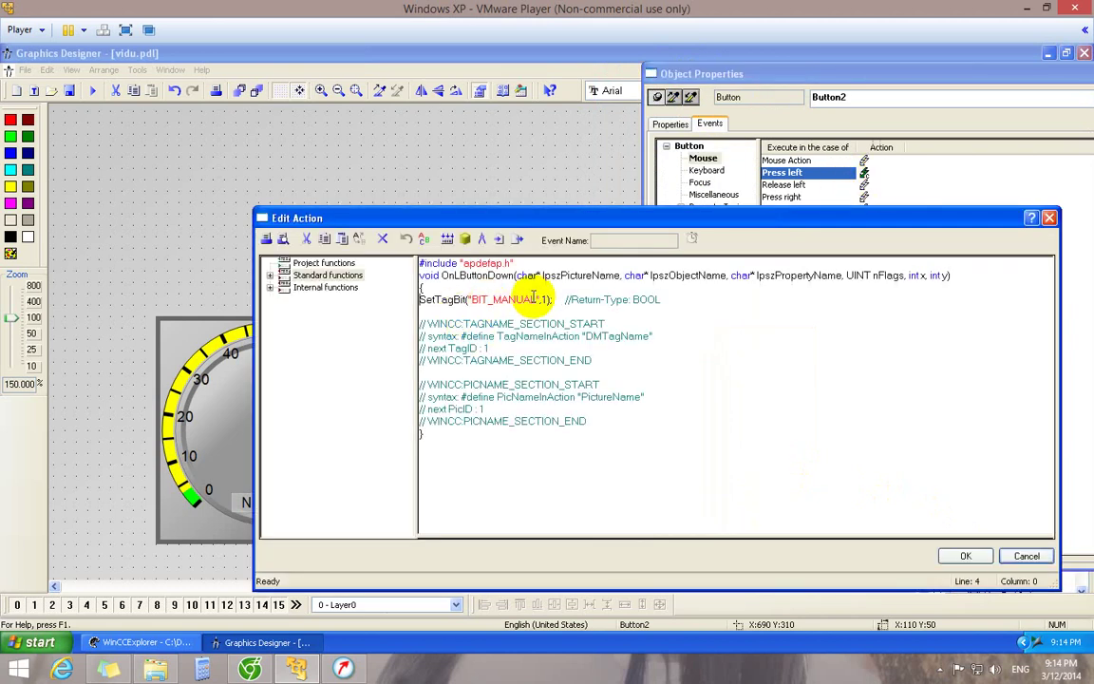
pyautogui.click(545, 299)
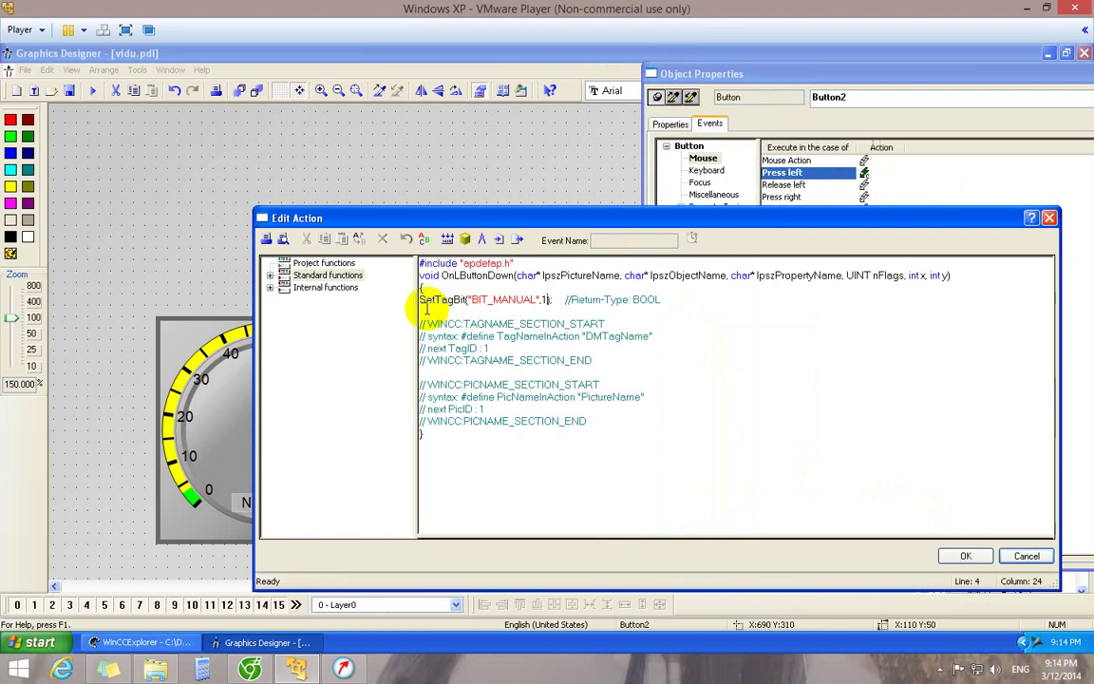
# - Choose the internal function SetTagBit for a second call and assign the tag BIT_AUTO as its Tag_Name parameter
pyautogui.click(270, 287)
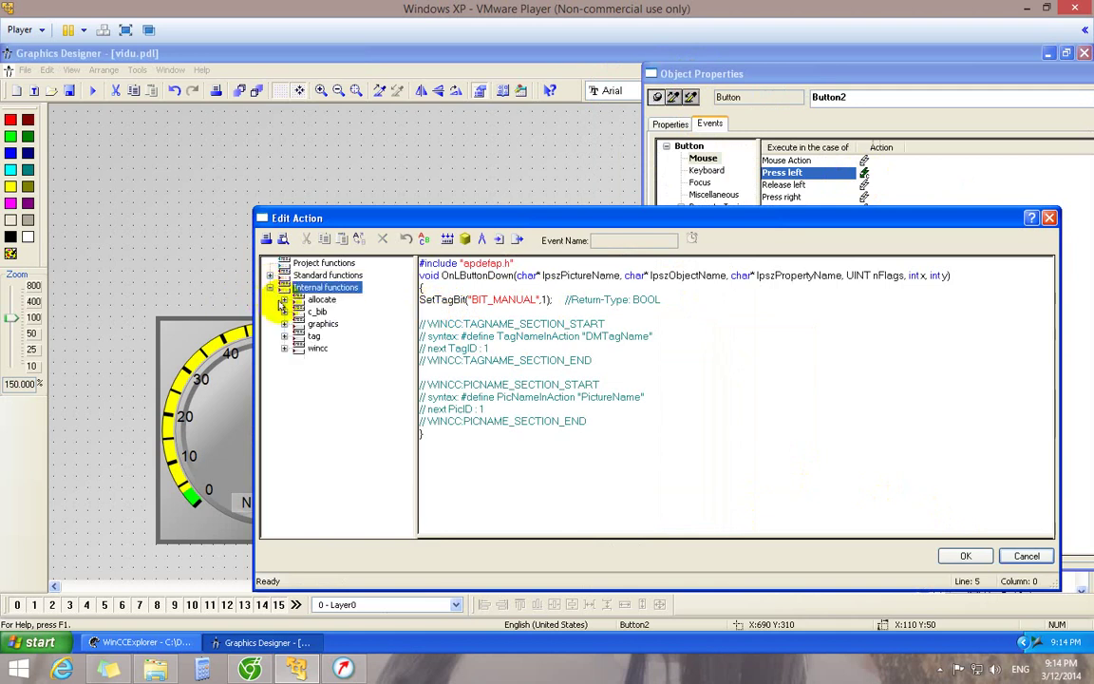
pyautogui.click(284, 337)
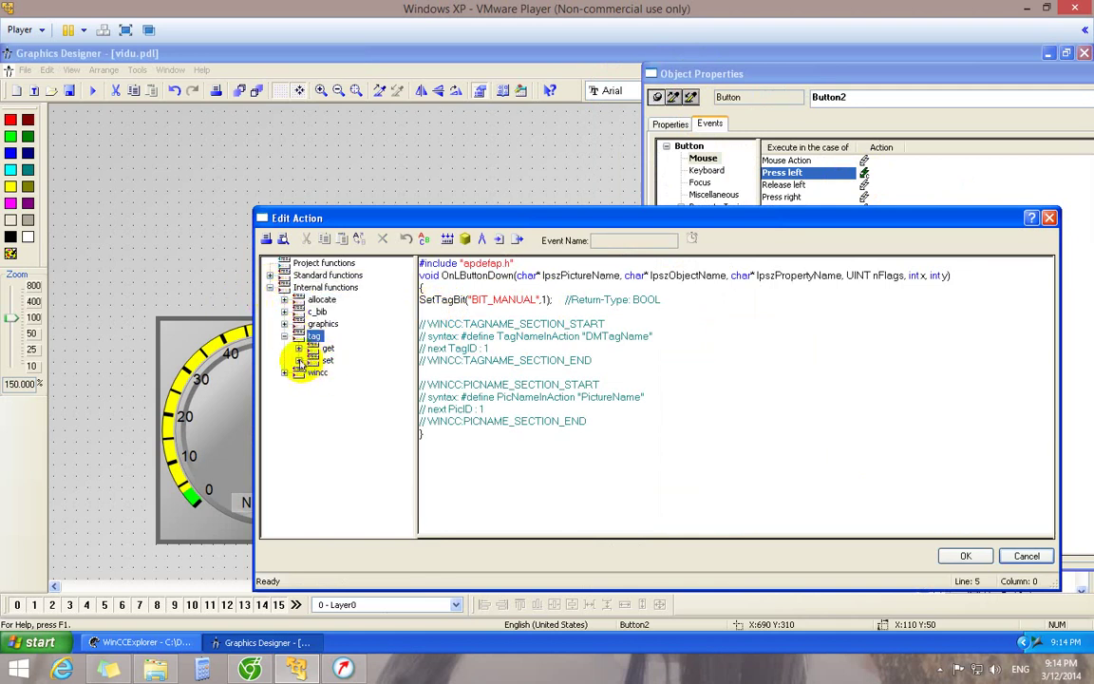
pyautogui.doubleClick(318, 362)
pyautogui.doubleClick(354, 397)
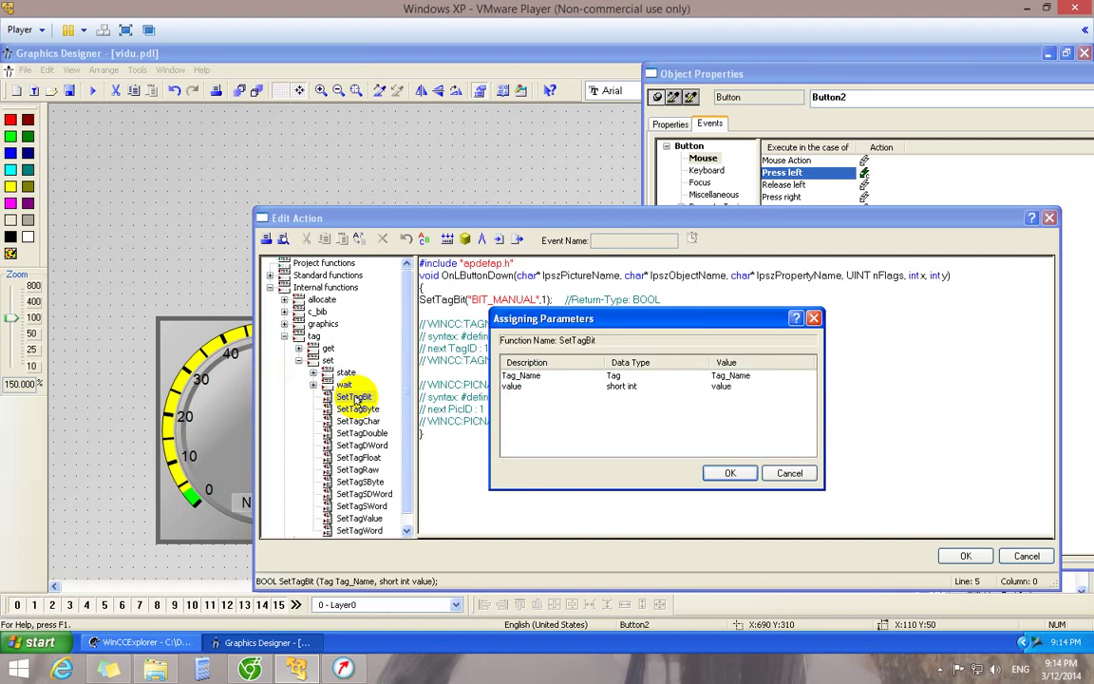
pyautogui.click(758, 375)
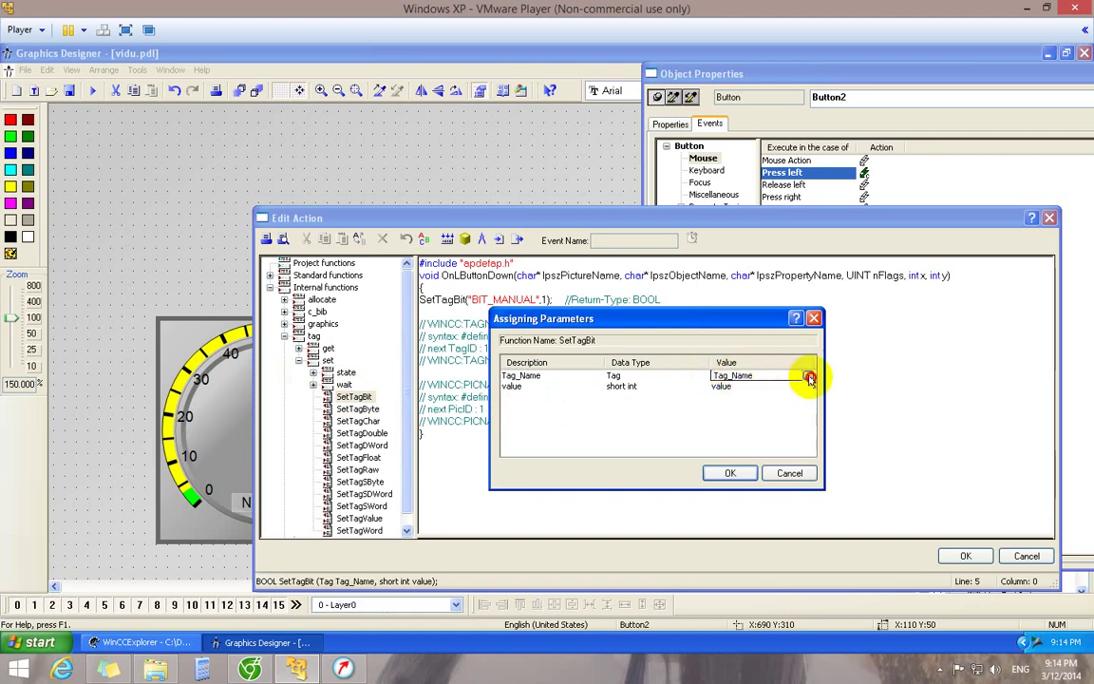
pyautogui.click(808, 375)
pyautogui.click(790, 391)
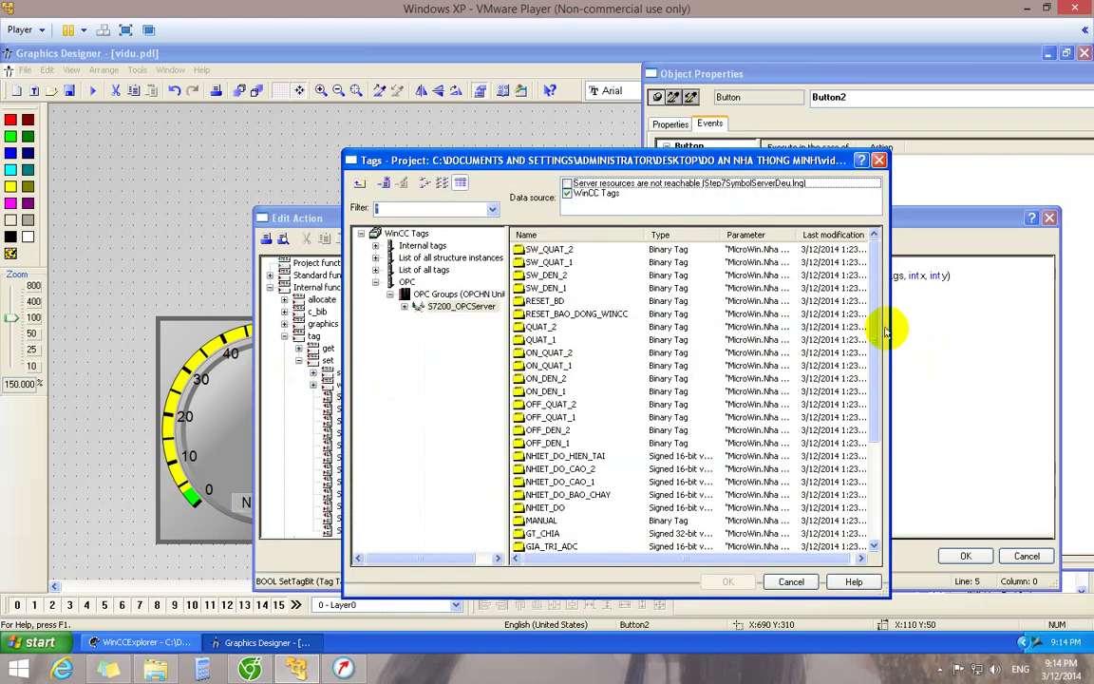
pyautogui.moveTo(875, 361); pyautogui.dragTo(884, 435)
pyautogui.click(549, 405)
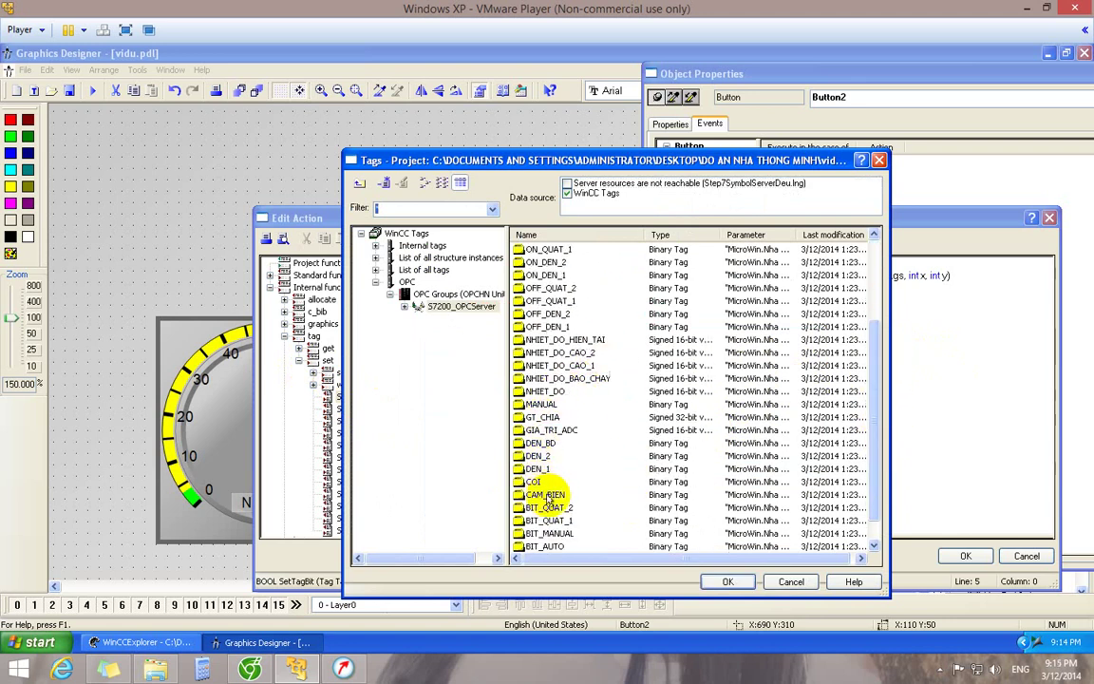
pyautogui.doubleClick(551, 546)
# - Set the second call's value parameter to 0, insert the call and accept the MANUAL button's action
pyautogui.click(741, 386)
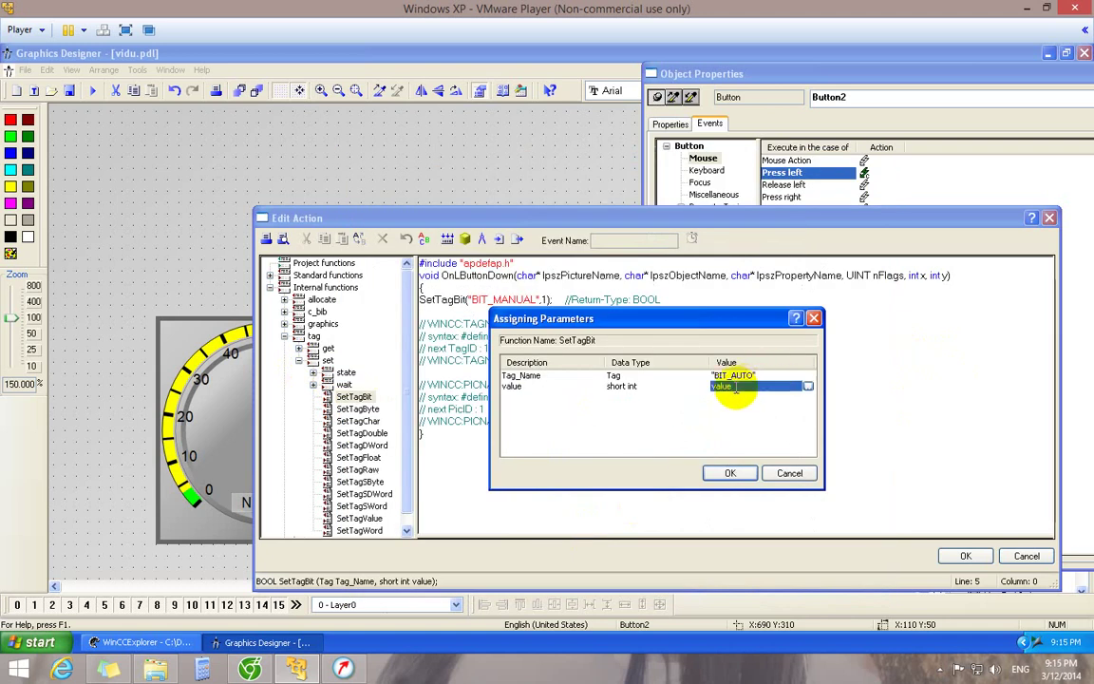
pyautogui.click(710, 388)
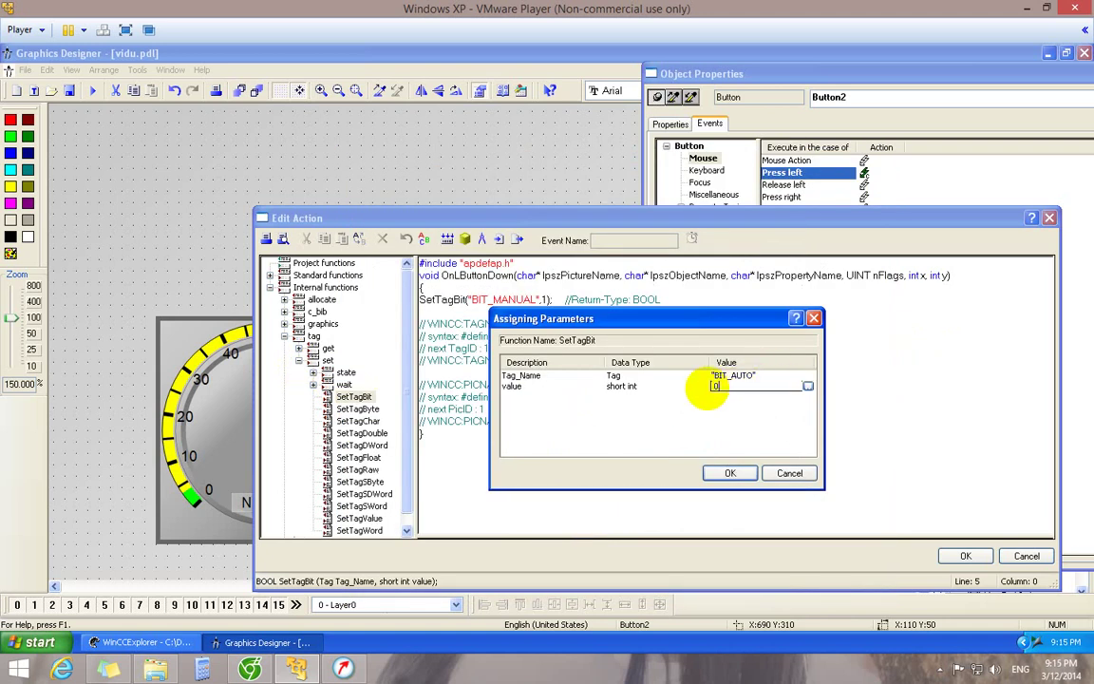
pyautogui.click(739, 473)
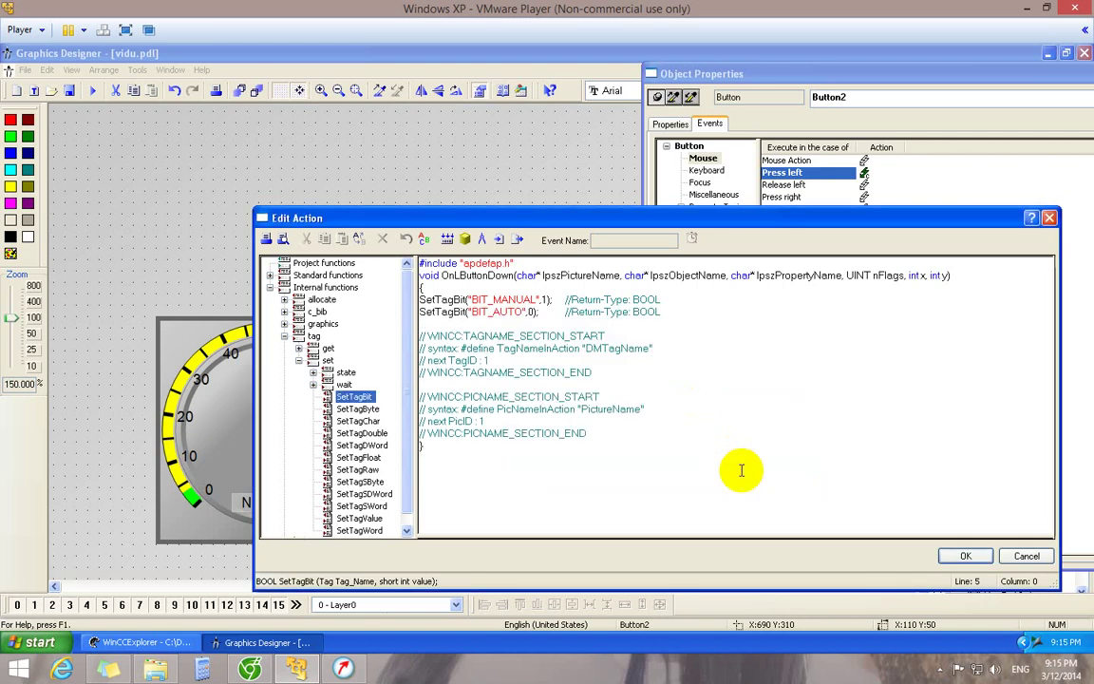
pyautogui.click(524, 317)
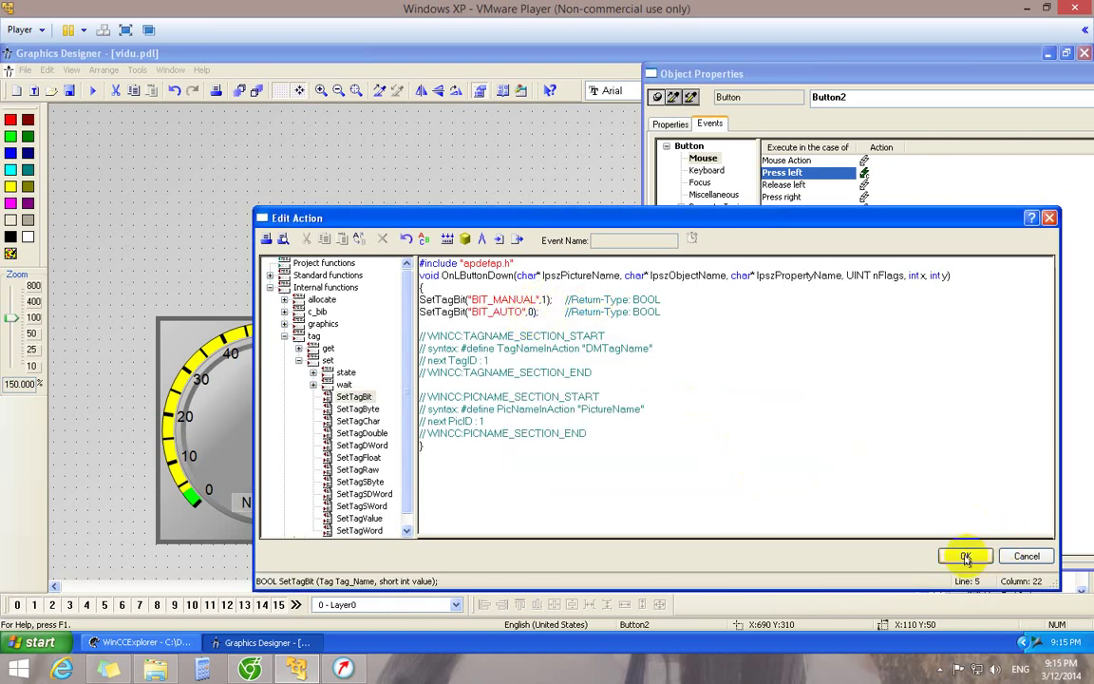
pyautogui.click(966, 558)
pyautogui.click(662, 430)
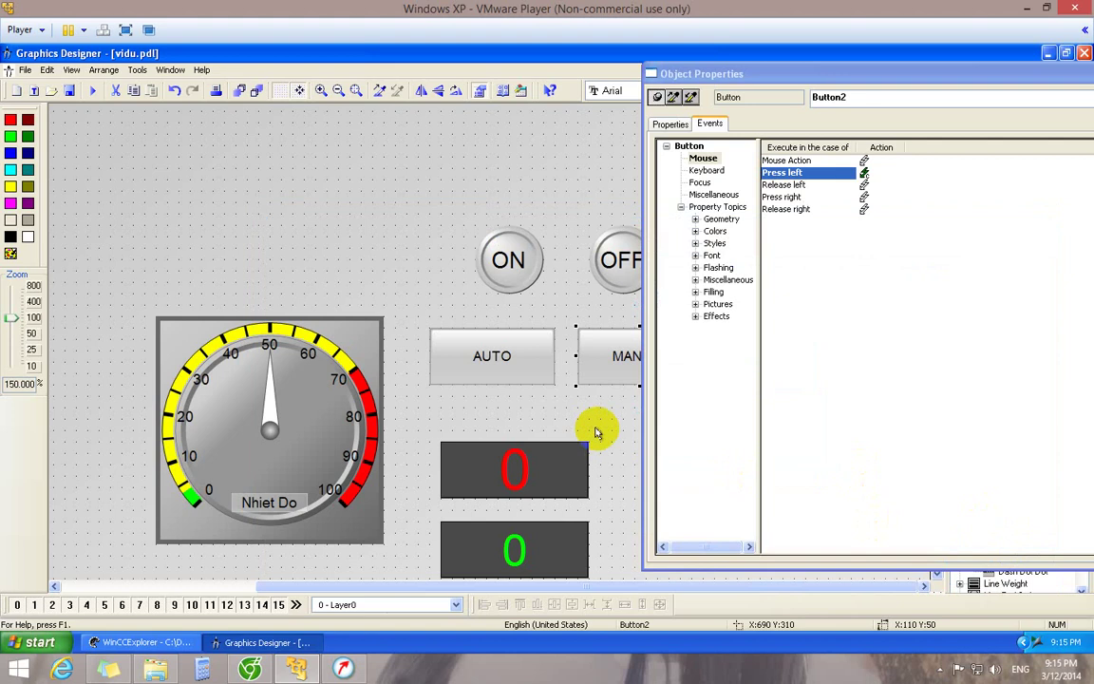
# - Copy both SetTagBit lines from the MANUAL button's Press left C-Action and close the action without changing it
pyautogui.click(495, 355)
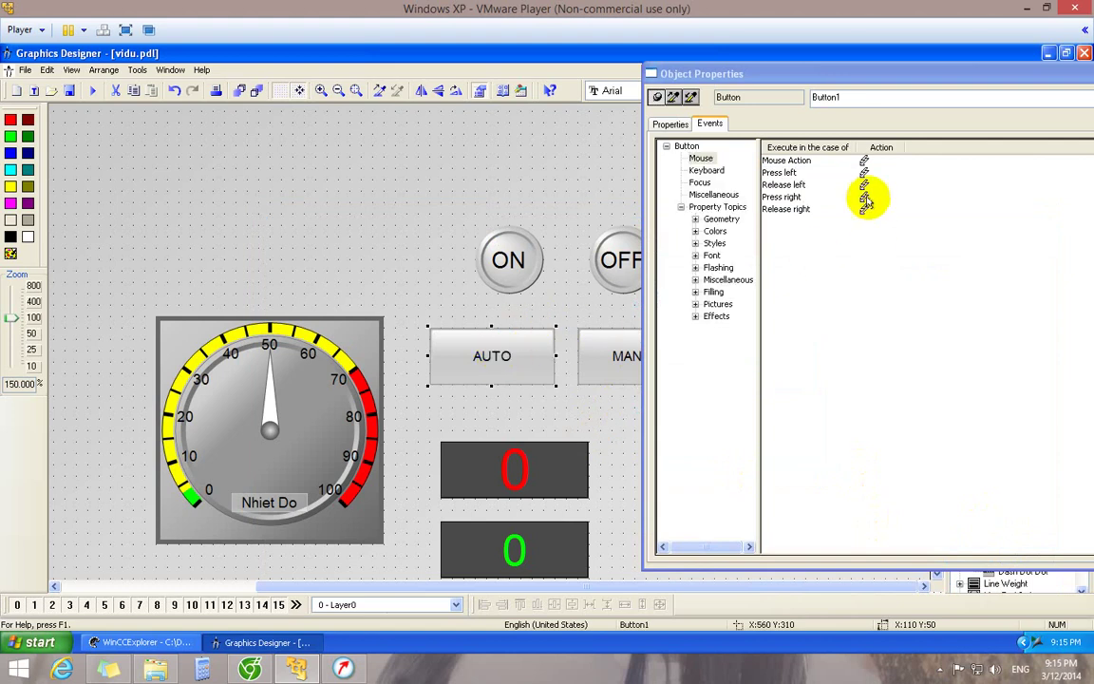
pyautogui.click(622, 354)
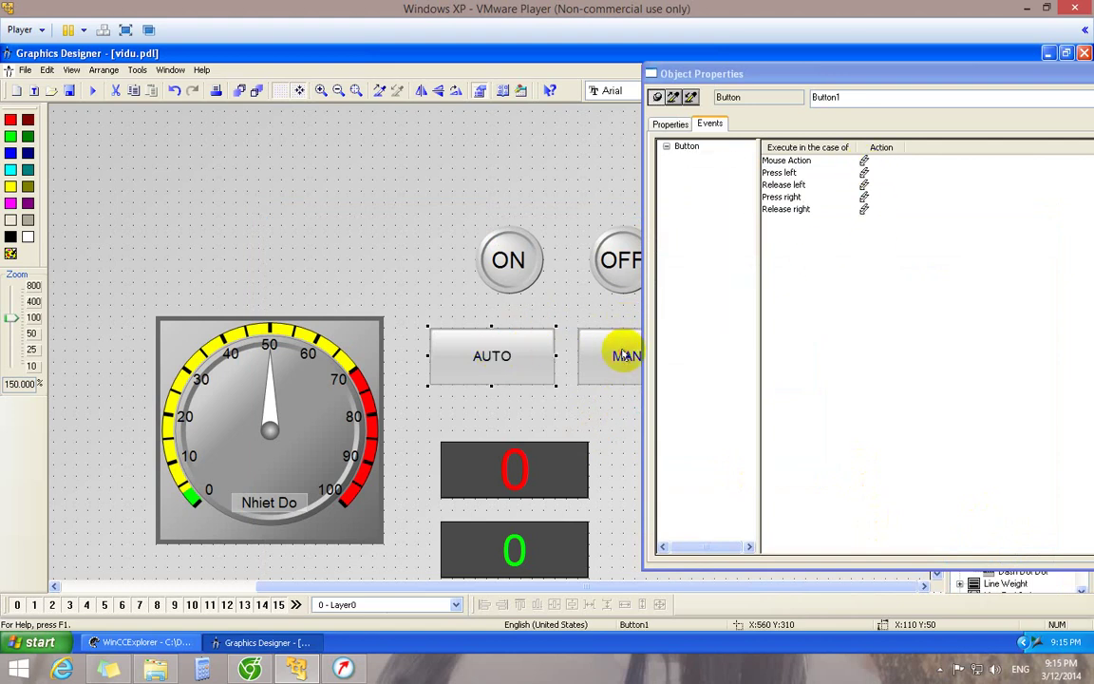
pyautogui.rightClick(862, 173)
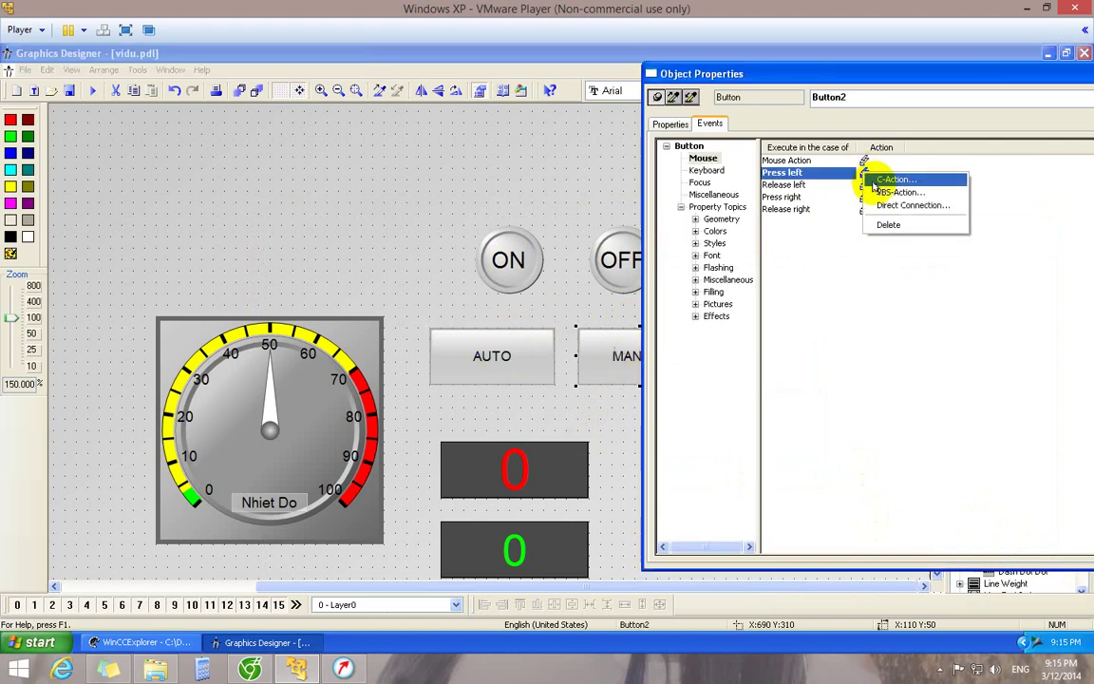
pyautogui.click(894, 180)
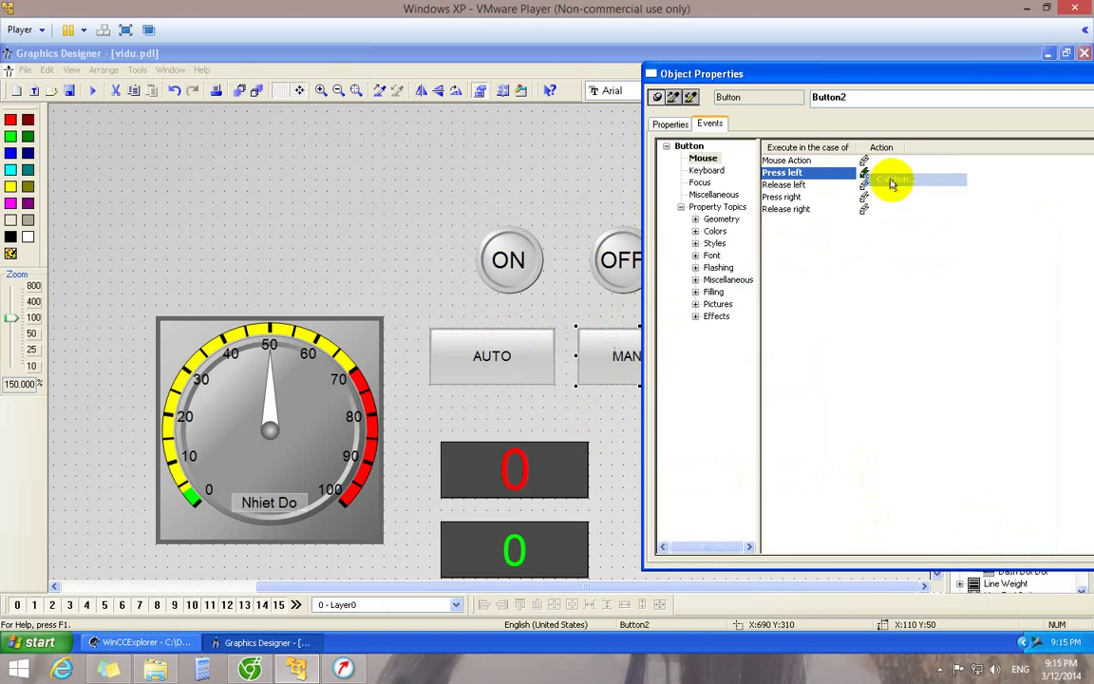
pyautogui.moveTo(440, 289); pyautogui.dragTo(438, 322)
pyautogui.hotkey('ctrl', 'c')
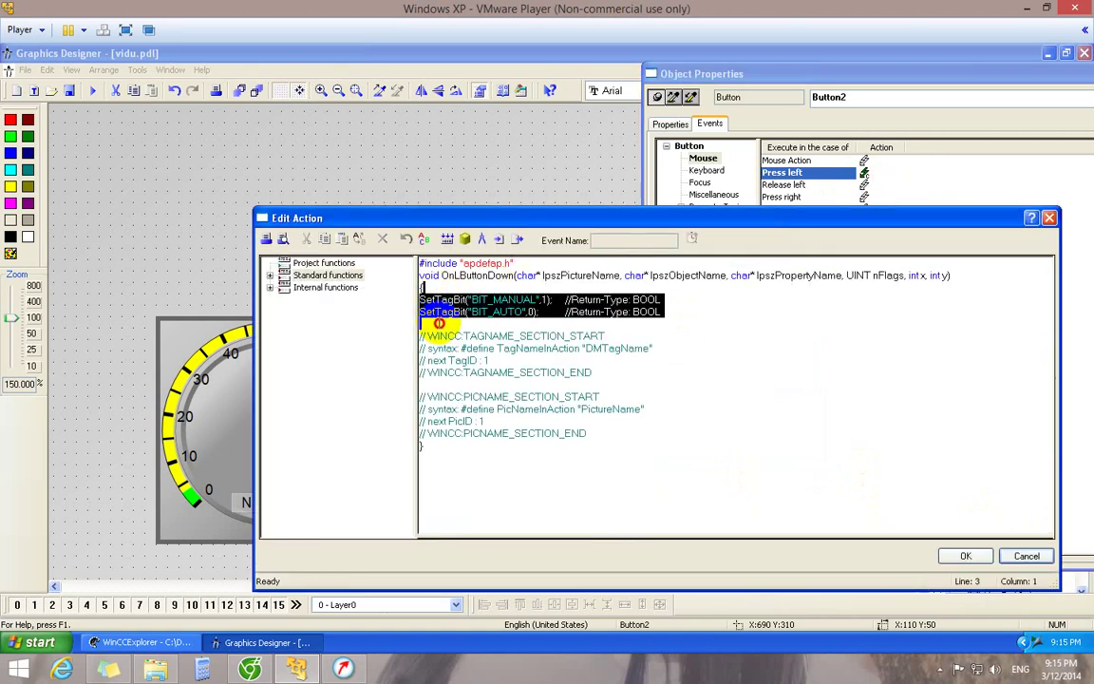
pyautogui.click(1023, 556)
# - Open a C-Action for the AUTO button's Press left mouse event and paste the copied SetTagBit lines into its body
pyautogui.click(493, 356)
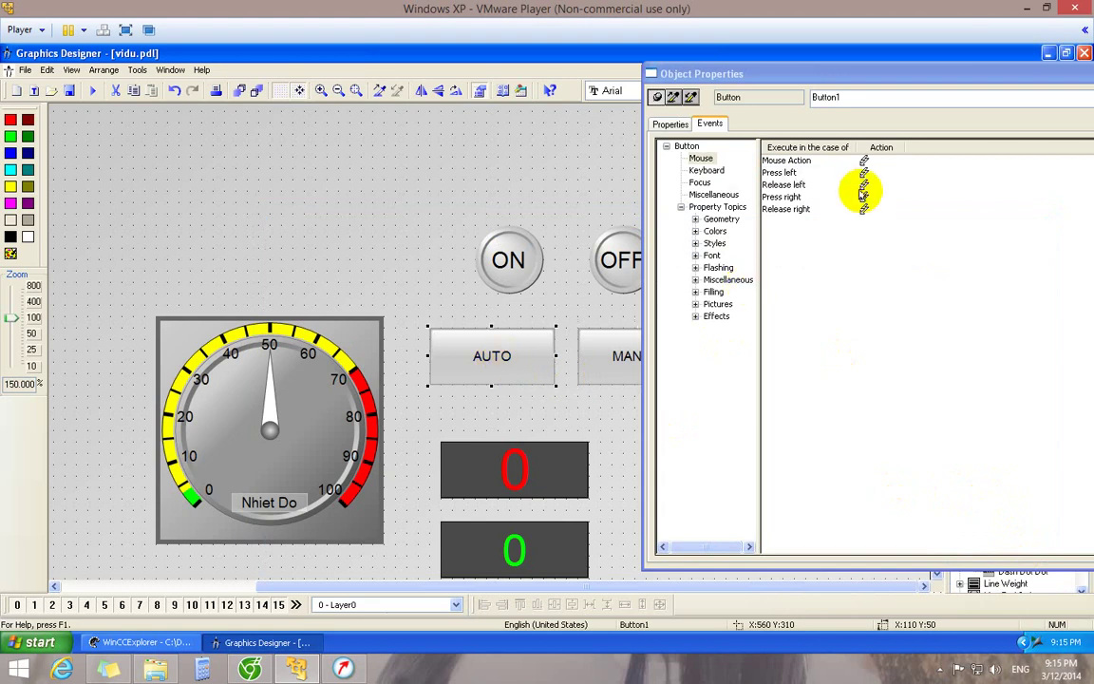
pyautogui.rightClick(864, 171)
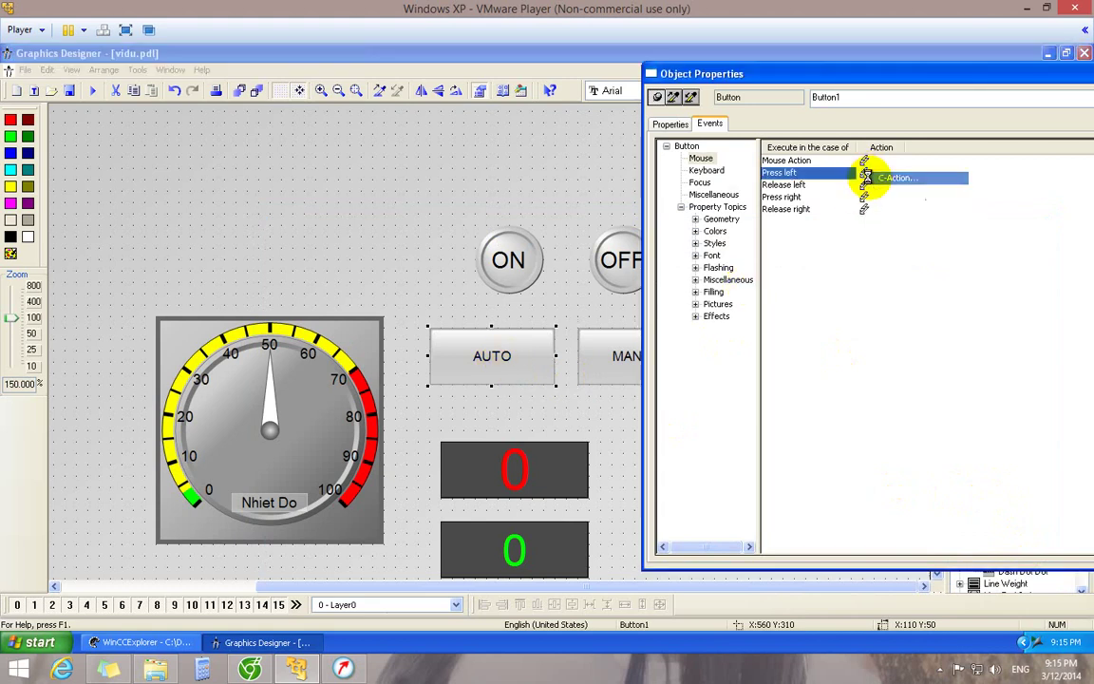
pyautogui.click(881, 177)
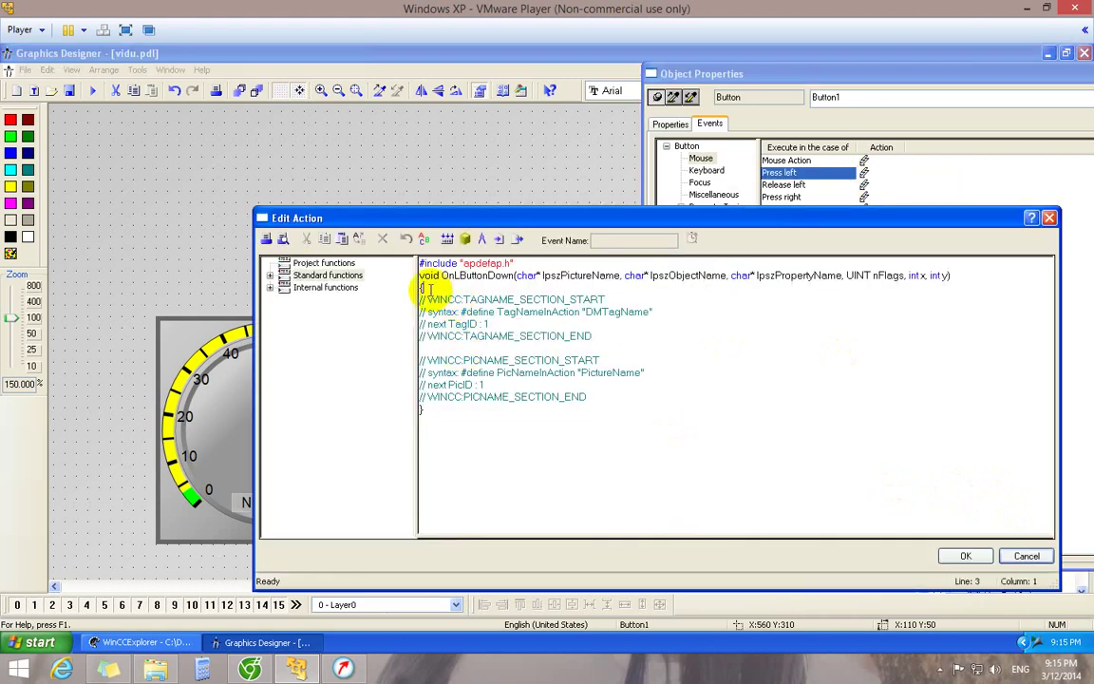
pyautogui.hotkey('ctrl', 'v')
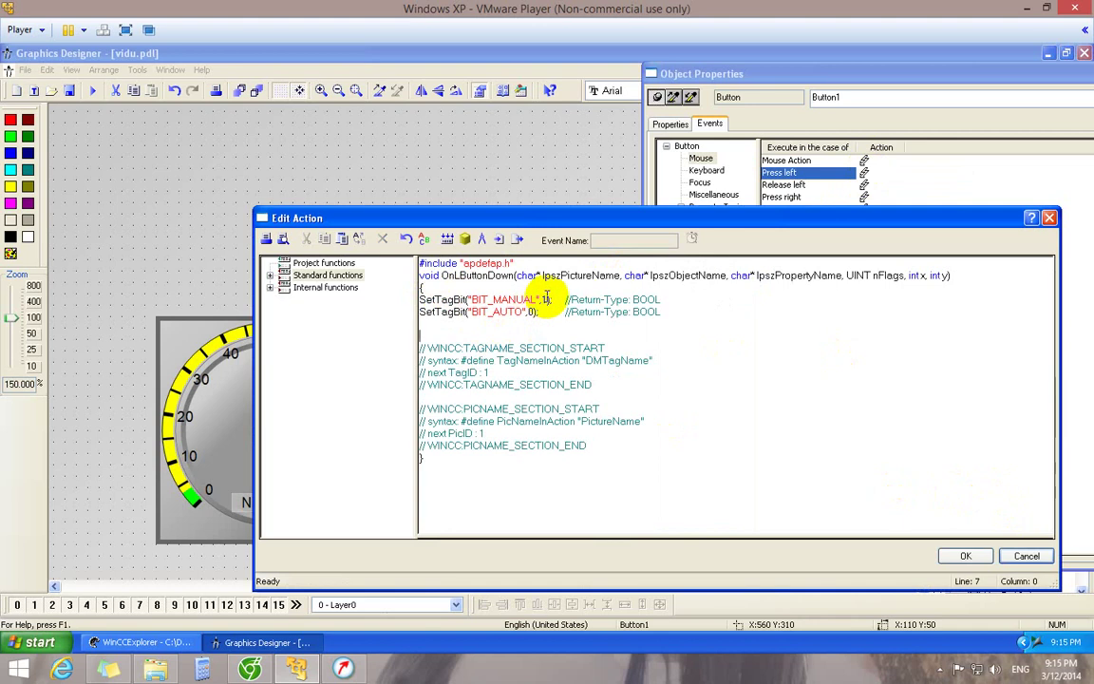
# - Set BIT_MANUAL to 0 and BIT_AUTO to 1 in the AUTO button's action, then accept and recompile it
pyautogui.hotkey('shift', 'Left')
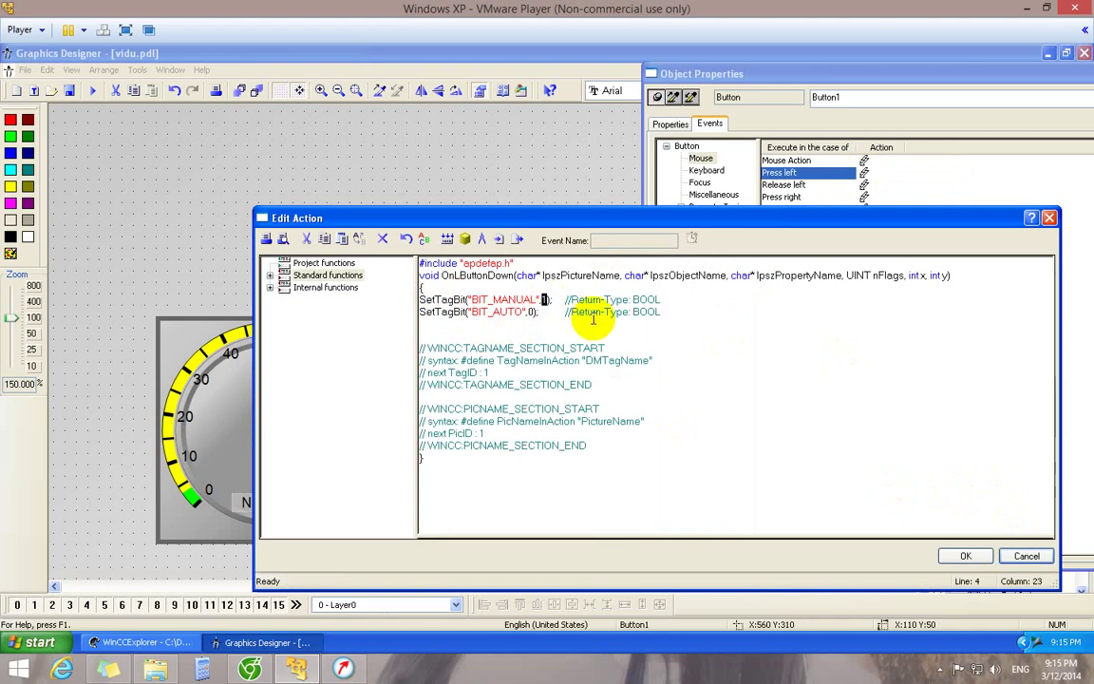
pyautogui.write('0')
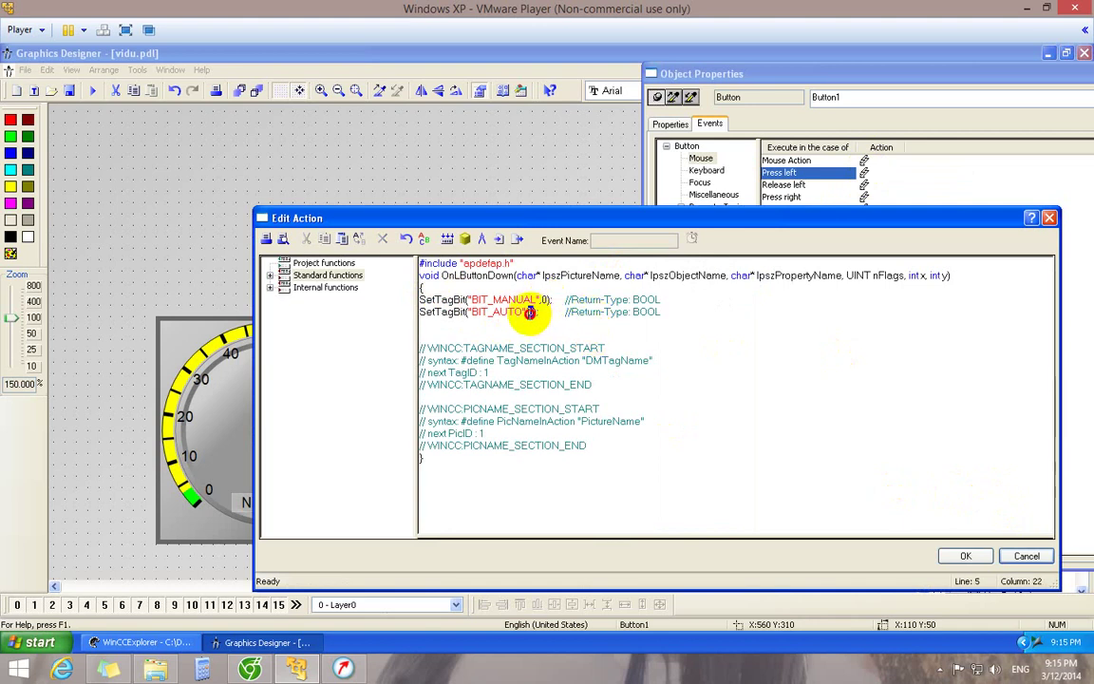
pyautogui.click(962, 558)
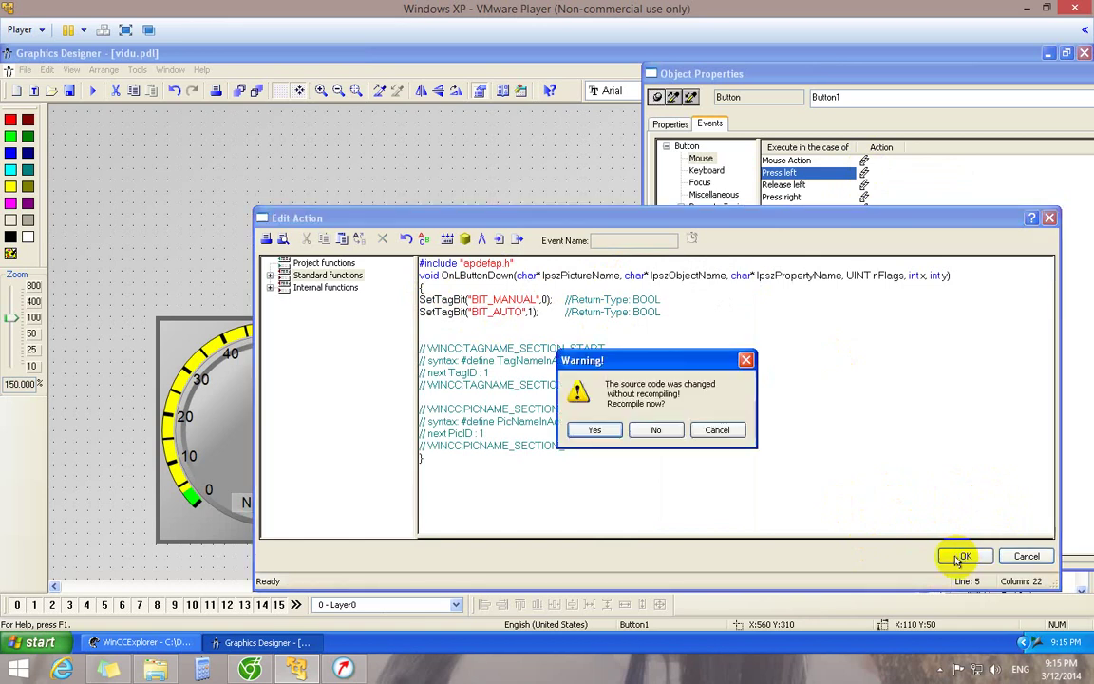
pyautogui.click(594, 430)
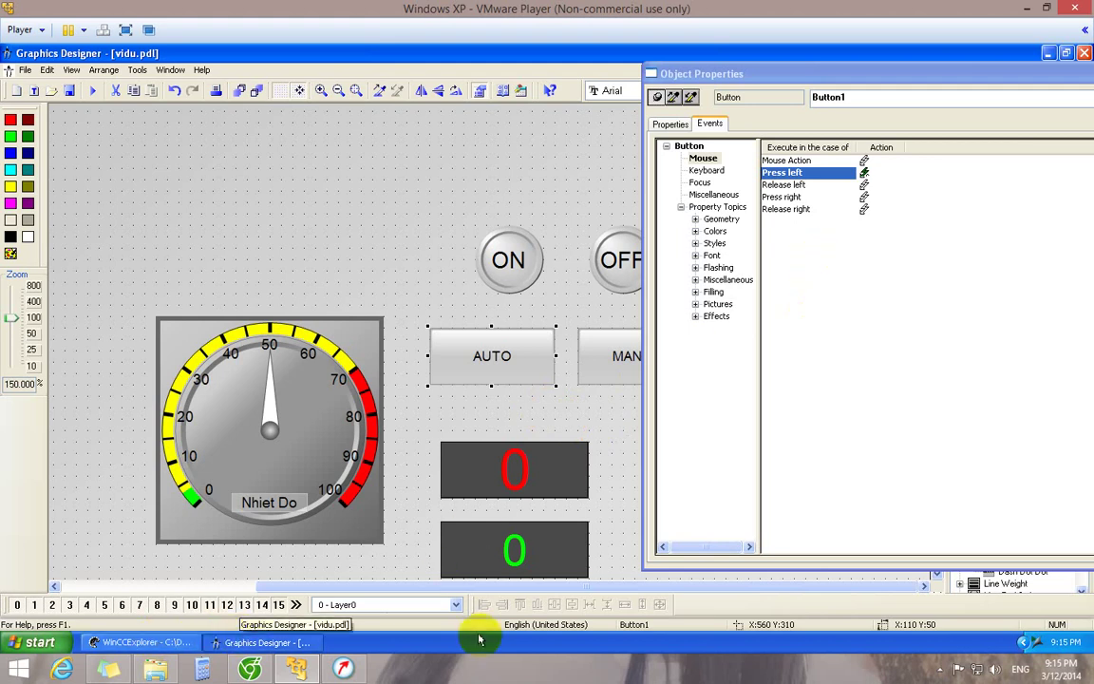
# - Open the PLC project Nha thong minh 10_3 from the desktop in STEP 7-Micro/WIN
pyautogui.click(255, 641)
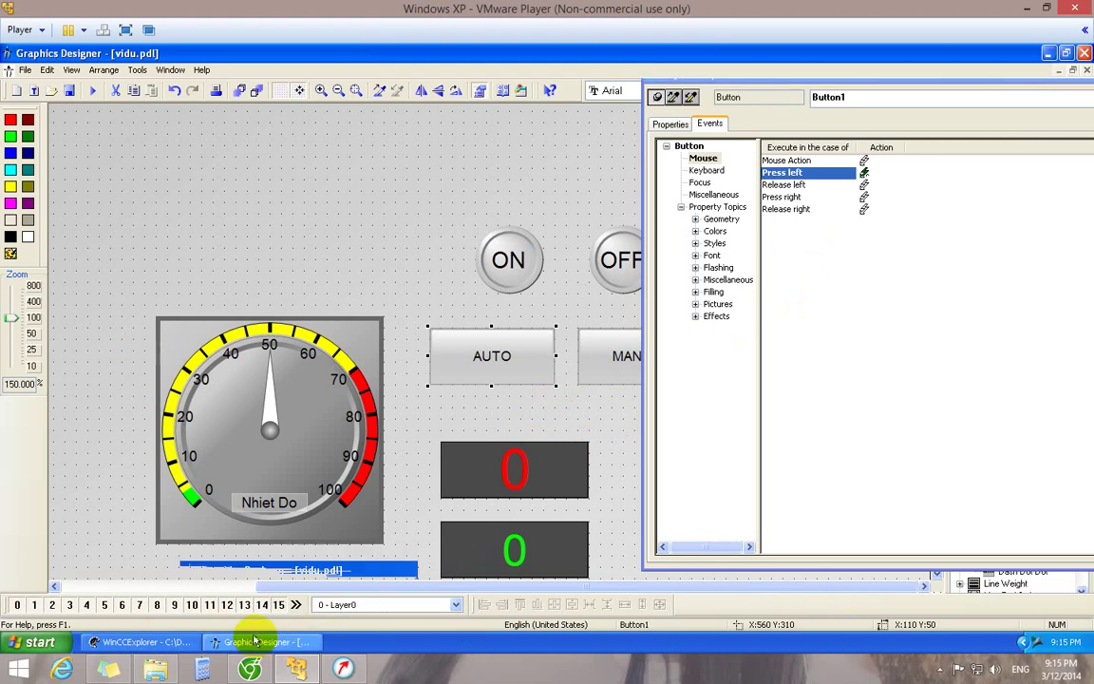
pyautogui.click(168, 642)
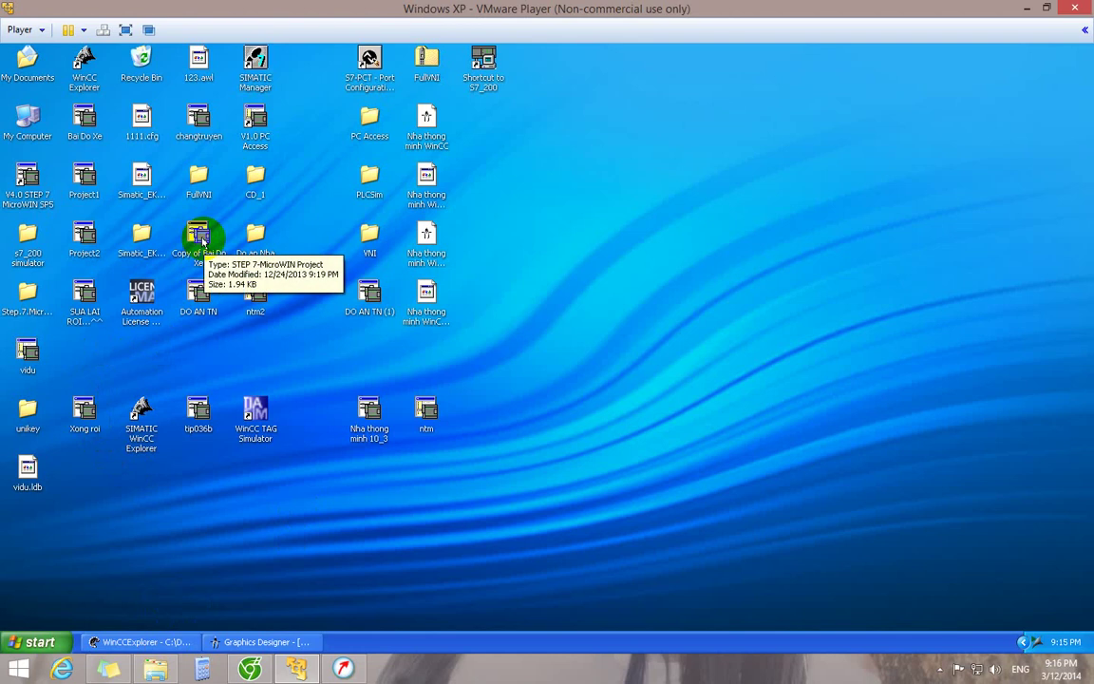
pyautogui.click(370, 416)
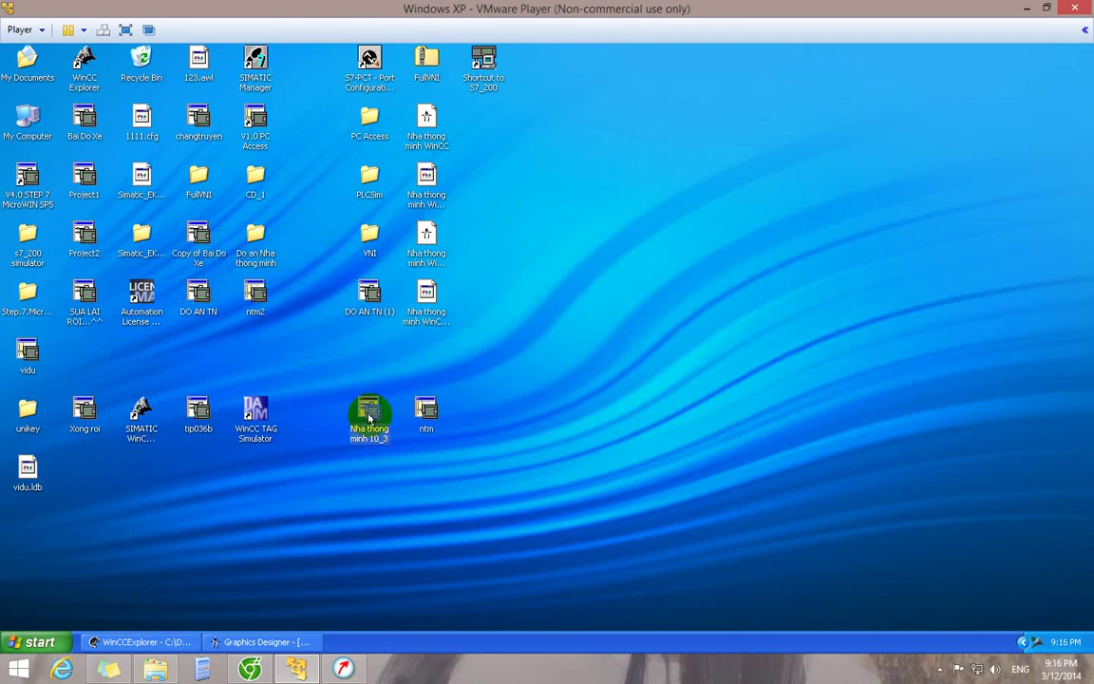
pyautogui.doubleClick(370, 416)
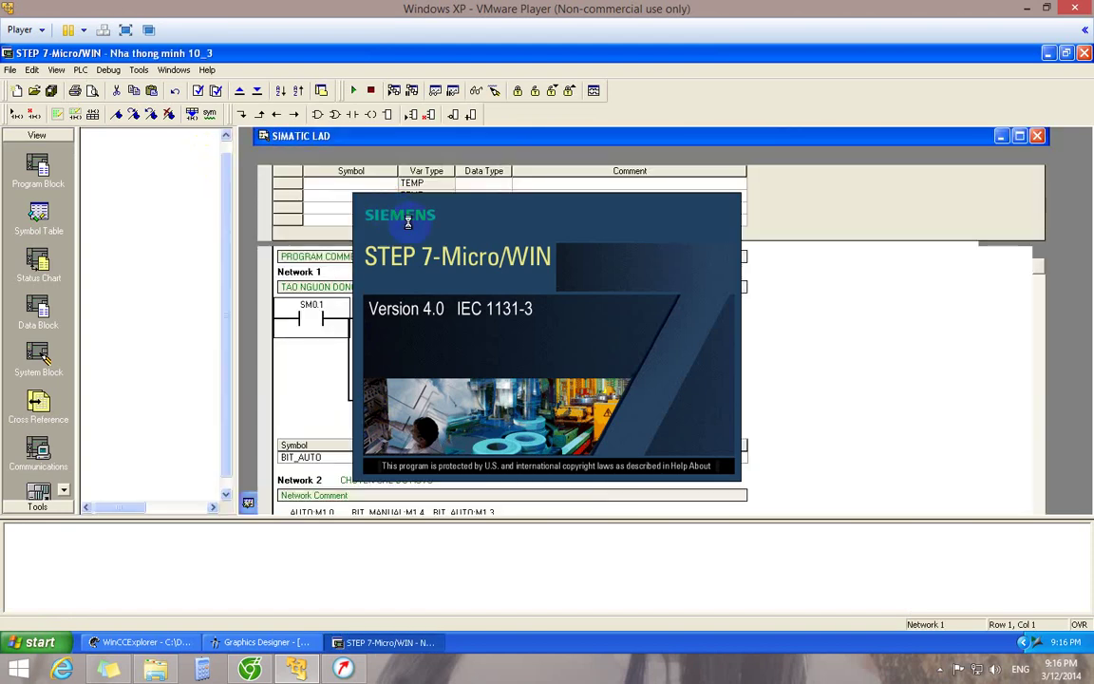
# - Examine the ladder networks that switch between AUTO and MANUAL mode, then return to the vidu.pdl picture in Graphics Designer
pyautogui.moveTo(1039, 268)
pyautogui.mouseDown()
pyautogui.moveTo(1045, 349)
pyautogui.moveTo(1043, 258)
pyautogui.moveTo(1045, 276)
pyautogui.mouseUp()
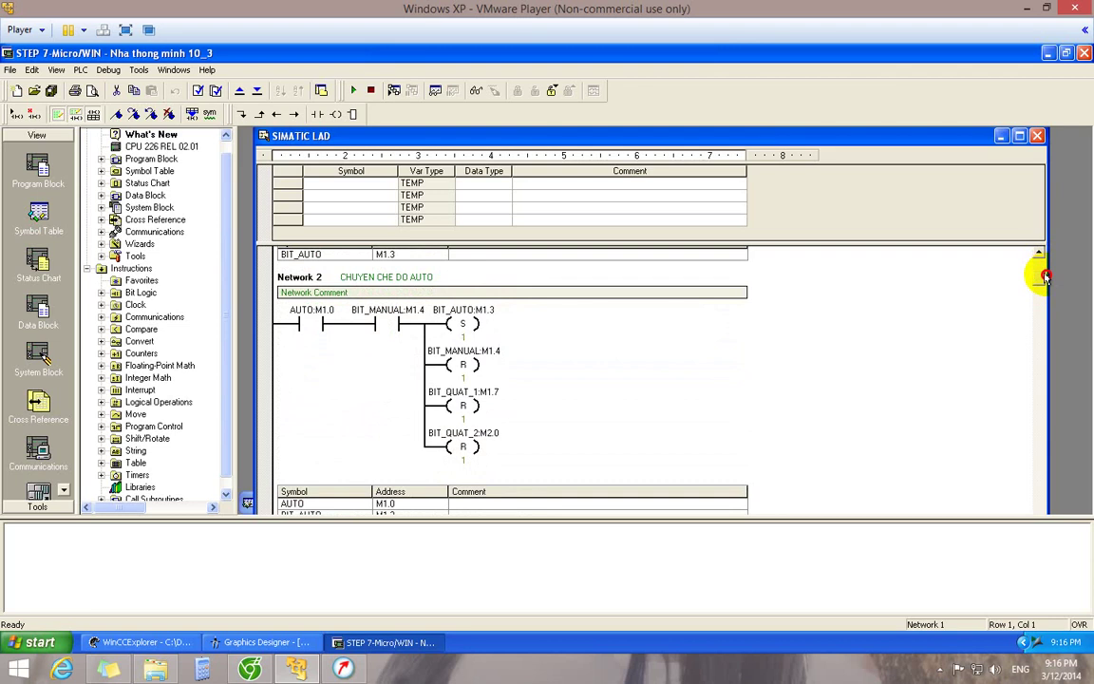
pyautogui.scroll(-8, 1045, 276)
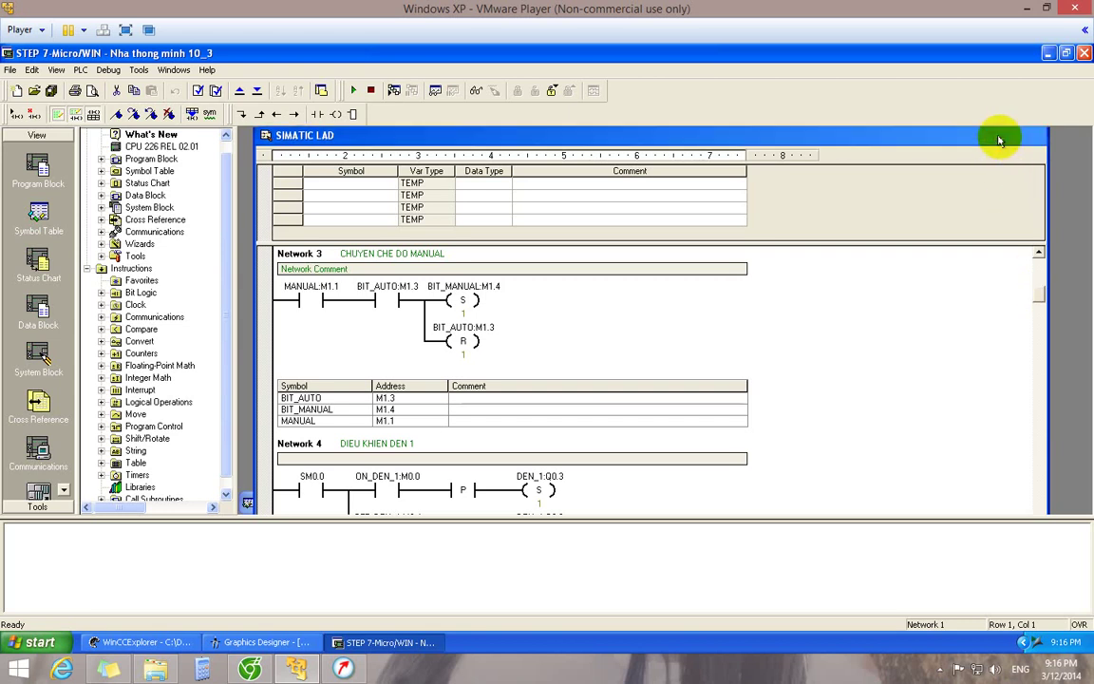
pyautogui.click(1001, 136)
pyautogui.click(249, 642)
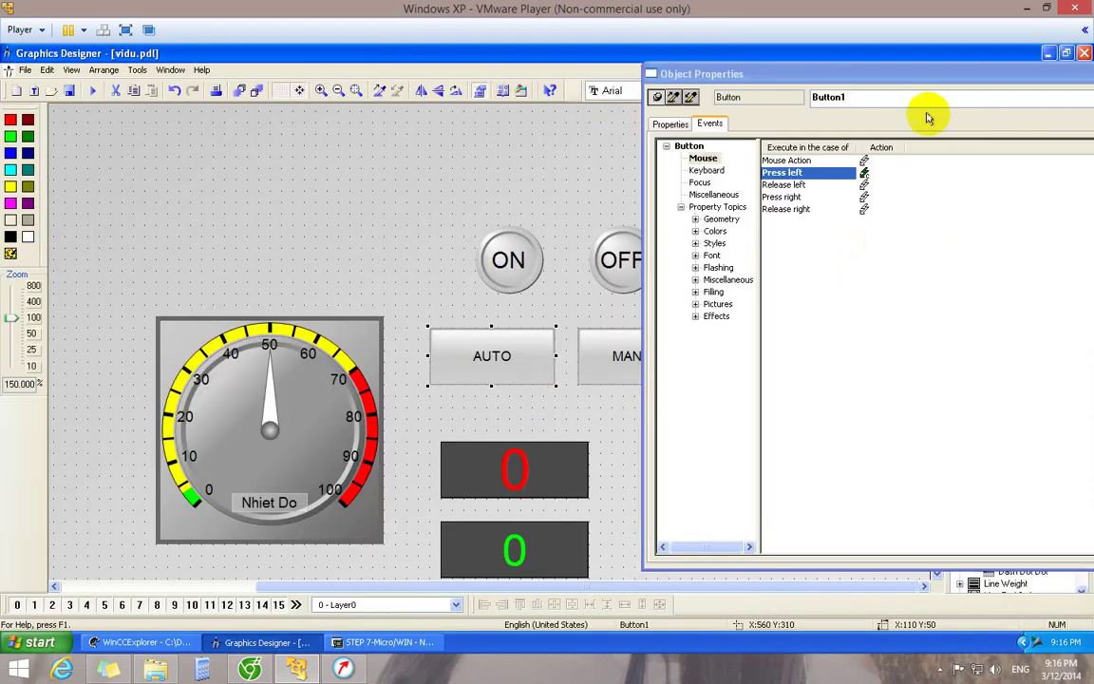
# - Close the AUTO button's properties and place two copies of the grey indicator circle above the ON and OFF buttons
pyautogui.moveTo(920, 84); pyautogui.dragTo(606, 124)
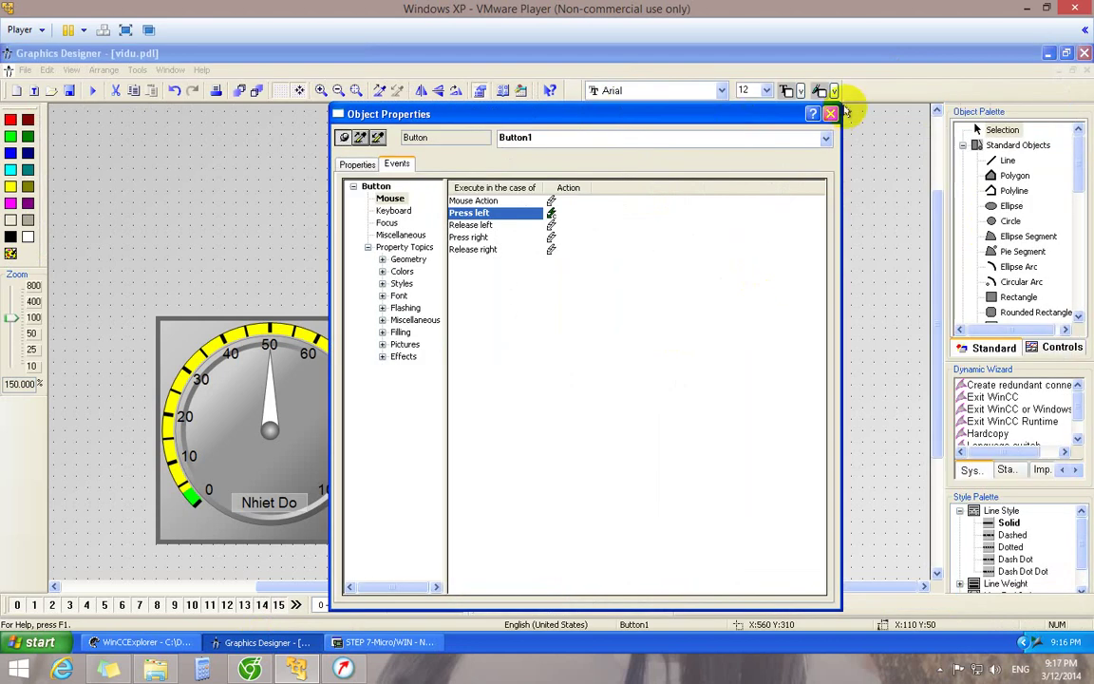
pyautogui.click(829, 115)
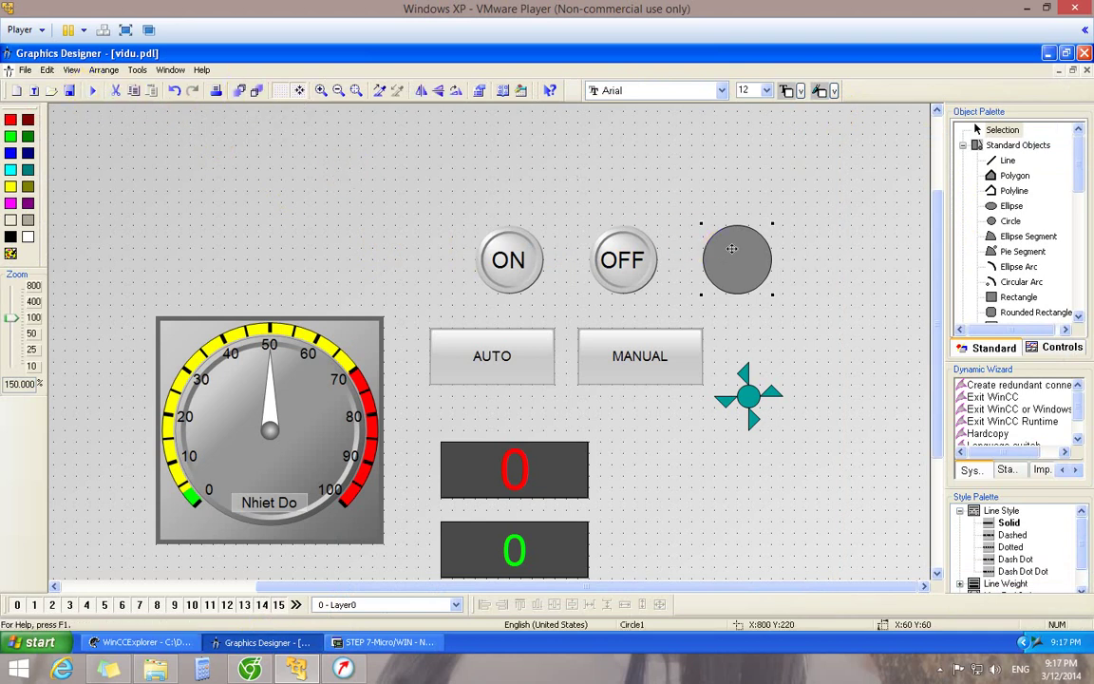
pyautogui.moveTo(737, 254); pyautogui.dragTo(637, 180)
pyautogui.click(703, 167)
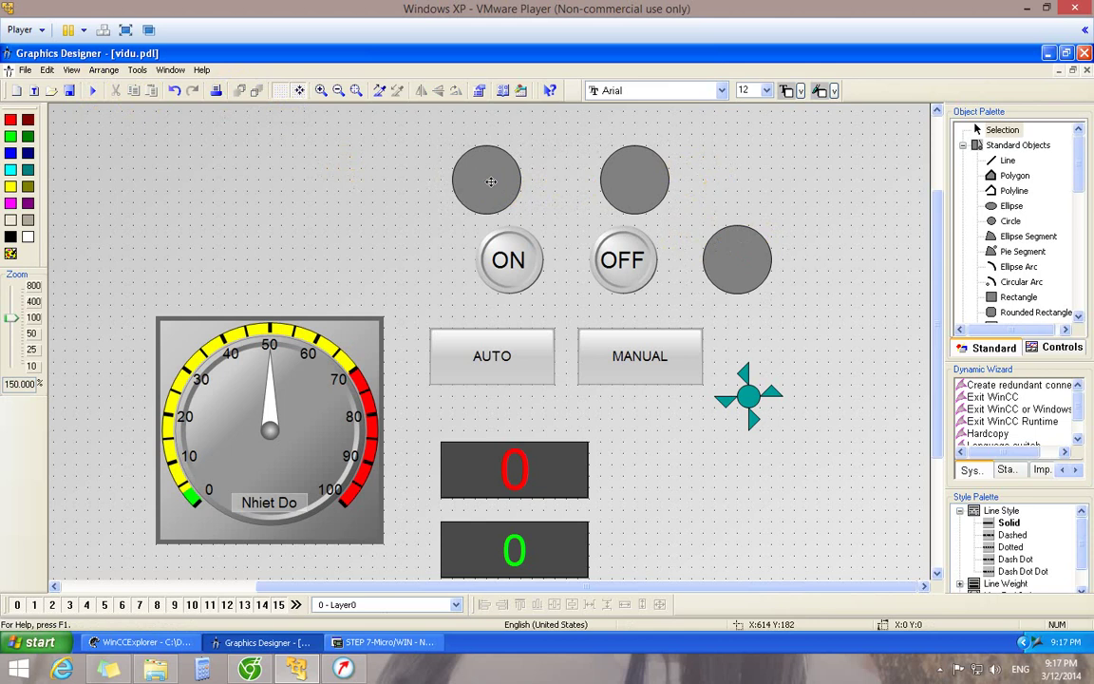
pyautogui.click(361, 196)
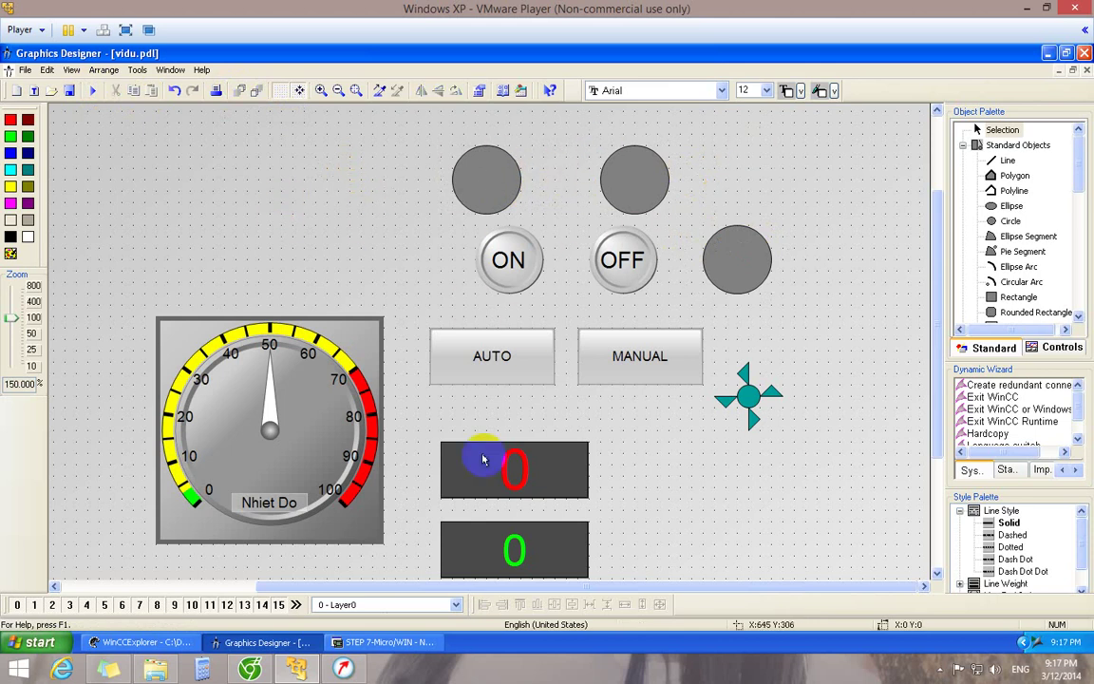
# - In WinCC Explorer, create an internal binary tag named den_auto
pyautogui.click(144, 642)
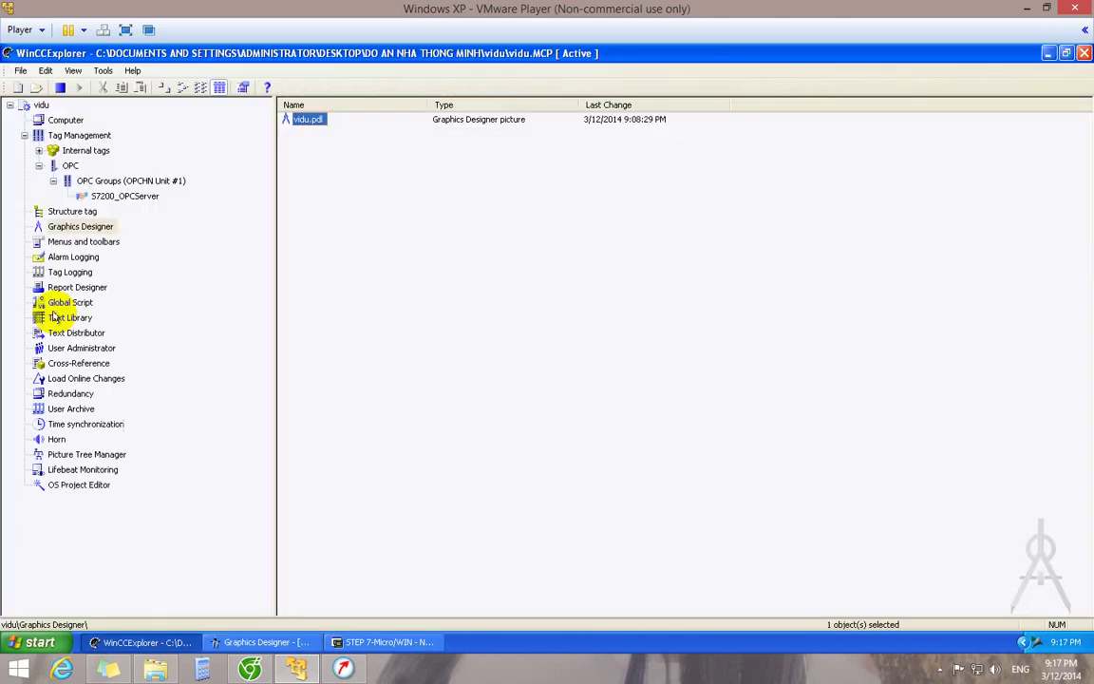
pyautogui.click(86, 150)
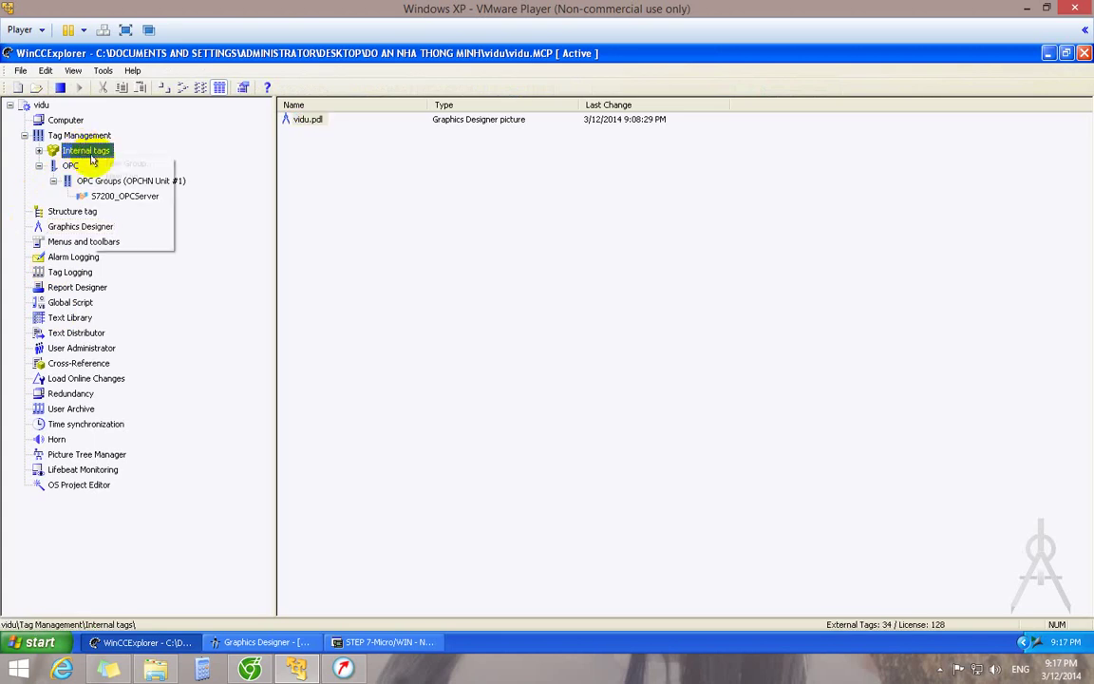
pyautogui.rightClick(93, 157)
pyautogui.click(112, 177)
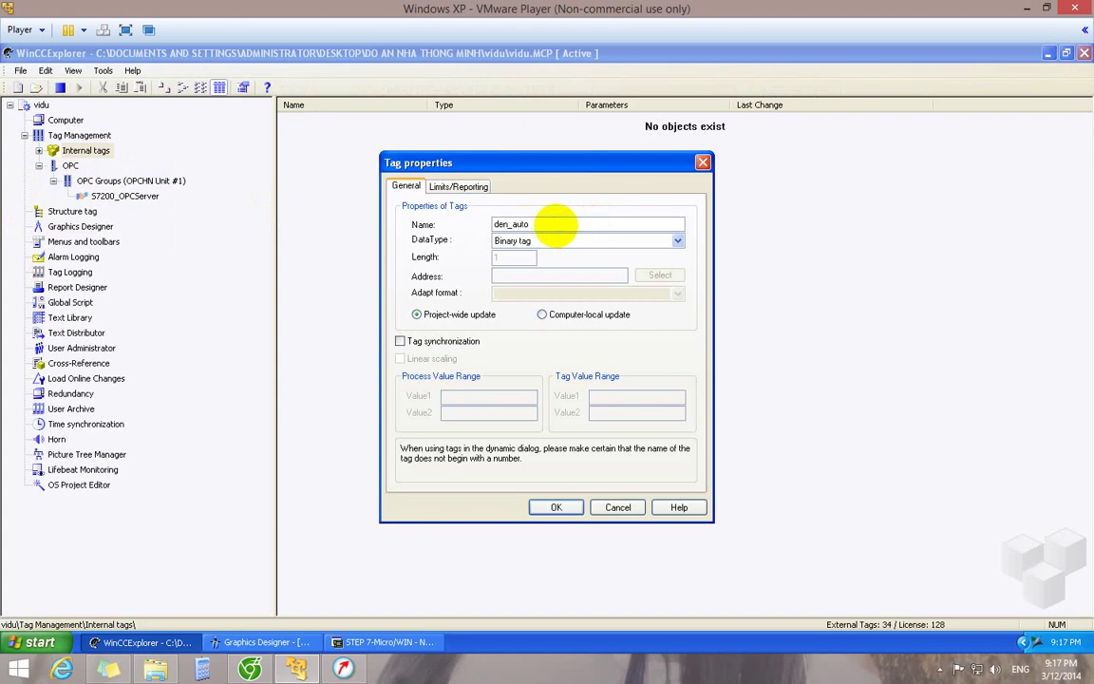
pyautogui.click(554, 507)
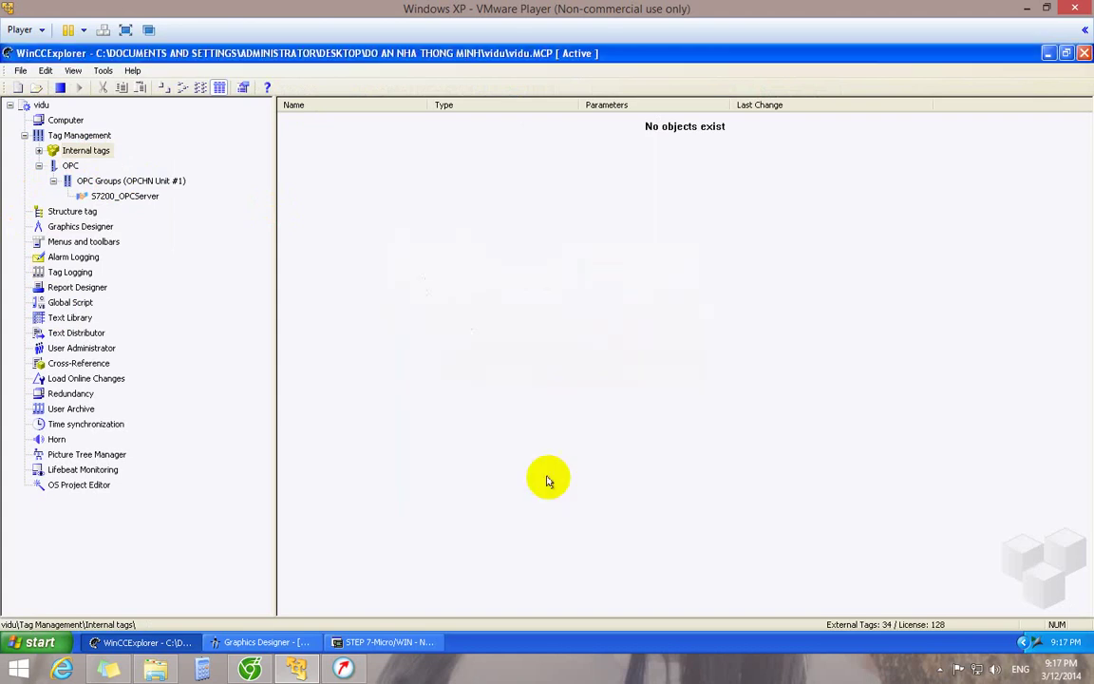
# - Add a second internal binary tag named den_manual
pyautogui.rightClick(72, 152)
pyautogui.click(95, 168)
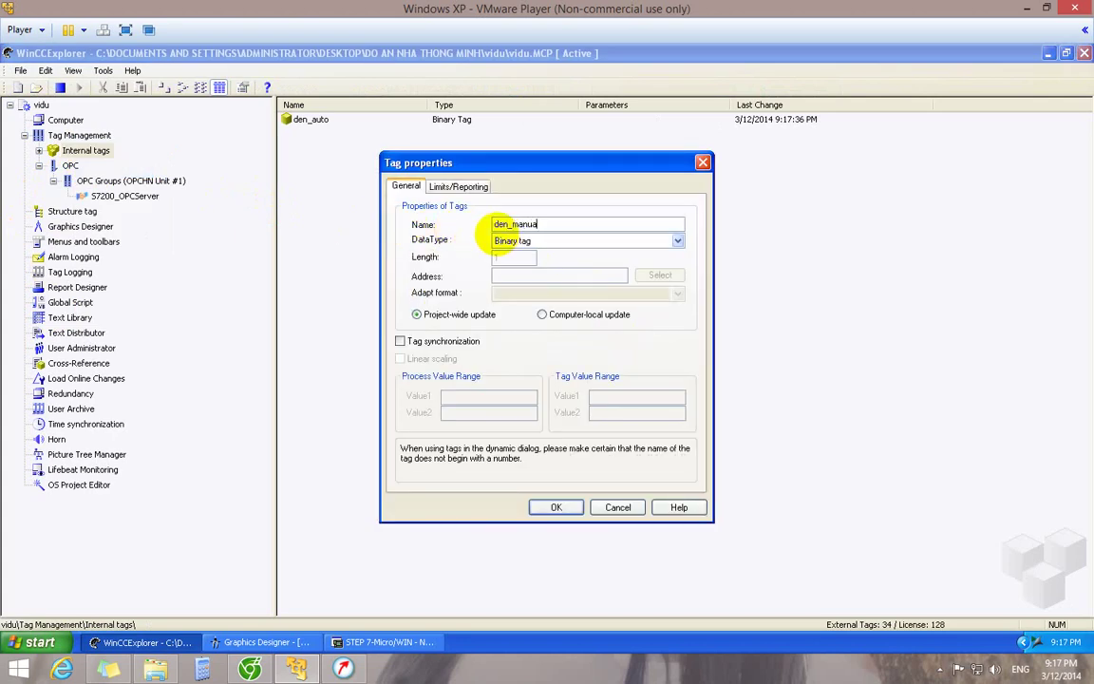
pyautogui.write('den_manual')
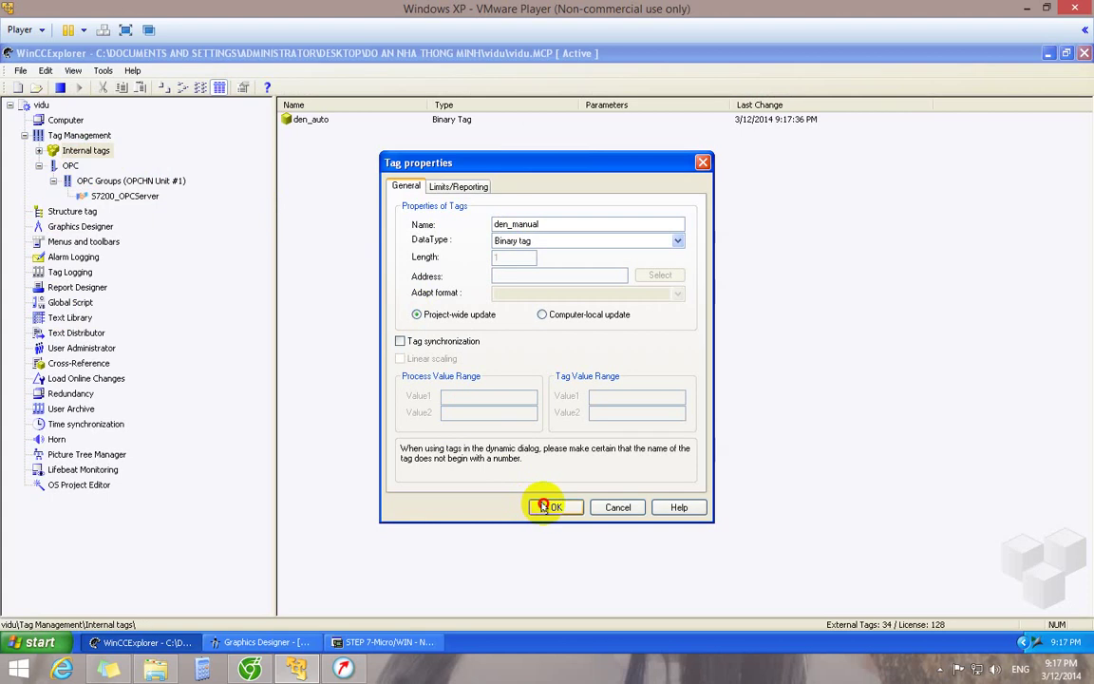
pyautogui.click(543, 507)
pyautogui.click(527, 373)
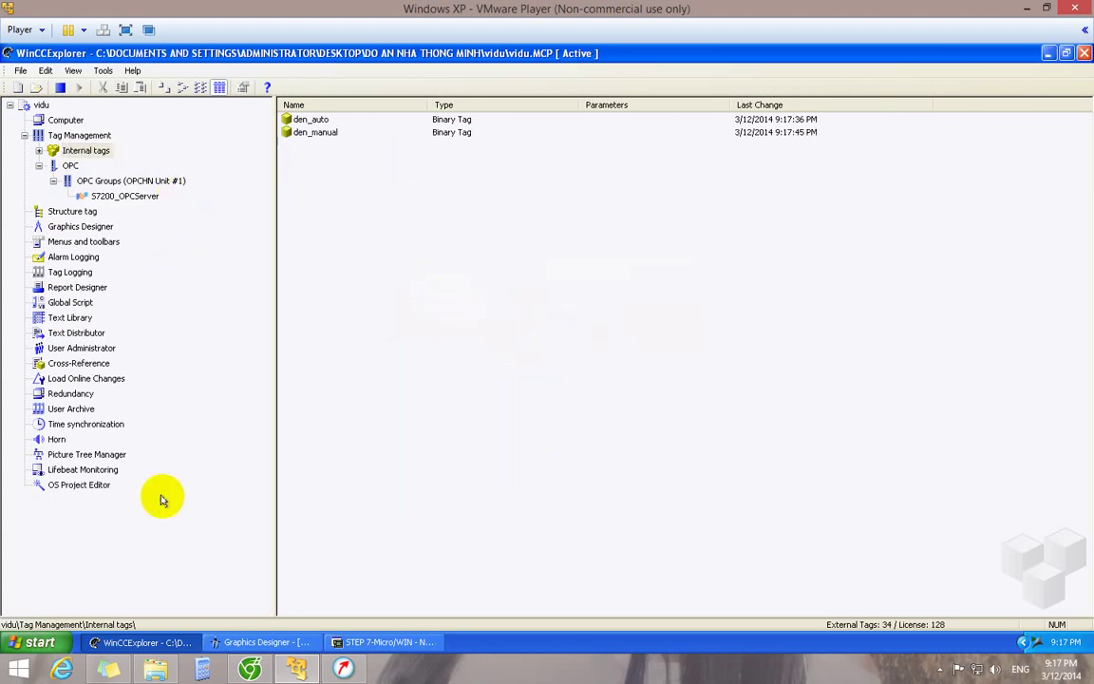
# - Back in Graphics Designer, link the Flashing Background Active attribute of the circle above ON to the BIT_AUTO tag
pyautogui.click(375, 642)
pyautogui.click(285, 642)
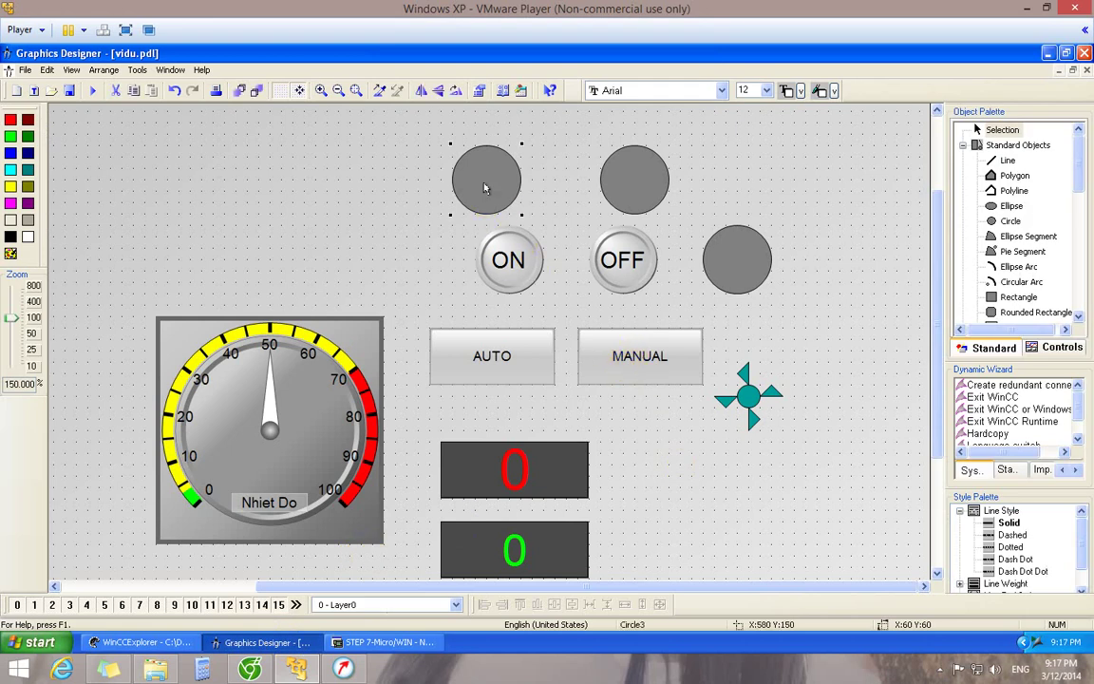
pyautogui.rightClick(485, 183)
pyautogui.click(525, 330)
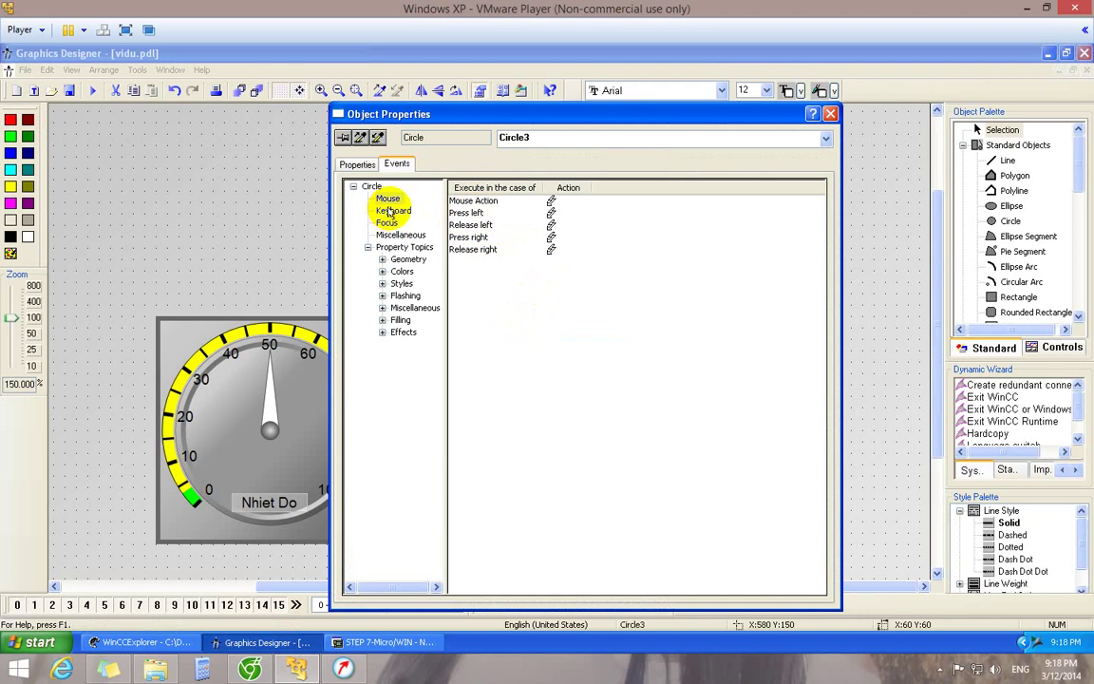
pyautogui.click(352, 165)
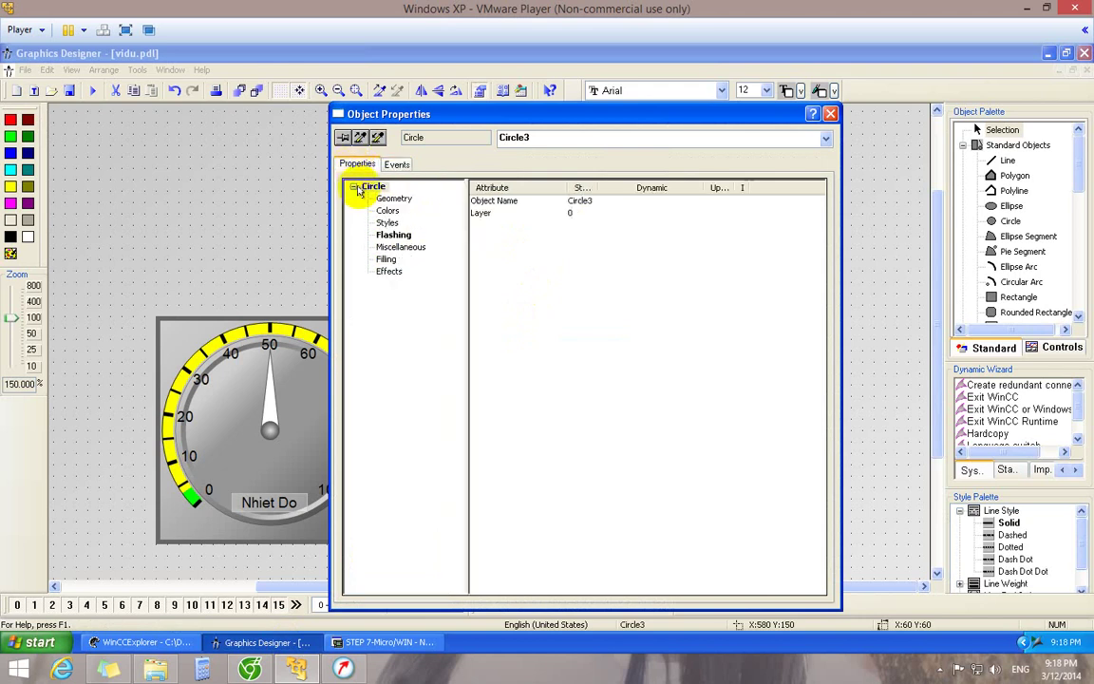
pyautogui.click(385, 235)
pyautogui.rightClick(617, 251)
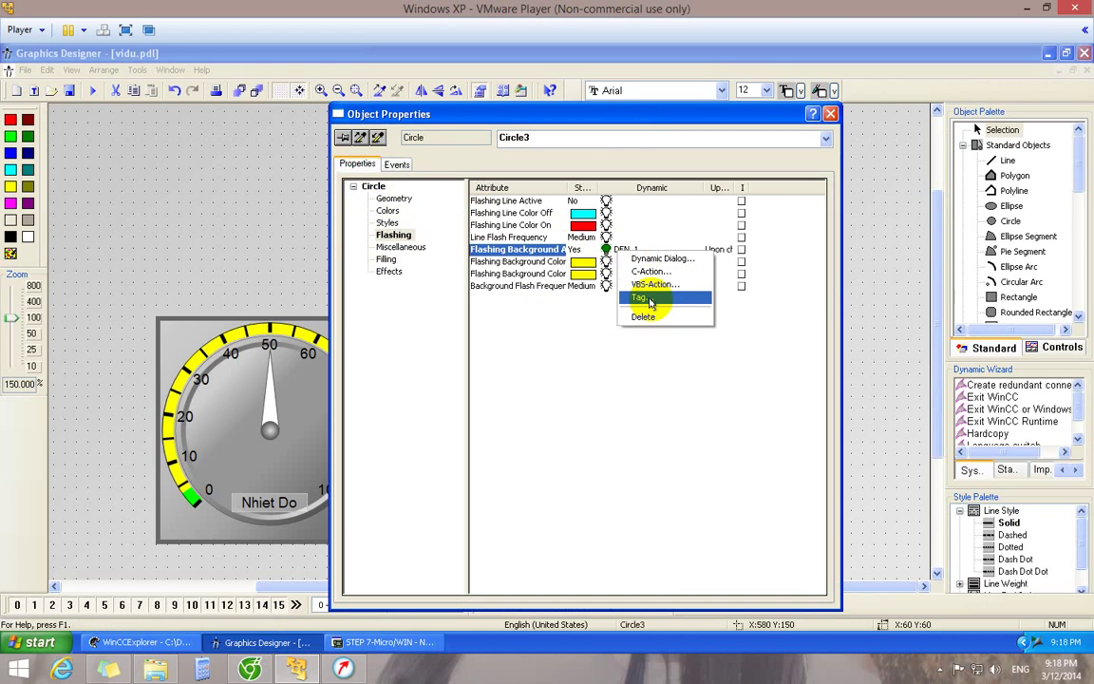
pyautogui.click(650, 300)
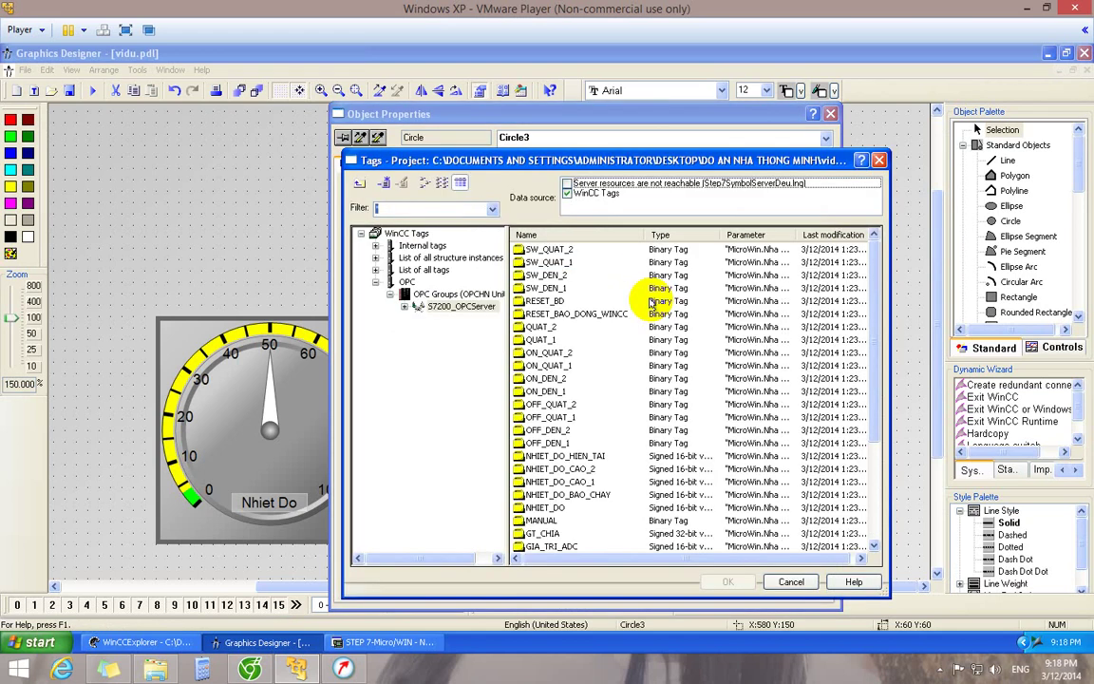
pyautogui.click(872, 303)
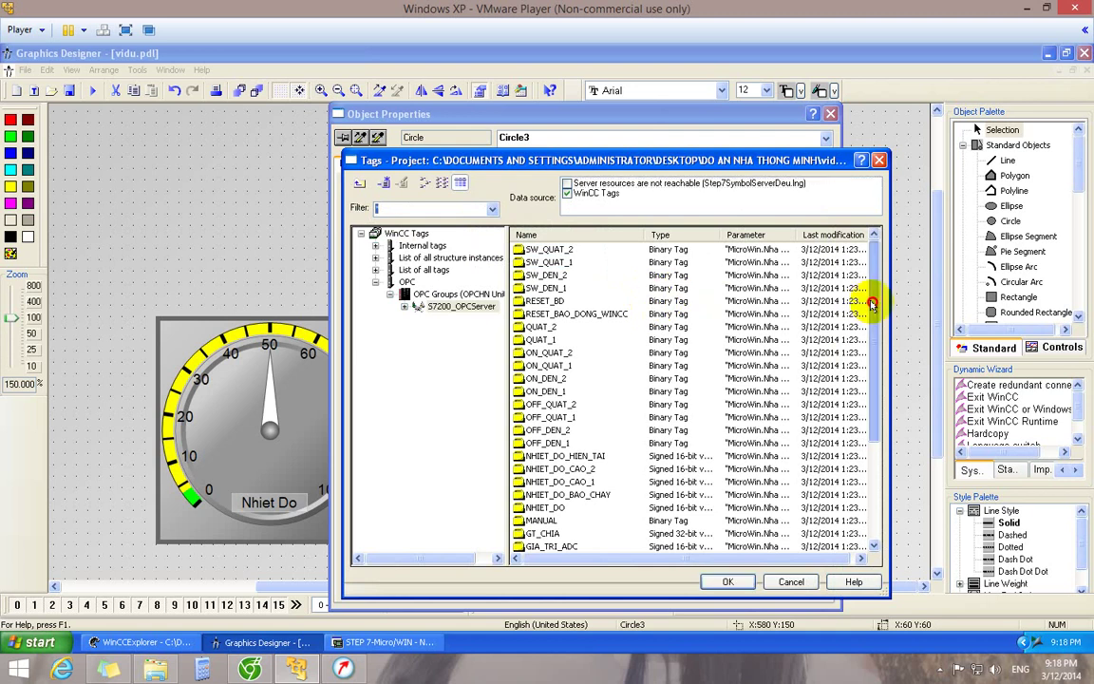
pyautogui.moveTo(872, 303); pyautogui.dragTo(874, 428)
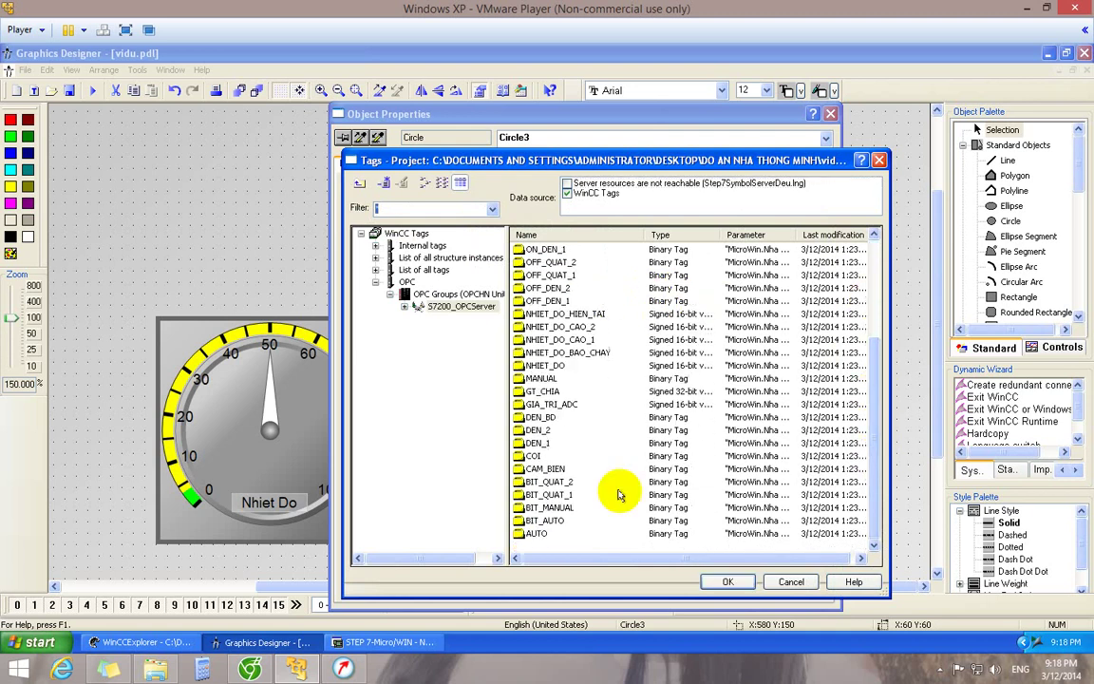
pyautogui.doubleClick(551, 522)
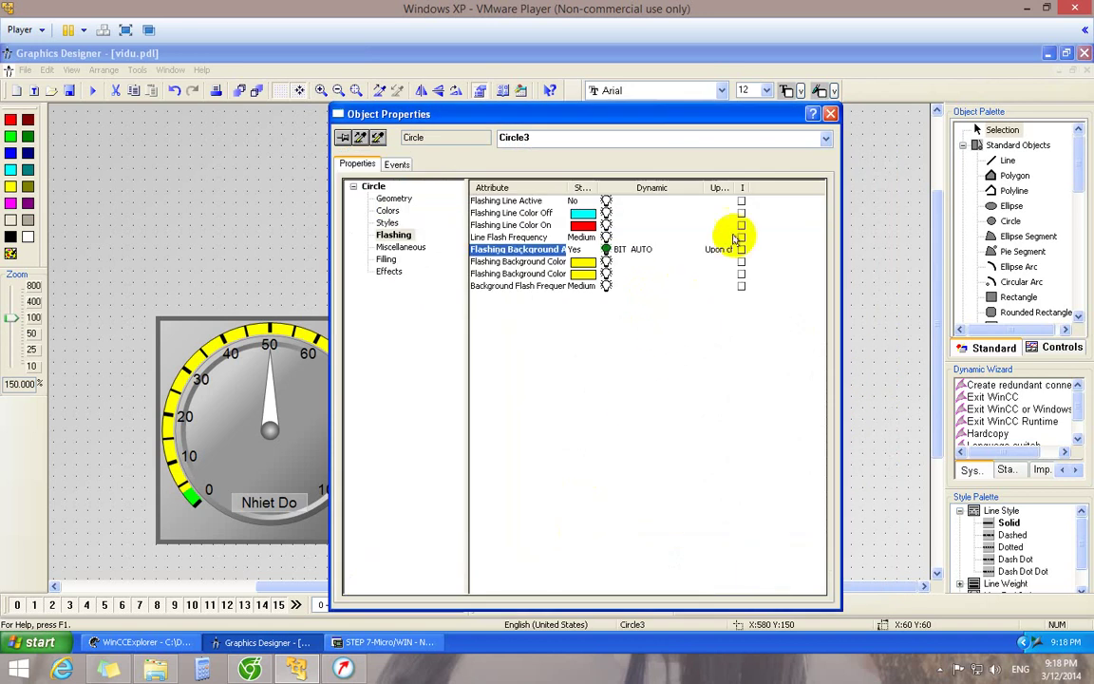
# - Link the Flashing Background Active attribute of the circle above OFF to the BIT_MANUAL tag and close the object properties
pyautogui.moveTo(437, 115); pyautogui.dragTo(525, 294)
pyautogui.click(434, 315)
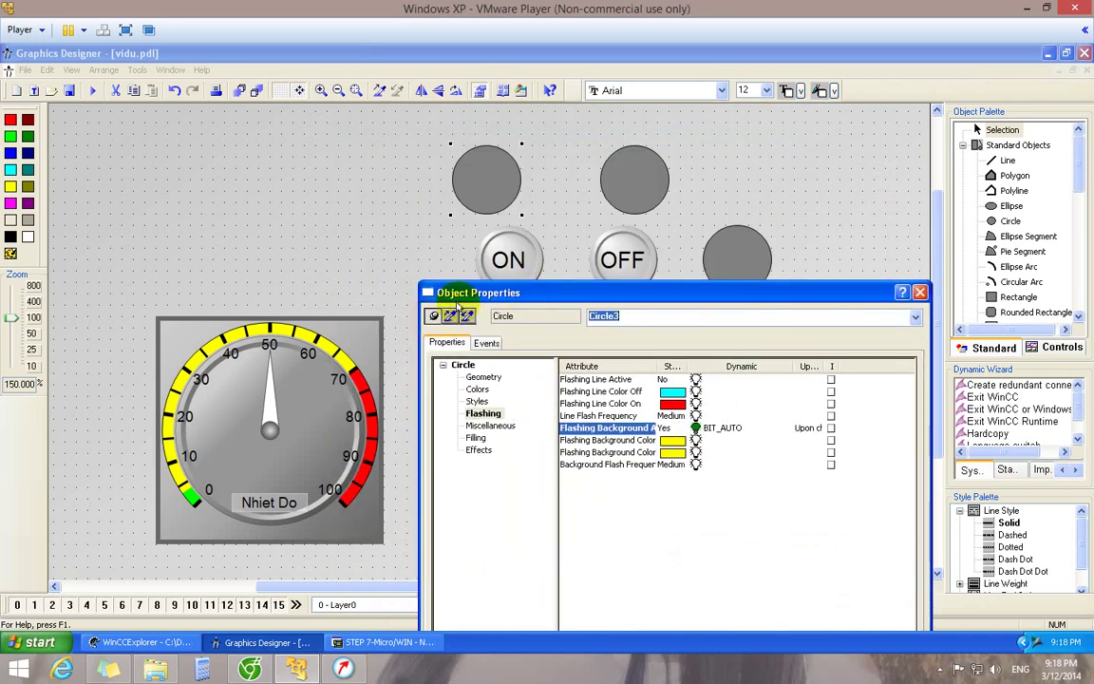
pyautogui.click(637, 182)
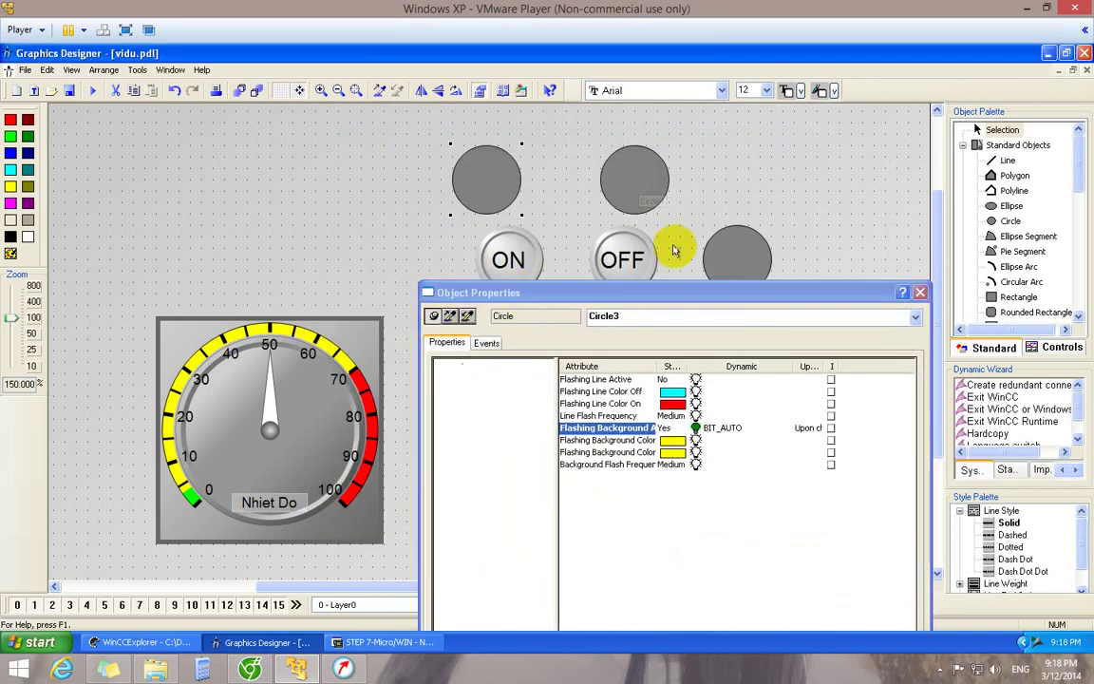
pyautogui.rightClick(703, 429)
pyautogui.click(724, 477)
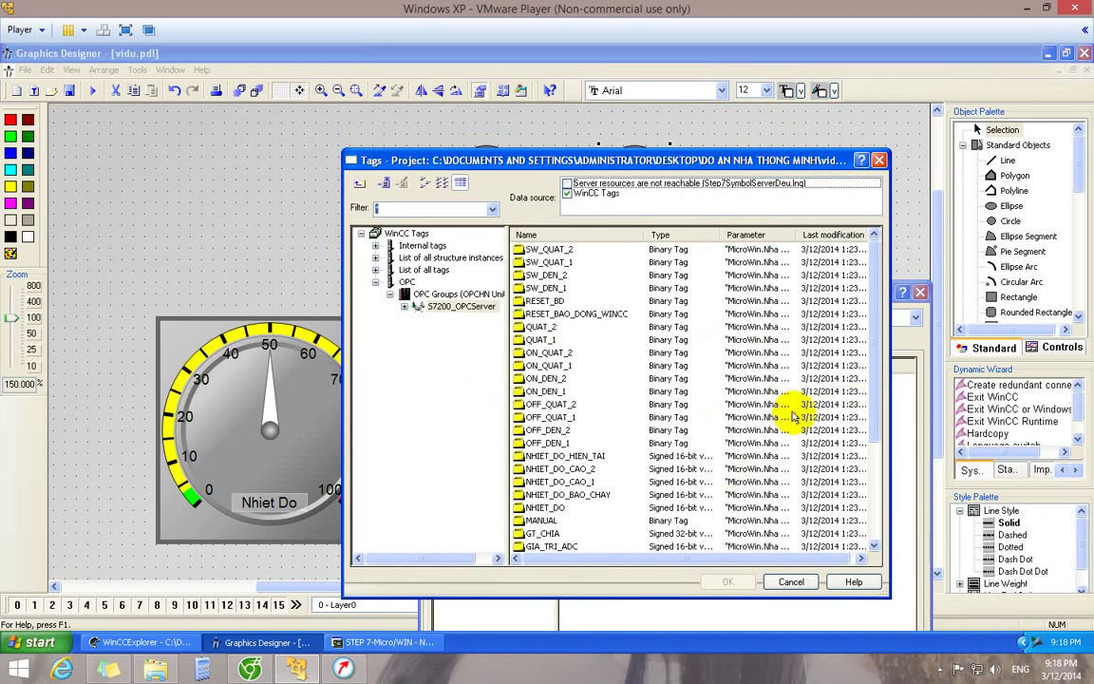
pyautogui.moveTo(872, 368); pyautogui.dragTo(635, 508)
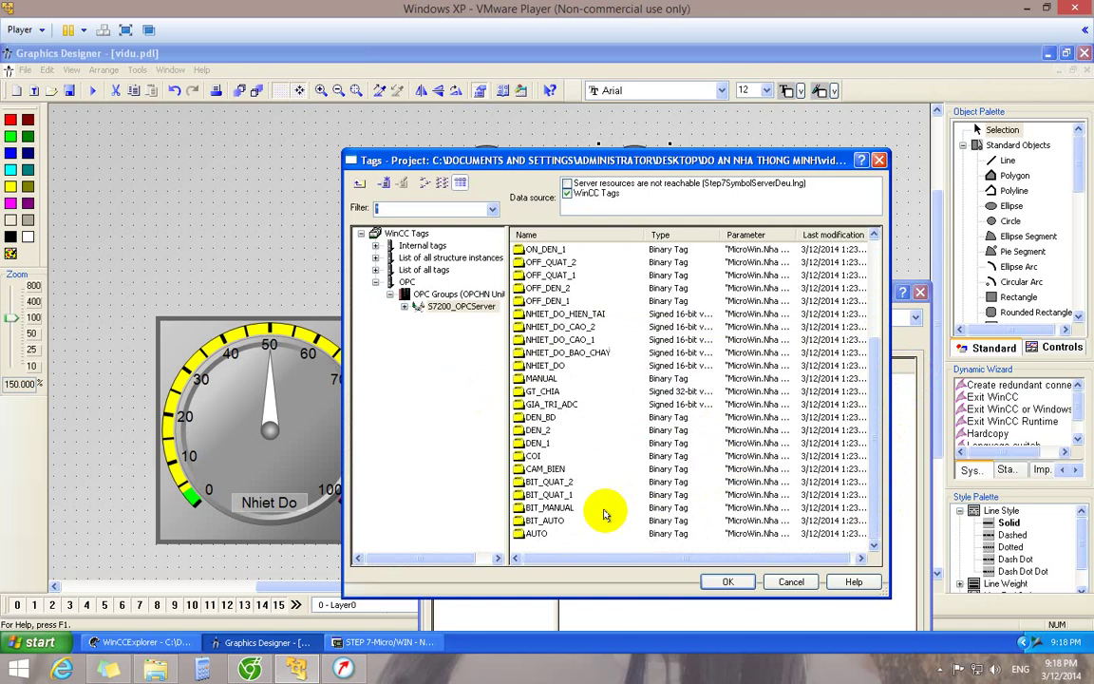
pyautogui.doubleClick(570, 506)
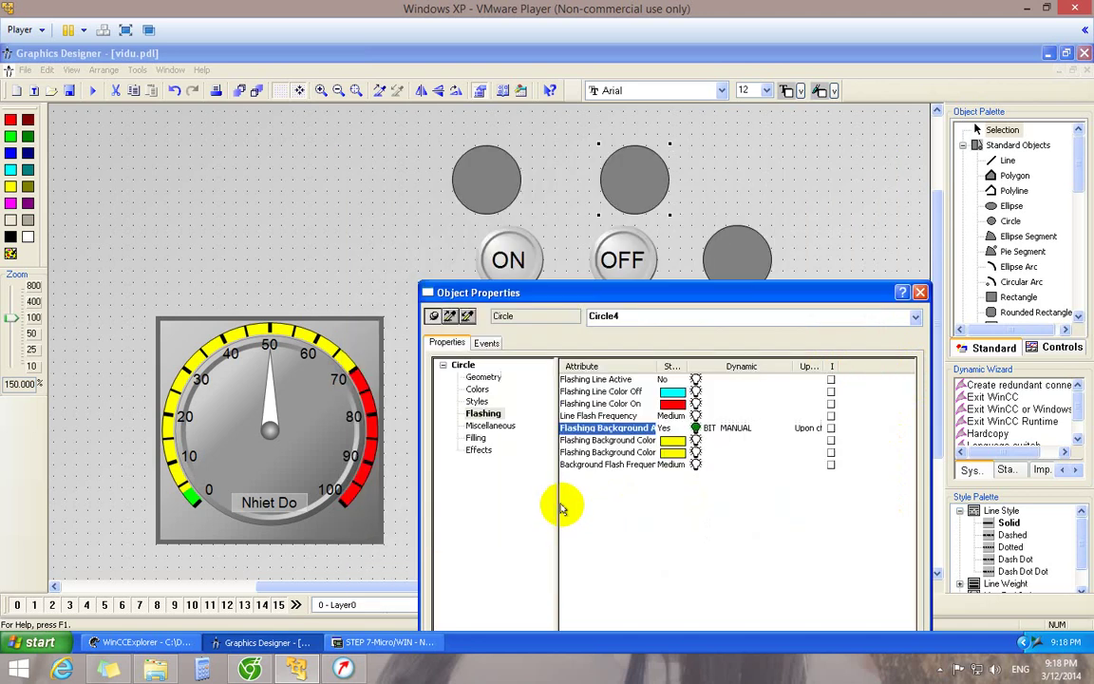
pyautogui.click(920, 294)
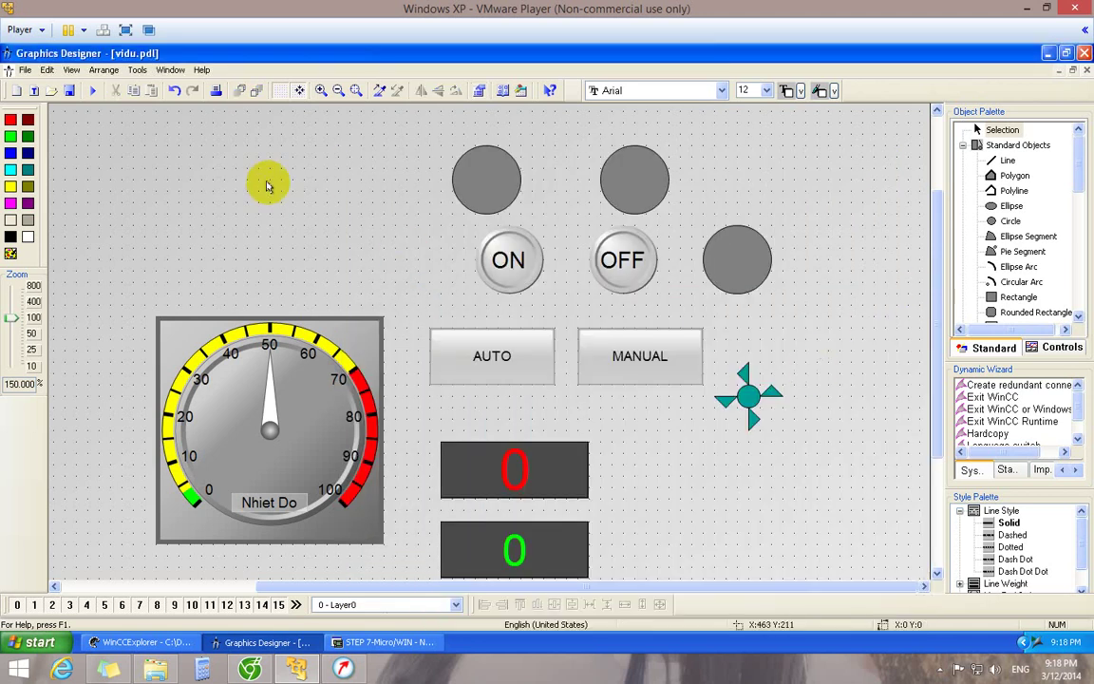
# - Run the picture in WinCC Runtime, switch between MANUAL and AUTO to test the indicator circles, then close the runtime
pyautogui.click(90, 91)
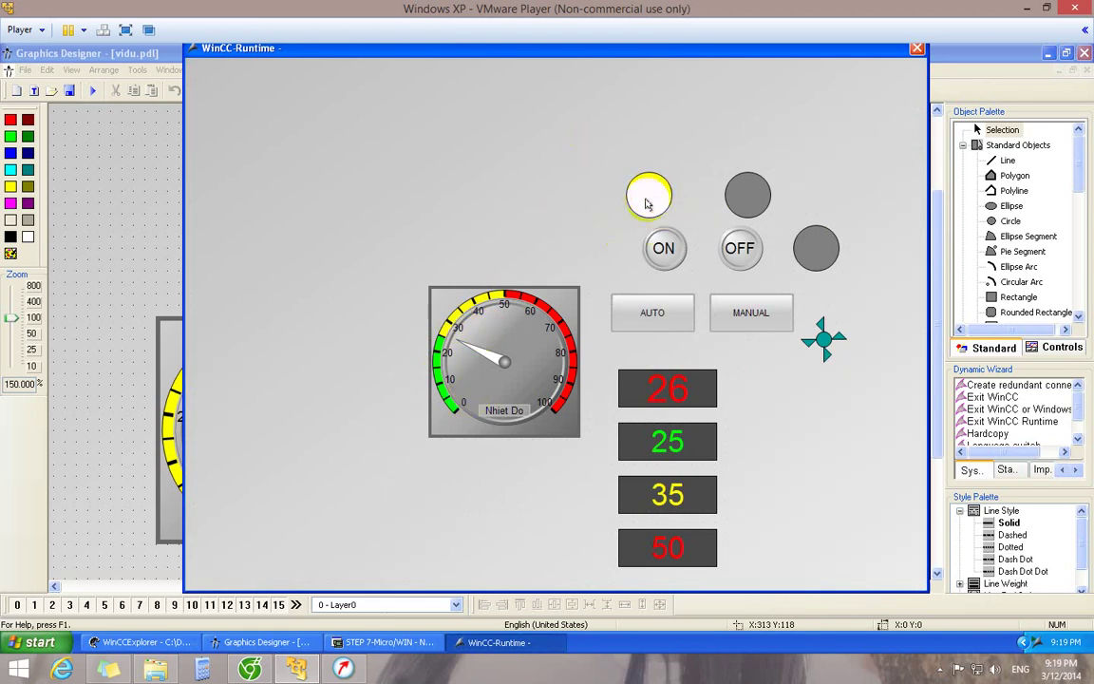
pyautogui.click(750, 316)
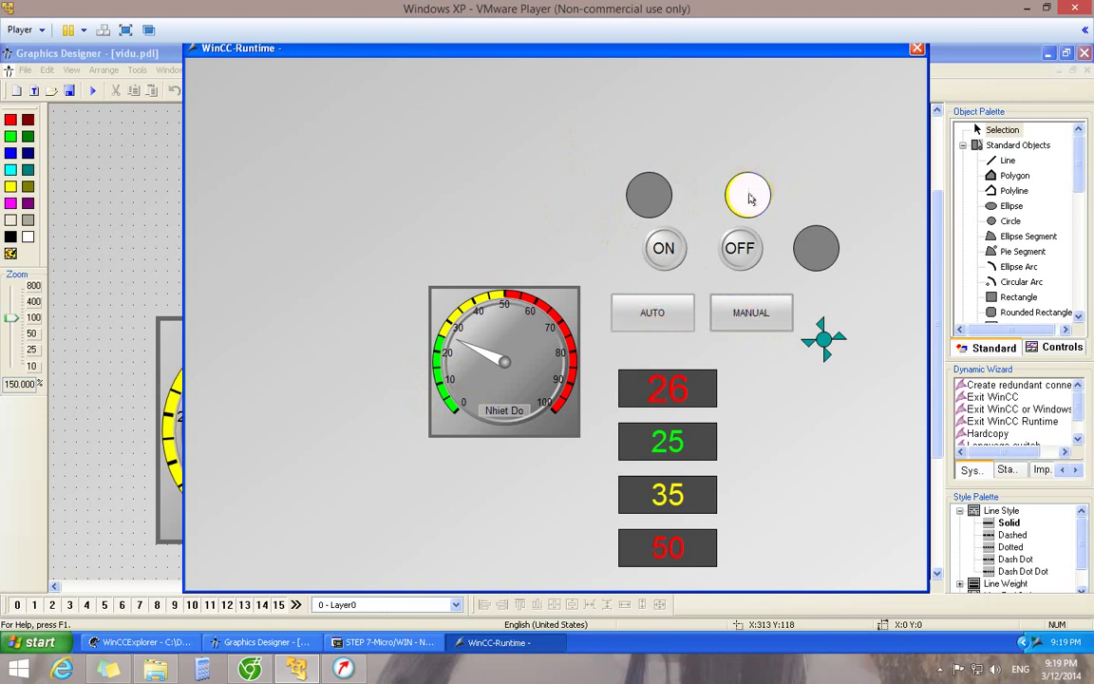
pyautogui.click(664, 305)
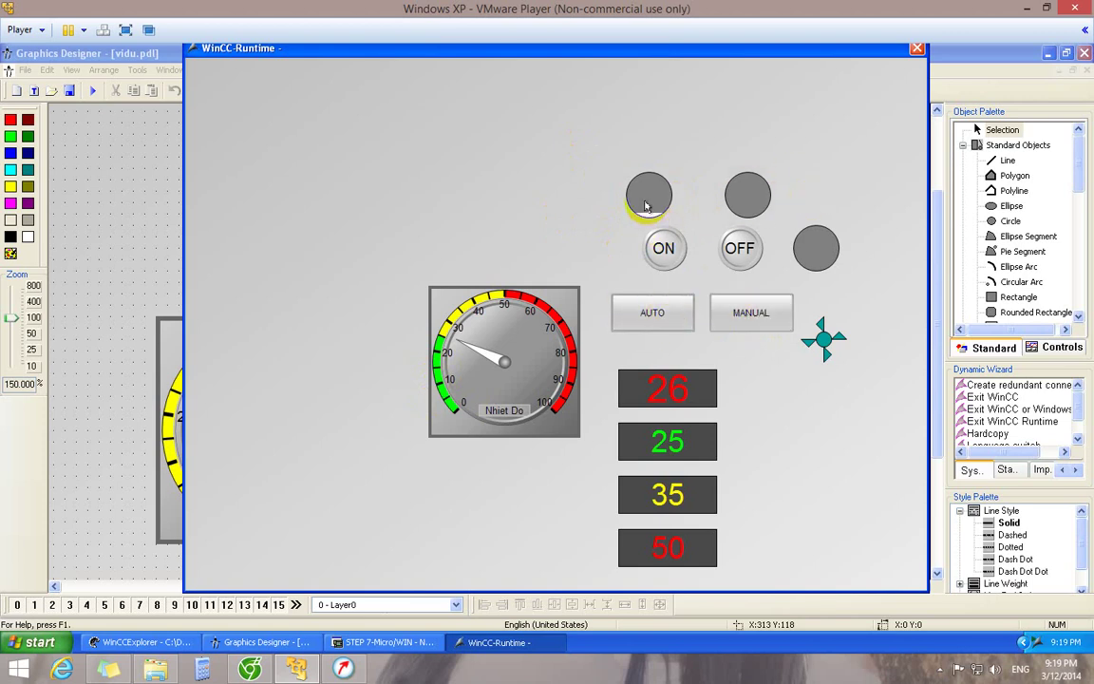
pyautogui.click(742, 315)
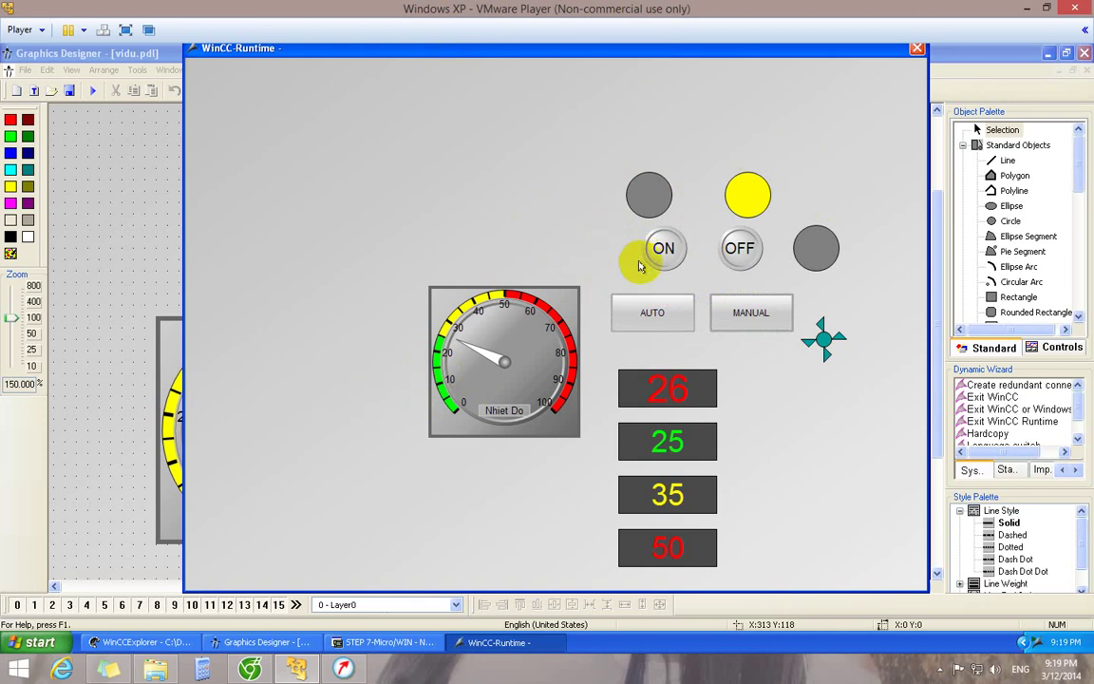
pyautogui.click(917, 49)
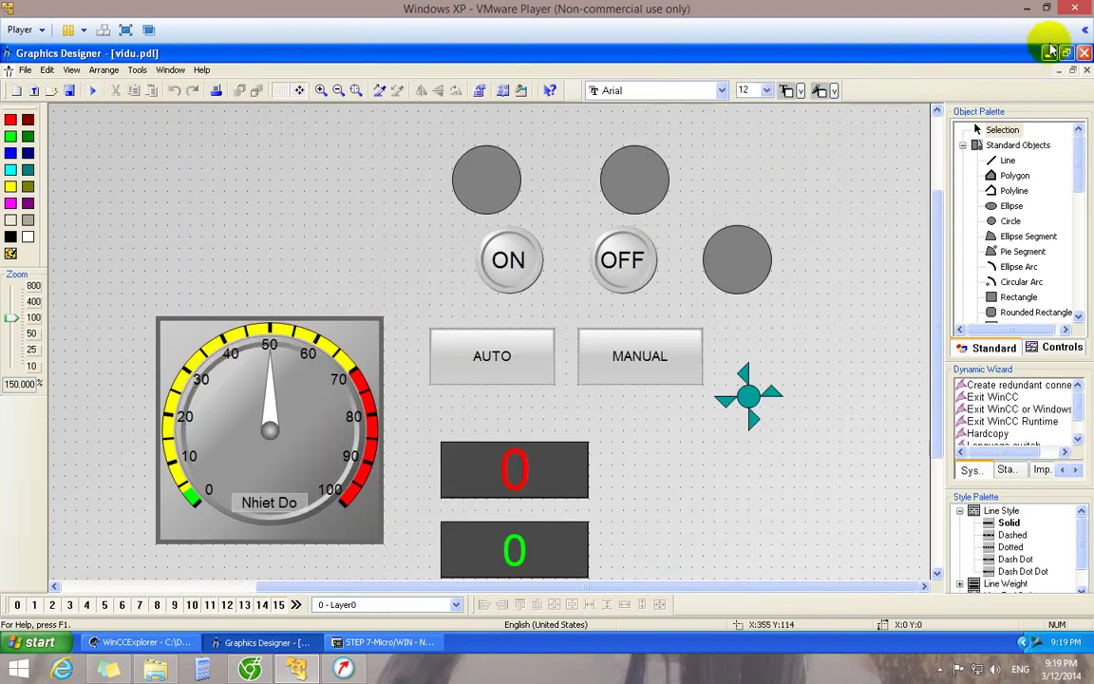
# - Close Graphics Designer and STEP 7-Micro/WIN, then exit WinCC Explorer with the option to close the project
pyautogui.click(1084, 53)
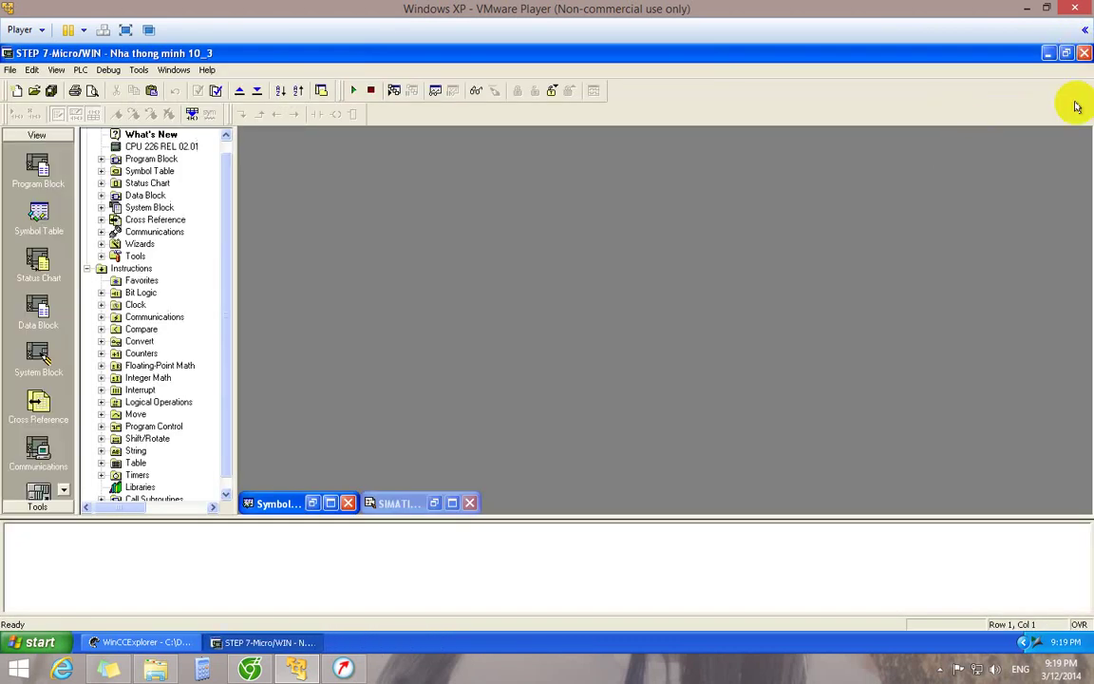
pyautogui.click(1084, 52)
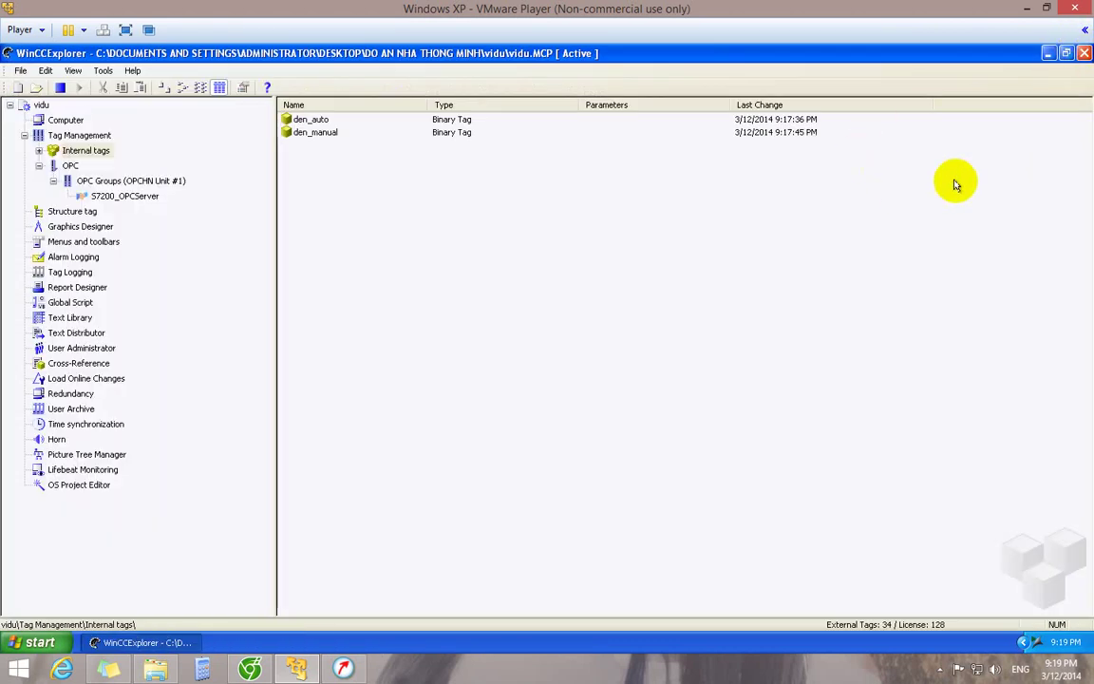
pyautogui.click(1088, 54)
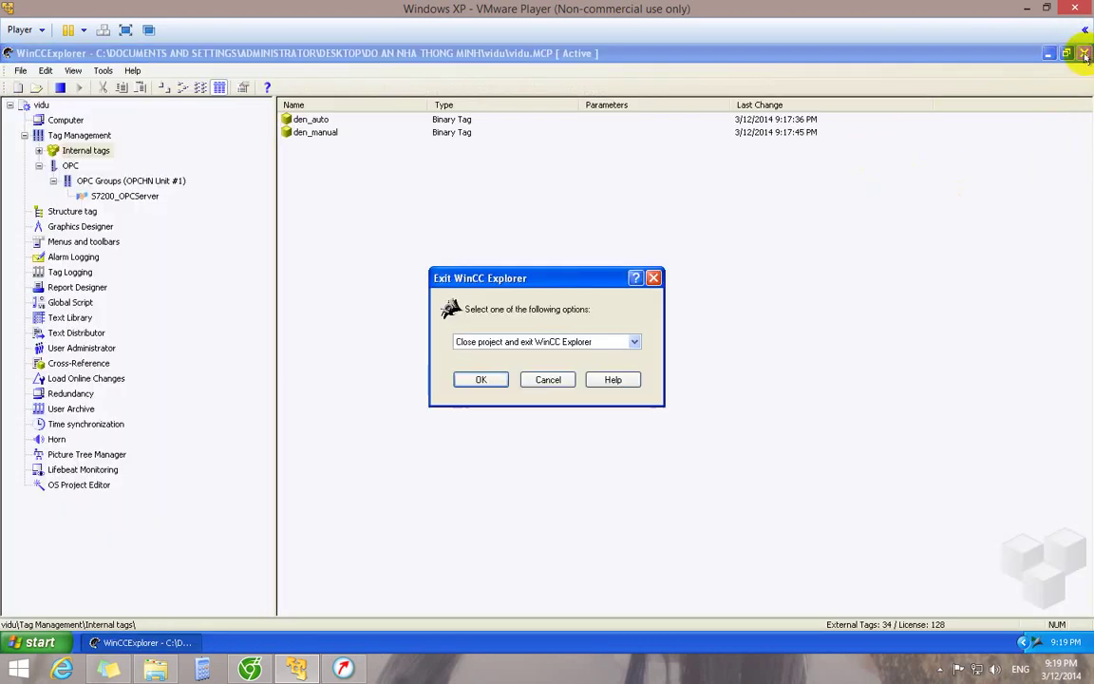
pyautogui.click(487, 372)
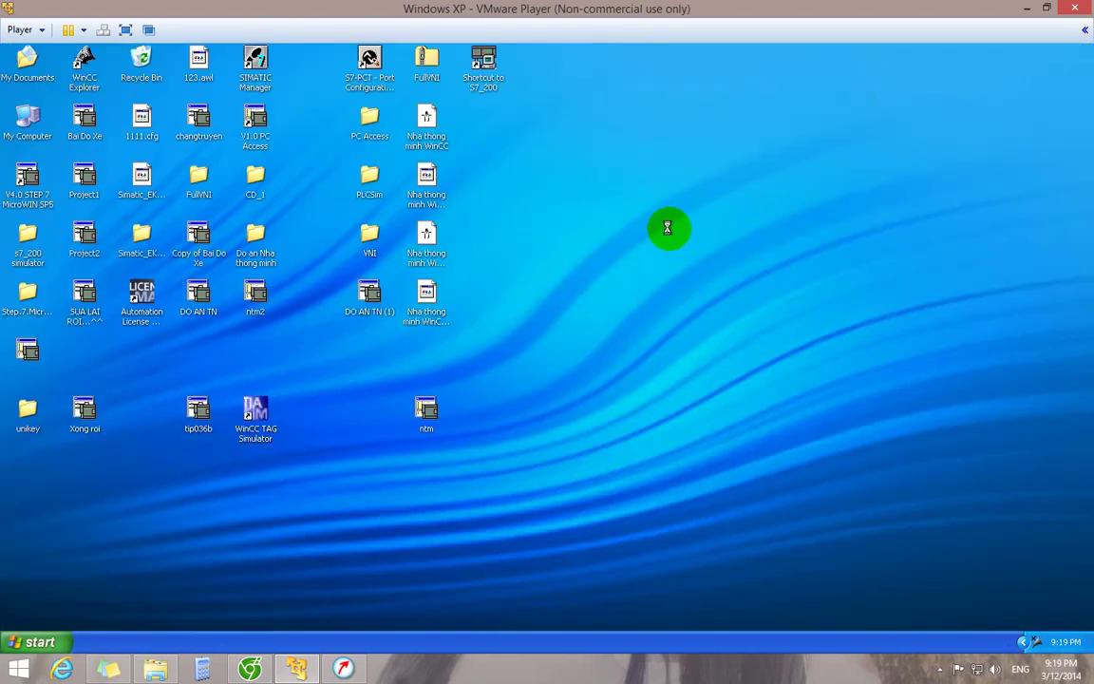
pyautogui.rightClick(559, 203)
pyautogui.click(575, 224)
pyautogui.rightClick(547, 213)
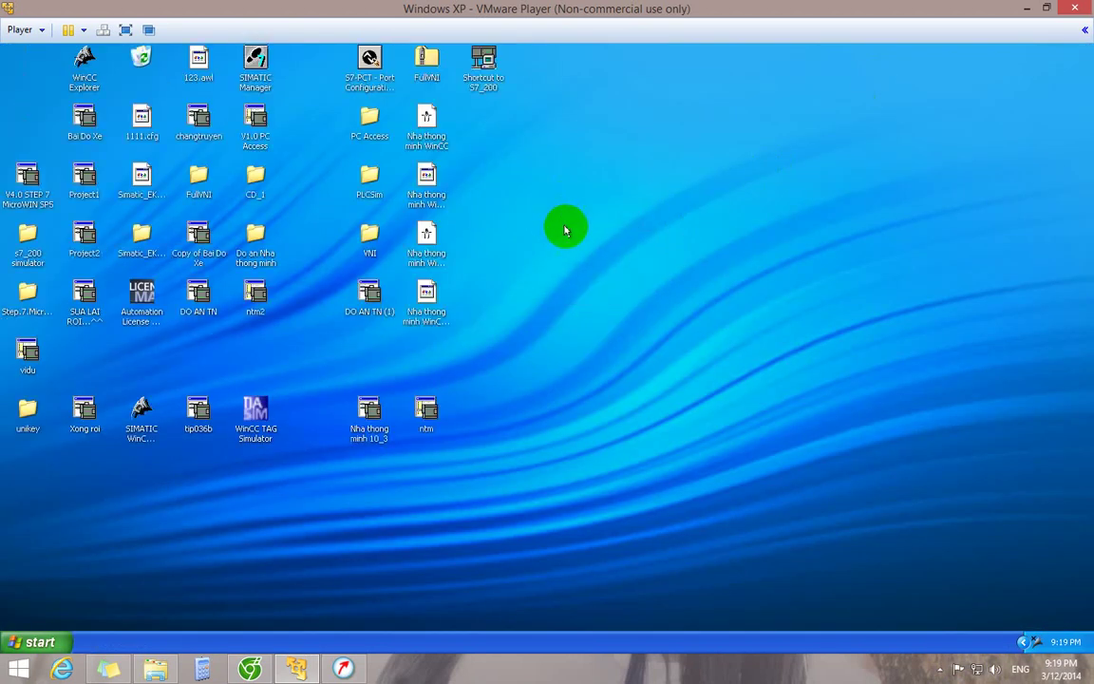
# - Open the Do an Nha thong minh folder on the desktop, review its project folders and files, and close the folder window
pyautogui.click(576, 234)
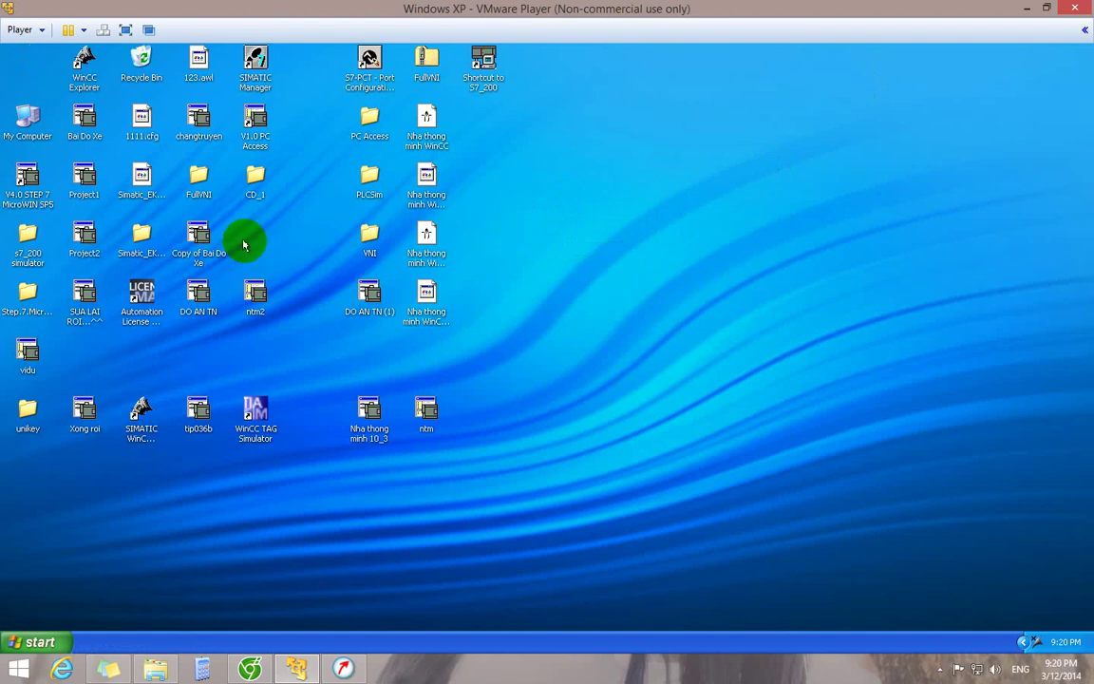
pyautogui.doubleClick(255, 241)
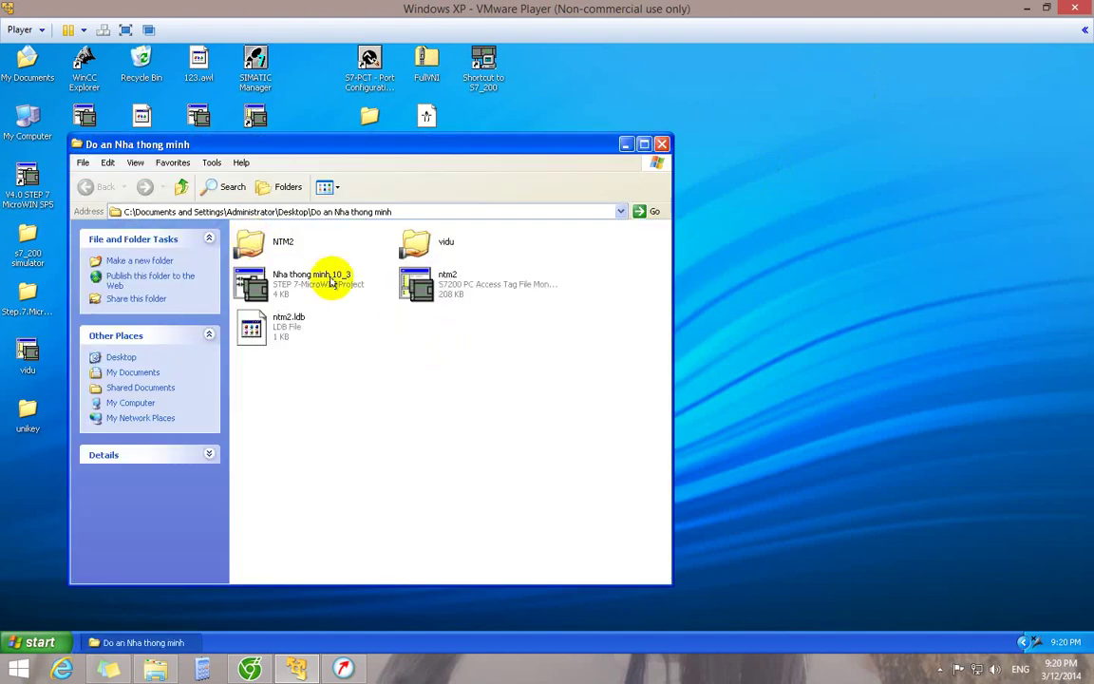
pyautogui.click(251, 244)
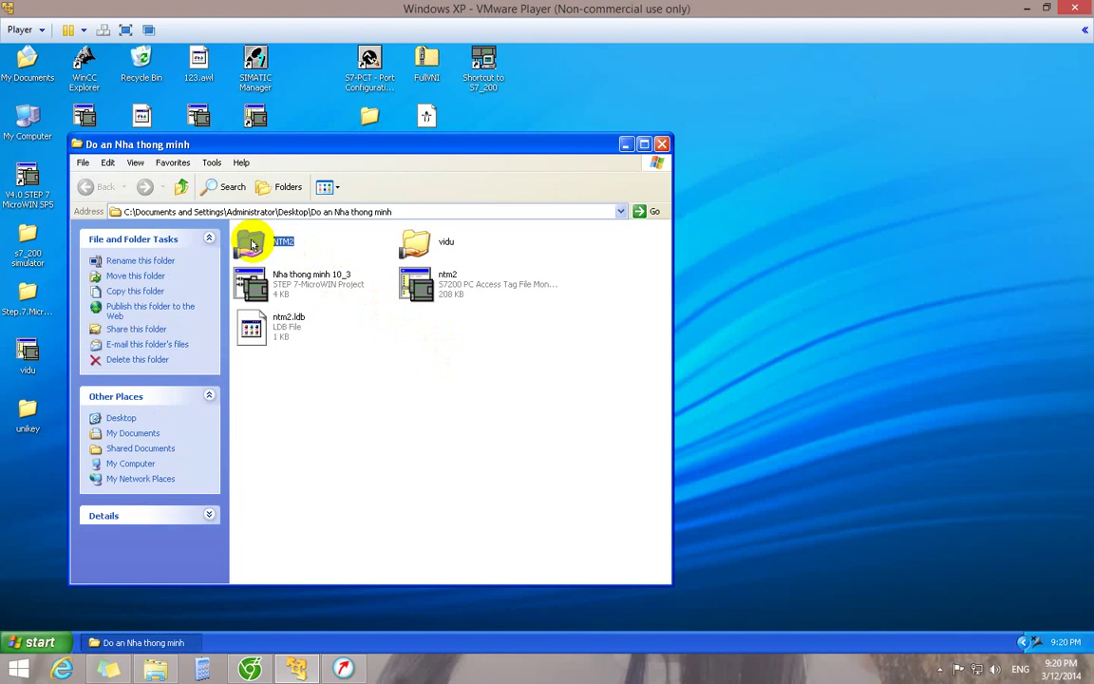
pyautogui.click(383, 233)
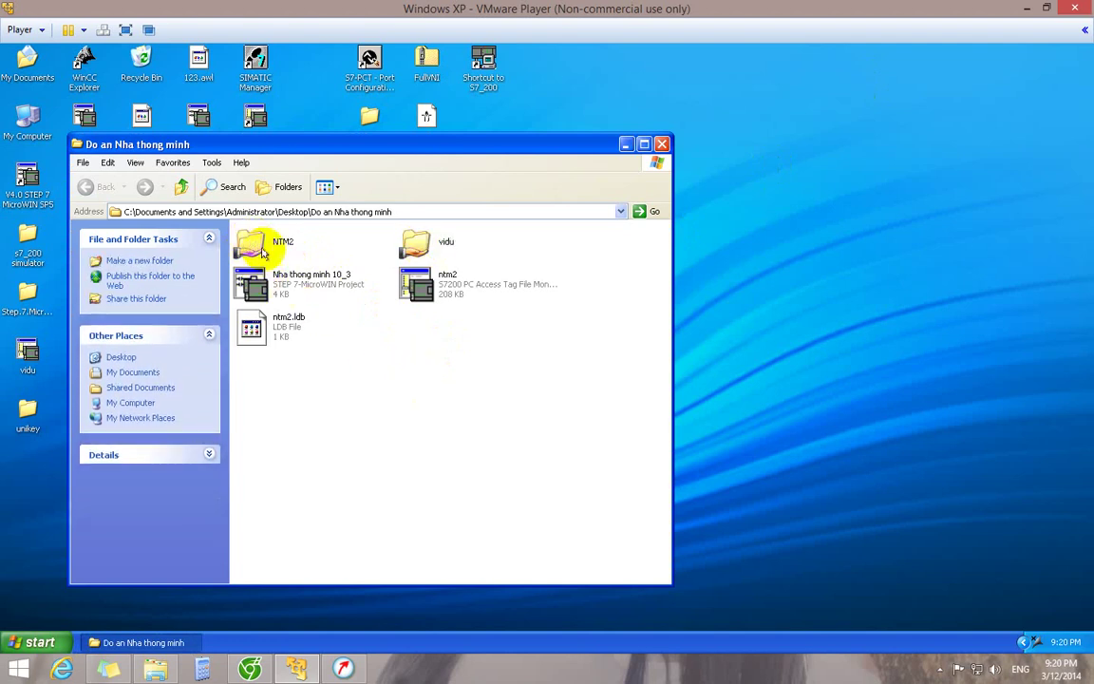
pyautogui.click(337, 284)
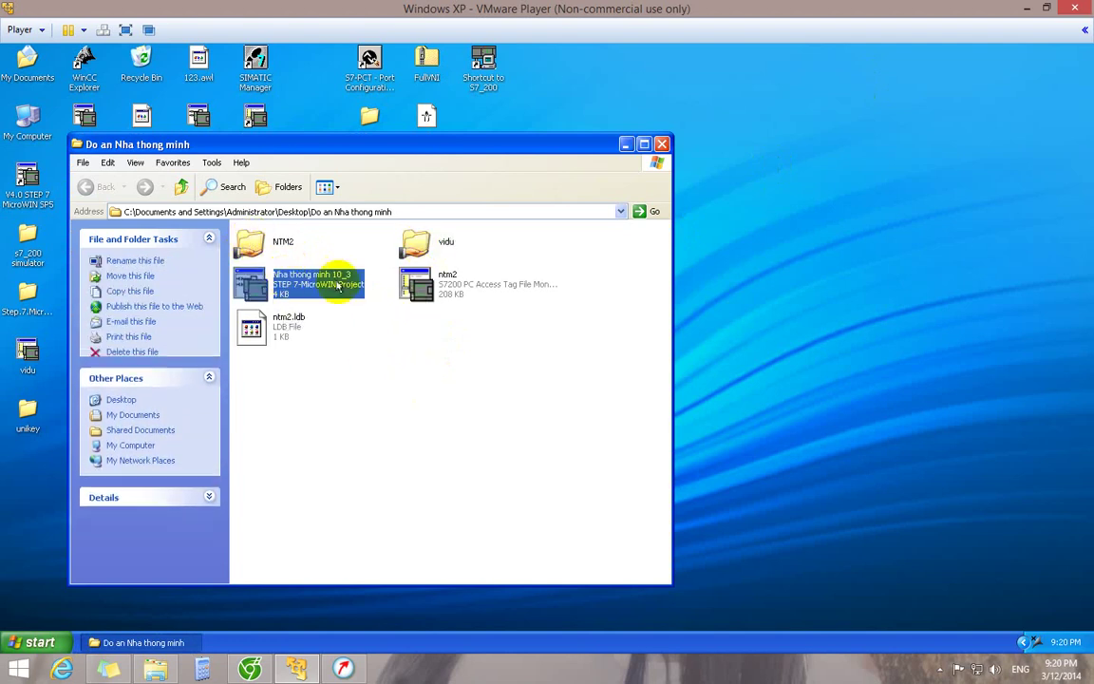
pyautogui.click(463, 285)
pyautogui.click(264, 242)
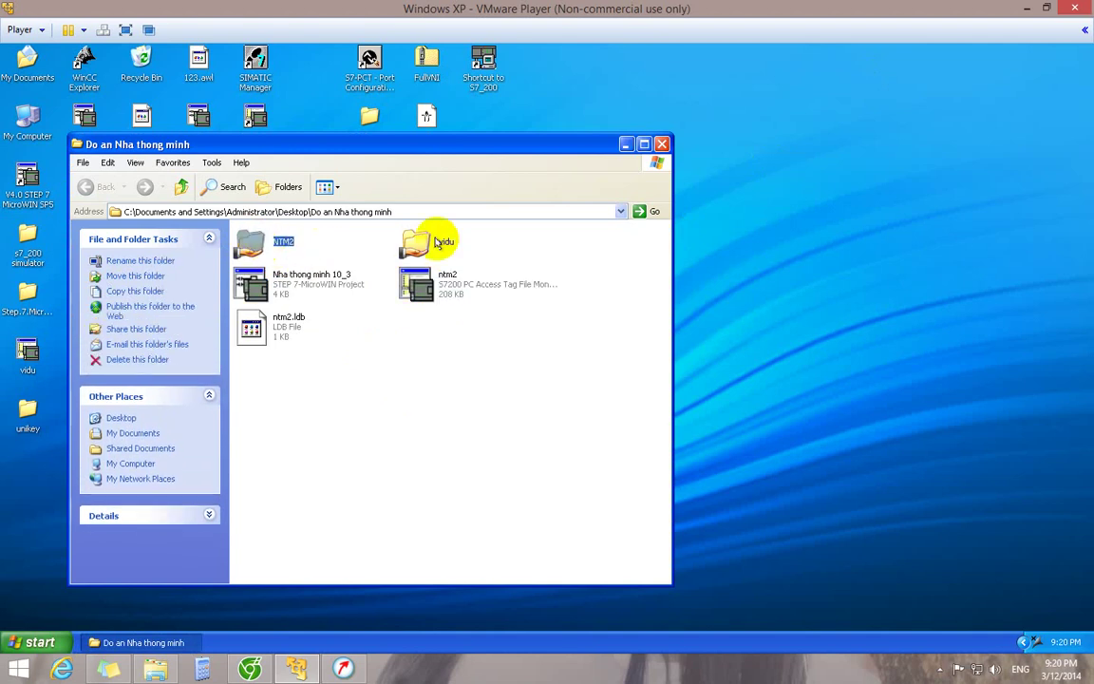
pyautogui.click(282, 287)
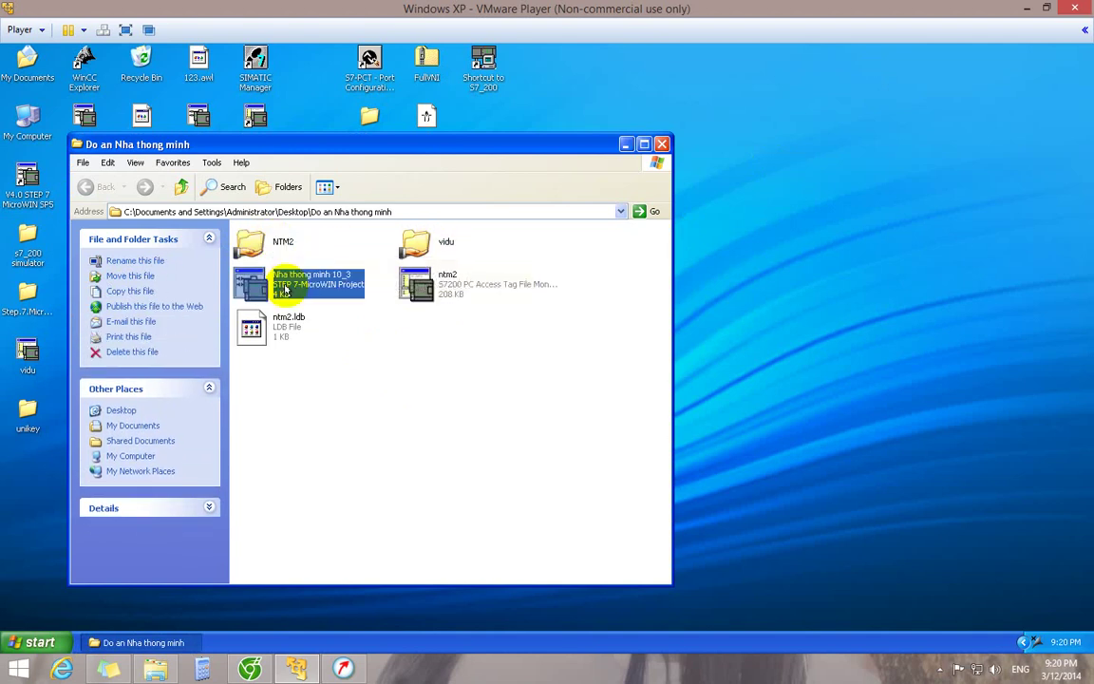
pyautogui.click(661, 148)
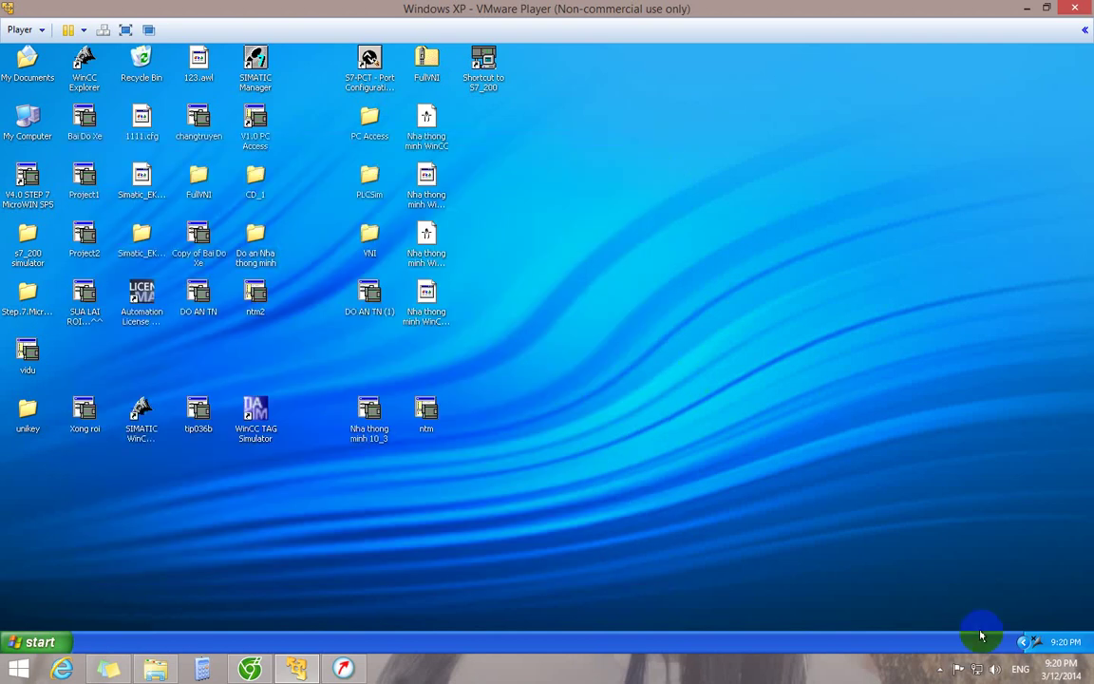